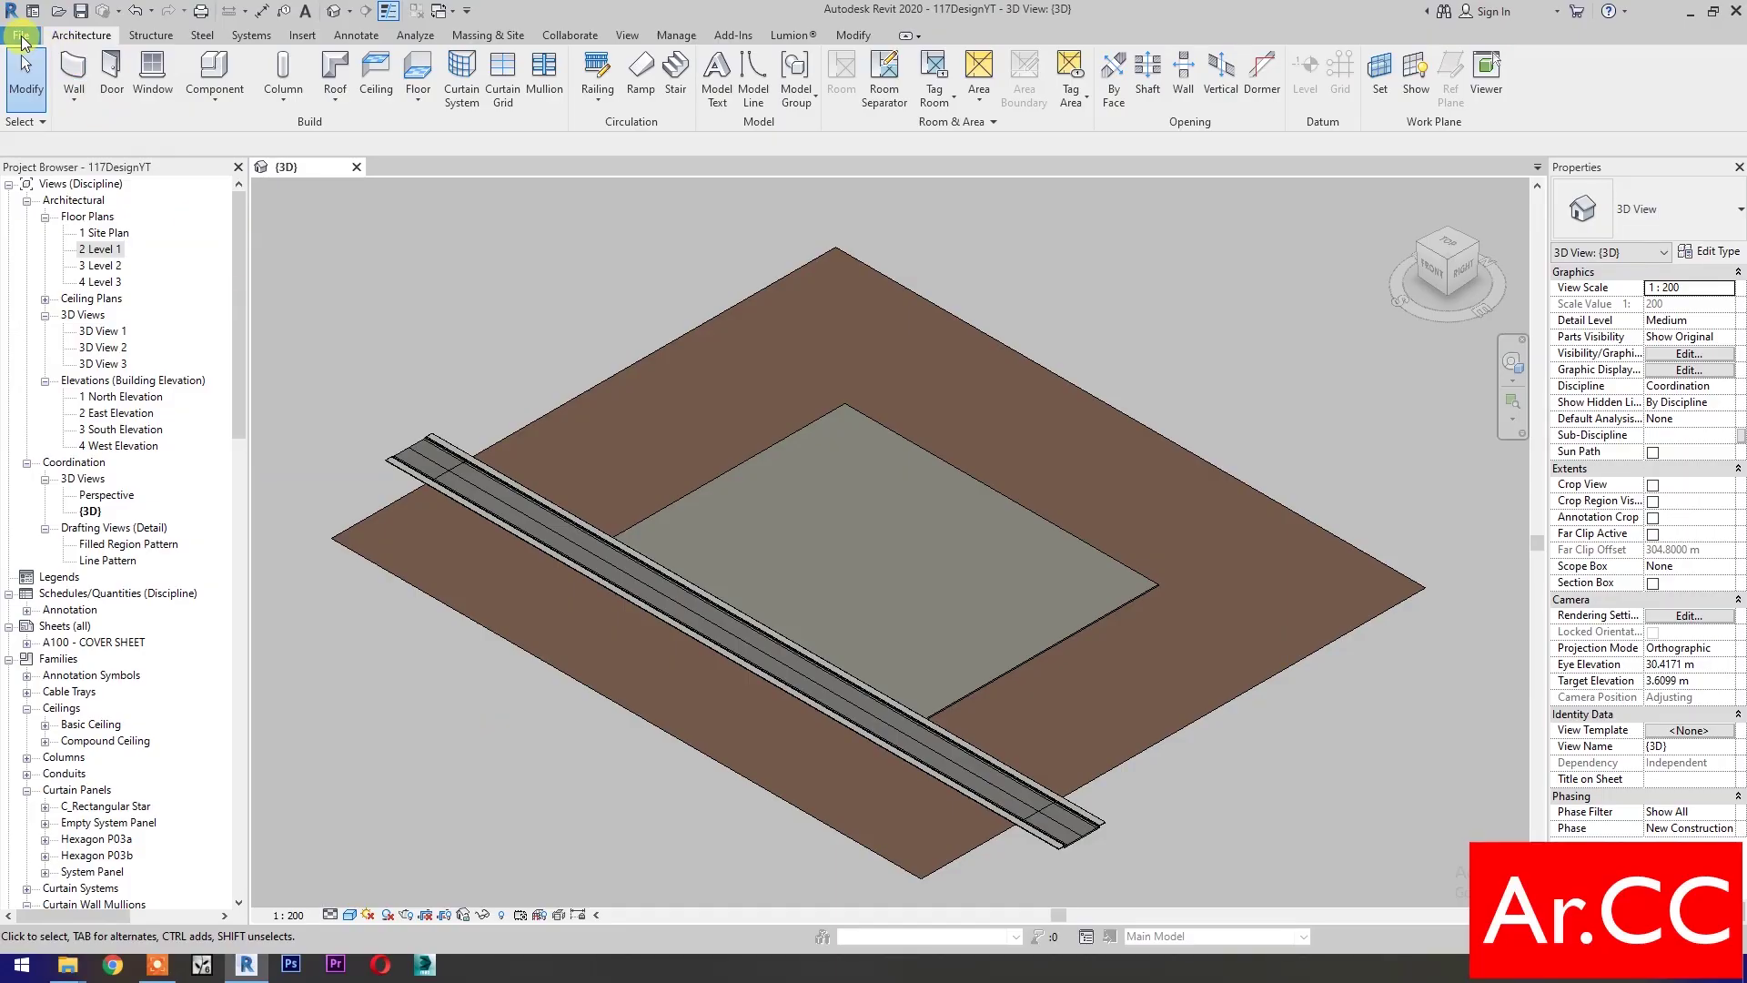
Create a new family from the Metric Generic Model Pattern Based.rft template
{"action": "left_click", "coordinate": [22, 41]}
{"action": "left_click", "coordinate": [300, 138]}
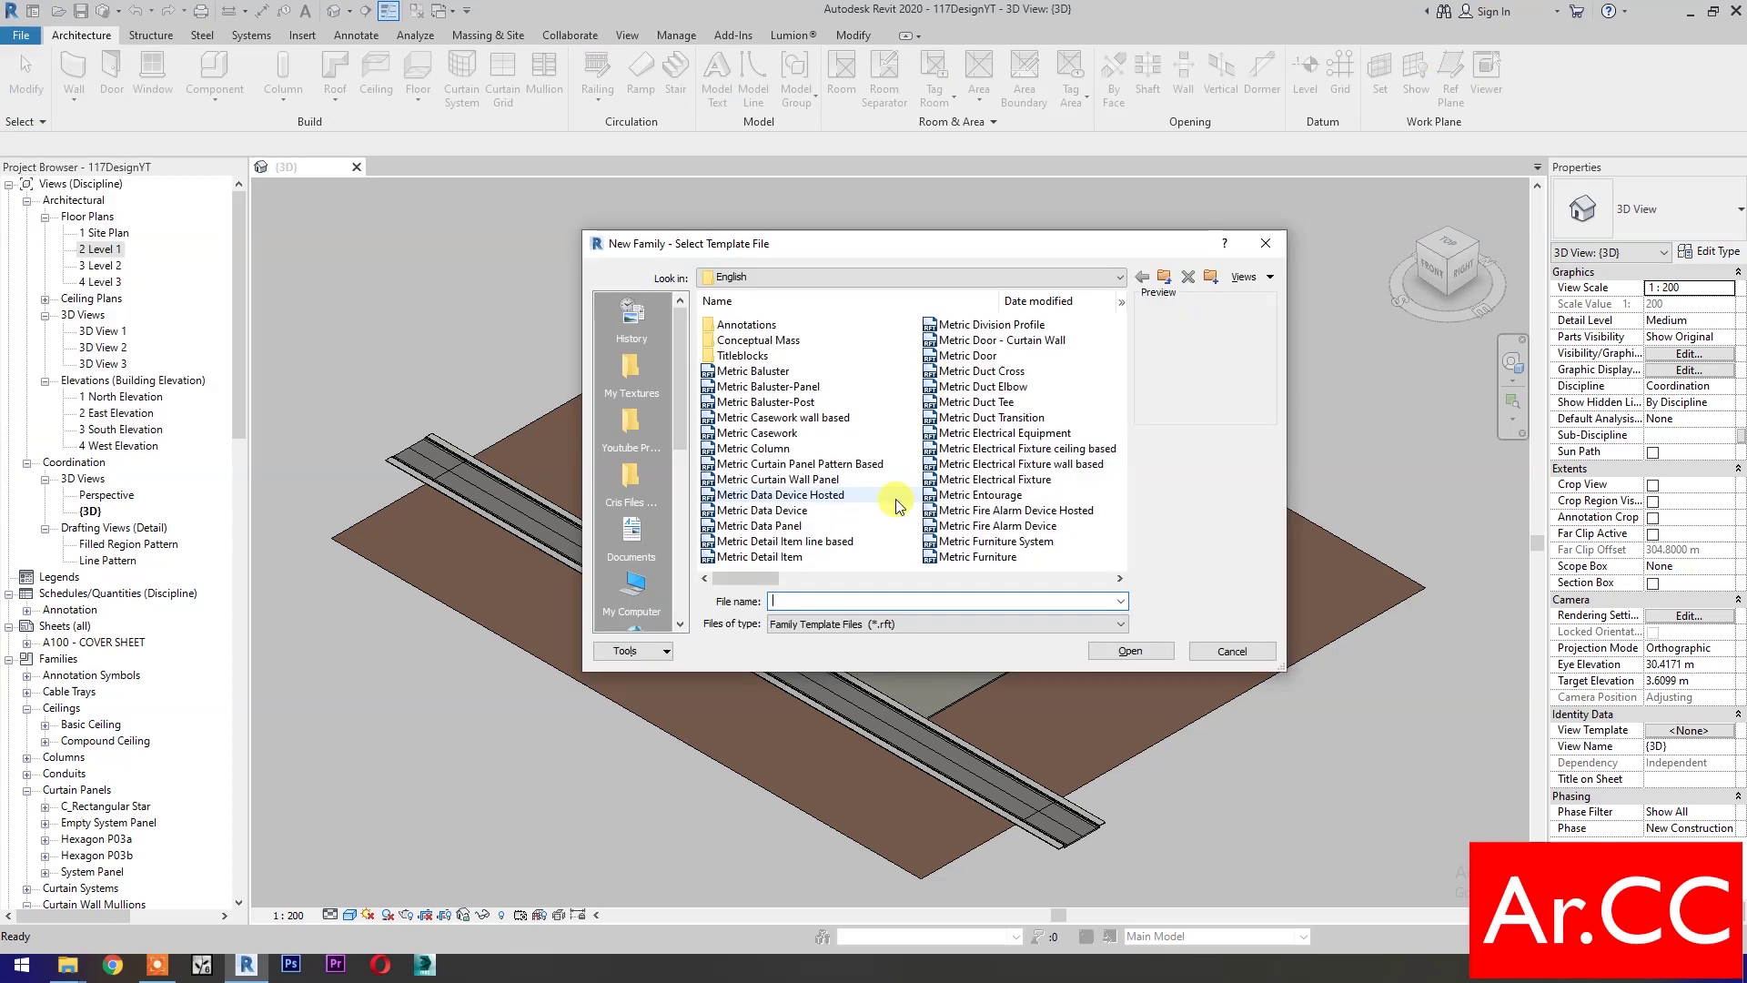
{"action": "scroll", "coordinate": [898, 503], "scroll_direction": "down", "scroll_amount": 1}
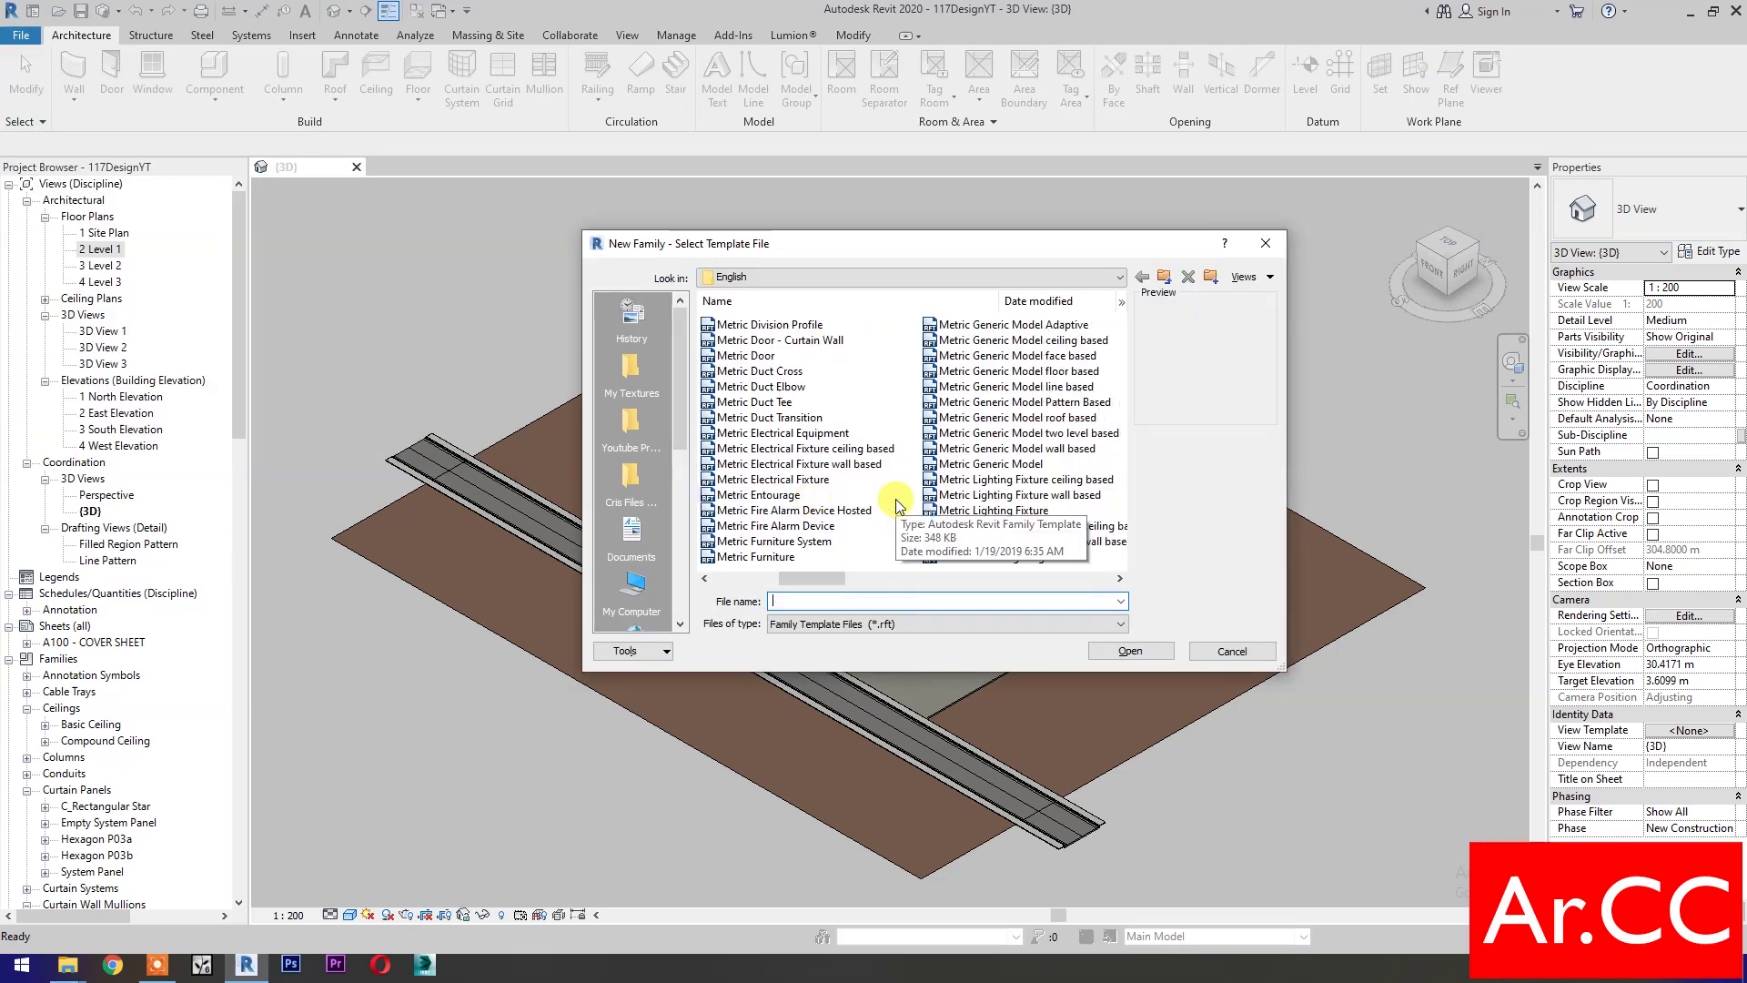
{"action": "left_click", "coordinate": [1019, 404]}
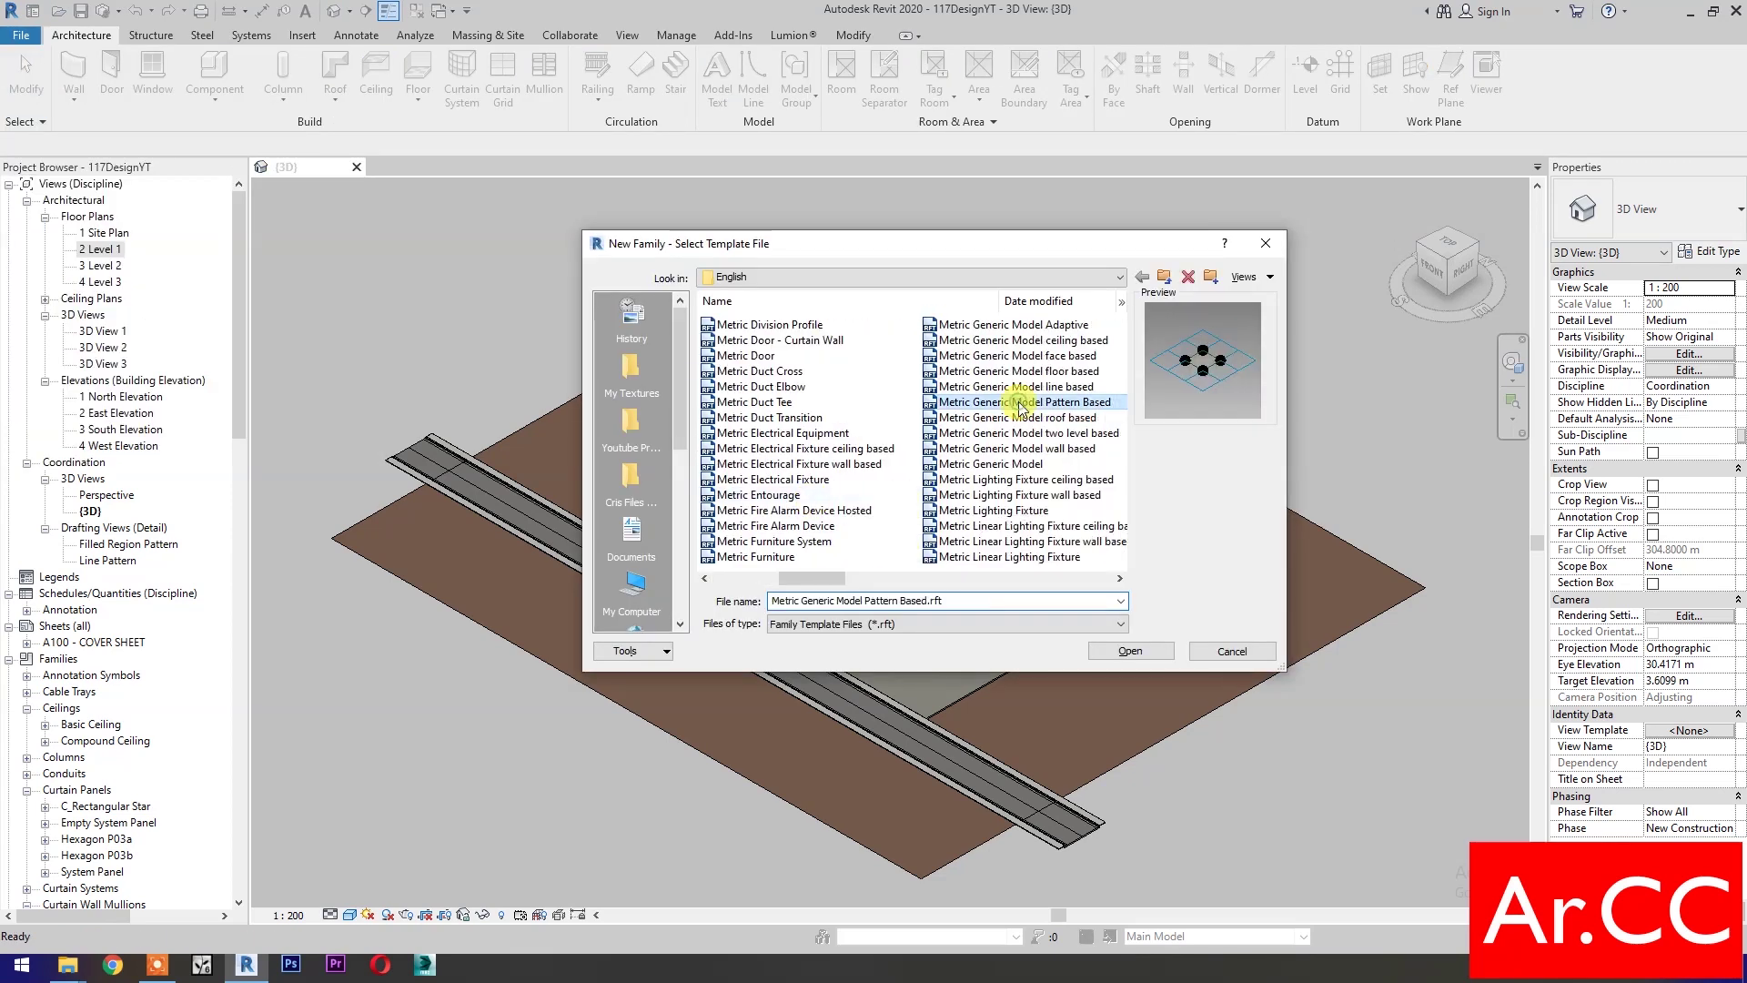
{"action": "left_click", "coordinate": [1125, 651]}
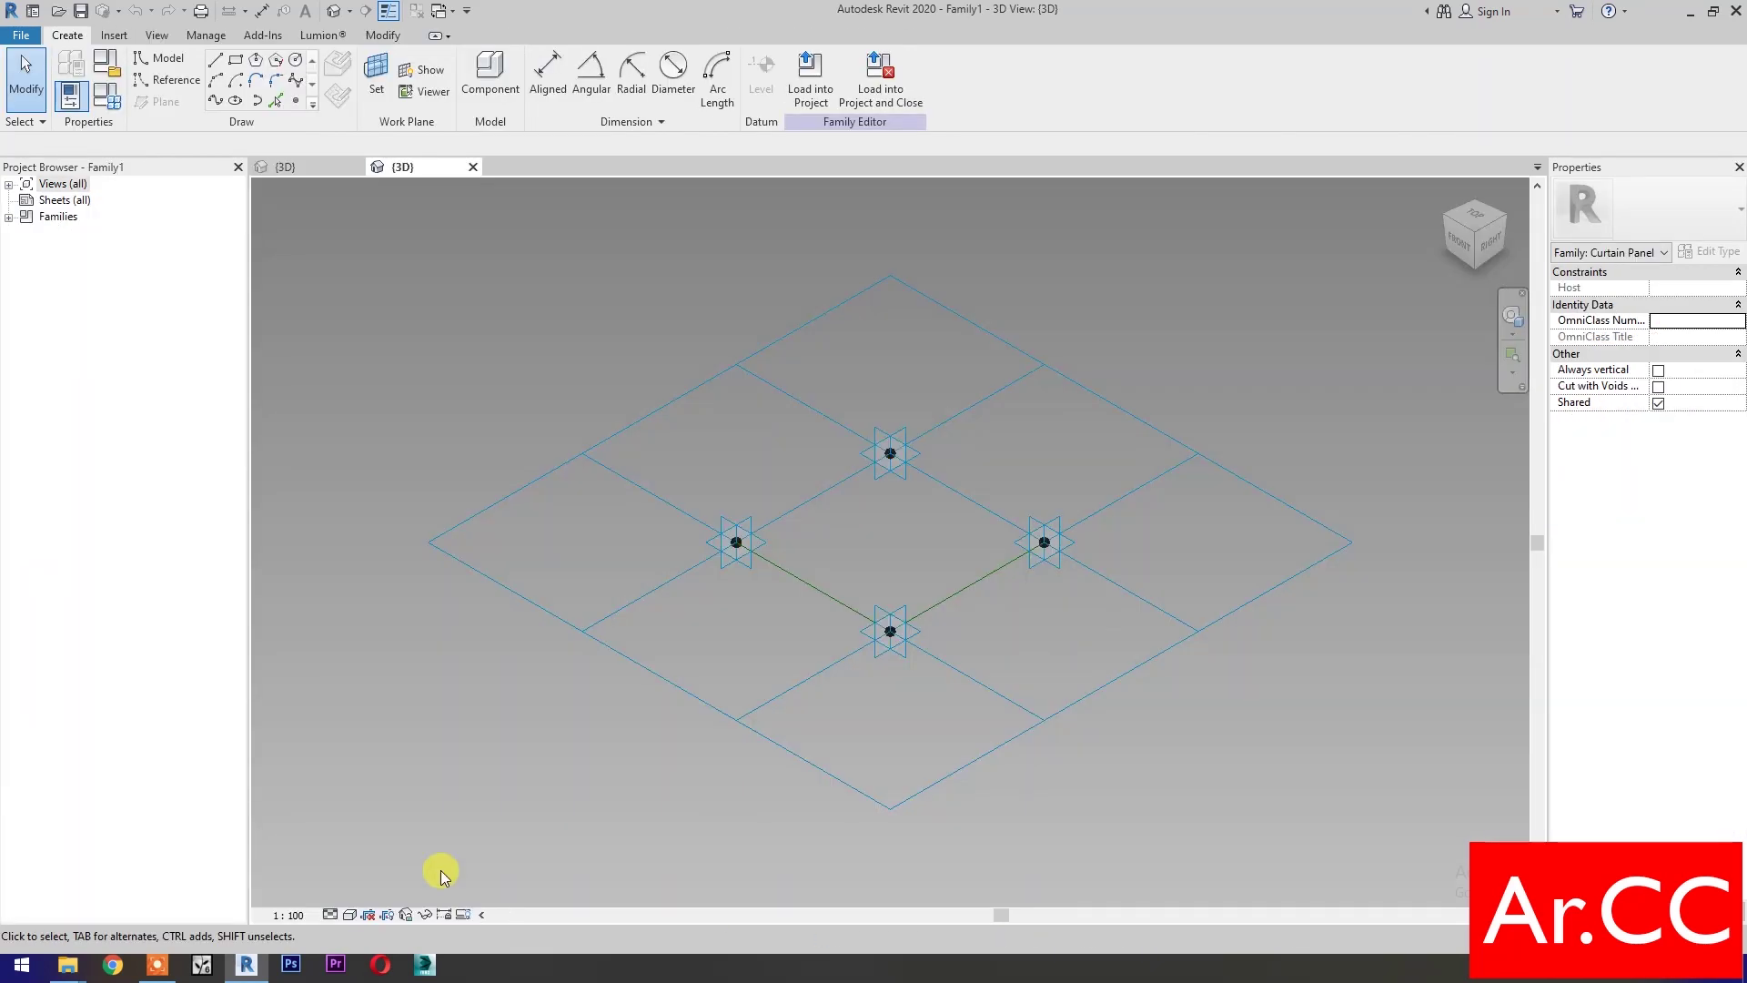
Set the view scale to 1:20 and the project length units to meters
{"action": "left_click", "coordinate": [288, 916]}
{"action": "left_click", "coordinate": [297, 733]}
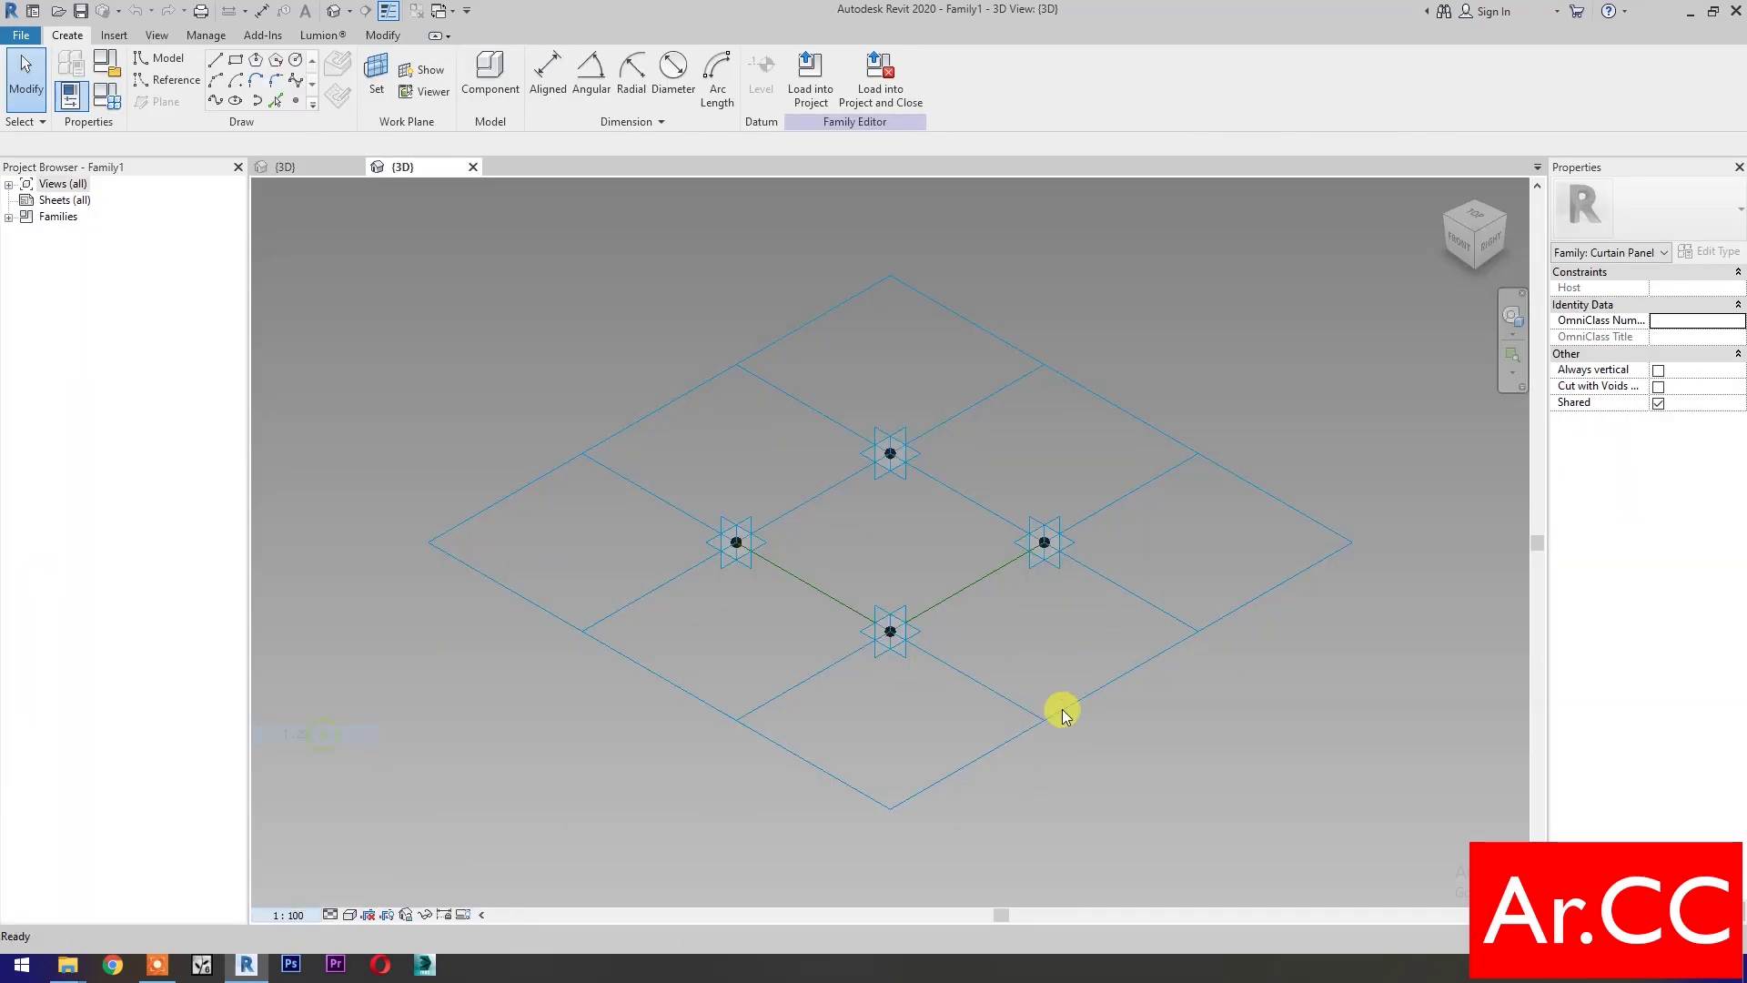
{"action": "key", "text": "u"}
{"action": "key", "text": "n"}
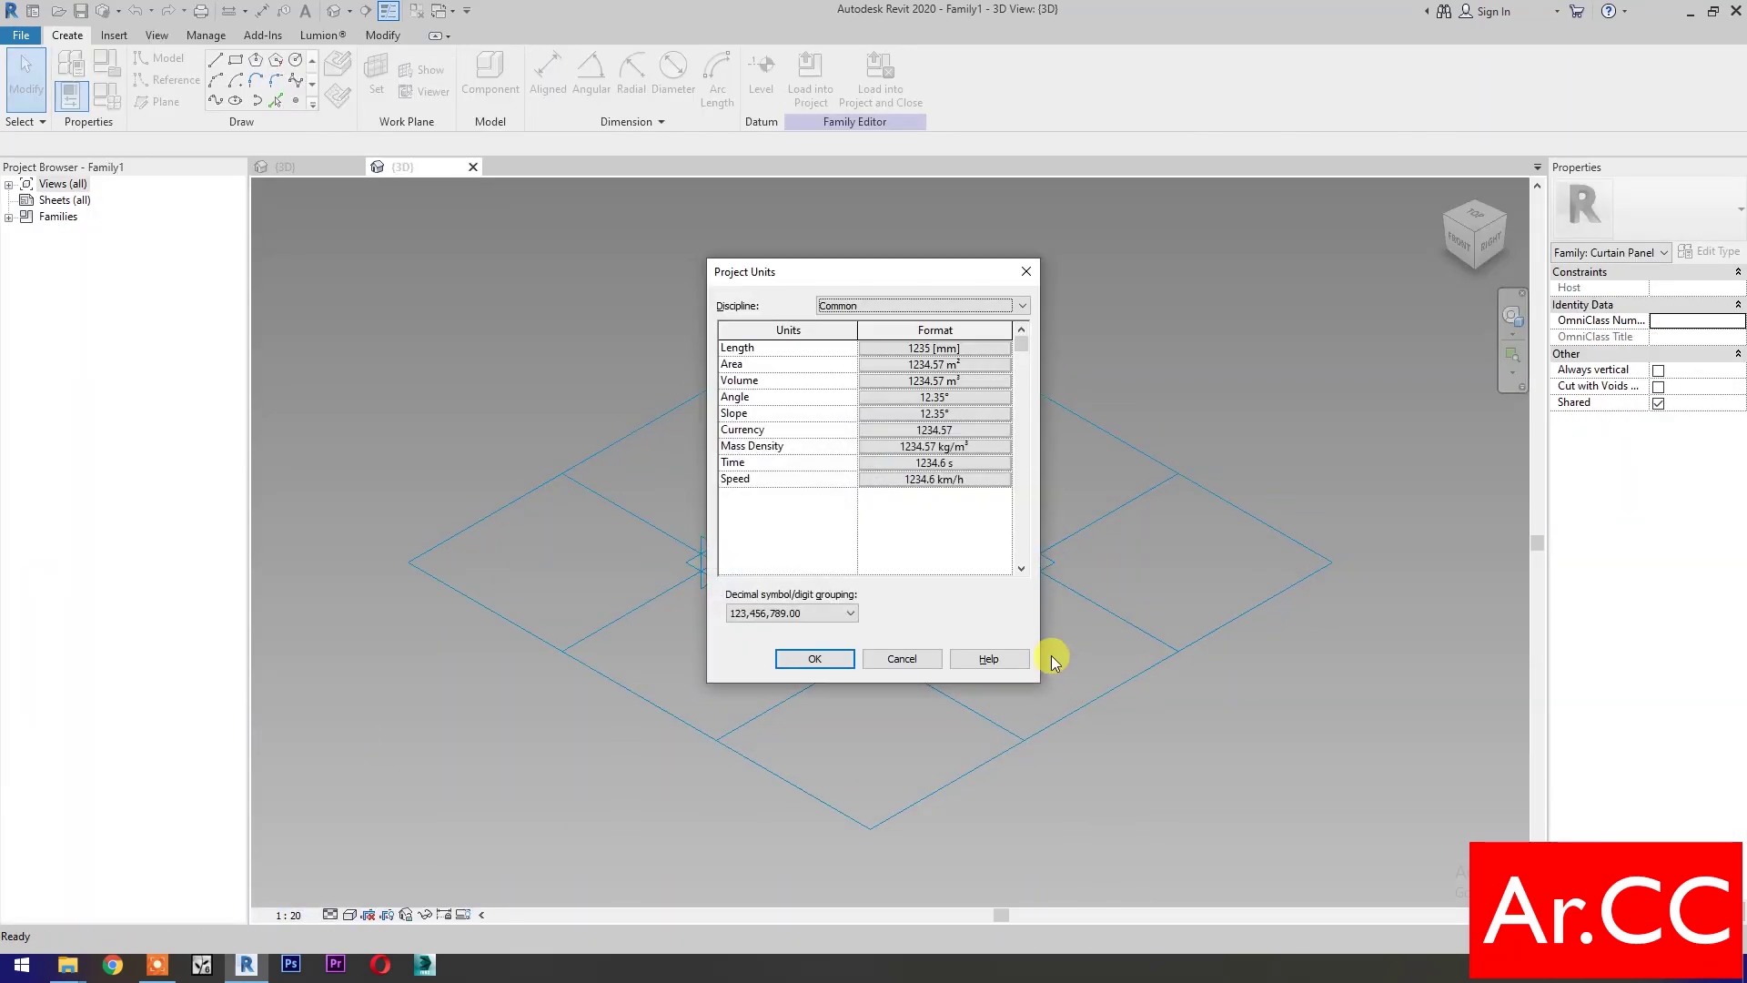
{"action": "left_click", "coordinate": [945, 354]}
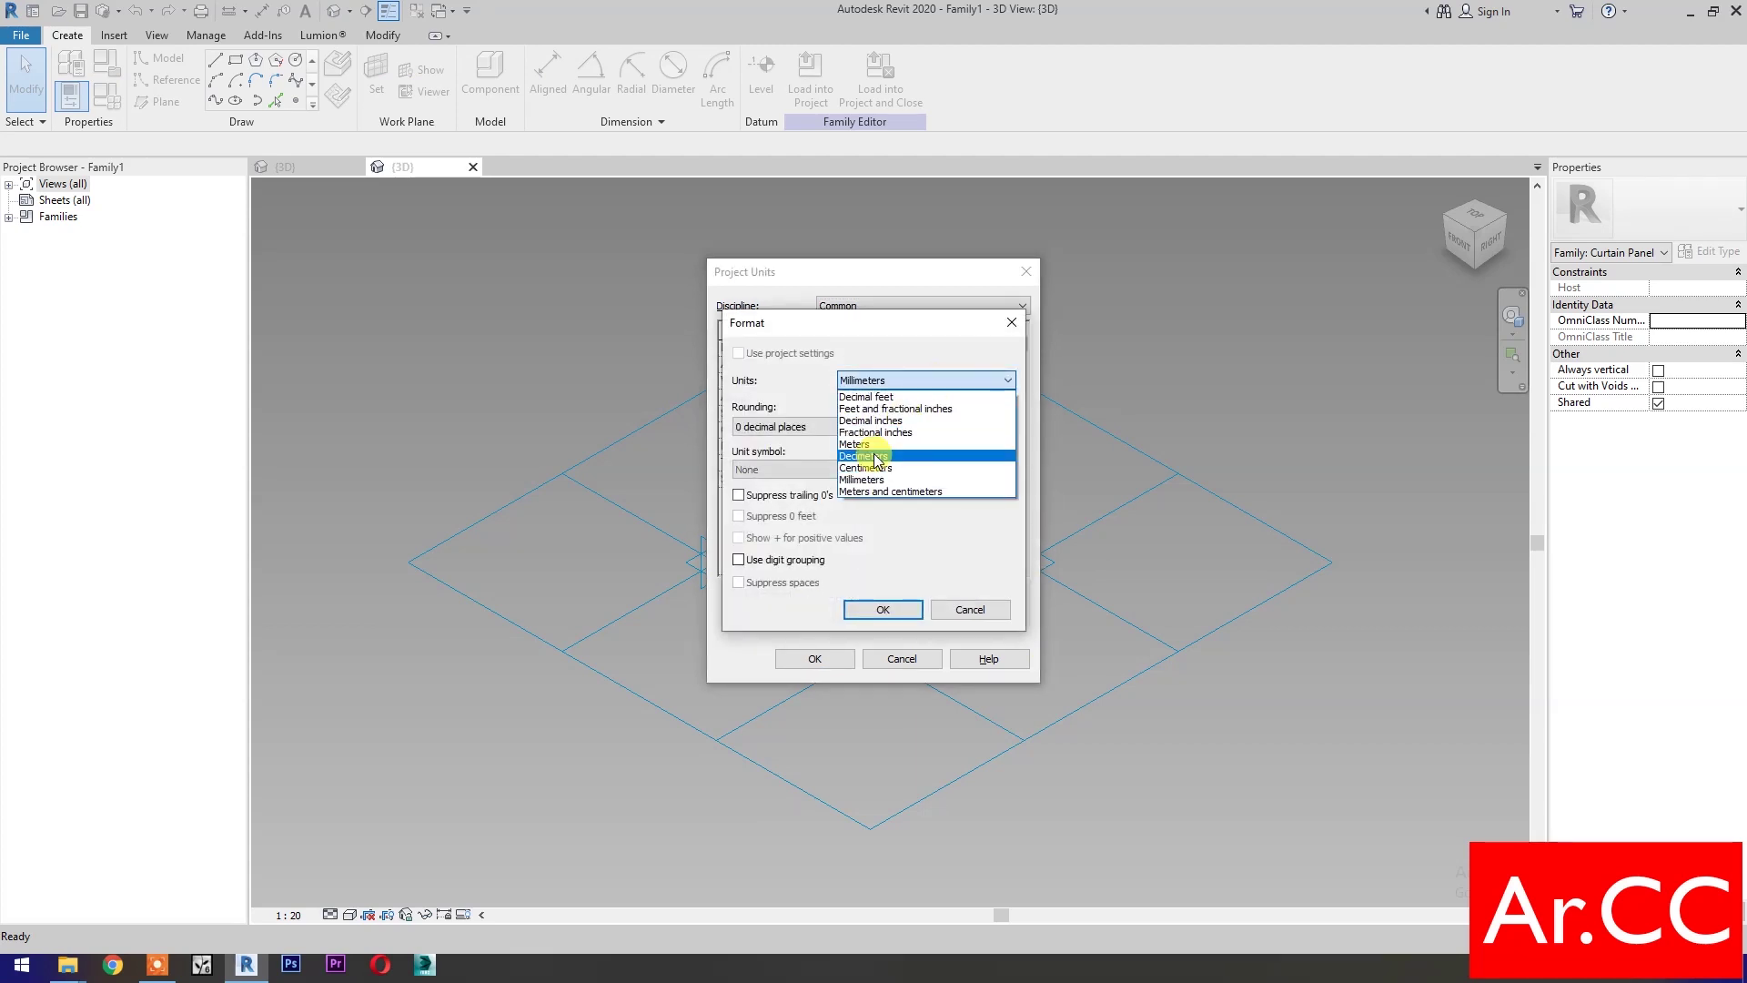
{"action": "left_click", "coordinate": [874, 444]}
{"action": "left_click", "coordinate": [881, 612]}
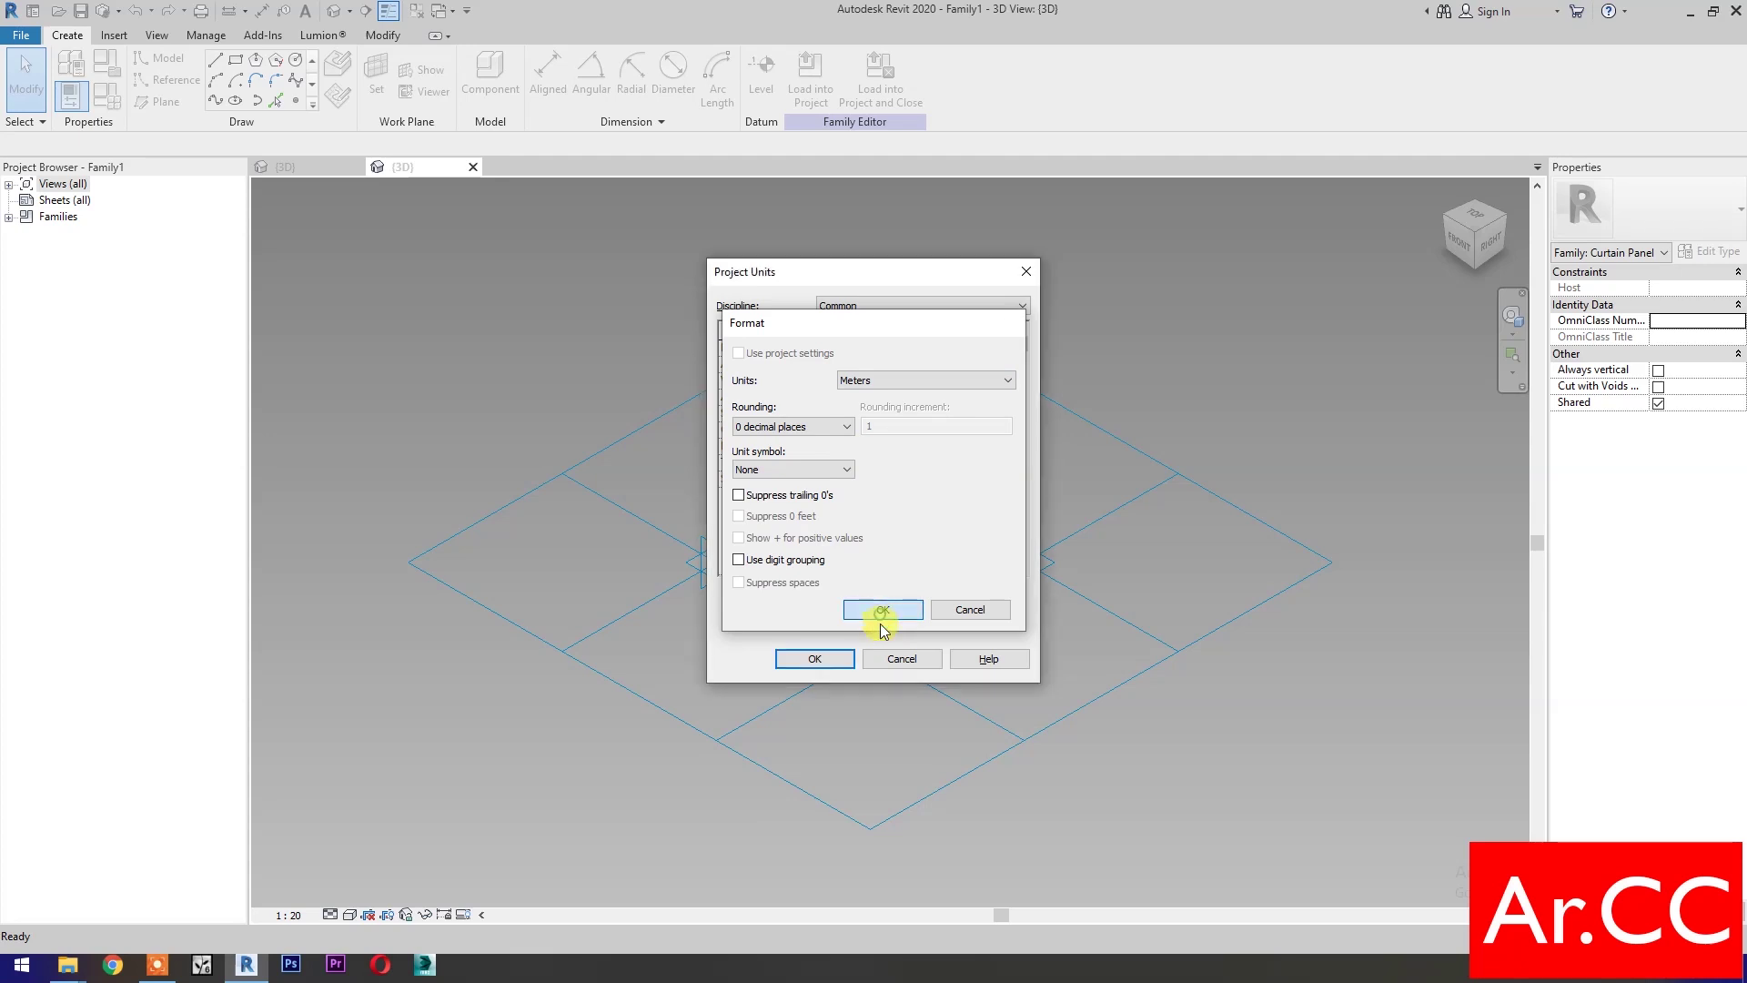
{"action": "left_click", "coordinate": [822, 663]}
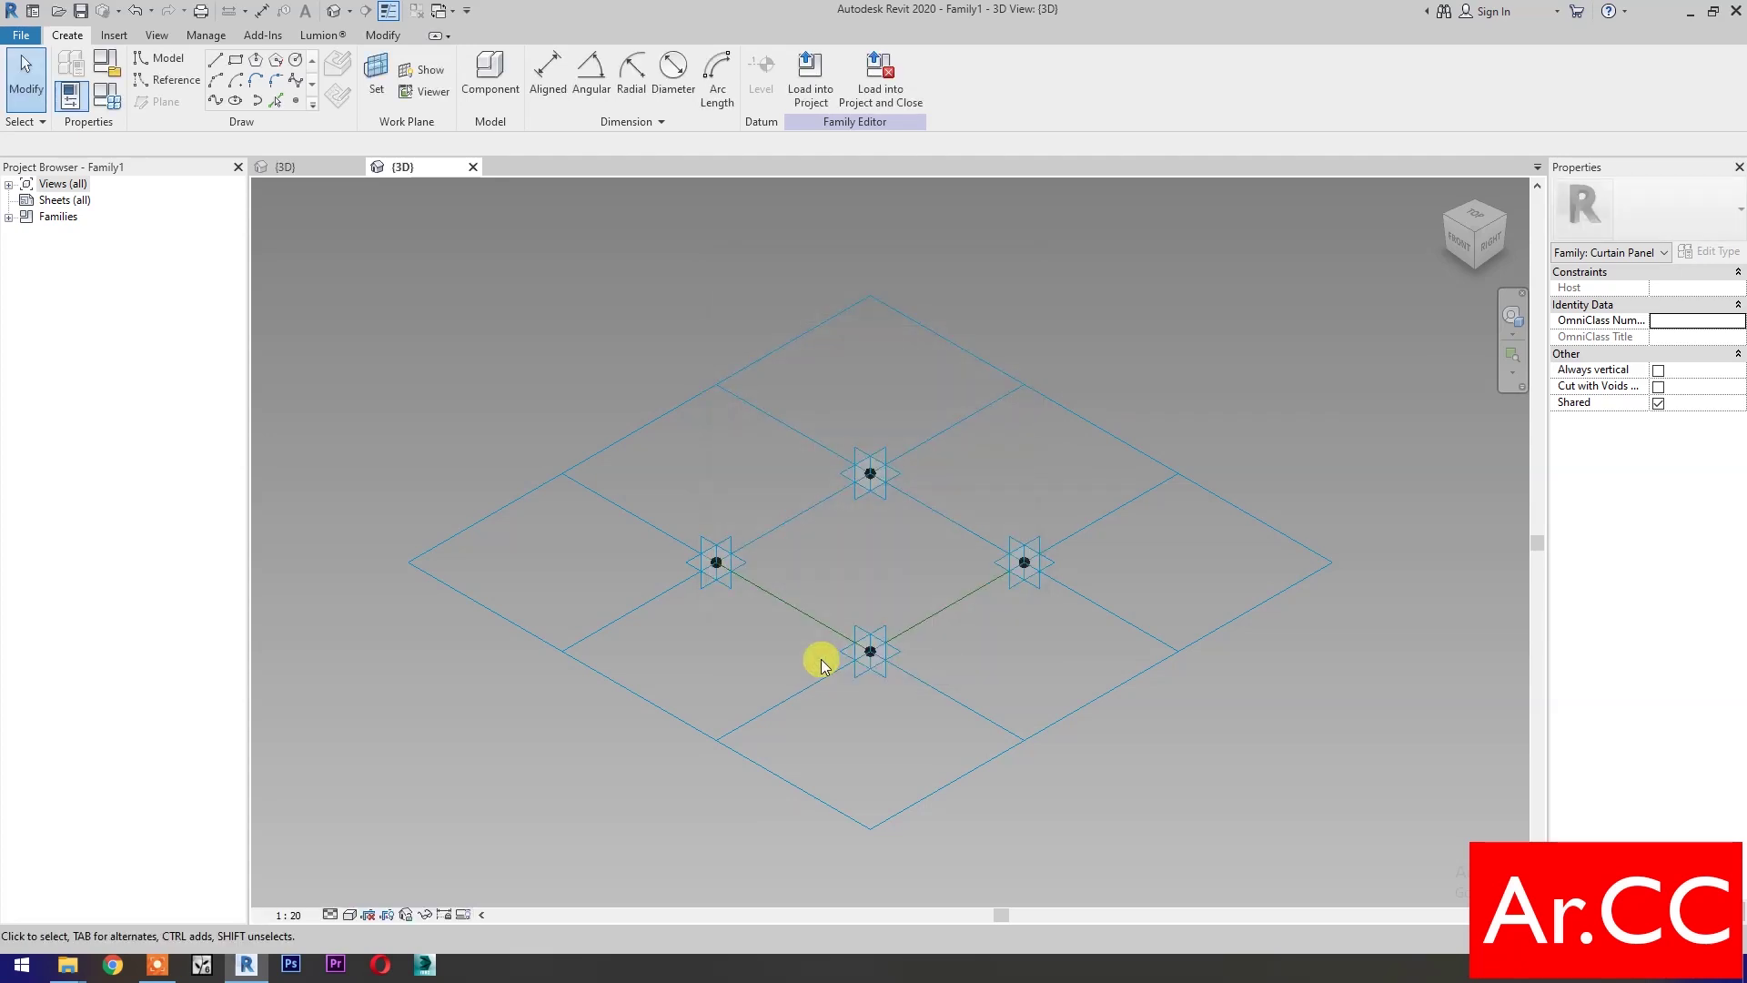
Set the tile pattern grid spacing to 20 horizontal and 40 vertical
{"action": "left_click", "coordinate": [942, 798]}
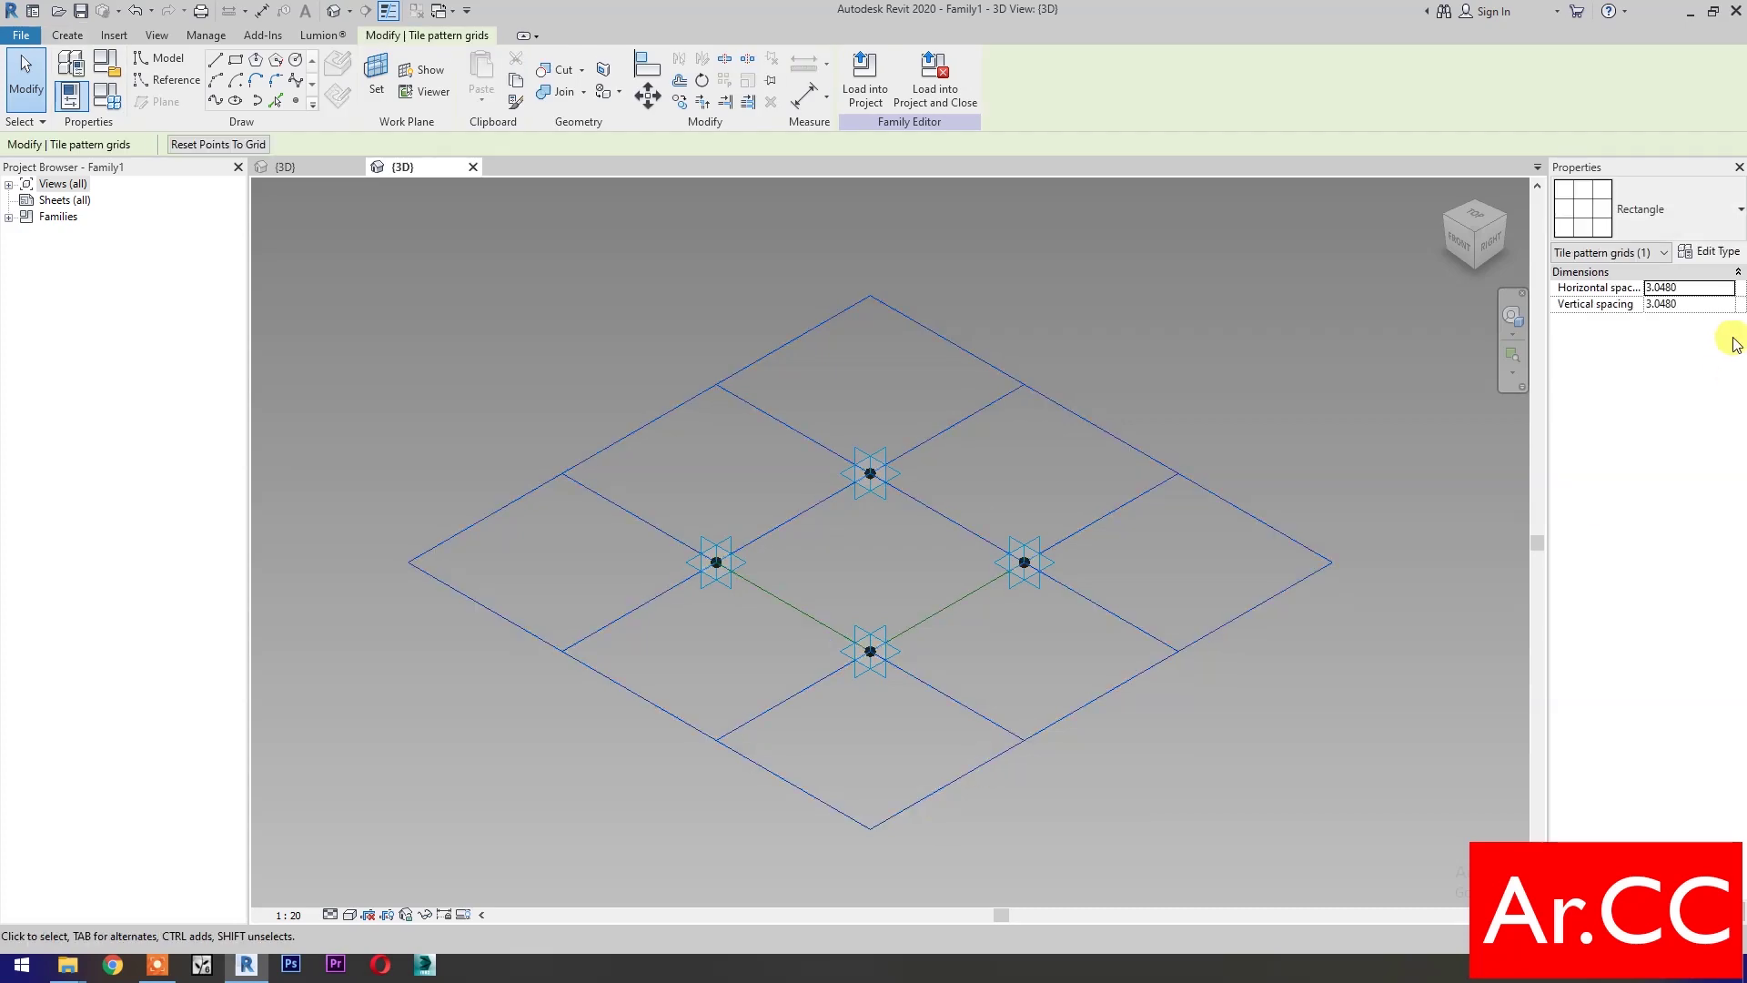
{"action": "left_click", "coordinate": [1703, 290]}
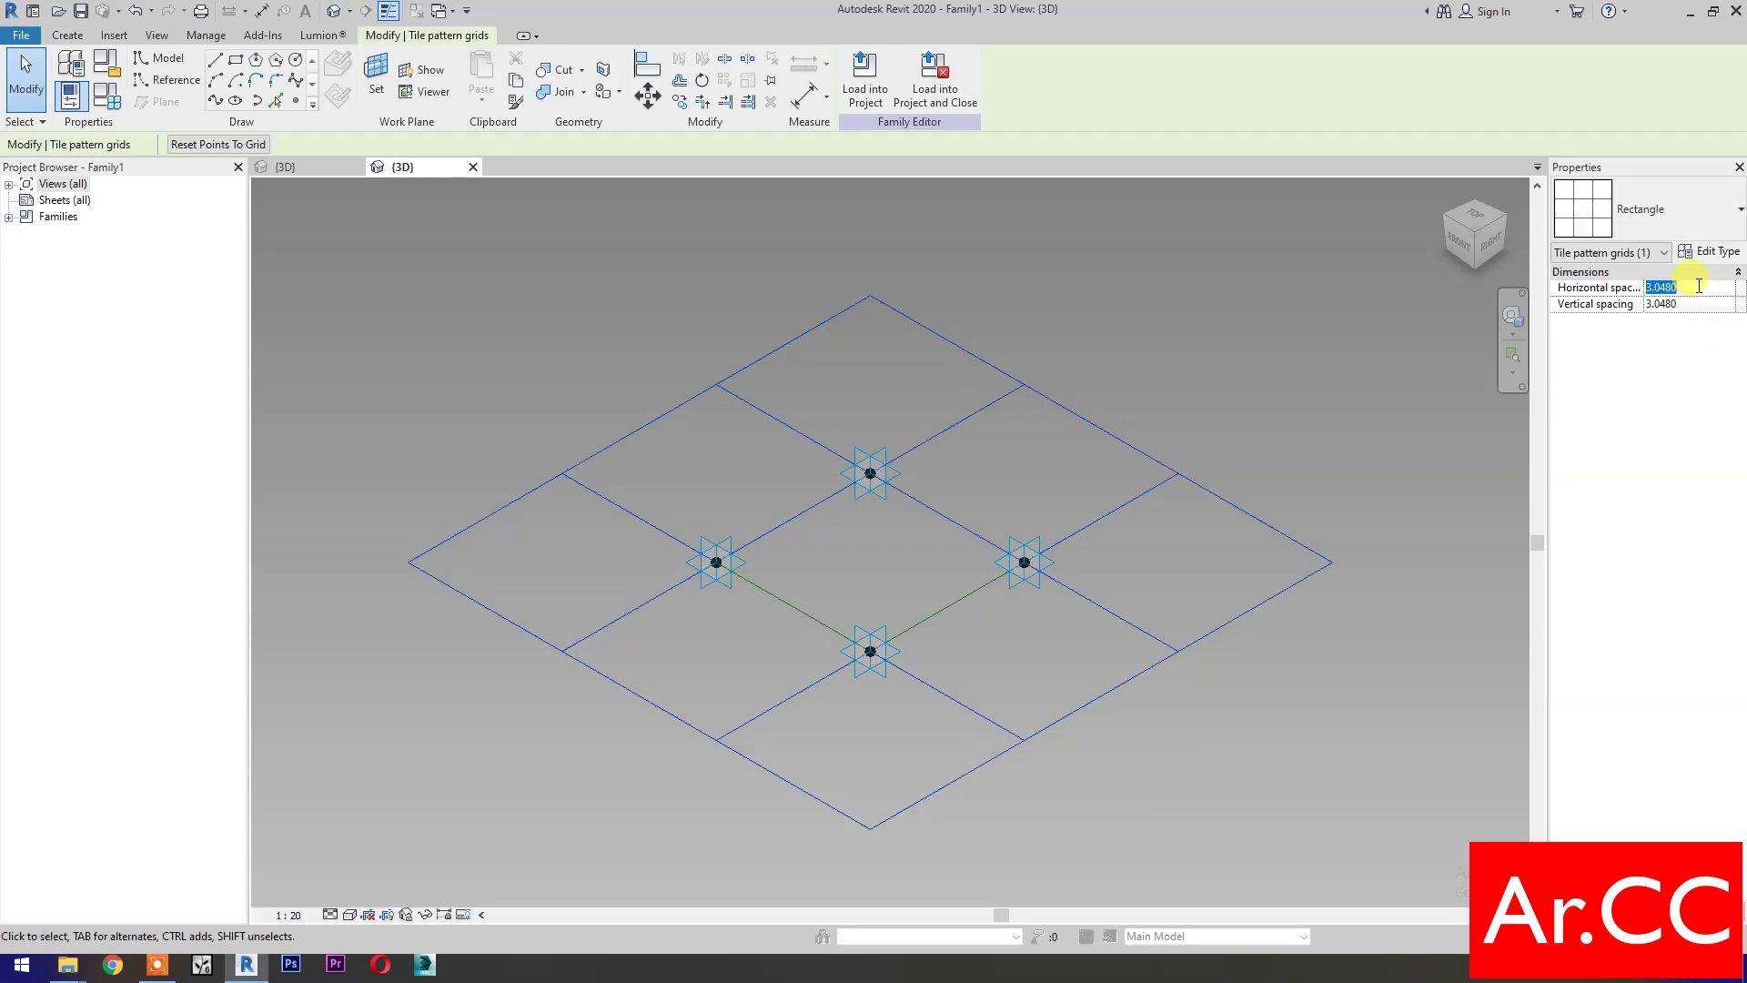
{"action": "type", "text": "20.0000"}
{"action": "left_click", "coordinate": [1704, 306]}
{"action": "type", "text": "40.0000"}
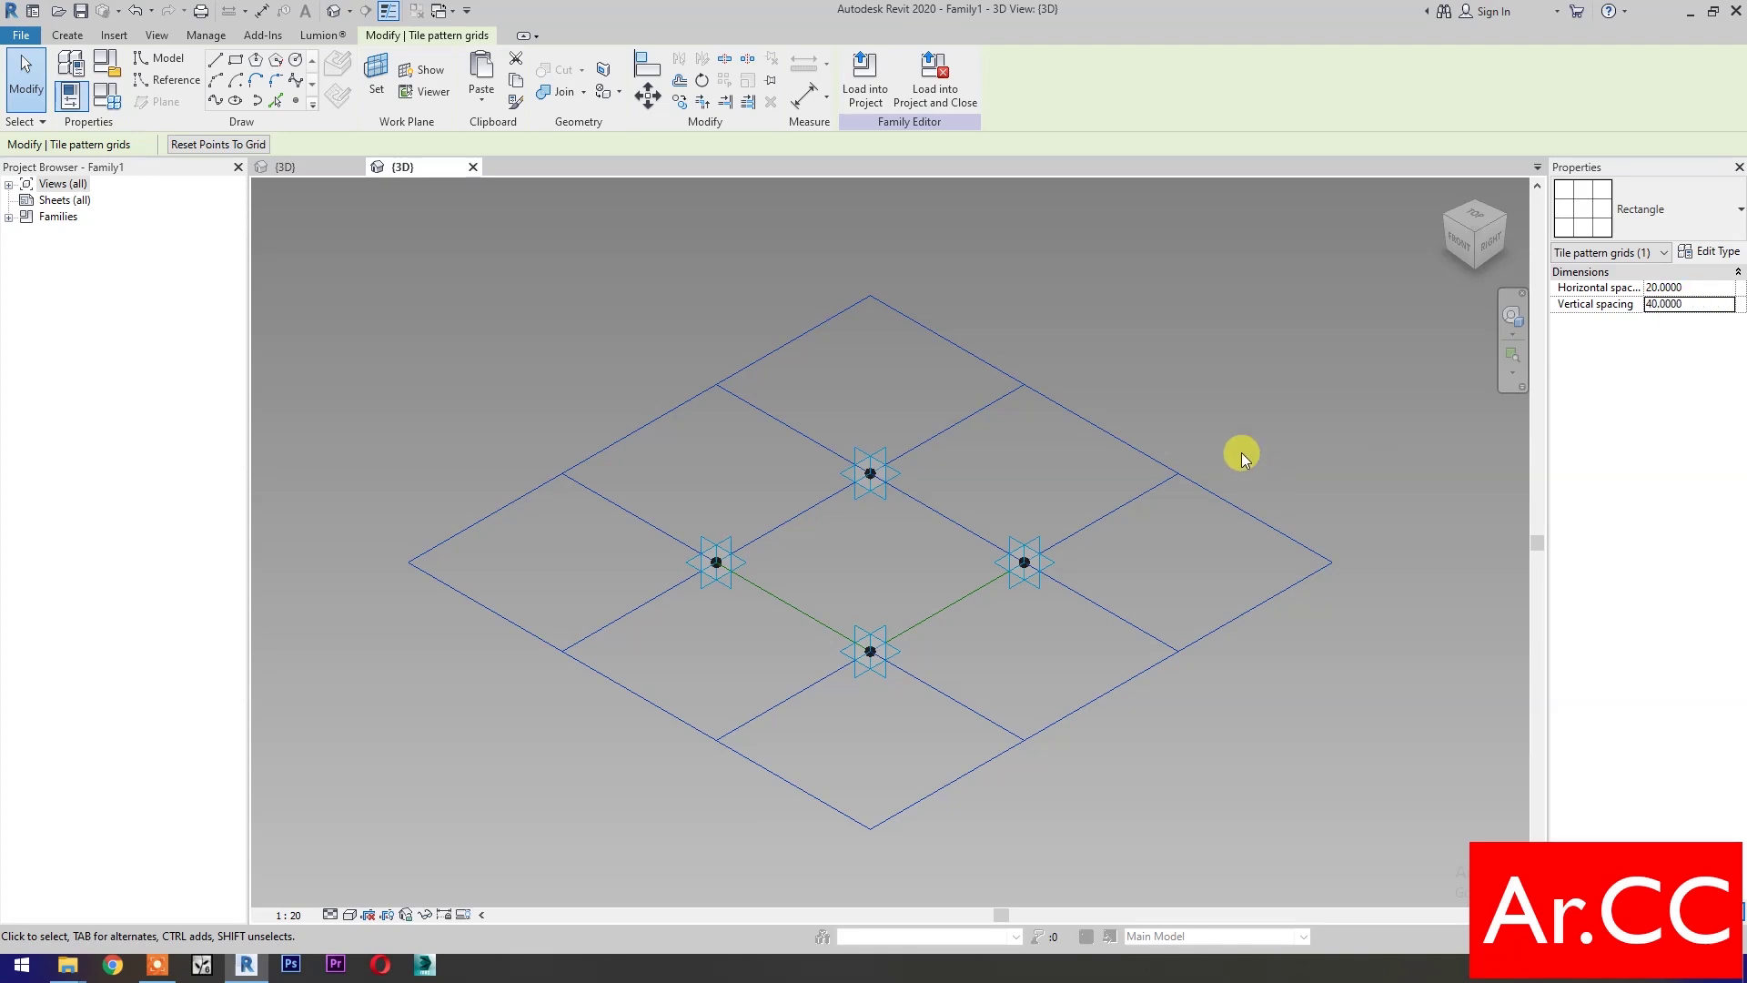
{"action": "scroll", "coordinate": [1258, 433], "scroll_direction": "up", "scroll_amount": 2}
{"action": "scroll", "coordinate": [1019, 660], "scroll_direction": "down", "scroll_amount": 1}
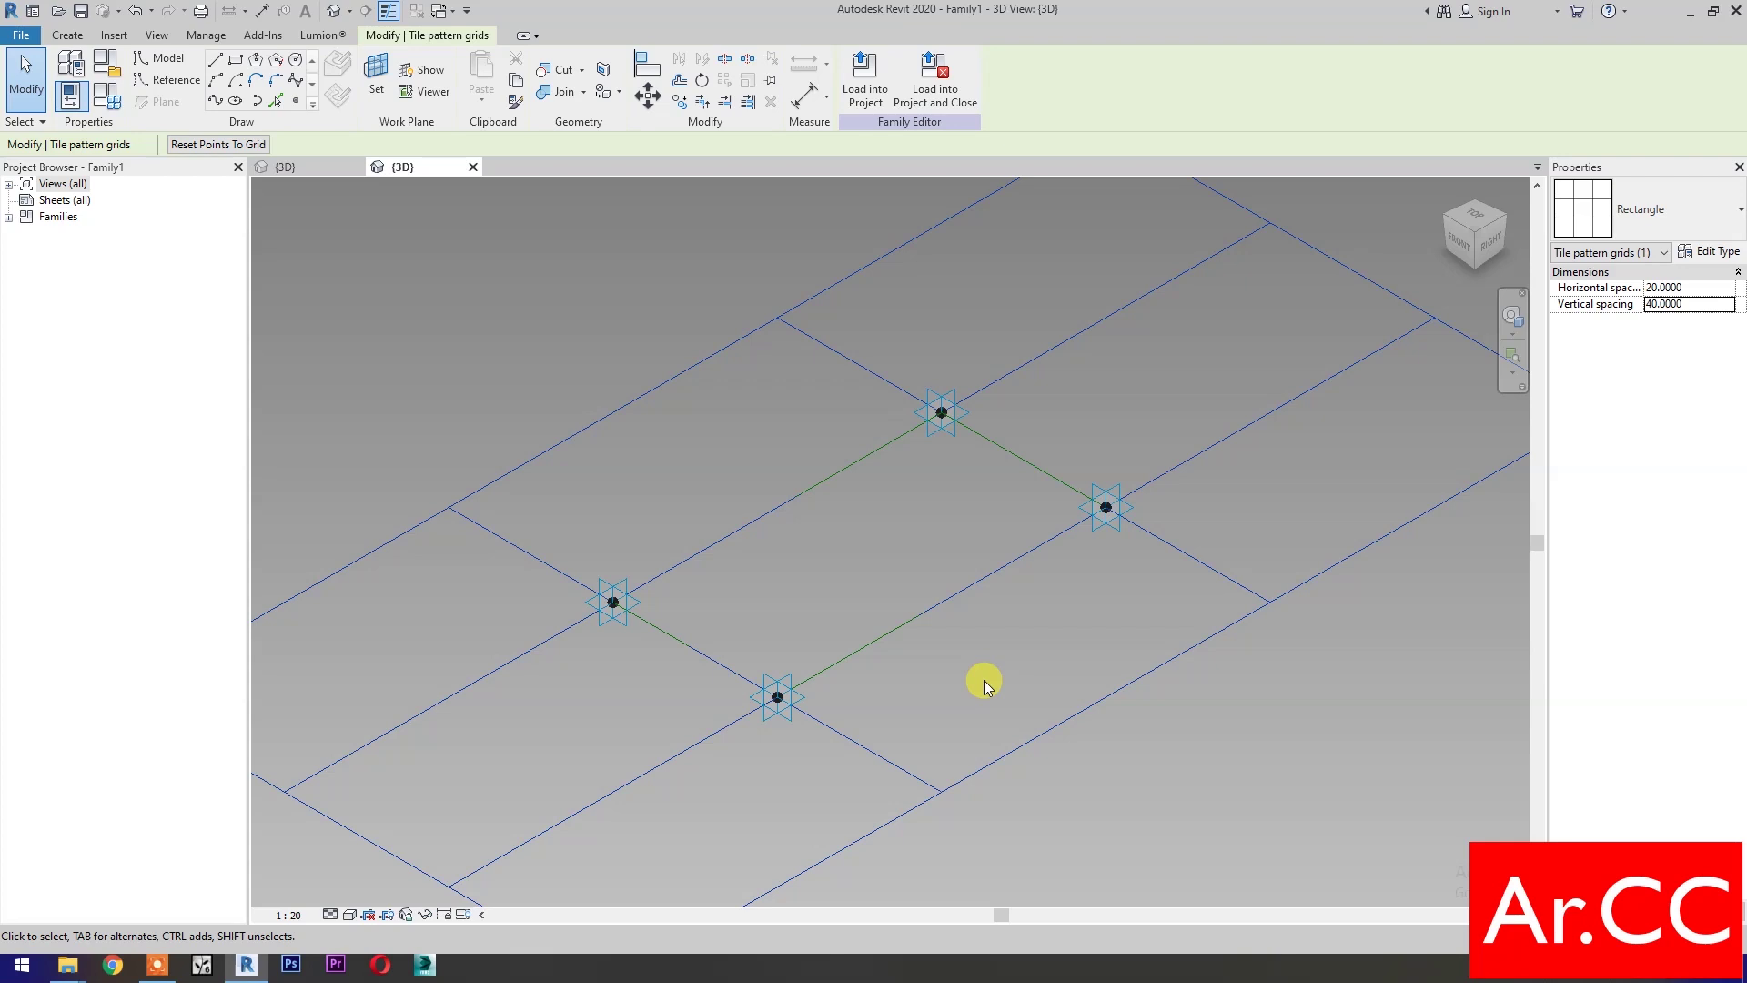
Host reference points on the left and top adaptive points
{"action": "left_click", "coordinate": [296, 104]}
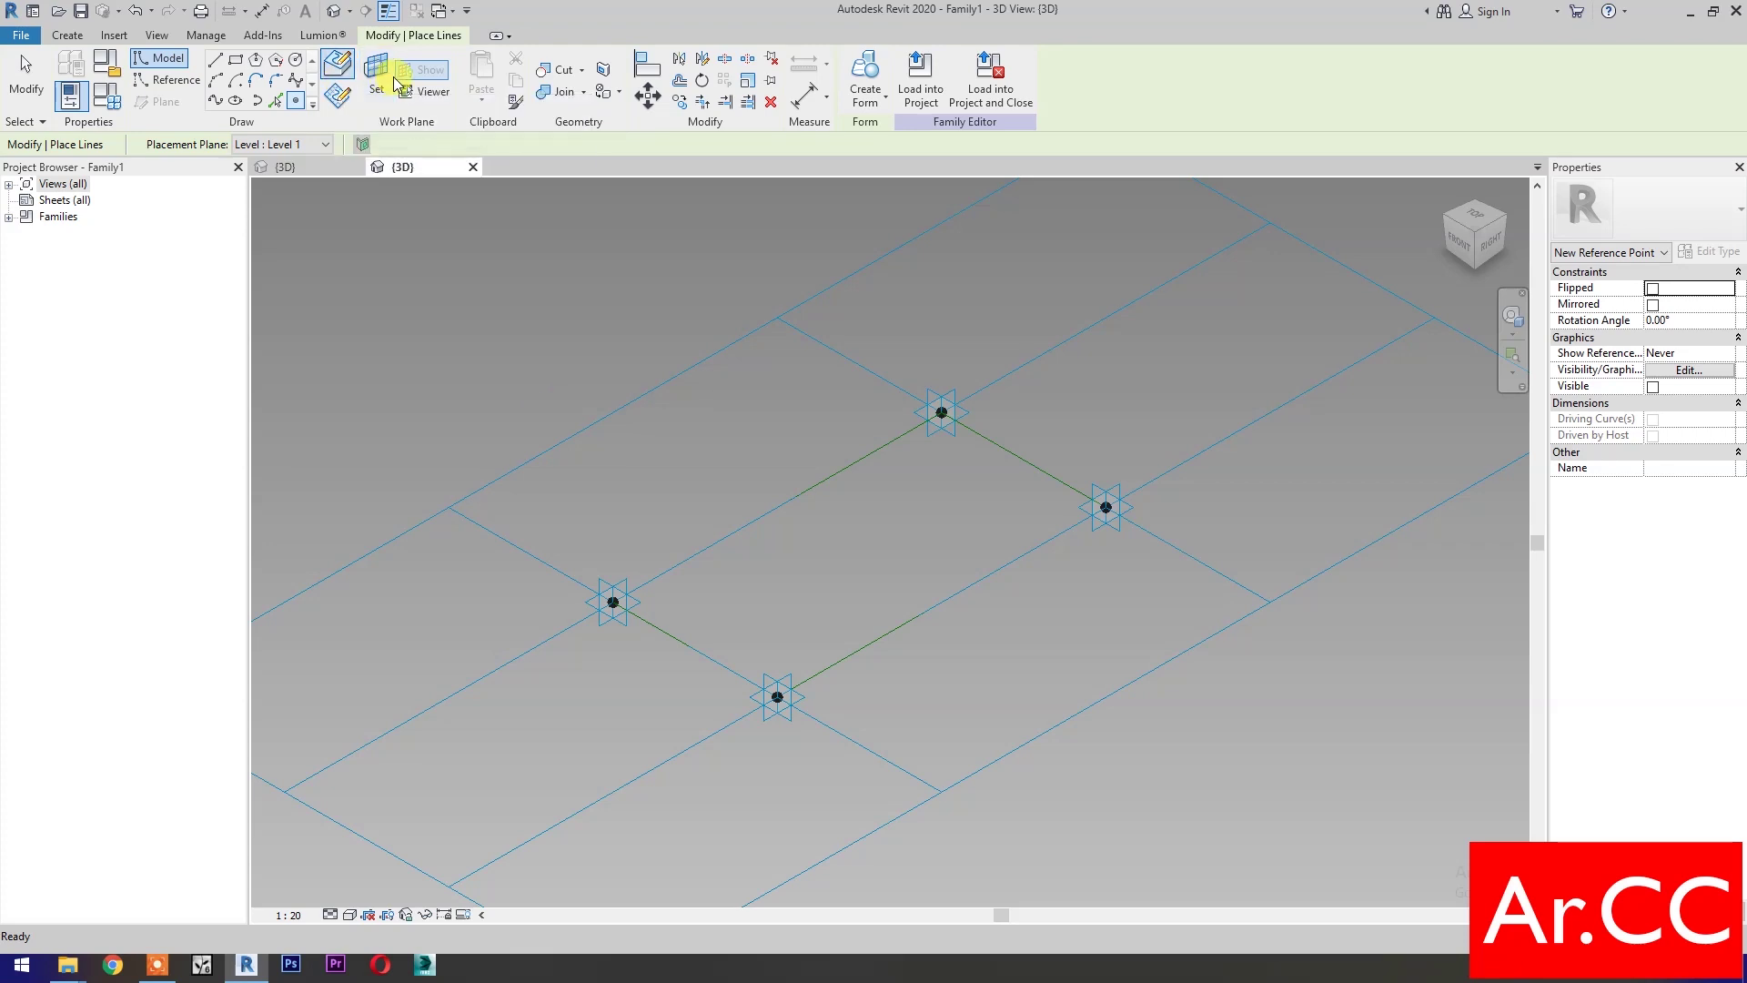
{"action": "key", "text": "Escape"}
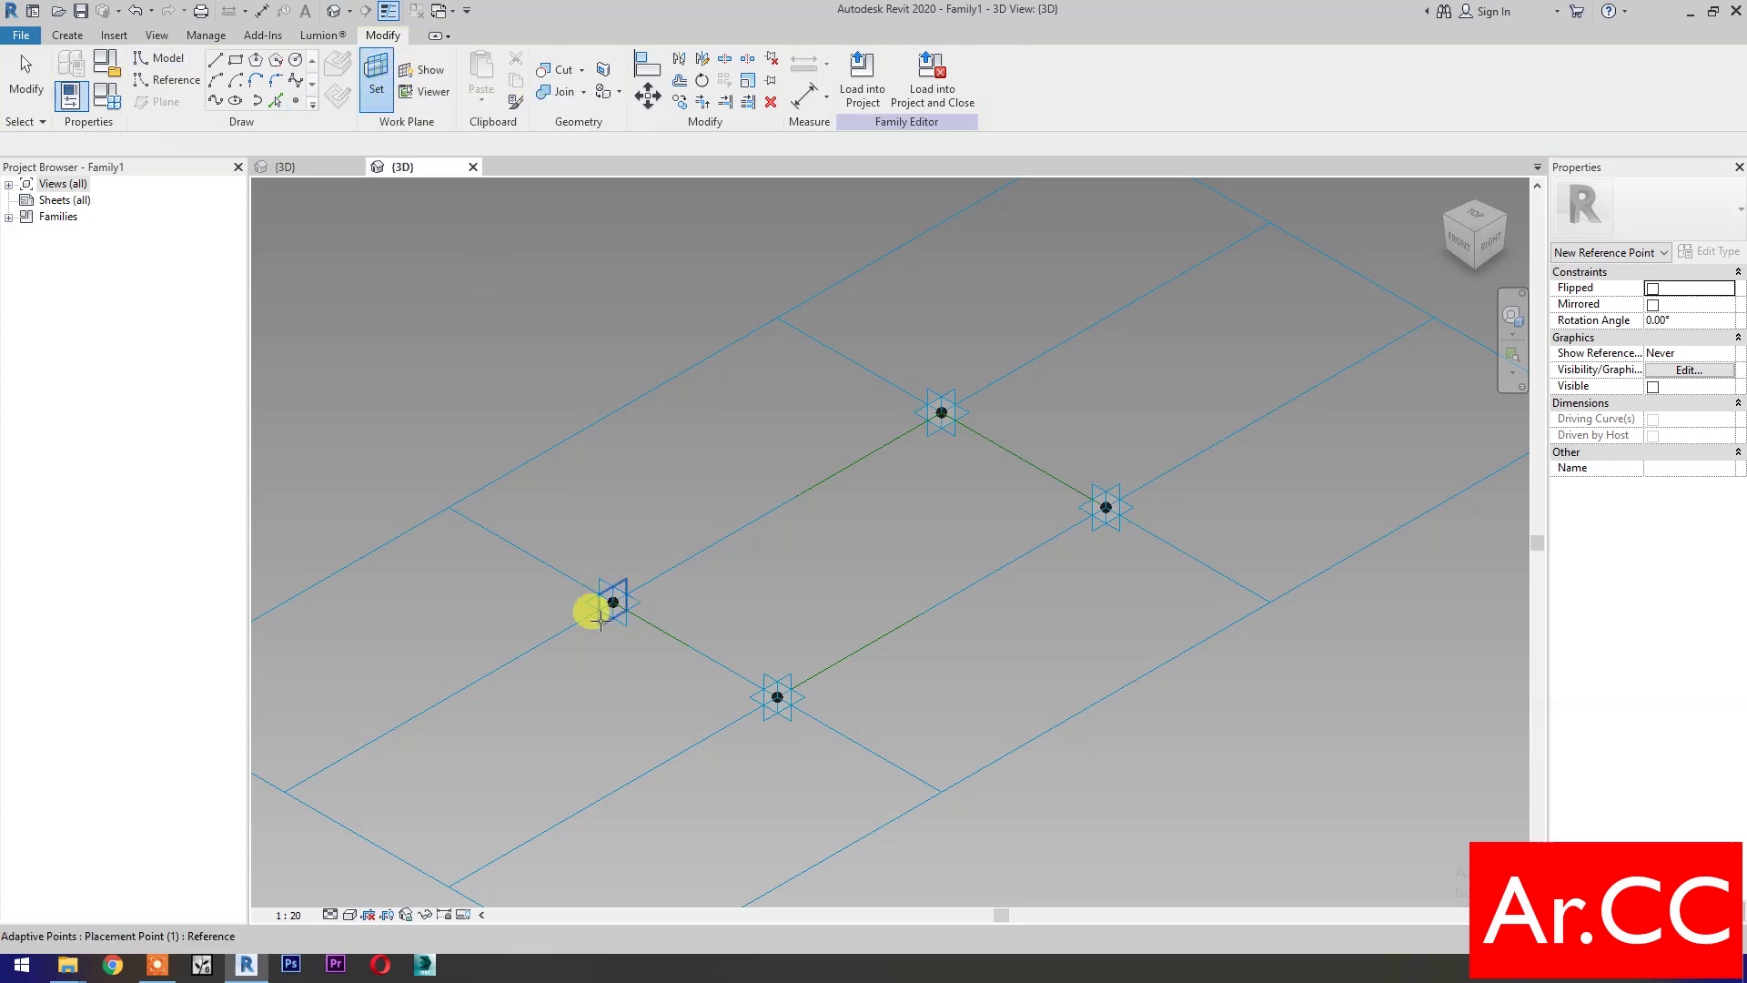
{"action": "left_click", "coordinate": [593, 602]}
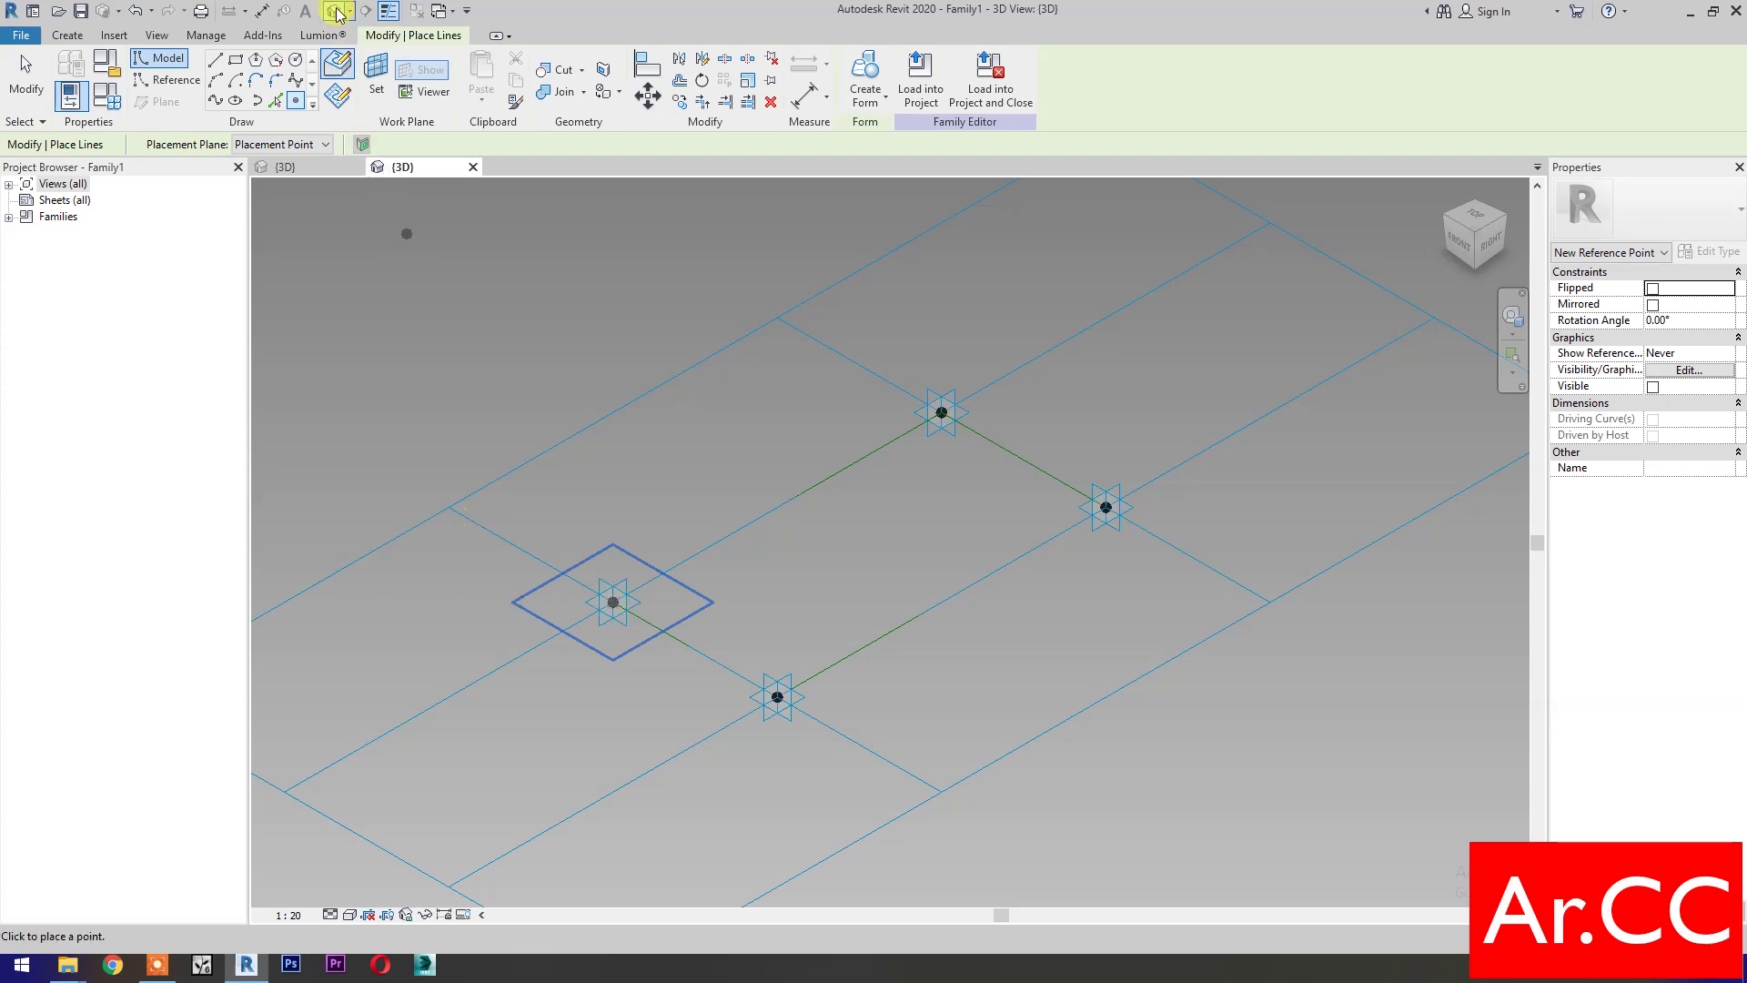
{"action": "key", "text": "Escape"}
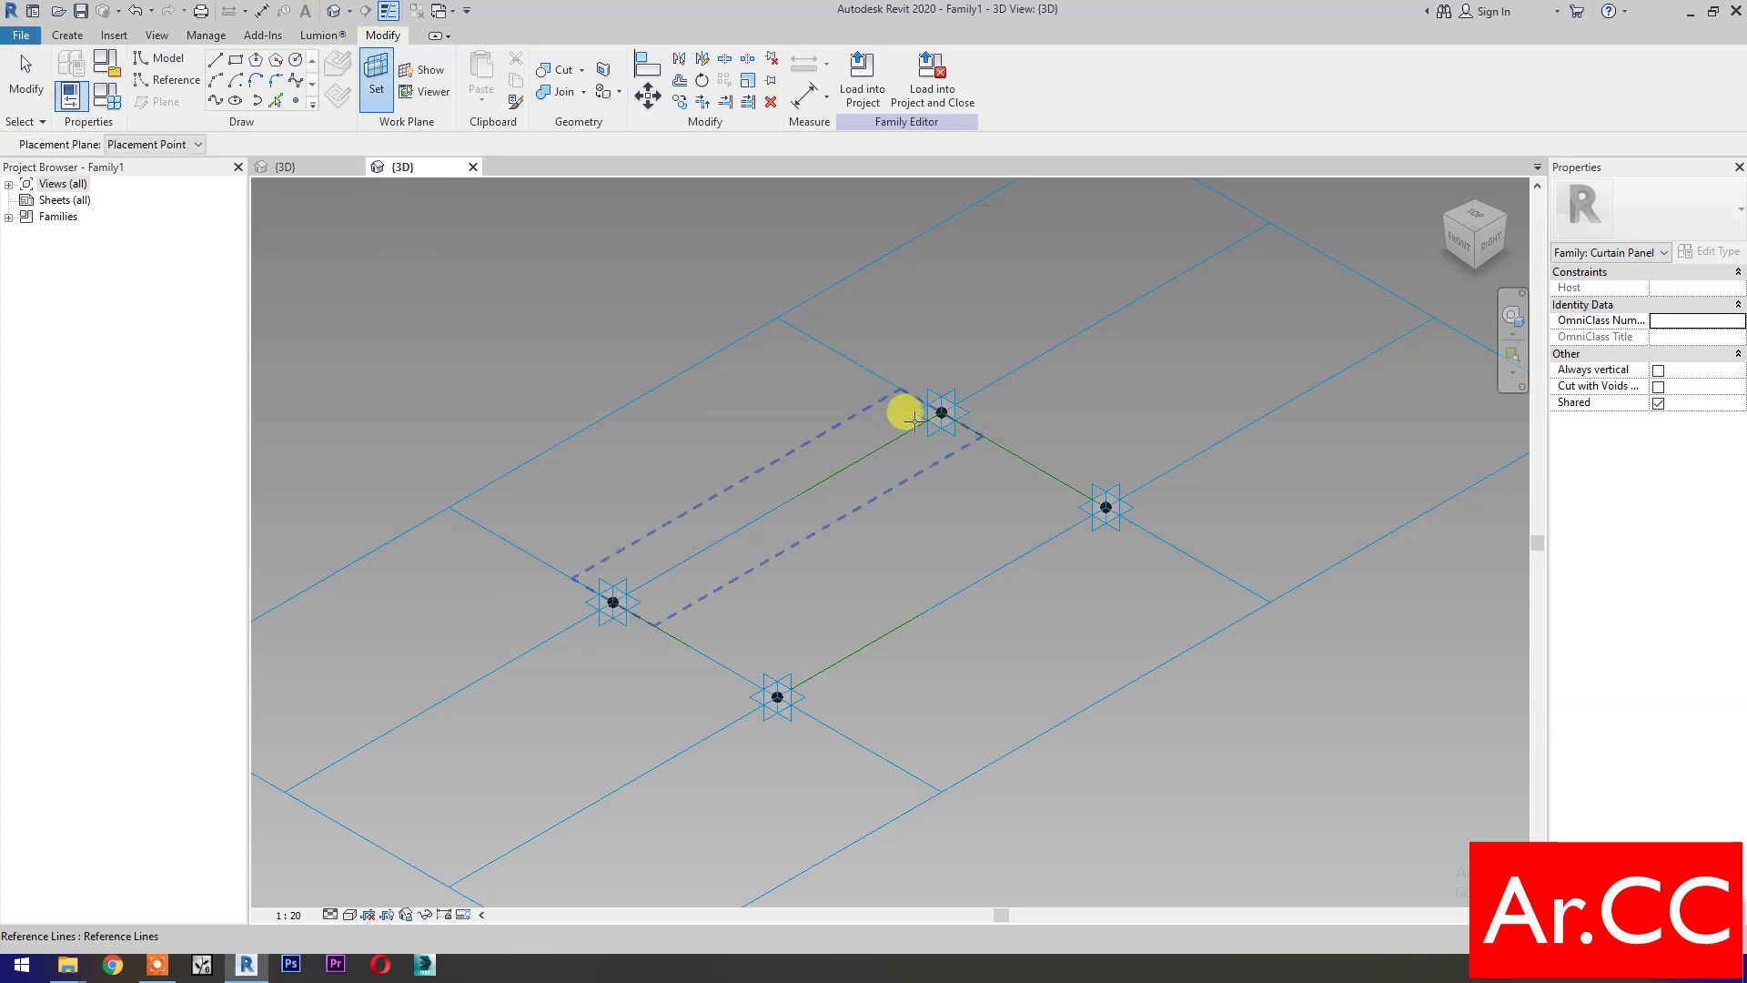
{"action": "left_click", "coordinate": [951, 421]}
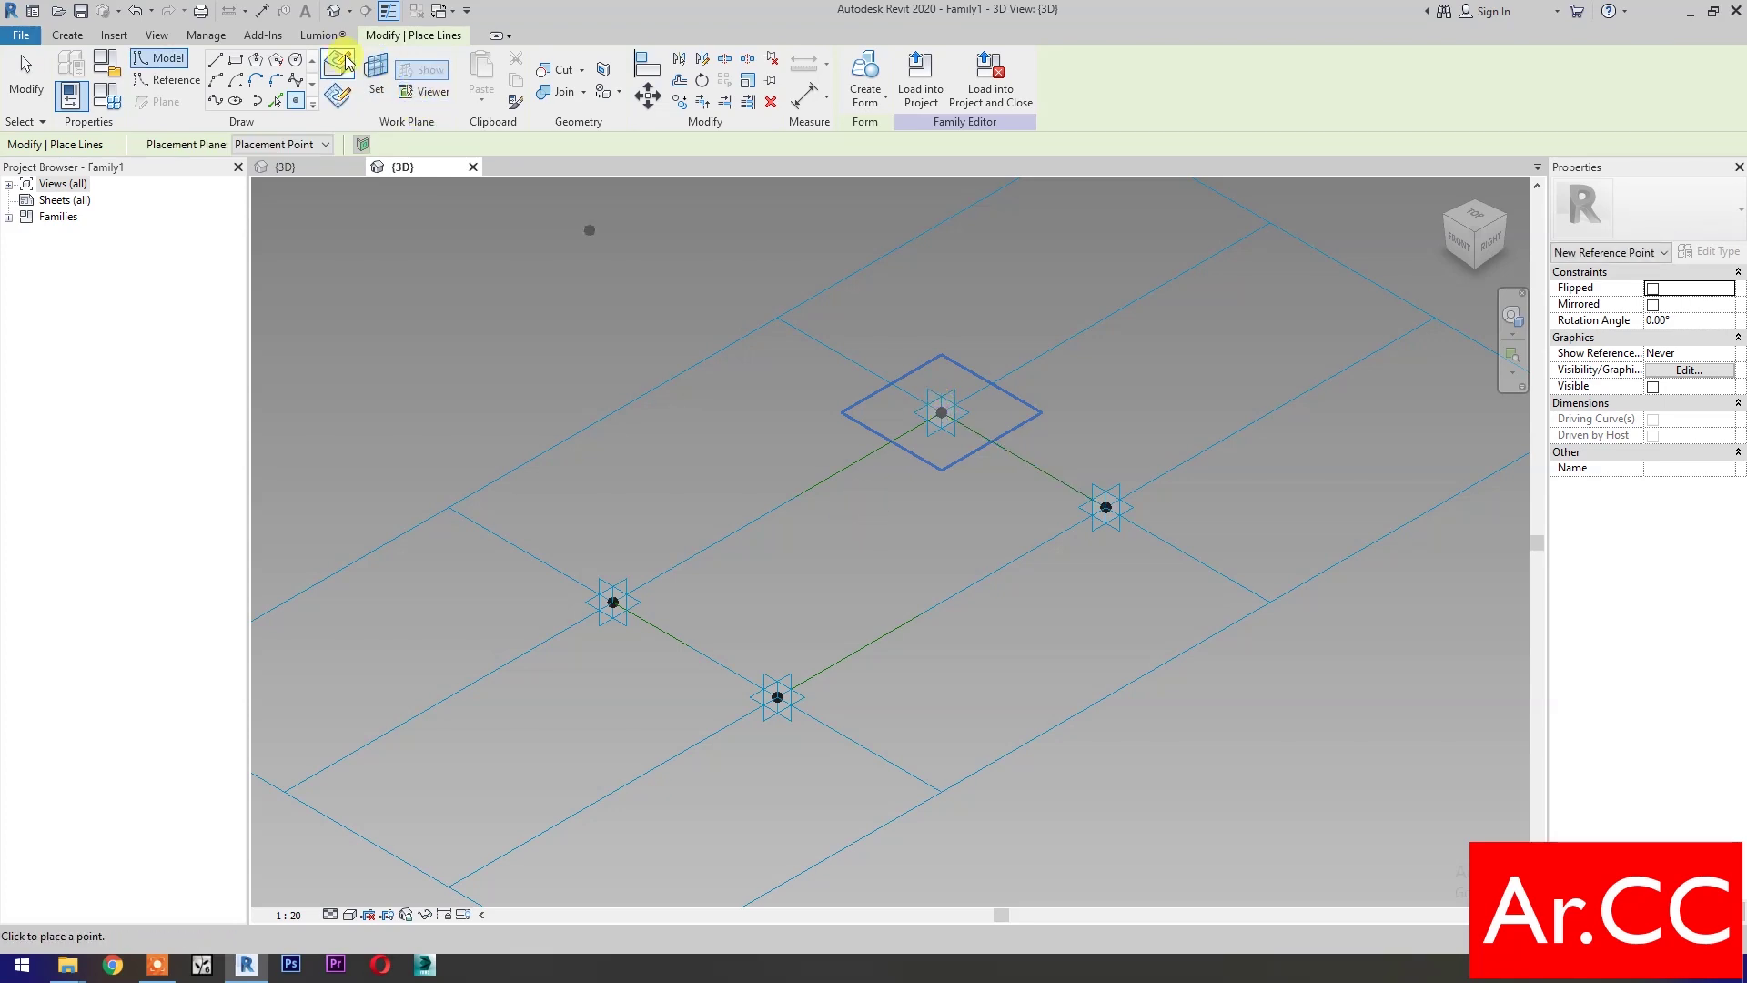
{"action": "left_click", "coordinate": [376, 71]}
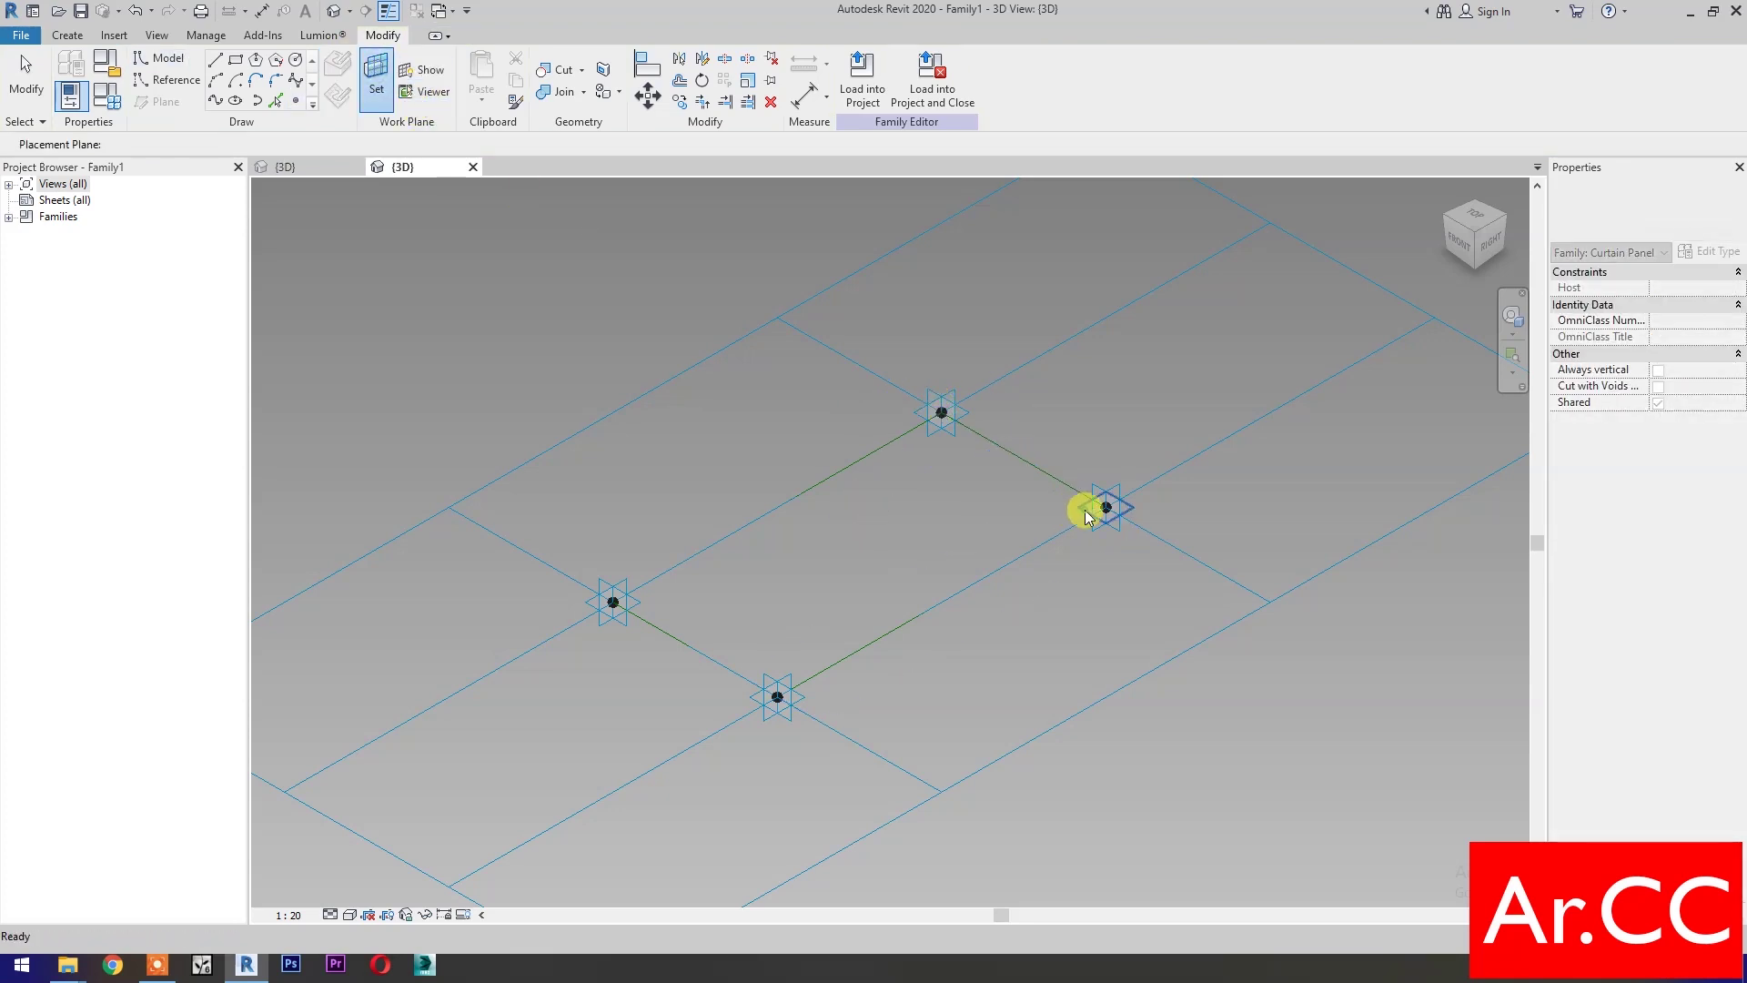
Host reference points on the right and bottom adaptive points, then window-select everything
{"action": "left_click", "coordinate": [1087, 514]}
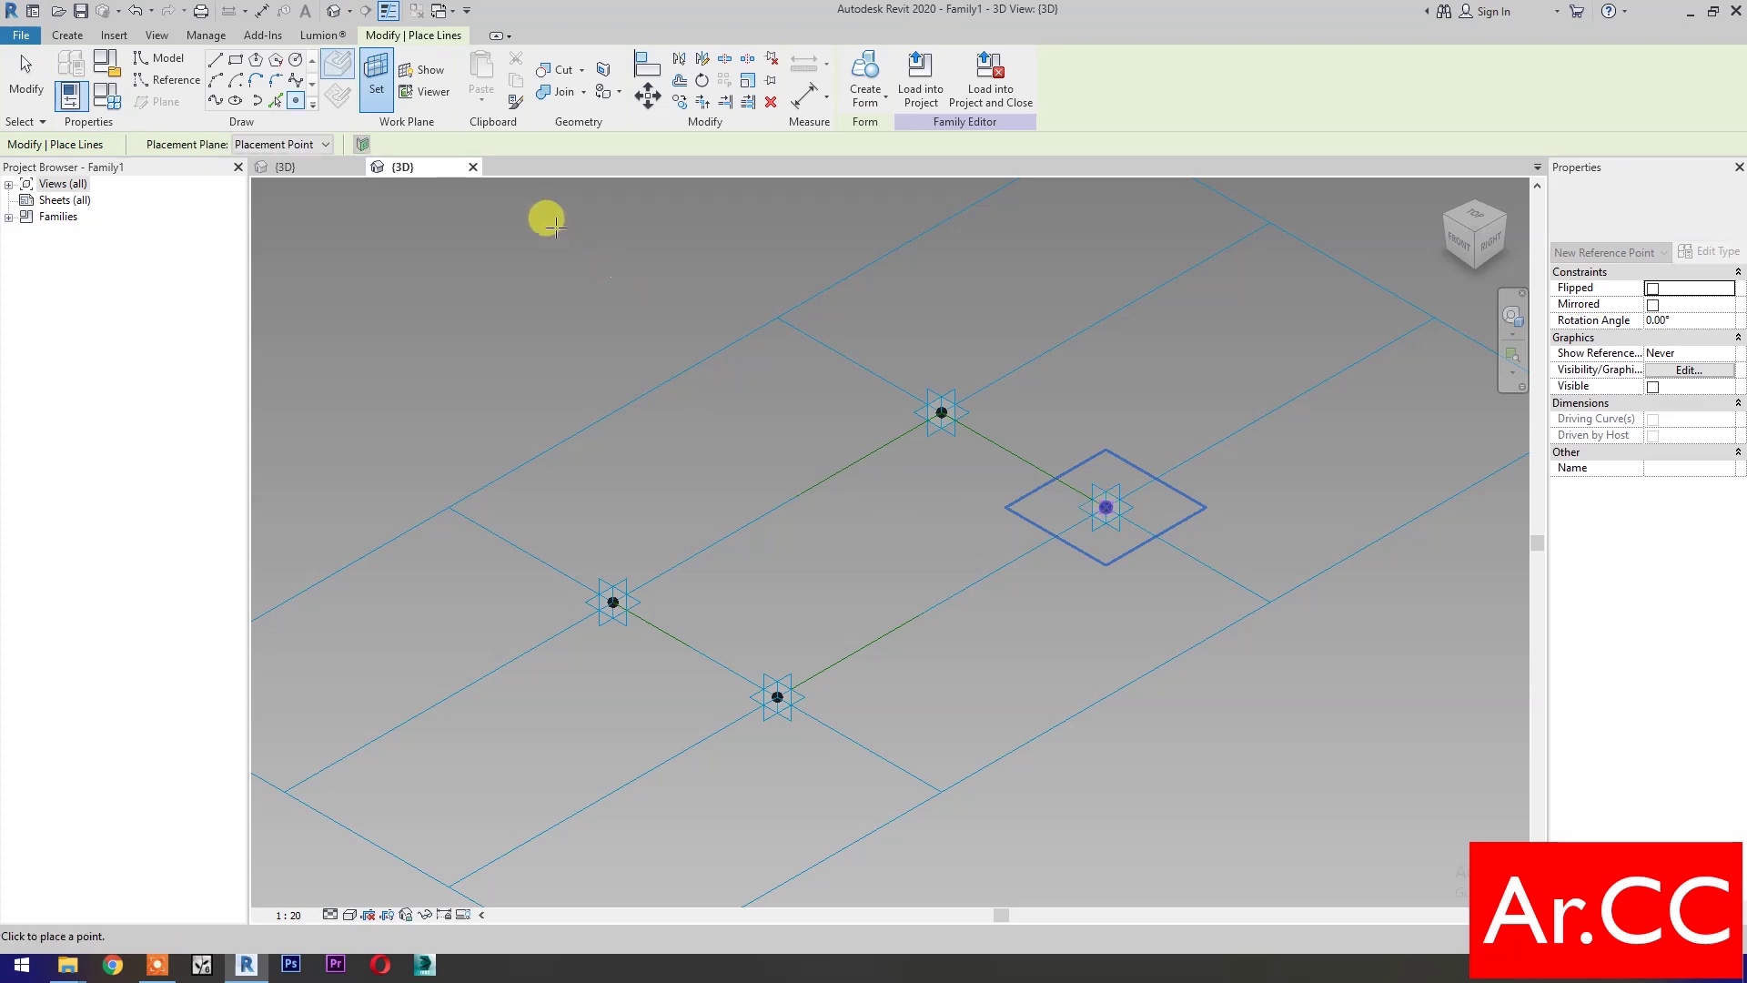
{"action": "left_click", "coordinate": [376, 73]}
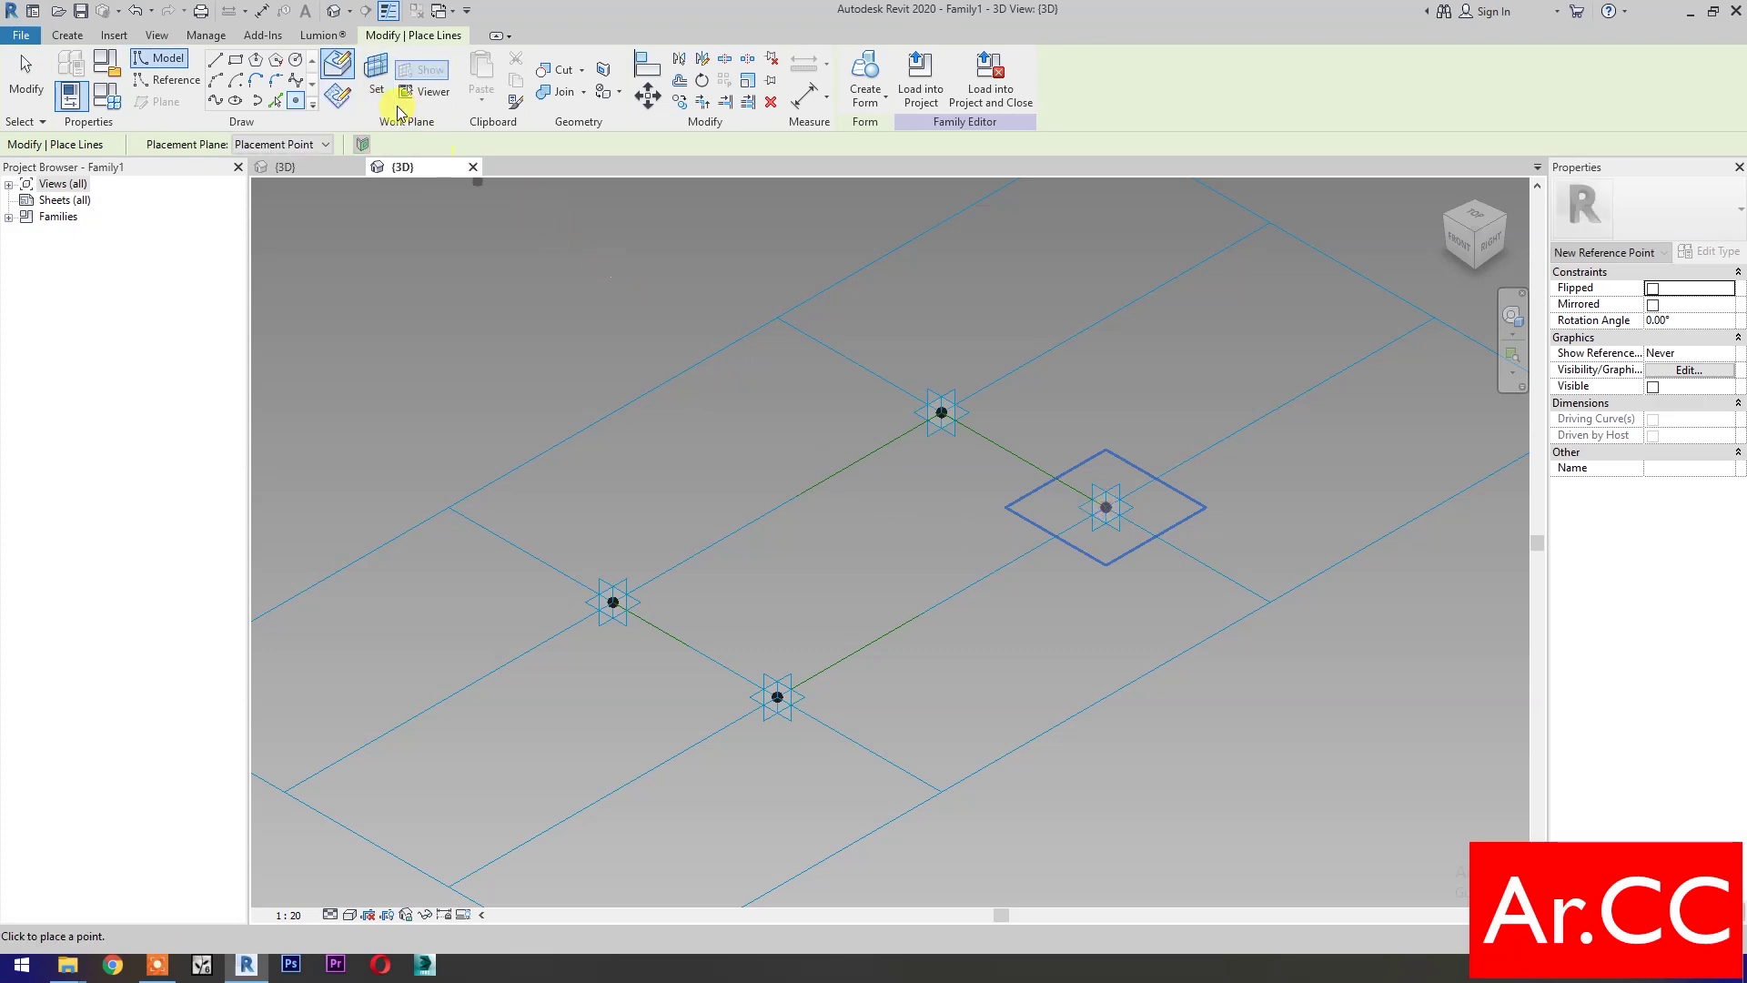
{"action": "left_click", "coordinate": [776, 698]}
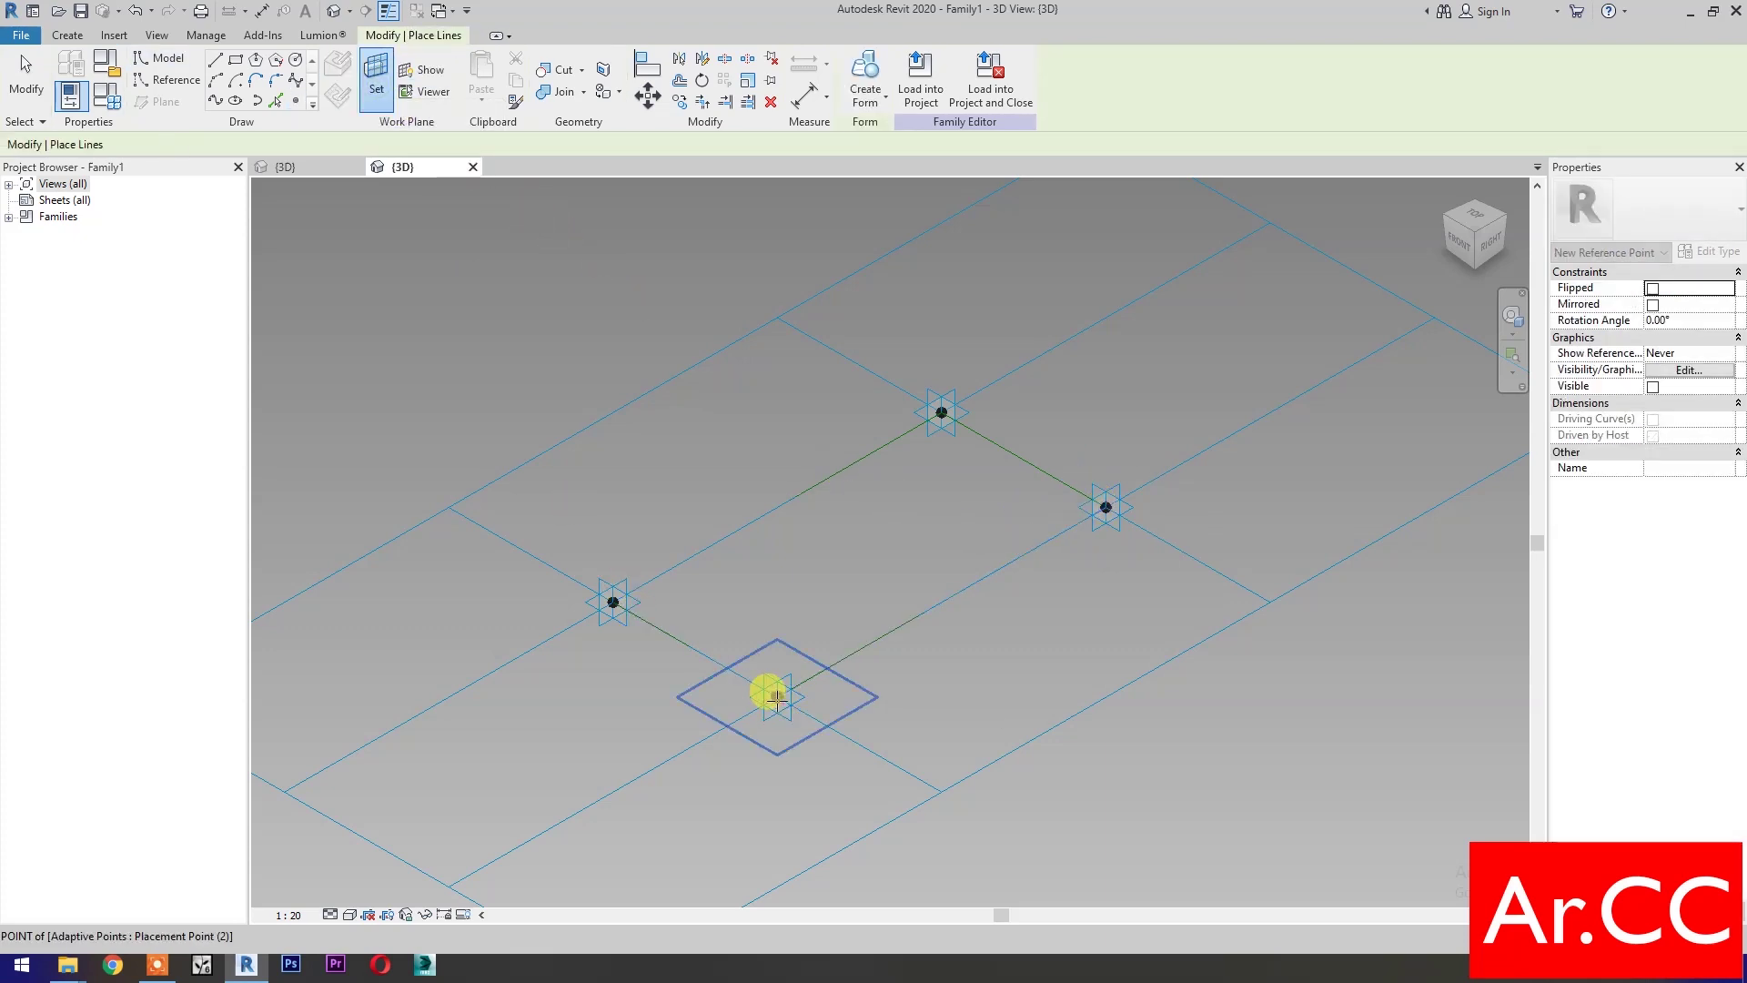
{"action": "key", "text": "Escape"}
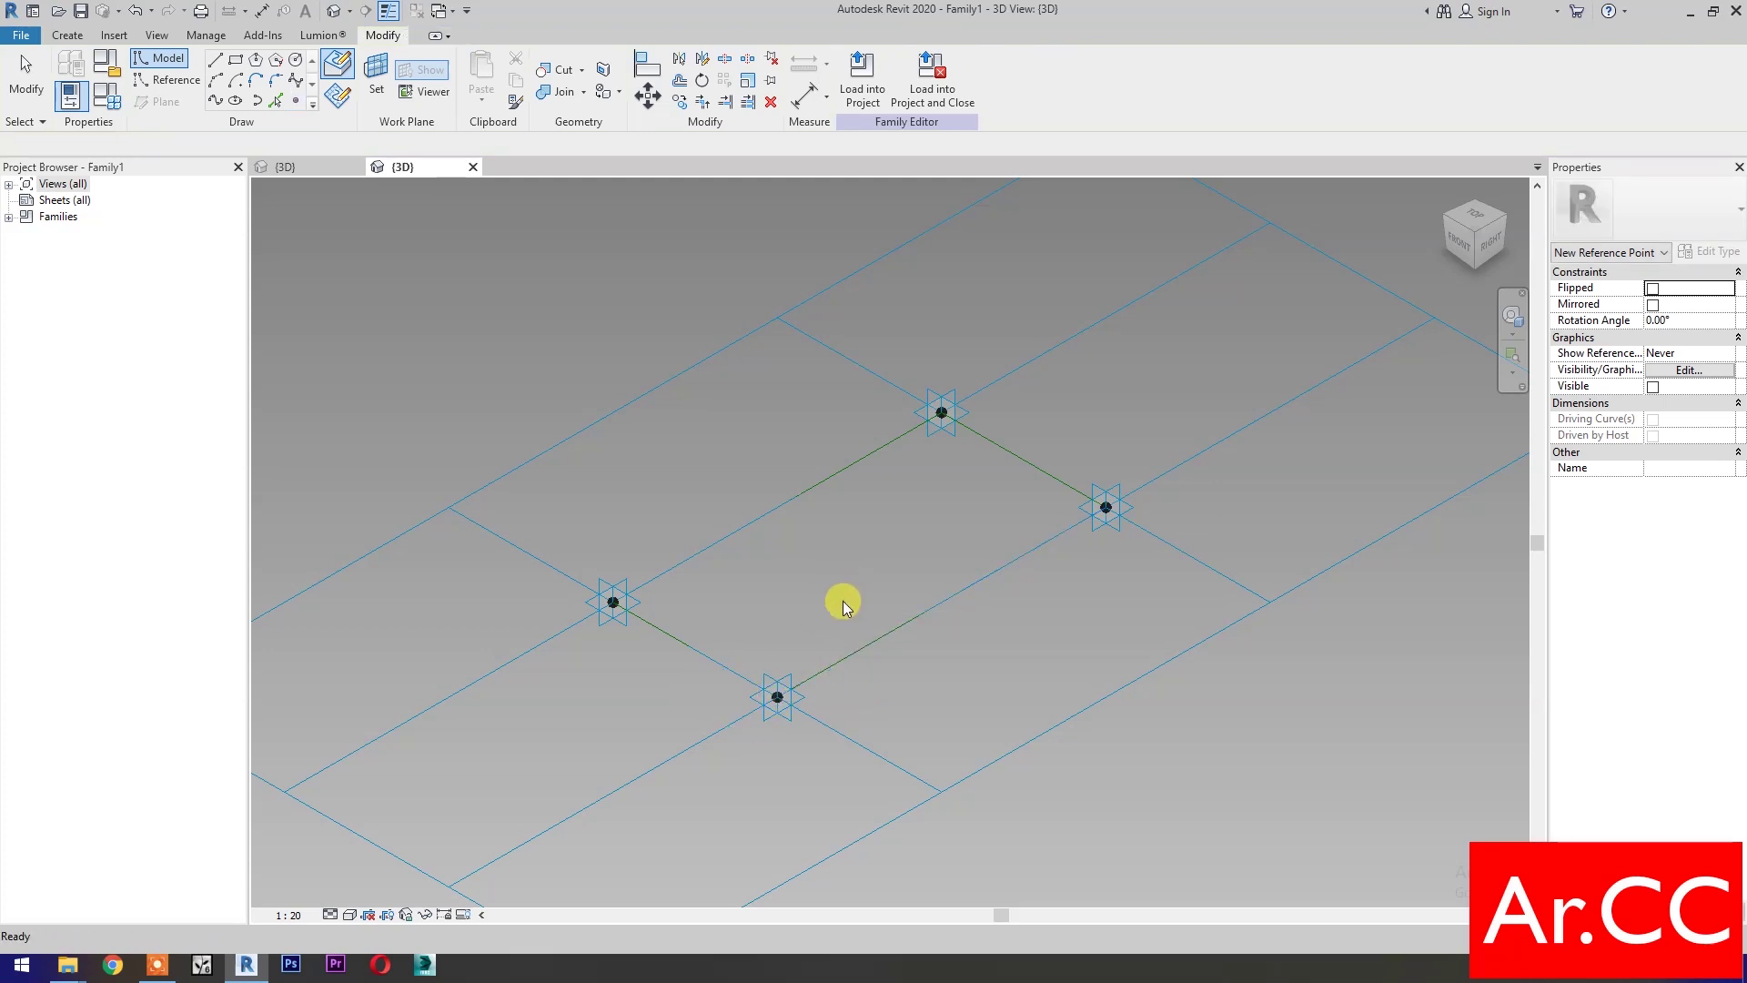
{"action": "key", "text": "Escape"}
{"action": "left_click_drag", "start_coordinate": [493, 315], "coordinate": [1175, 767]}
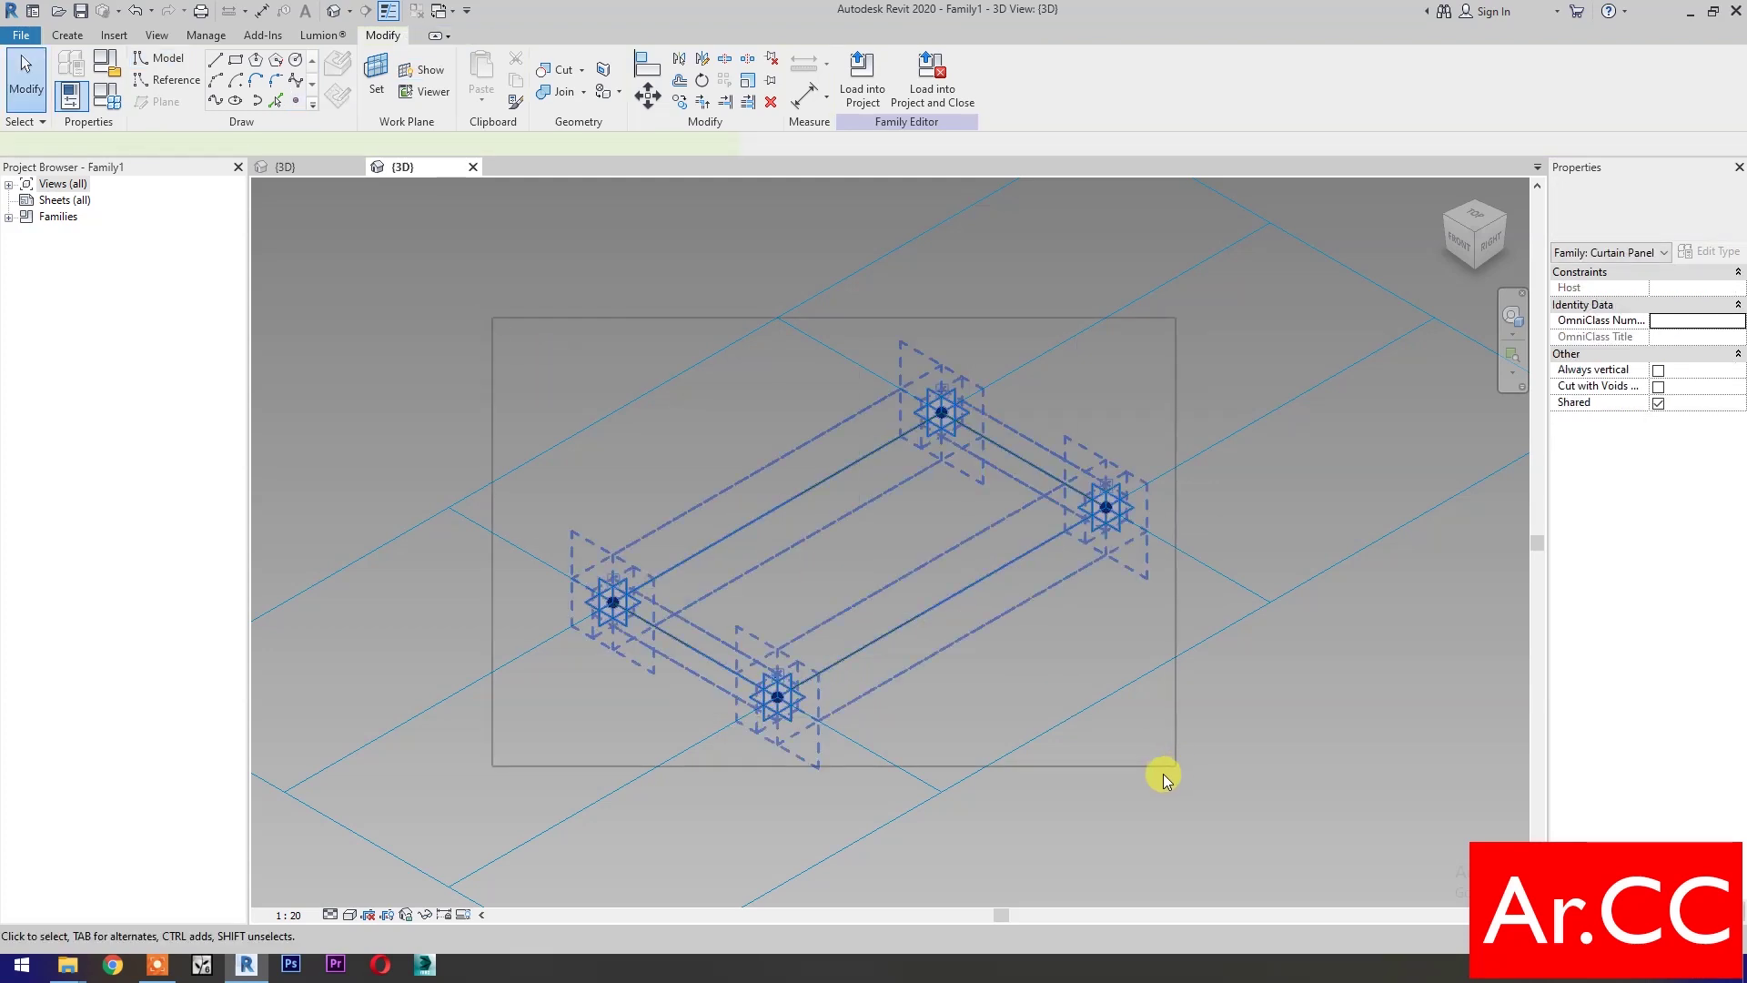
Filter the selection to reference points and link their Offset to a new Height parameter
{"action": "left_click", "coordinate": [963, 82]}
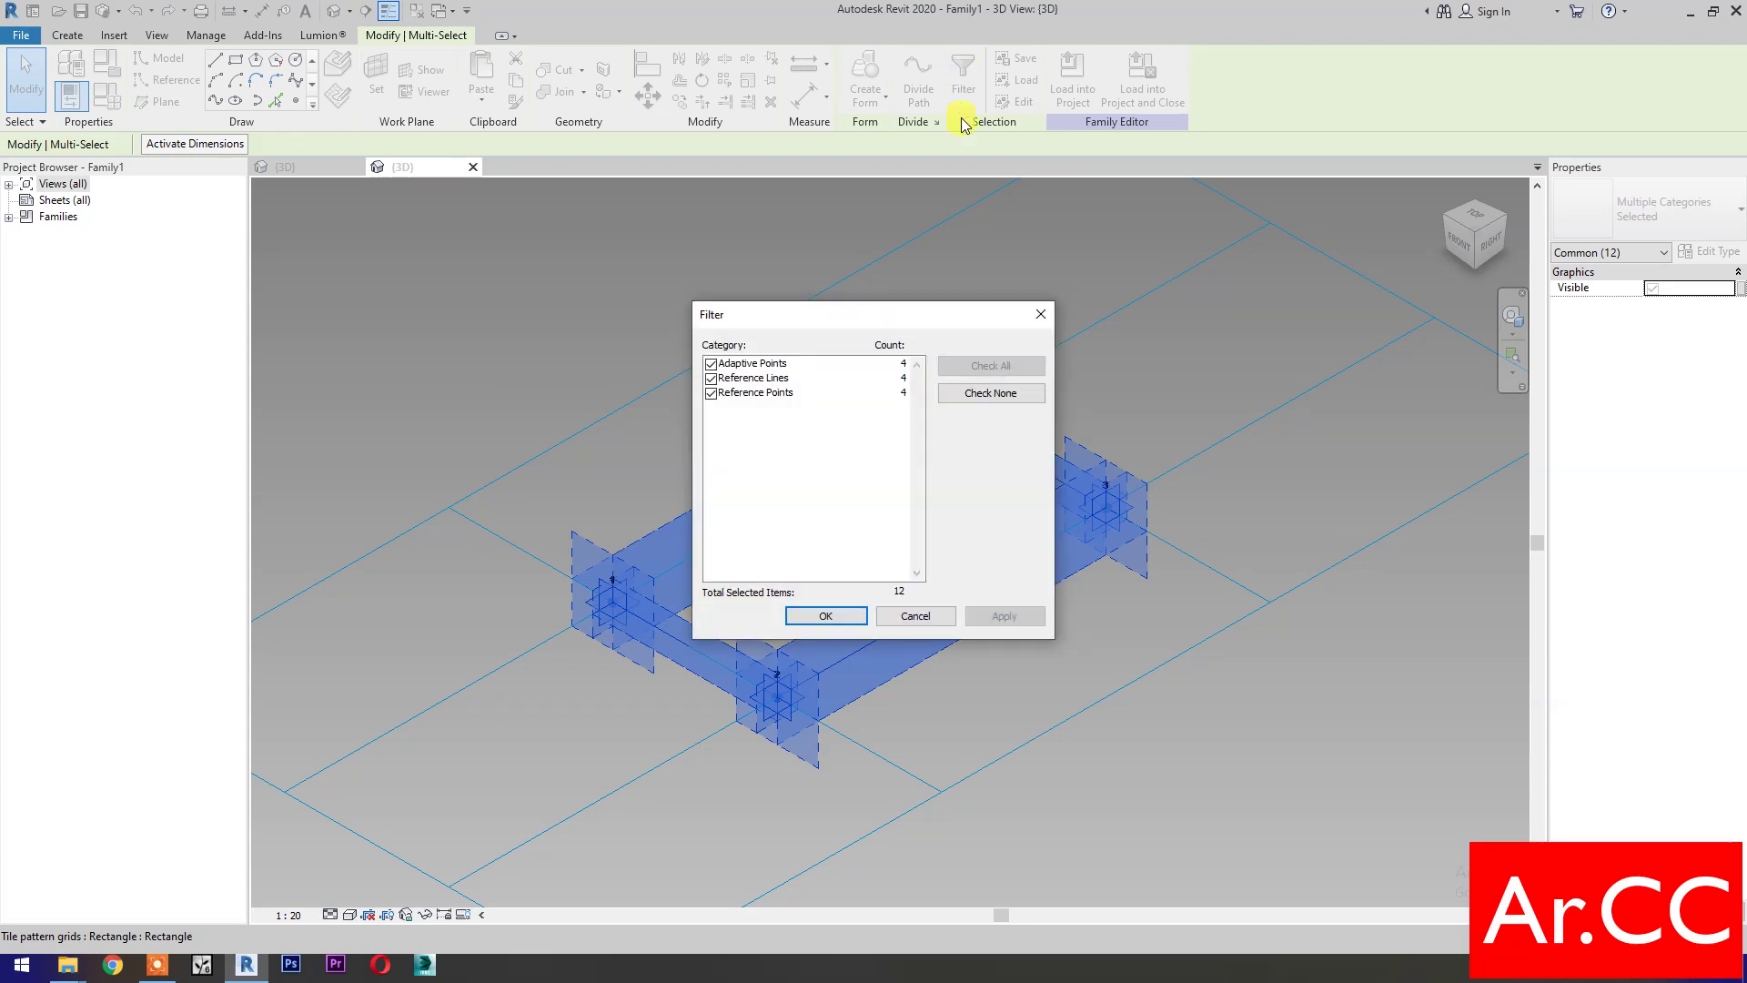
{"action": "left_click", "coordinate": [989, 397]}
{"action": "left_click", "coordinate": [711, 393]}
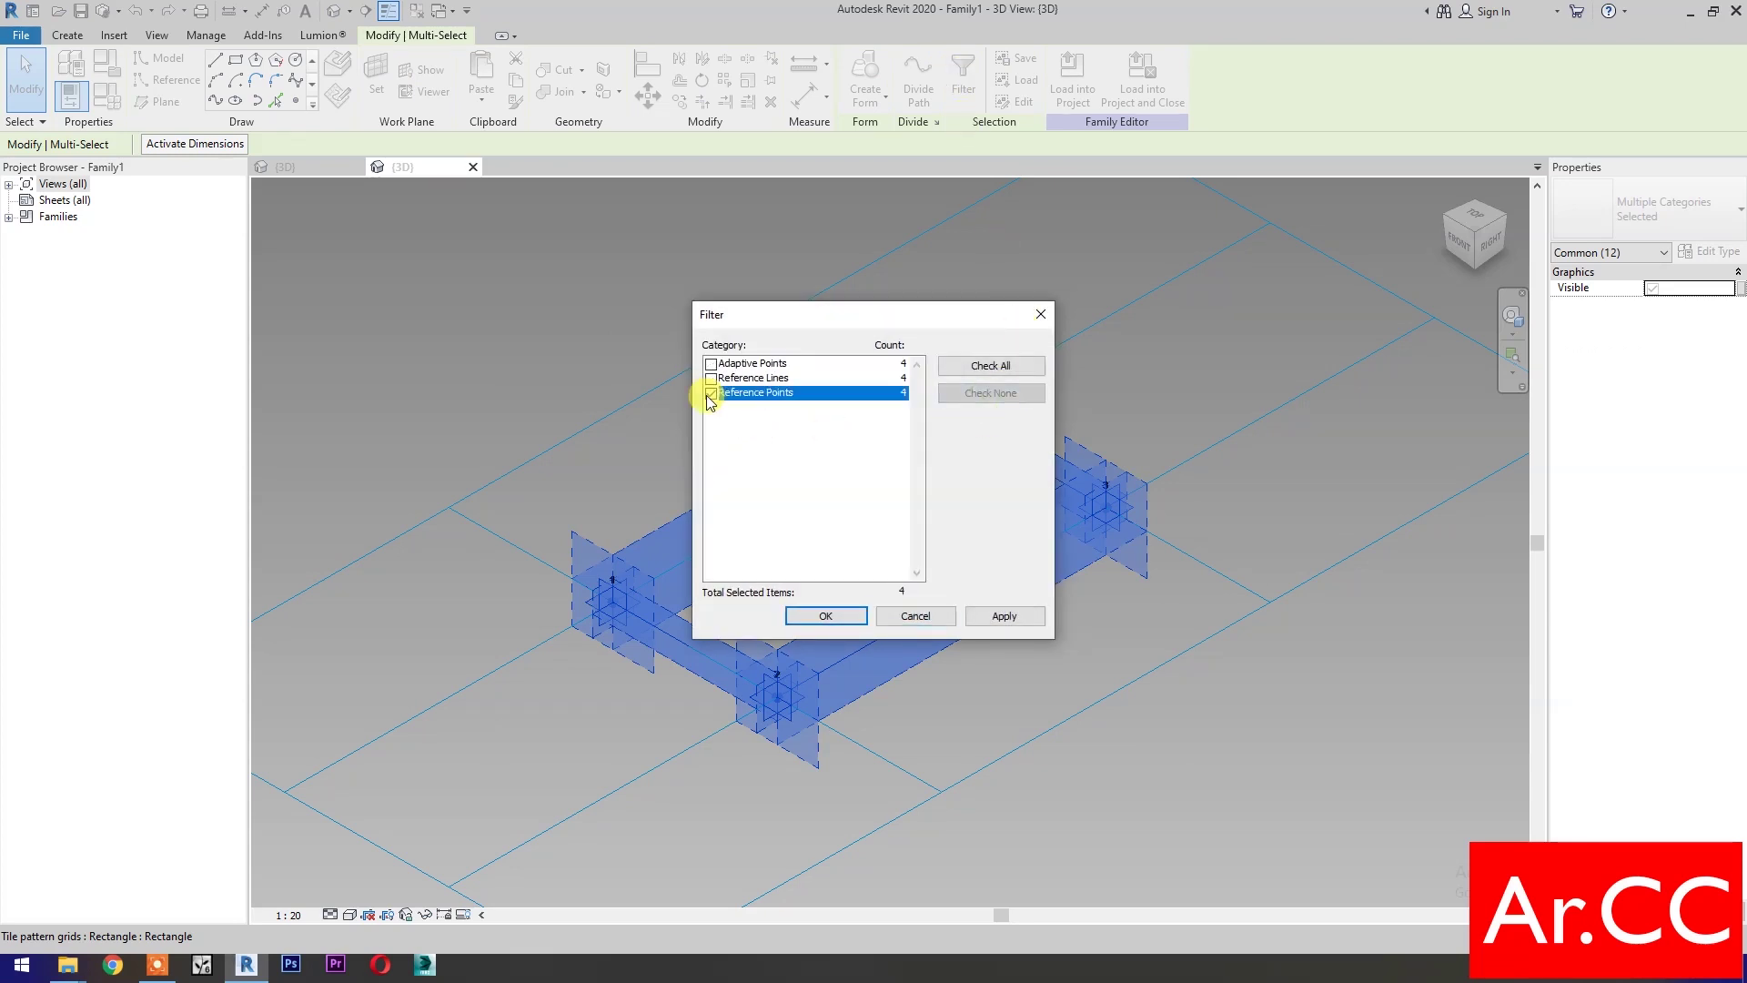
{"action": "left_click", "coordinate": [827, 615]}
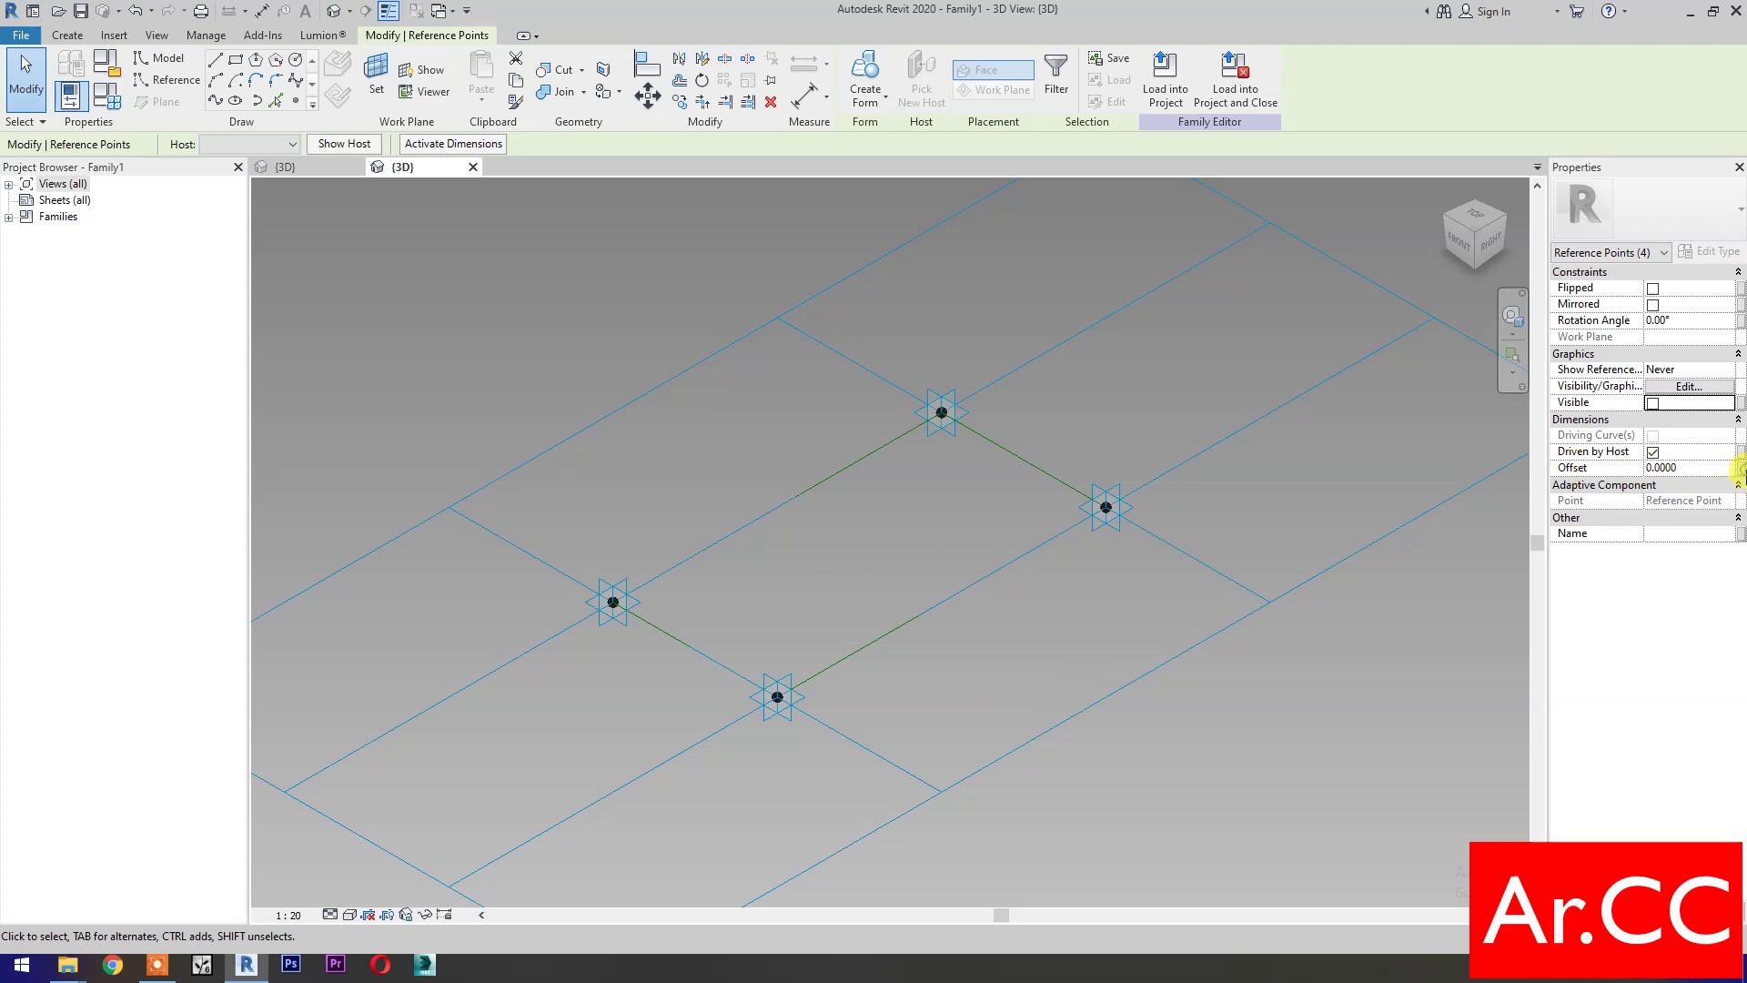
{"action": "left_click", "coordinate": [1740, 469]}
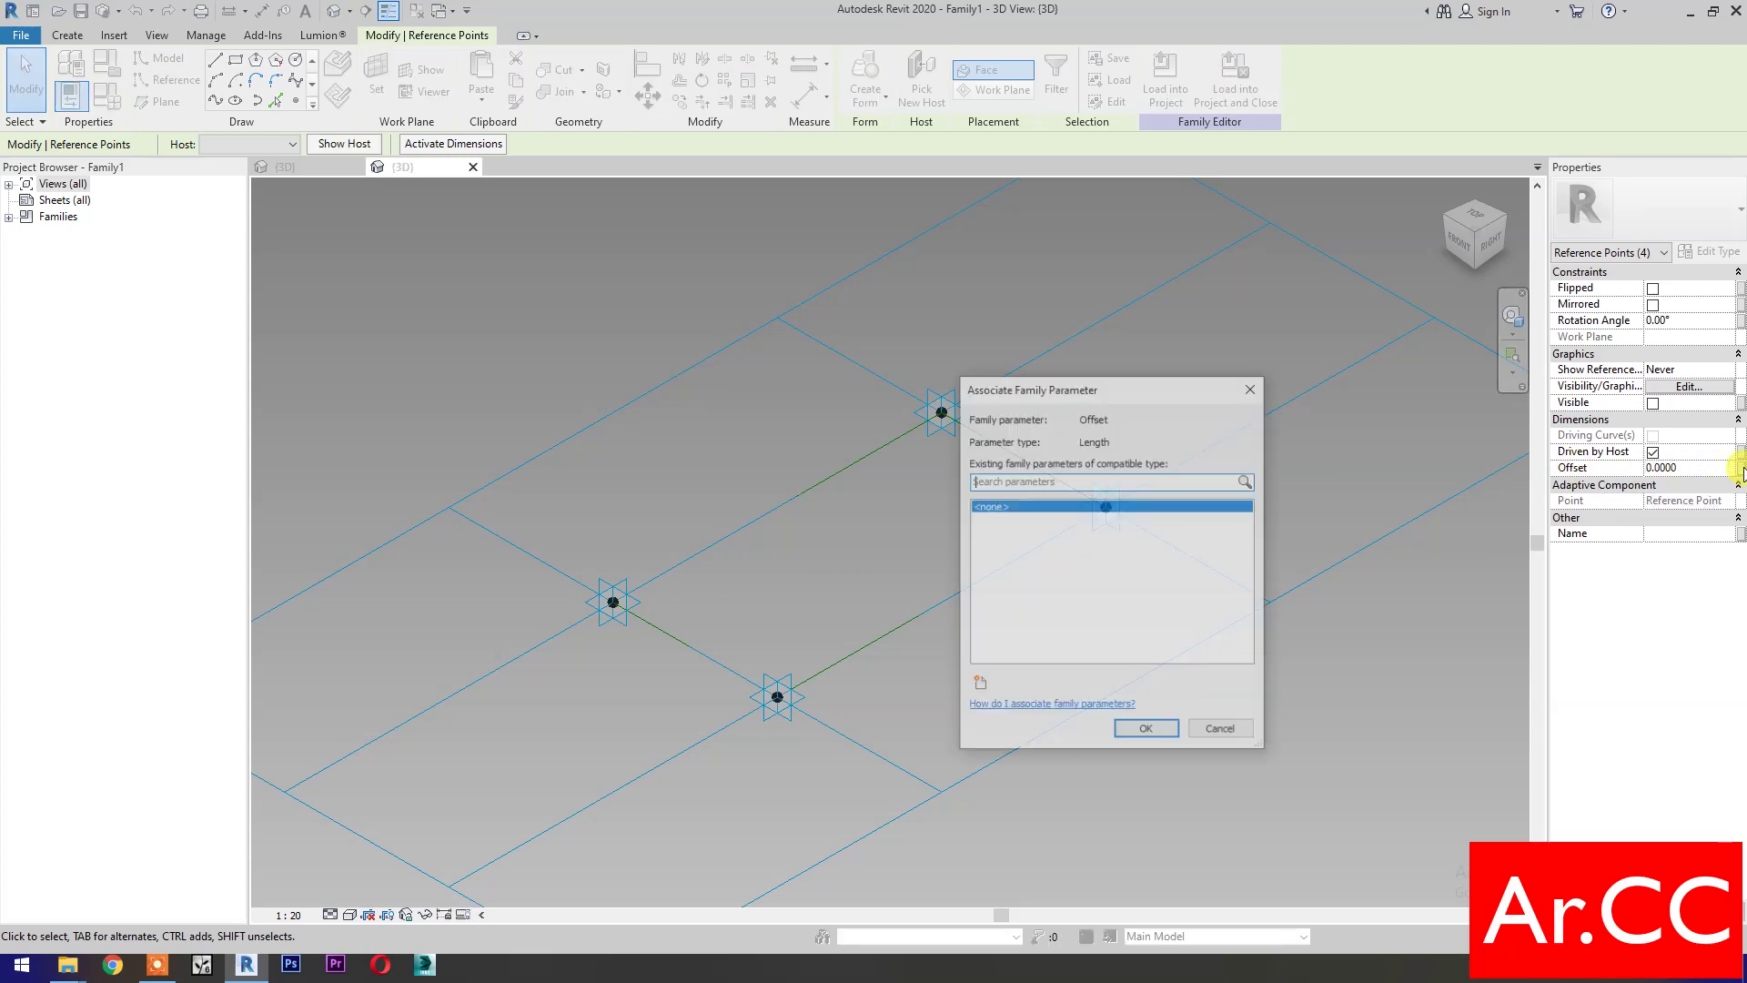
{"action": "left_click", "coordinate": [978, 685]}
{"action": "type", "text": "Height"}
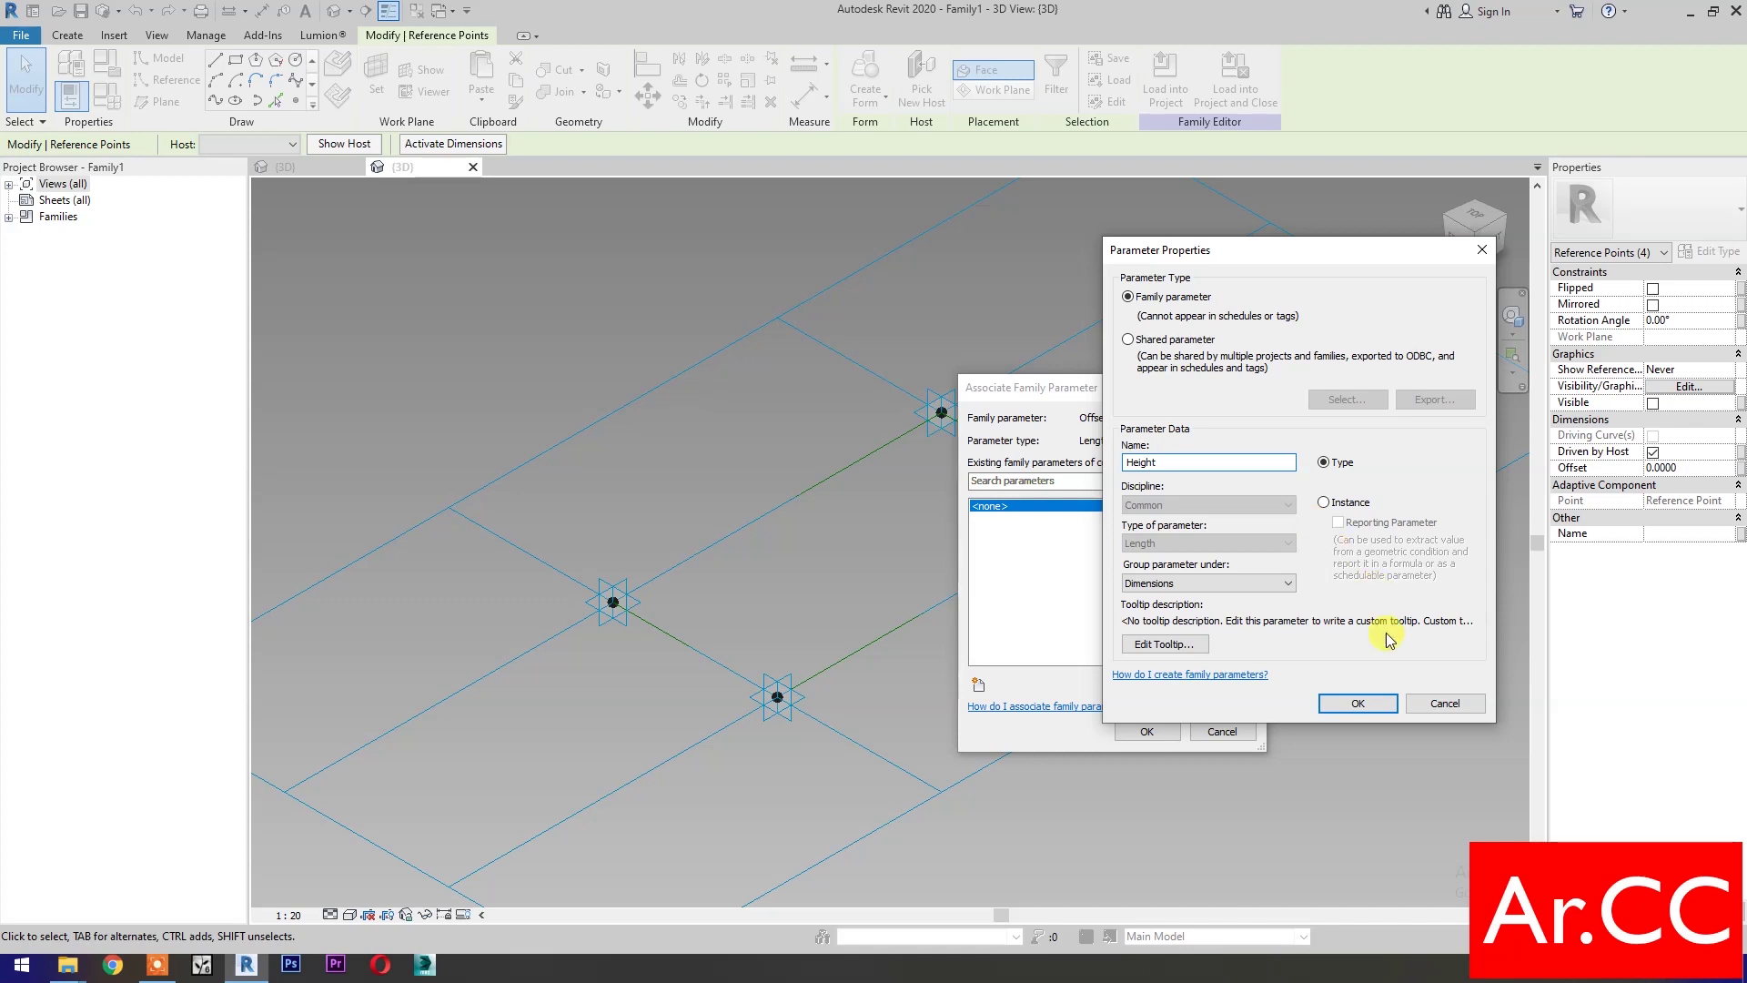
{"action": "left_click", "coordinate": [1356, 703]}
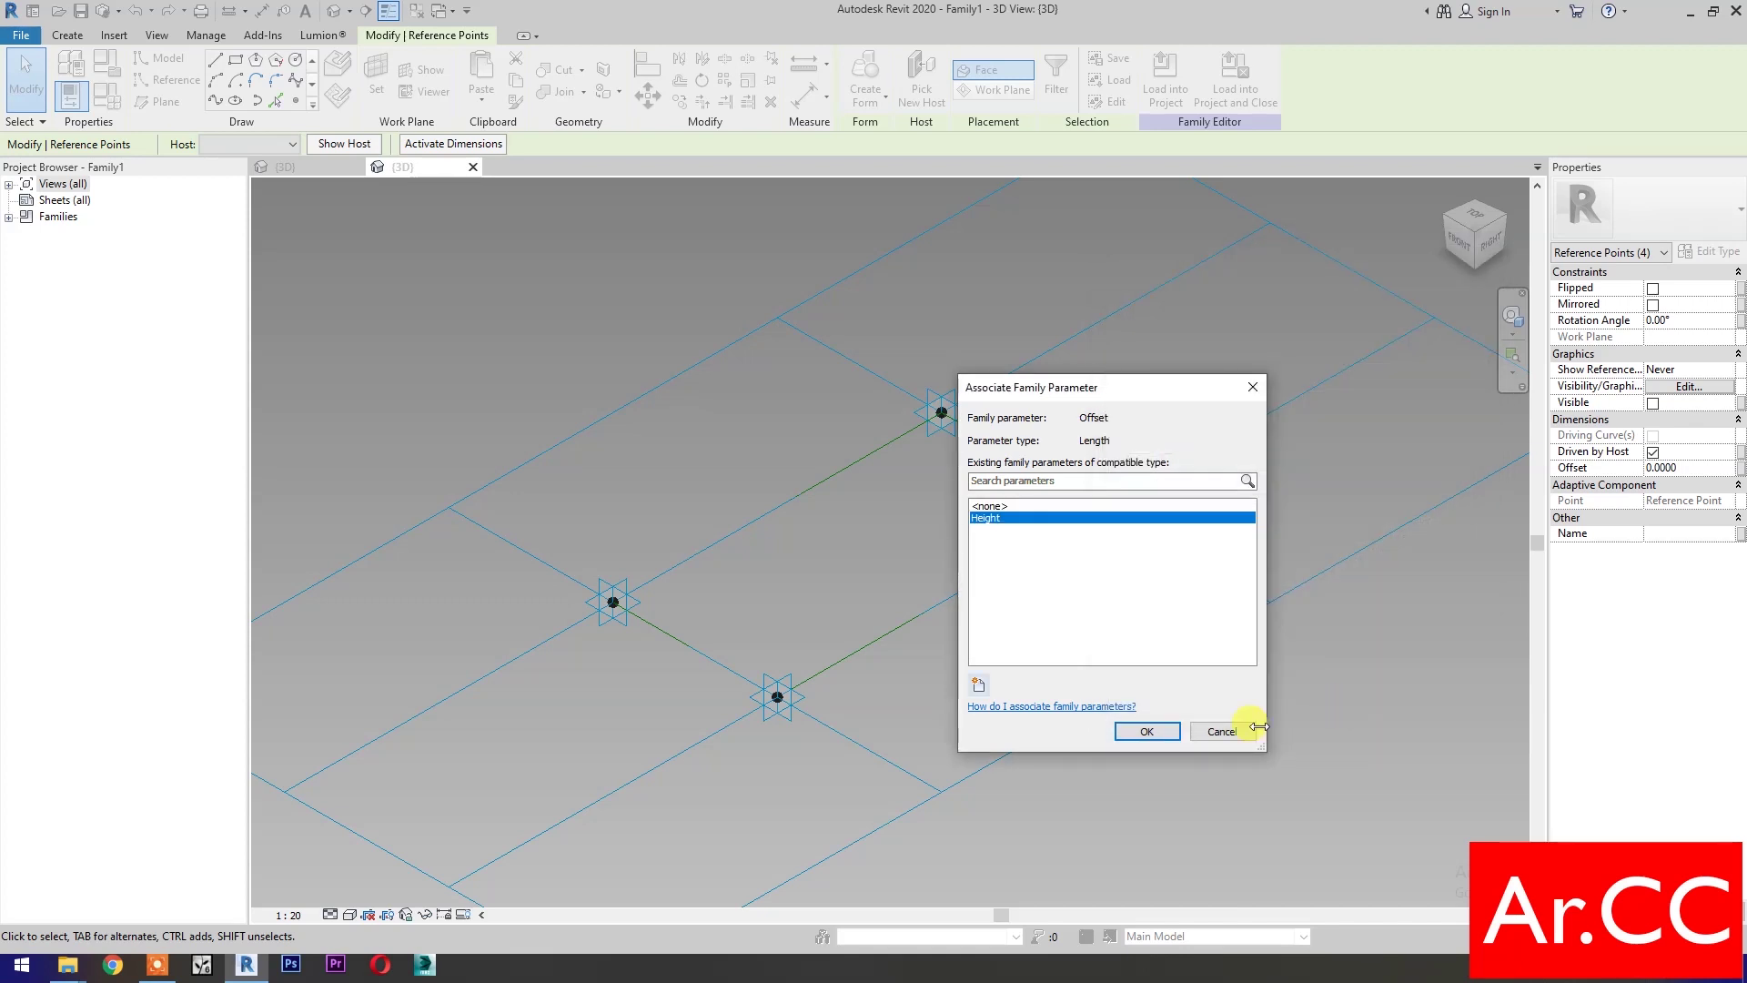
{"action": "left_click", "coordinate": [1146, 732]}
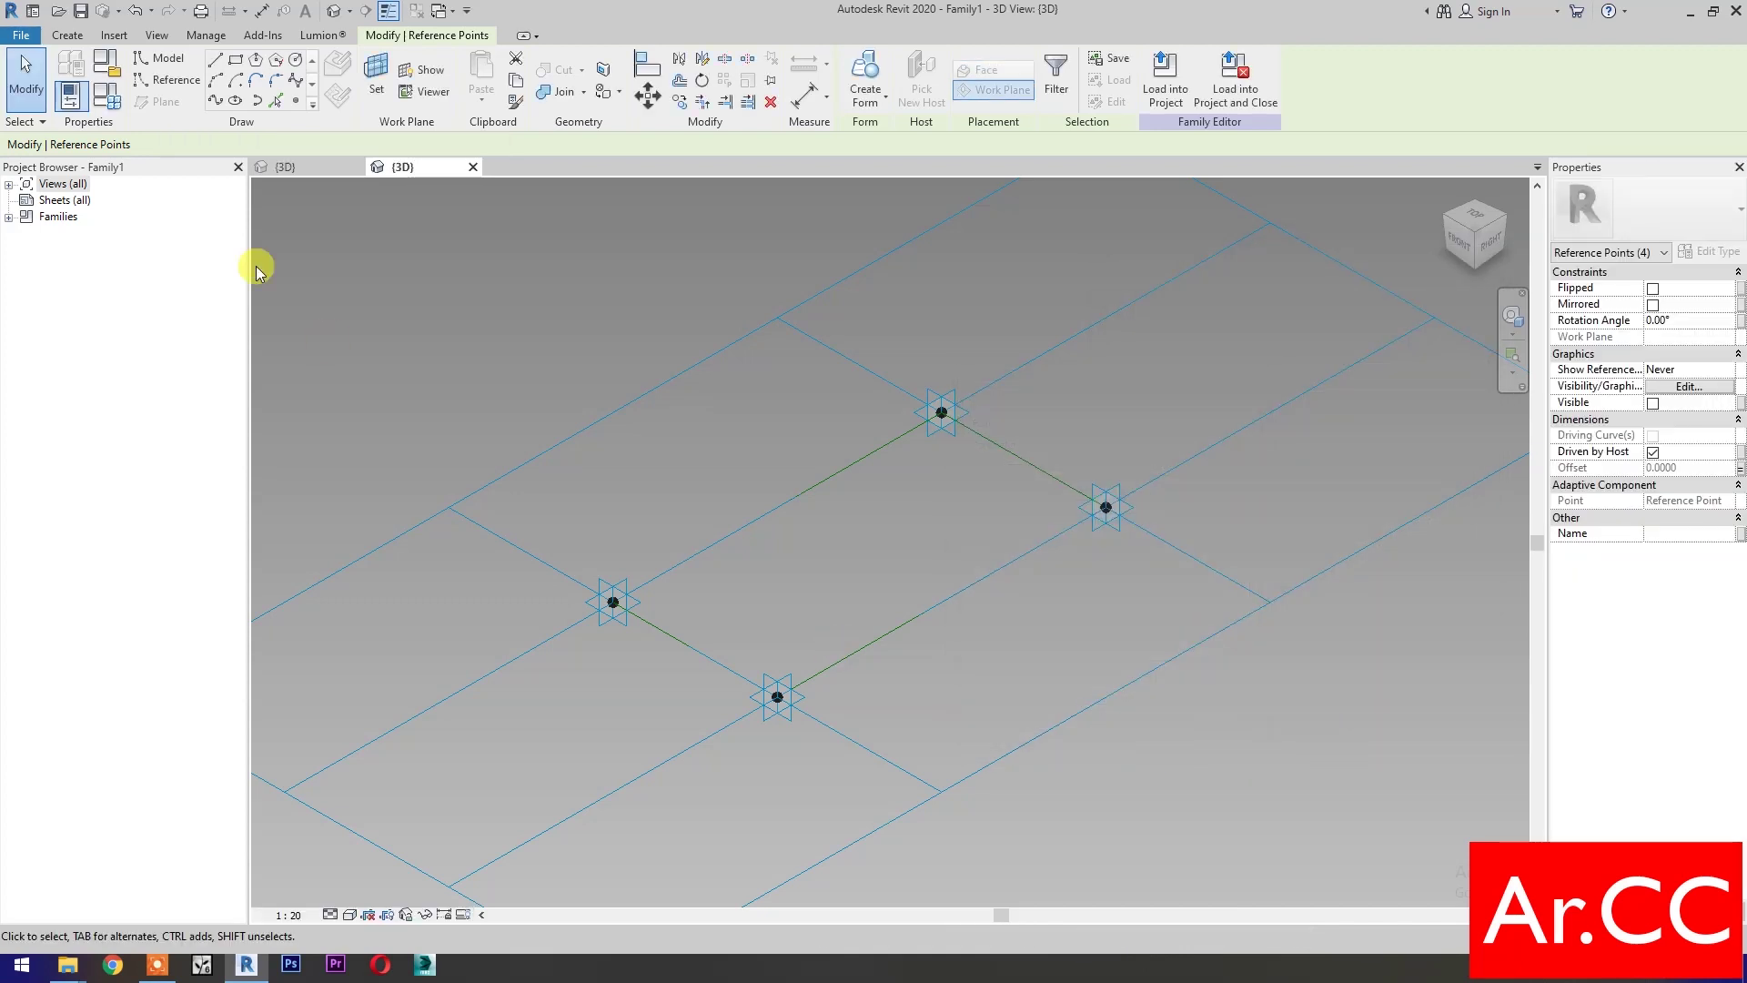
Set the Height family parameter to 12 in Family Types
{"action": "left_click", "coordinate": [111, 106]}
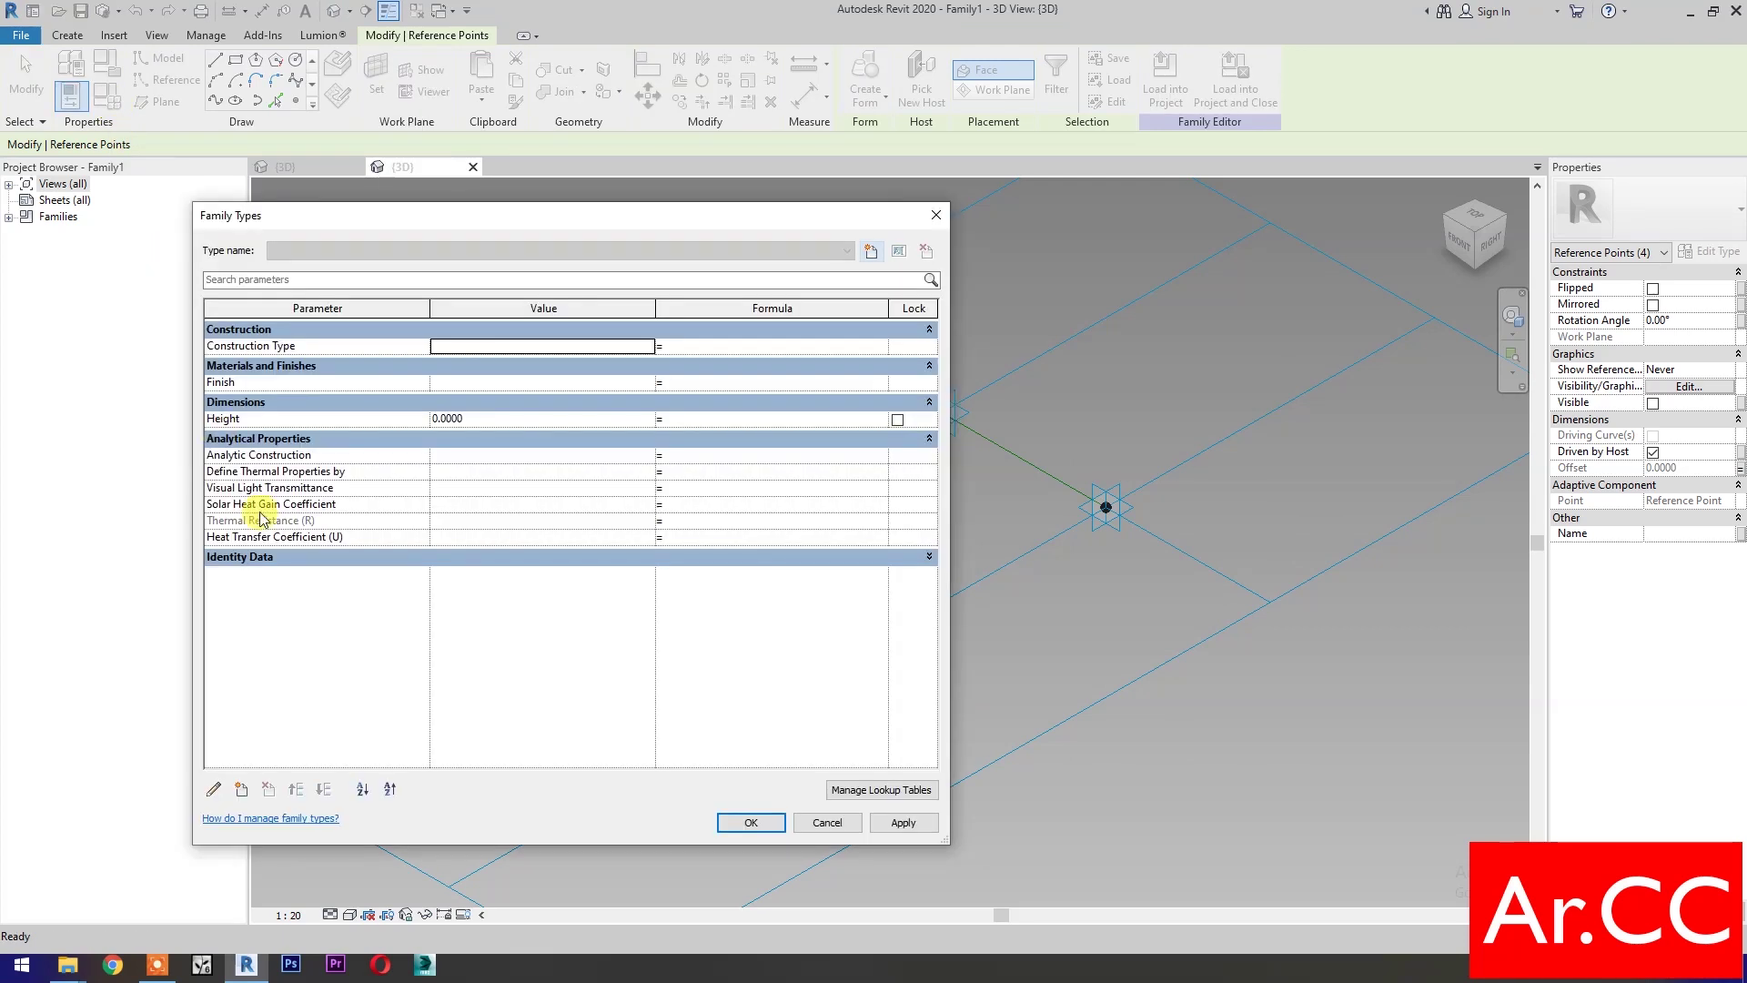
{"action": "left_click", "coordinate": [526, 413]}
{"action": "type", "text": "12"}
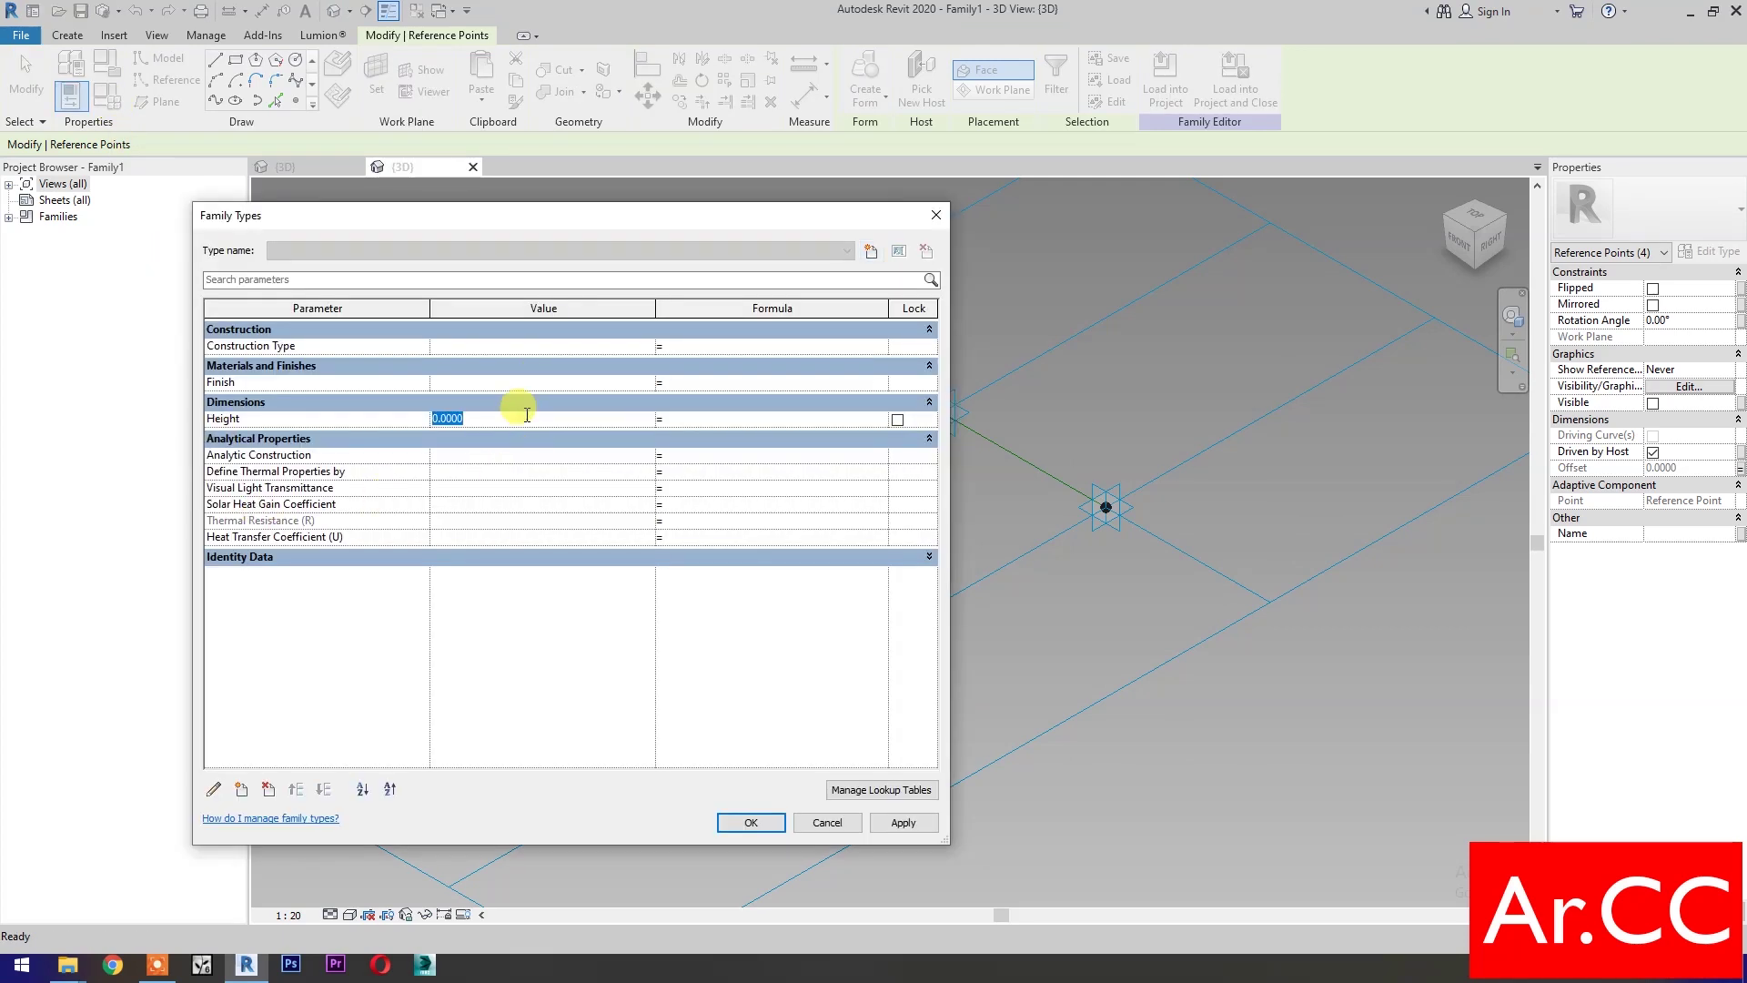
{"action": "left_click", "coordinate": [899, 826]}
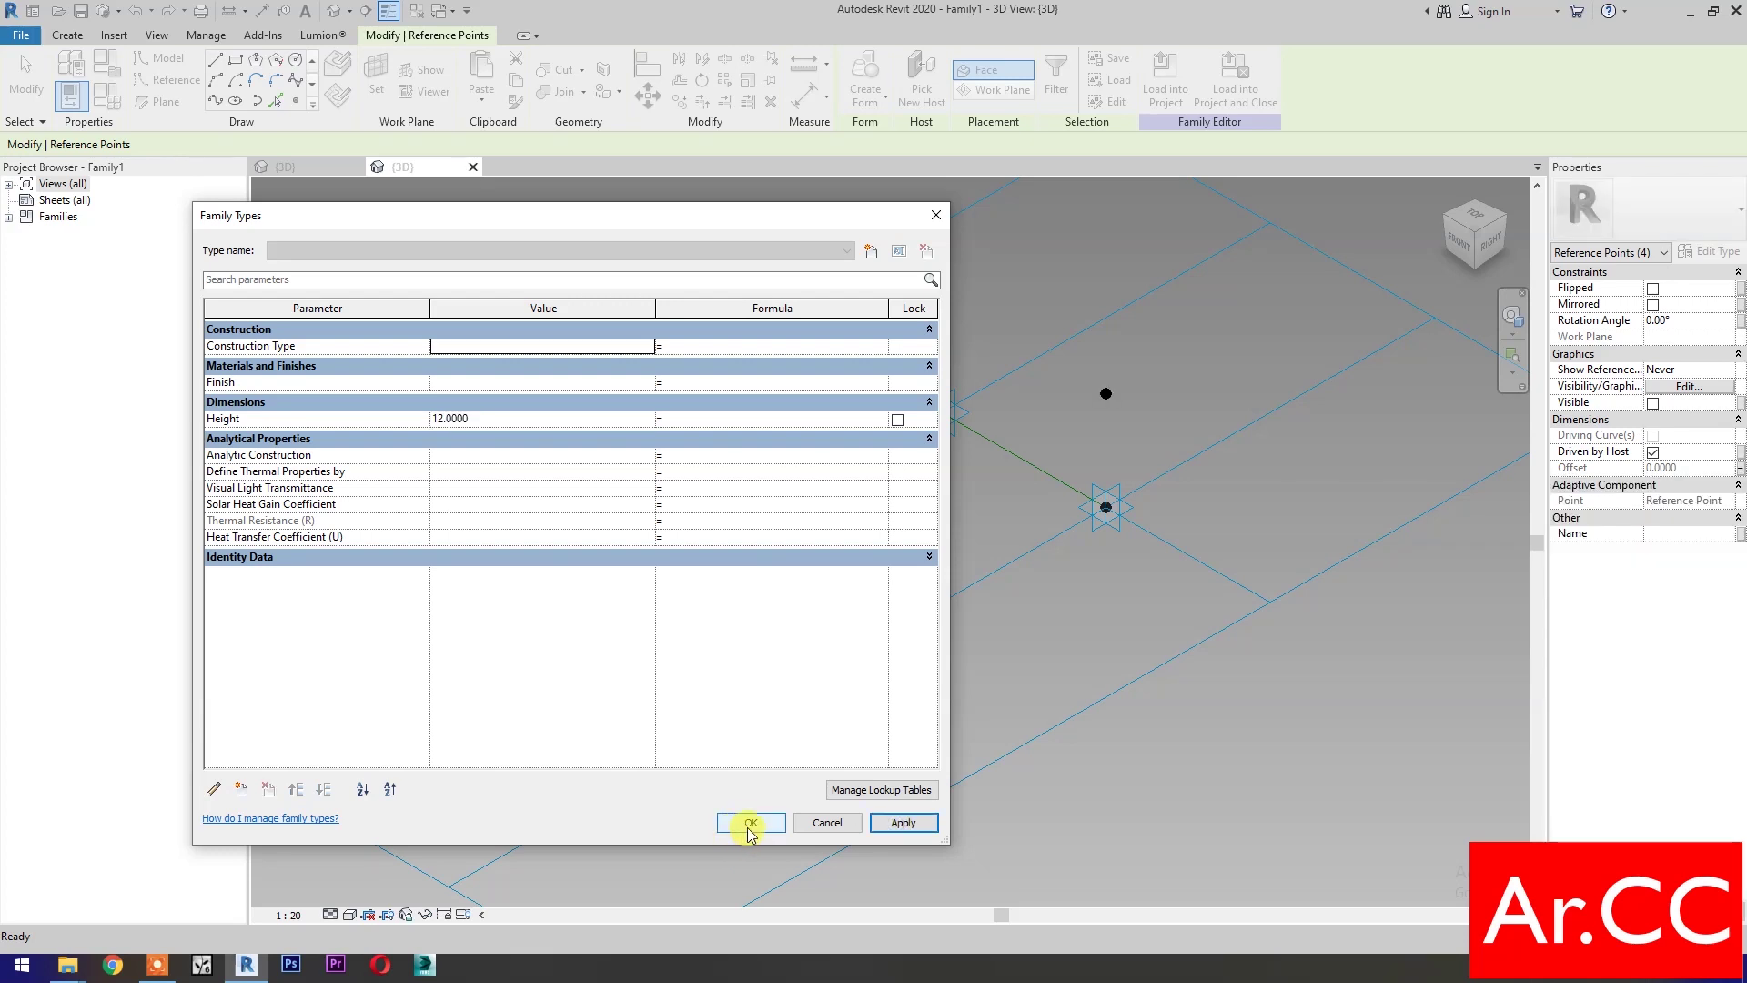
{"action": "left_click", "coordinate": [749, 824]}
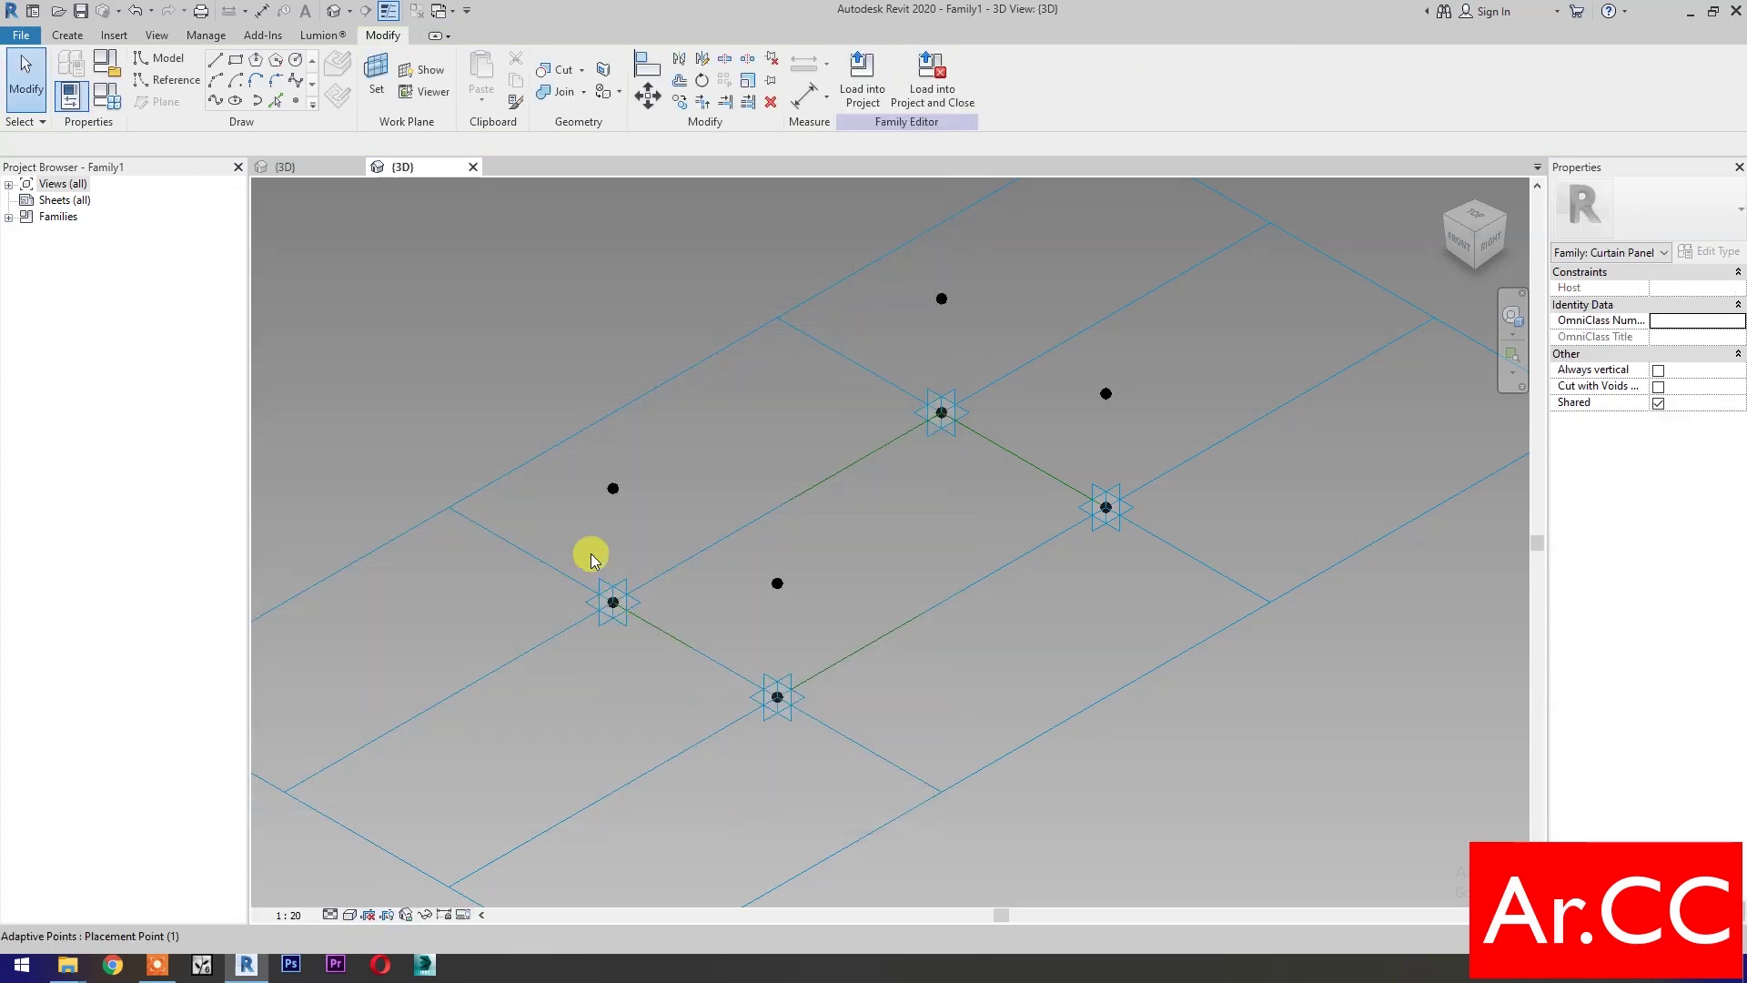
{"action": "left_click", "coordinate": [613, 487]}
Join the raised points with lines, making the left-to-top line a reference line
{"action": "left_click_drag", "start_coordinate": [730, 503], "coordinate": [792, 613]}
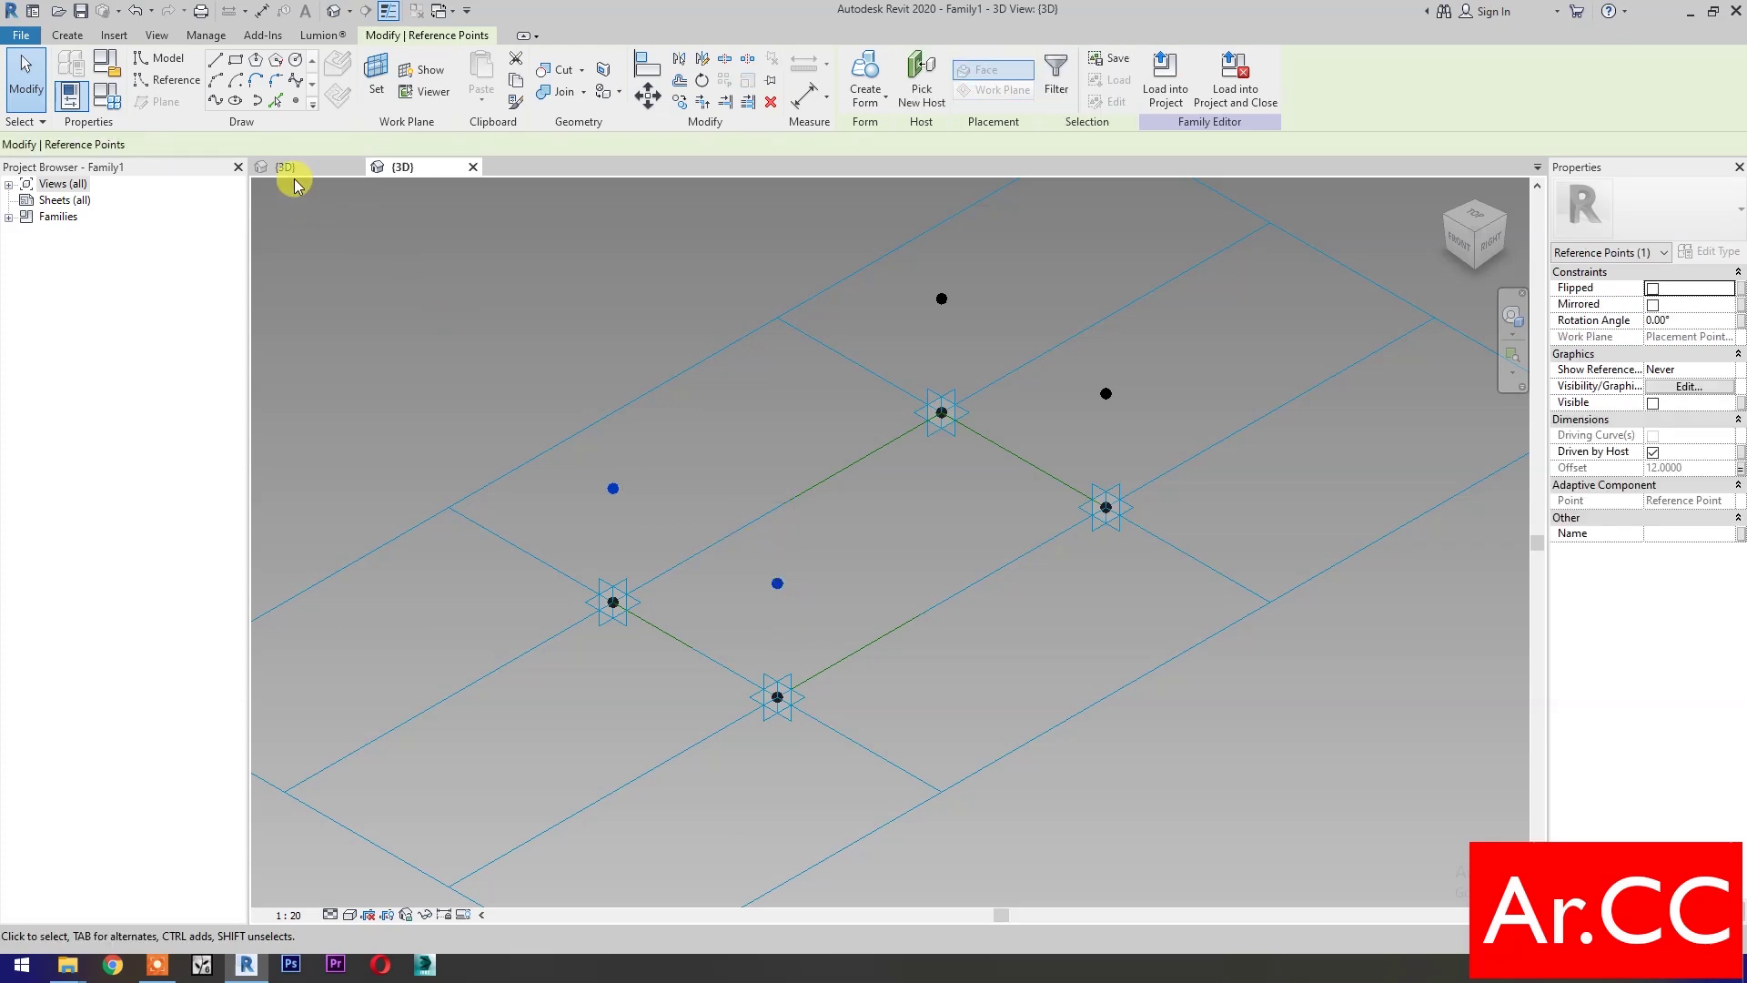
{"action": "left_click", "coordinate": [214, 100]}
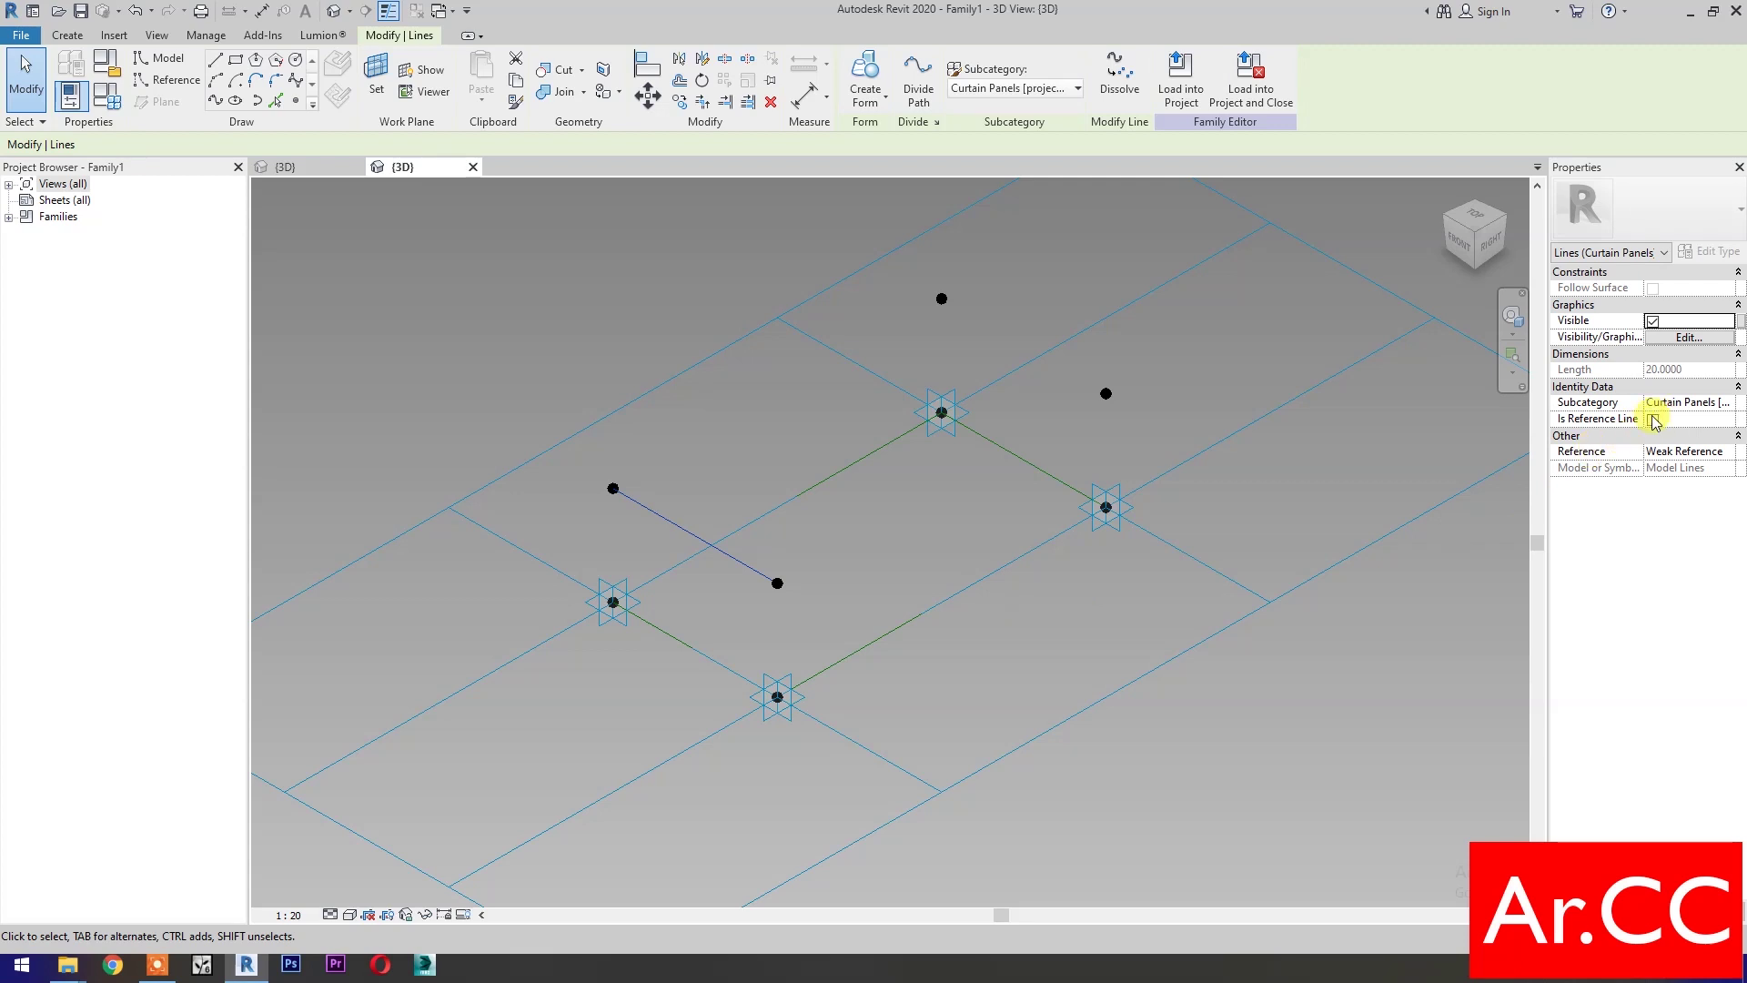
{"action": "left_click_drag", "start_coordinate": [536, 367], "coordinate": [642, 501]}
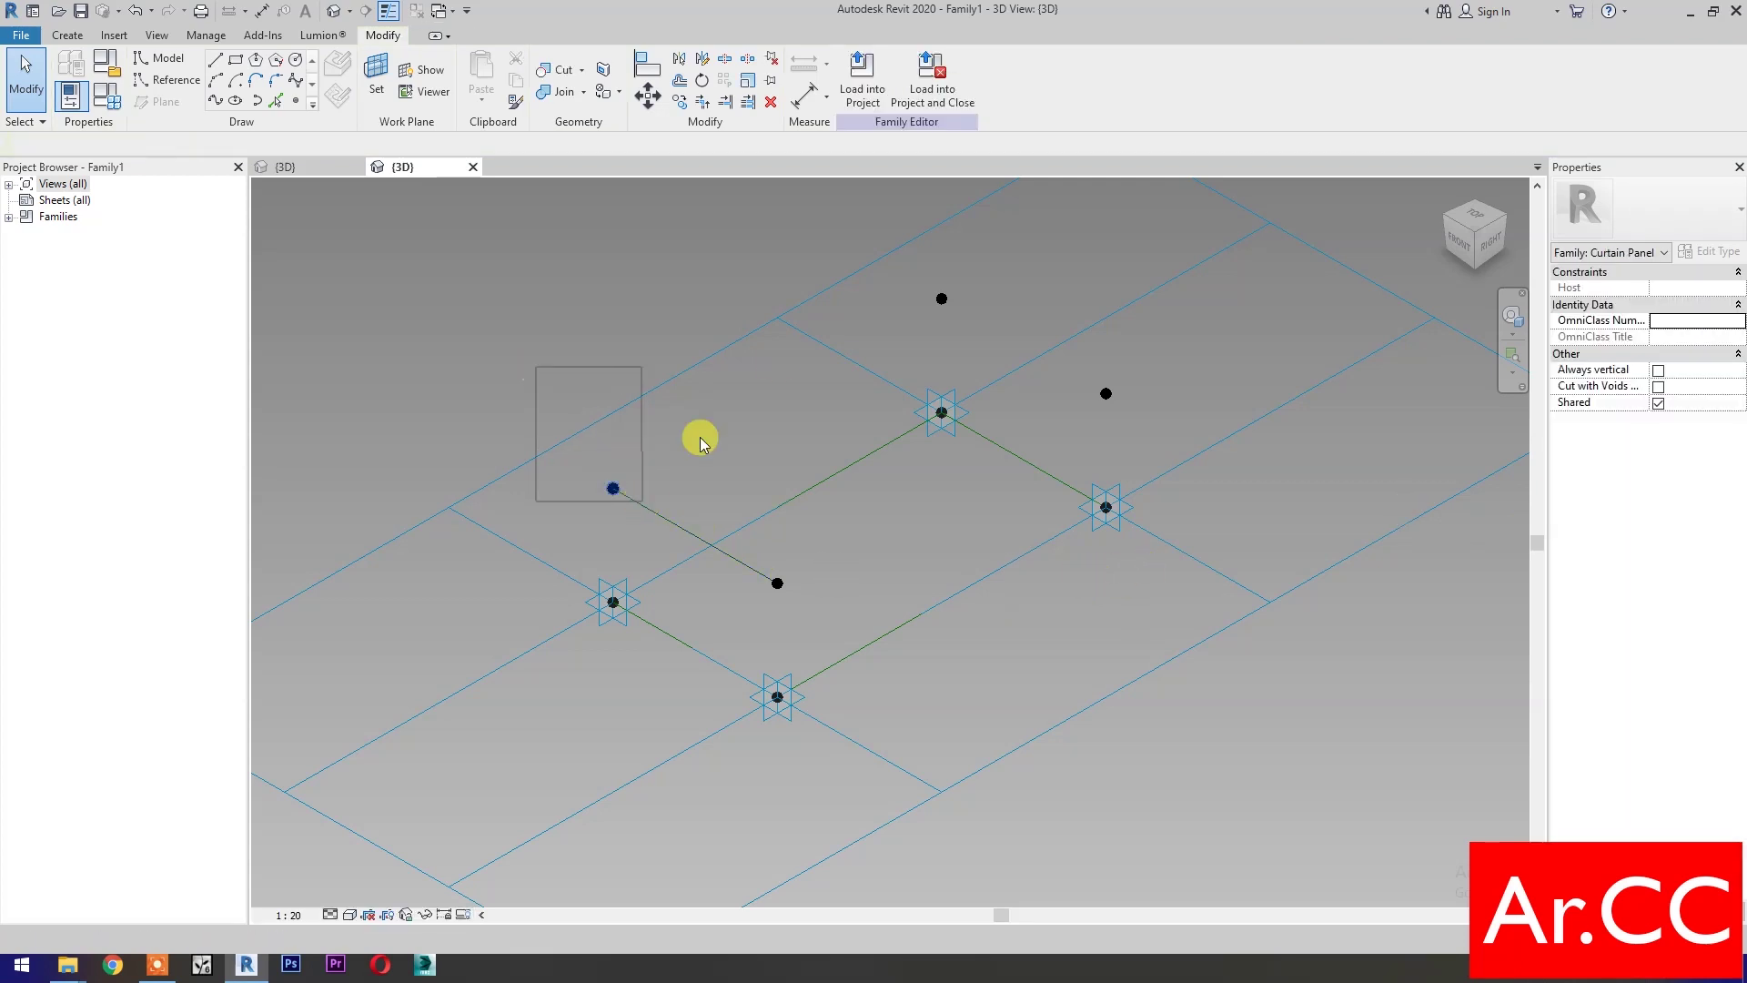
{"action": "left_click_drag", "start_coordinate": [830, 216], "coordinate": [959, 317], "text": "ctrl"}
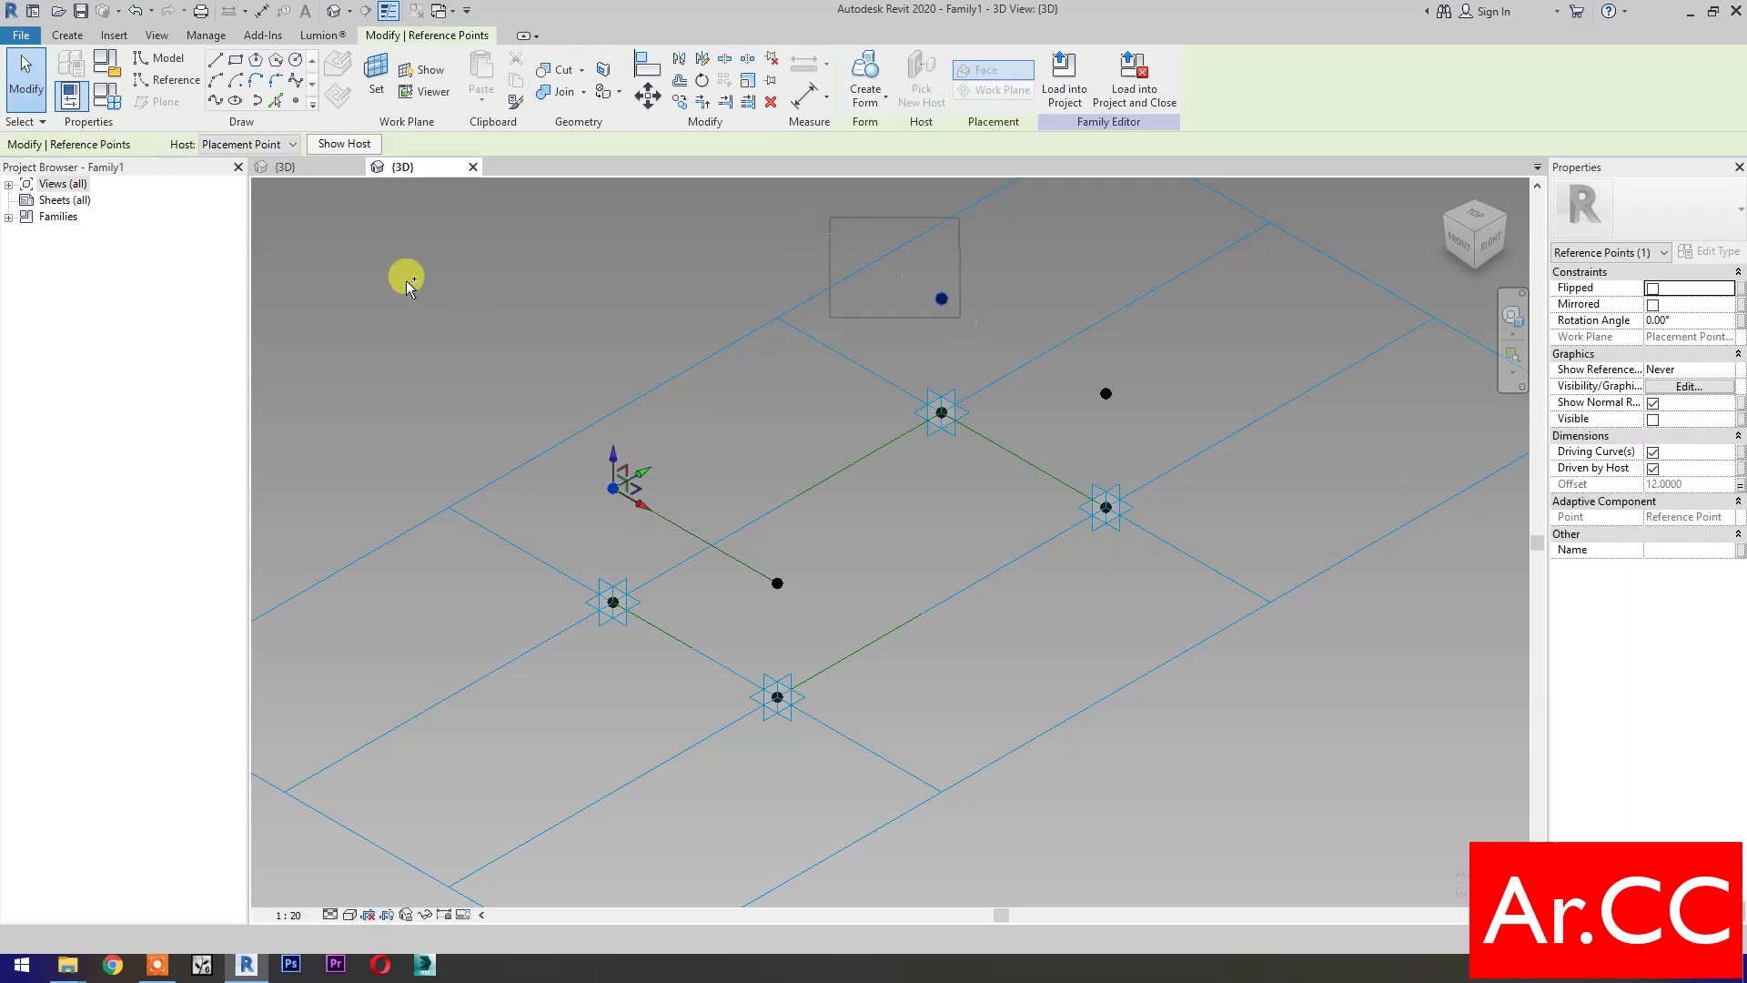
{"action": "left_click", "coordinate": [215, 103]}
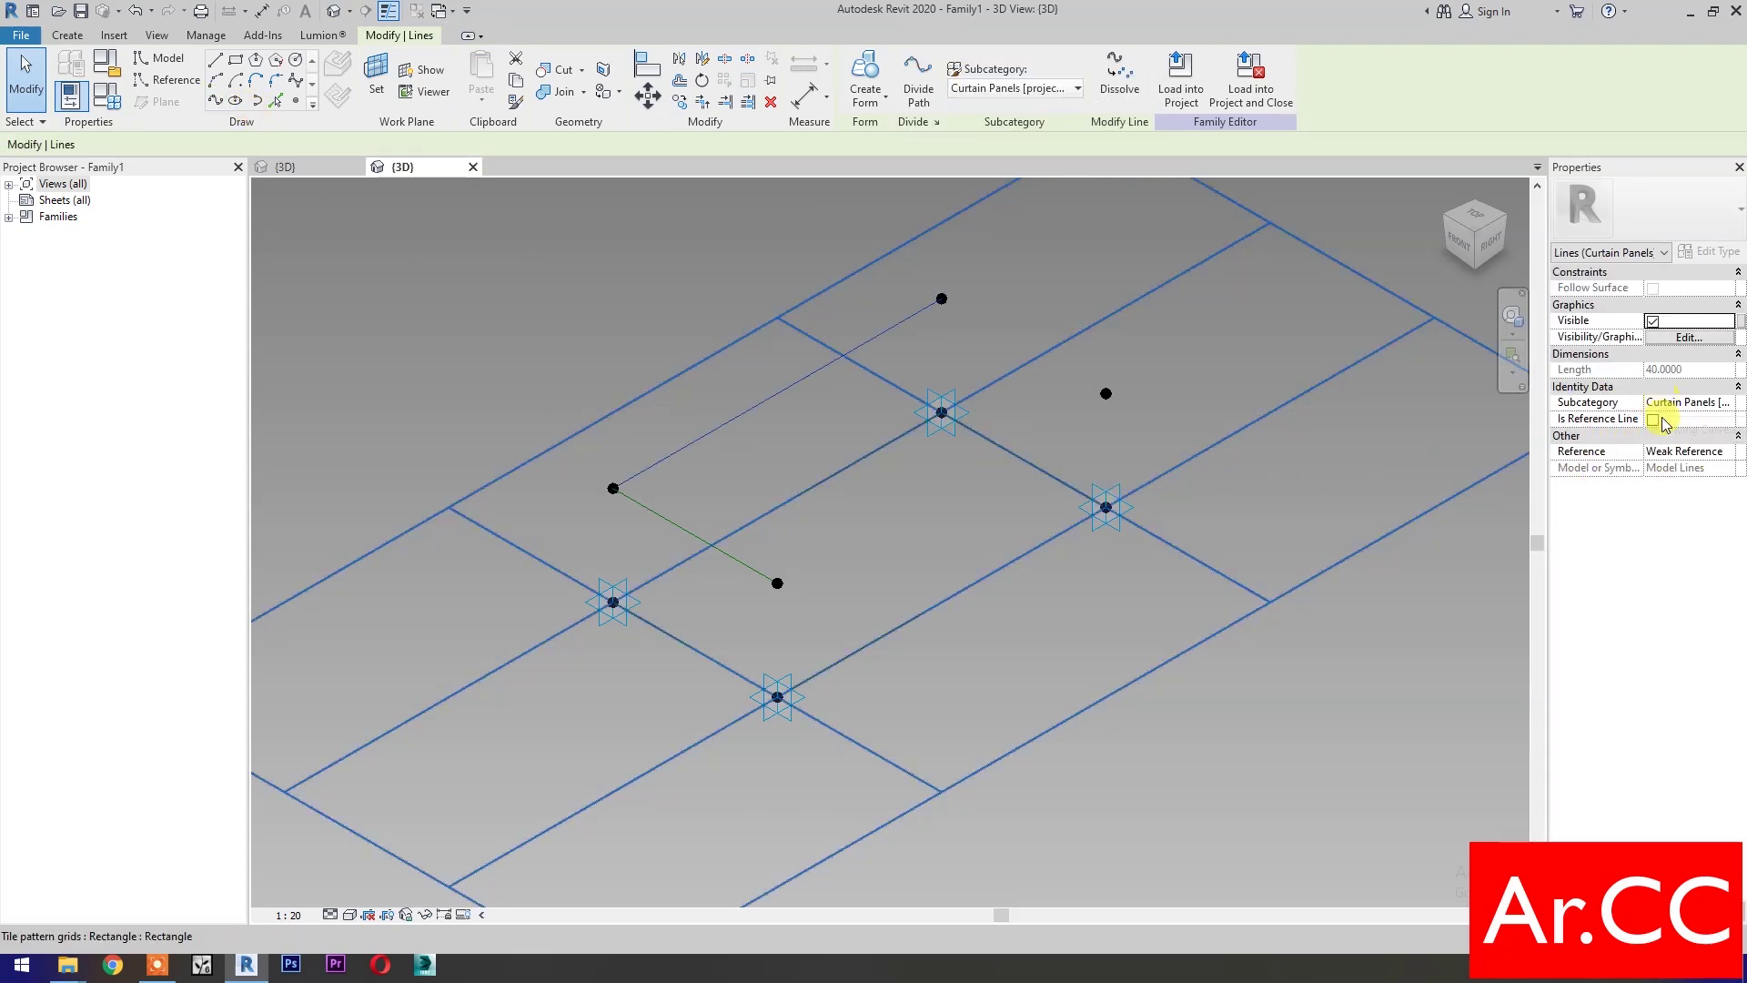
{"action": "left_click", "coordinate": [1652, 421]}
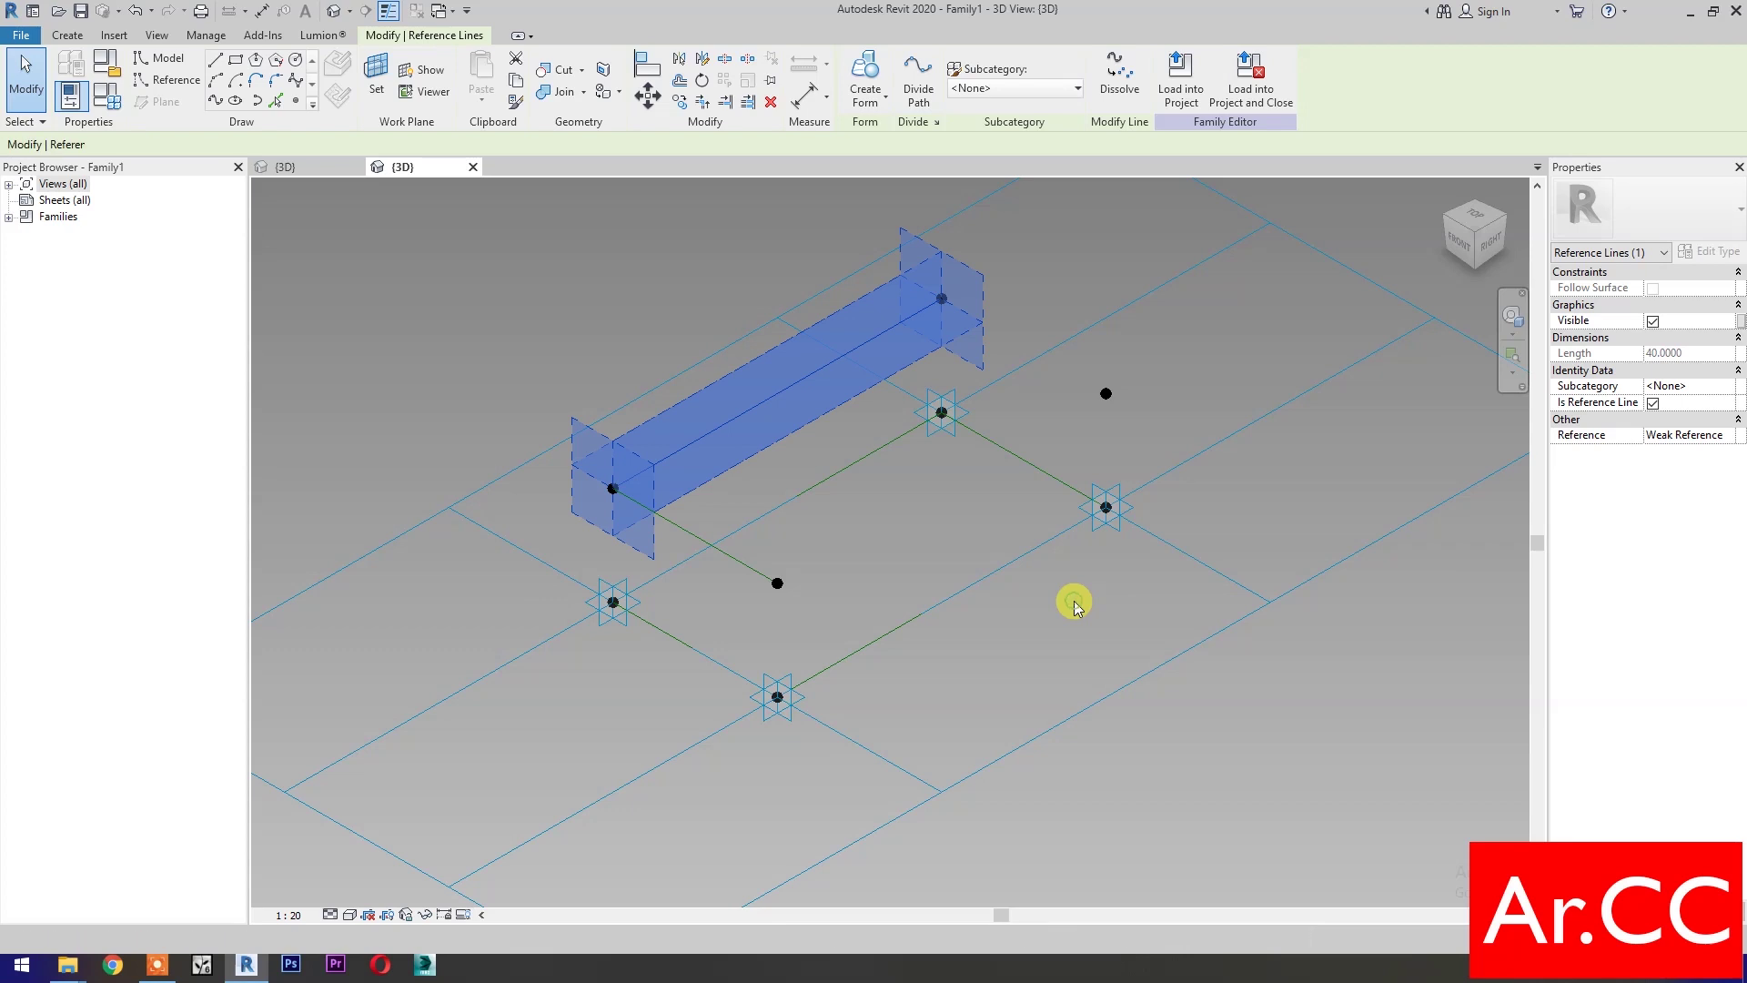
{"action": "left_click", "coordinate": [890, 290]}
Join the top-right and front-right raised points with reference lines
{"action": "left_click_drag", "start_coordinate": [855, 229], "coordinate": [977, 313]}
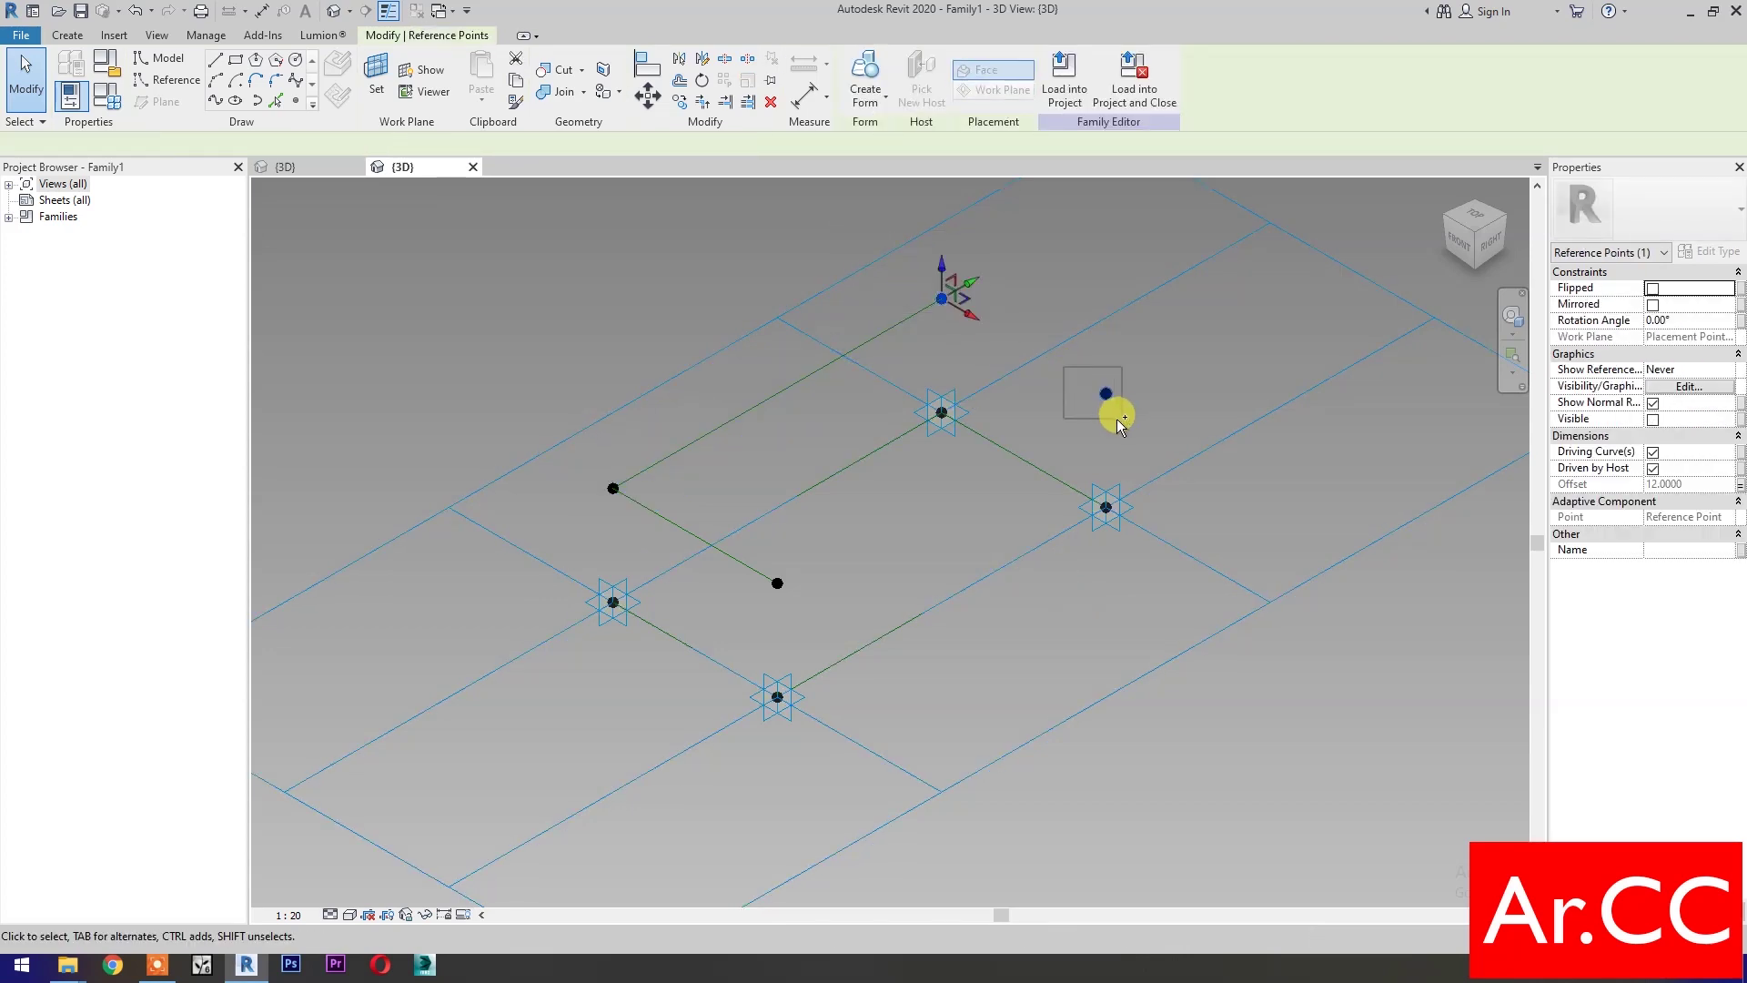
{"action": "left_click_drag", "start_coordinate": [1063, 368], "coordinate": [1117, 419], "text": "ctrl"}
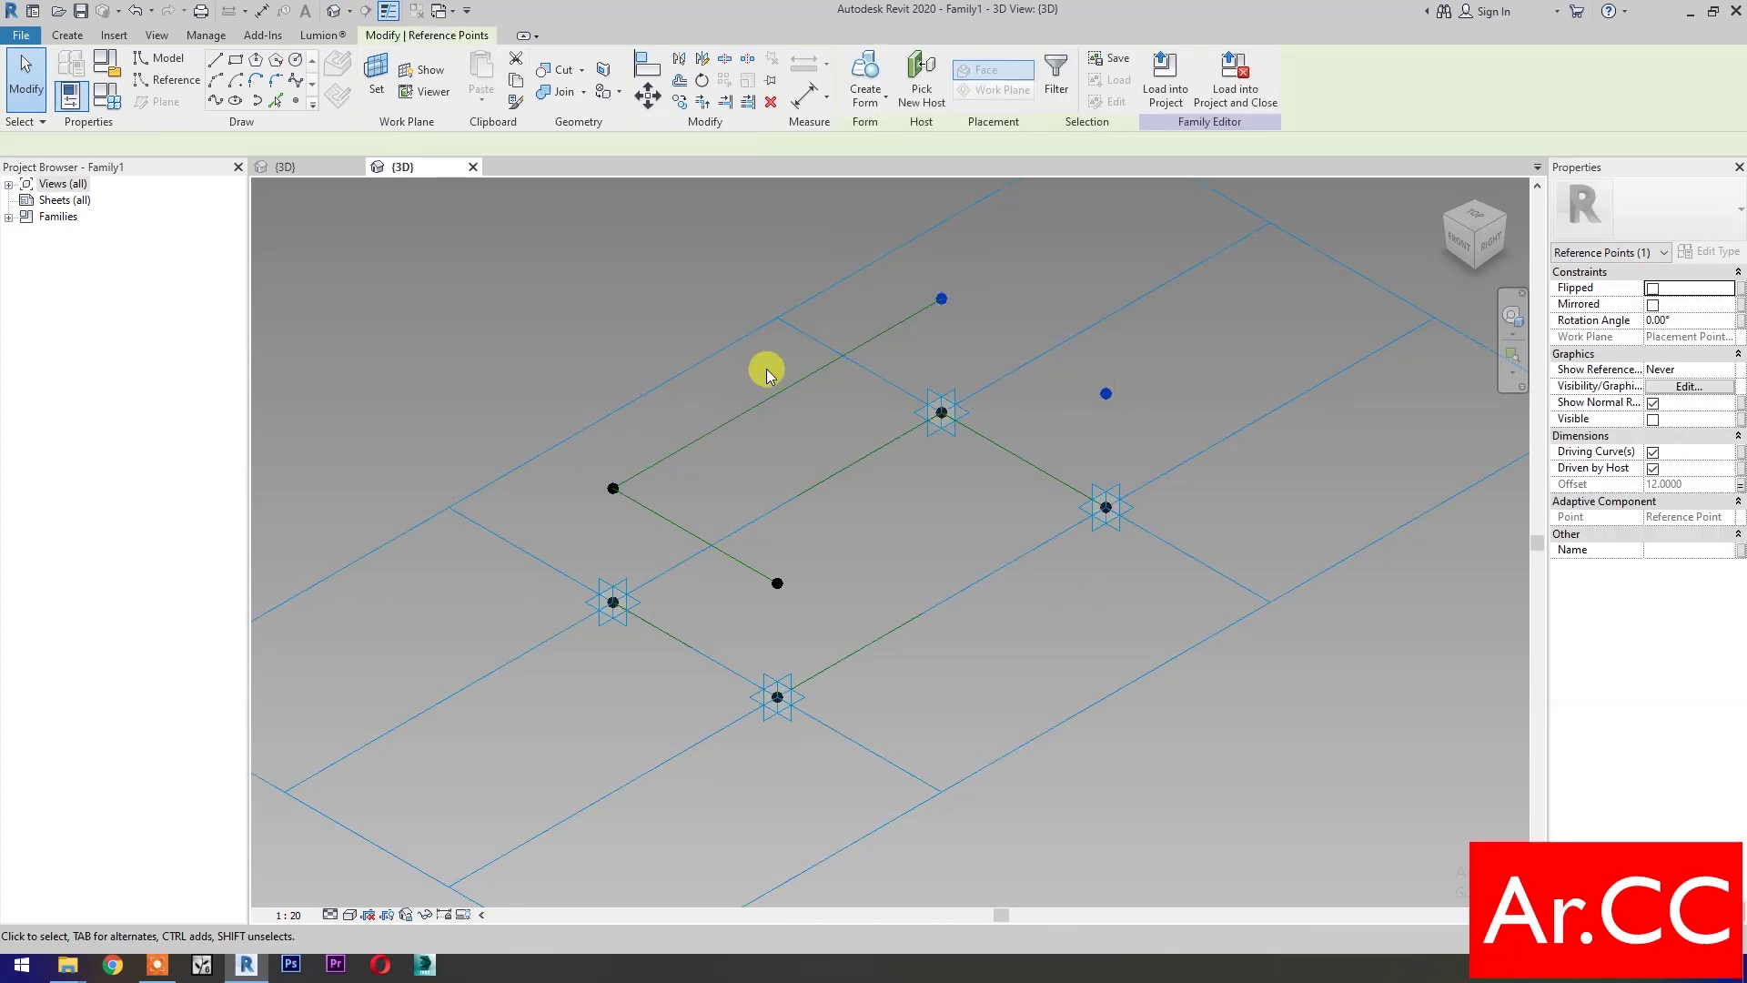
{"action": "left_click", "coordinate": [235, 105]}
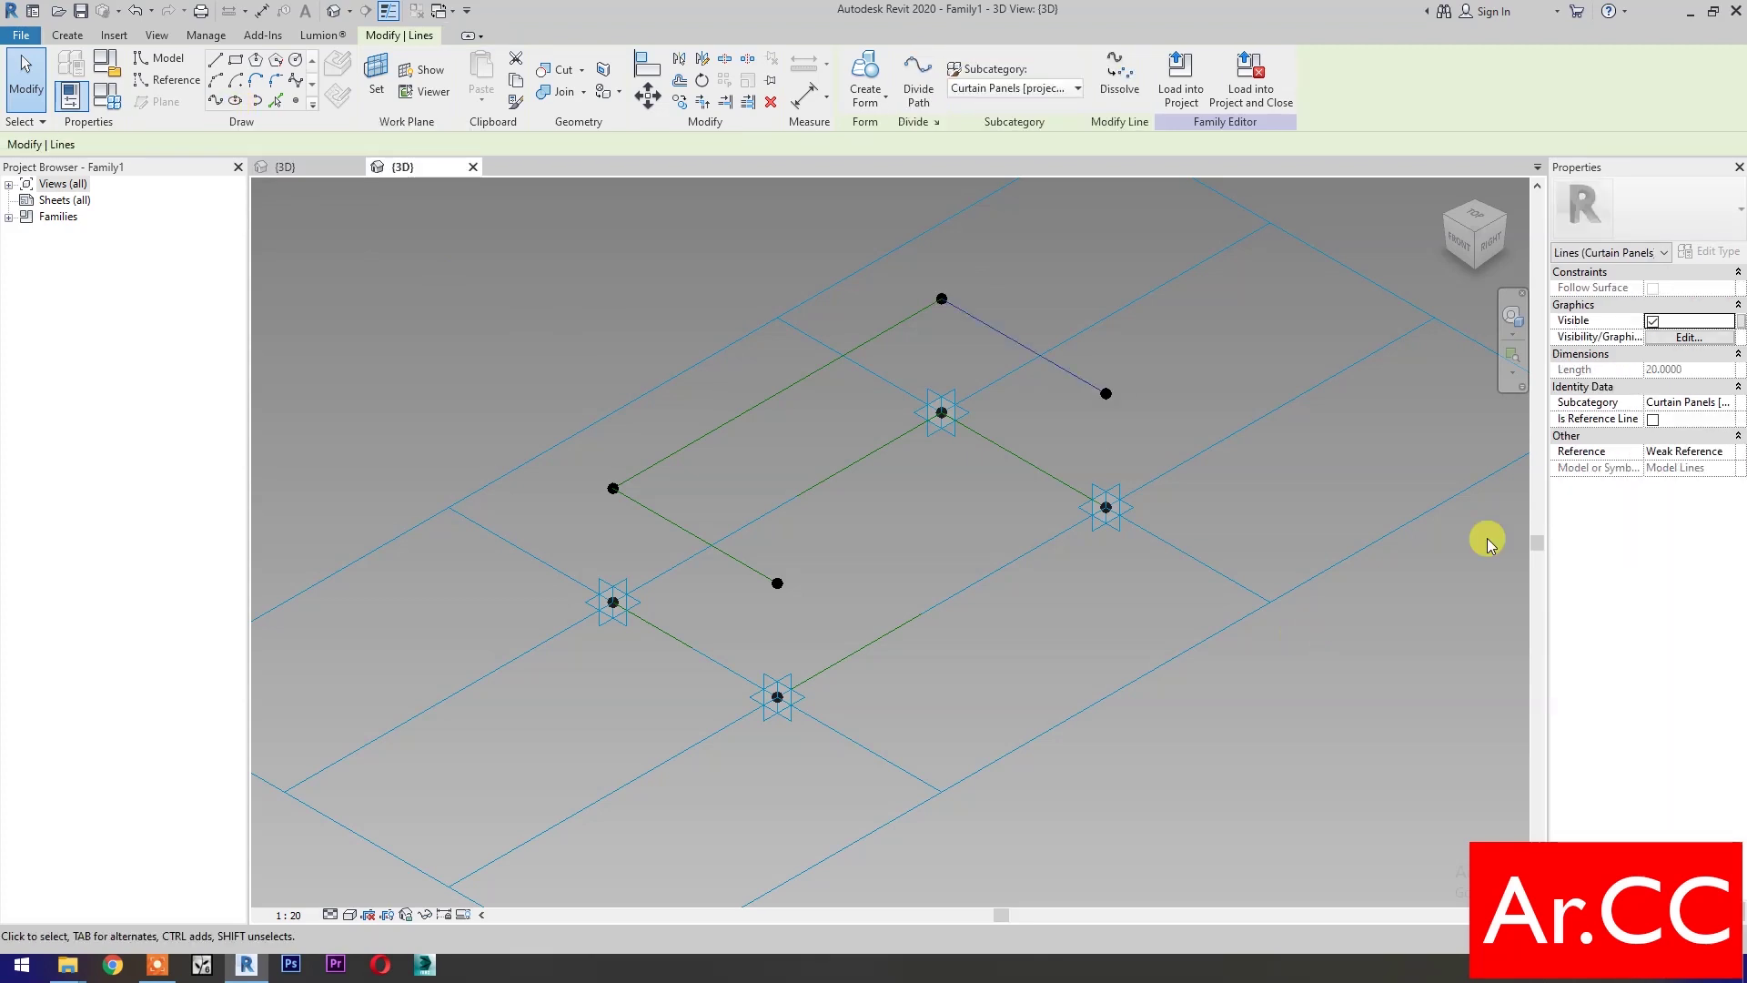
{"action": "left_click", "coordinate": [1653, 420]}
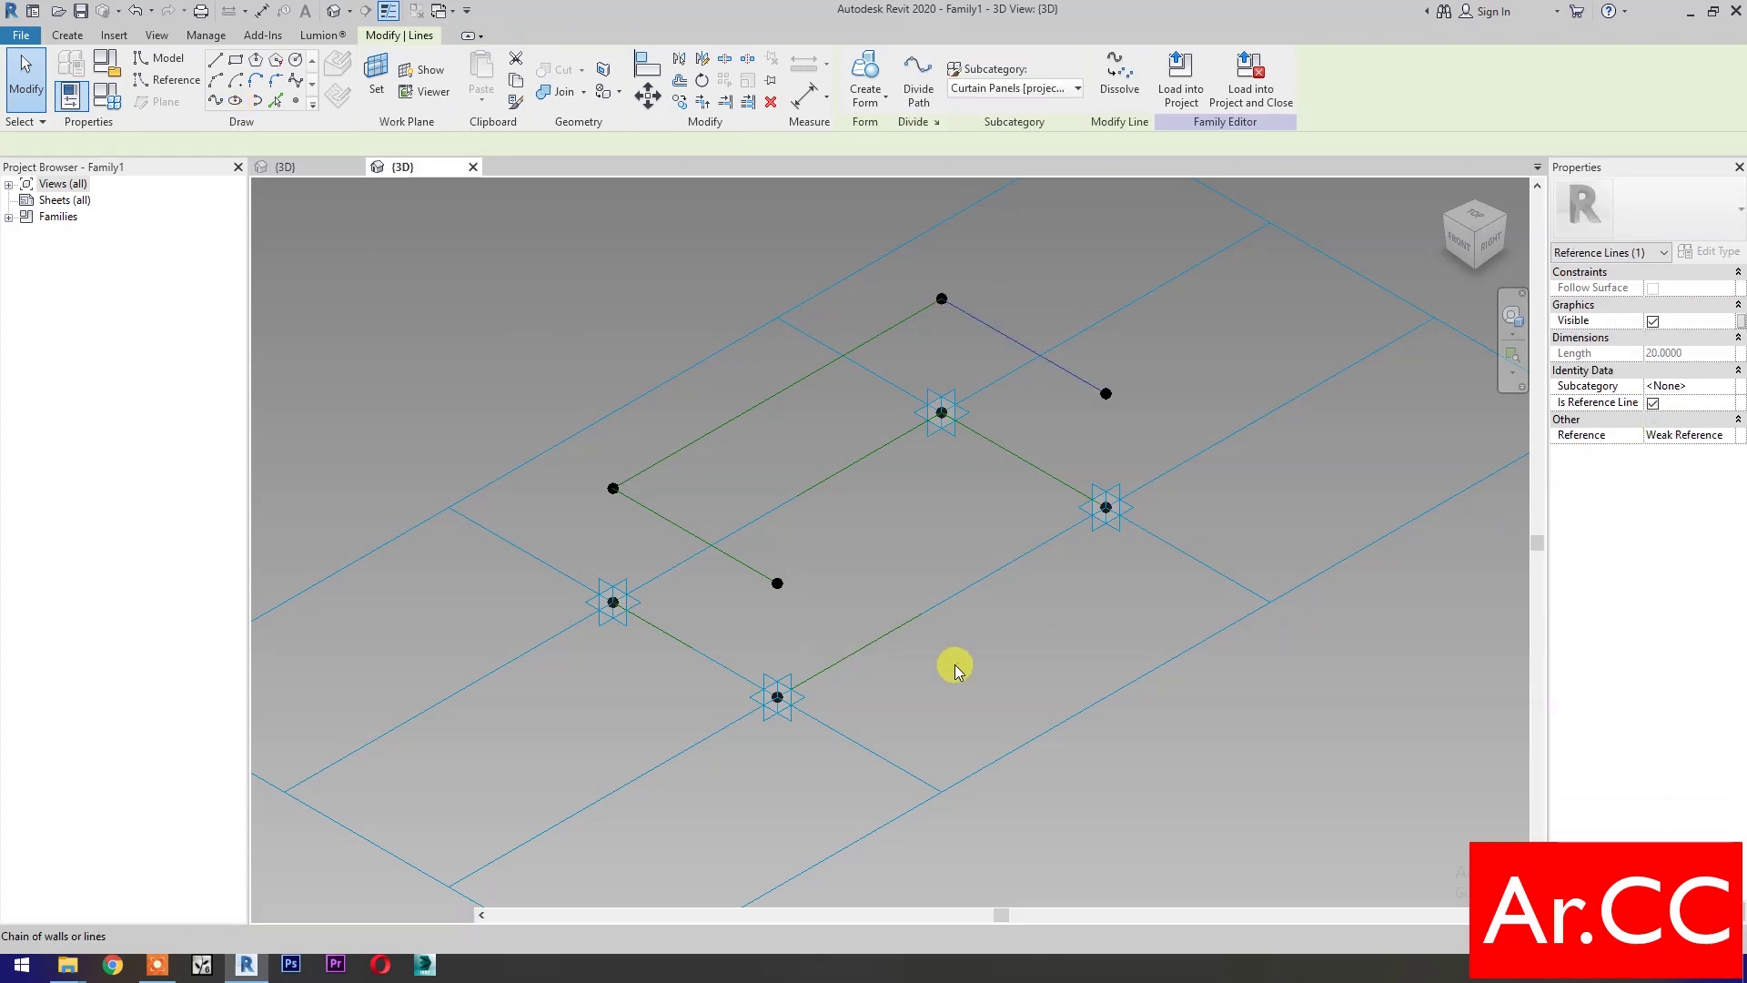
{"action": "left_click_drag", "start_coordinate": [727, 624], "coordinate": [816, 559]}
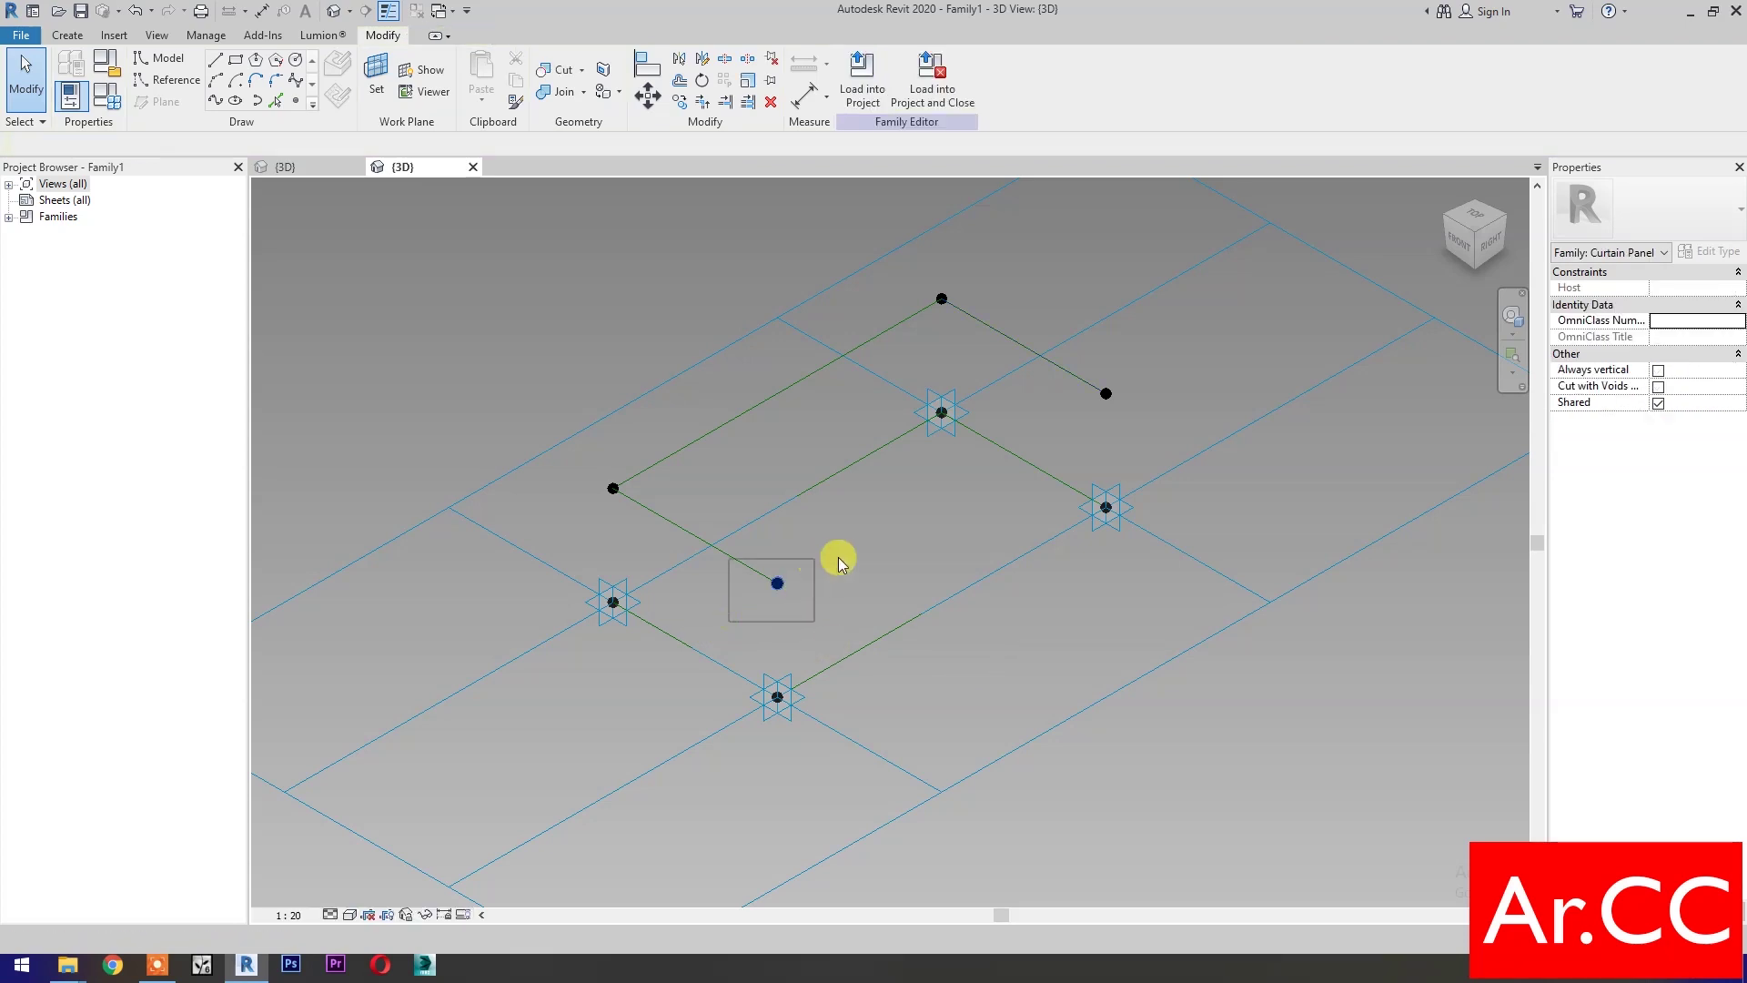
{"action": "left_click_drag", "start_coordinate": [1103, 428], "coordinate": [1143, 389]}
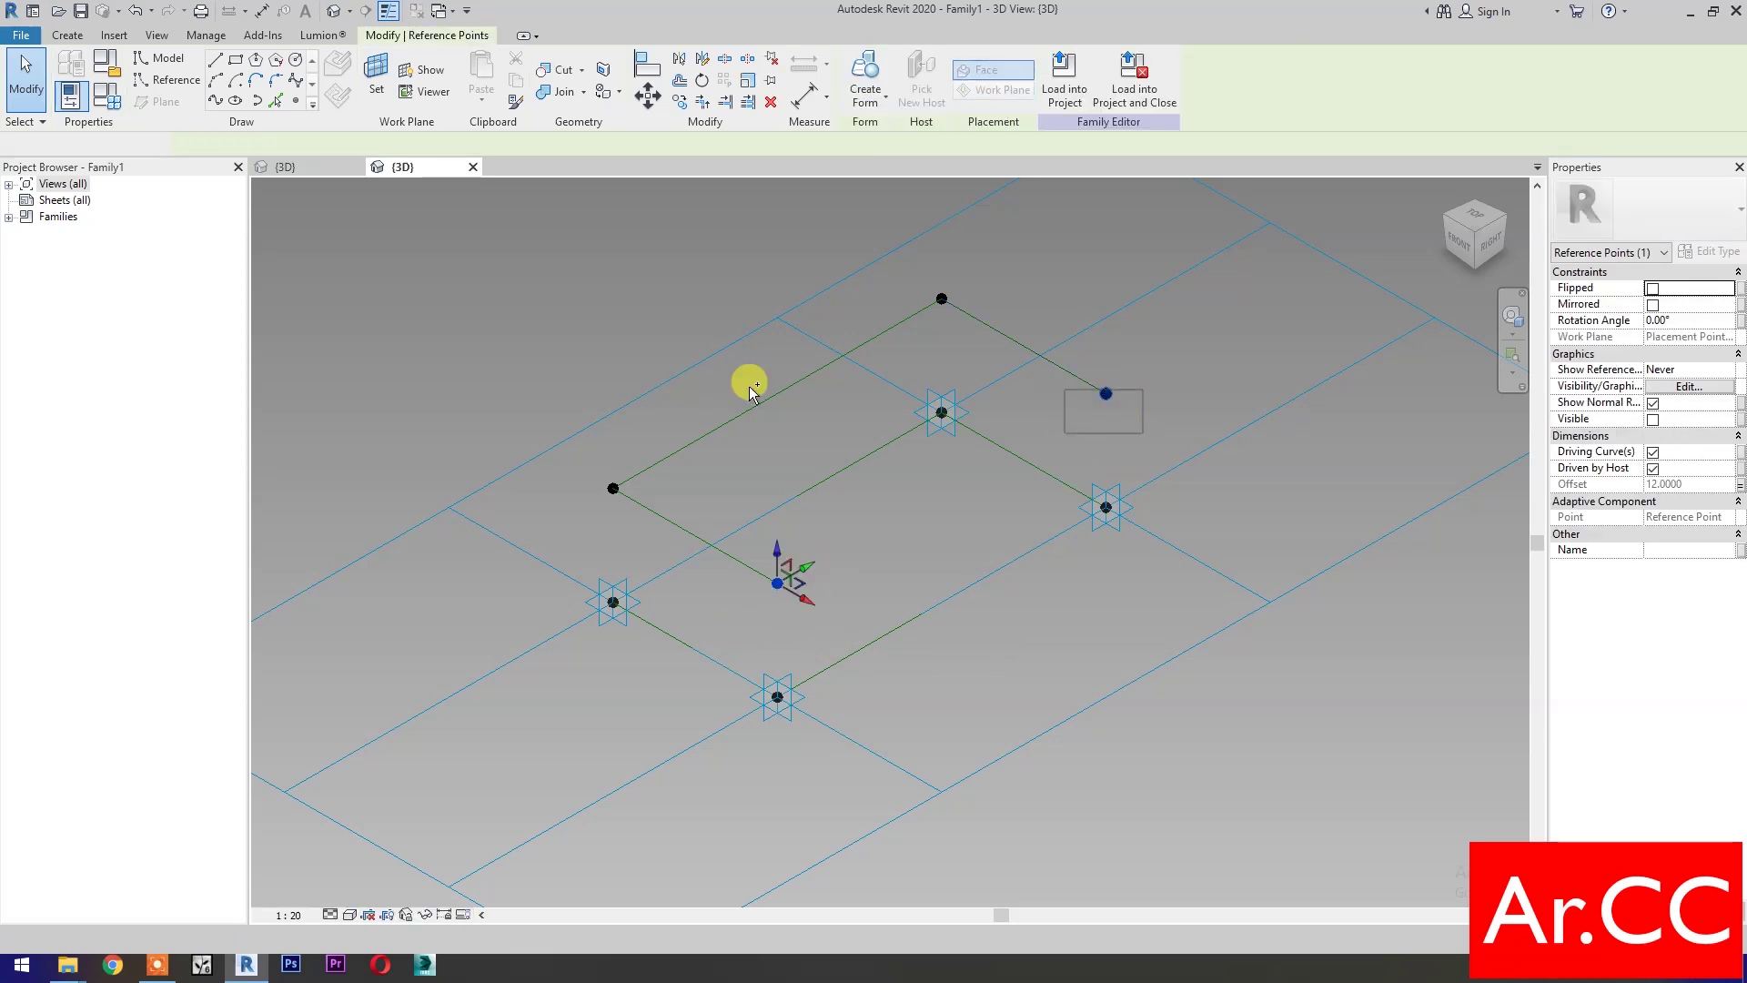
{"action": "left_click", "coordinate": [214, 102]}
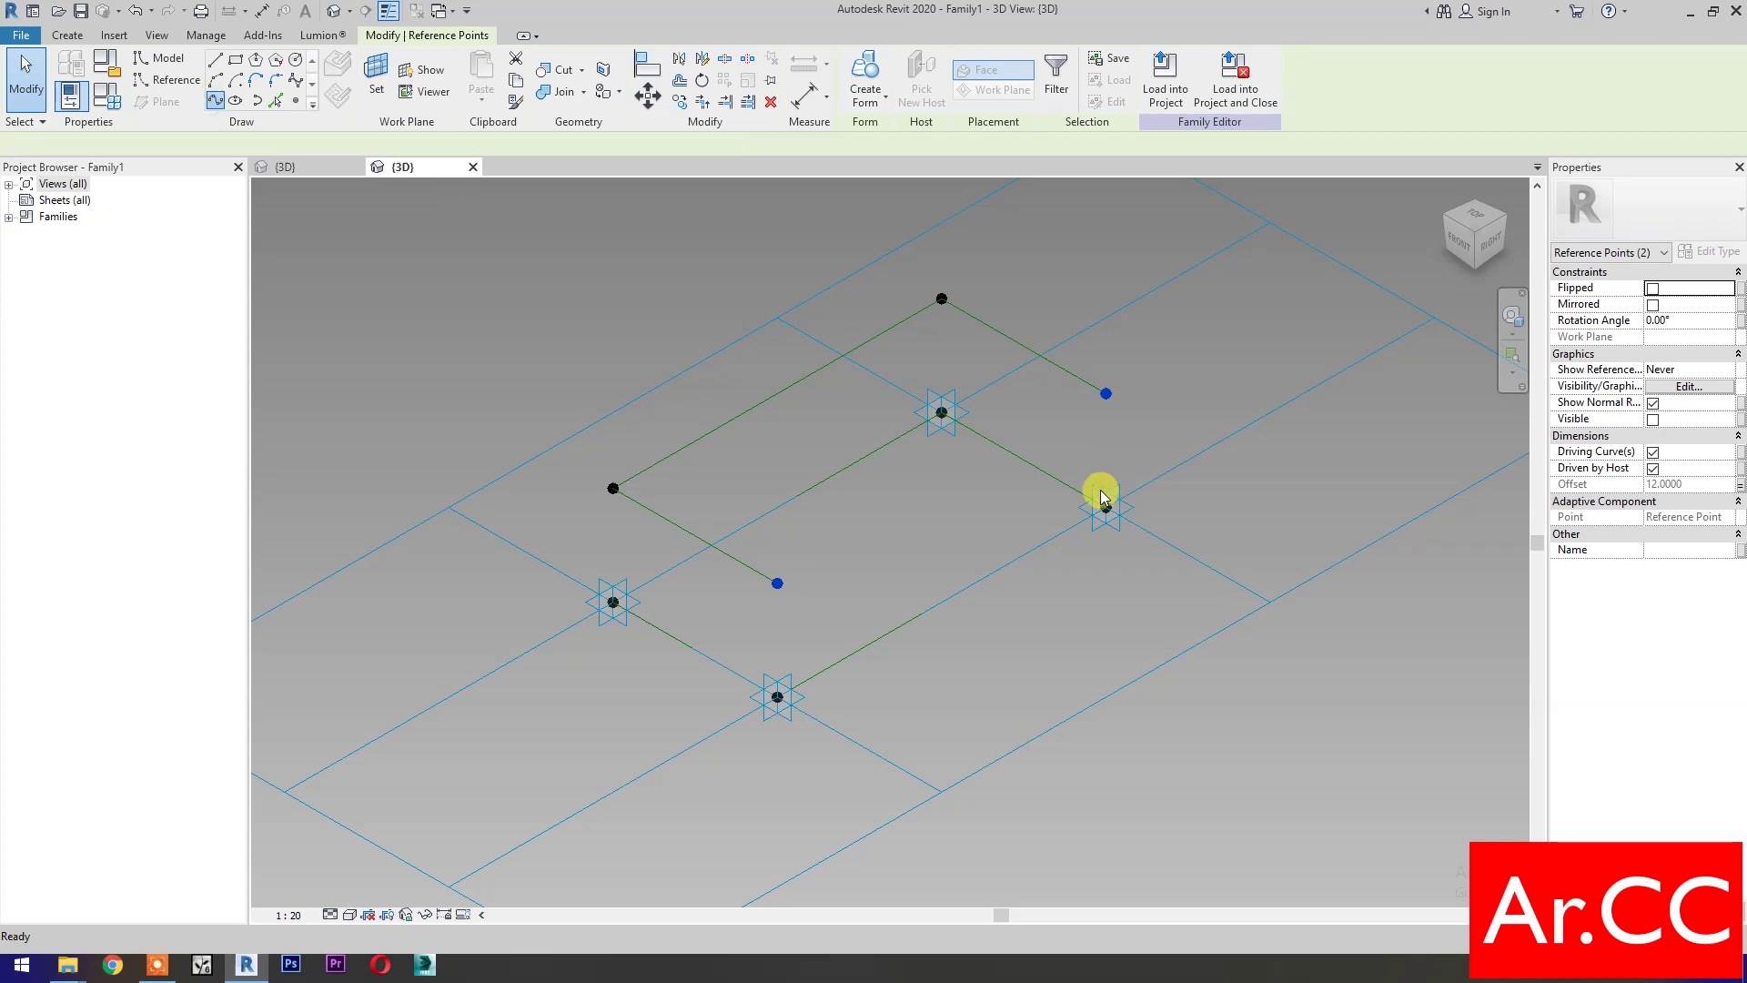
{"action": "left_click", "coordinate": [1653, 418]}
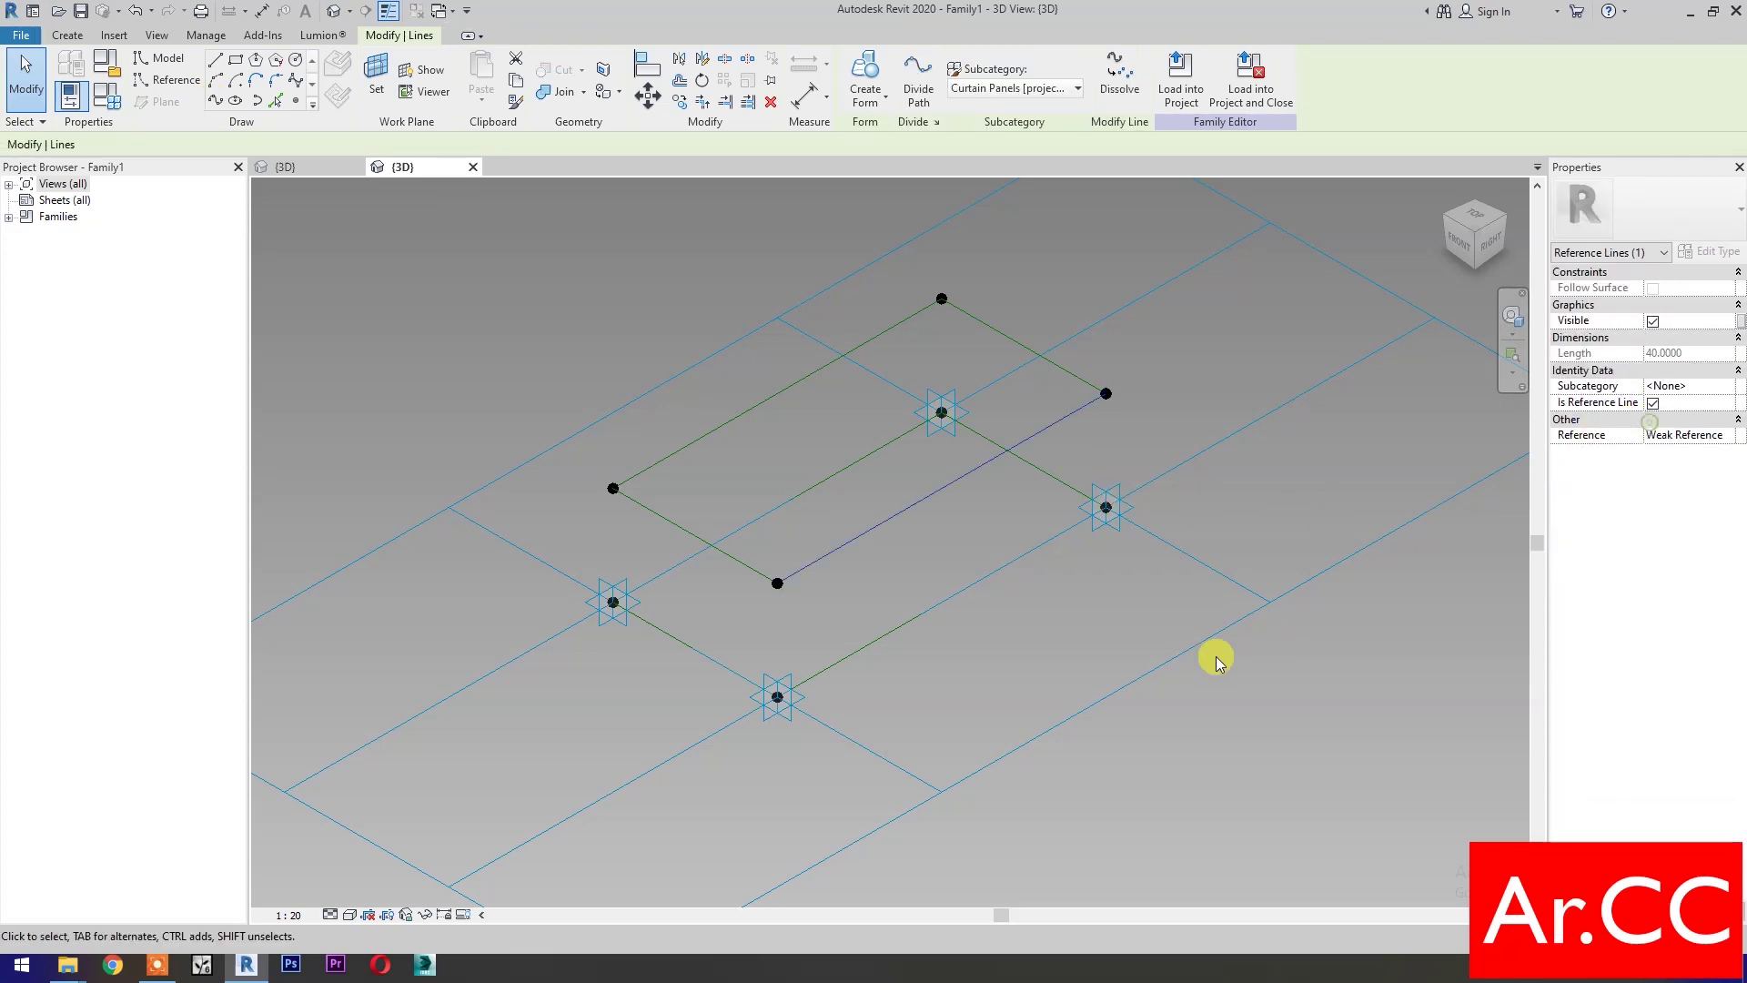
{"action": "left_click", "coordinate": [1129, 631]}
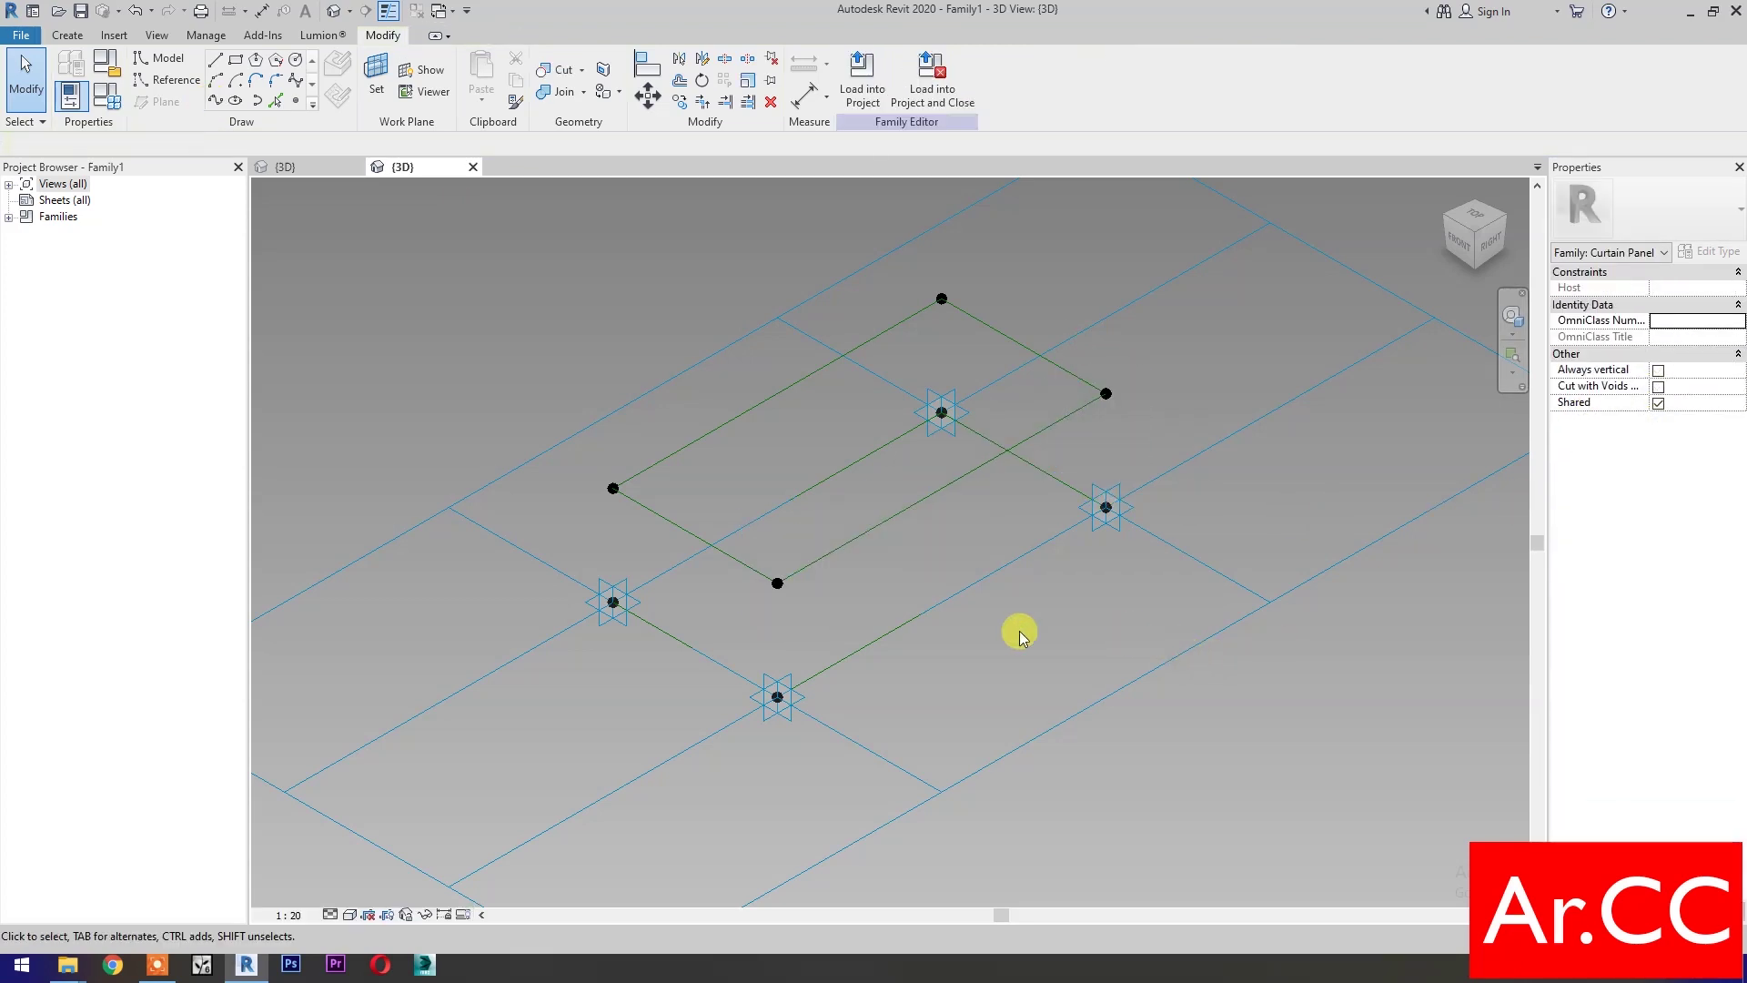
Add vertical reference lines from the left, front and top raised points to the adaptive points
{"action": "left_click_drag", "start_coordinate": [539, 692], "coordinate": [628, 437]}
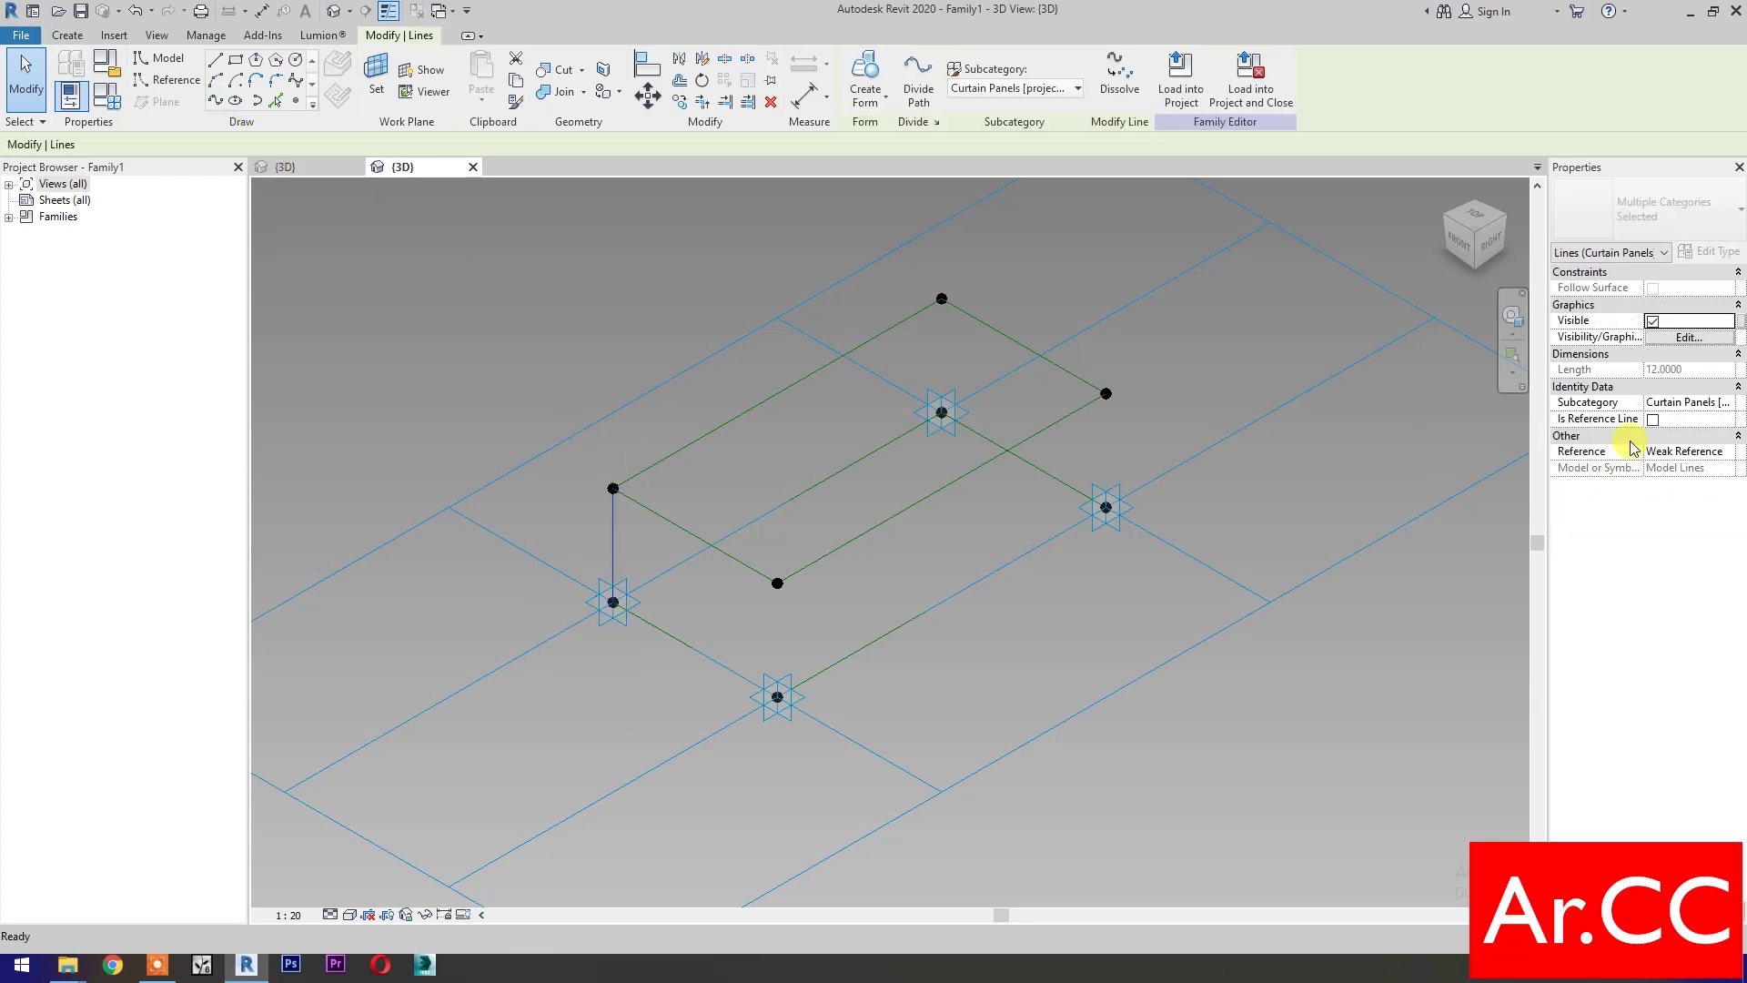
{"action": "left_click_drag", "start_coordinate": [741, 766], "coordinate": [788, 546]}
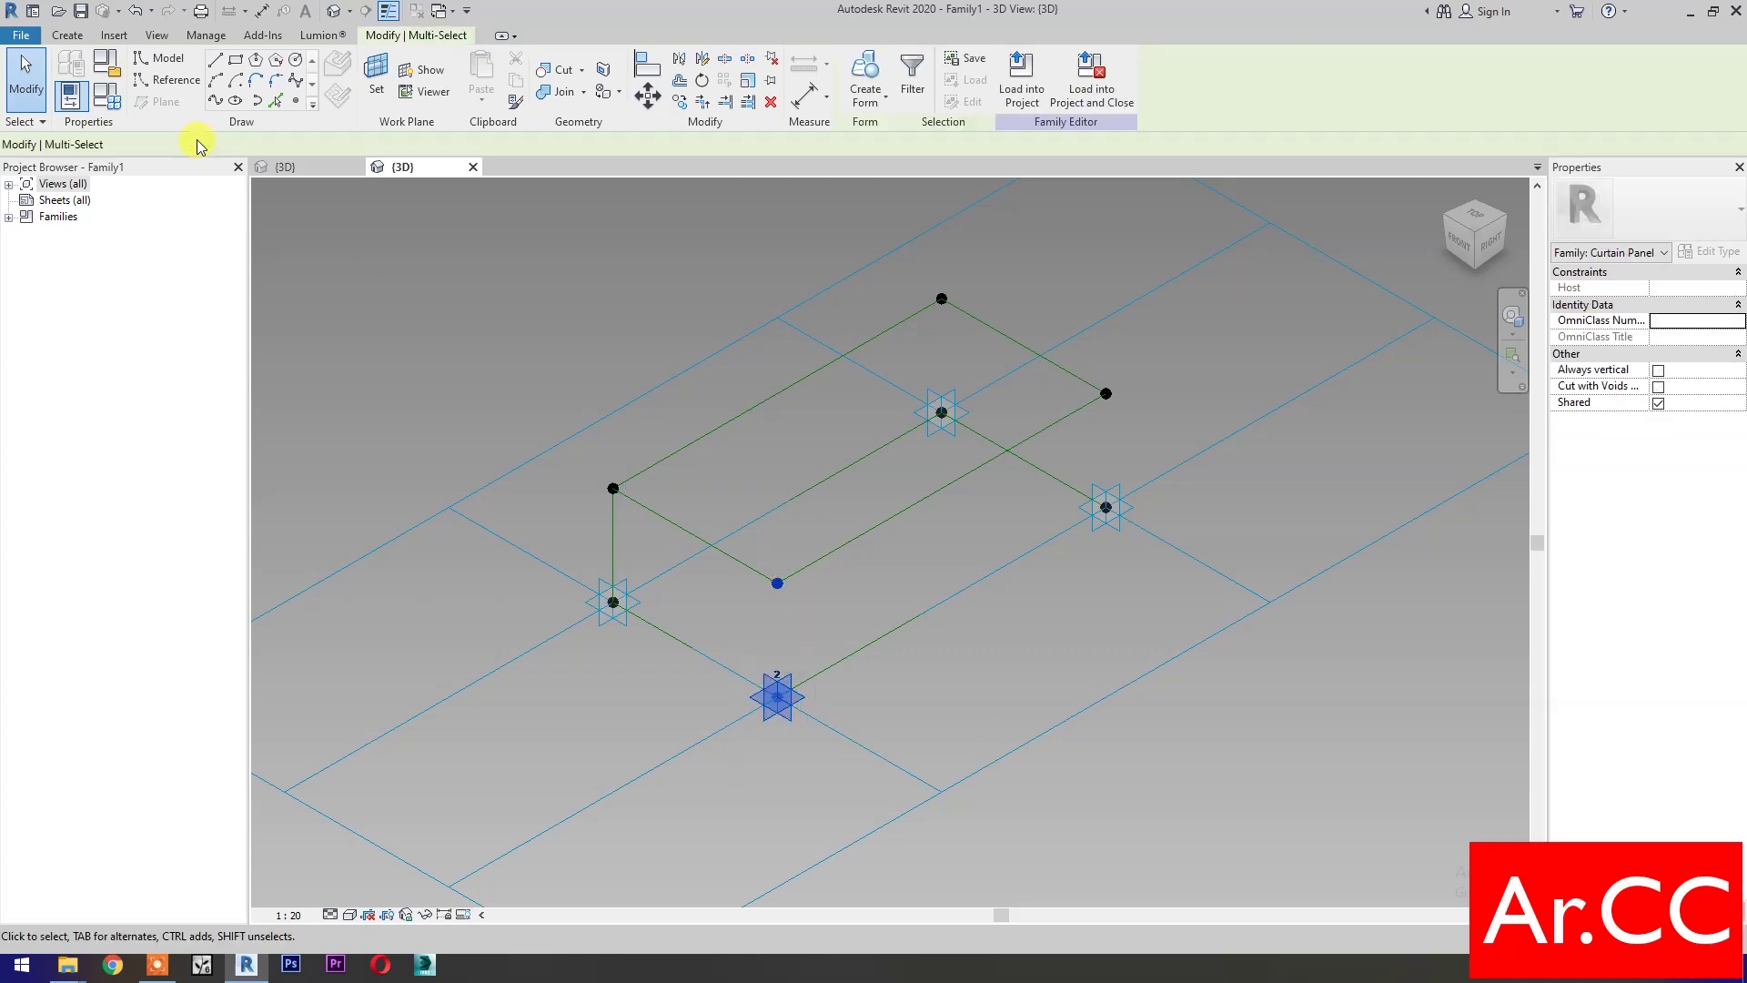
{"action": "left_click", "coordinate": [1639, 423]}
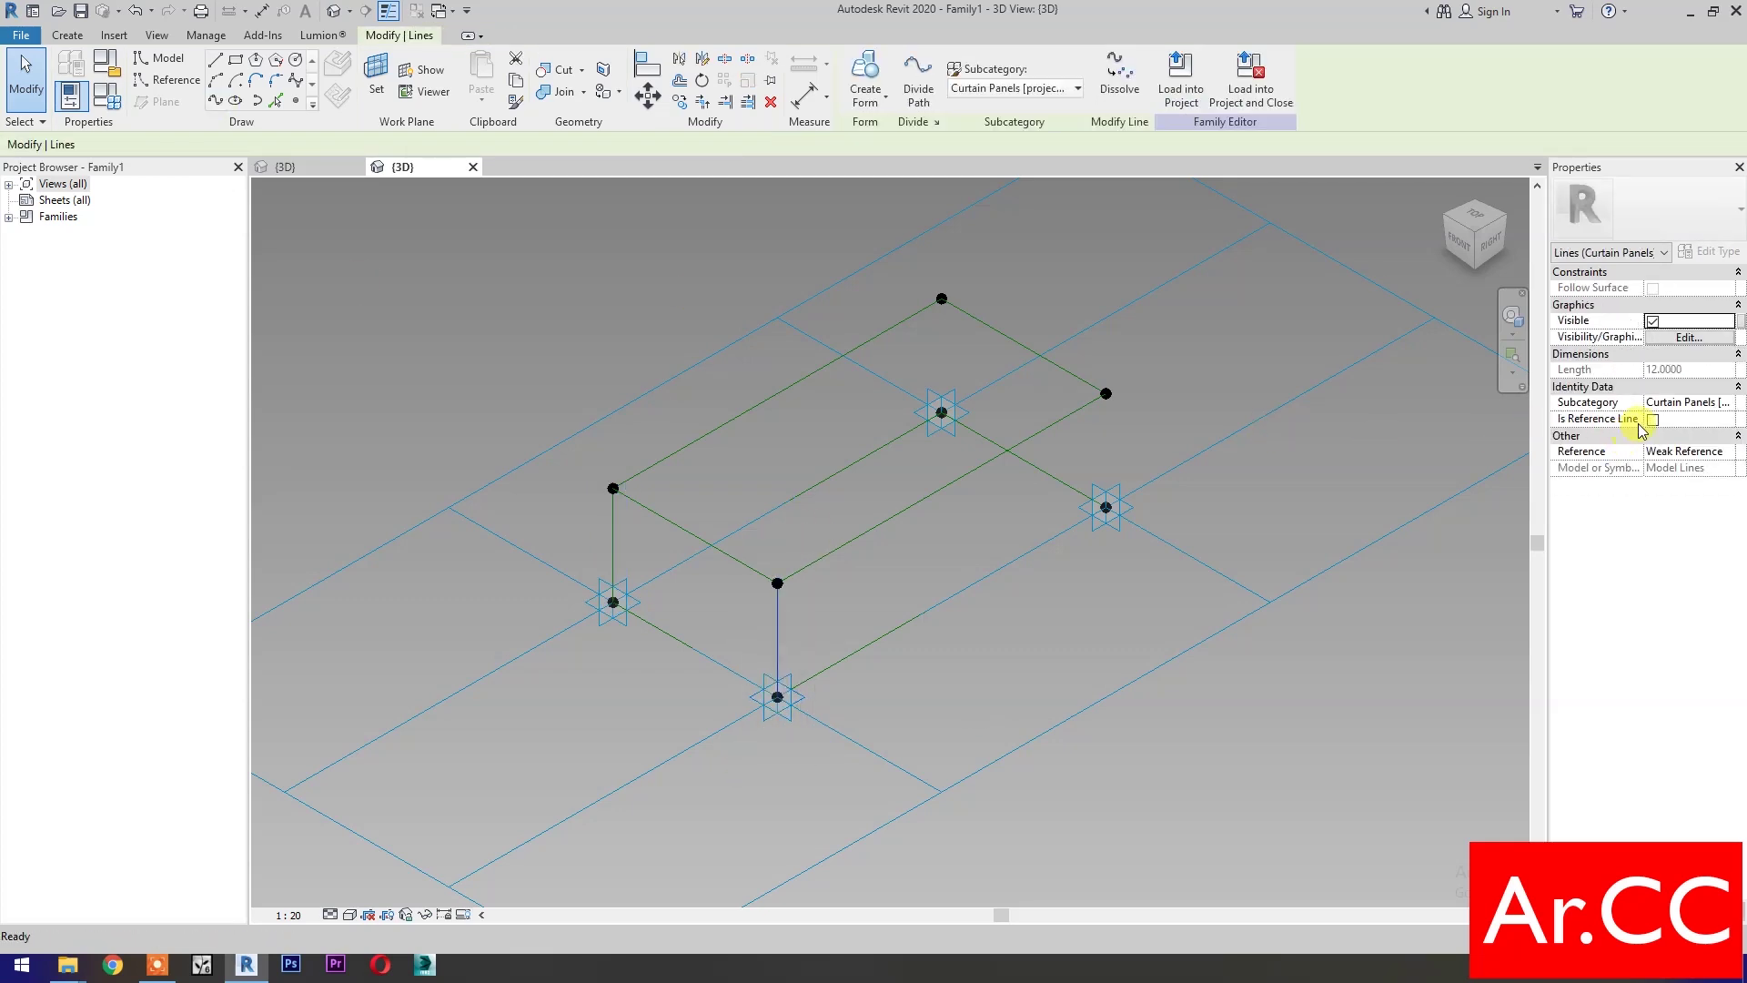
{"action": "left_click", "coordinate": [1652, 420]}
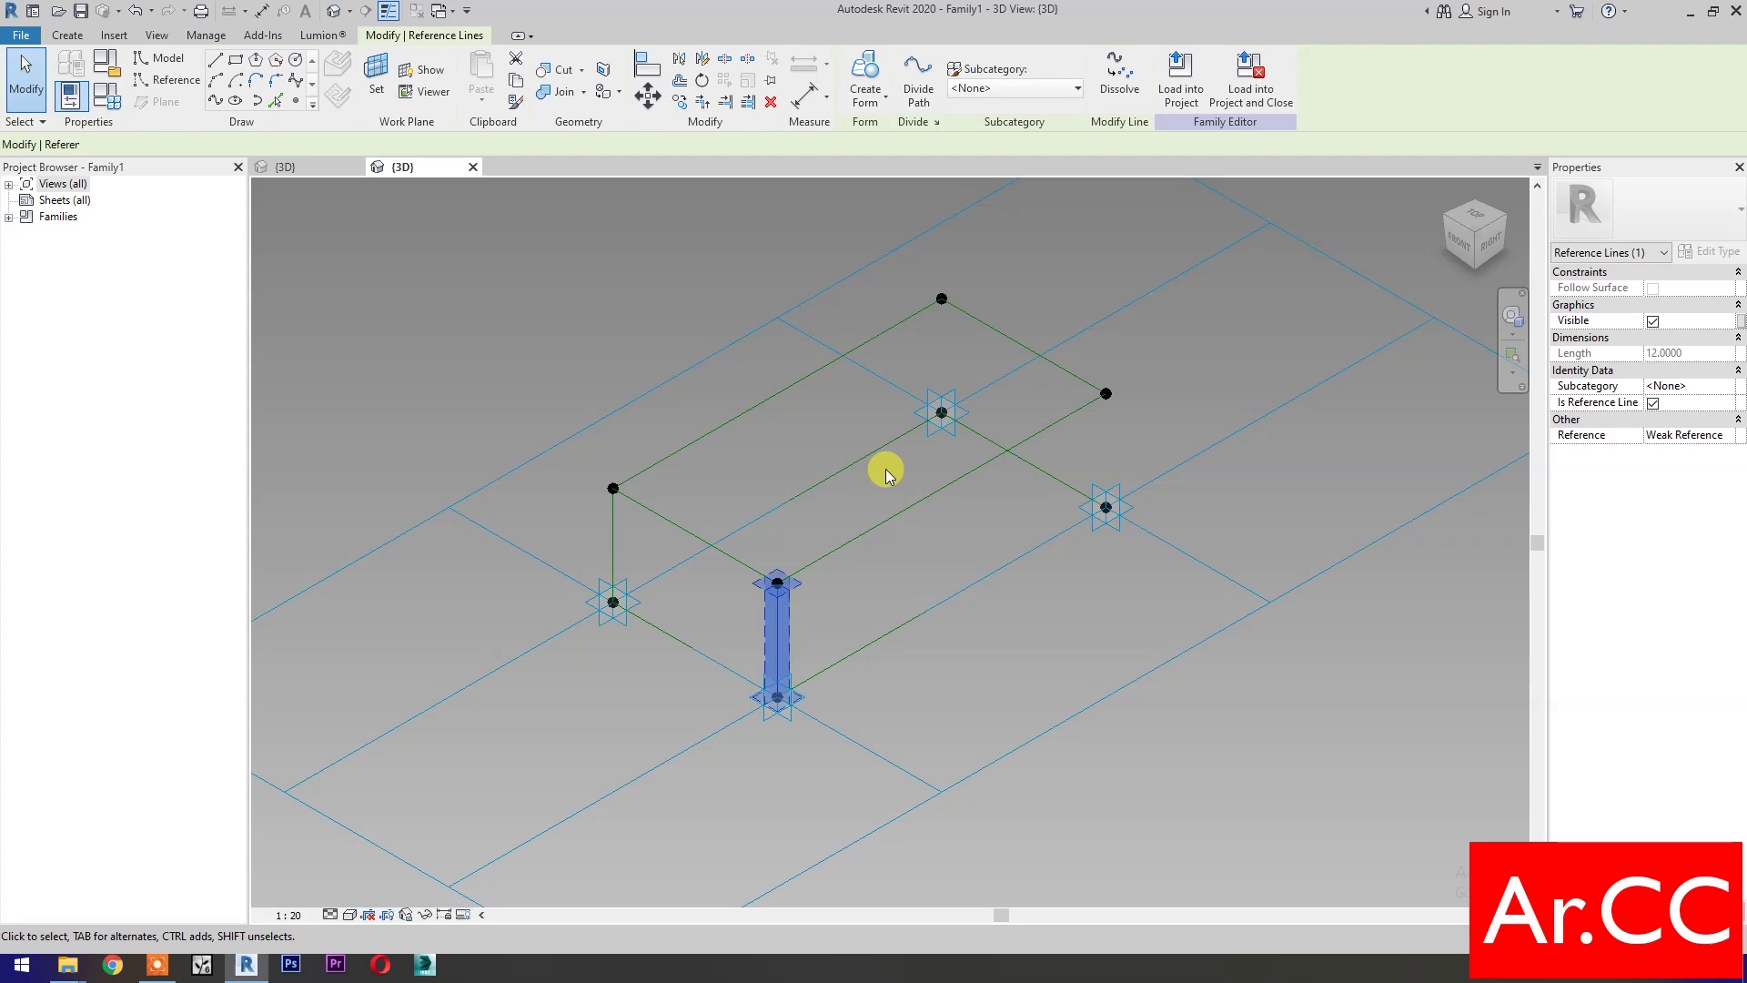
{"action": "left_click_drag", "start_coordinate": [890, 468], "coordinate": [971, 265]}
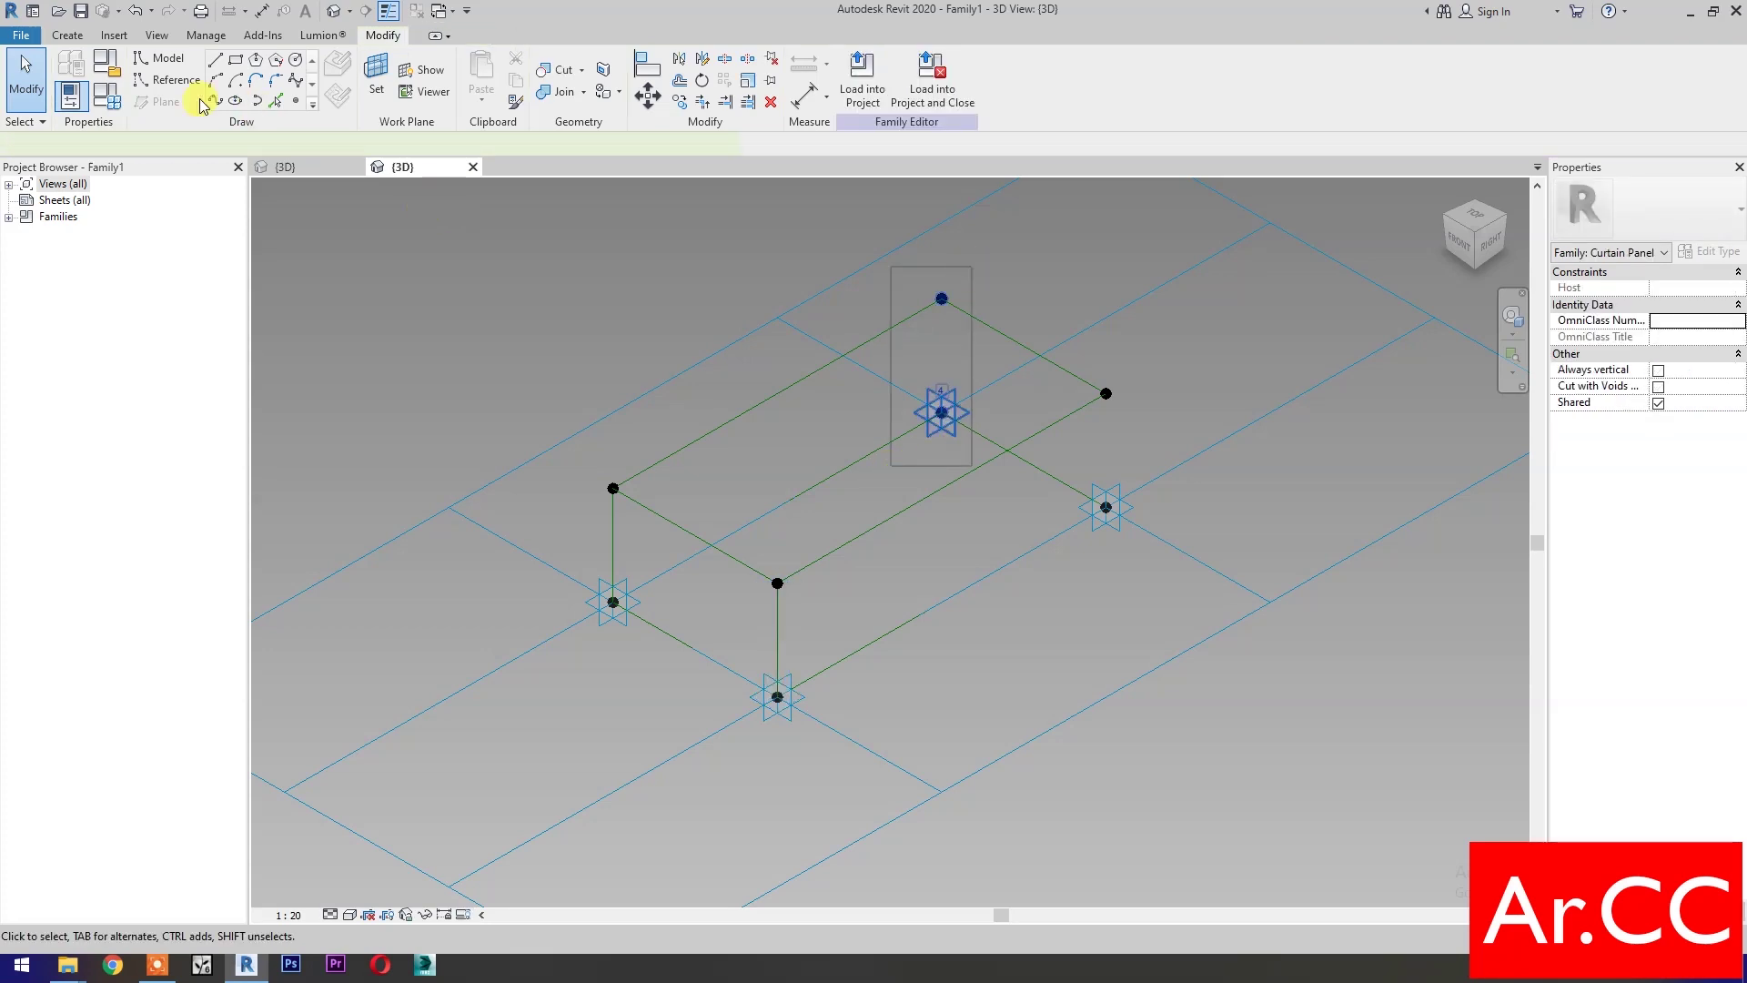
{"action": "key", "text": "ctrl+z"}
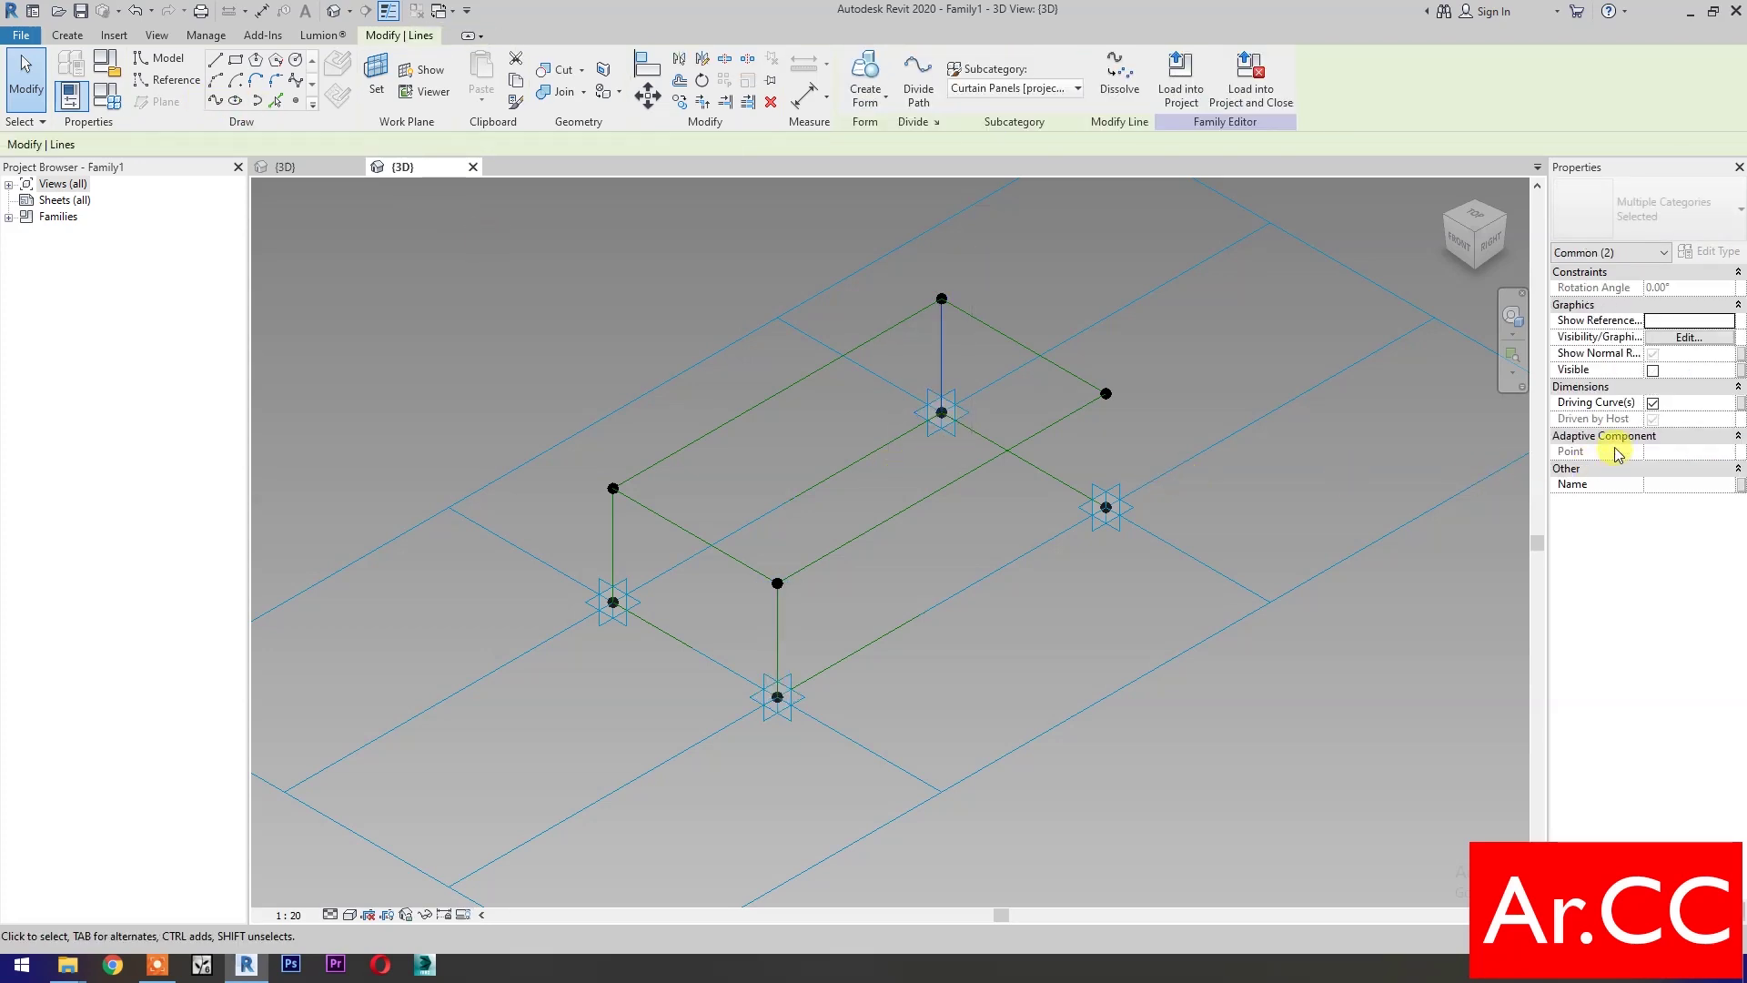
{"action": "left_click", "coordinate": [1652, 420]}
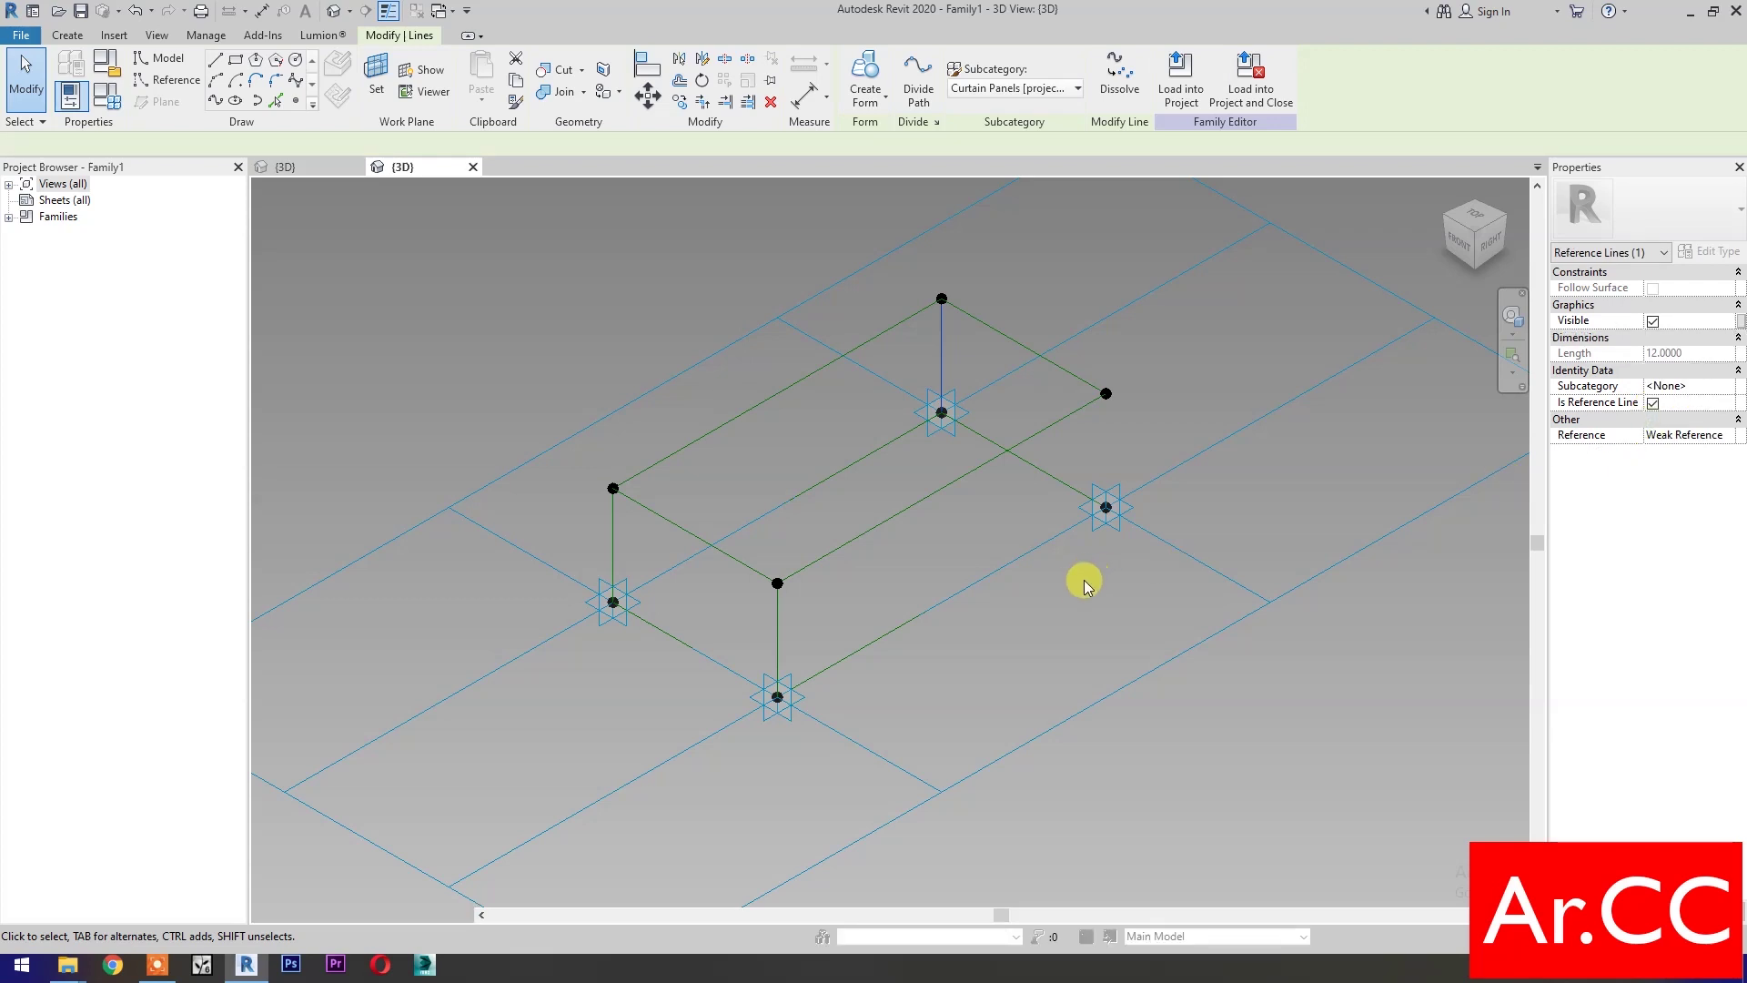
Add a vertical reference line from the right raised point to its adaptive point
{"action": "left_click_drag", "start_coordinate": [1061, 593], "coordinate": [1150, 383]}
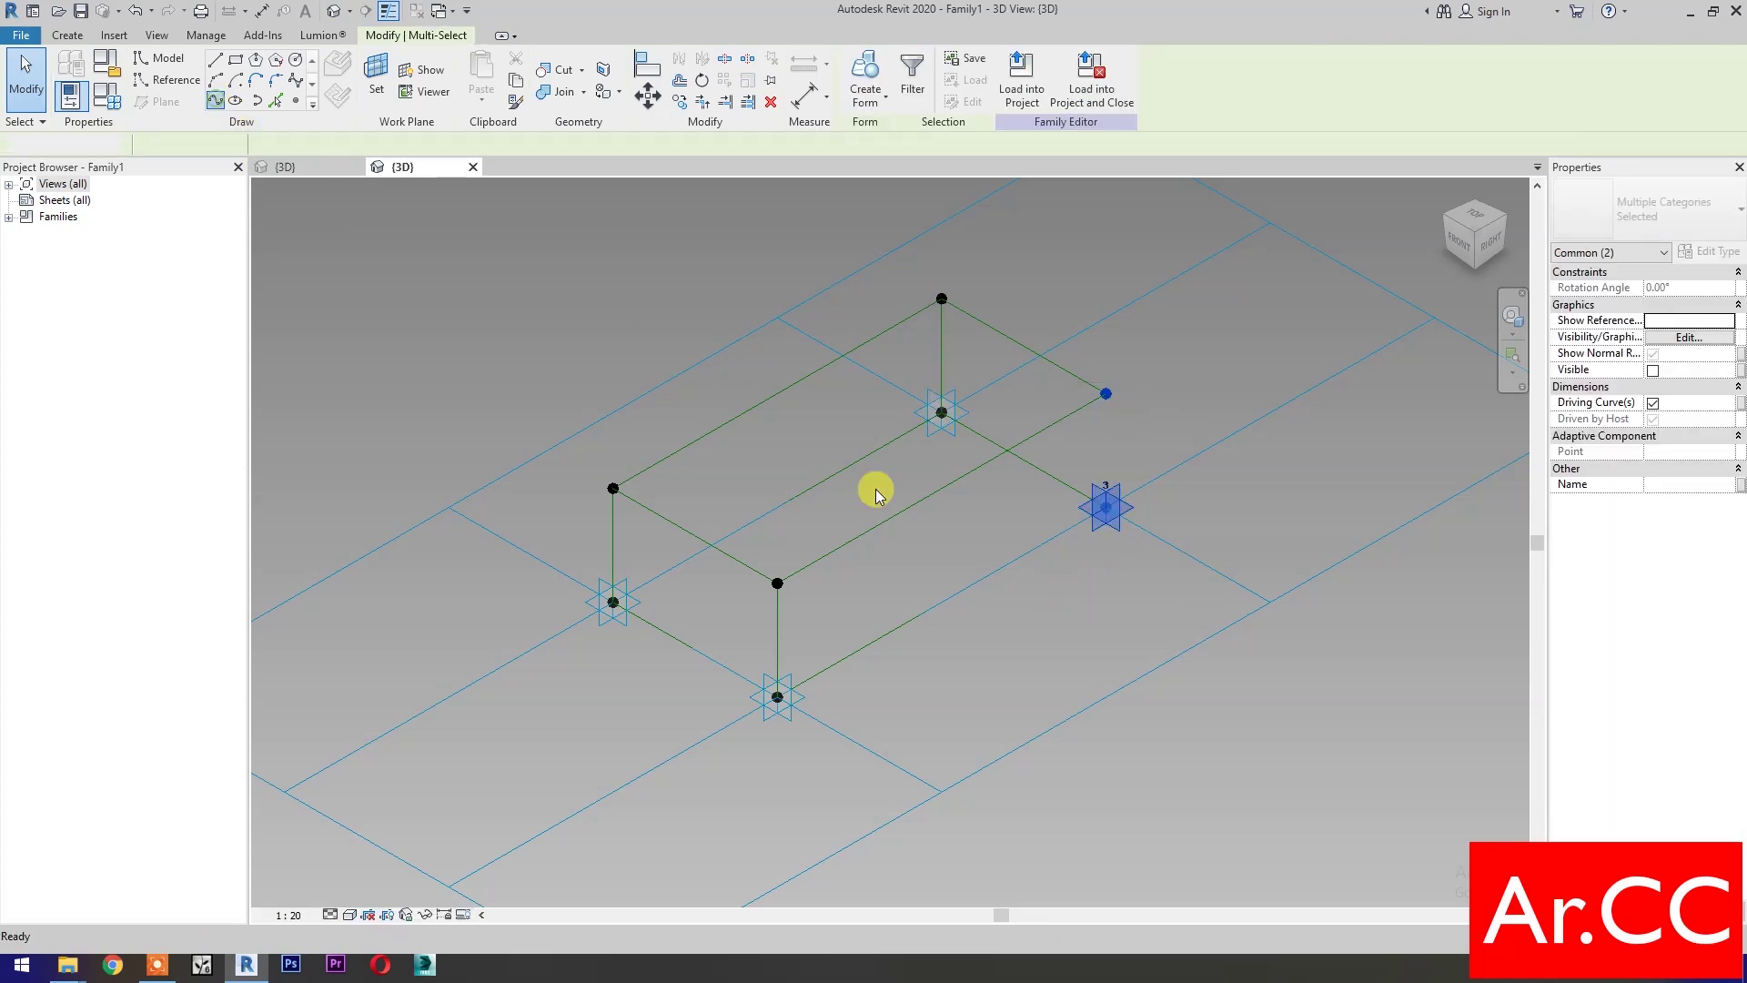
{"action": "left_click", "coordinate": [1220, 604], "text": "shift"}
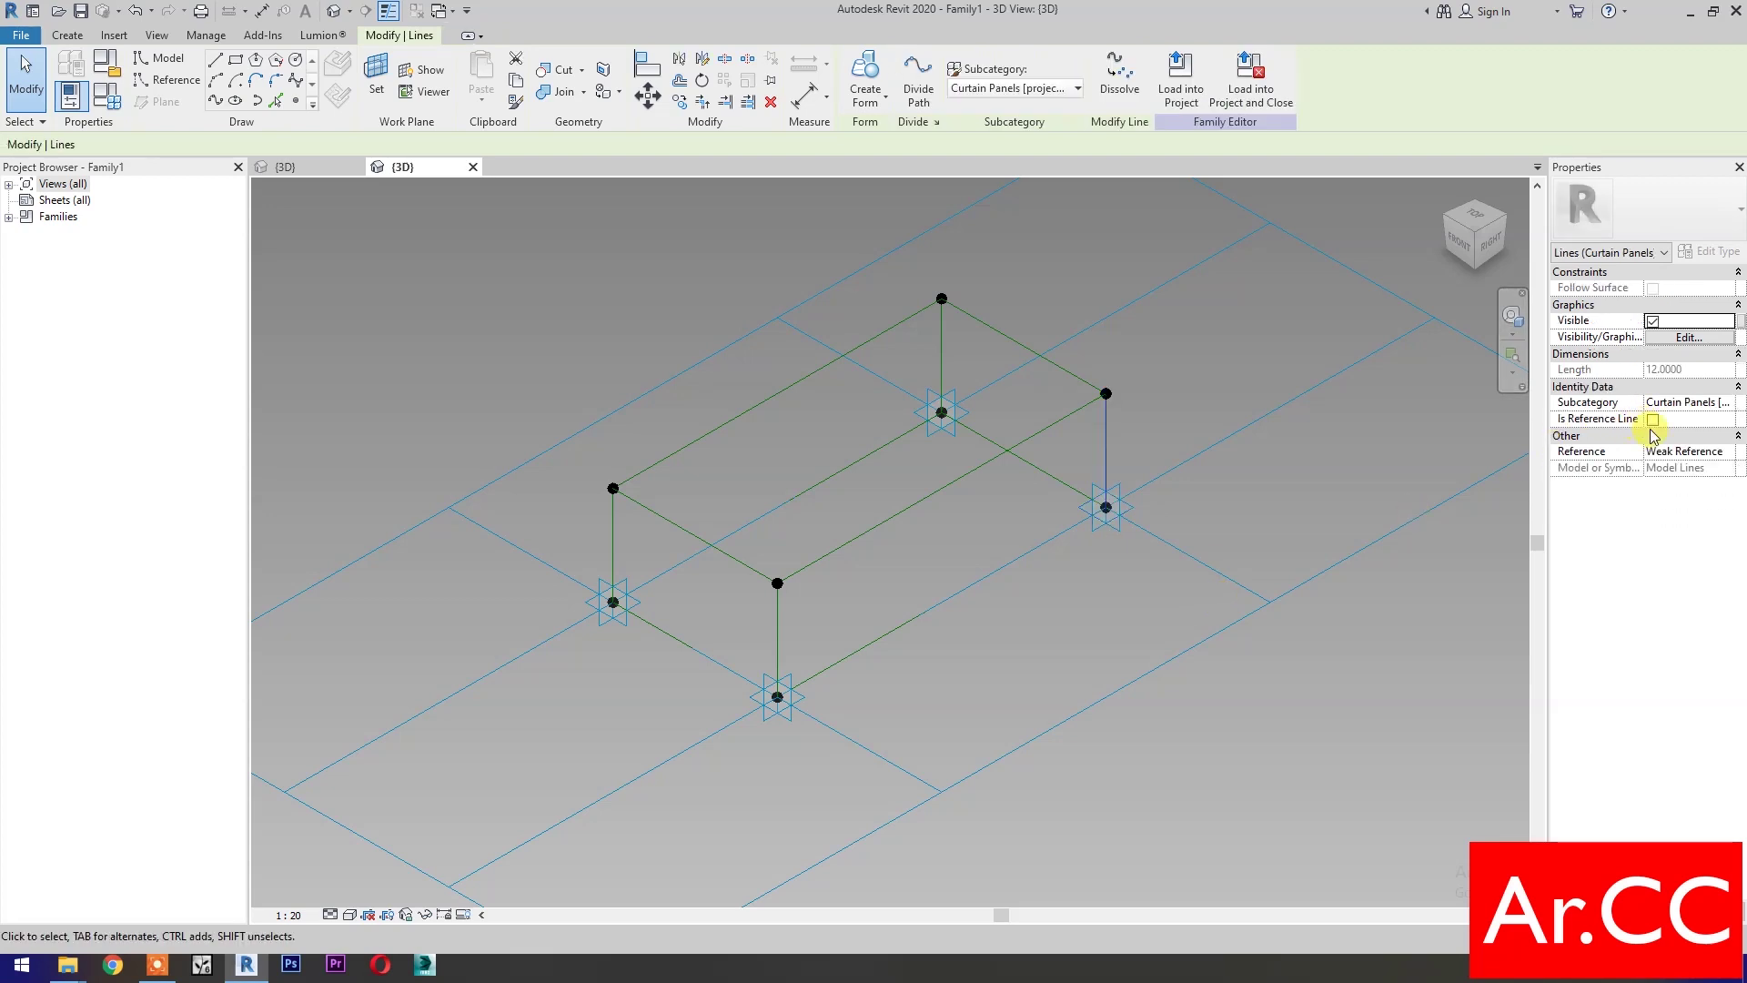
{"action": "left_click", "coordinate": [1654, 421]}
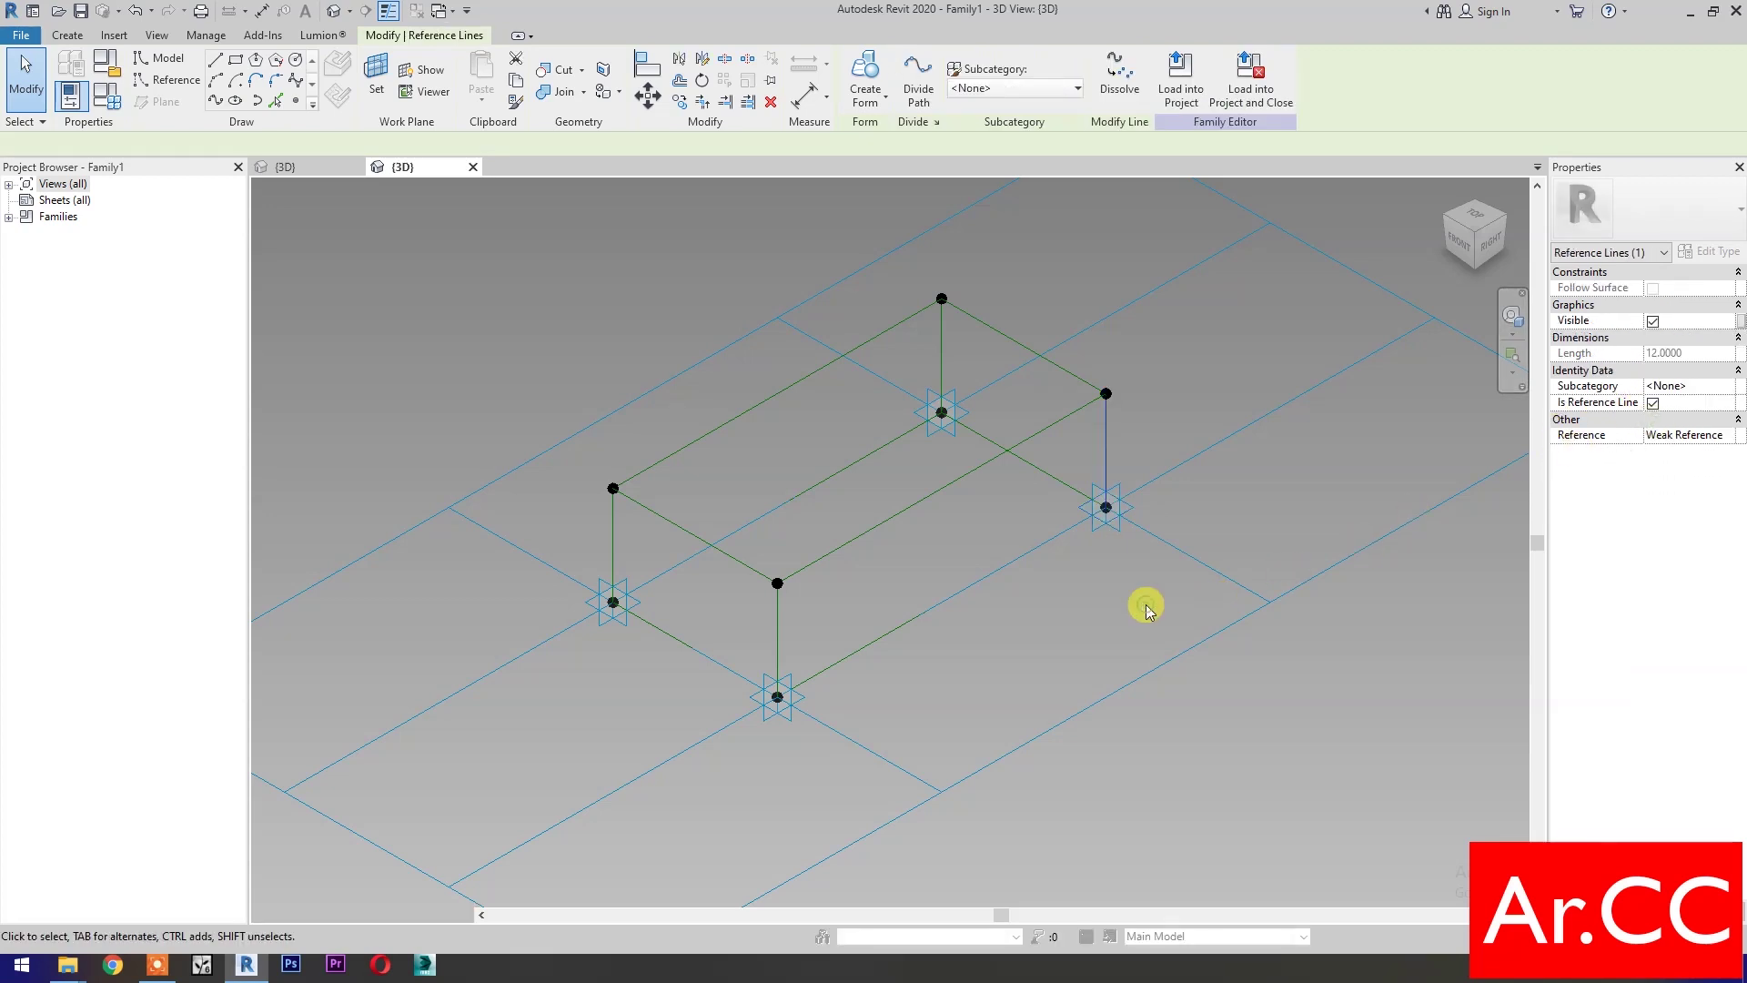
{"action": "left_click", "coordinate": [1145, 604]}
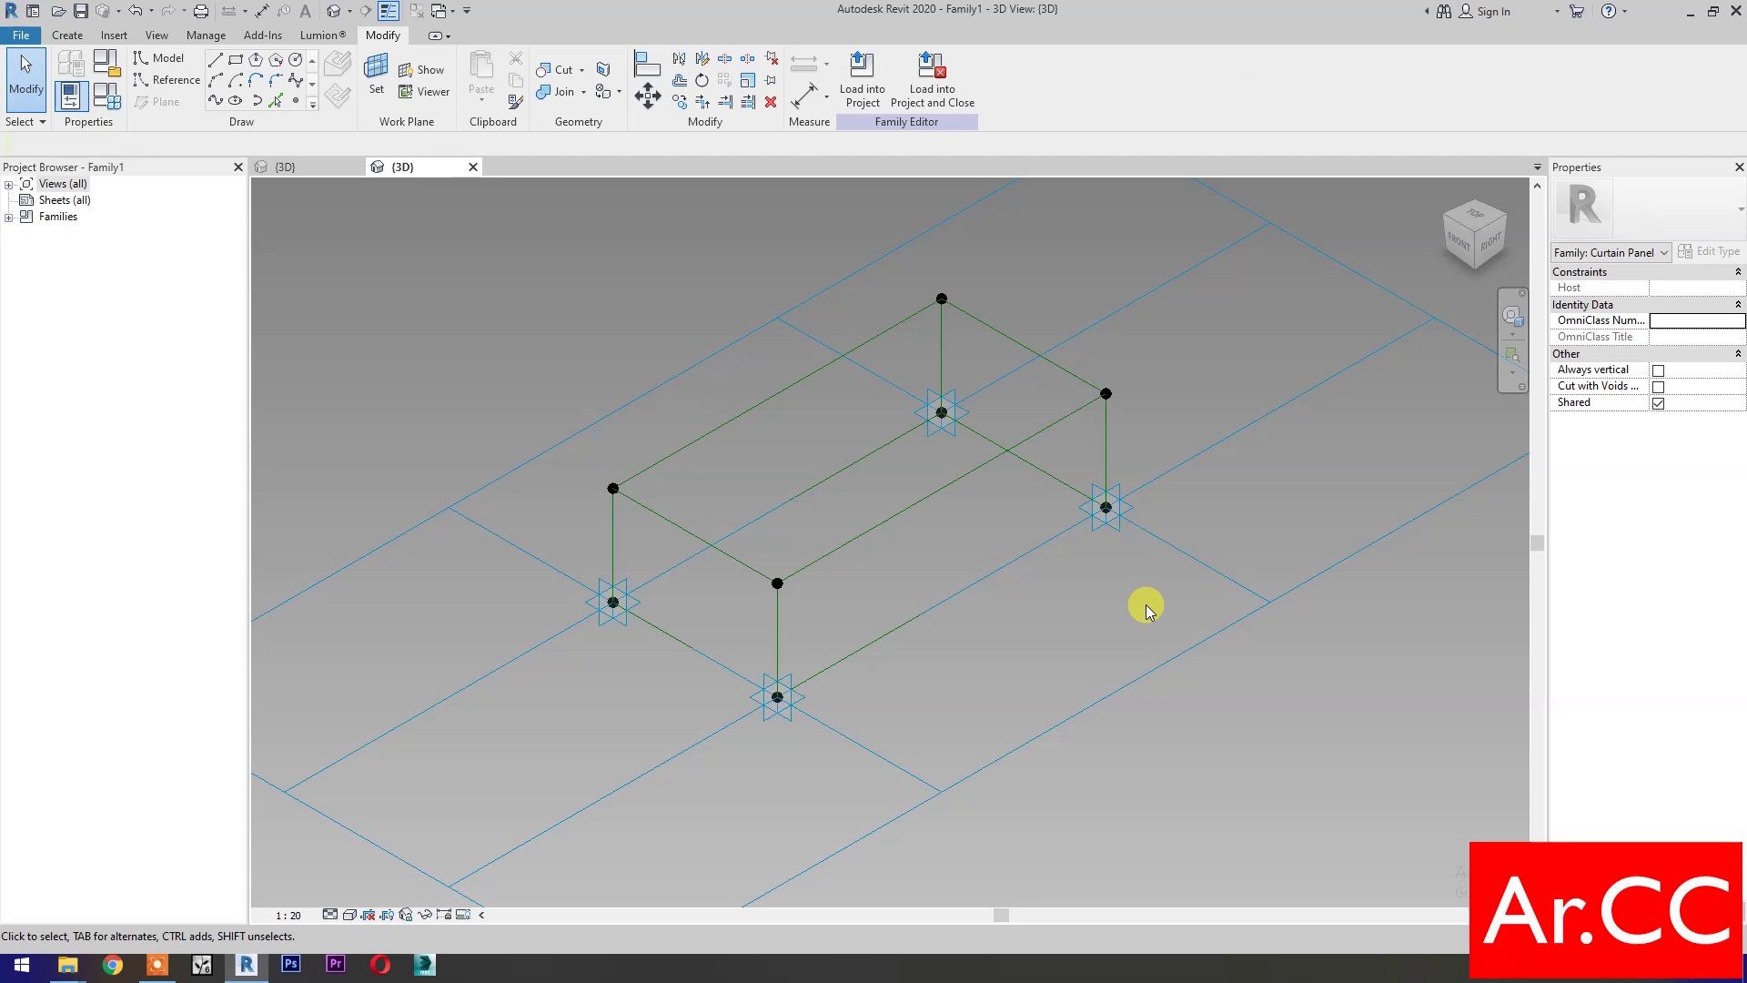
Place three reference points on the frame's reference lines
{"action": "left_click", "coordinate": [293, 98]}
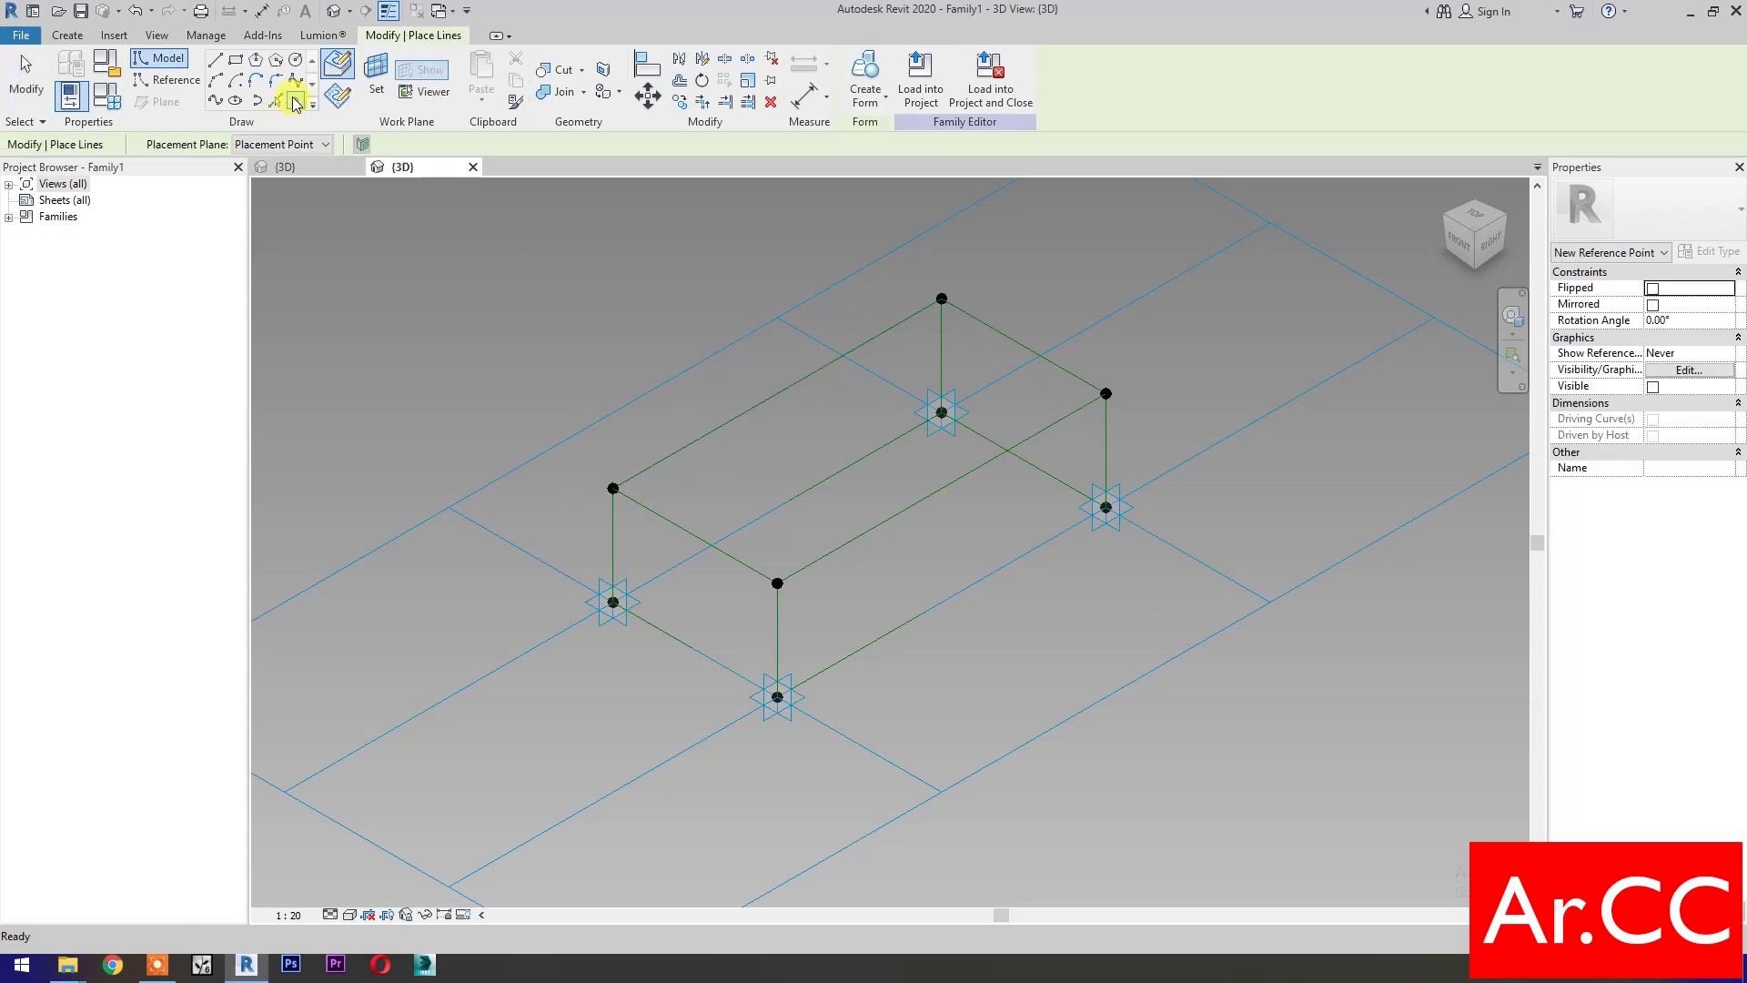
{"action": "left_click", "coordinate": [887, 628]}
{"action": "left_click", "coordinate": [879, 529]}
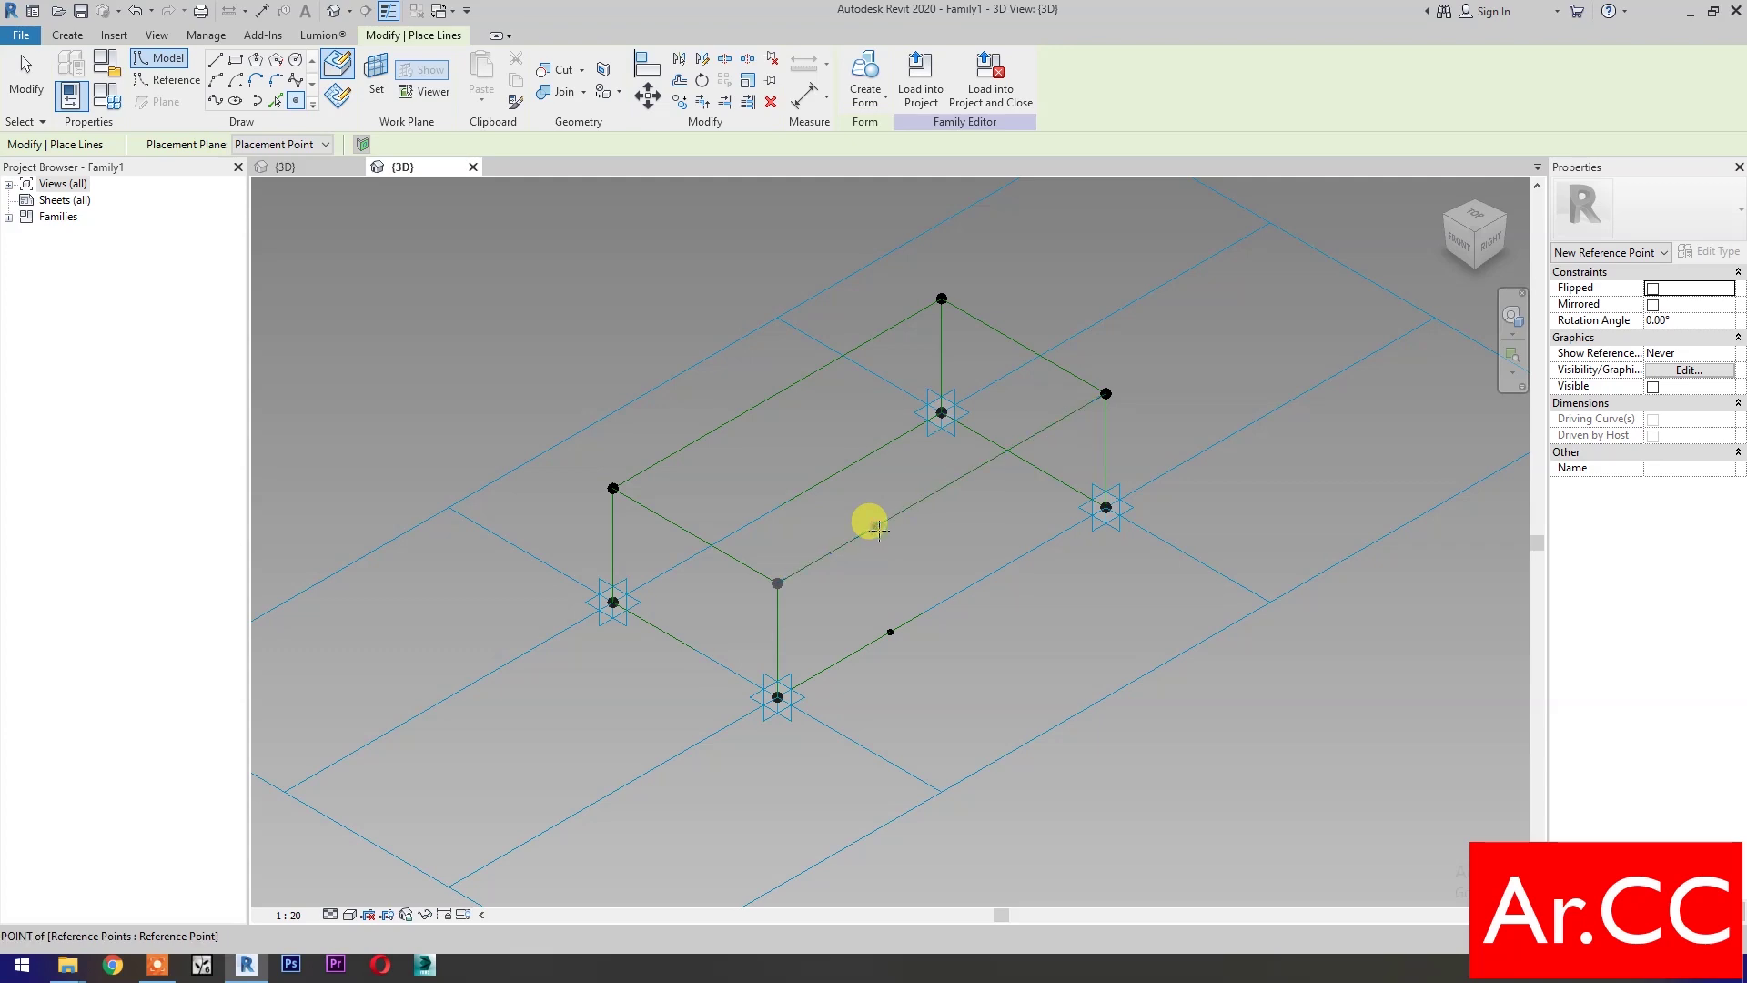
{"action": "left_click", "coordinate": [990, 455]}
{"action": "key", "text": "Escape"}
{"action": "key", "text": "Escape"}
Set the top-edge points' Normalized Curve Parameter to 0.7
{"action": "left_click", "coordinate": [829, 361]}
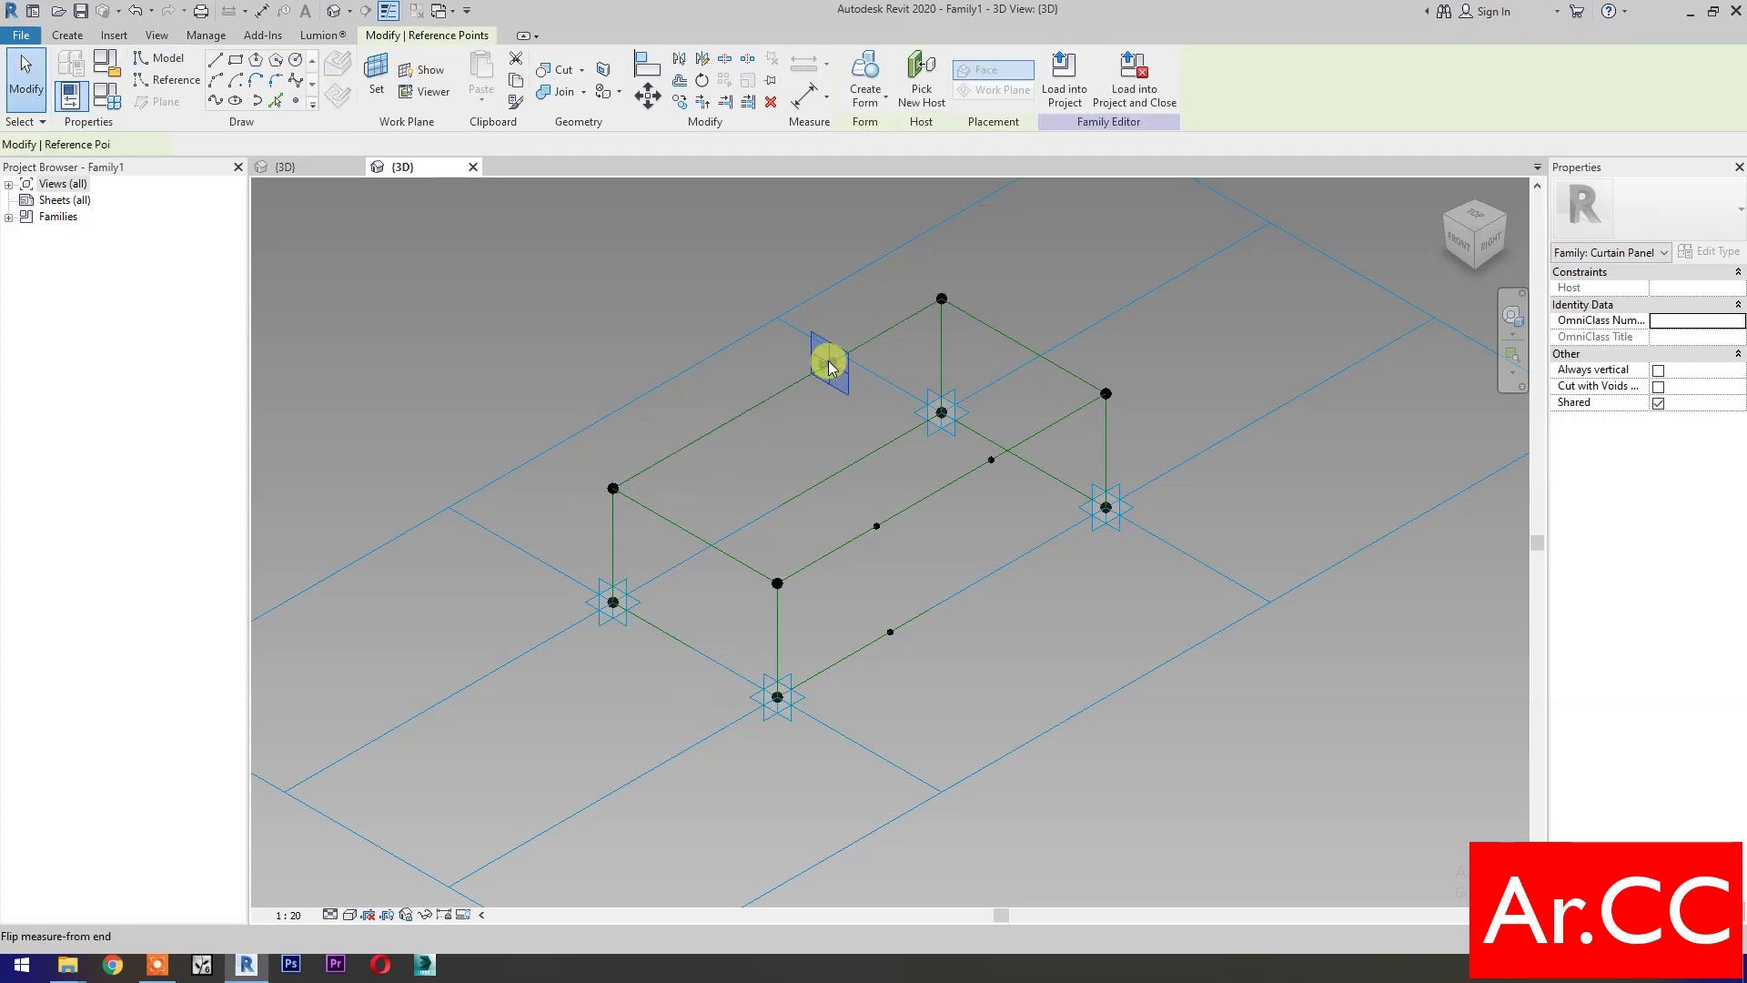
{"action": "left_click", "coordinate": [1699, 486]}
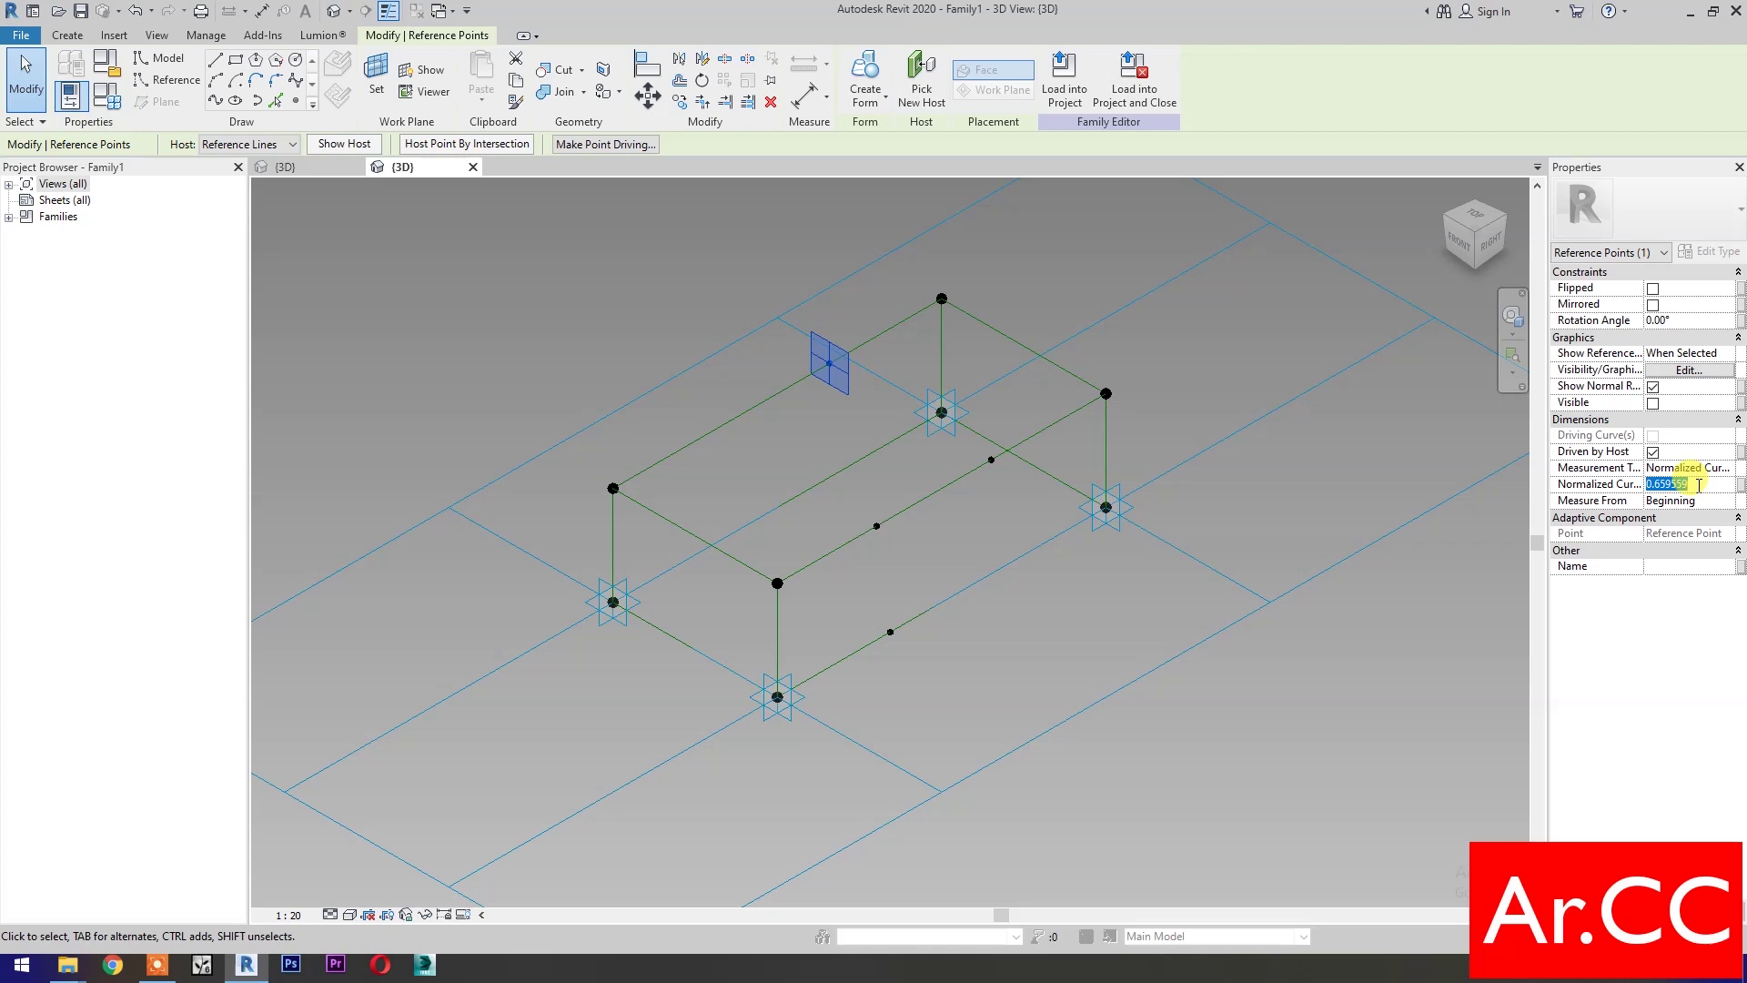
{"action": "left_click", "coordinate": [1372, 626]}
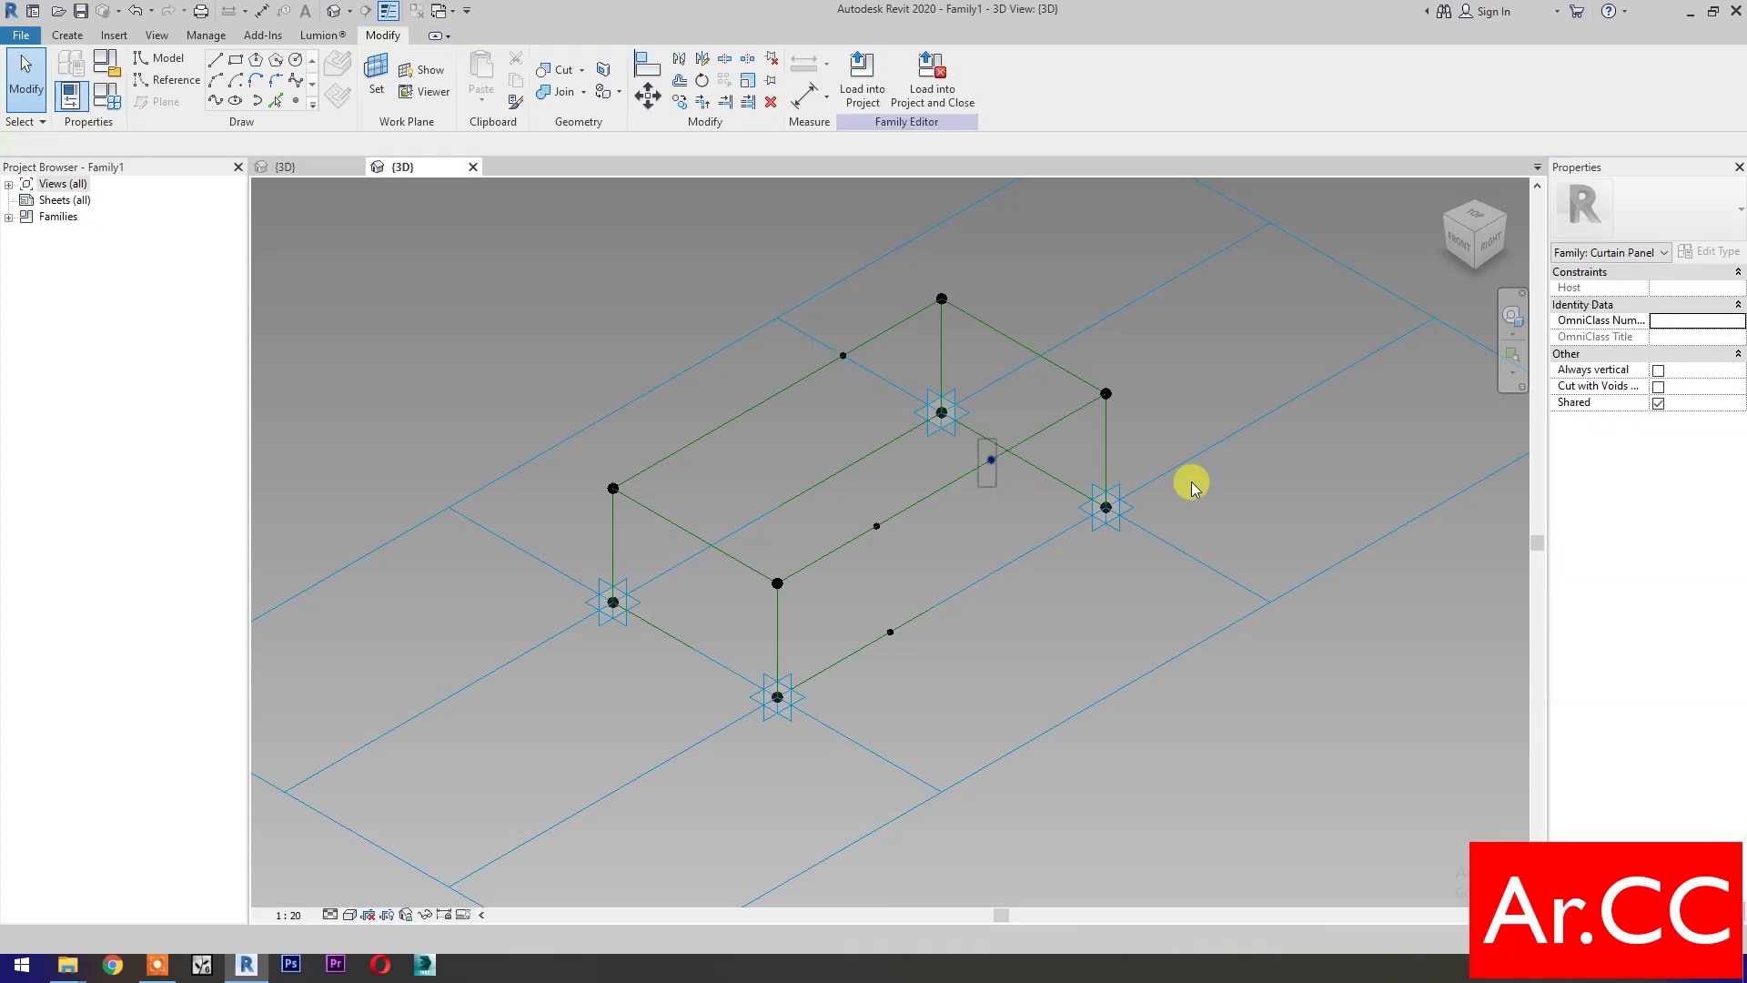
{"action": "left_click", "coordinate": [991, 460]}
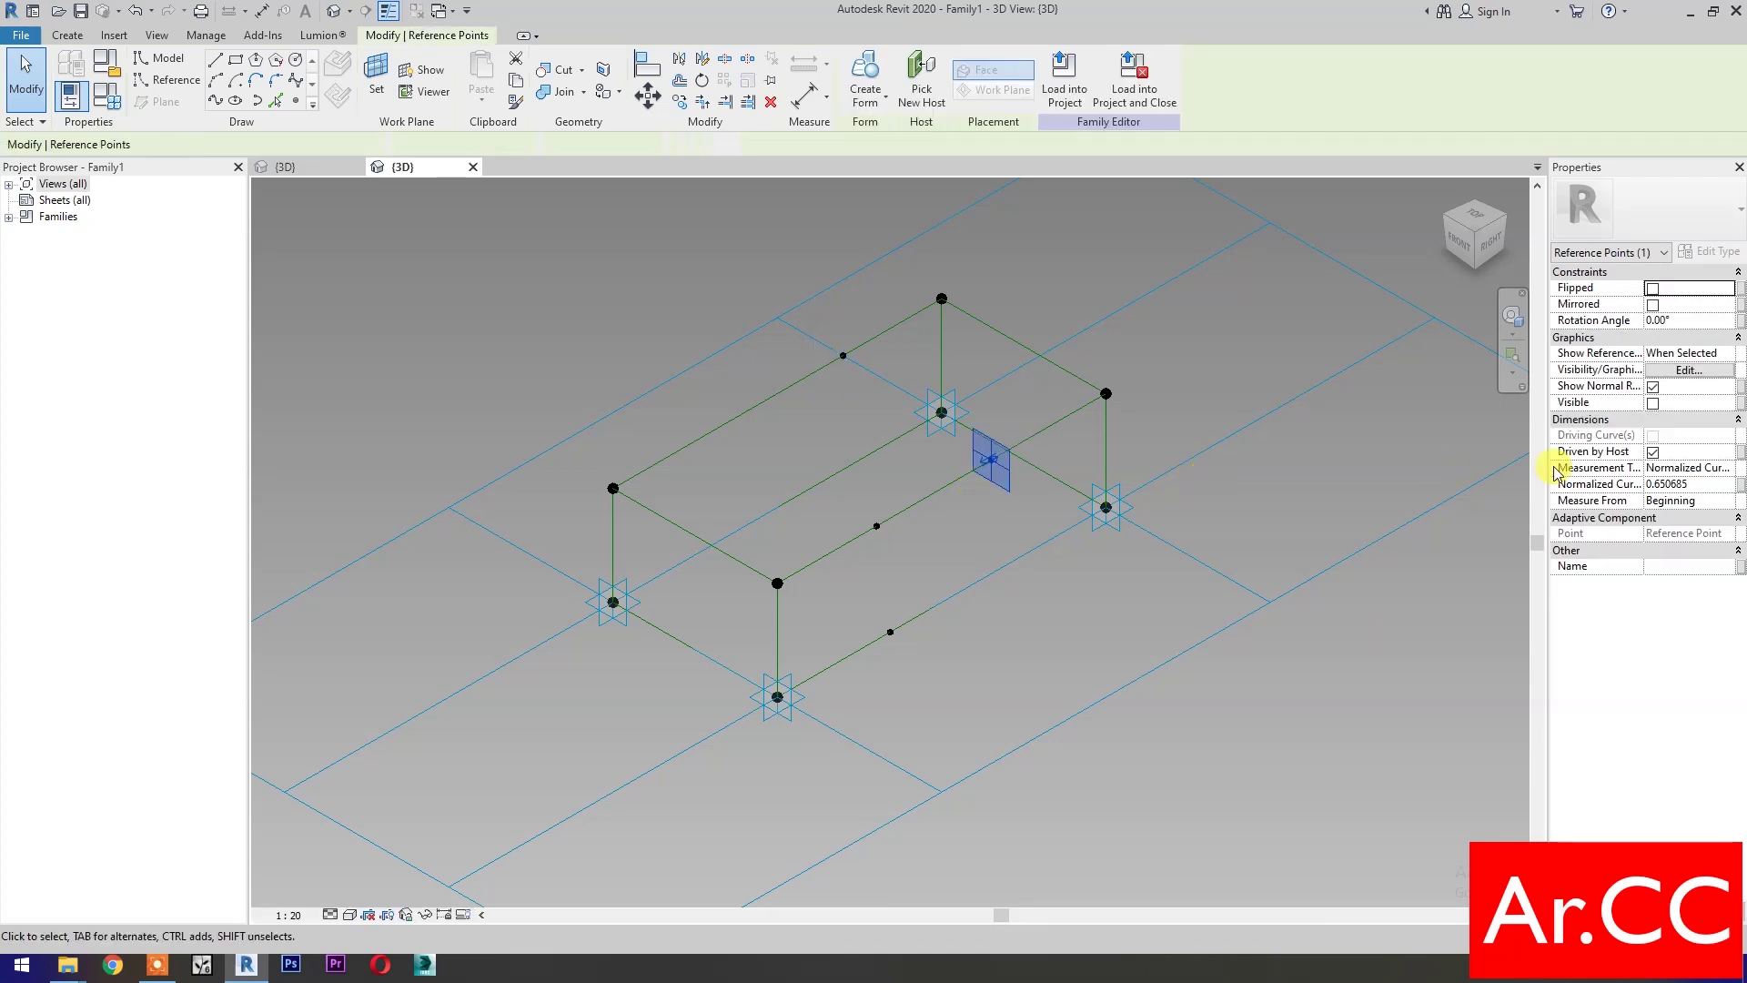
{"action": "left_click", "coordinate": [1708, 484]}
{"action": "type", "text": "0.7"}
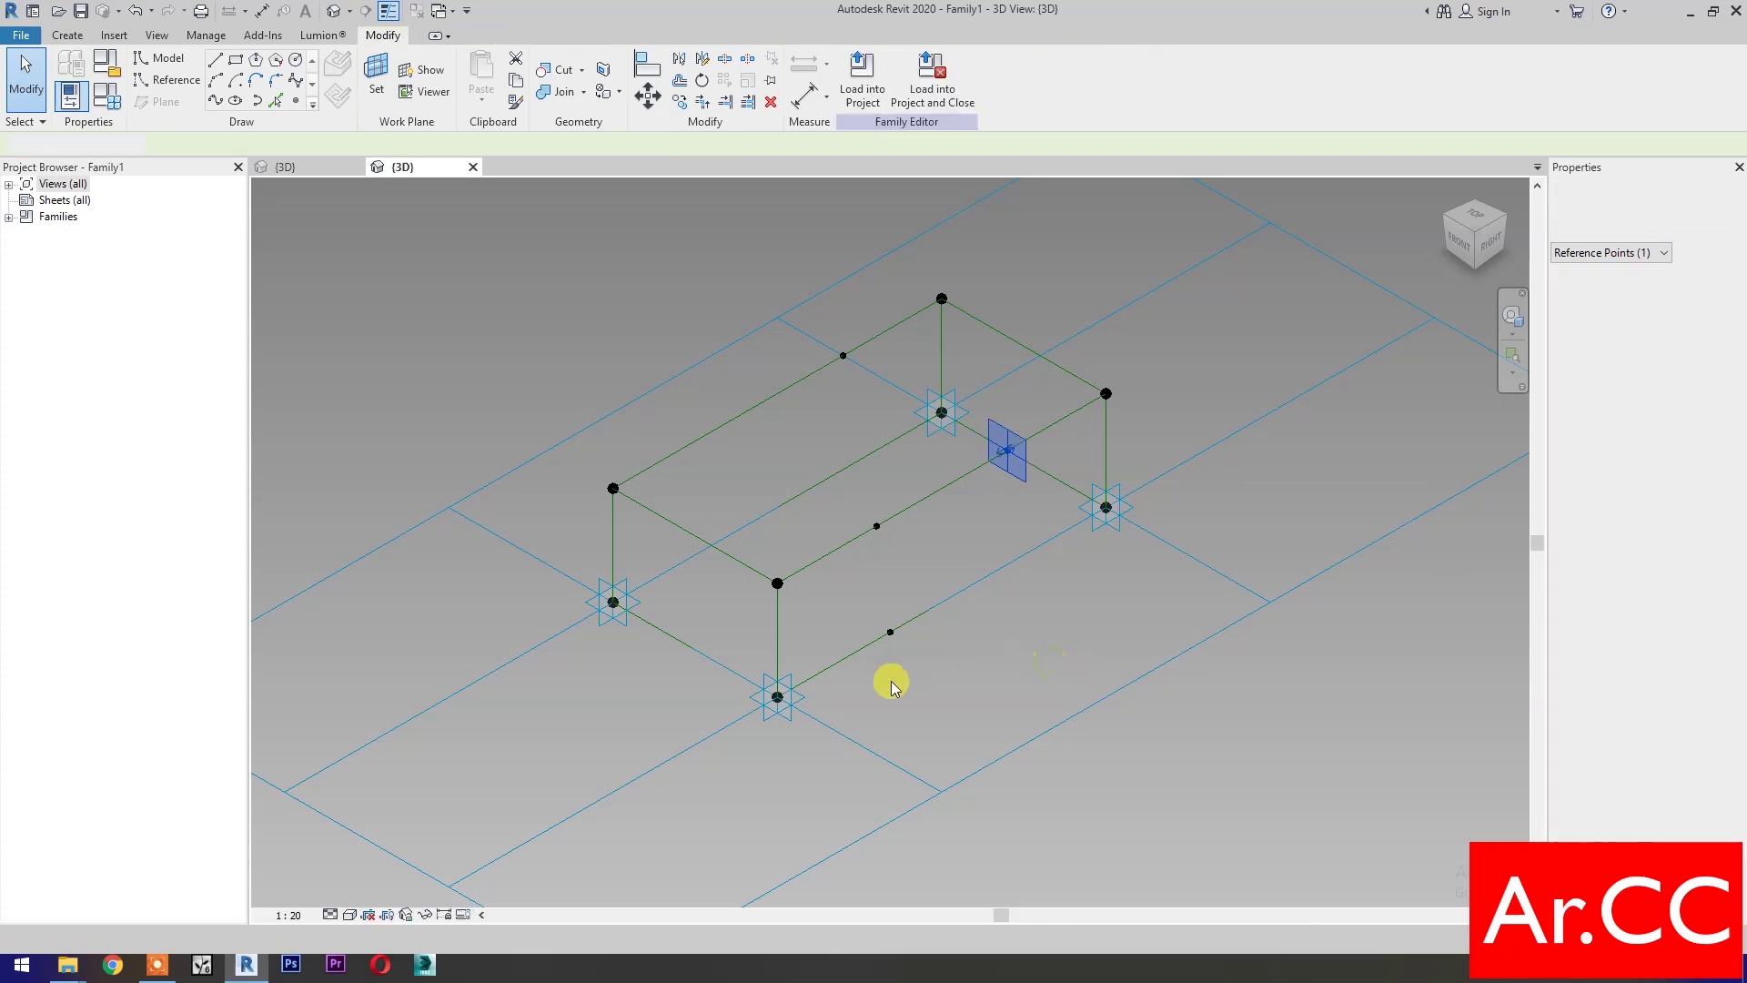
{"action": "left_click", "coordinate": [861, 693]}
Set both front-face points' Normalized Curve Parameter to 0.3
{"action": "left_click_drag", "start_coordinate": [861, 694], "coordinate": [896, 491]}
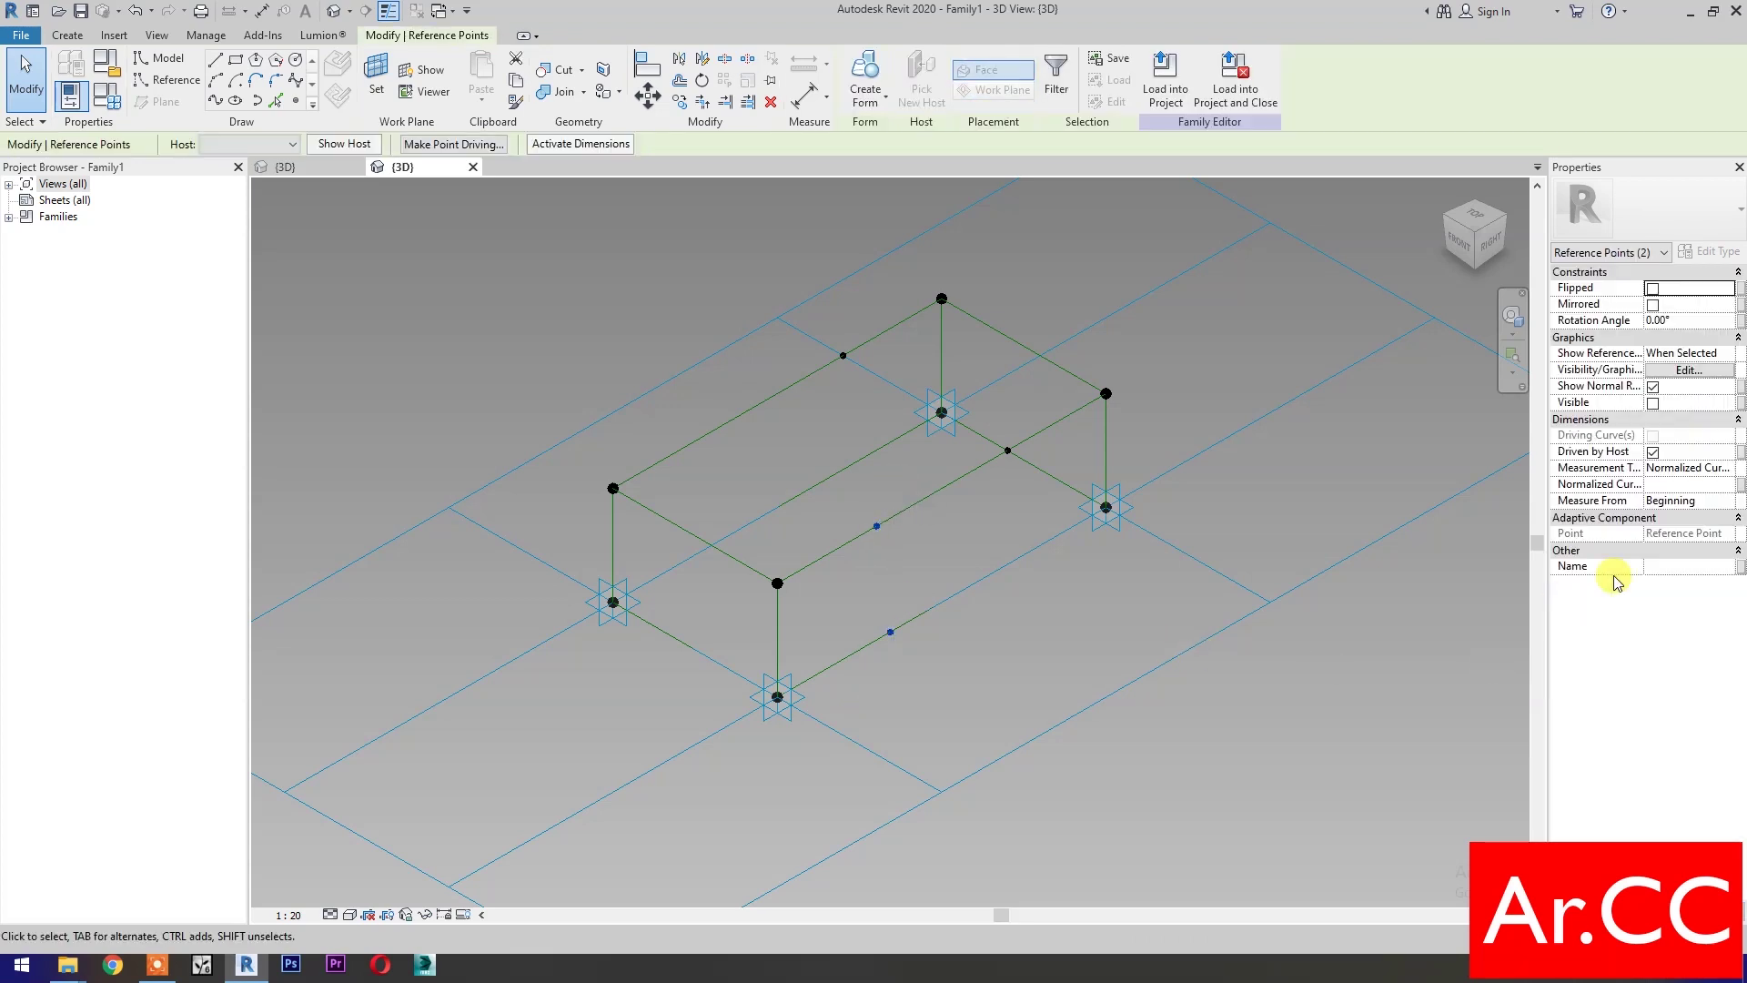
{"action": "left_click", "coordinate": [1673, 483]}
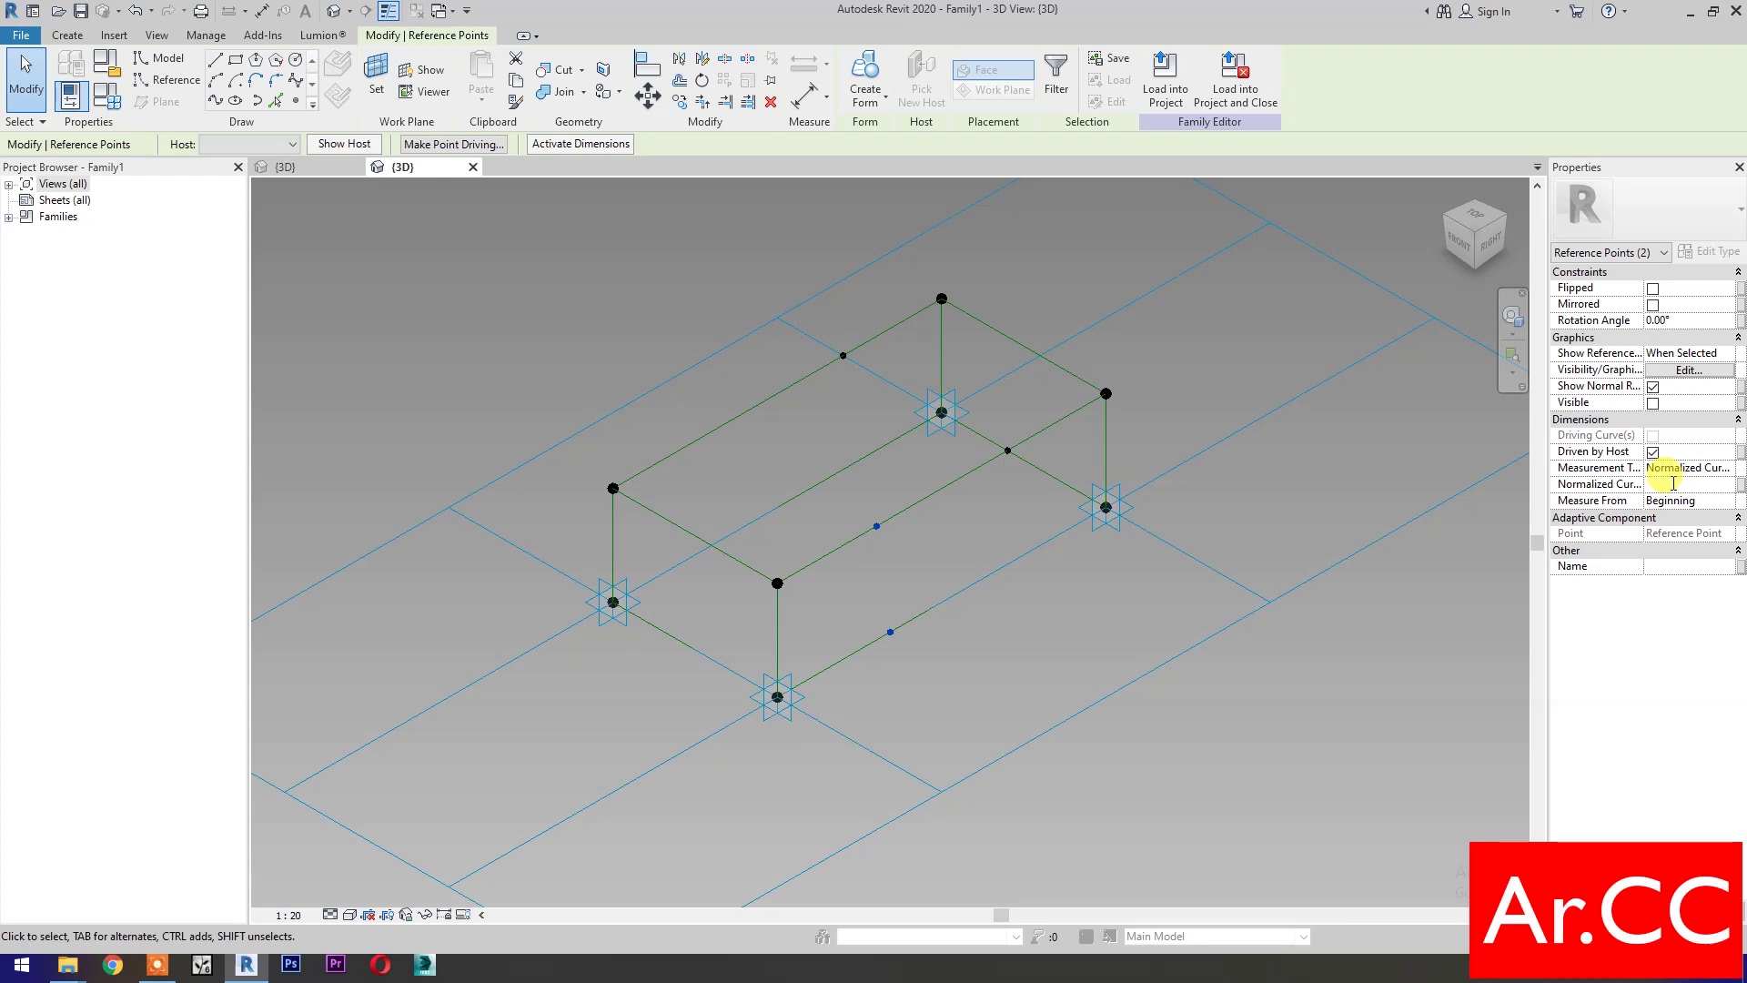
{"action": "type", "text": ".3"}
{"action": "key", "text": "Return"}
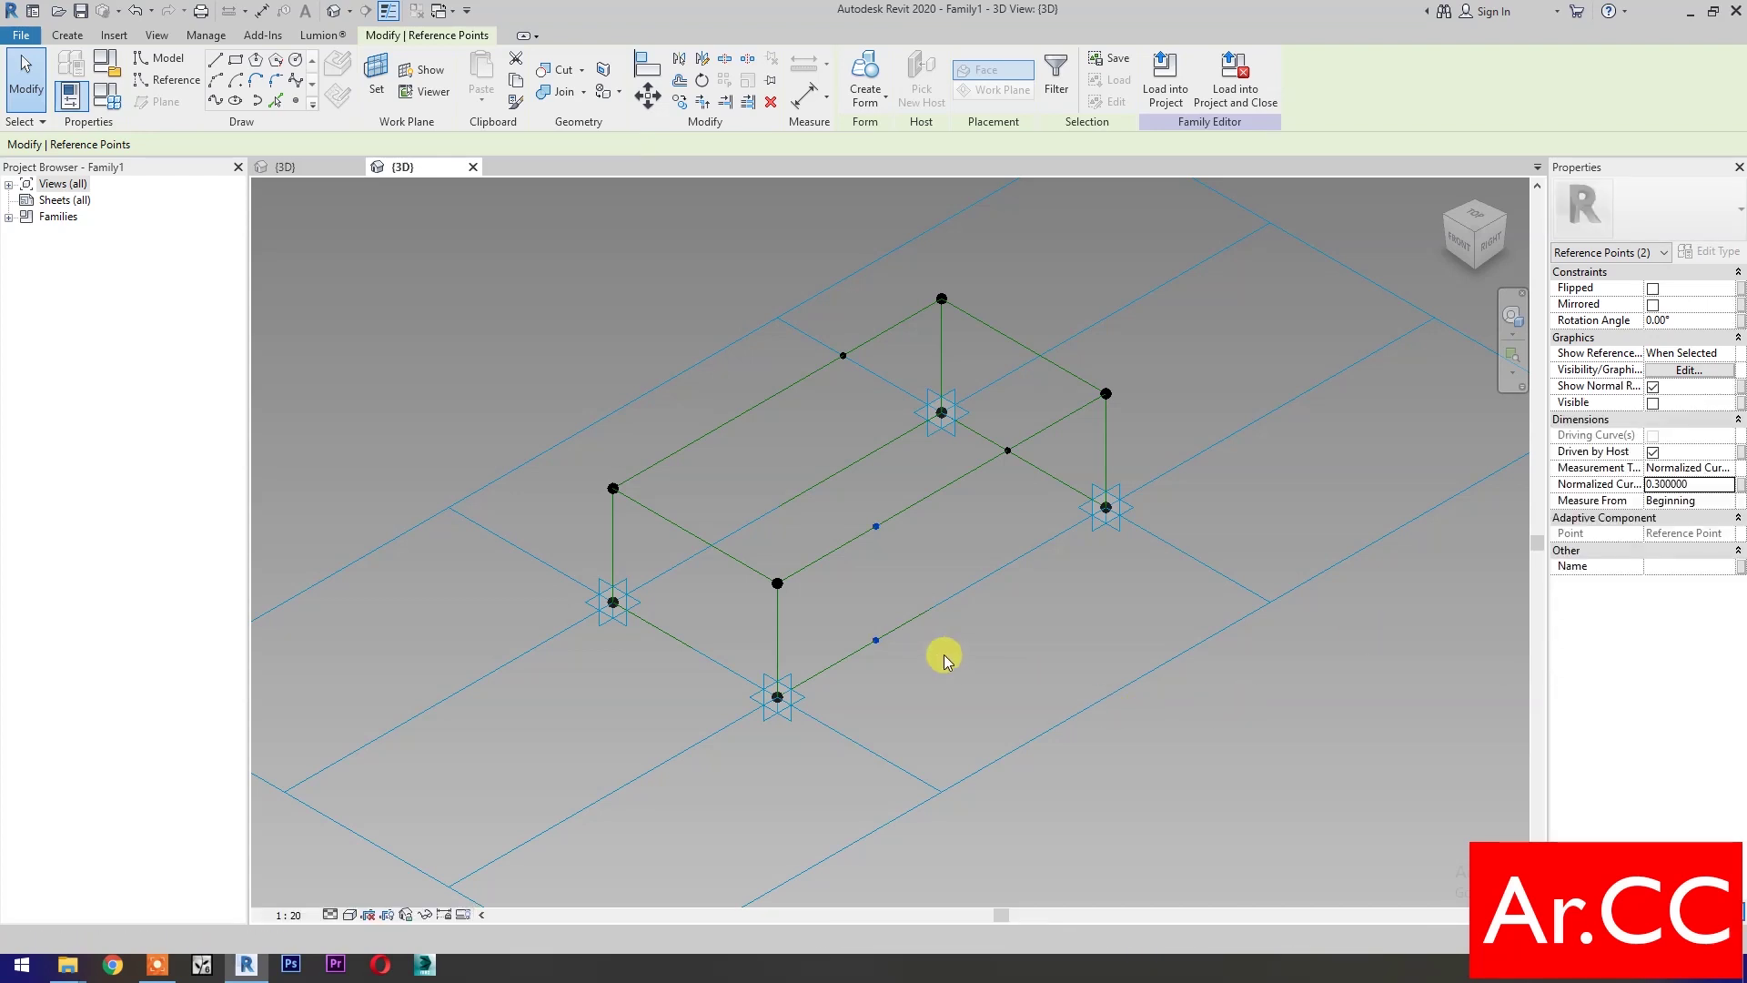
{"action": "left_click", "coordinate": [943, 654]}
{"action": "left_click_drag", "start_coordinate": [852, 689], "coordinate": [916, 483]}
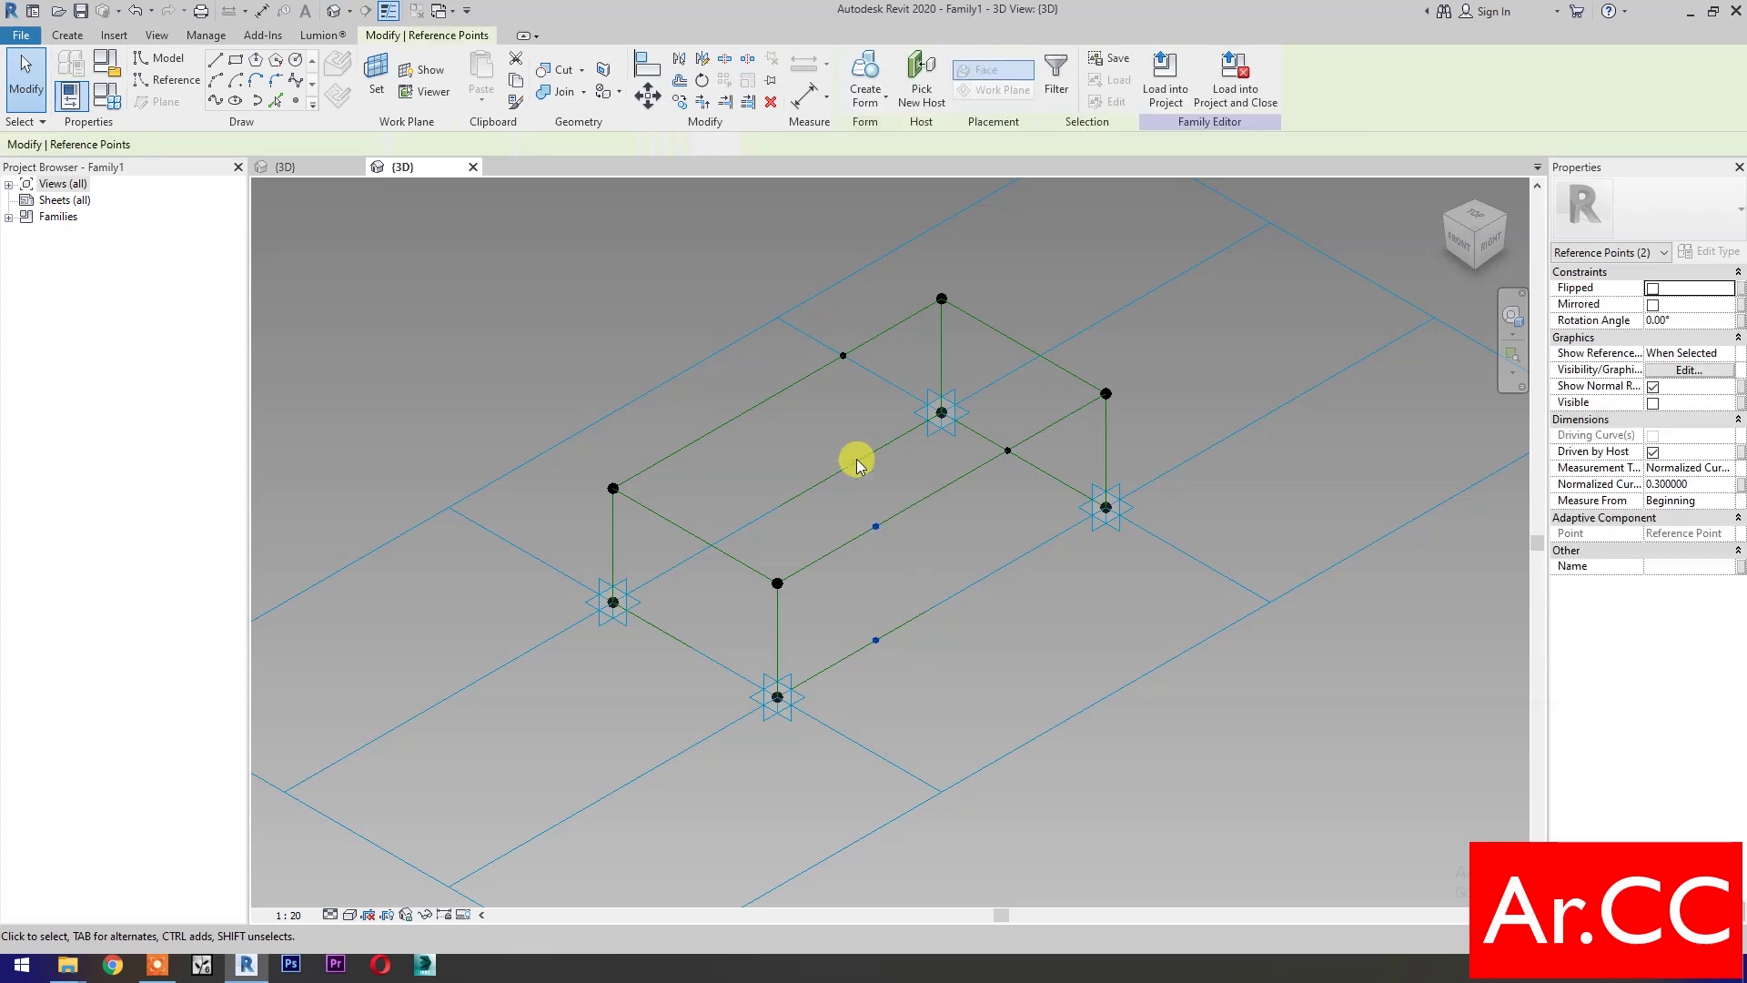
Join the two front points with a 12-long vertical reference line
{"action": "left_click", "coordinate": [215, 102]}
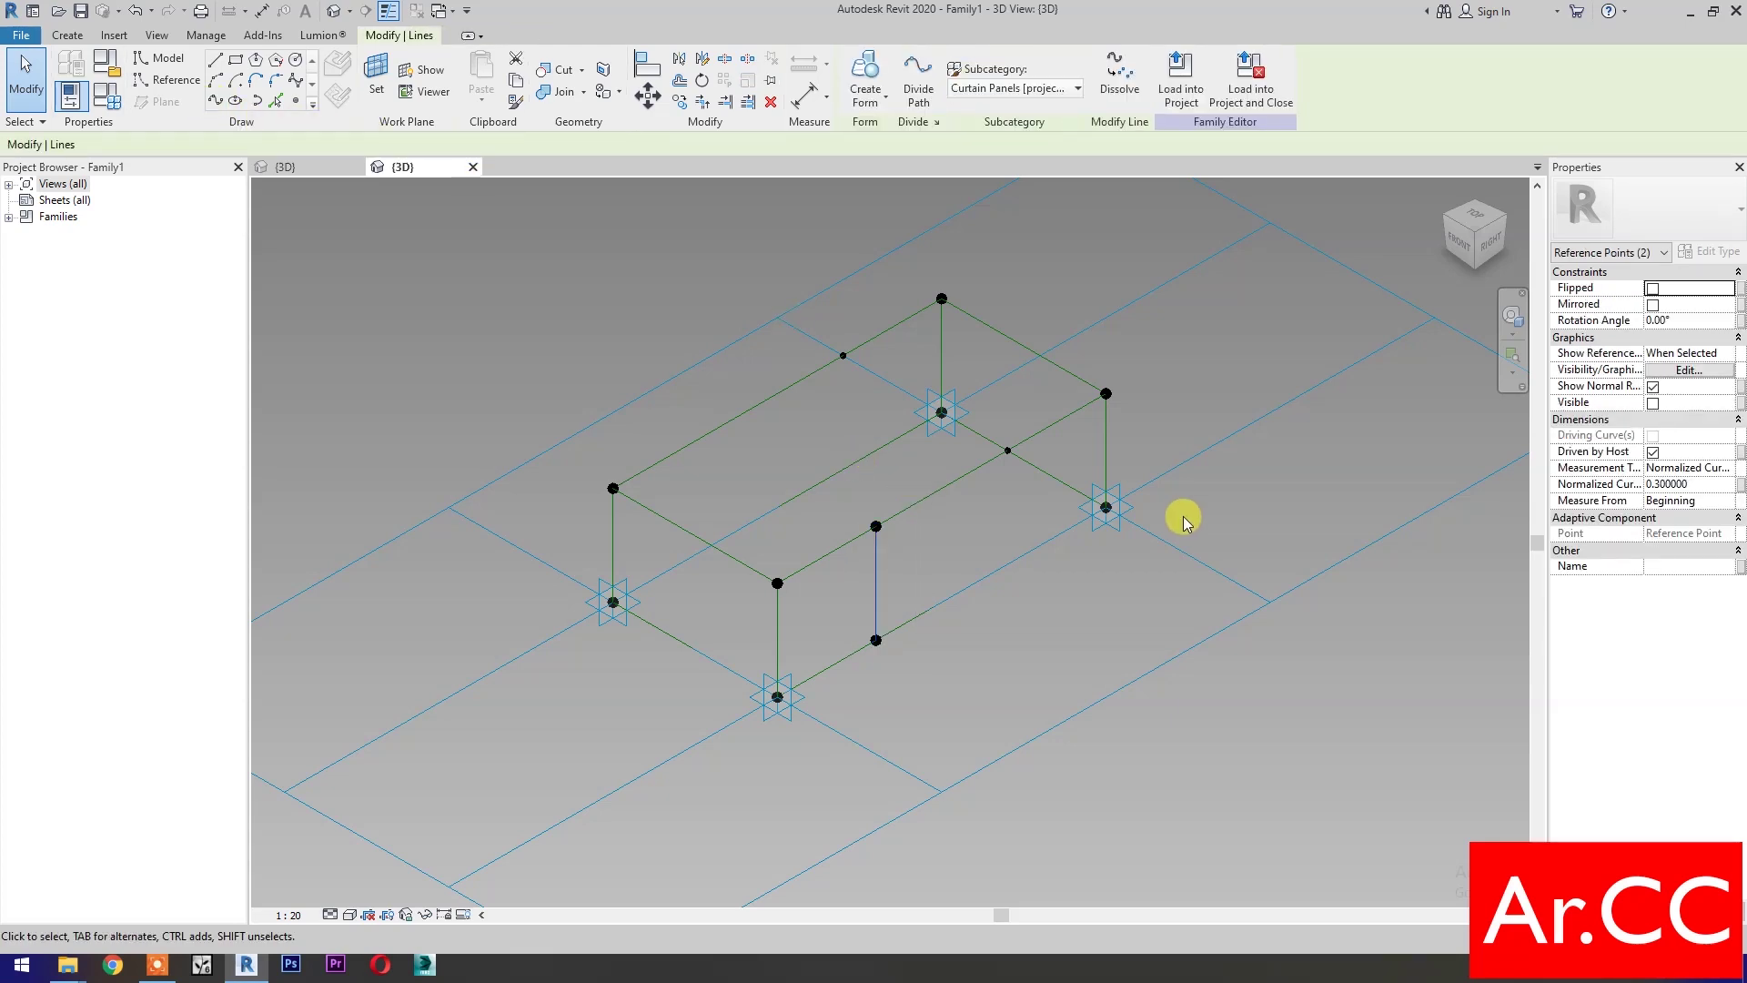
{"action": "left_click", "coordinate": [1653, 422]}
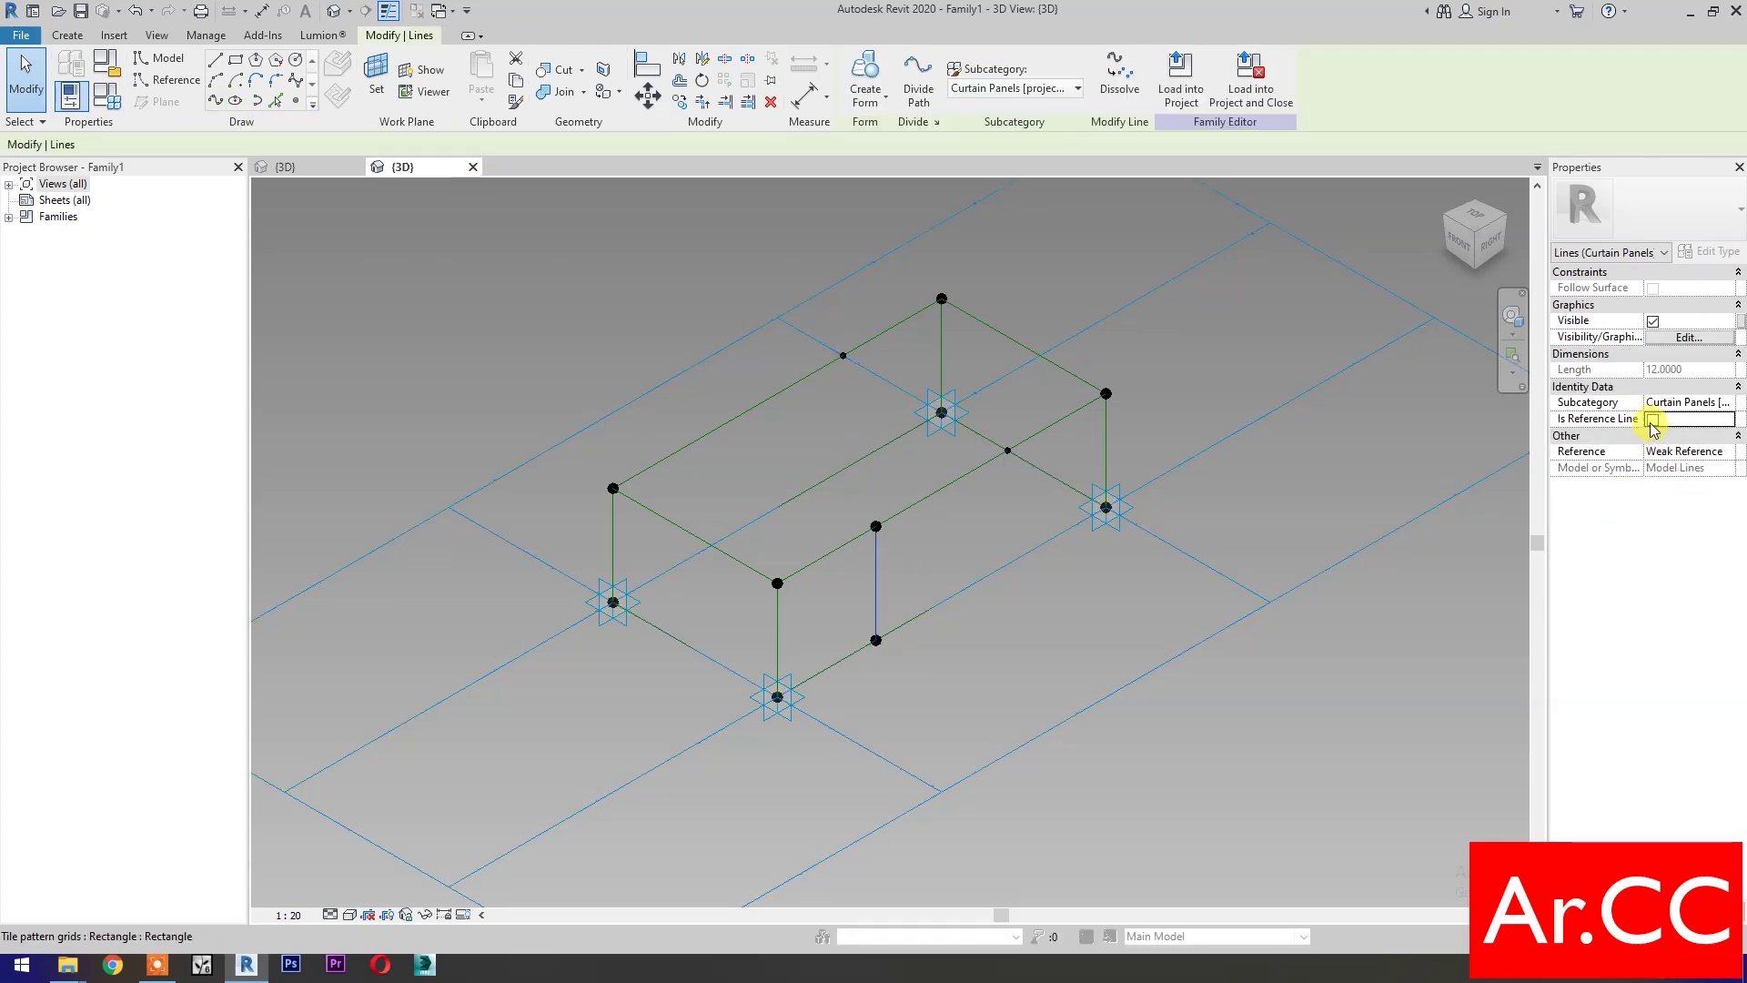
{"action": "left_click", "coordinate": [1651, 420]}
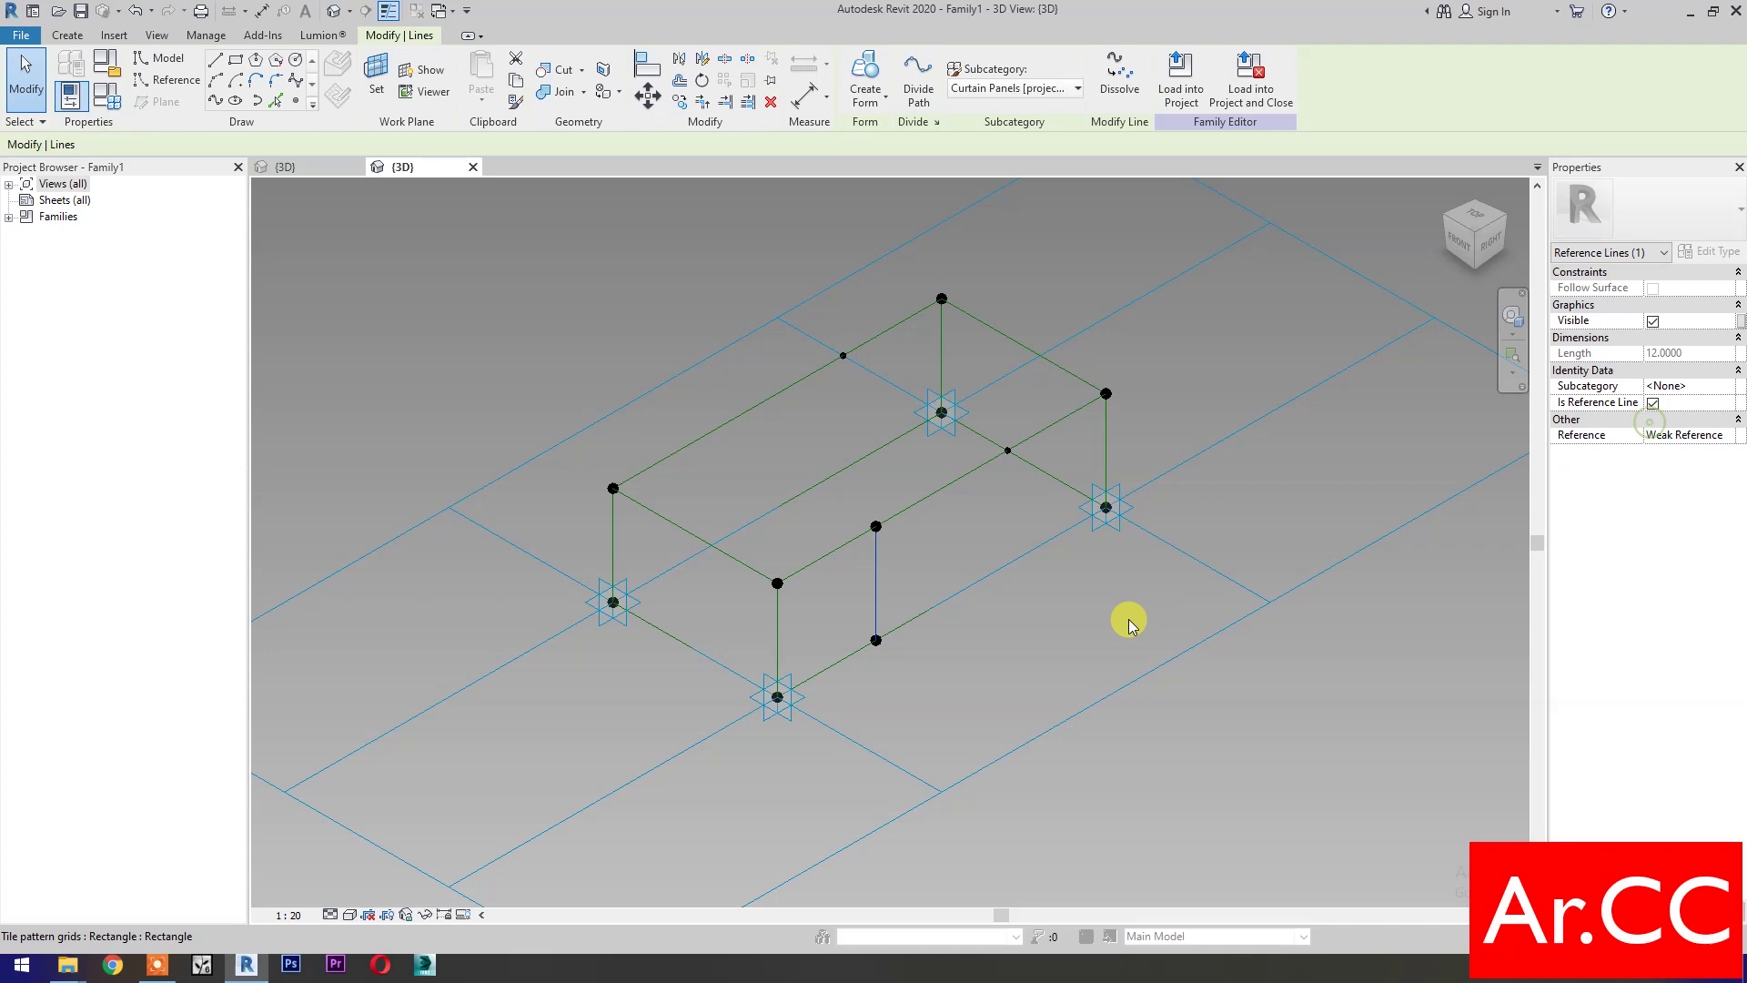
{"action": "left_click", "coordinate": [1079, 619]}
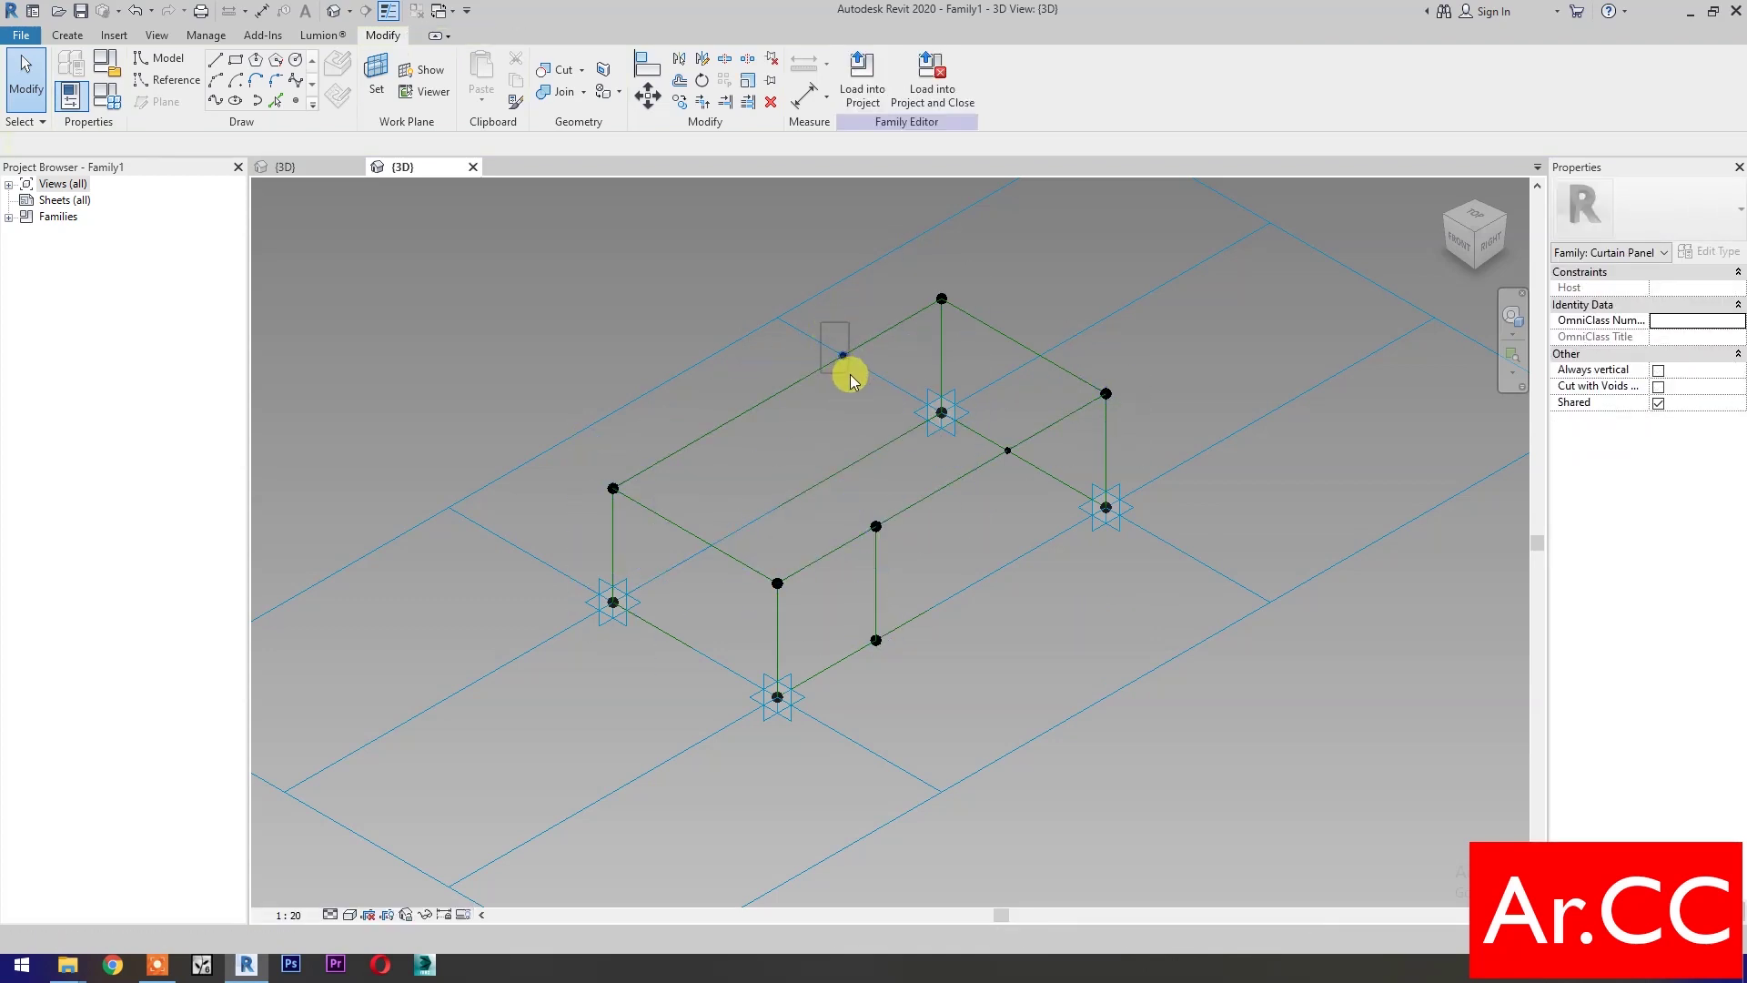
Join the two top points with a 20-long reference line
{"action": "left_click", "coordinate": [1007, 451]}
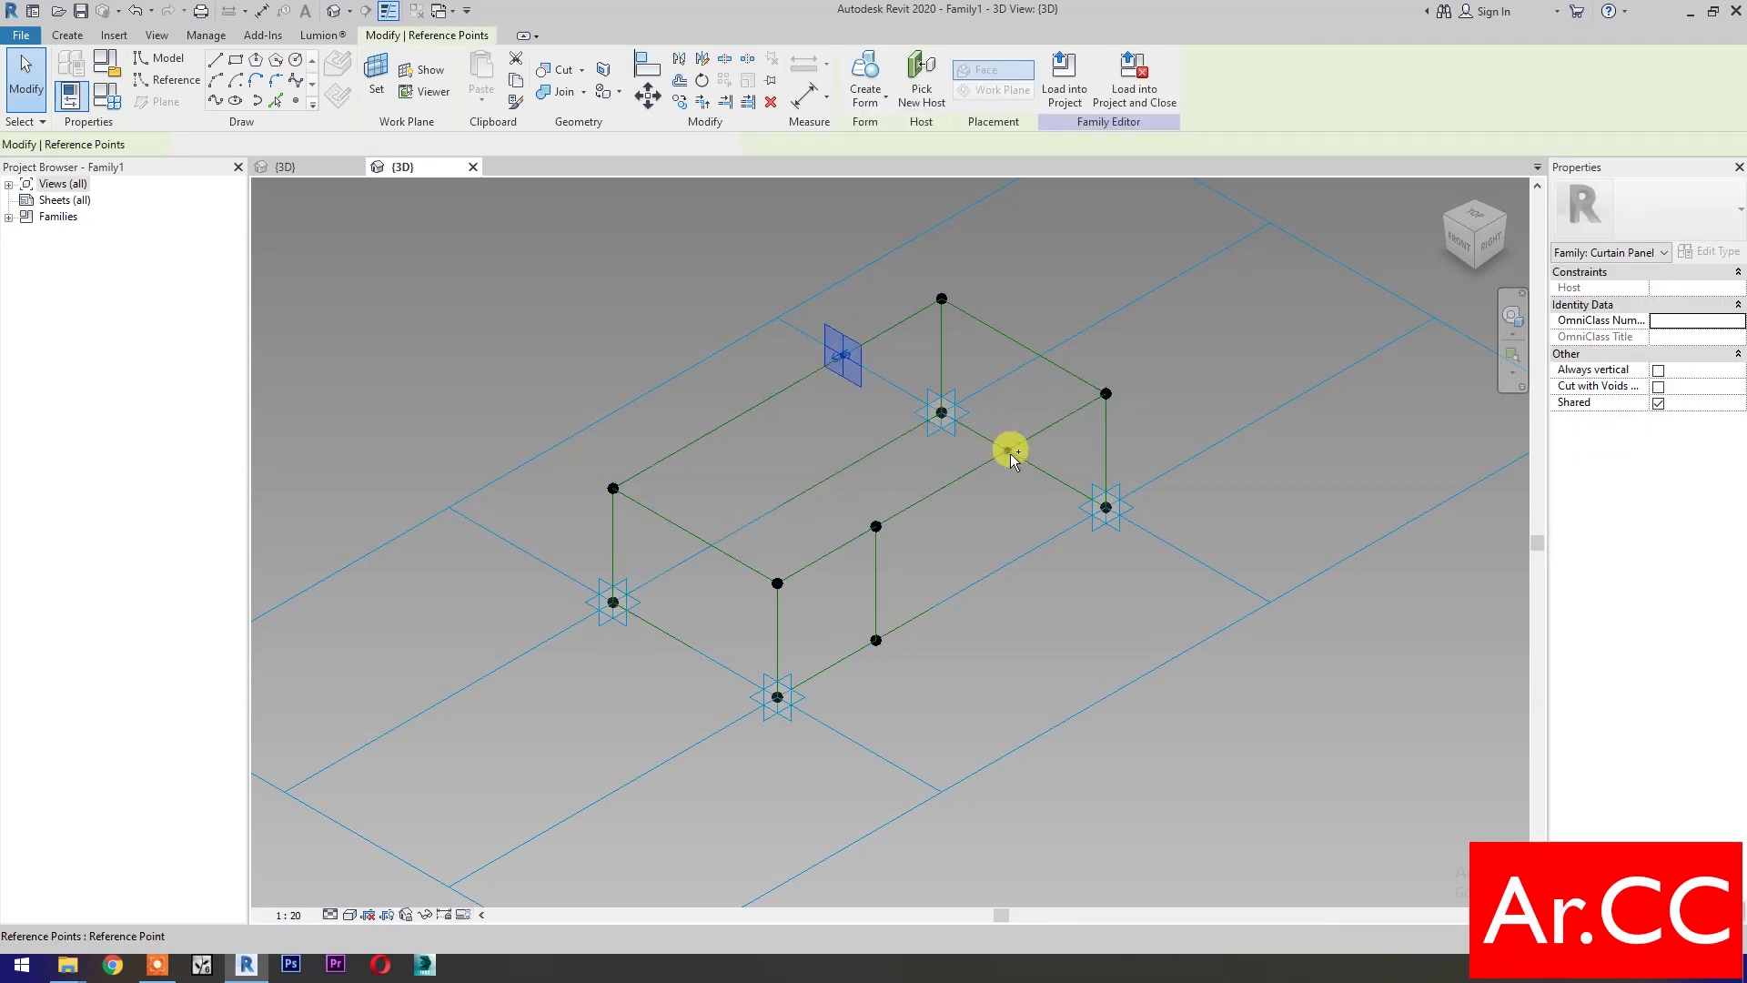
{"action": "left_click", "coordinate": [878, 624], "text": "ctrl"}
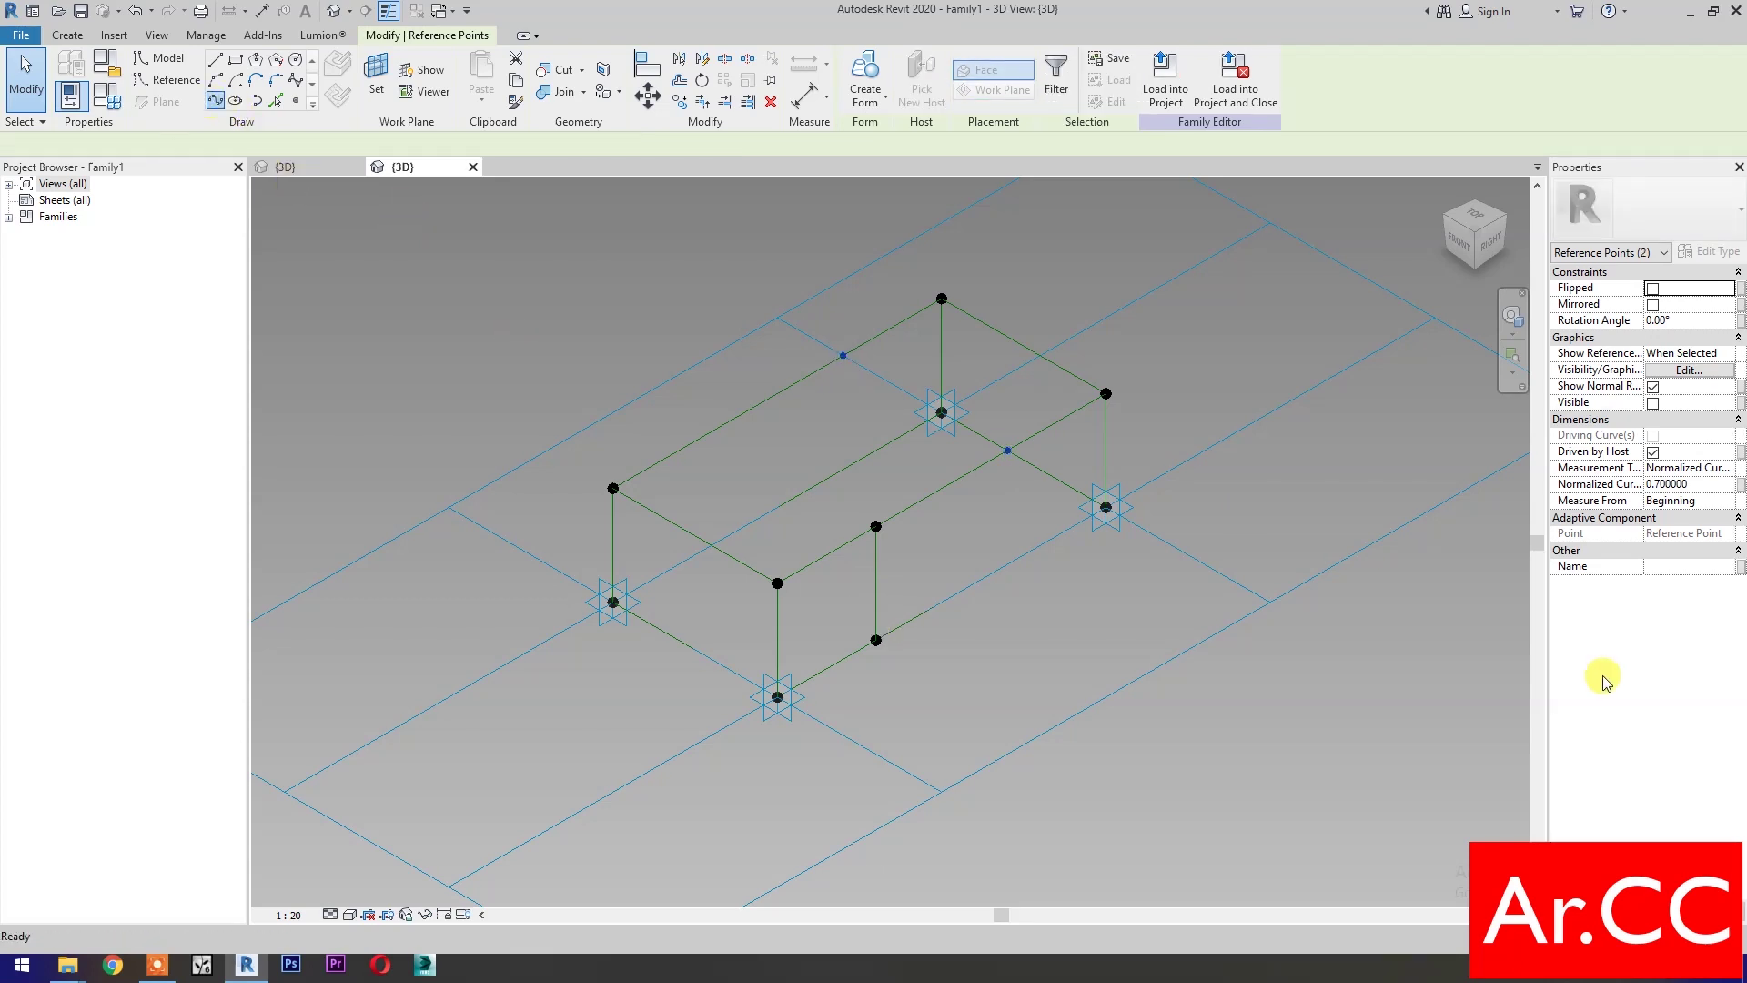
{"action": "left_click", "coordinate": [1652, 419]}
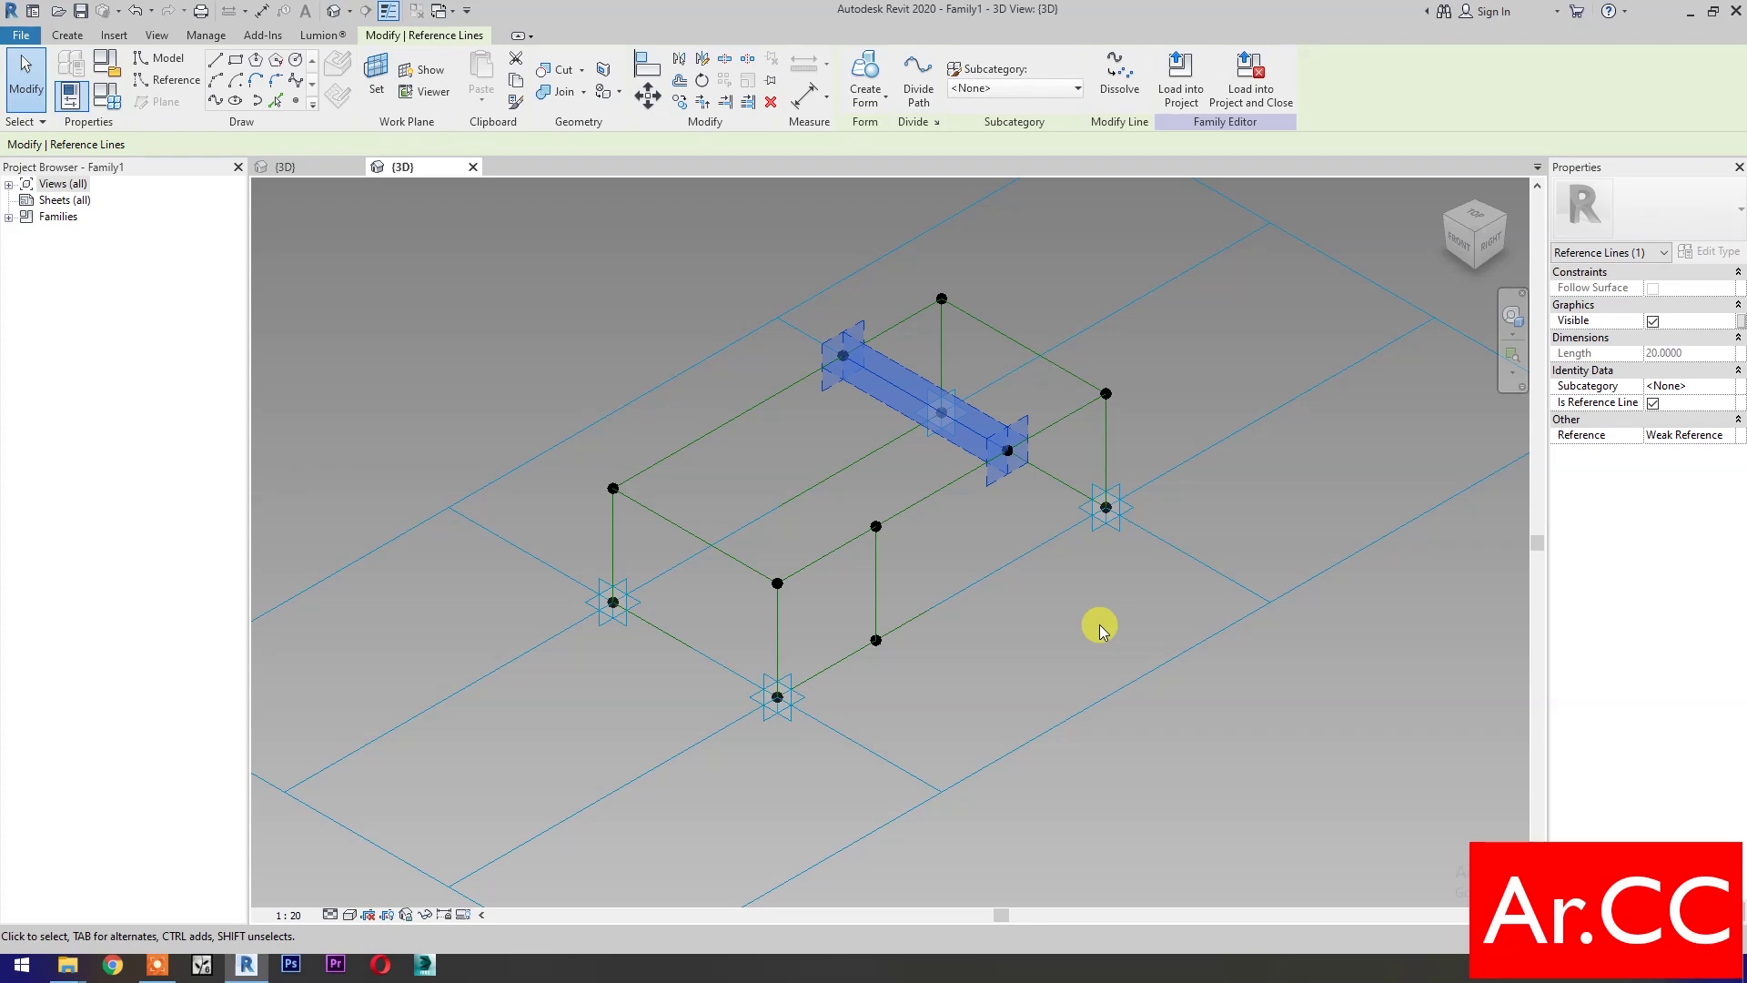
{"action": "left_click", "coordinate": [839, 690]}
{"action": "left_click", "coordinate": [876, 640]}
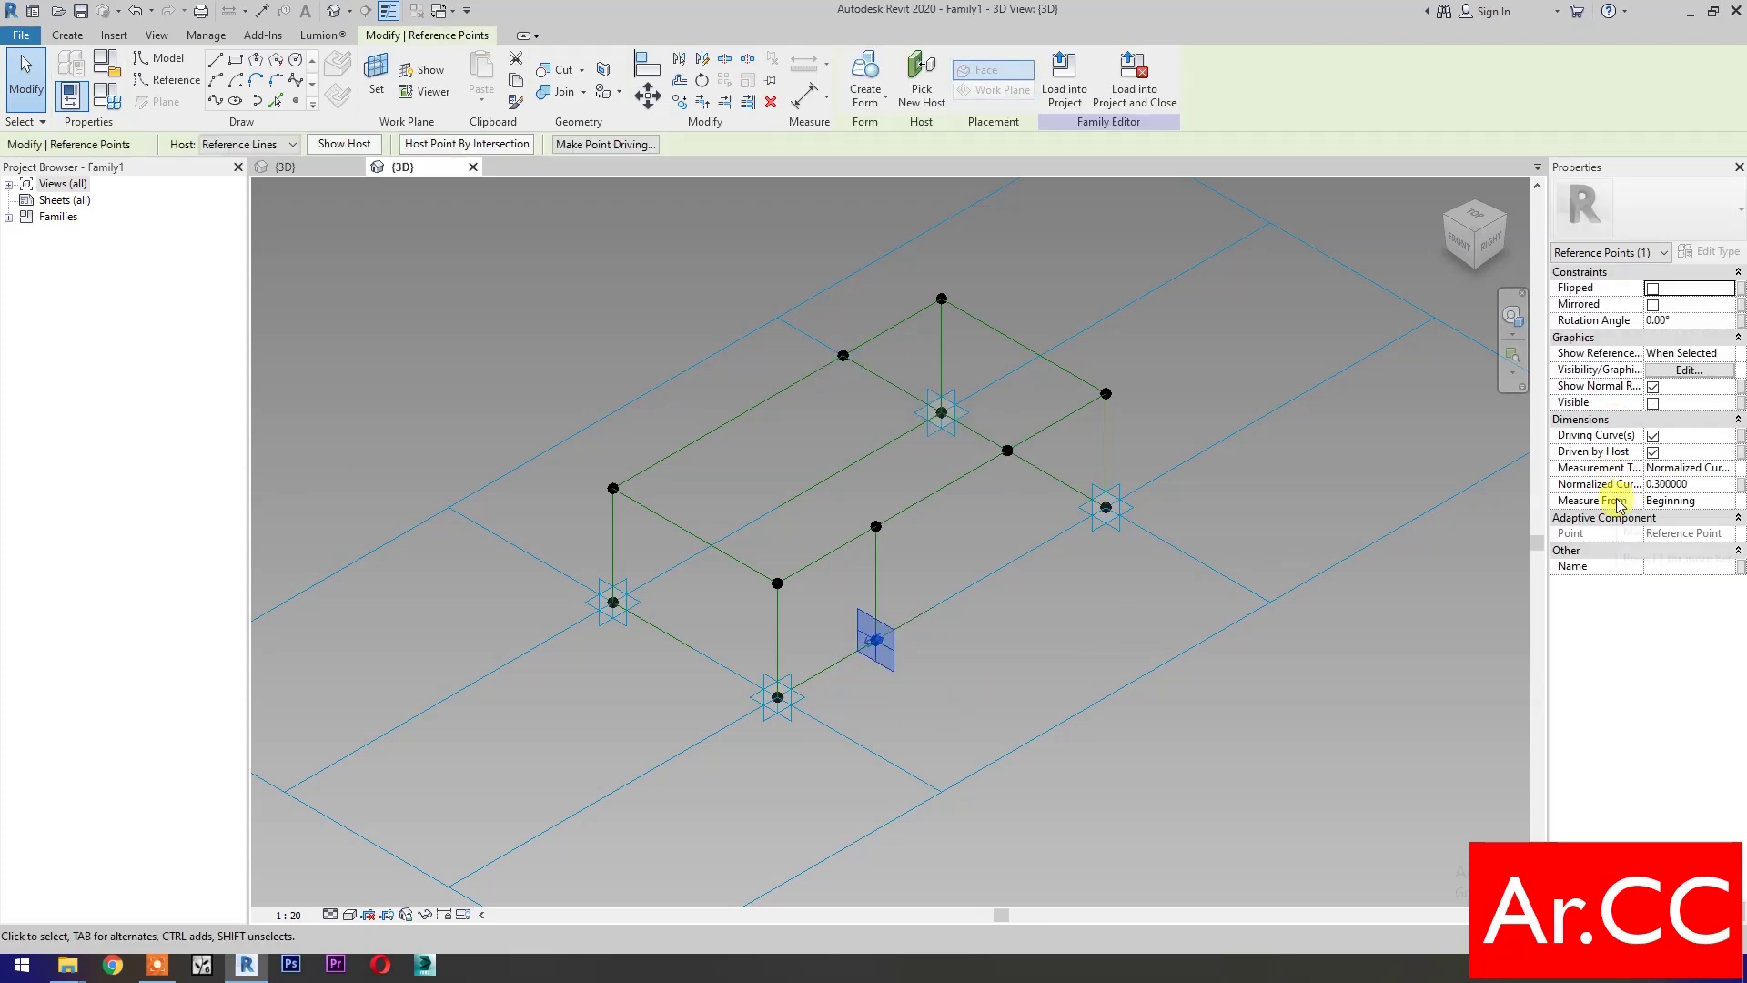
Link both front points' Normalized Curve Parameter to a new NCP1 family parameter
{"action": "left_click", "coordinate": [1740, 484]}
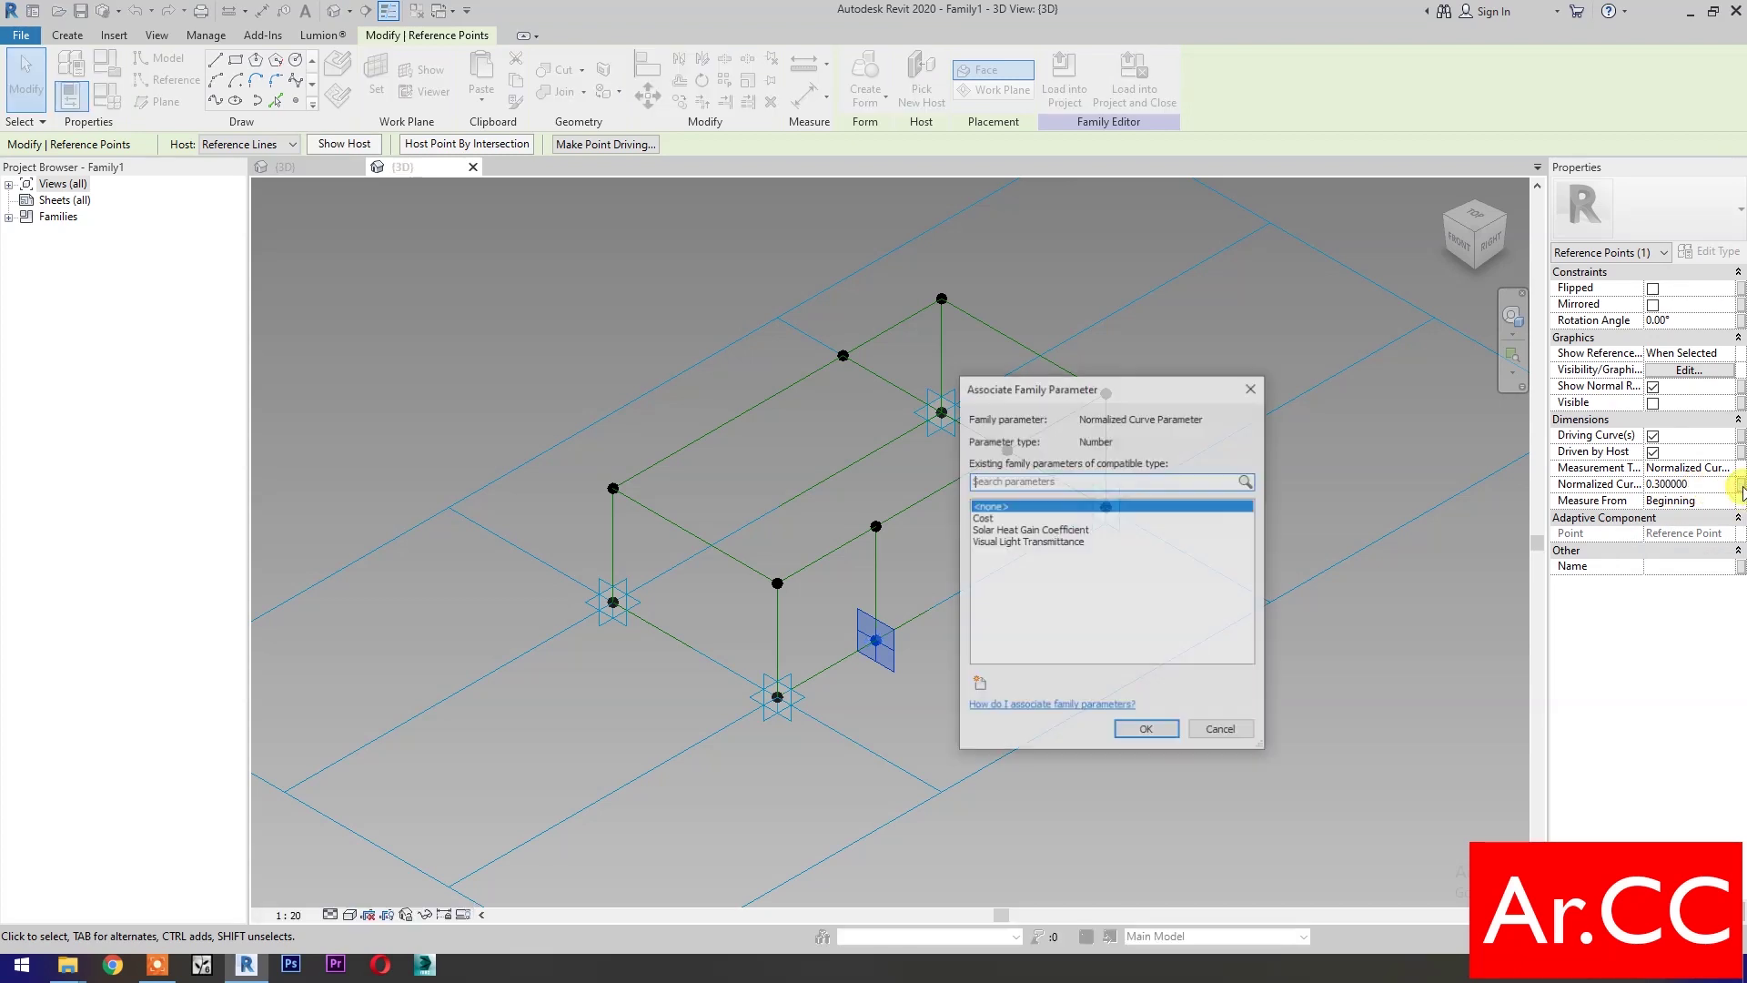
{"action": "left_click", "coordinate": [978, 684]}
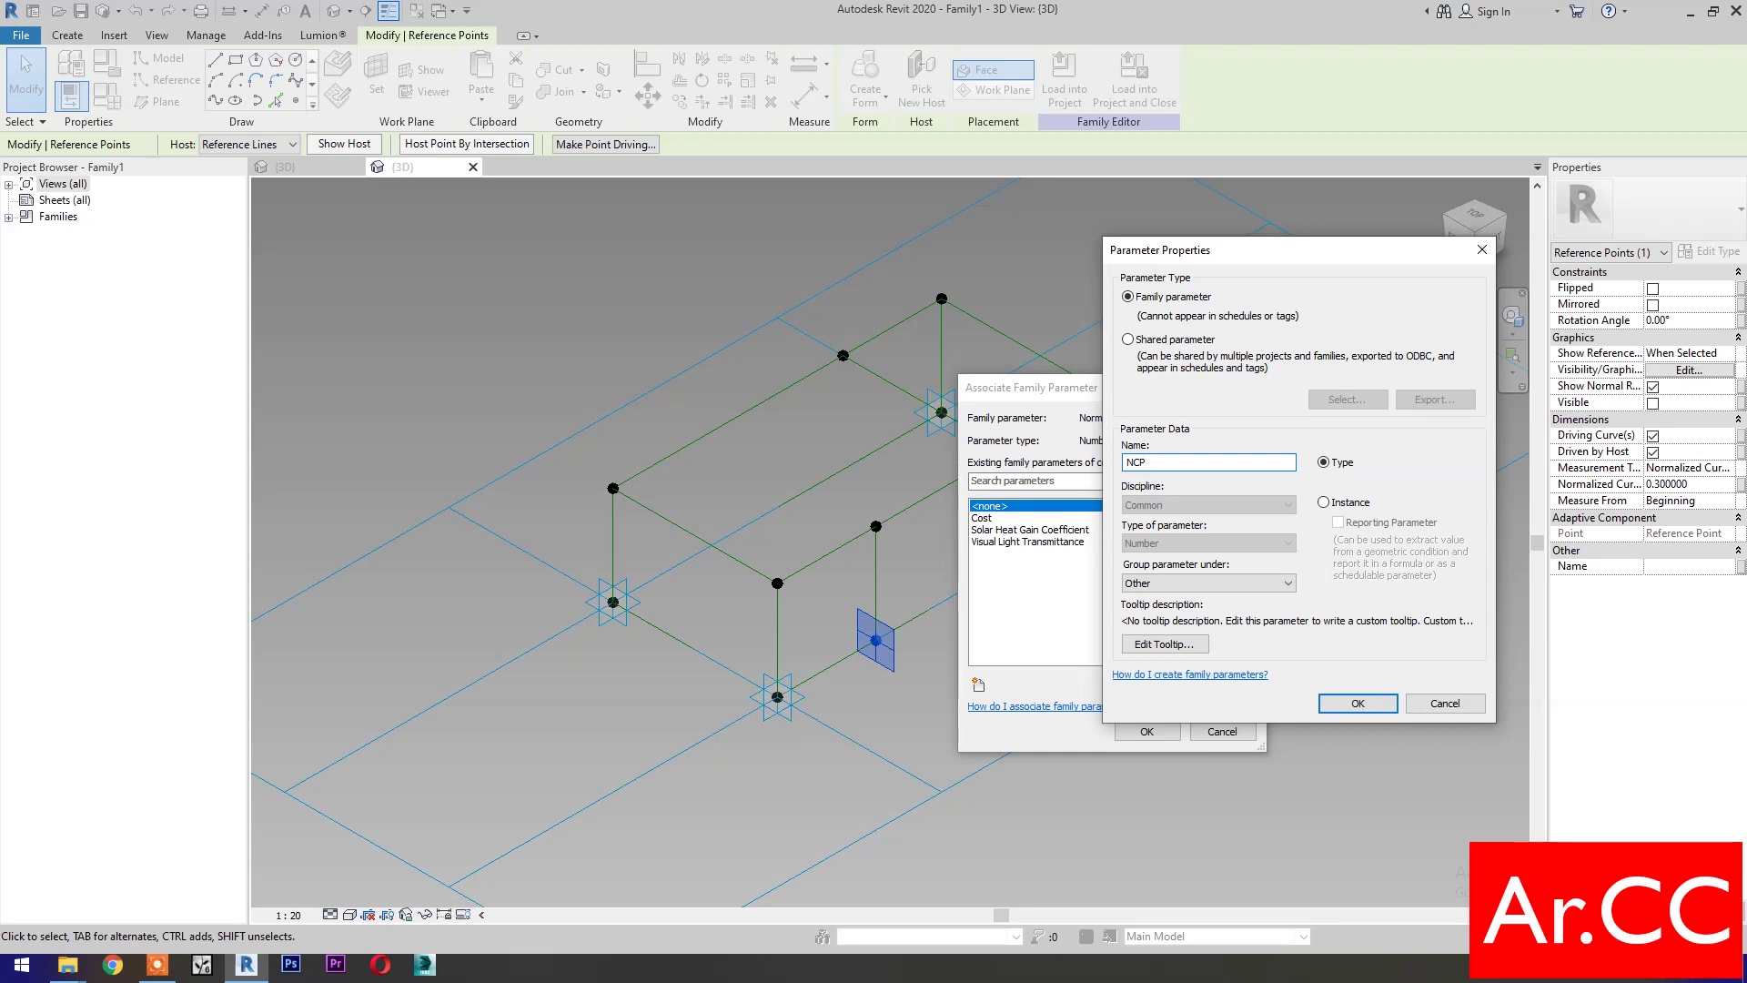
{"action": "left_click", "coordinate": [1357, 704]}
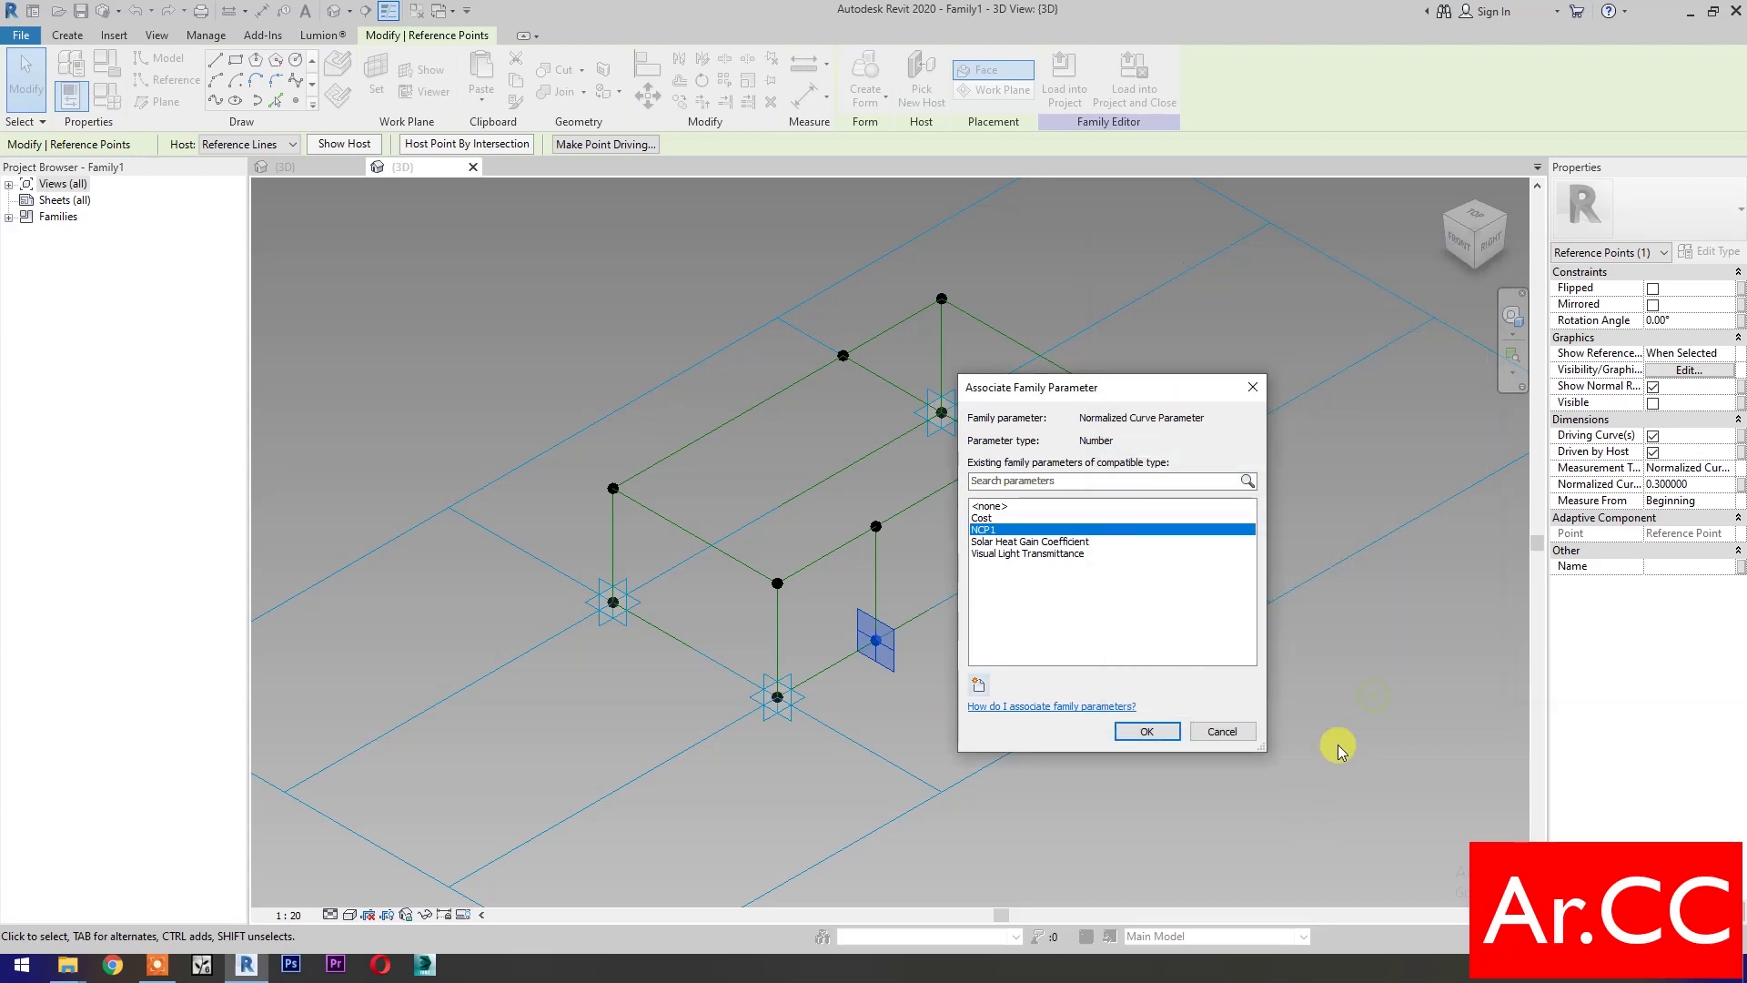
{"action": "left_click", "coordinate": [1144, 734]}
{"action": "key", "text": "Escape"}
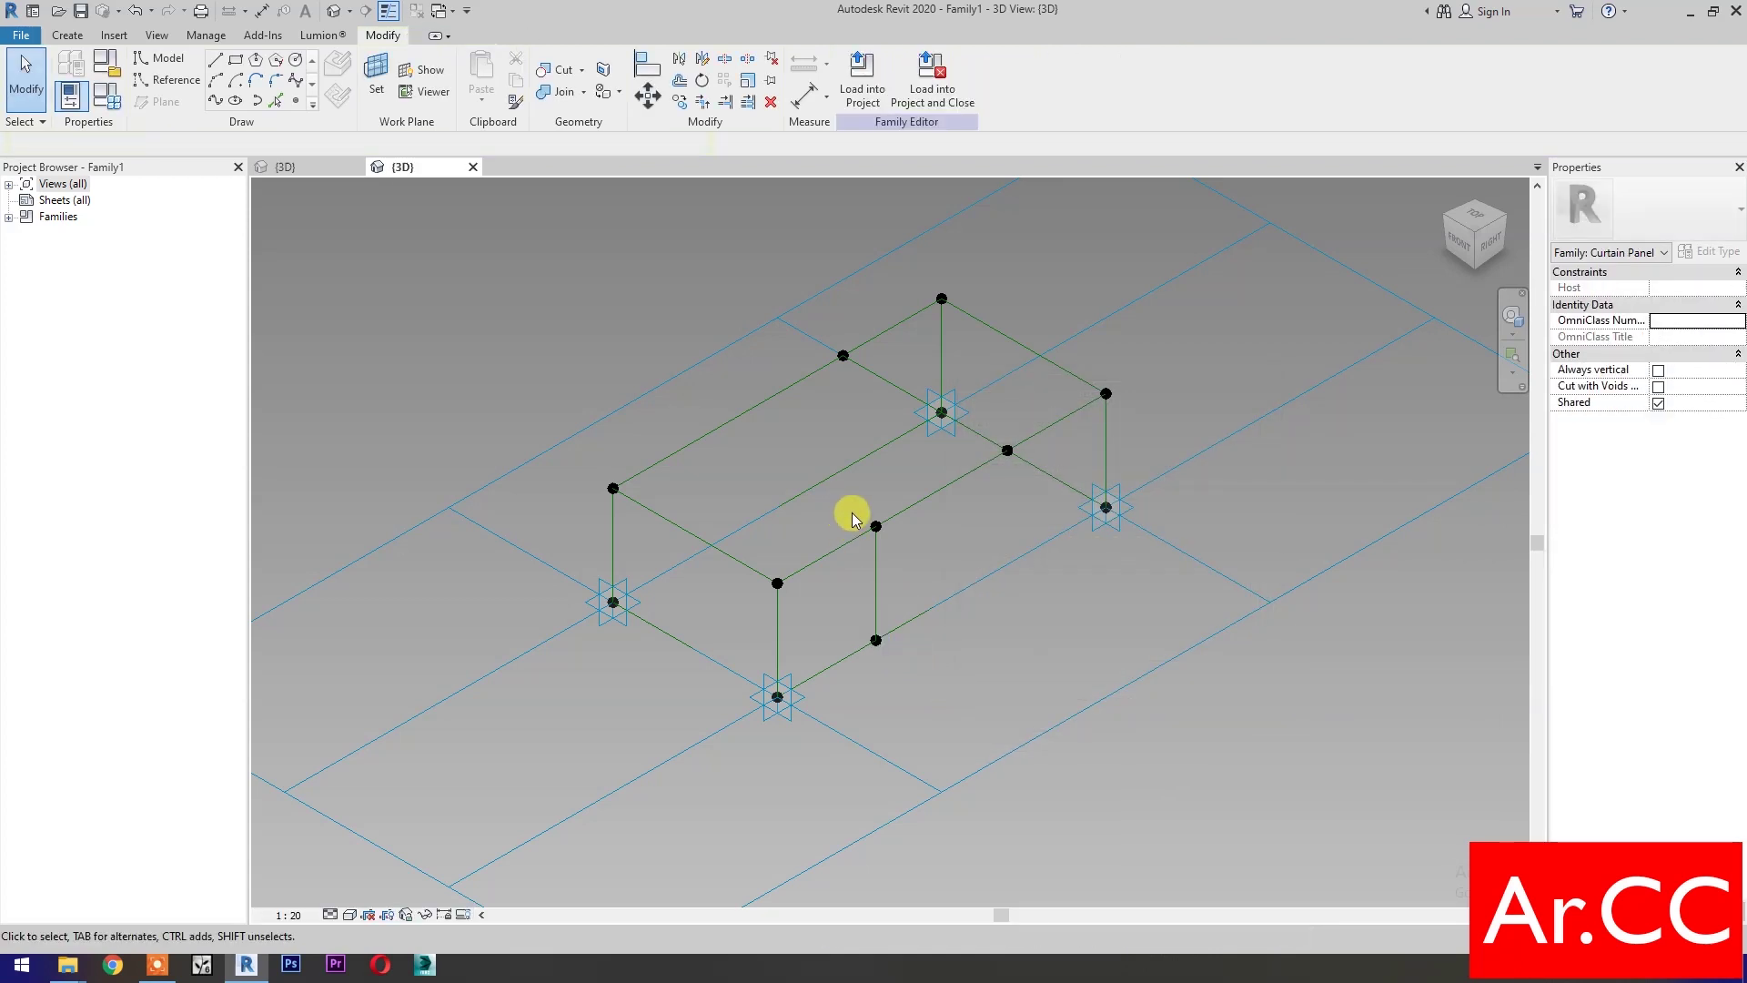
{"action": "left_click", "coordinate": [875, 528]}
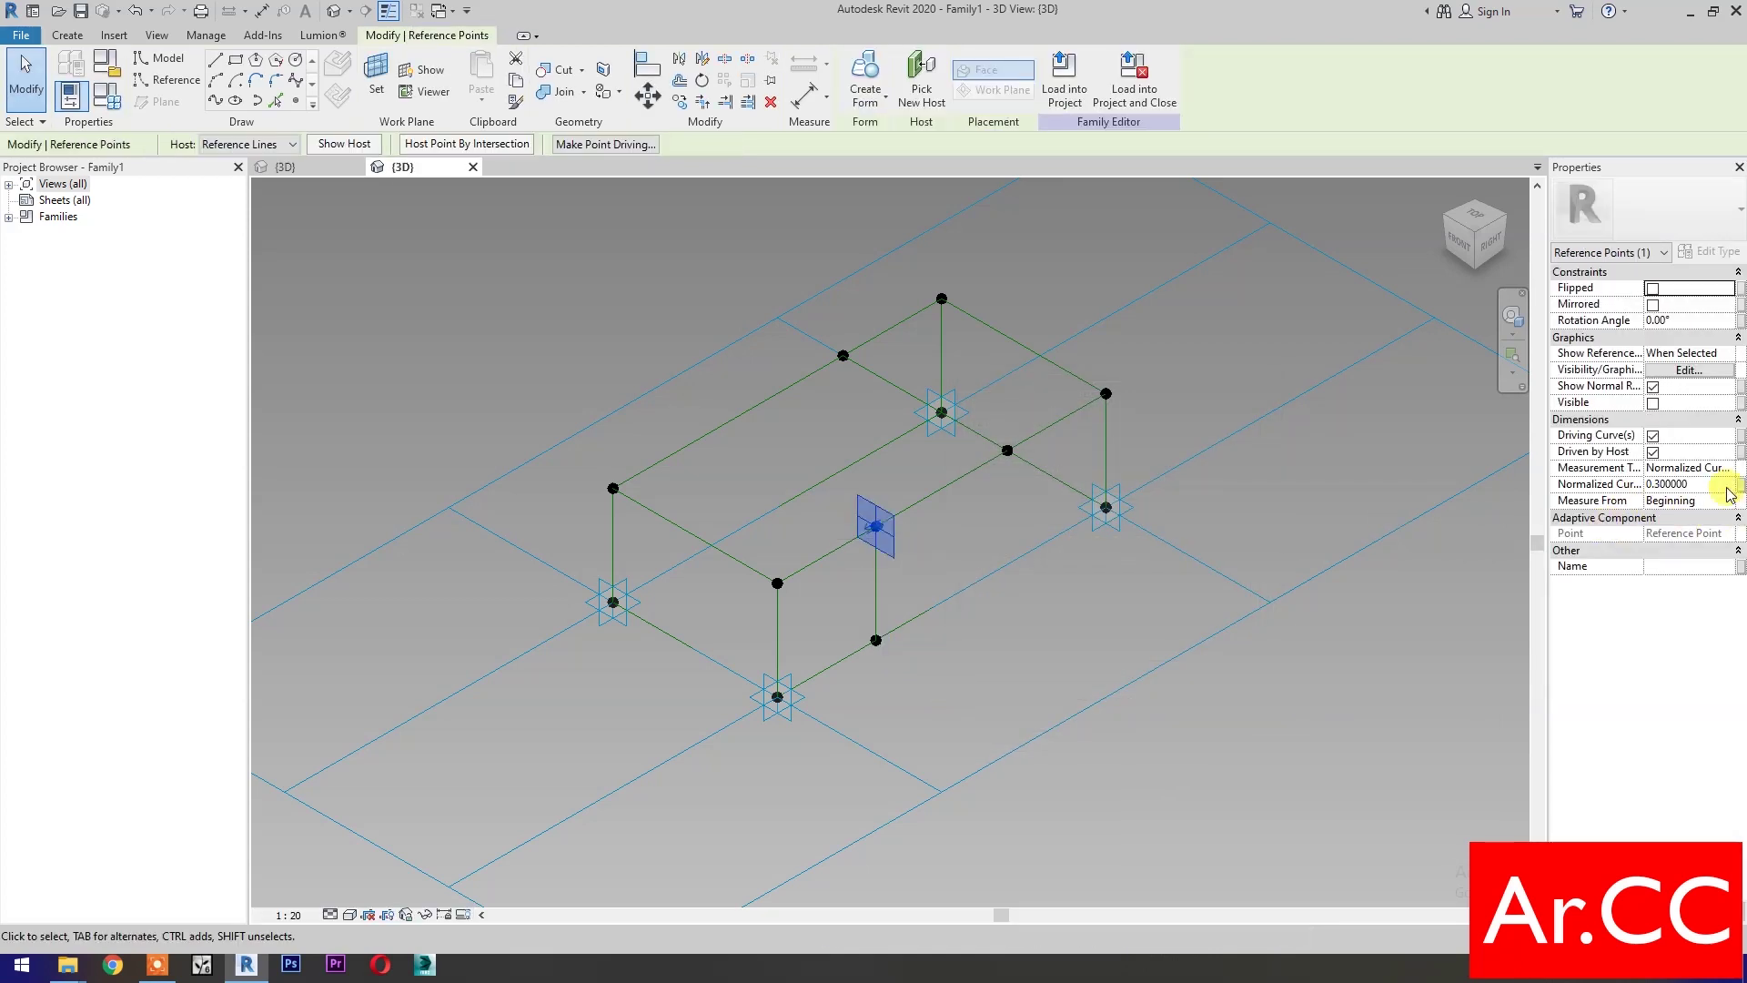
{"action": "left_click", "coordinate": [1739, 486]}
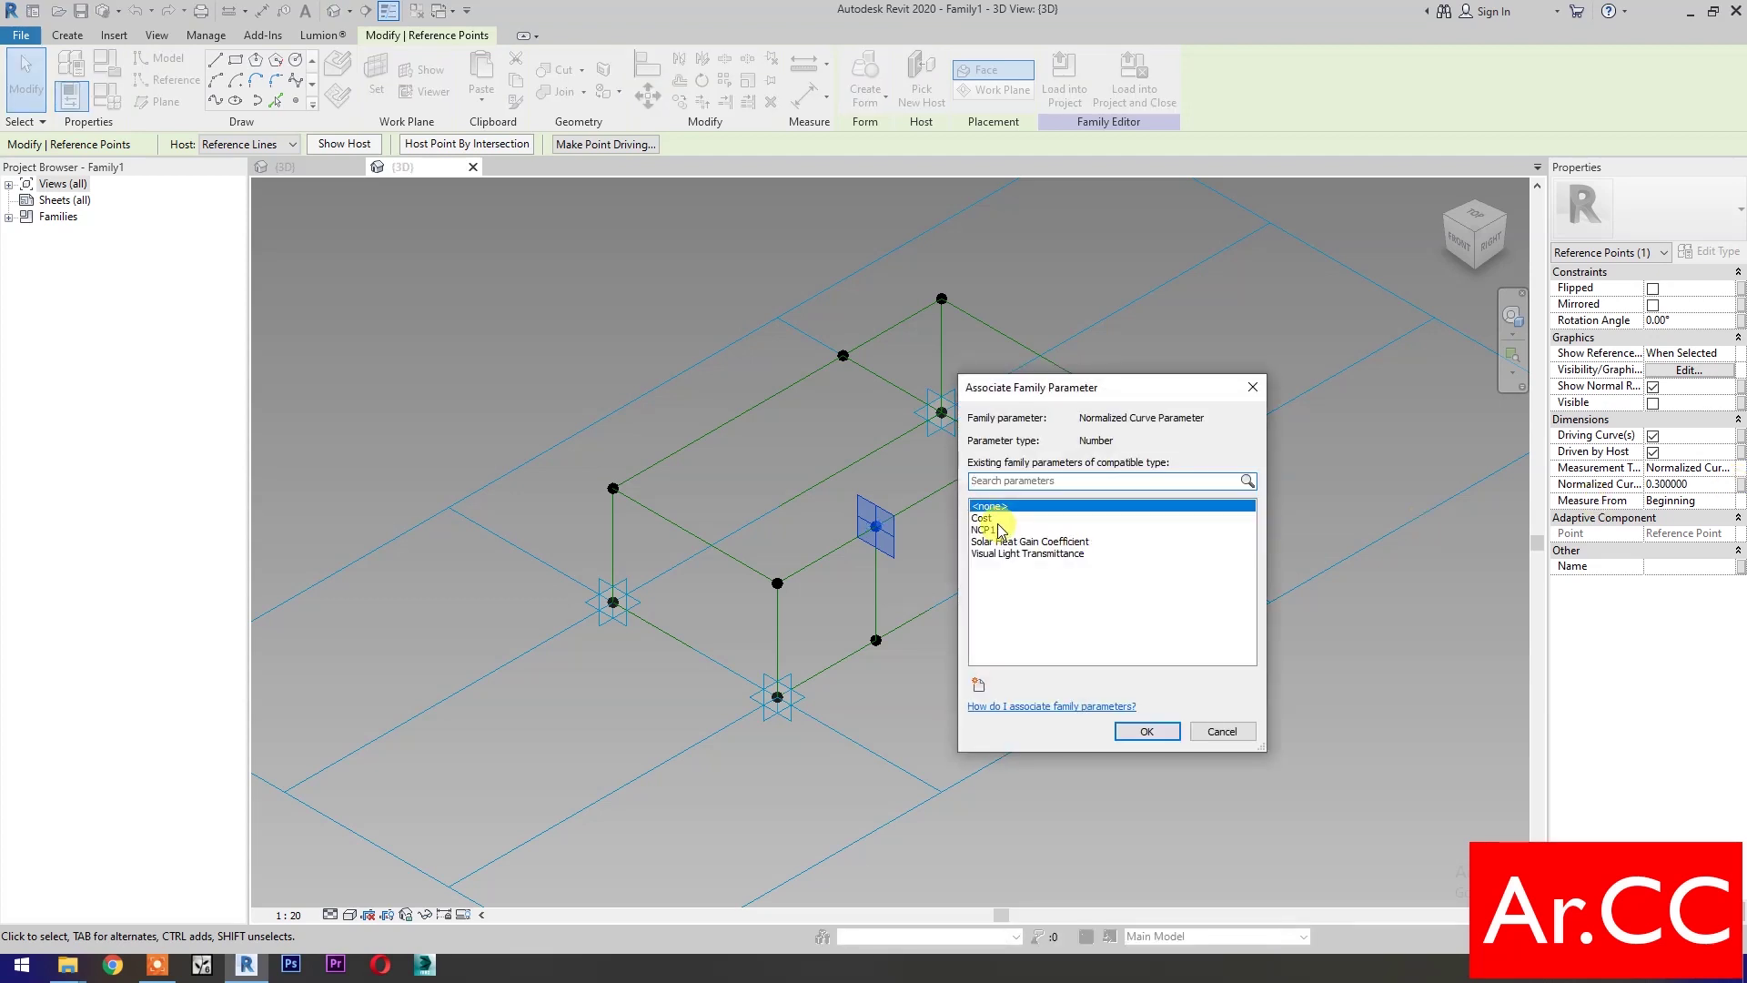
{"action": "left_click", "coordinate": [986, 532]}
{"action": "left_click", "coordinate": [1144, 732]}
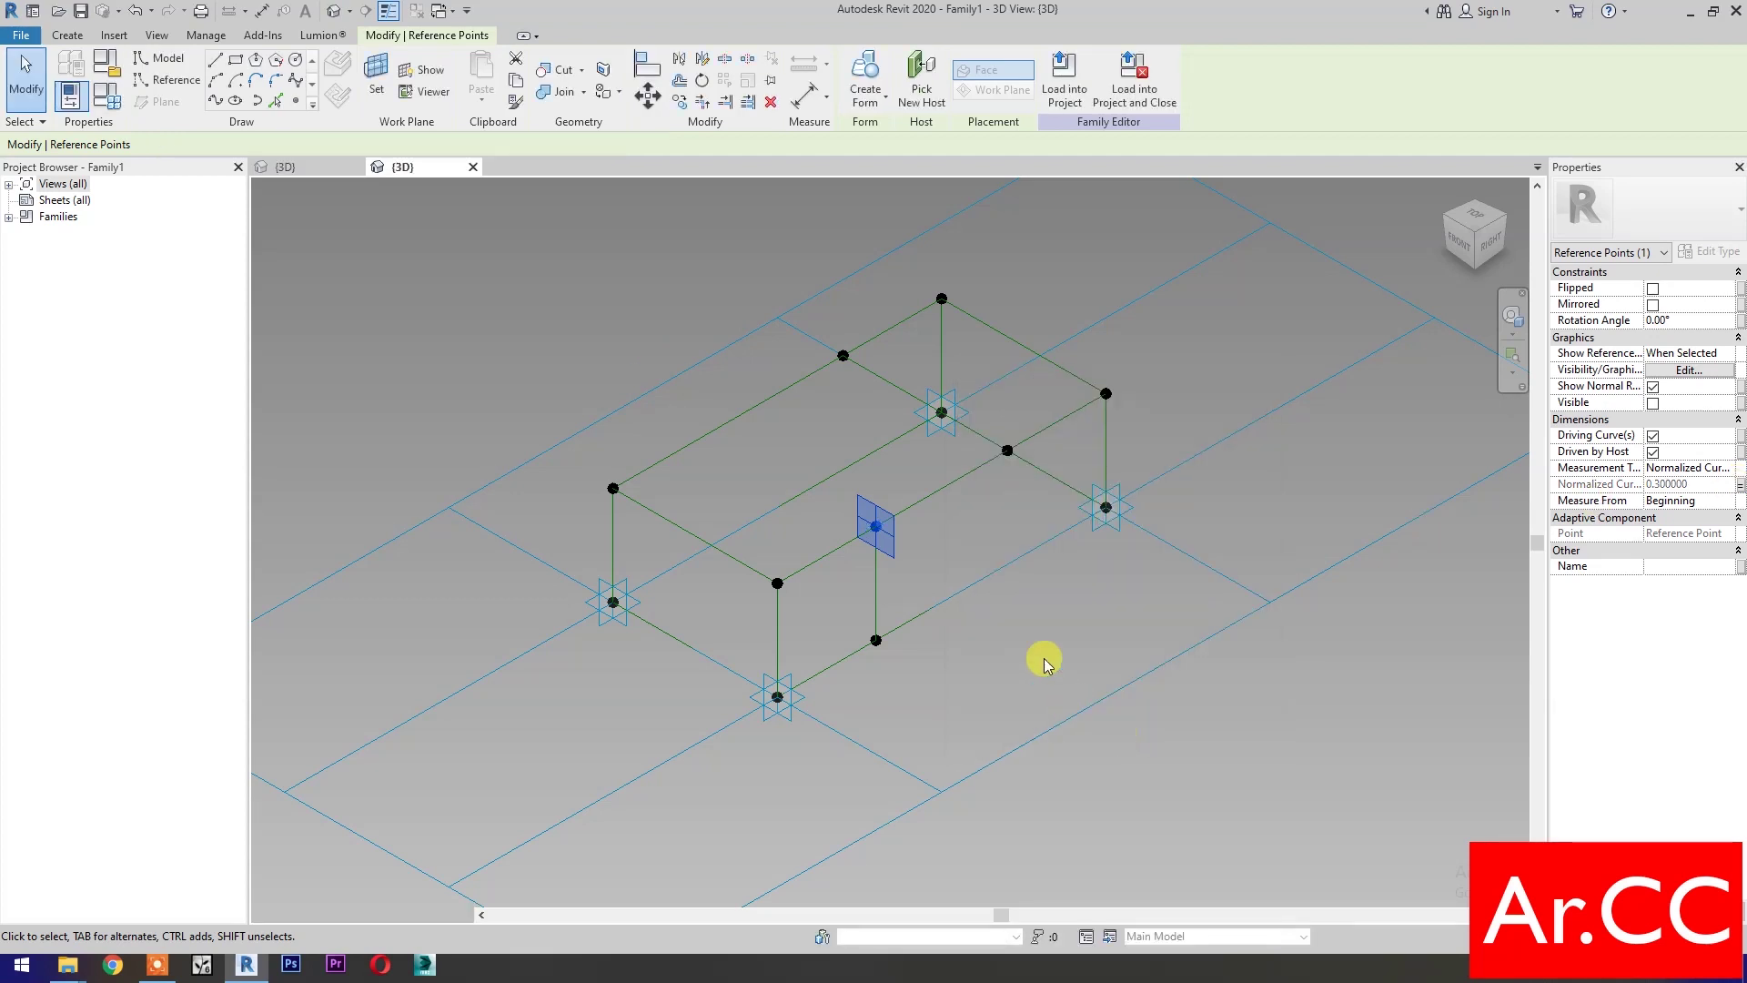
{"action": "left_click", "coordinate": [1042, 653]}
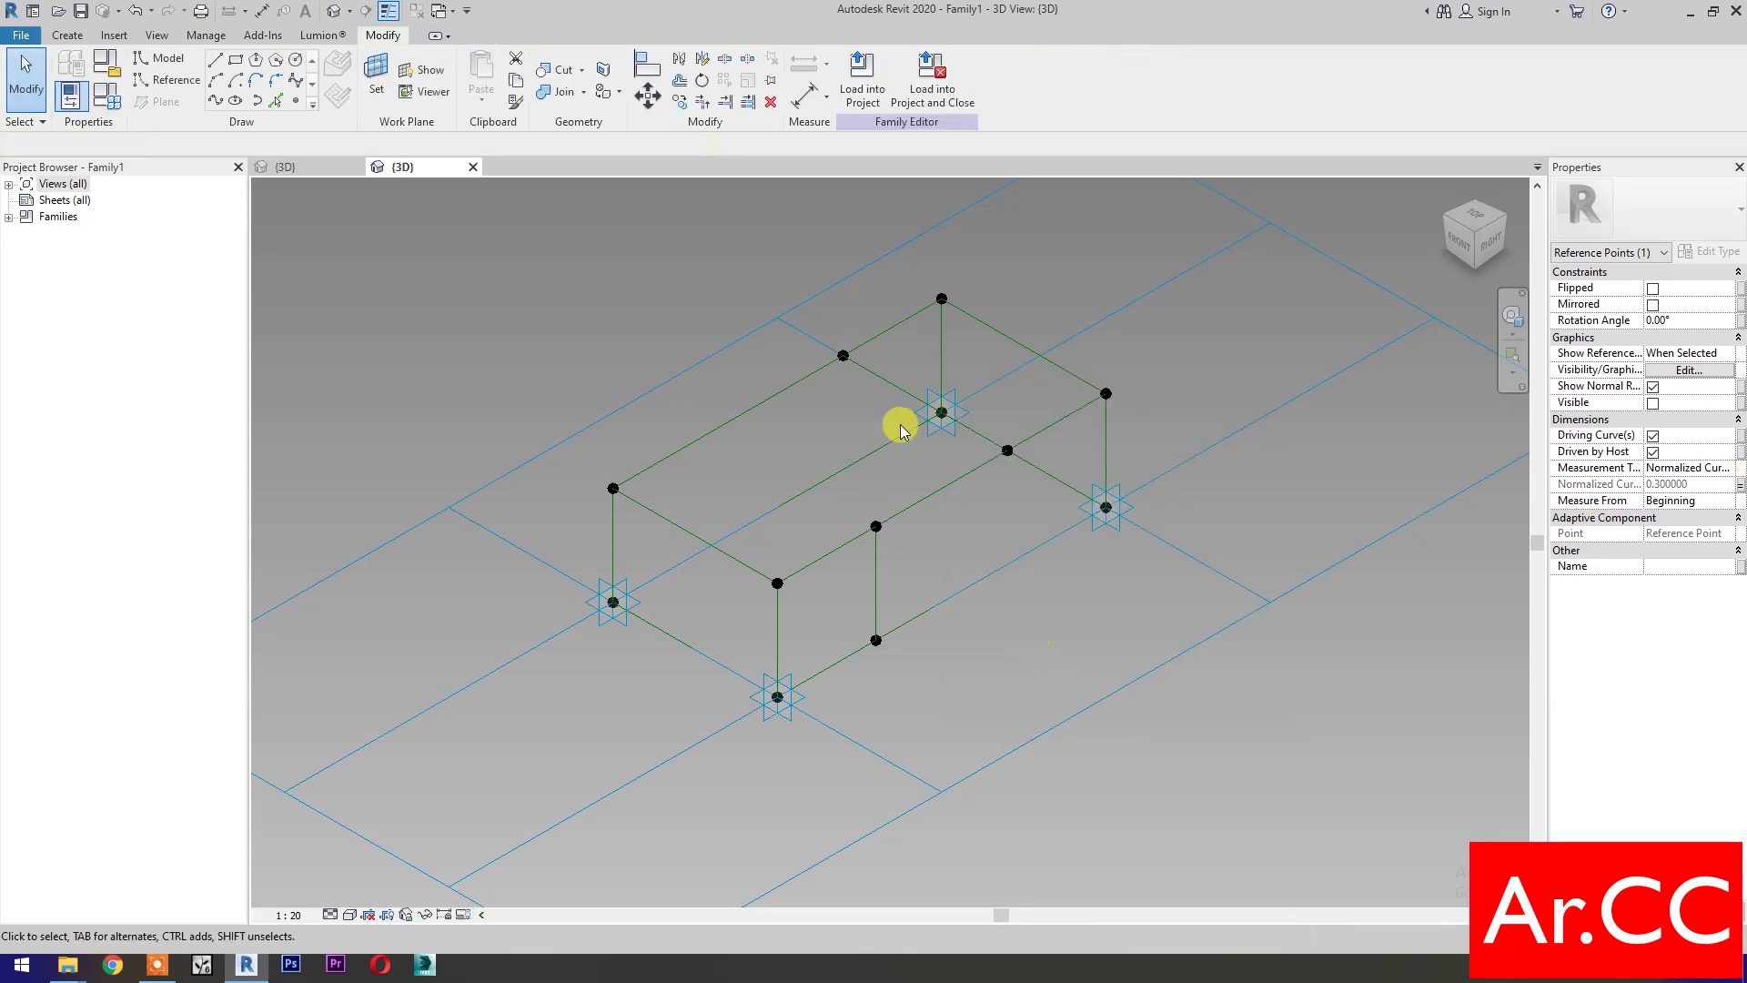
Link both top-edge points' Normalized Curve Parameter to a new NCP2 family parameter
{"action": "left_click", "coordinate": [842, 355]}
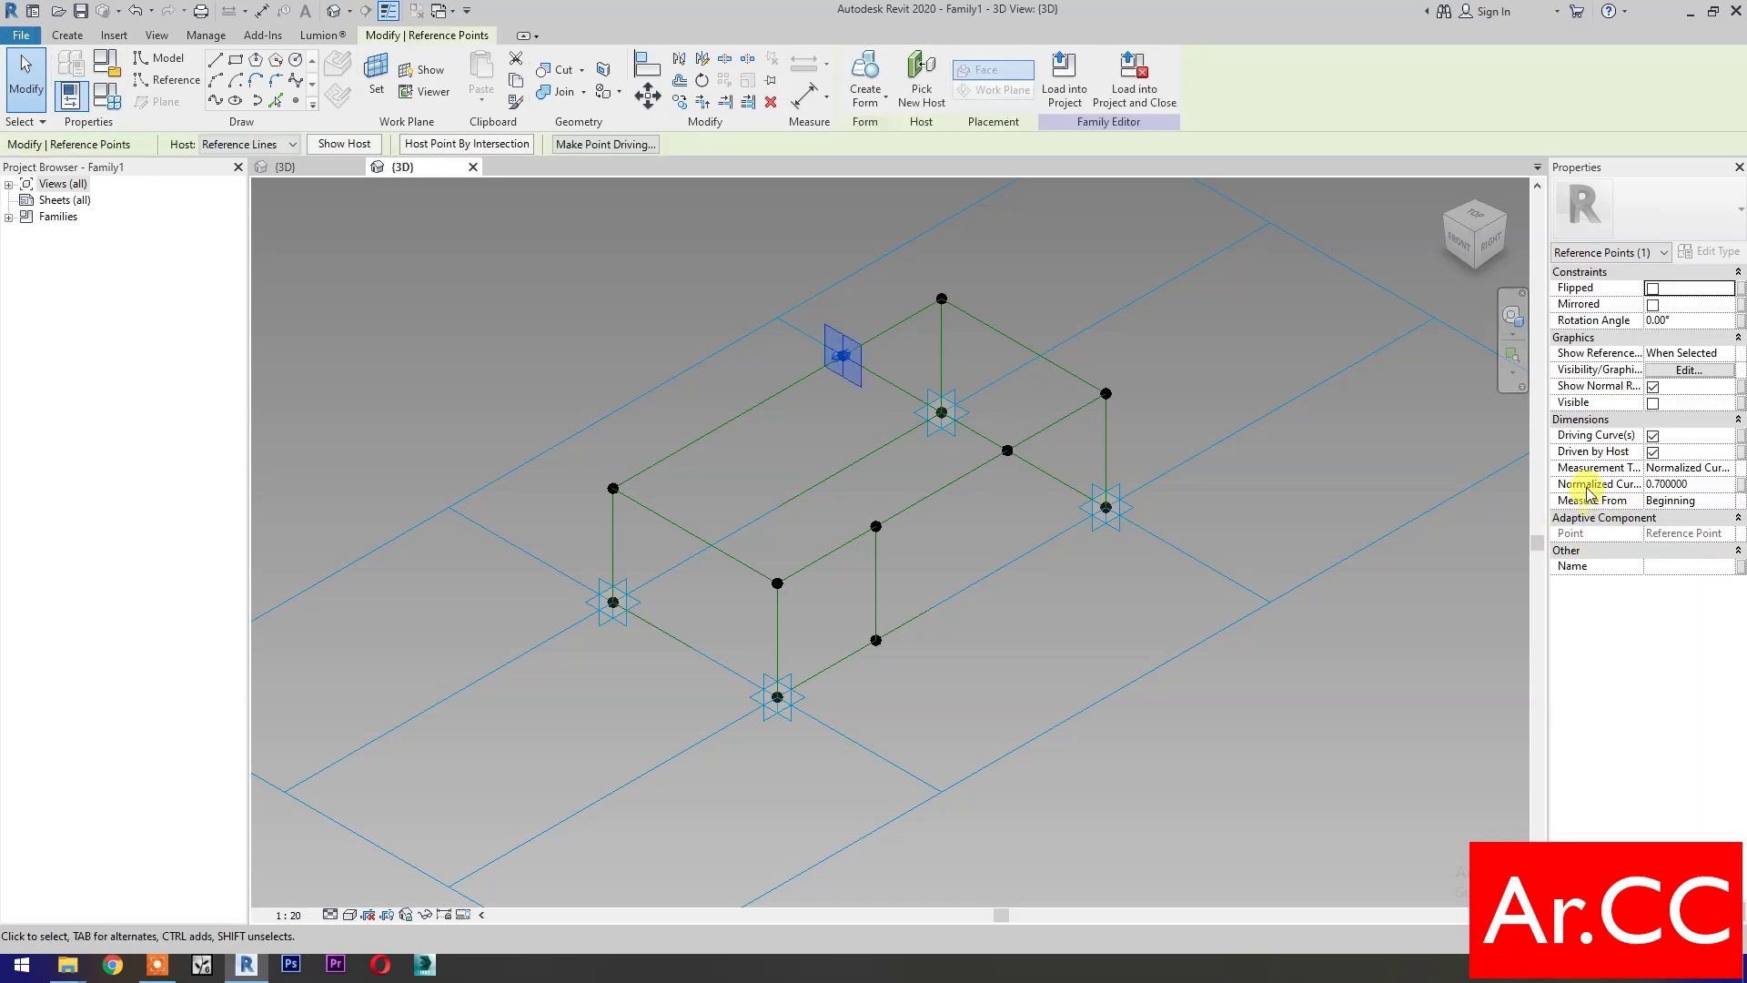
{"action": "left_click", "coordinate": [1740, 487]}
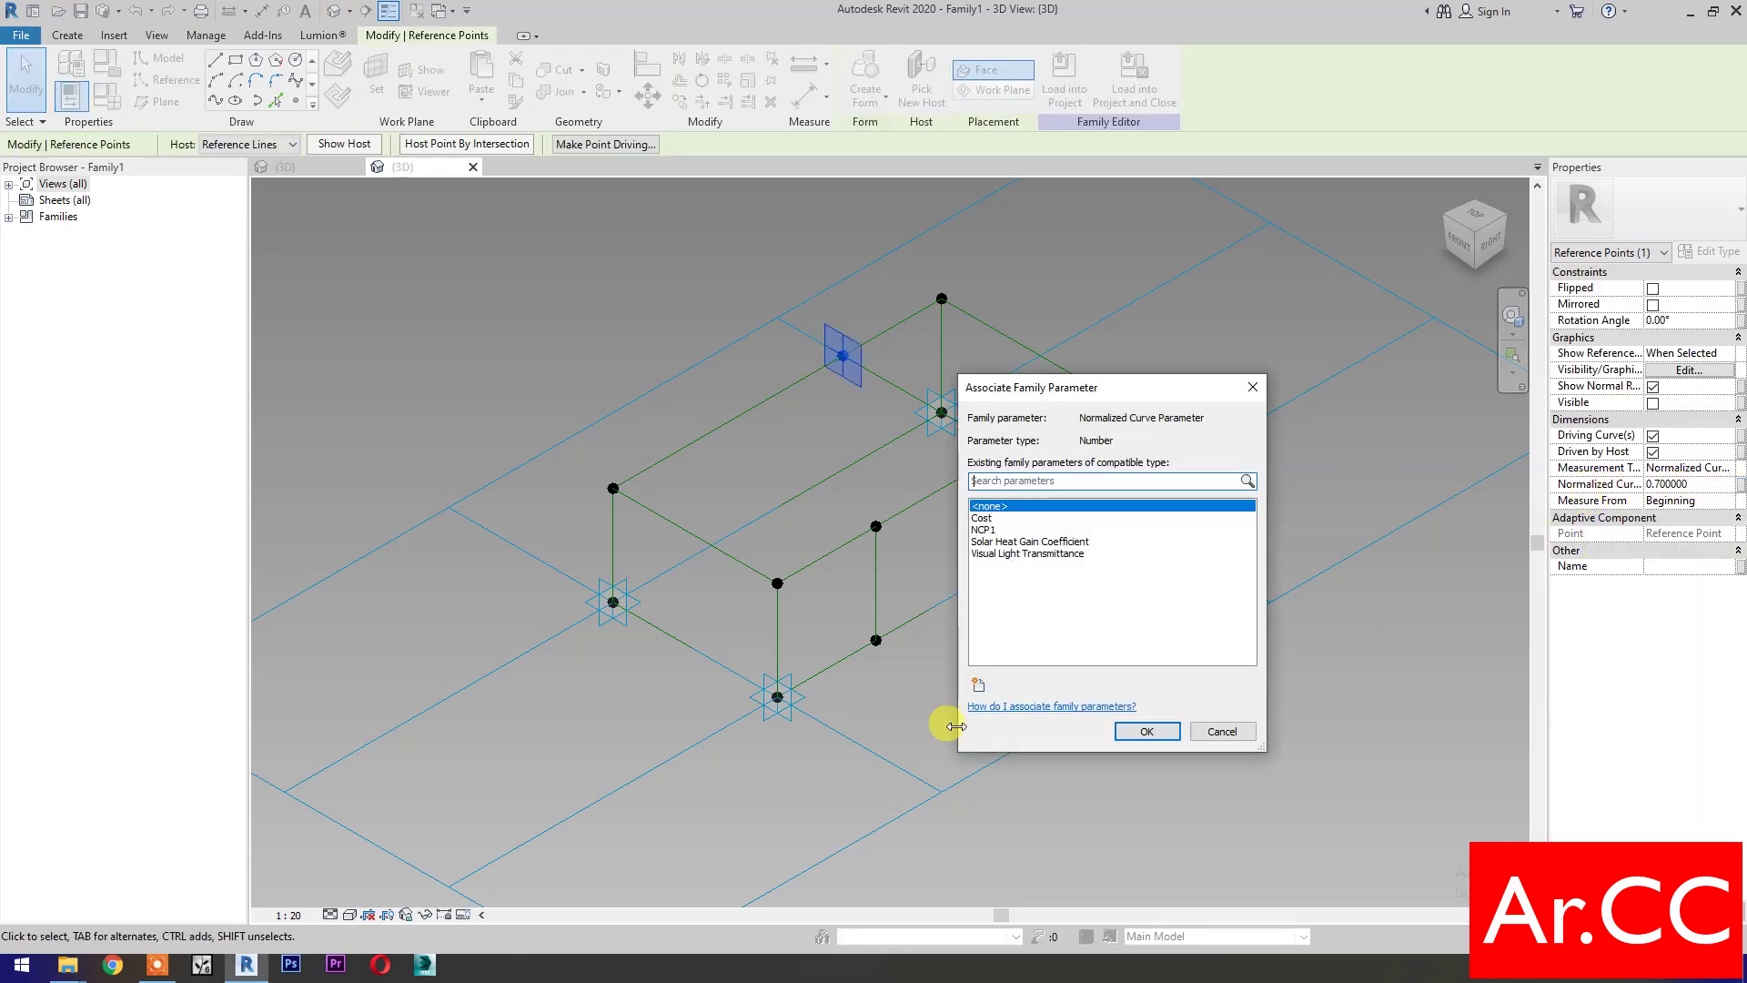
{"action": "left_click", "coordinate": [976, 683]}
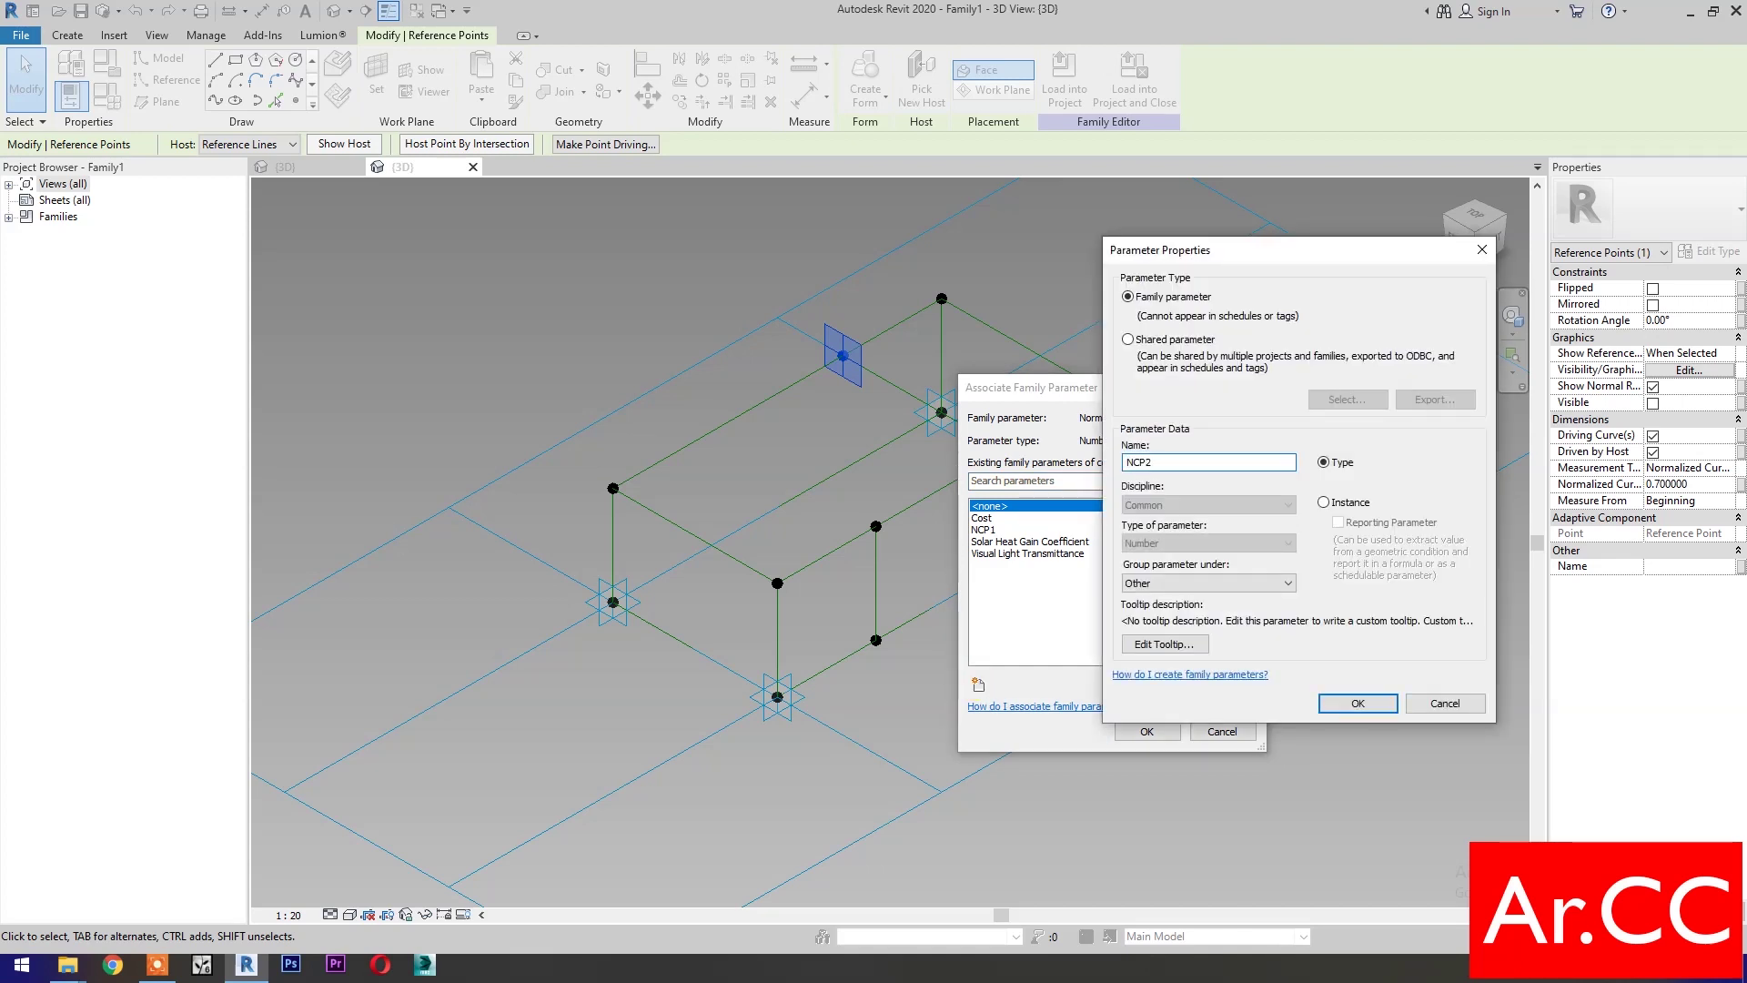
{"action": "left_click", "coordinate": [1350, 705]}
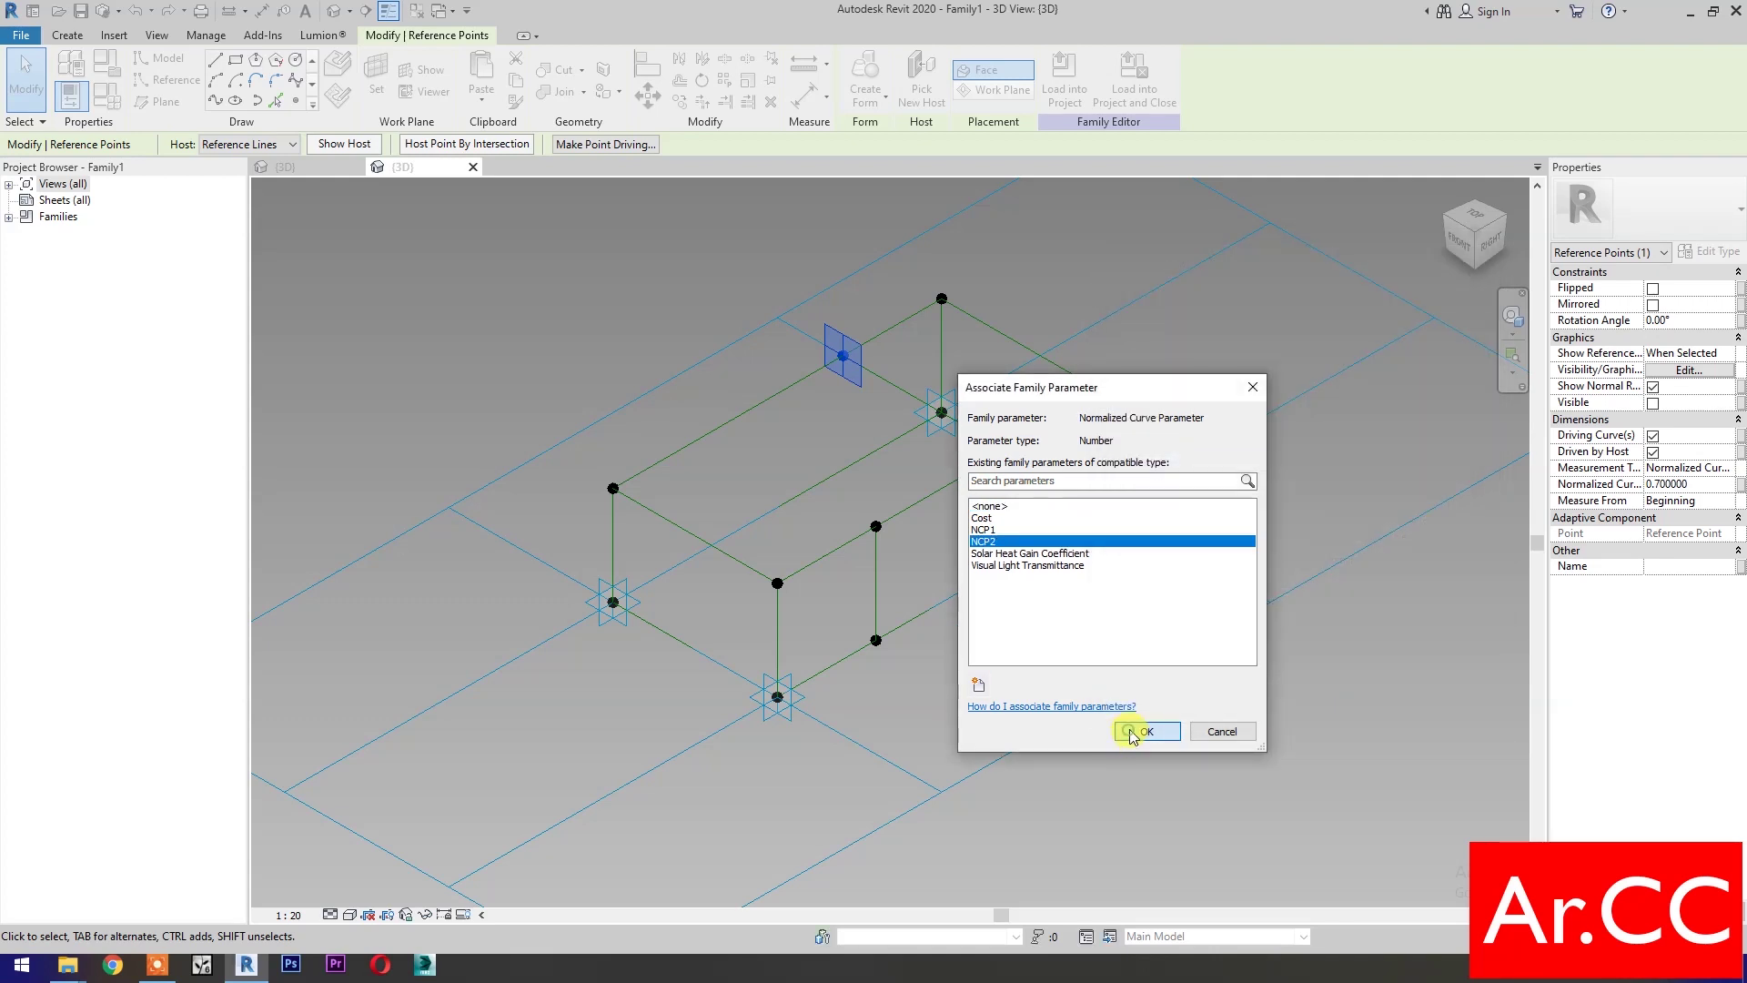
{"action": "left_click", "coordinate": [1139, 731]}
{"action": "left_click", "coordinate": [1006, 450]}
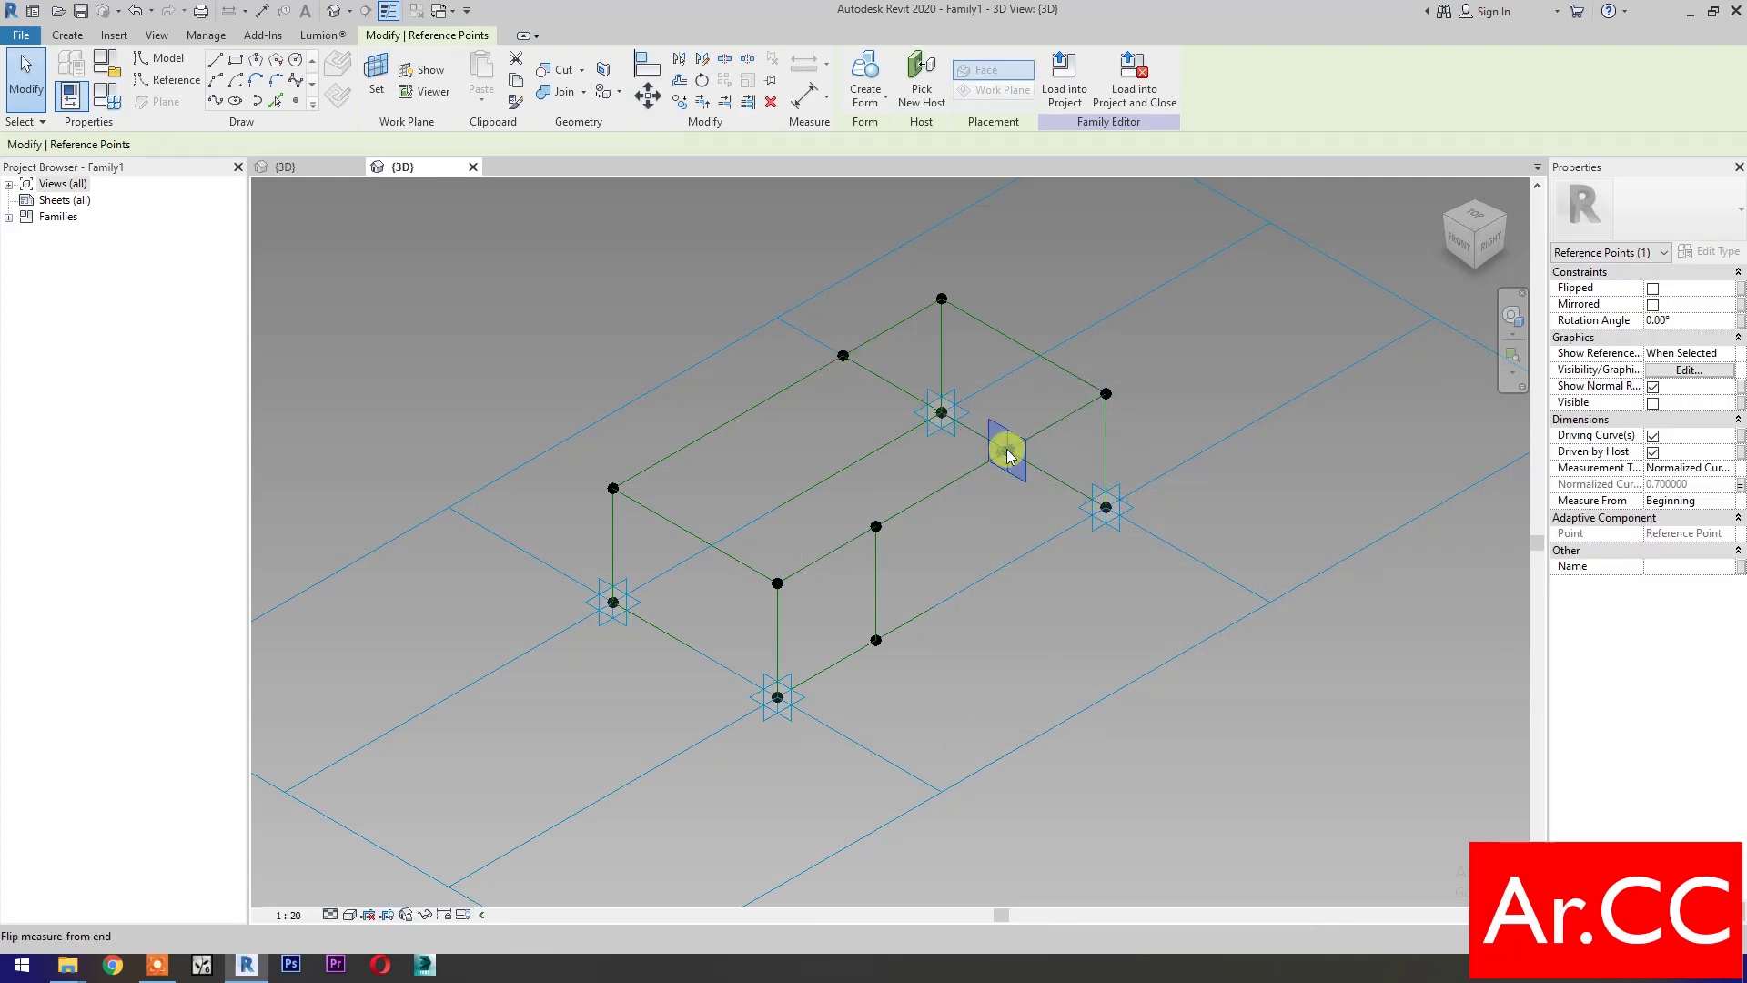
{"action": "left_click", "coordinate": [1740, 485]}
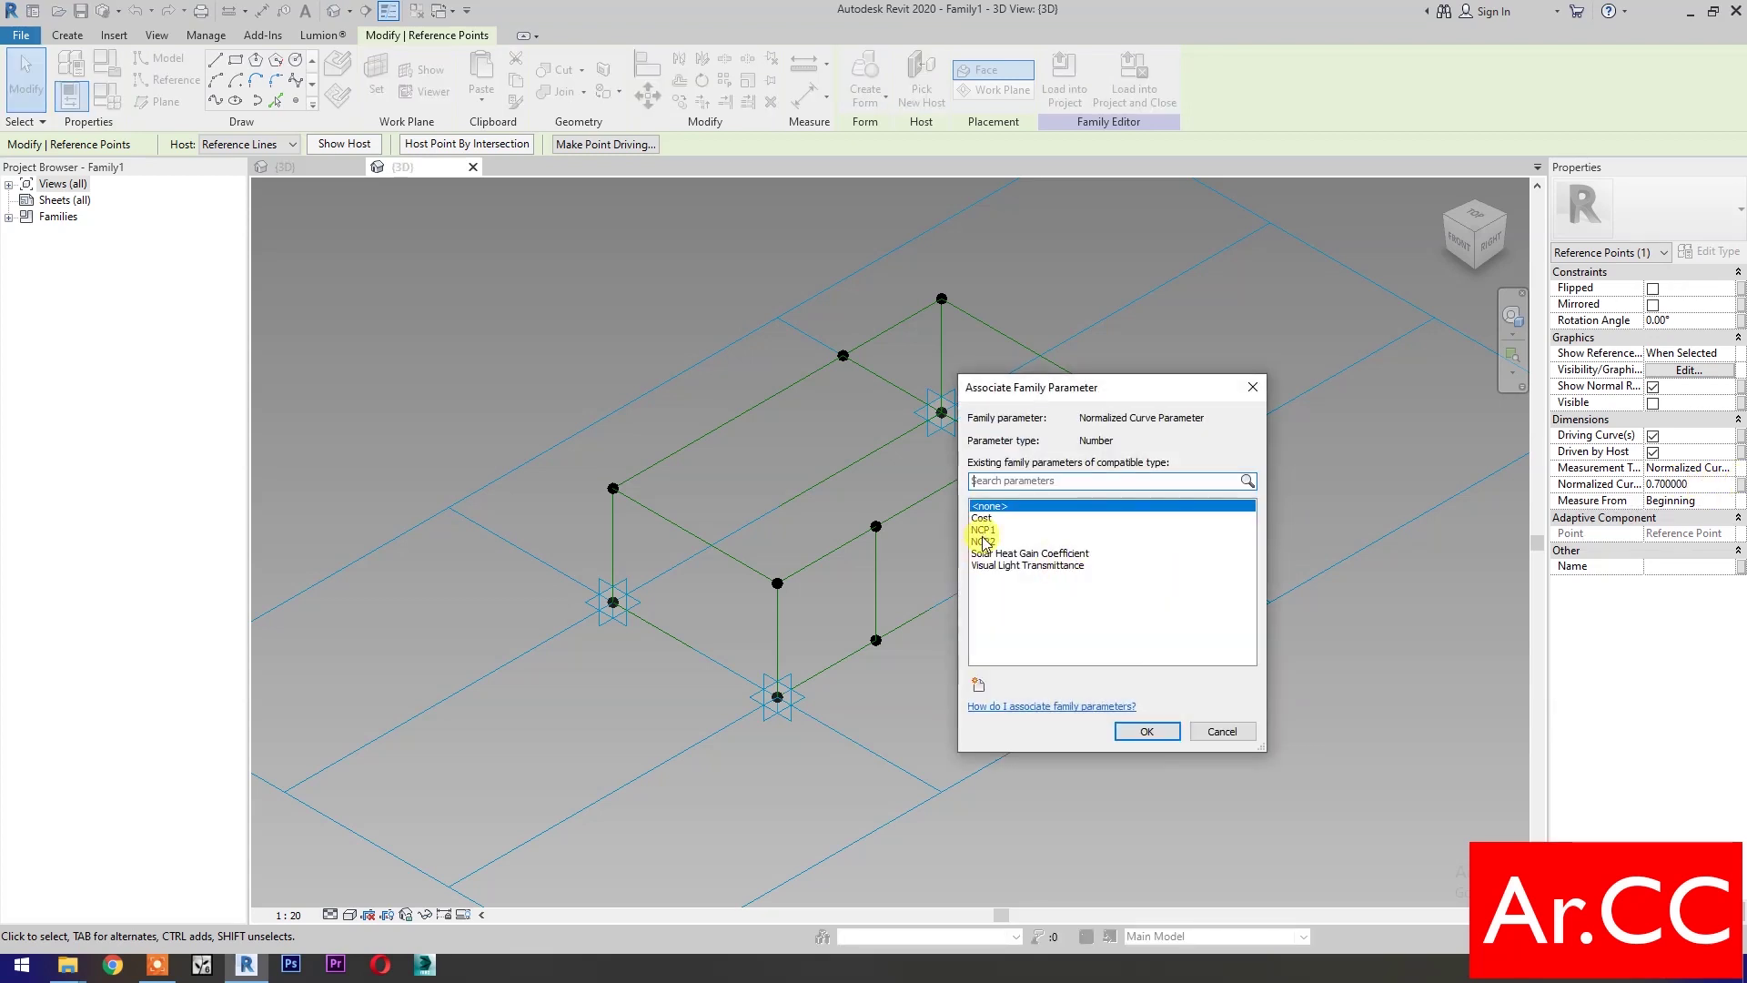
{"action": "left_click", "coordinate": [983, 542]}
{"action": "left_click", "coordinate": [1146, 732]}
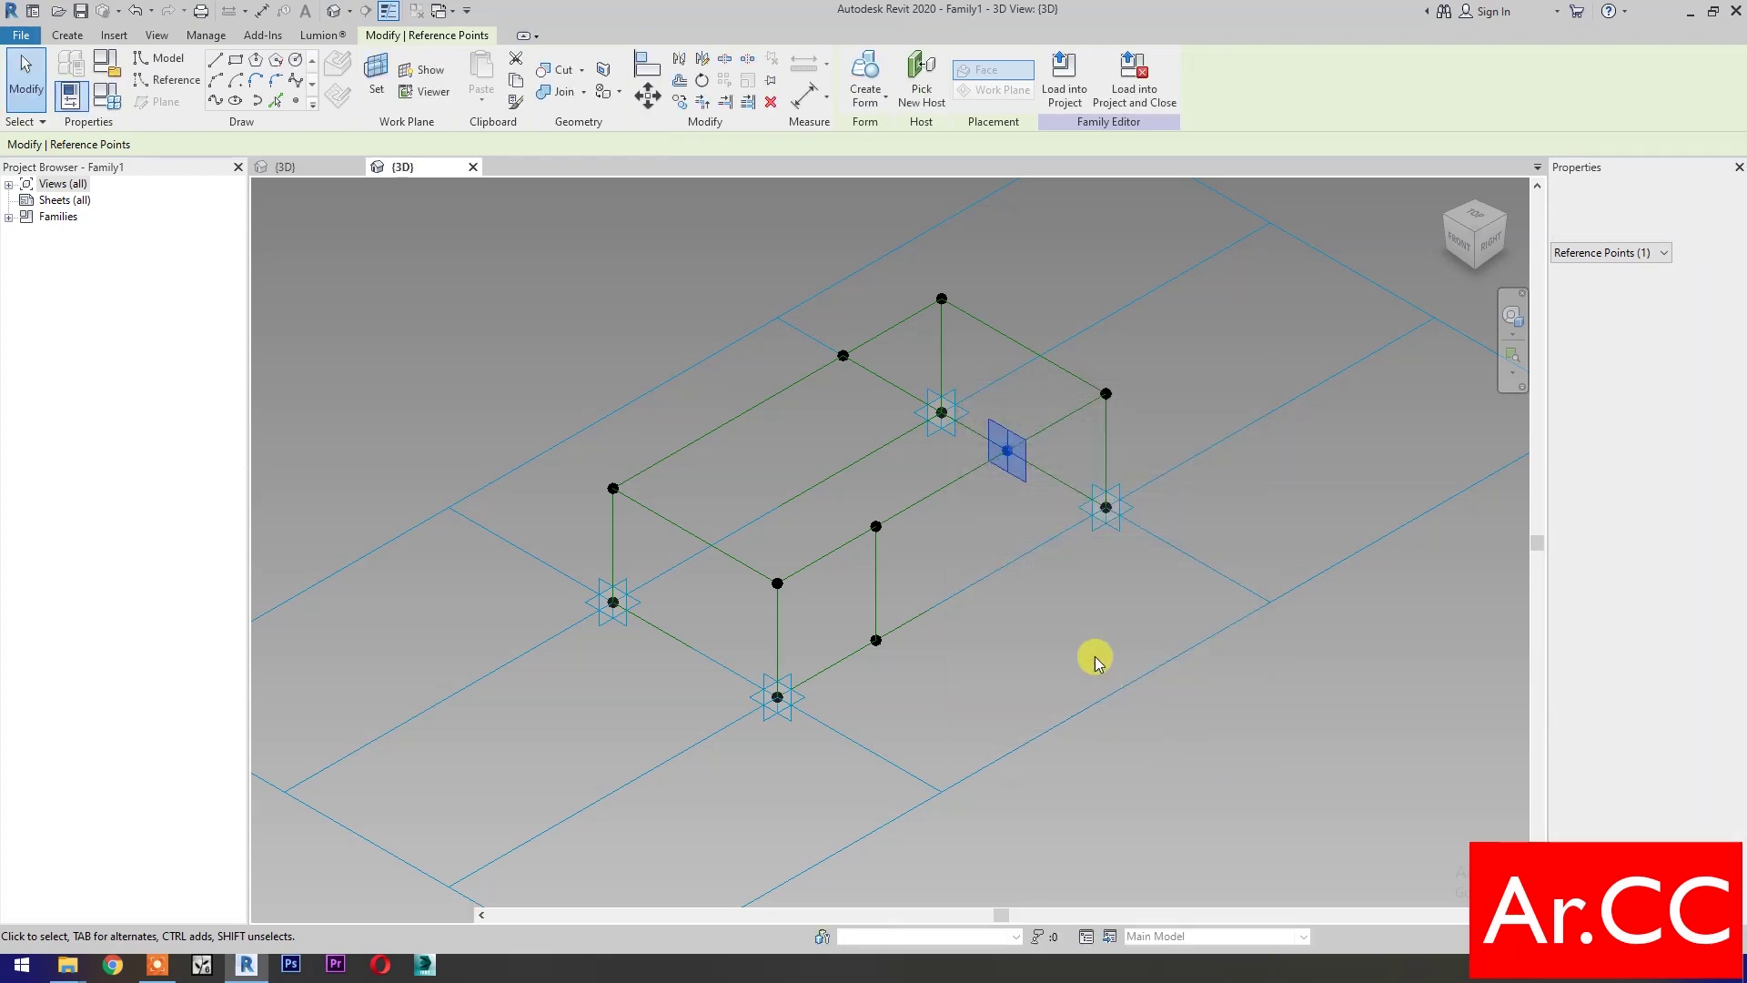
{"action": "left_click", "coordinate": [1090, 647]}
{"action": "middle_click_drag", "start_coordinate": [1063, 644], "coordinate": [1078, 644]}
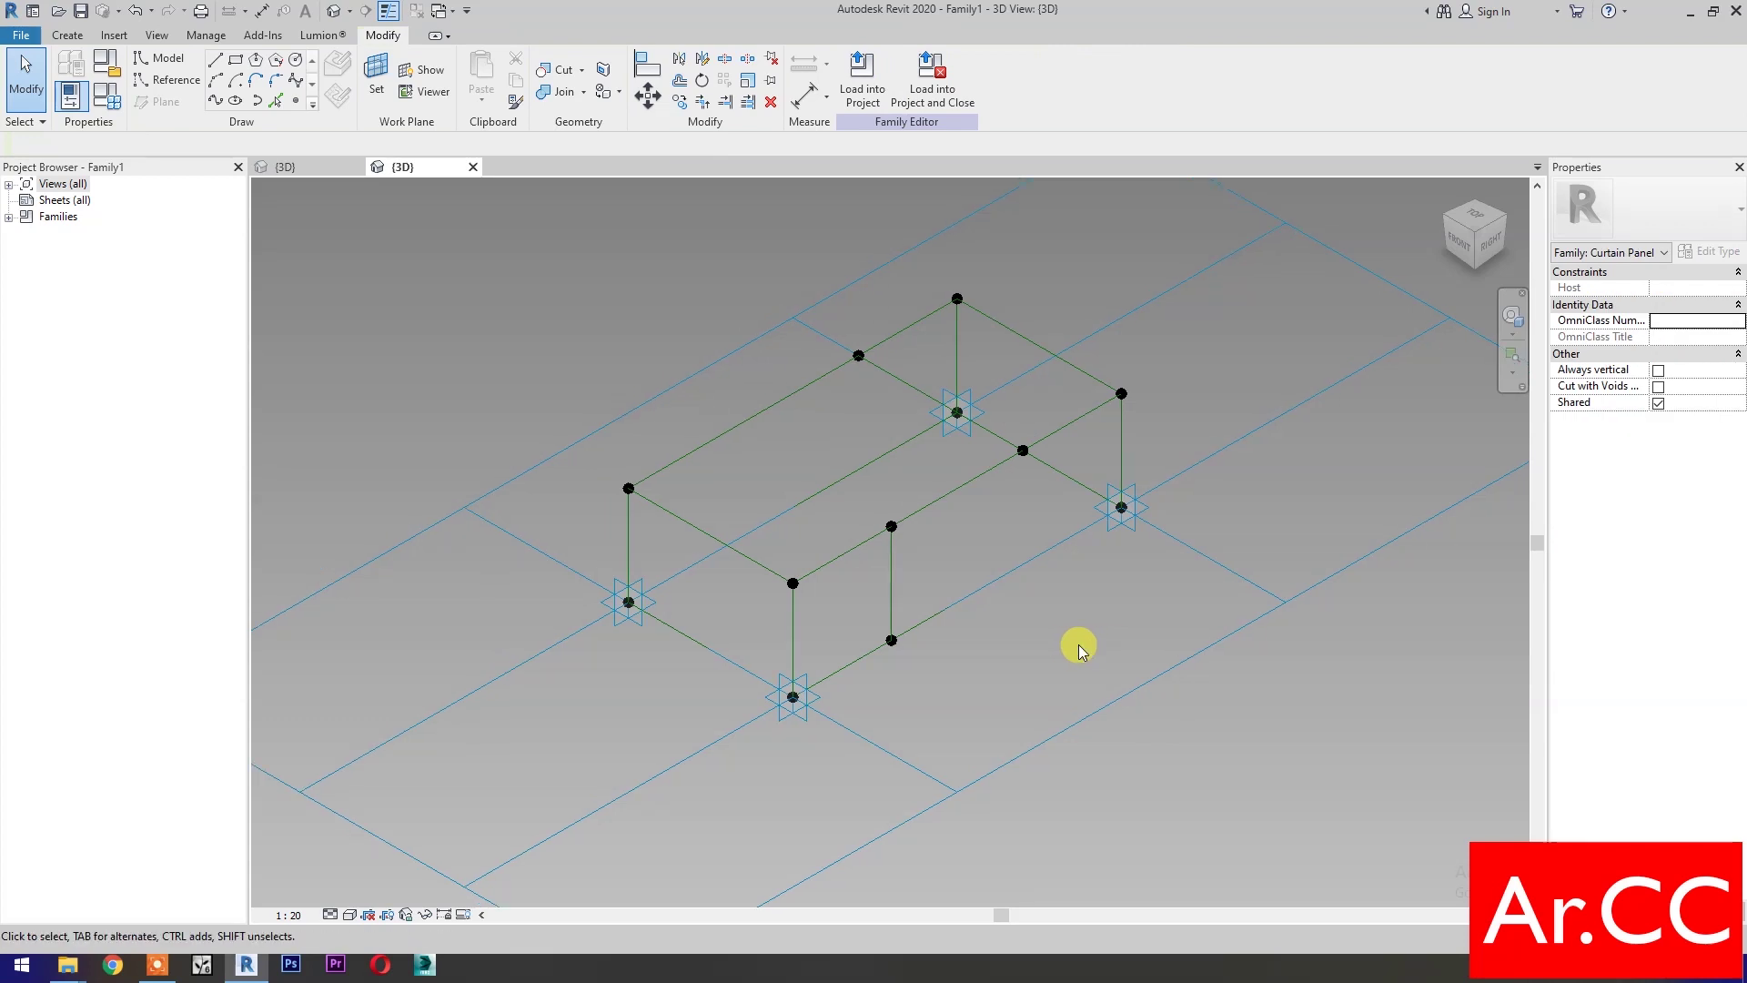
Place points at both vertical edges' midpoints and join them with a 12-long reference line
{"action": "left_click", "coordinate": [293, 106]}
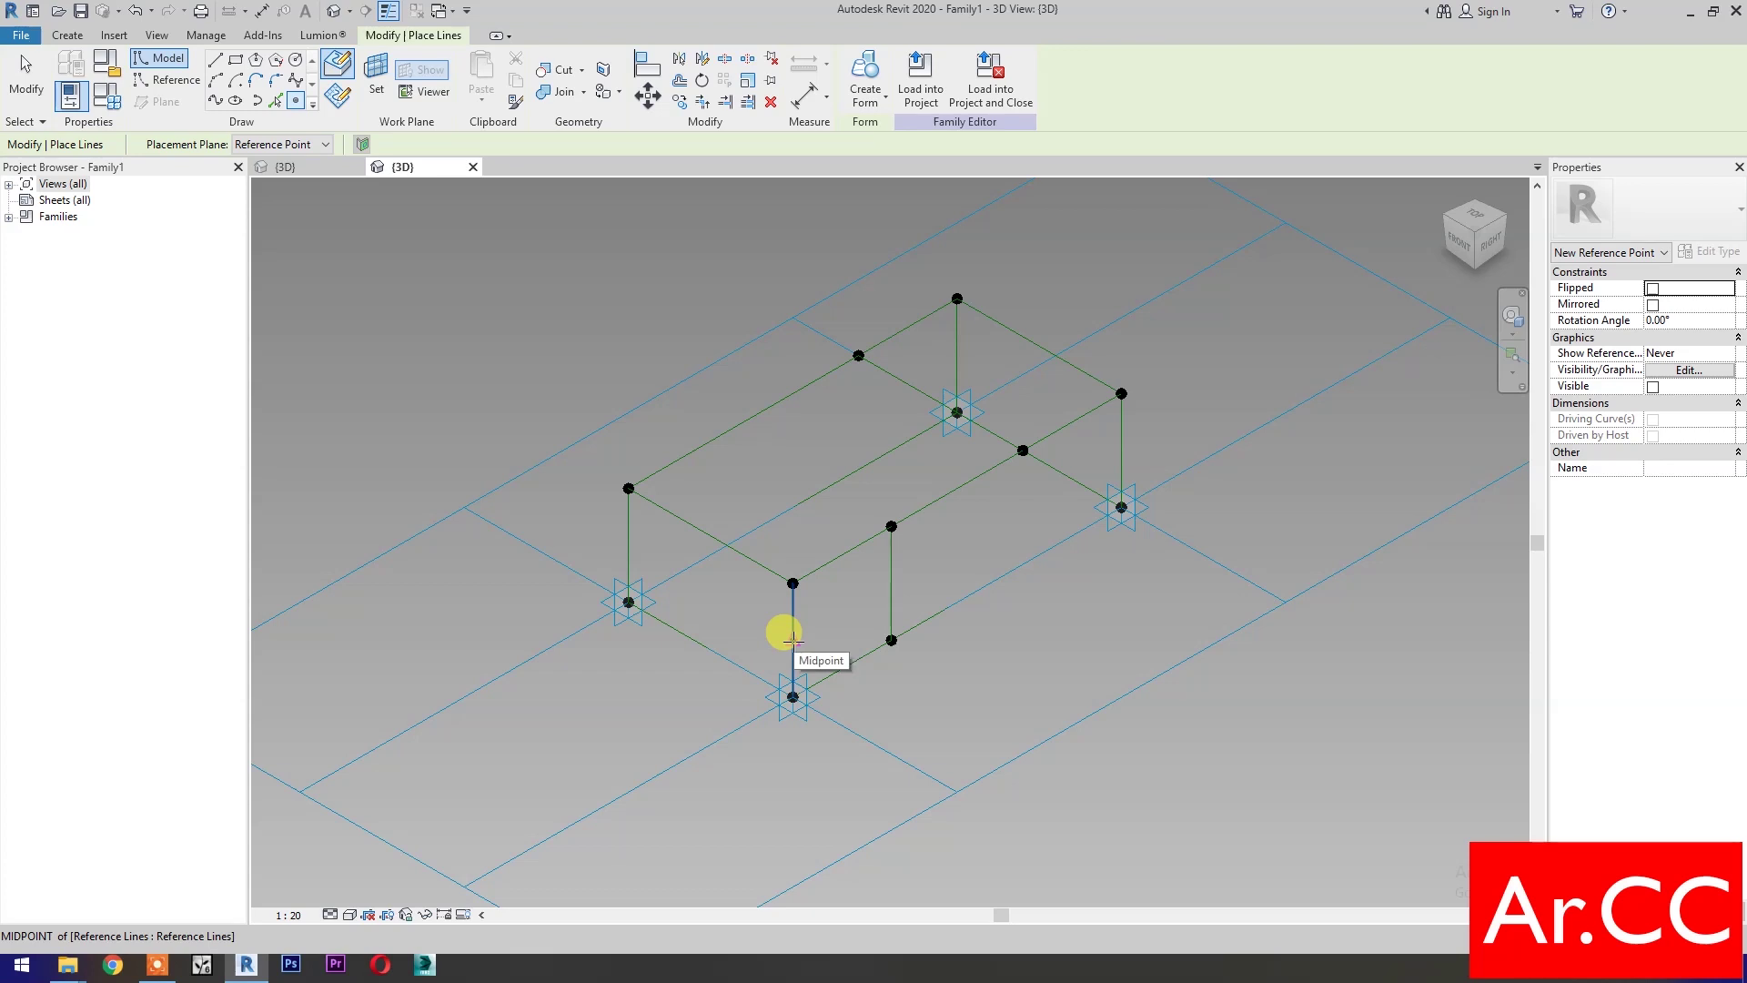
{"action": "left_click", "coordinate": [793, 640]}
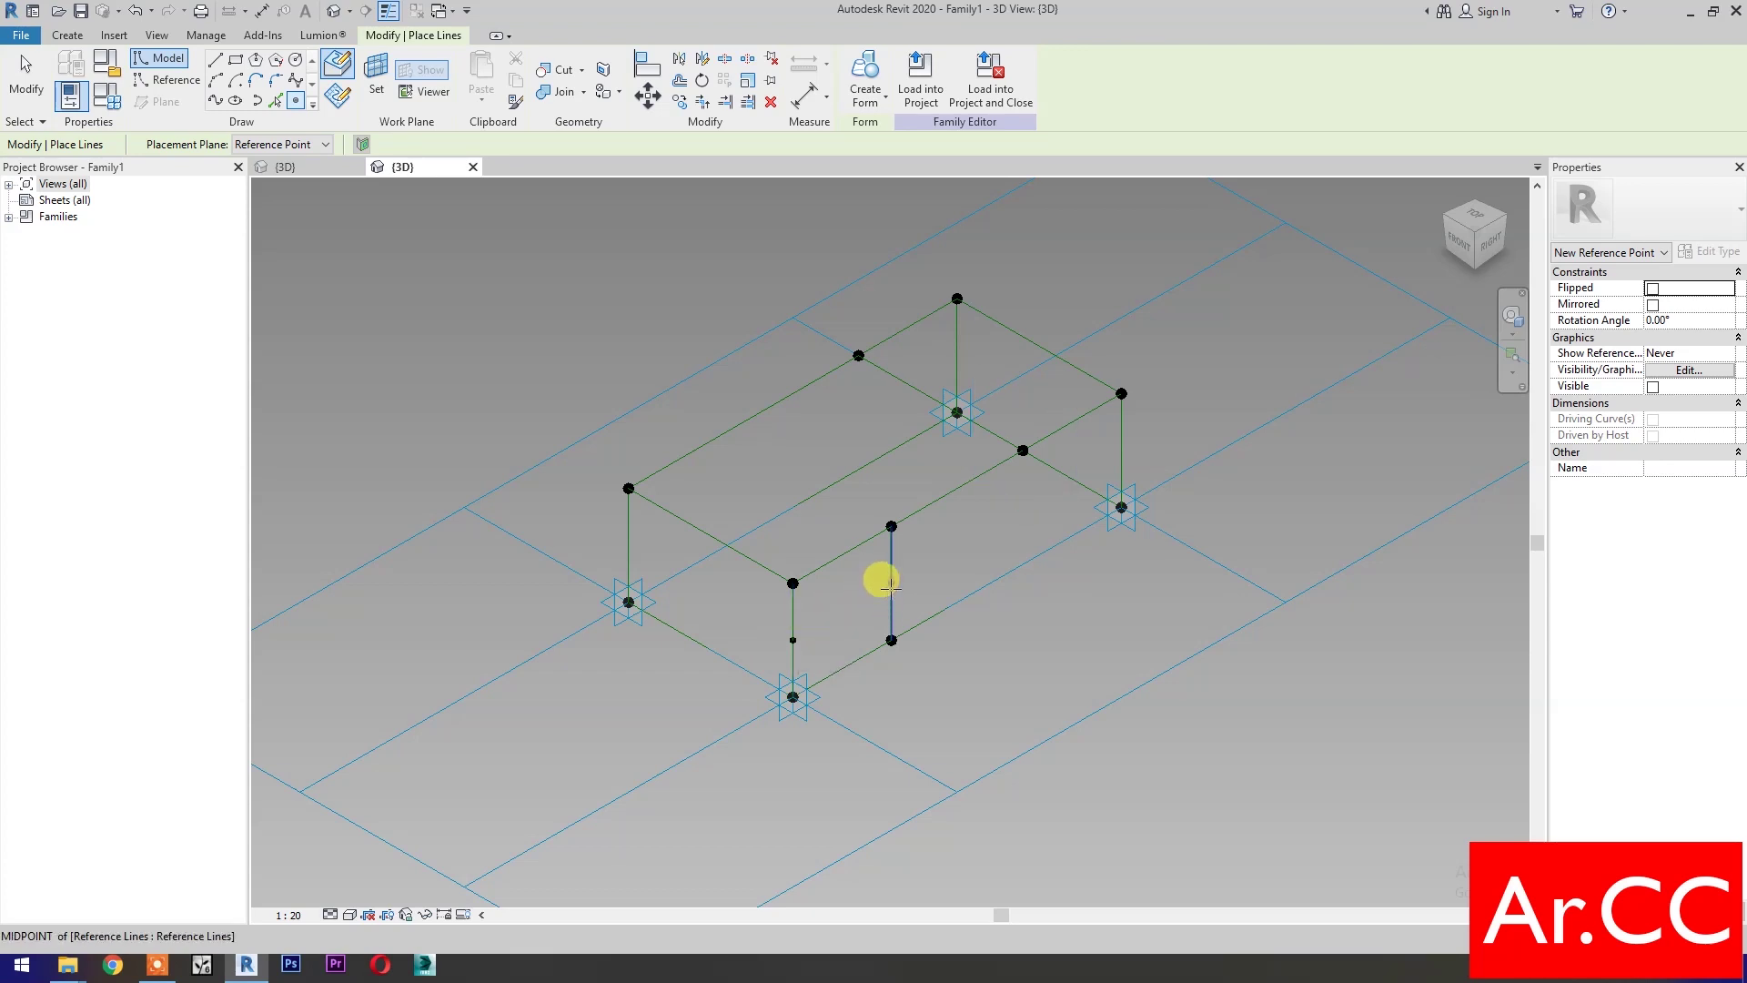
{"action": "left_click", "coordinate": [891, 583]}
{"action": "key", "text": "Escape"}
{"action": "key", "text": "Escape"}
{"action": "left_click_drag", "start_coordinate": [767, 627], "coordinate": [821, 647]}
{"action": "left_click_drag", "start_coordinate": [865, 576], "coordinate": [905, 596]}
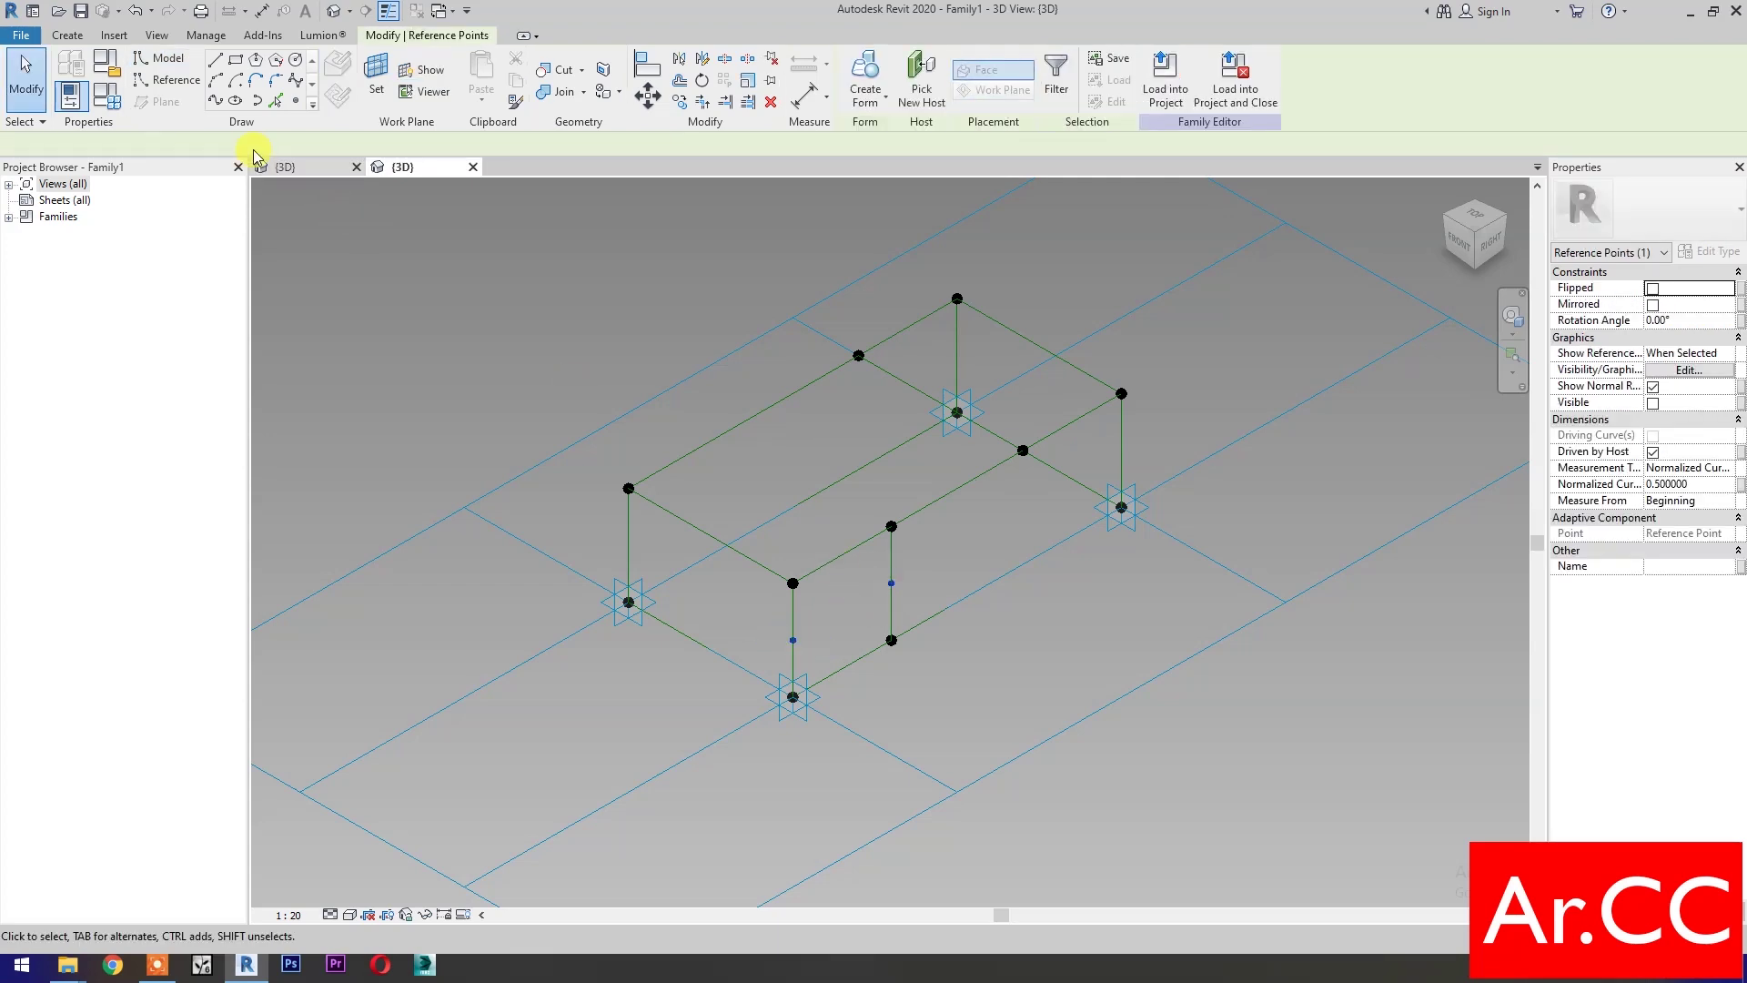
{"action": "left_click", "coordinate": [223, 105]}
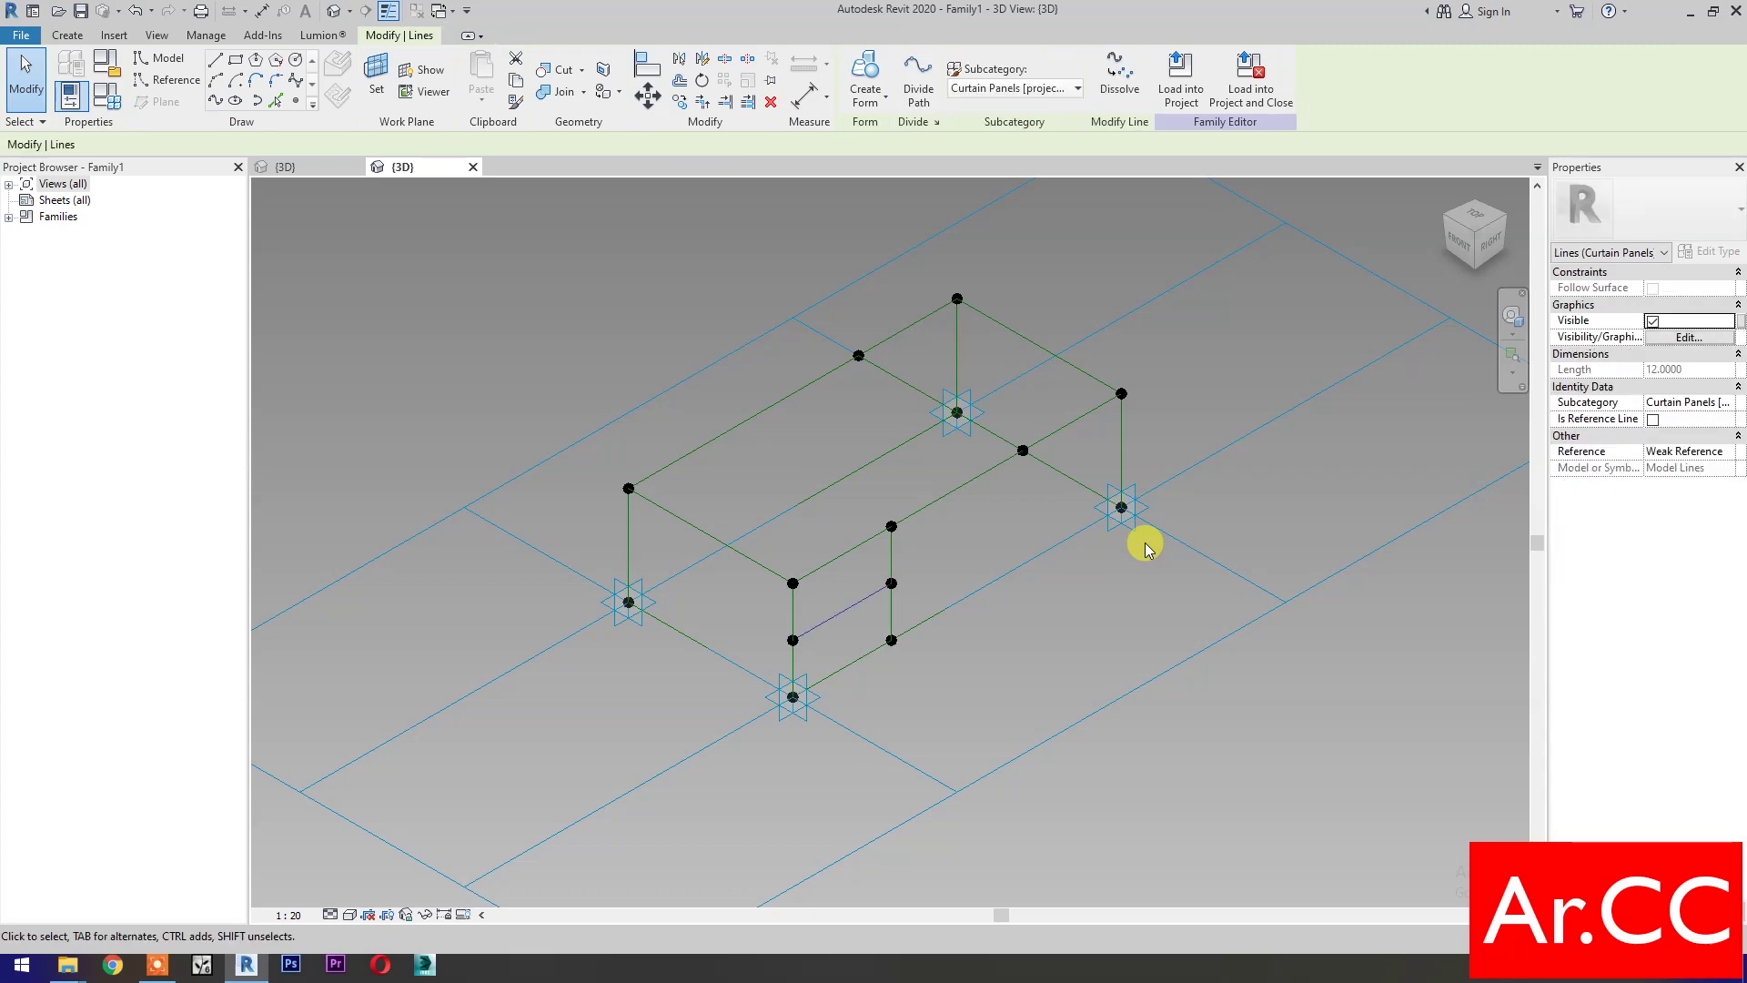
{"action": "left_click", "coordinate": [1653, 420]}
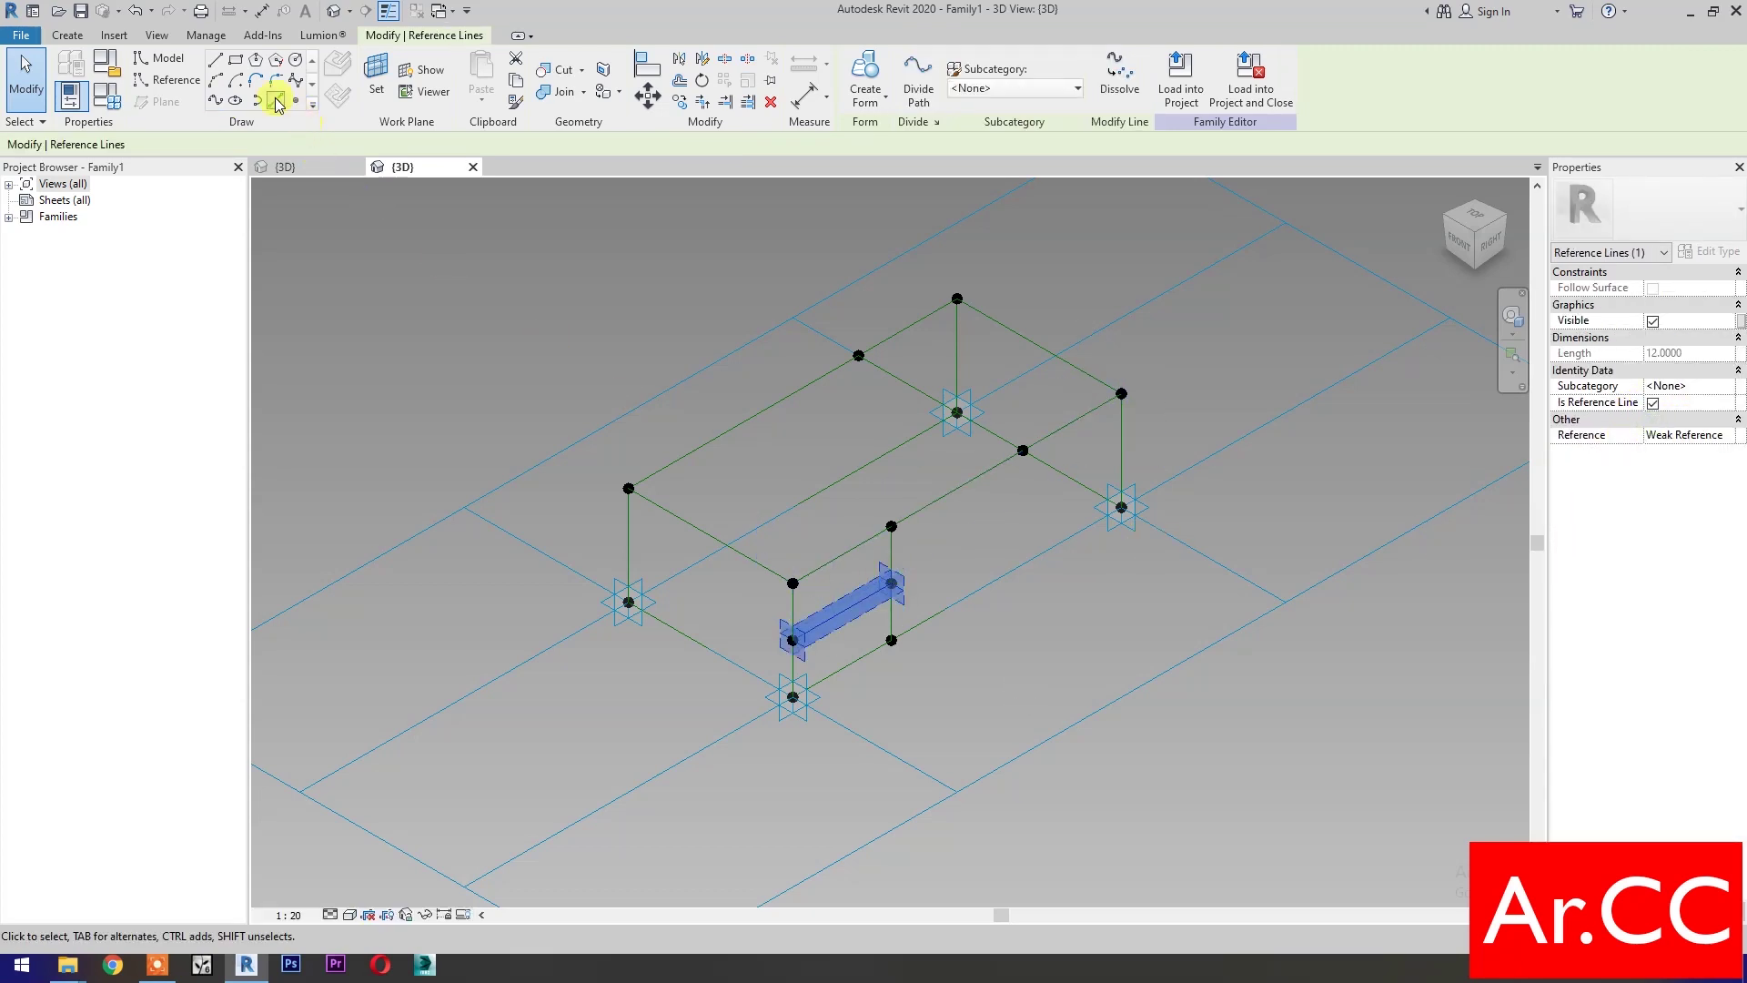
Host two reference points along the new midpoint reference line
{"action": "left_click", "coordinate": [292, 102]}
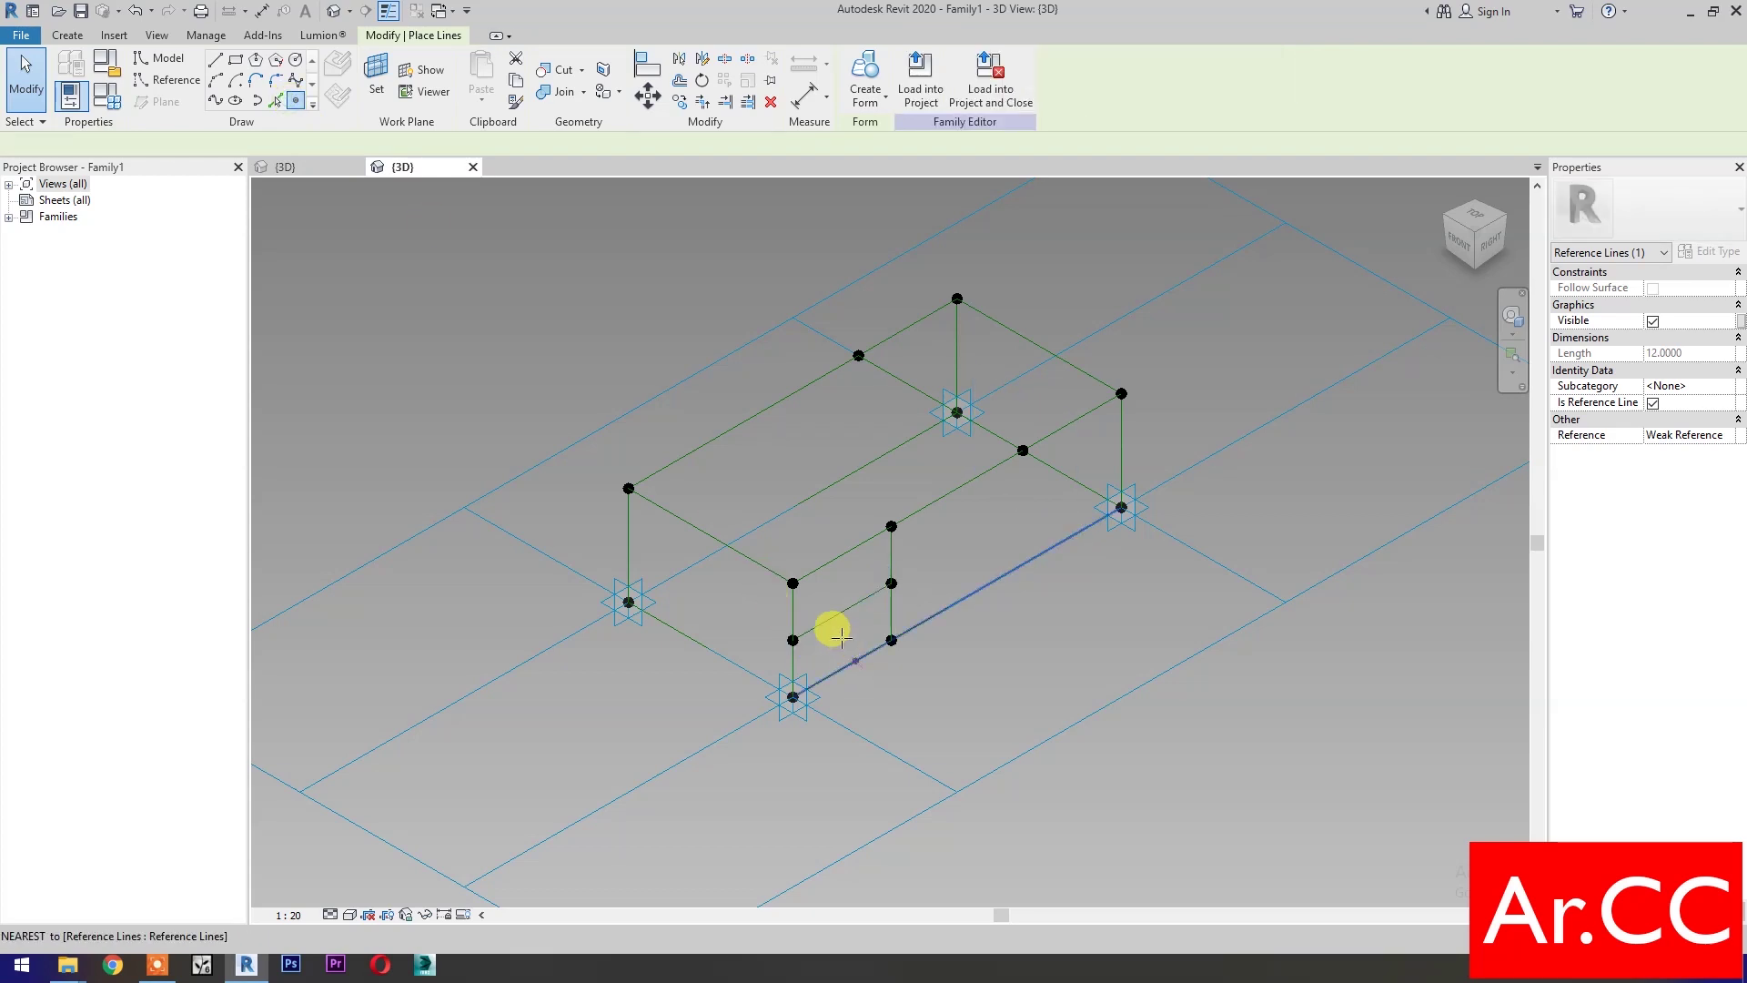
{"action": "left_click", "coordinate": [813, 628]}
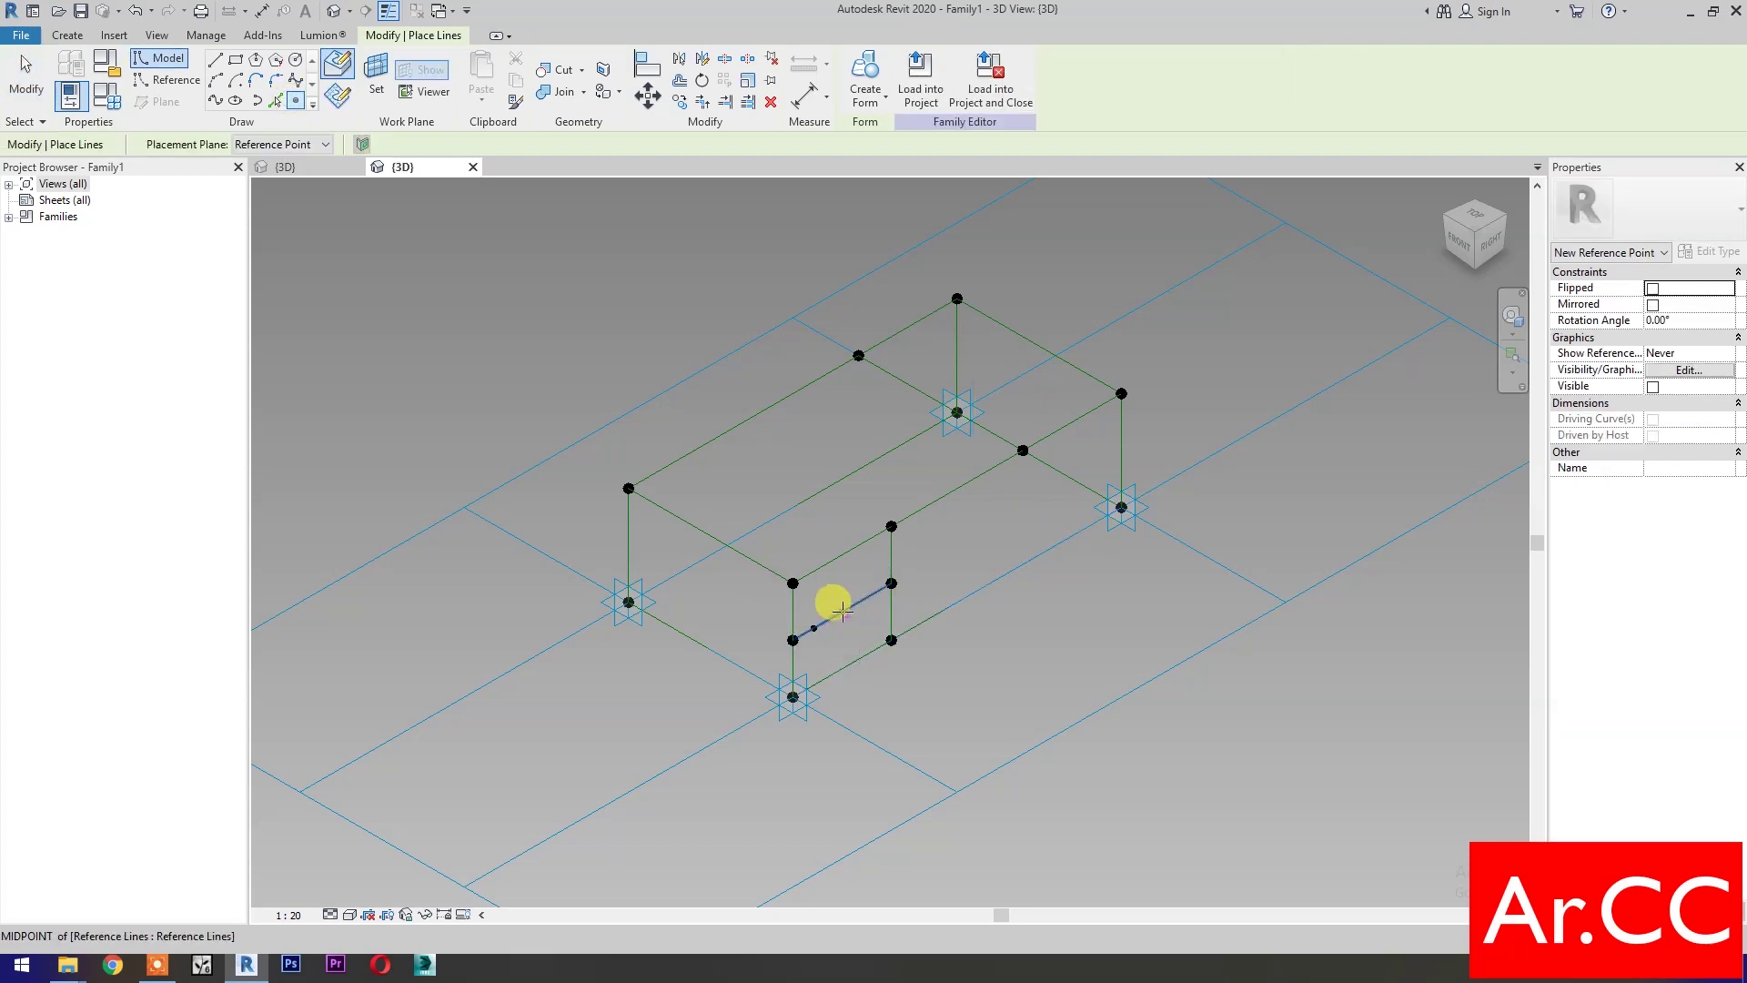
{"action": "left_click", "coordinate": [867, 596]}
{"action": "key", "text": "Escape"}
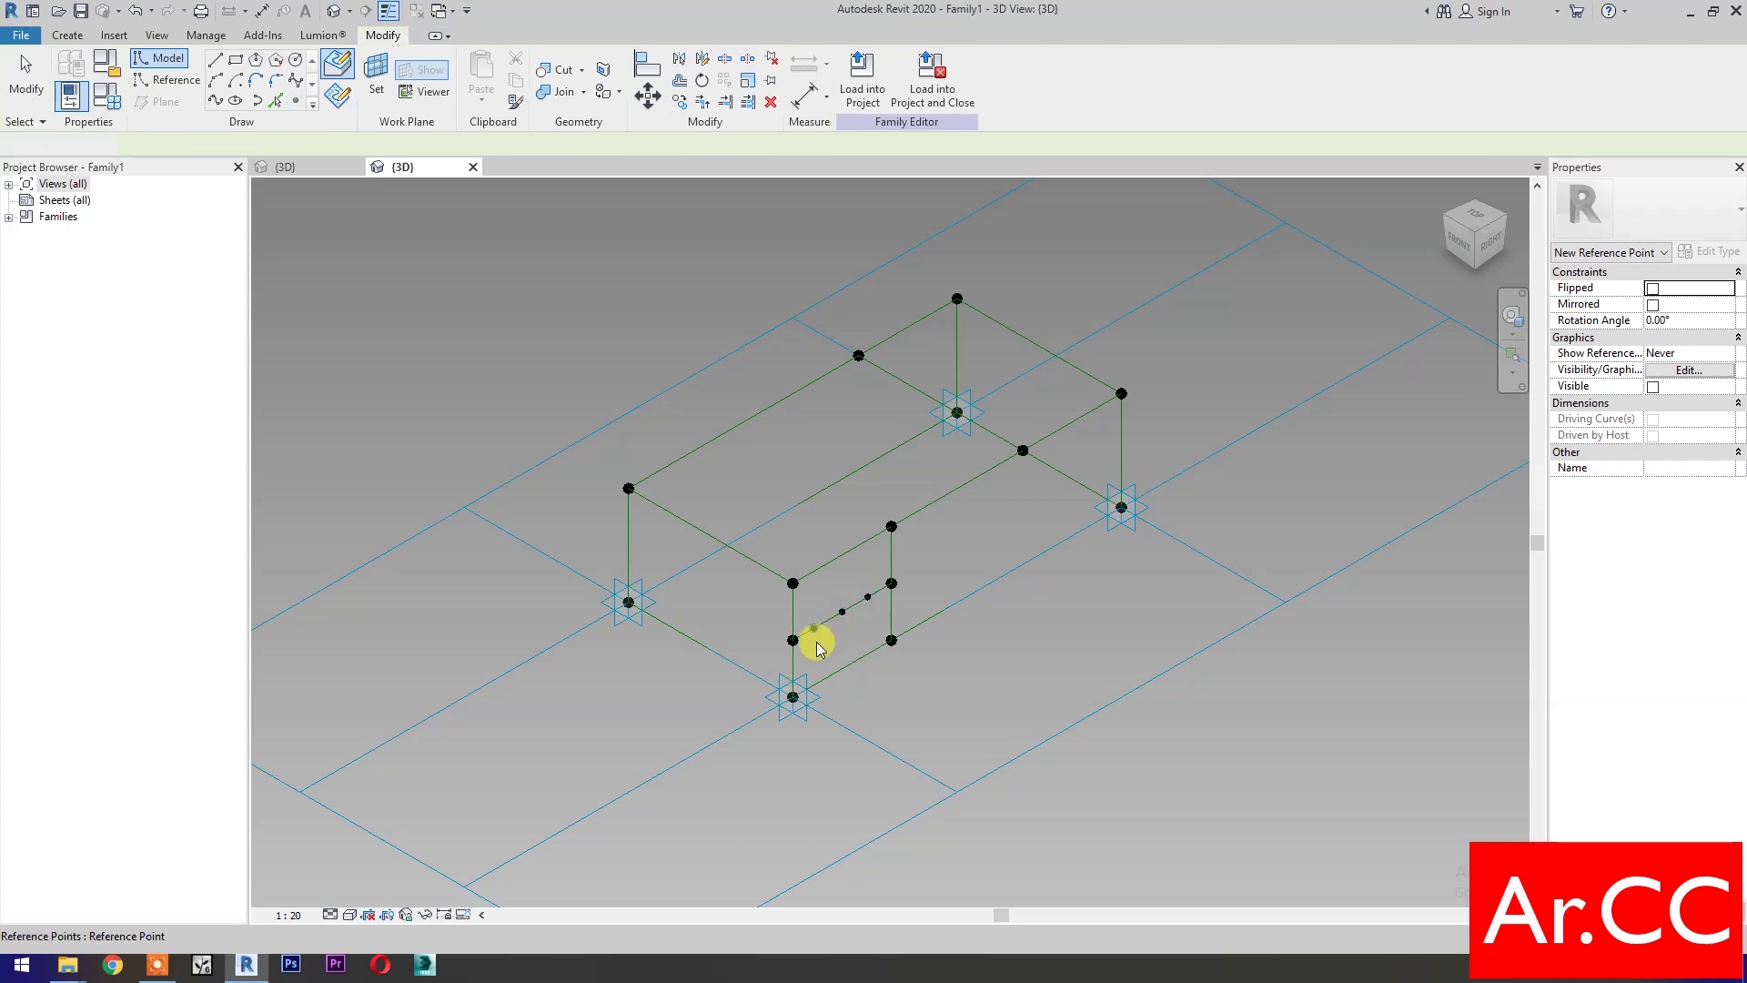
{"action": "key", "text": "Escape"}
{"action": "key", "text": "Escape"}
Set the first two reference-line points to normalized positions 0.2 and 0.4
{"action": "left_click", "coordinate": [821, 638]}
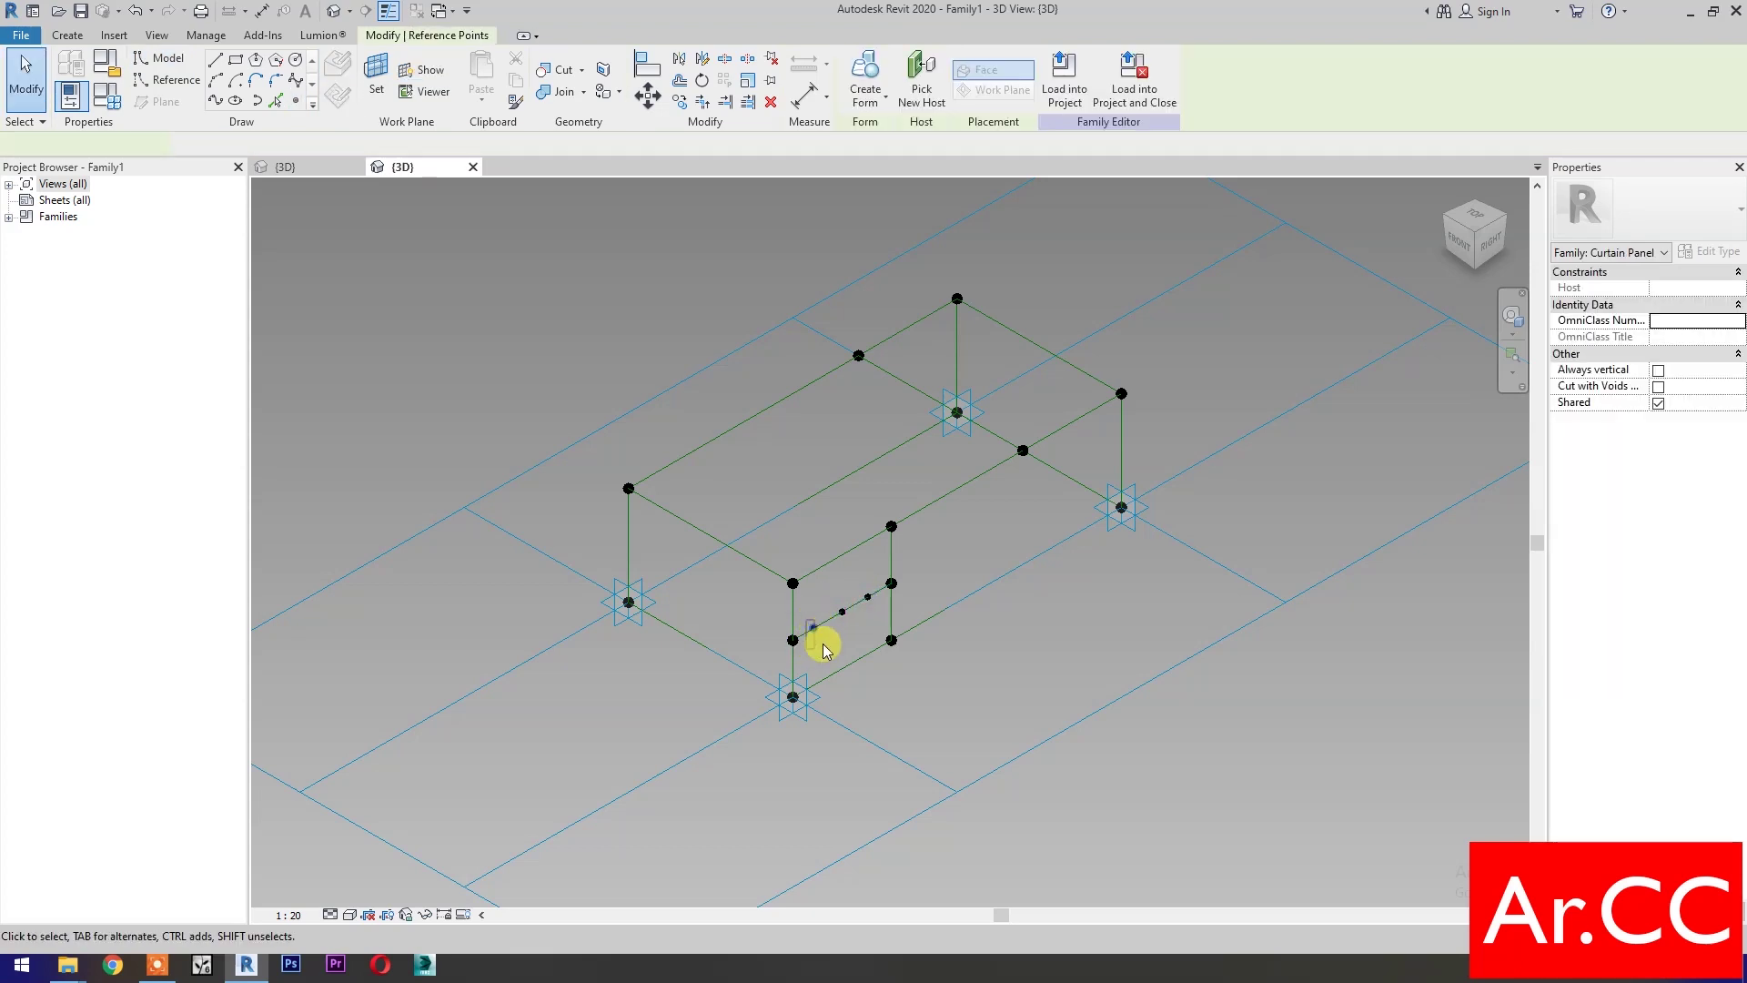
{"action": "left_click", "coordinate": [1705, 484]}
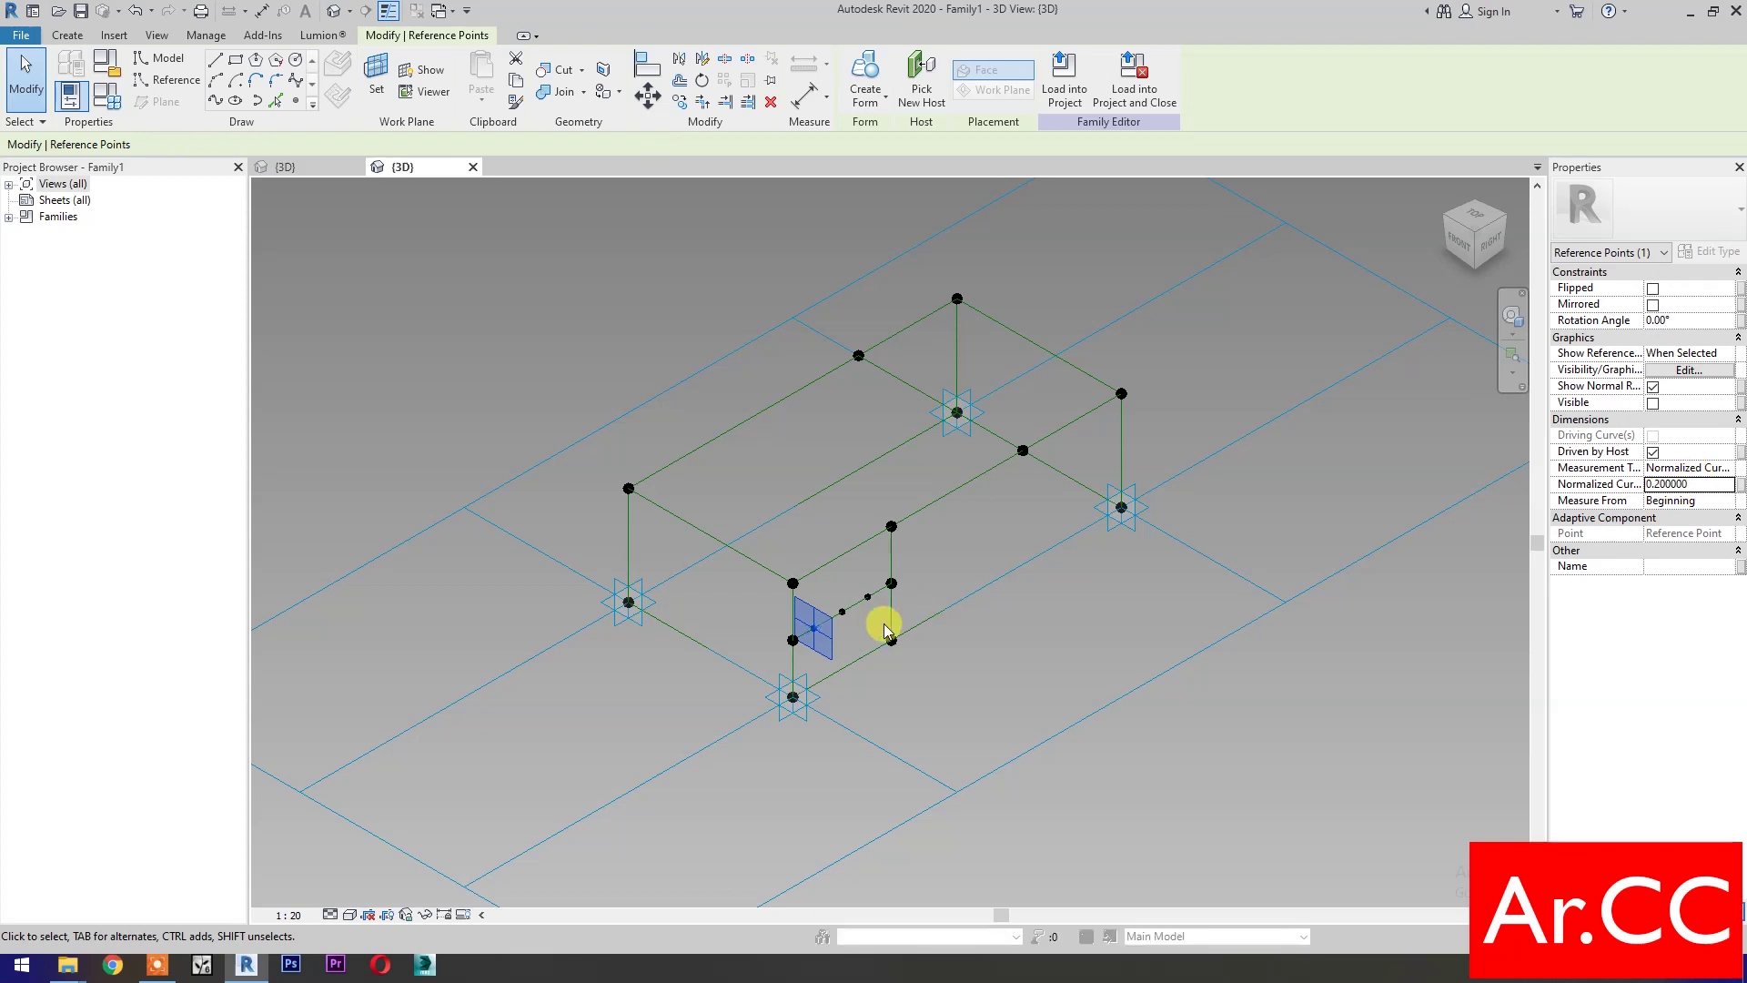
{"action": "left_click", "coordinate": [899, 667]}
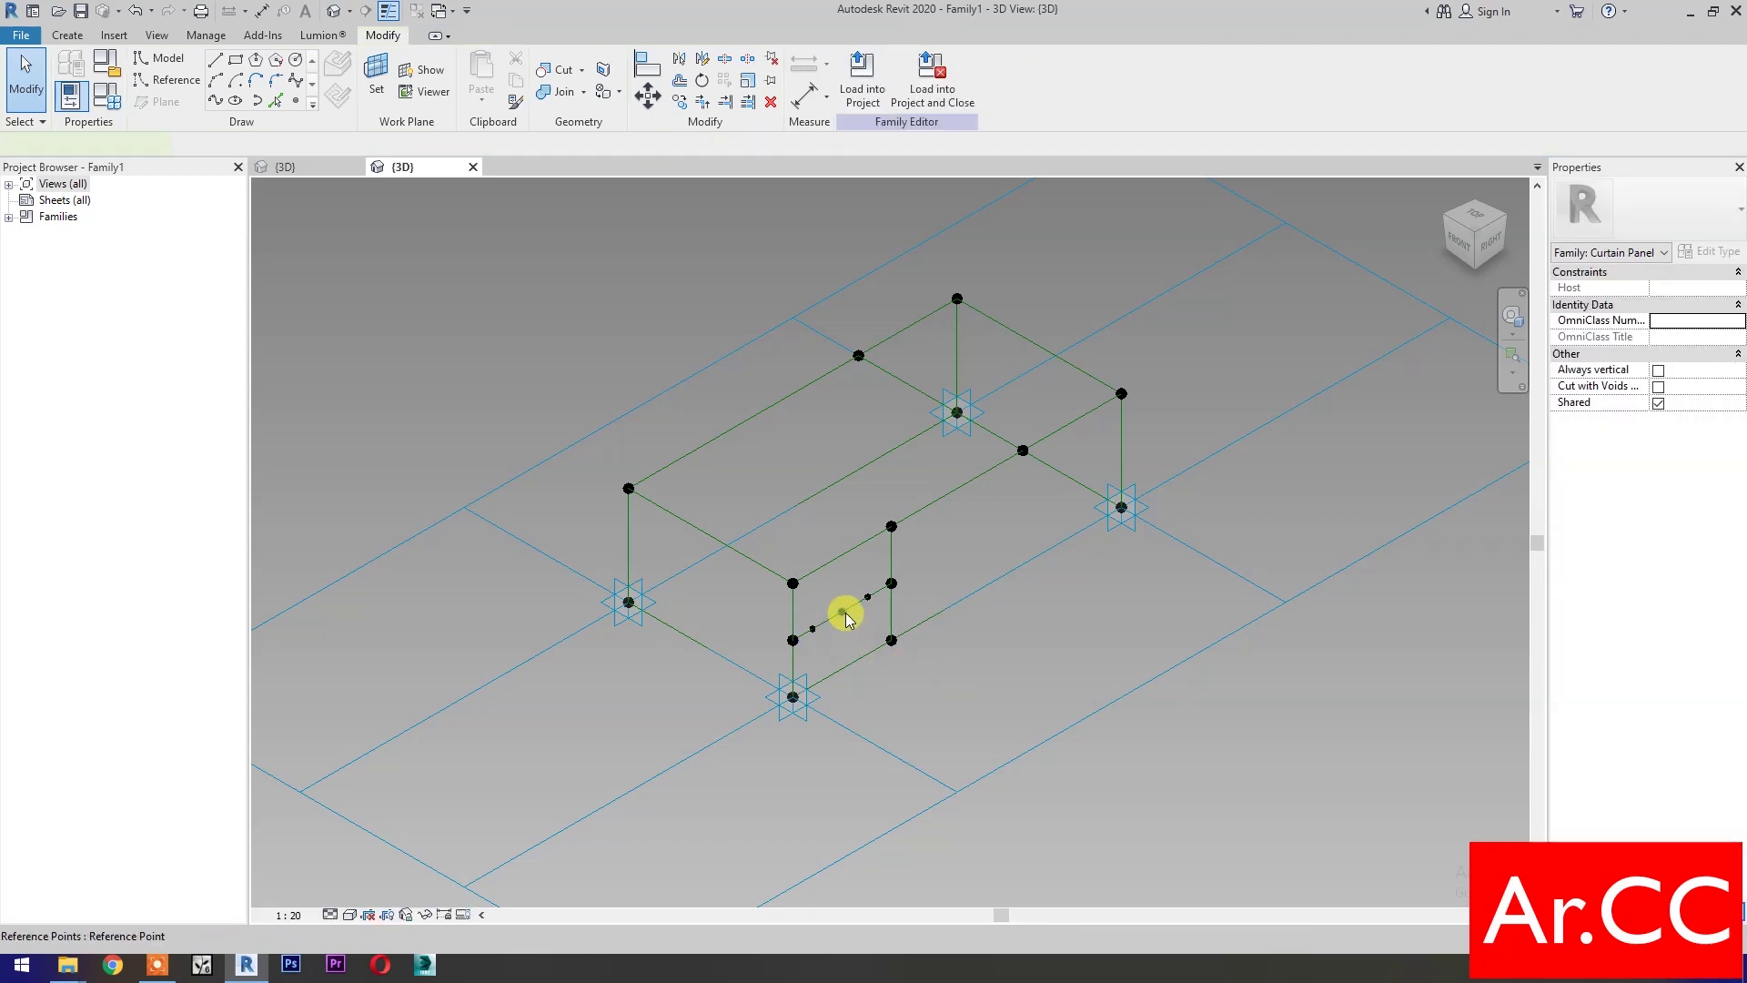
{"action": "left_click", "coordinate": [844, 614]}
{"action": "left_click", "coordinate": [1705, 484]}
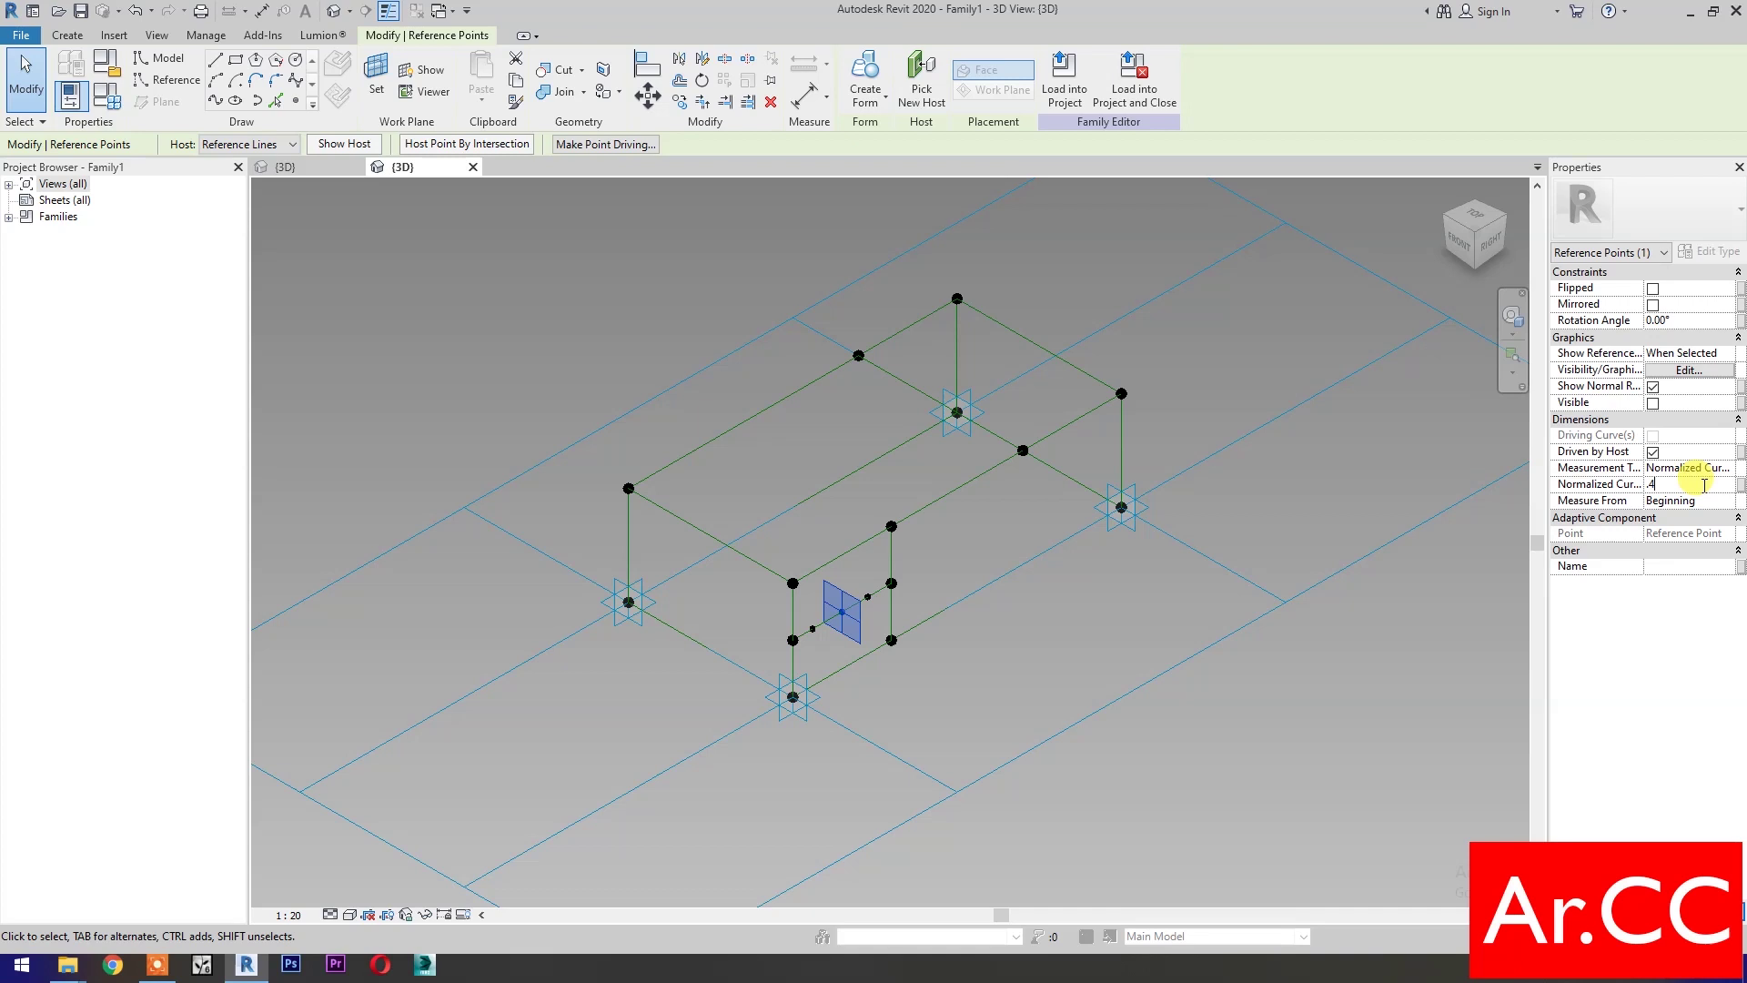
{"action": "key", "text": "Return"}
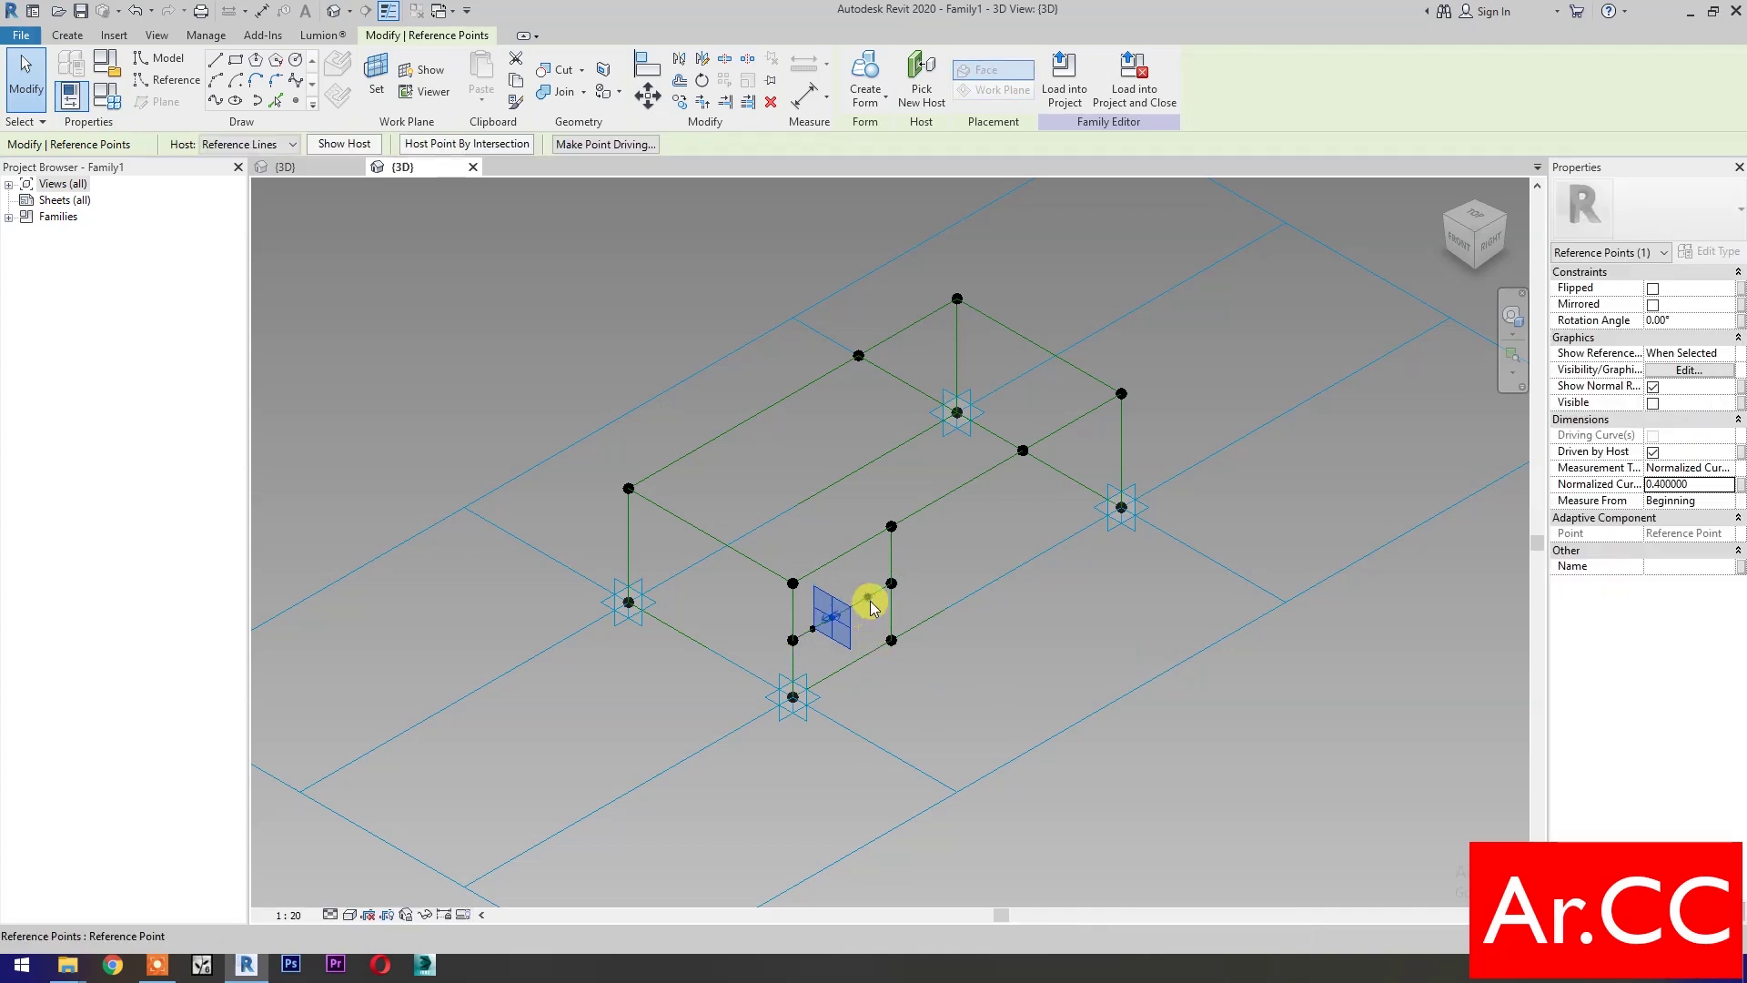
Move the third point to 0.6 and add a fourth point at 0.8
{"action": "left_click_drag", "start_coordinate": [871, 608], "coordinate": [869, 598]}
{"action": "left_click", "coordinate": [1705, 483]}
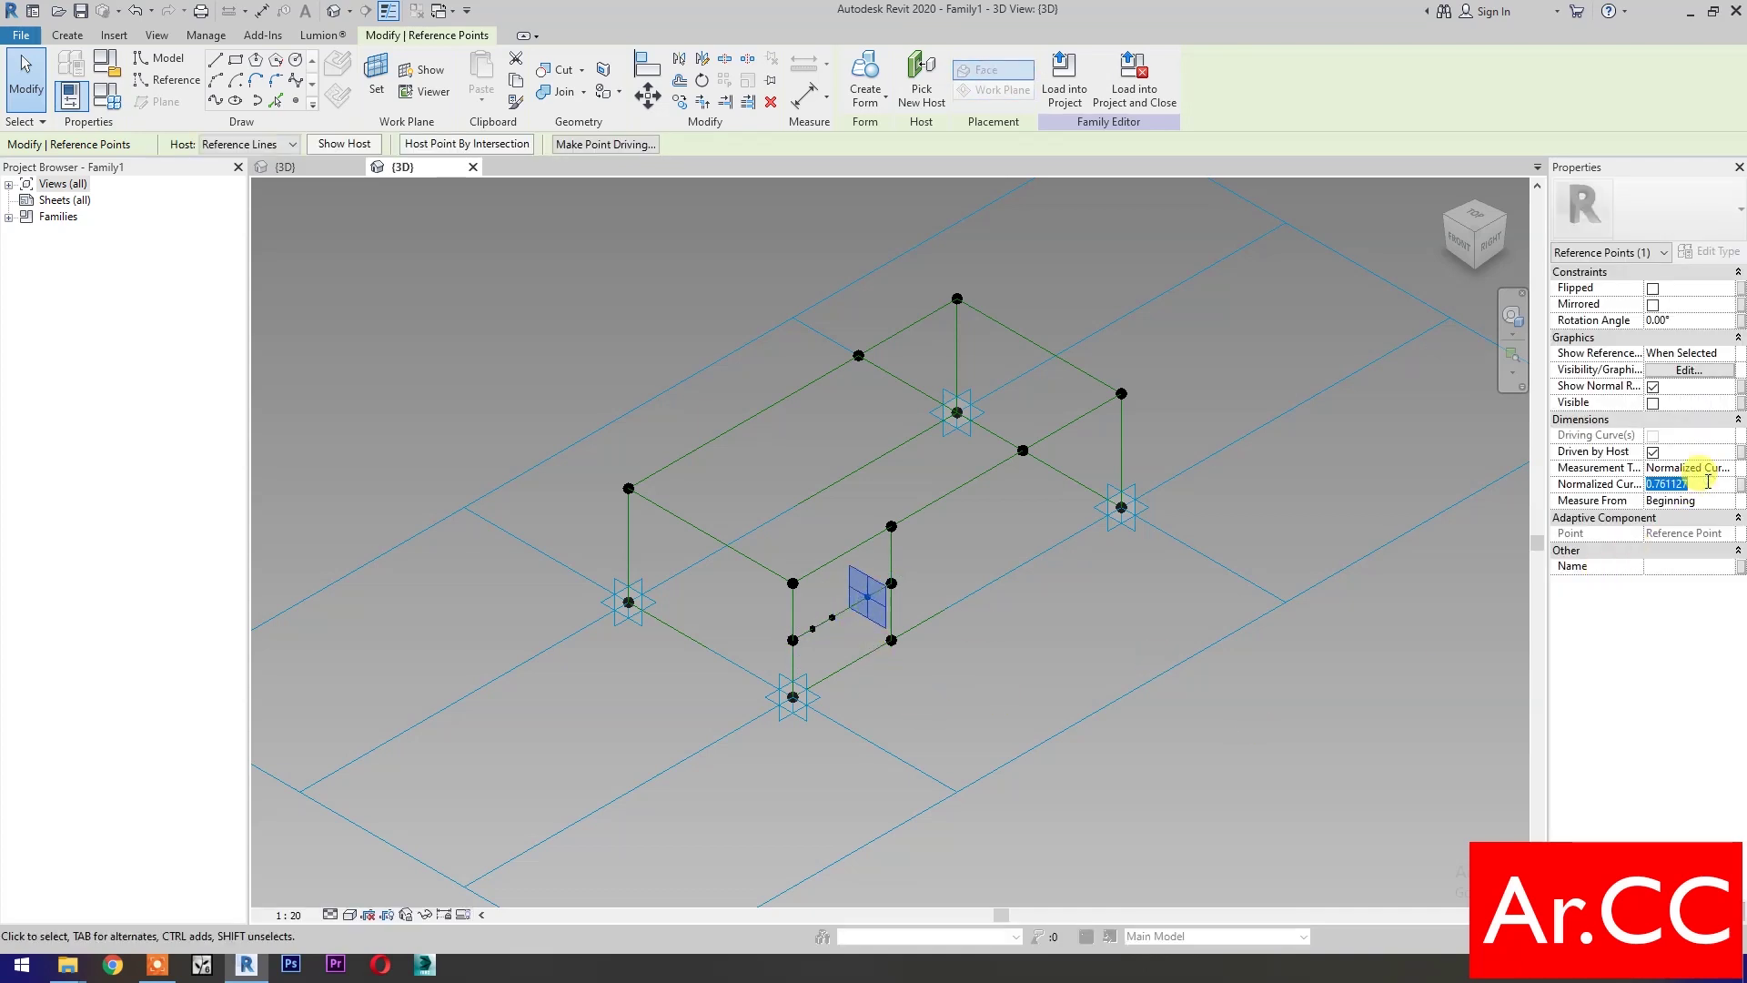
{"action": "left_click", "coordinate": [1005, 714]}
{"action": "left_click", "coordinate": [297, 107]}
{"action": "left_click", "coordinate": [874, 599]}
{"action": "key", "text": "Escape"}
{"action": "left_click", "coordinate": [873, 599]}
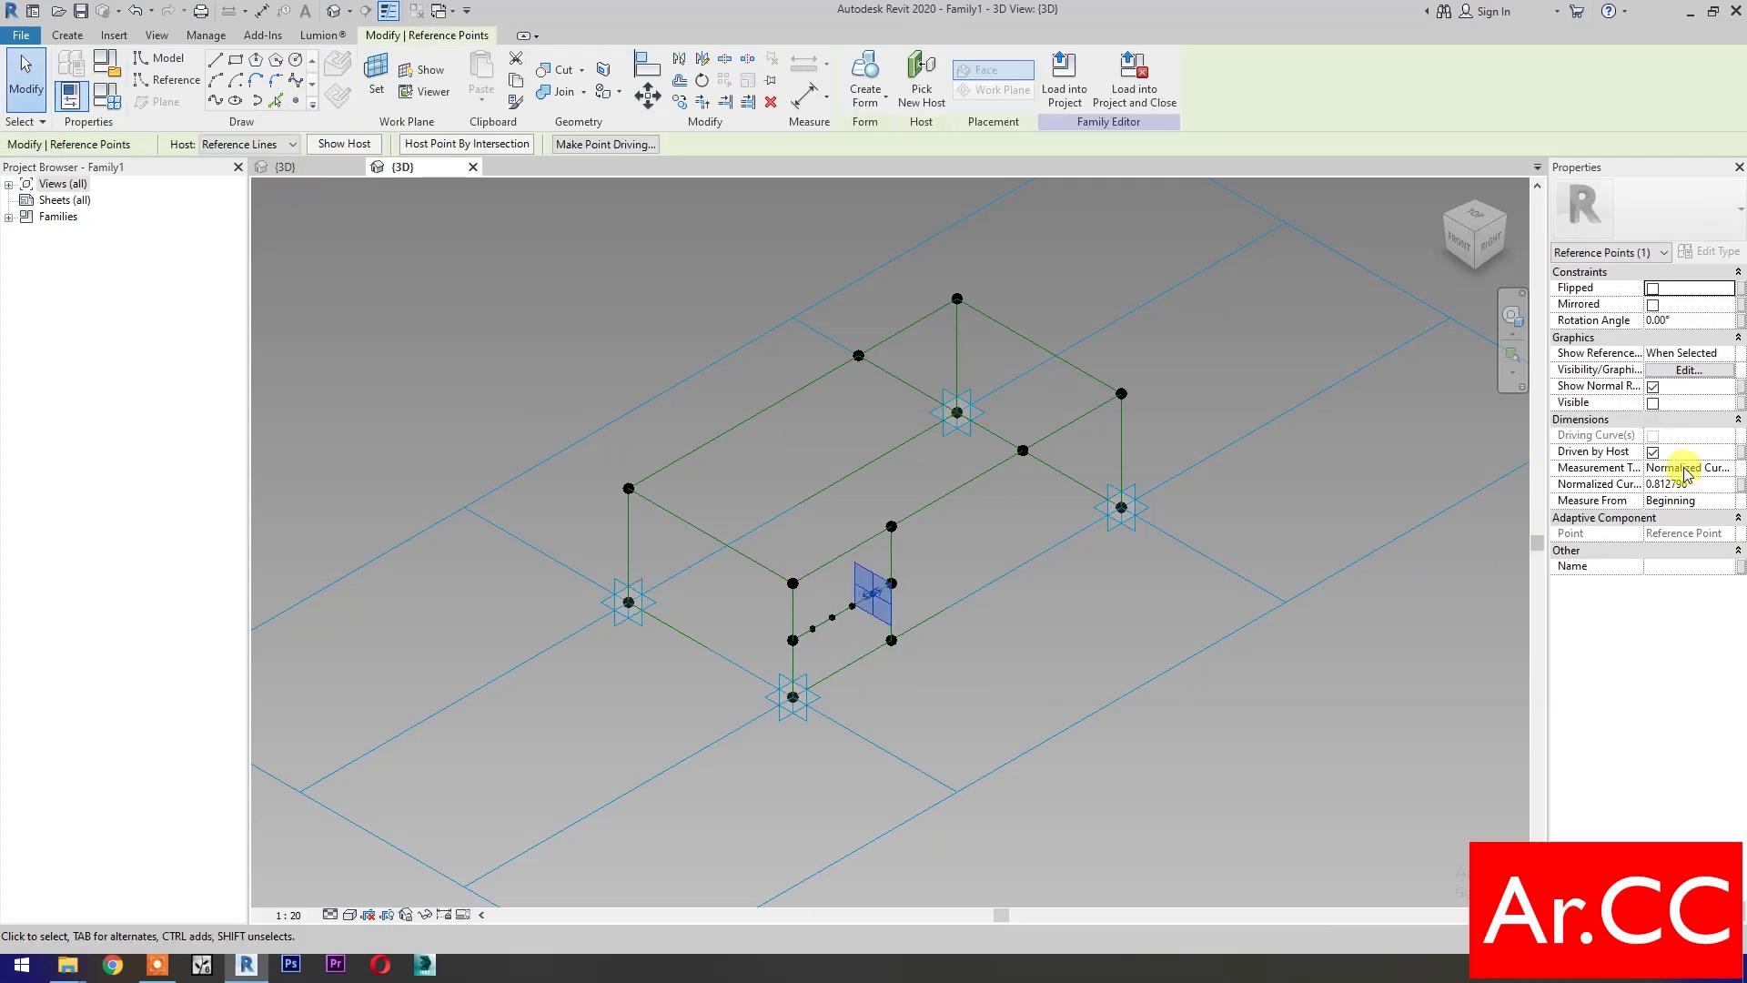
{"action": "left_click", "coordinate": [1706, 487]}
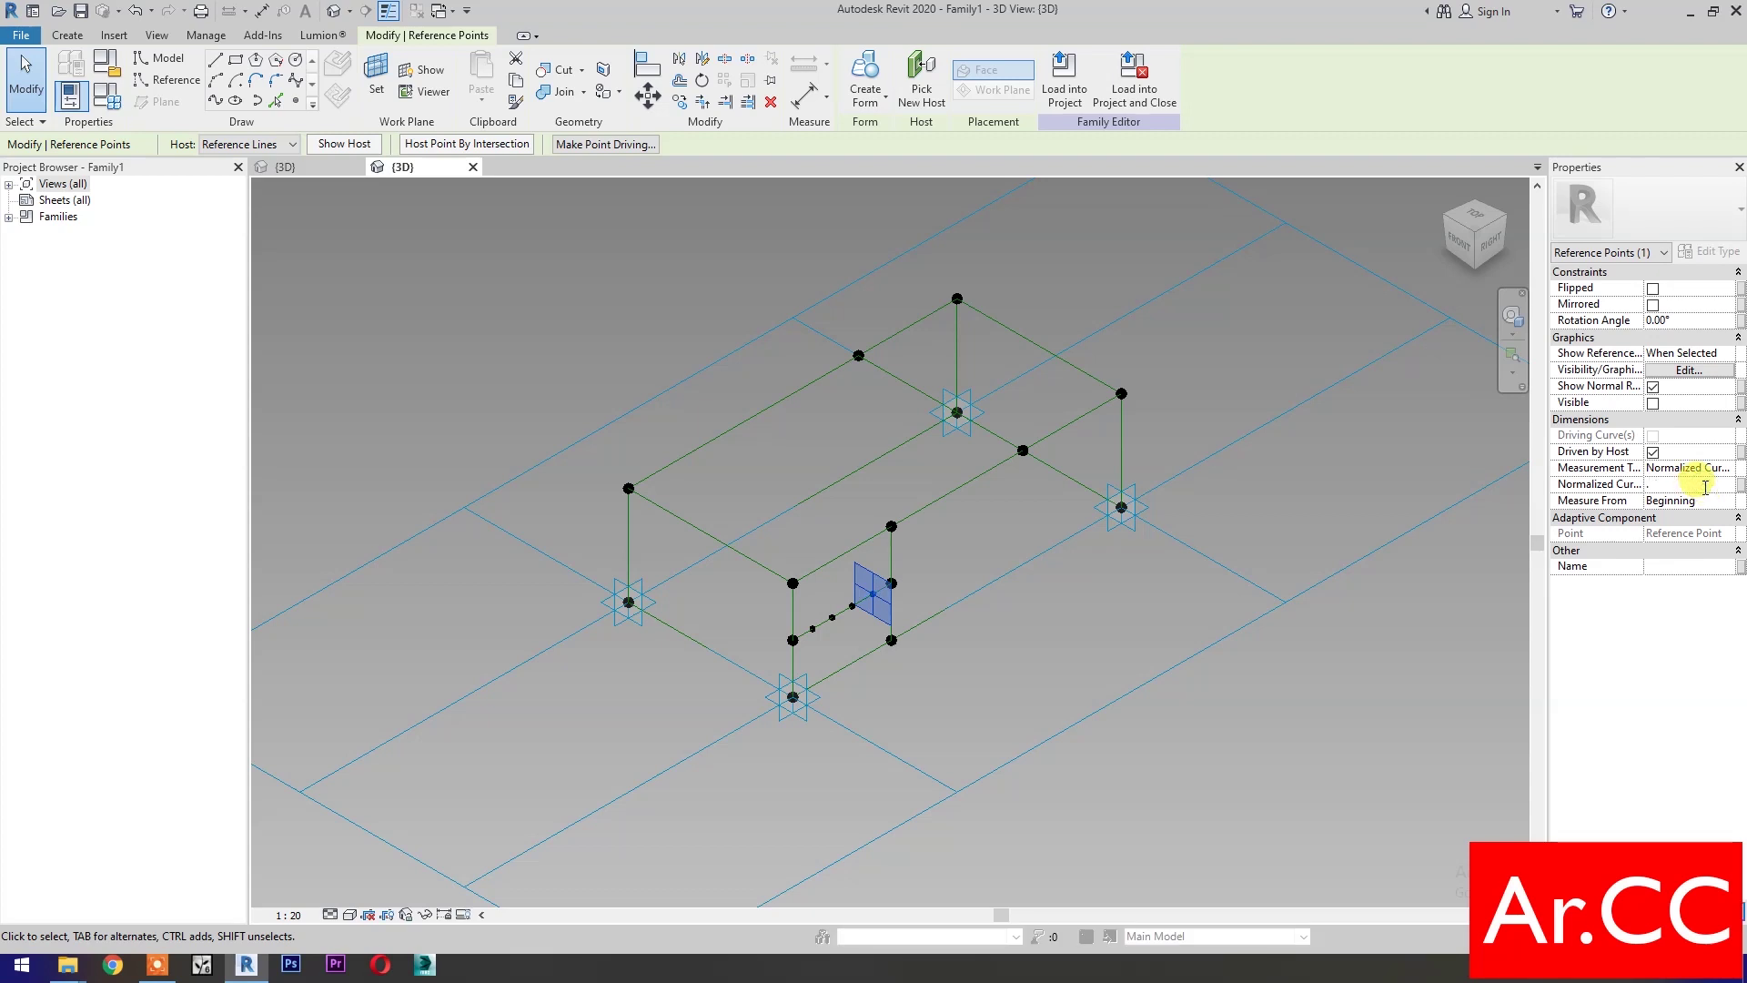
{"action": "type", "text": "0.800000"}
{"action": "left_click", "coordinate": [981, 673]}
Add a reference point near the end of the lower reference line
{"action": "scroll", "coordinate": [897, 627], "scroll_direction": "up", "scroll_amount": 2}
{"action": "scroll", "coordinate": [885, 560], "scroll_direction": "up", "scroll_amount": 2}
{"action": "scroll", "coordinate": [894, 519], "scroll_direction": "up", "scroll_amount": 2}
{"action": "scroll", "coordinate": [915, 555], "scroll_direction": "up", "scroll_amount": 1}
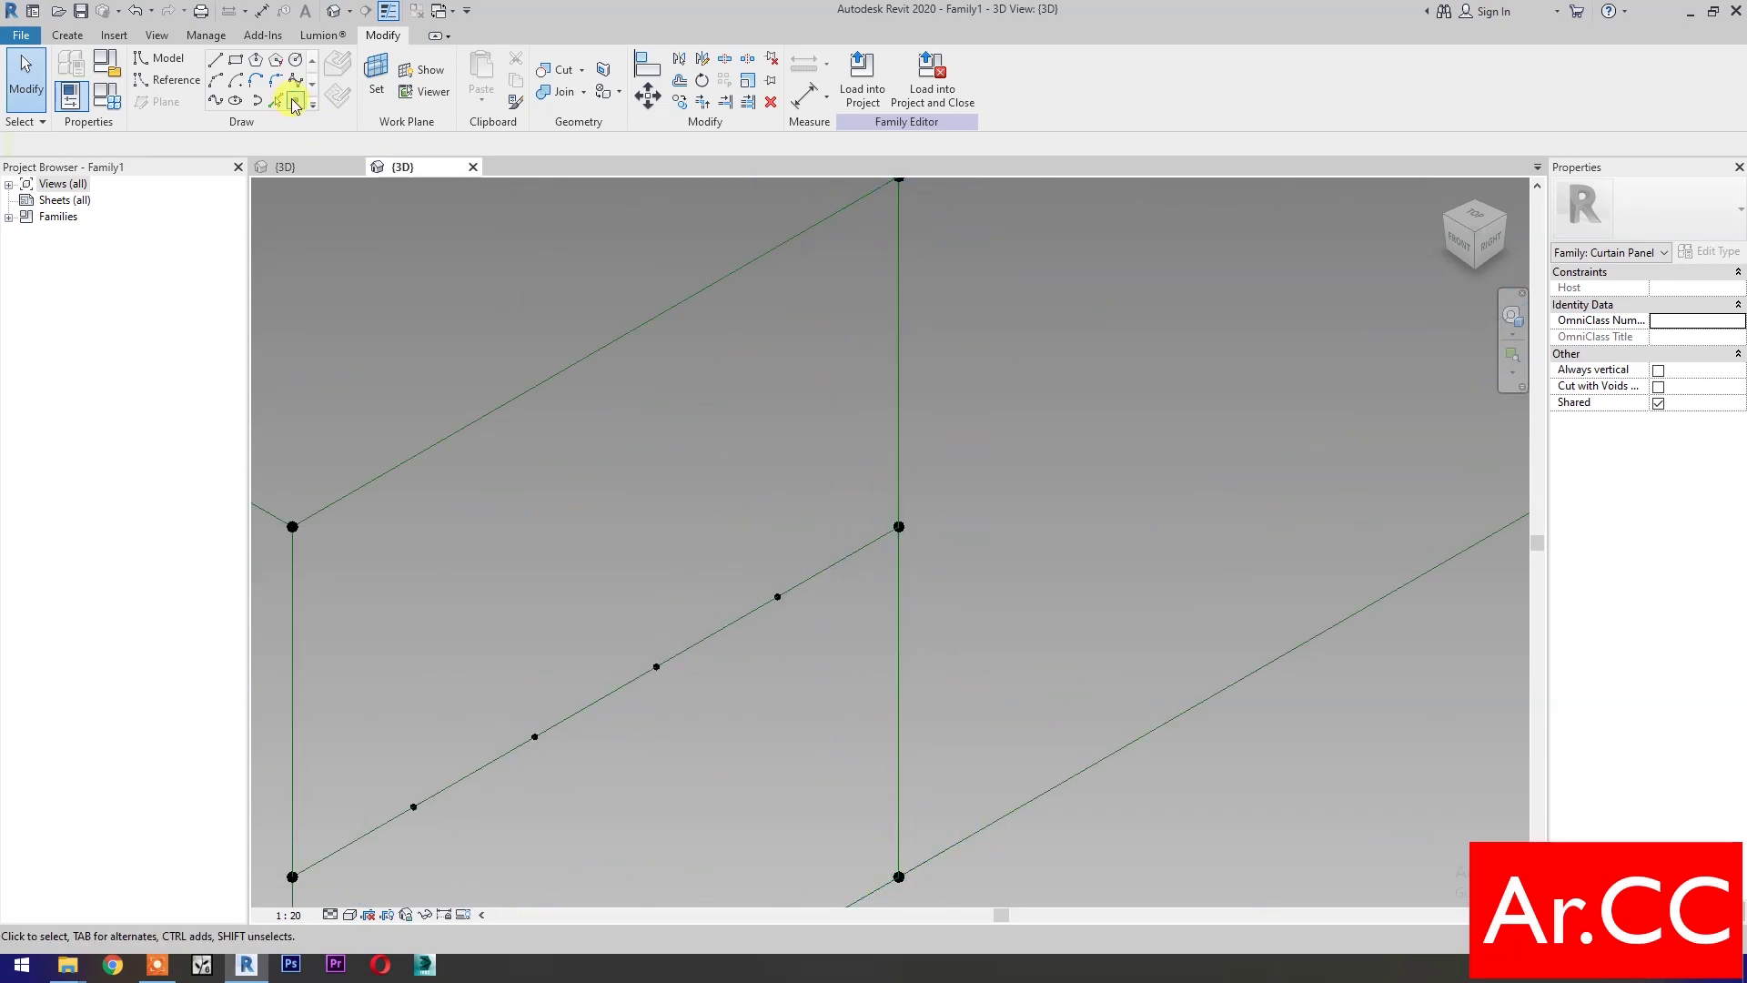
{"action": "left_click", "coordinate": [297, 103]}
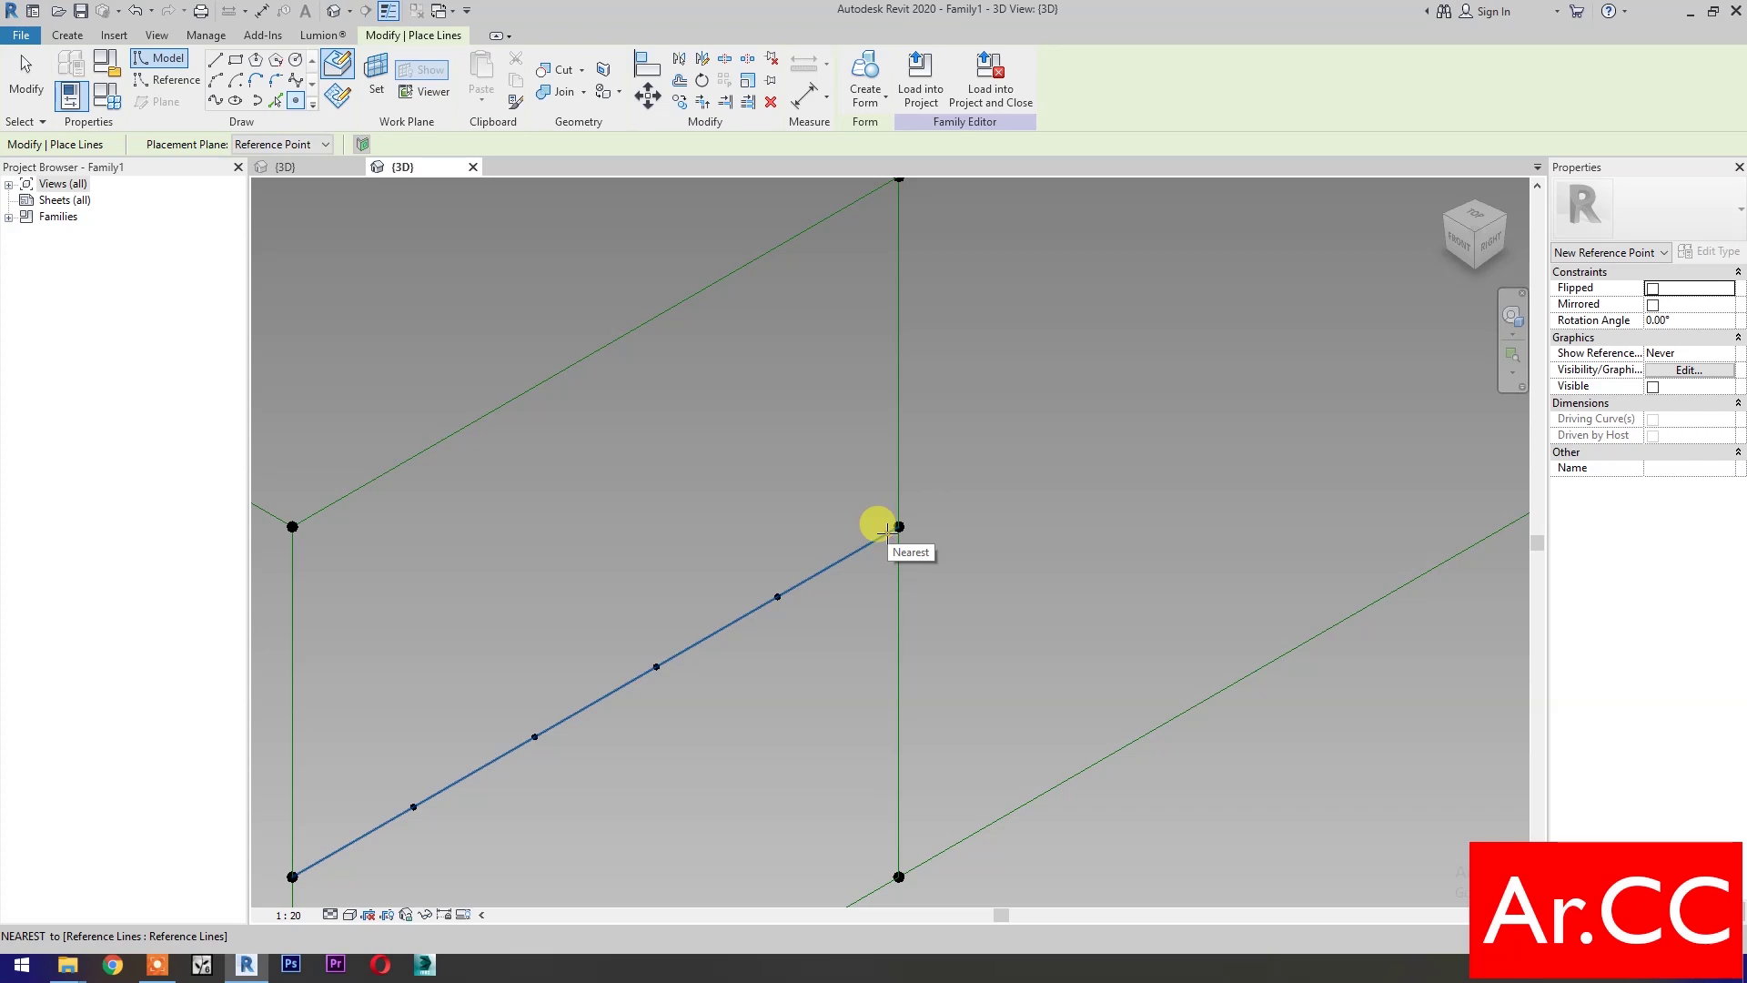
{"action": "left_click", "coordinate": [883, 530]}
{"action": "key", "text": "Escape"}
{"action": "key", "text": "Escape"}
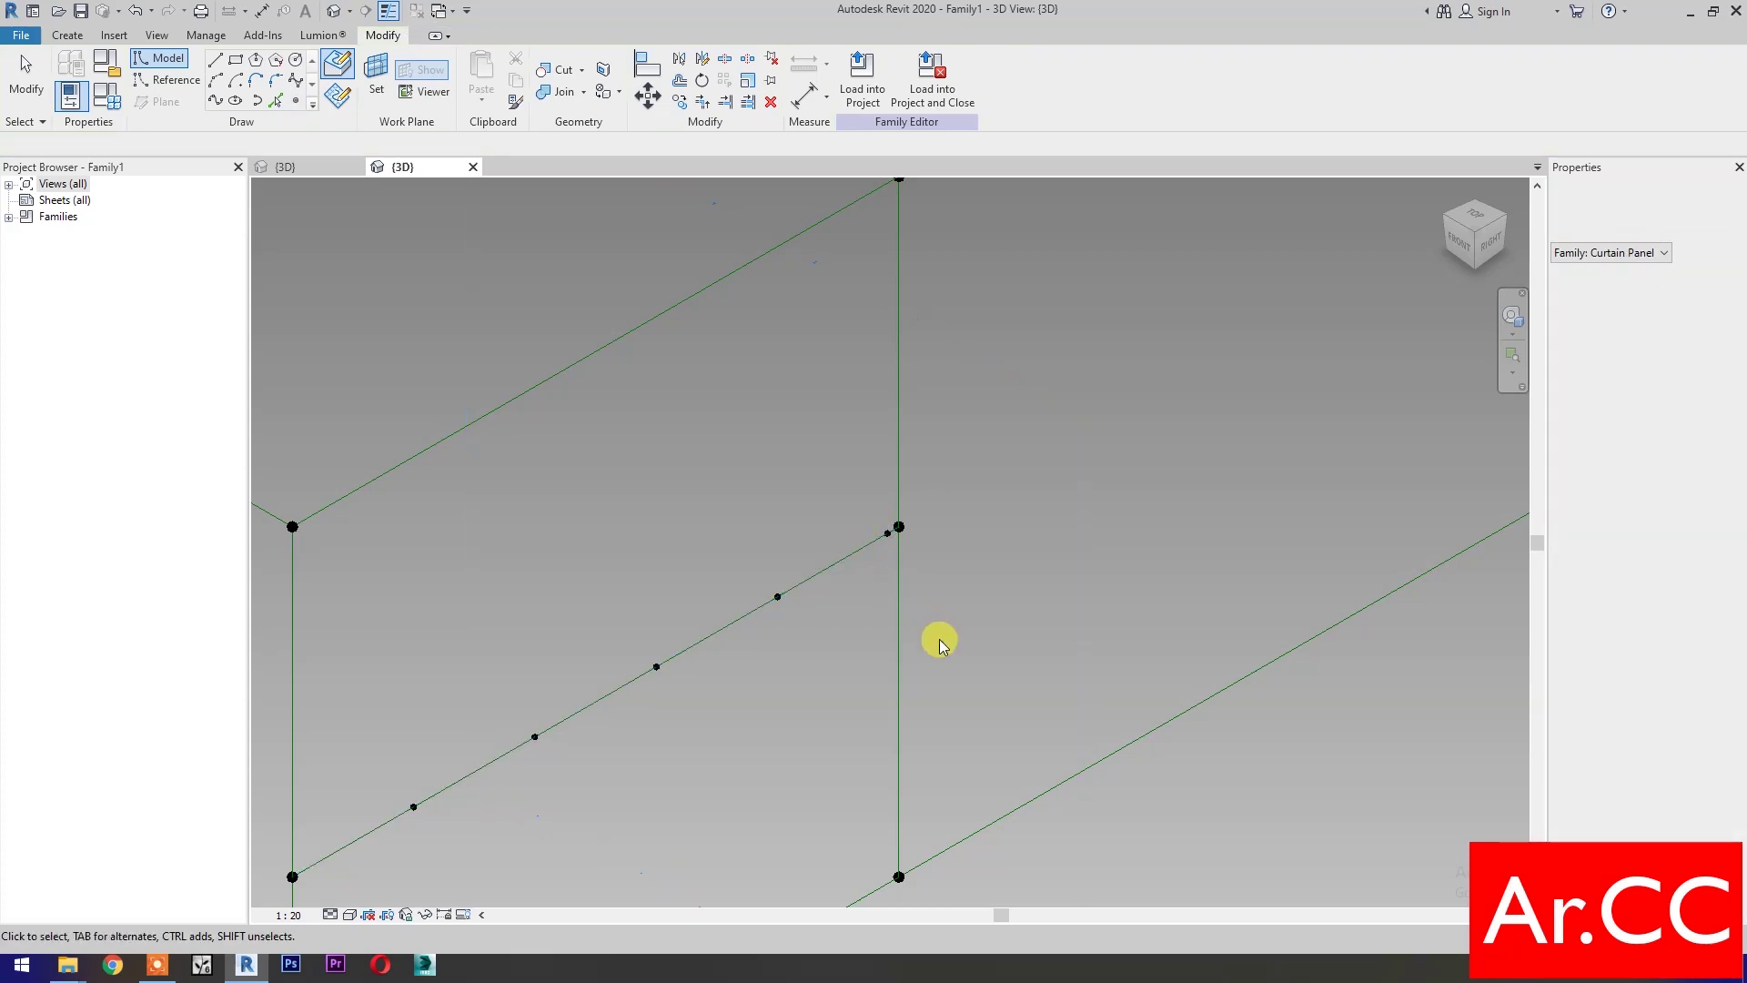
Place points on the top reference line and top rear edge, then edit the rear point's position
{"action": "scroll", "coordinate": [939, 639], "scroll_direction": "down", "scroll_amount": 2}
{"action": "scroll", "coordinate": [955, 638], "scroll_direction": "down", "scroll_amount": 2}
{"action": "scroll", "coordinate": [1016, 670], "scroll_direction": "down", "scroll_amount": 1}
{"action": "scroll", "coordinate": [1011, 650], "scroll_direction": "down", "scroll_amount": 2}
{"action": "middle_click_drag", "start_coordinate": [1011, 628], "coordinate": [936, 713]}
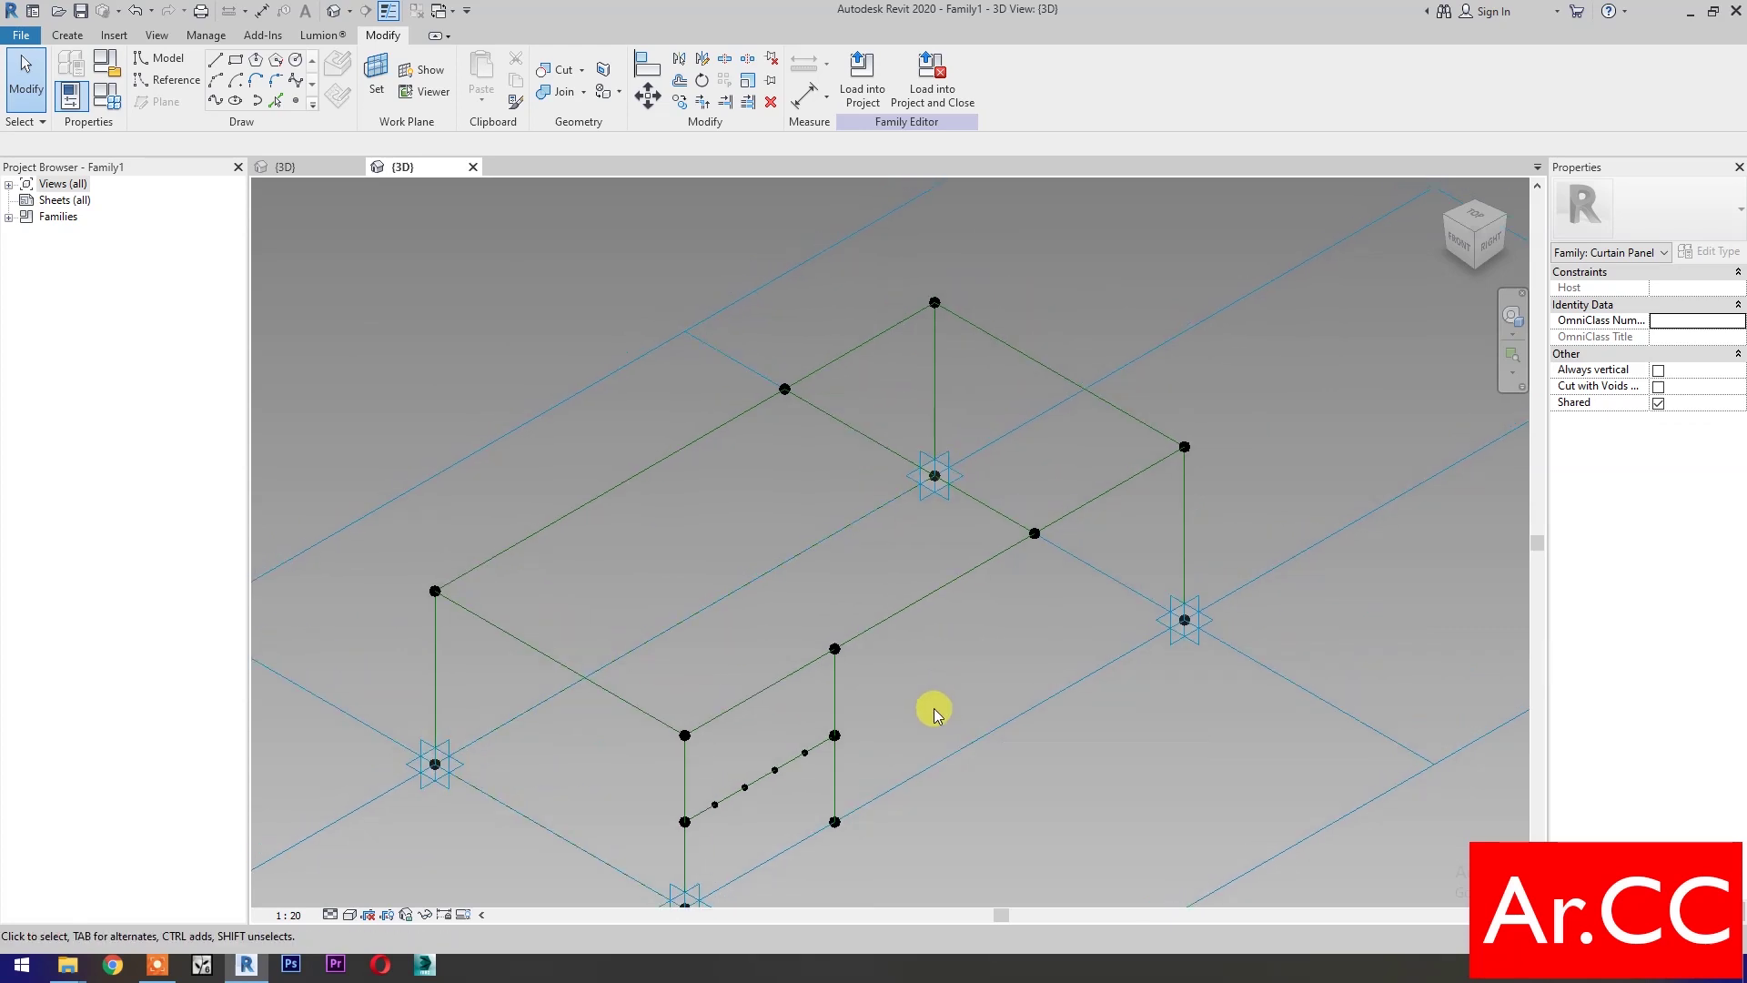
{"action": "left_click", "coordinate": [301, 103]}
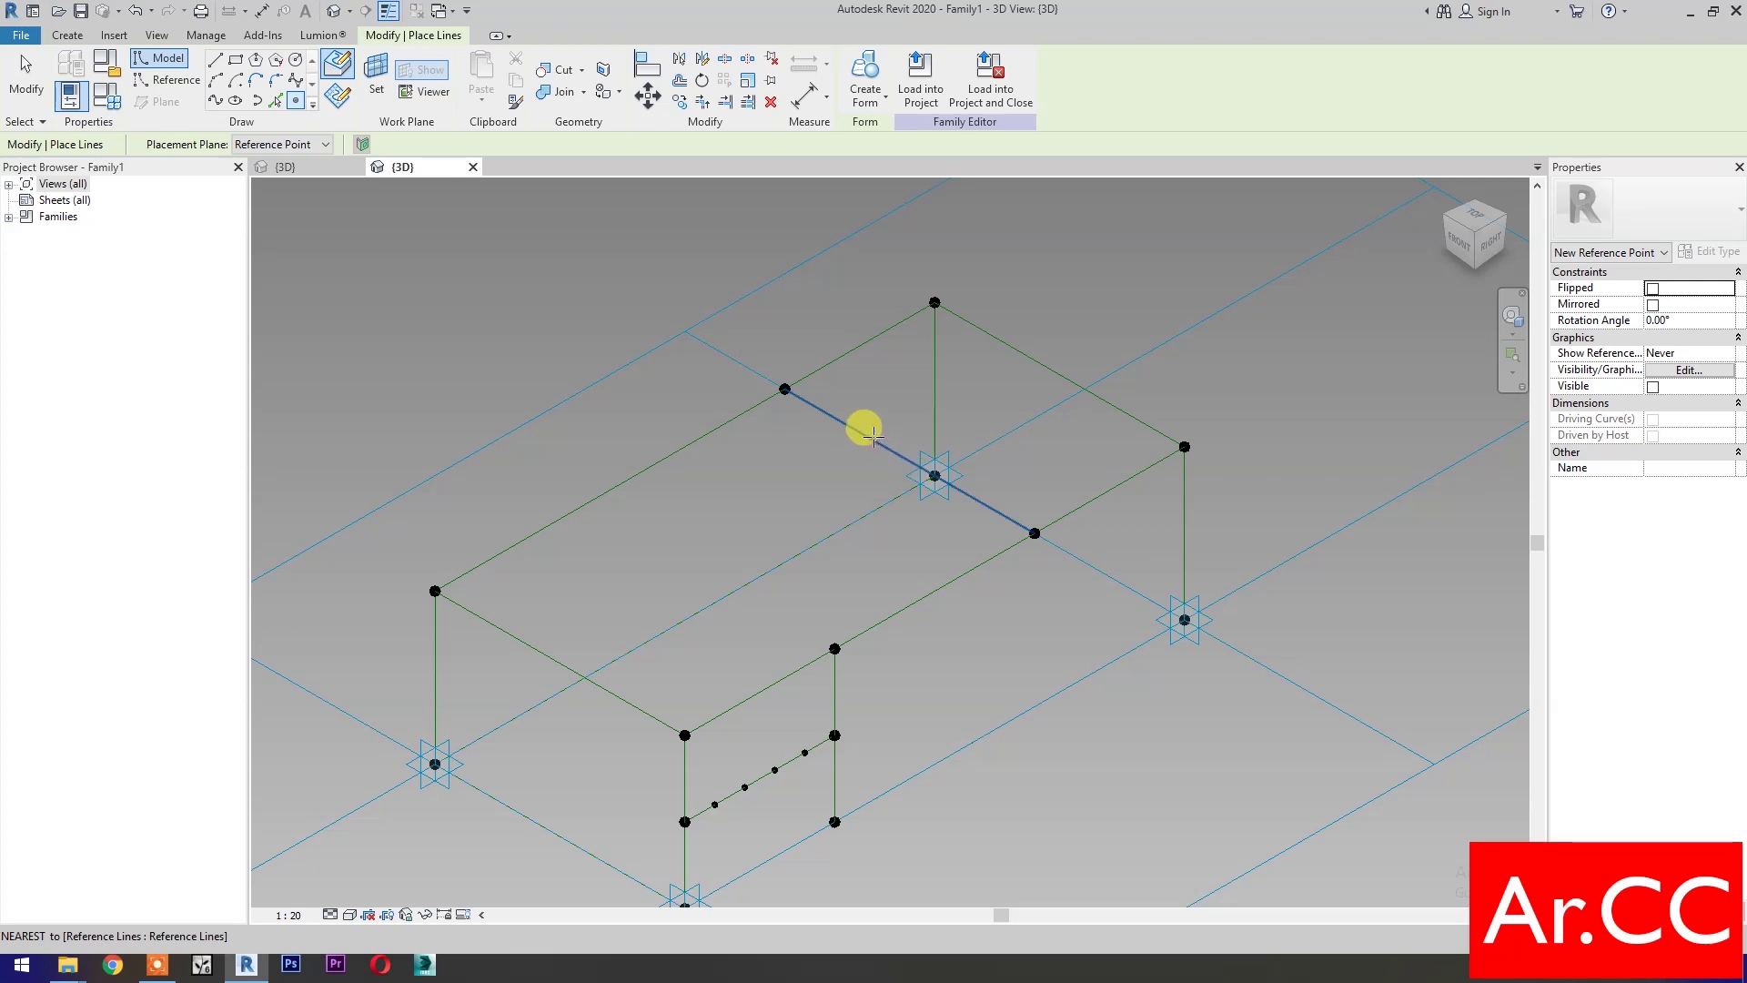
{"action": "left_click", "coordinate": [872, 439]}
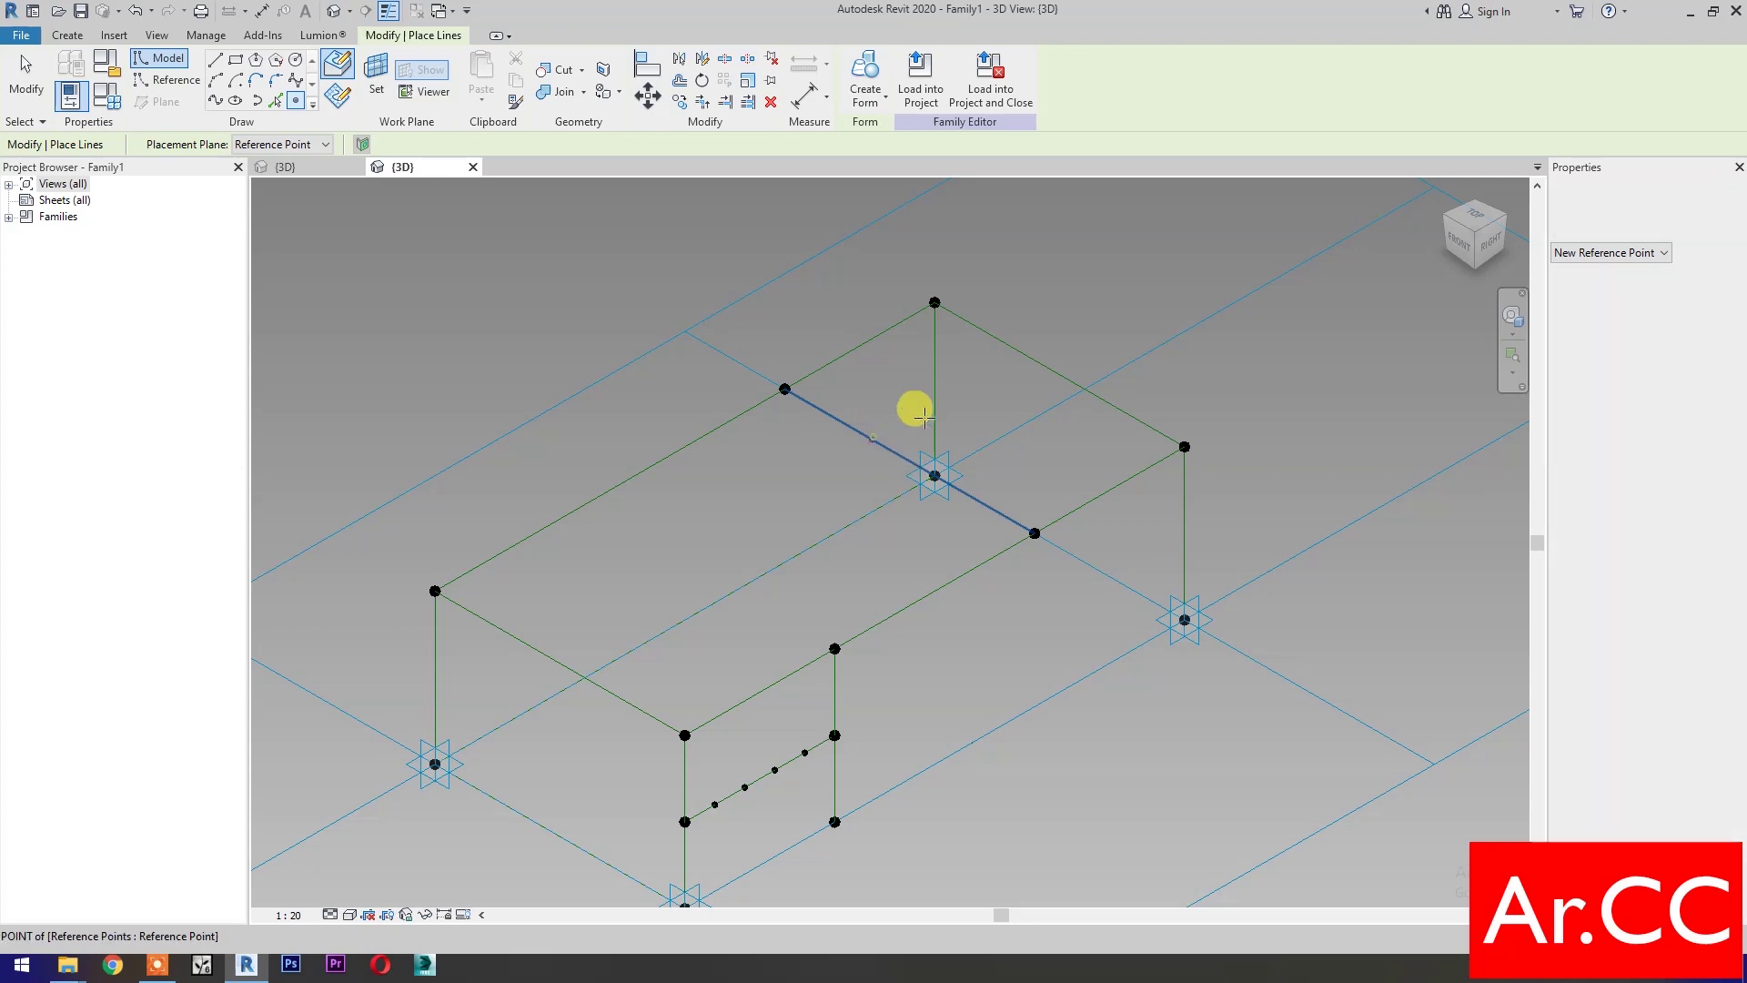
{"action": "left_click", "coordinate": [1021, 353]}
{"action": "key", "text": "Escape"}
{"action": "key", "text": "Escape"}
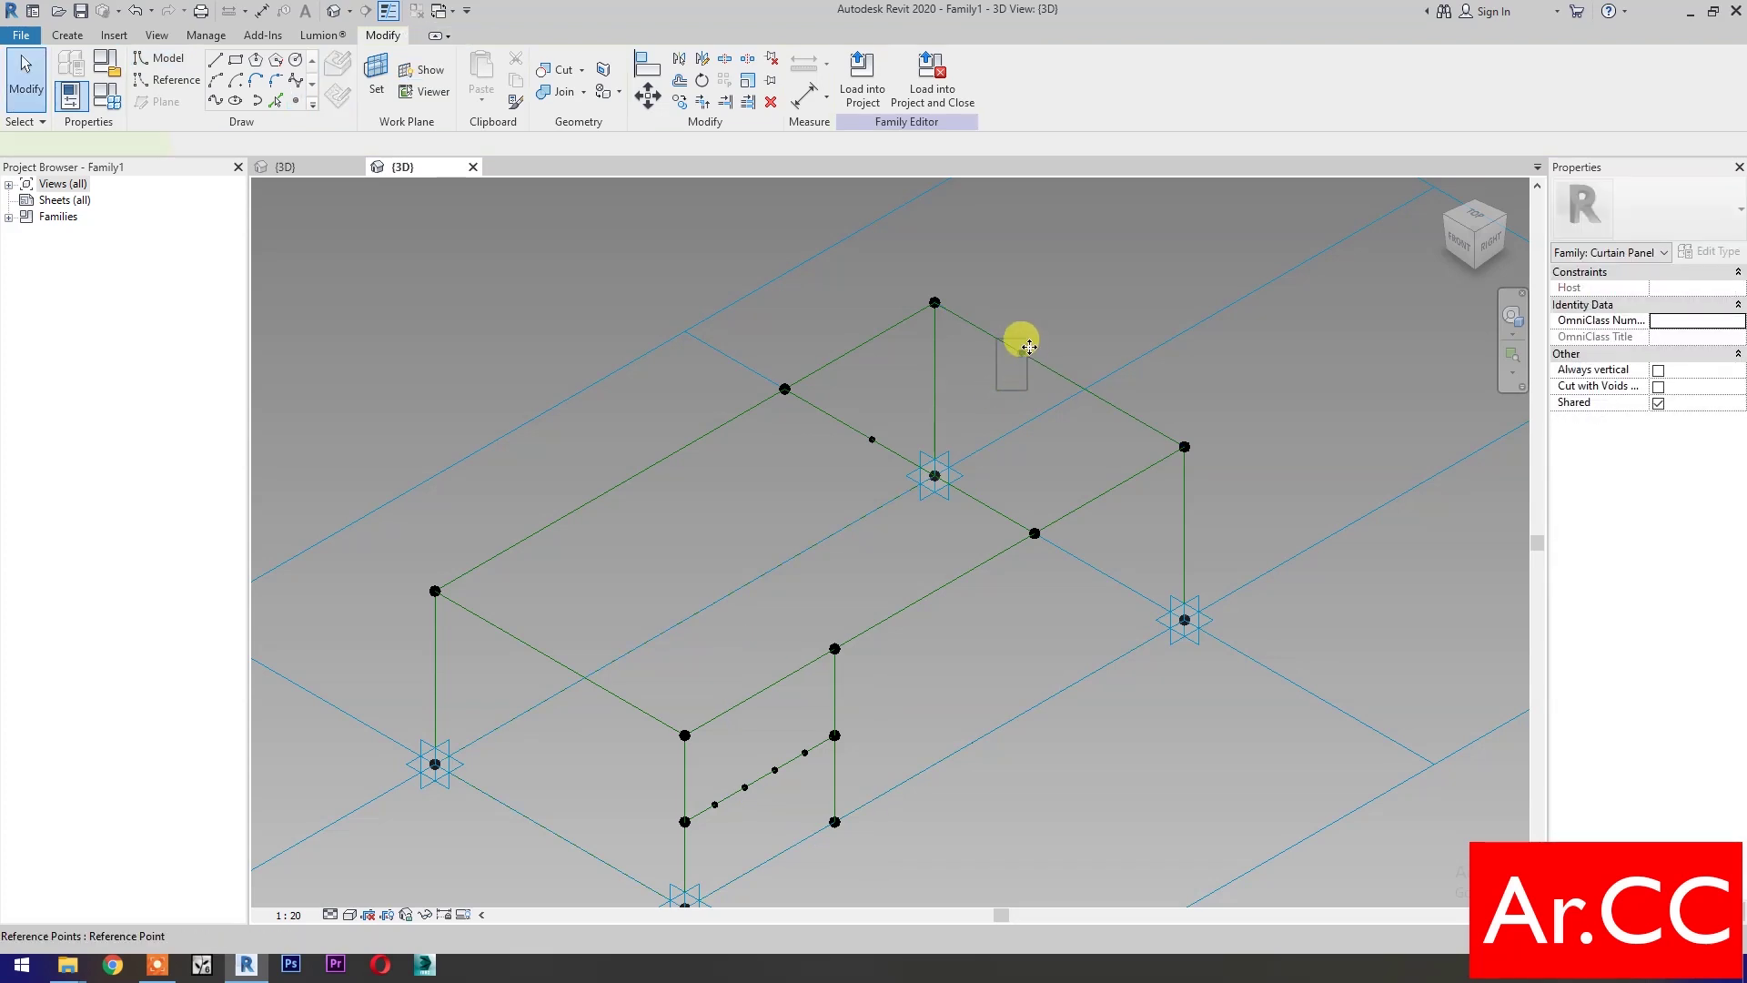
{"action": "left_click", "coordinate": [1022, 354]}
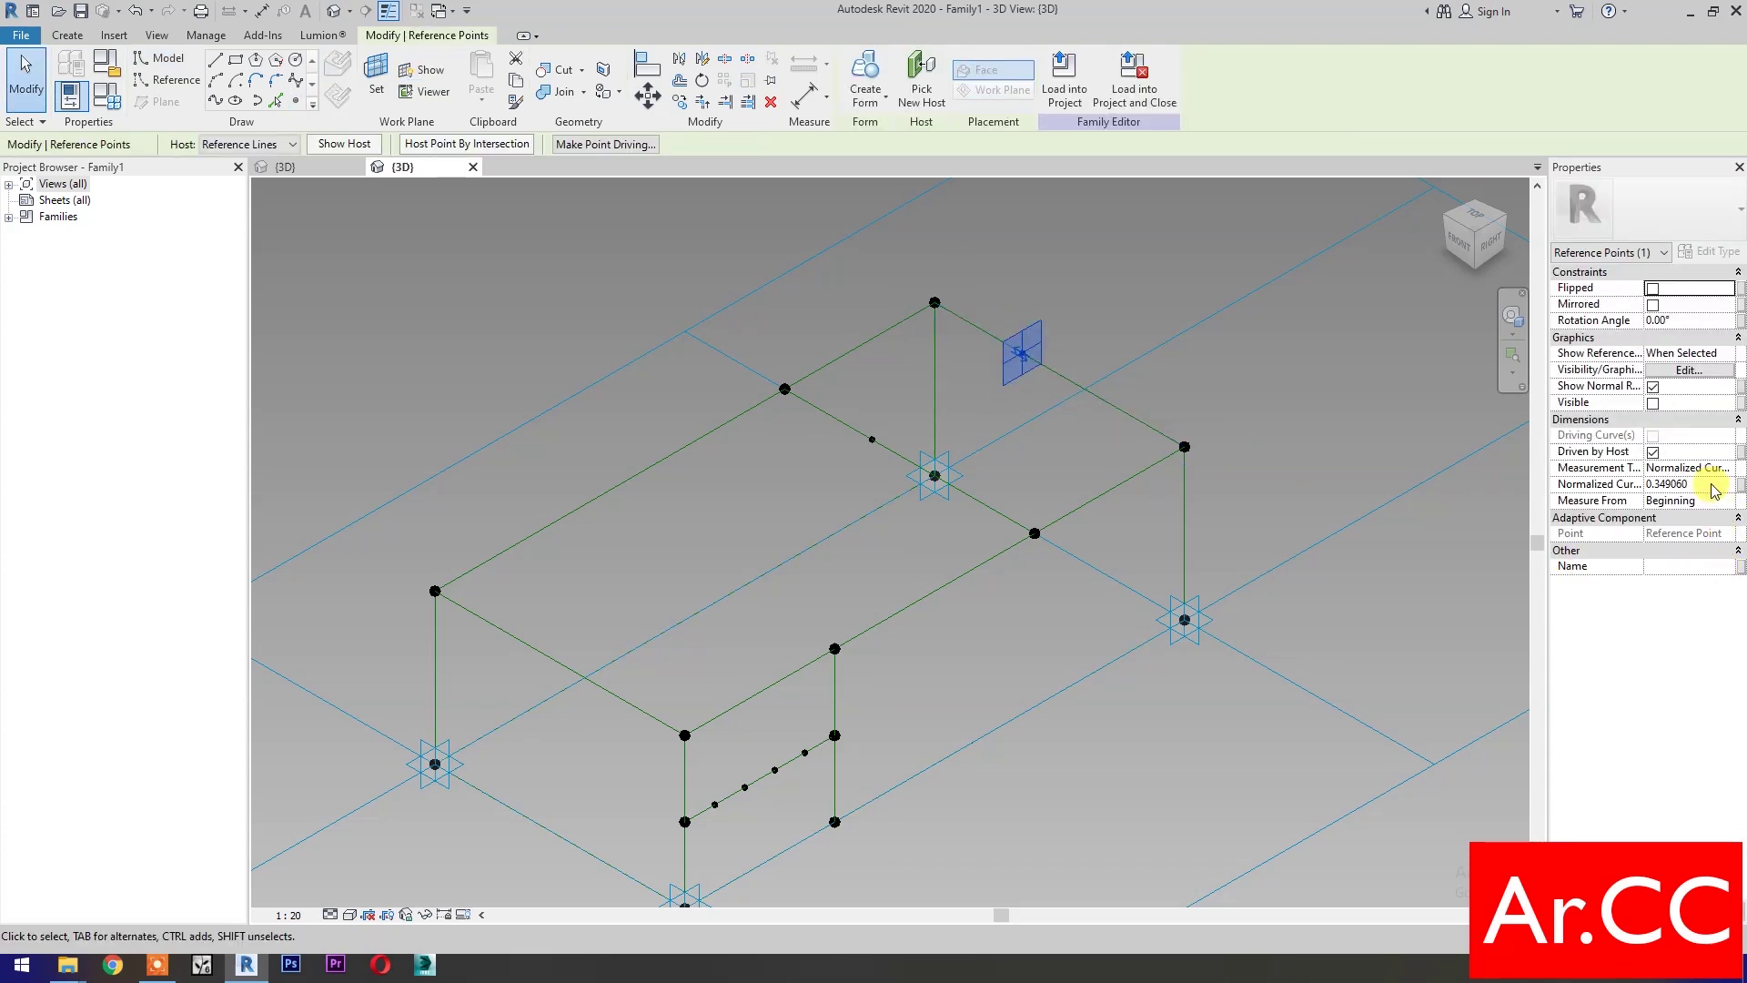
{"action": "left_click", "coordinate": [1711, 484]}
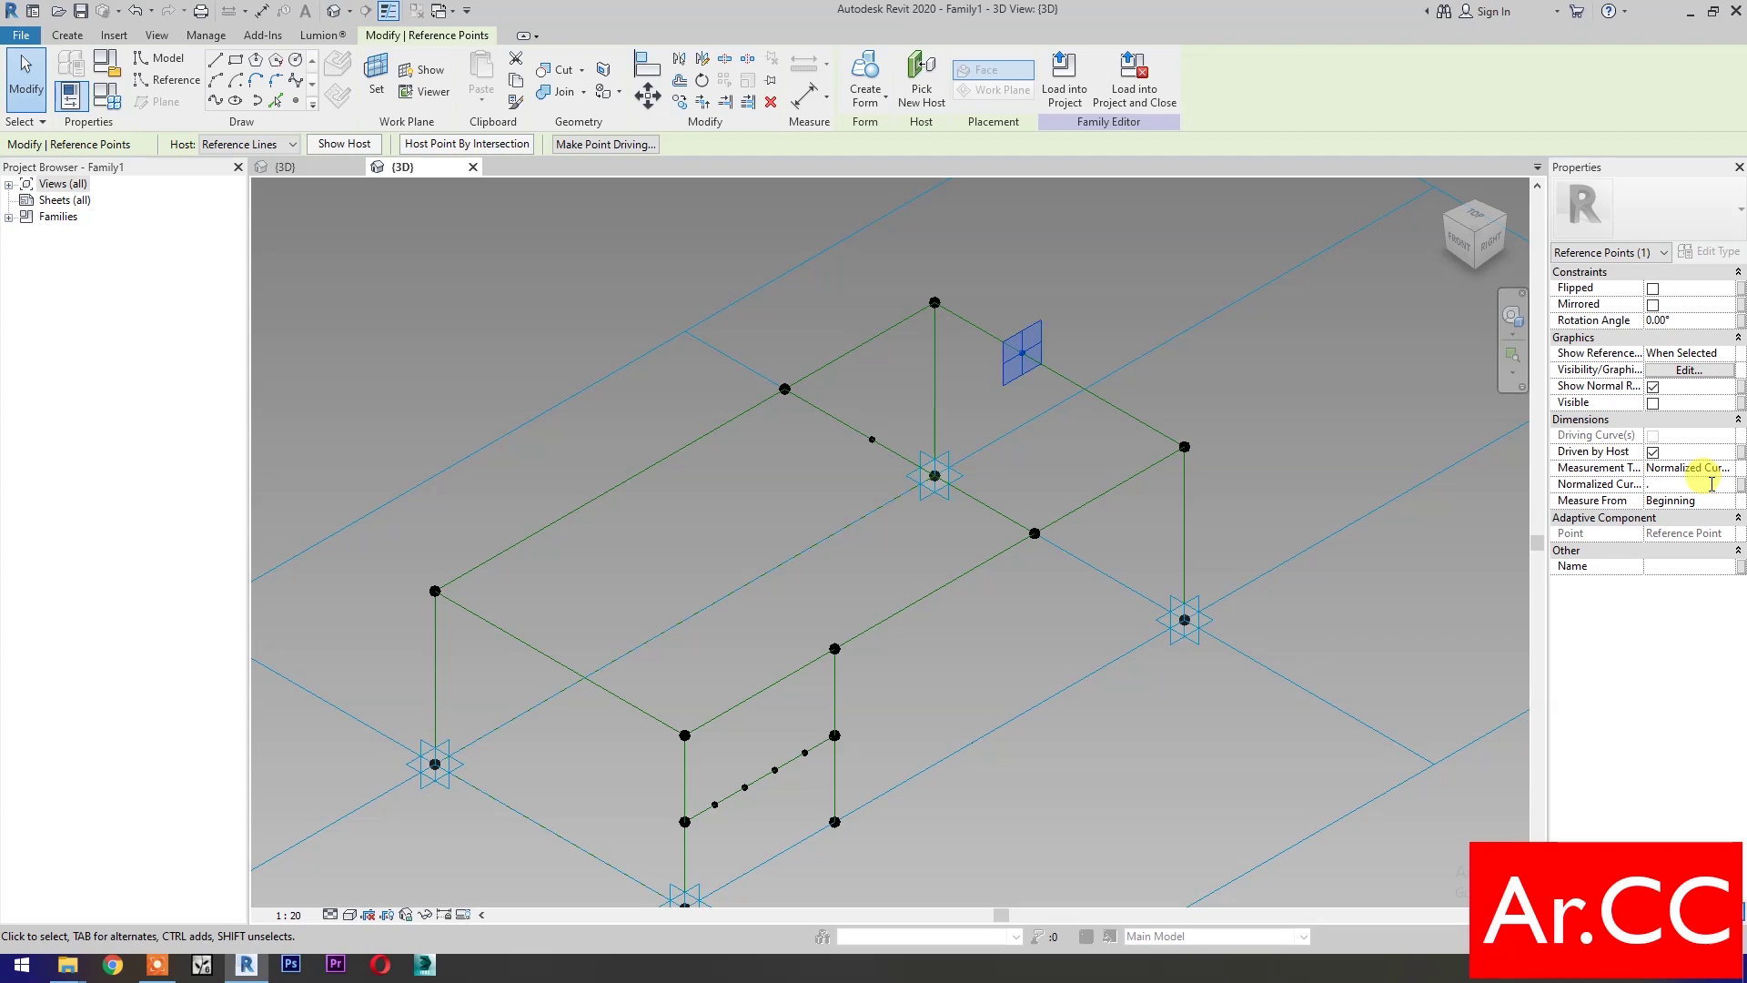
Set the rear-edge point to 0.35 and drive it with a new NCP4 parameter
{"action": "type", "text": "35"}
{"action": "left_click", "coordinate": [1741, 491]}
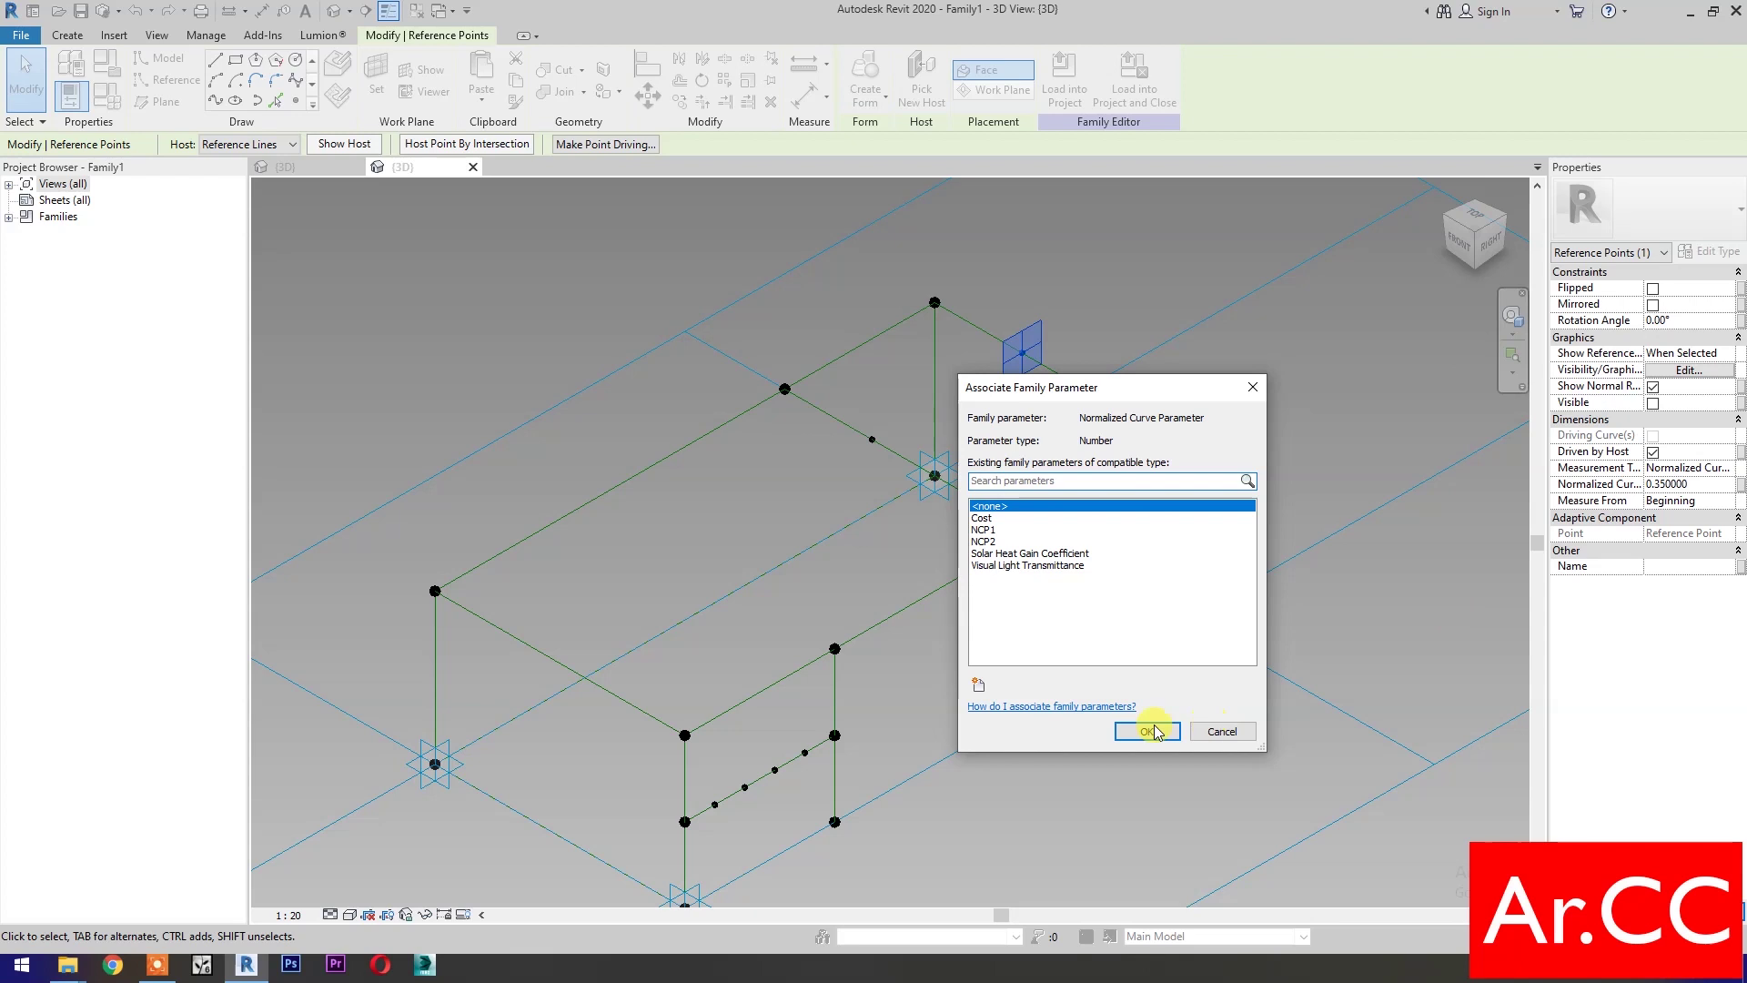
{"action": "left_click", "coordinate": [978, 685]}
{"action": "type", "text": "NCP4"}
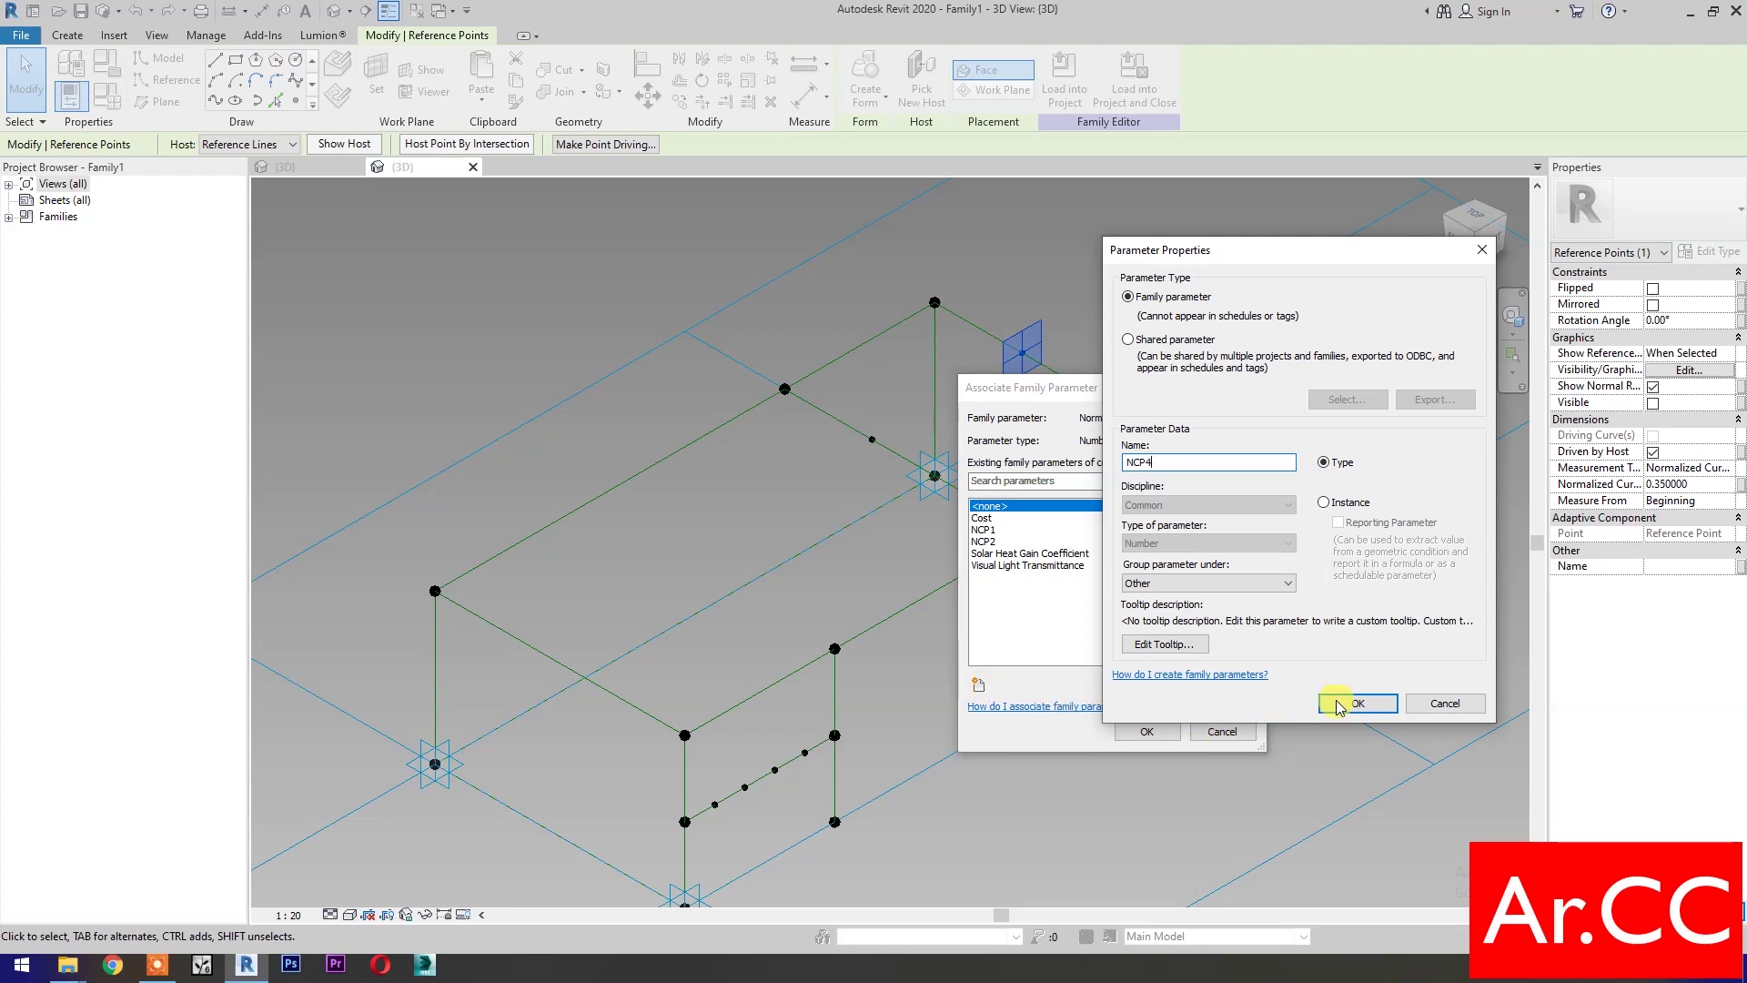
{"action": "left_click", "coordinate": [1340, 705]}
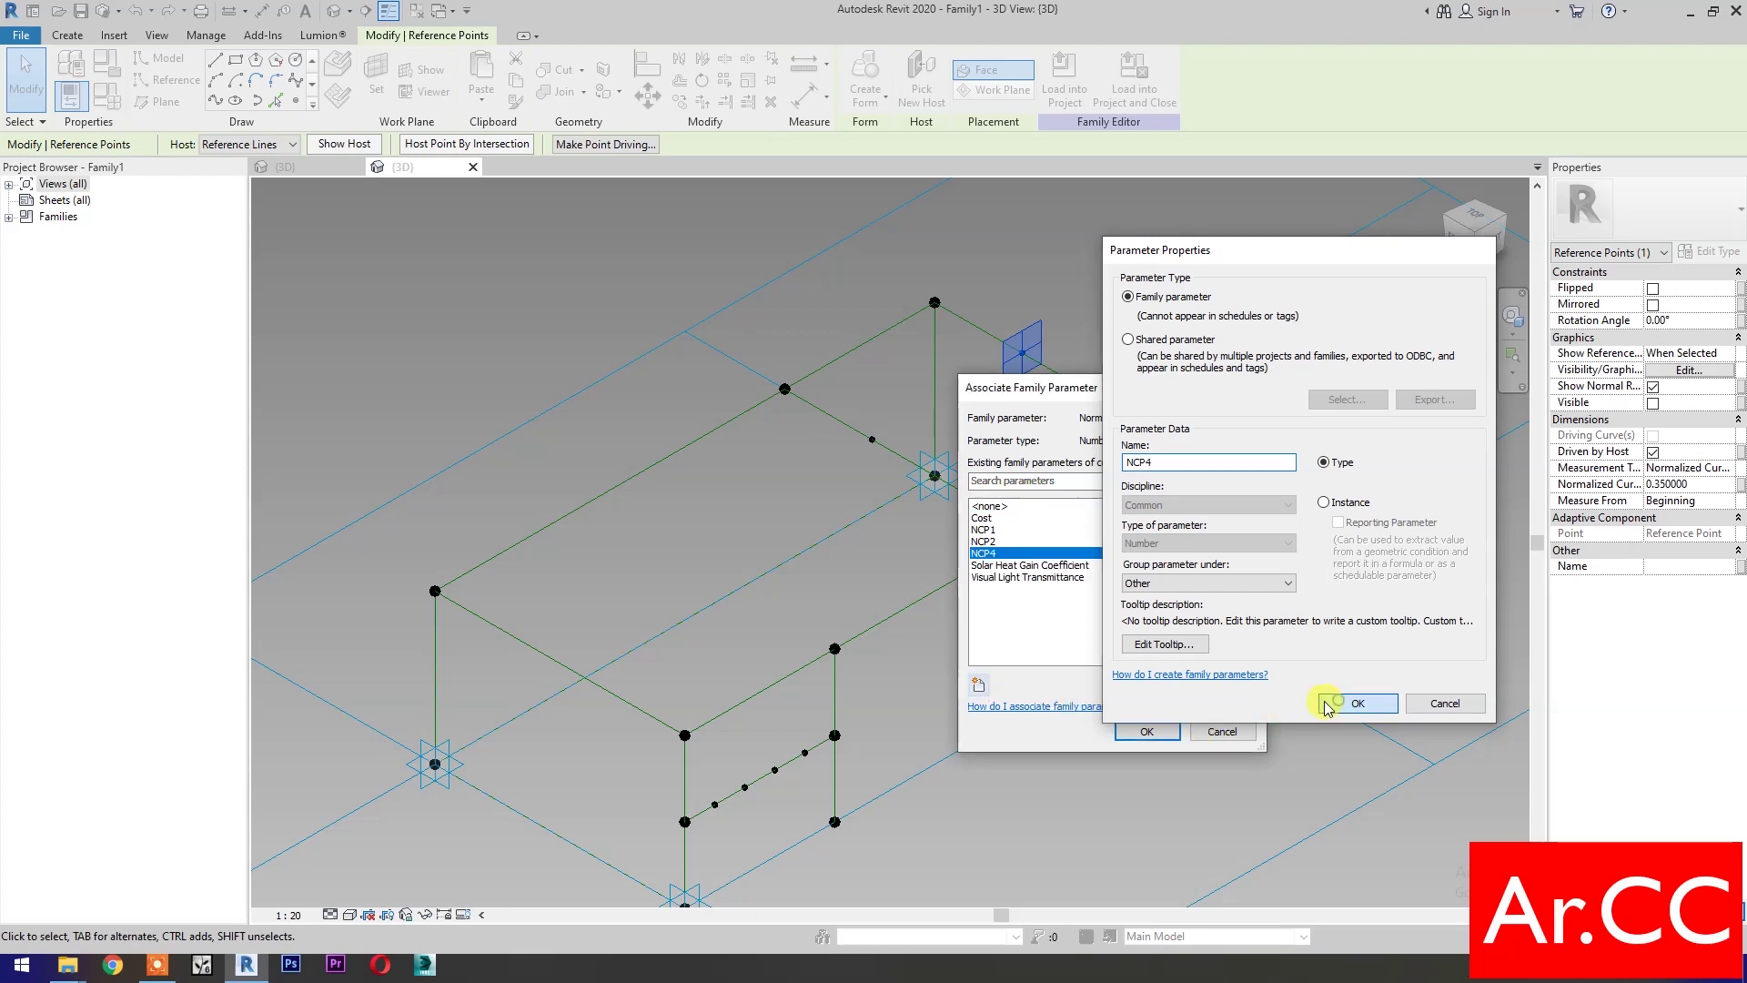
{"action": "left_click", "coordinate": [1147, 732]}
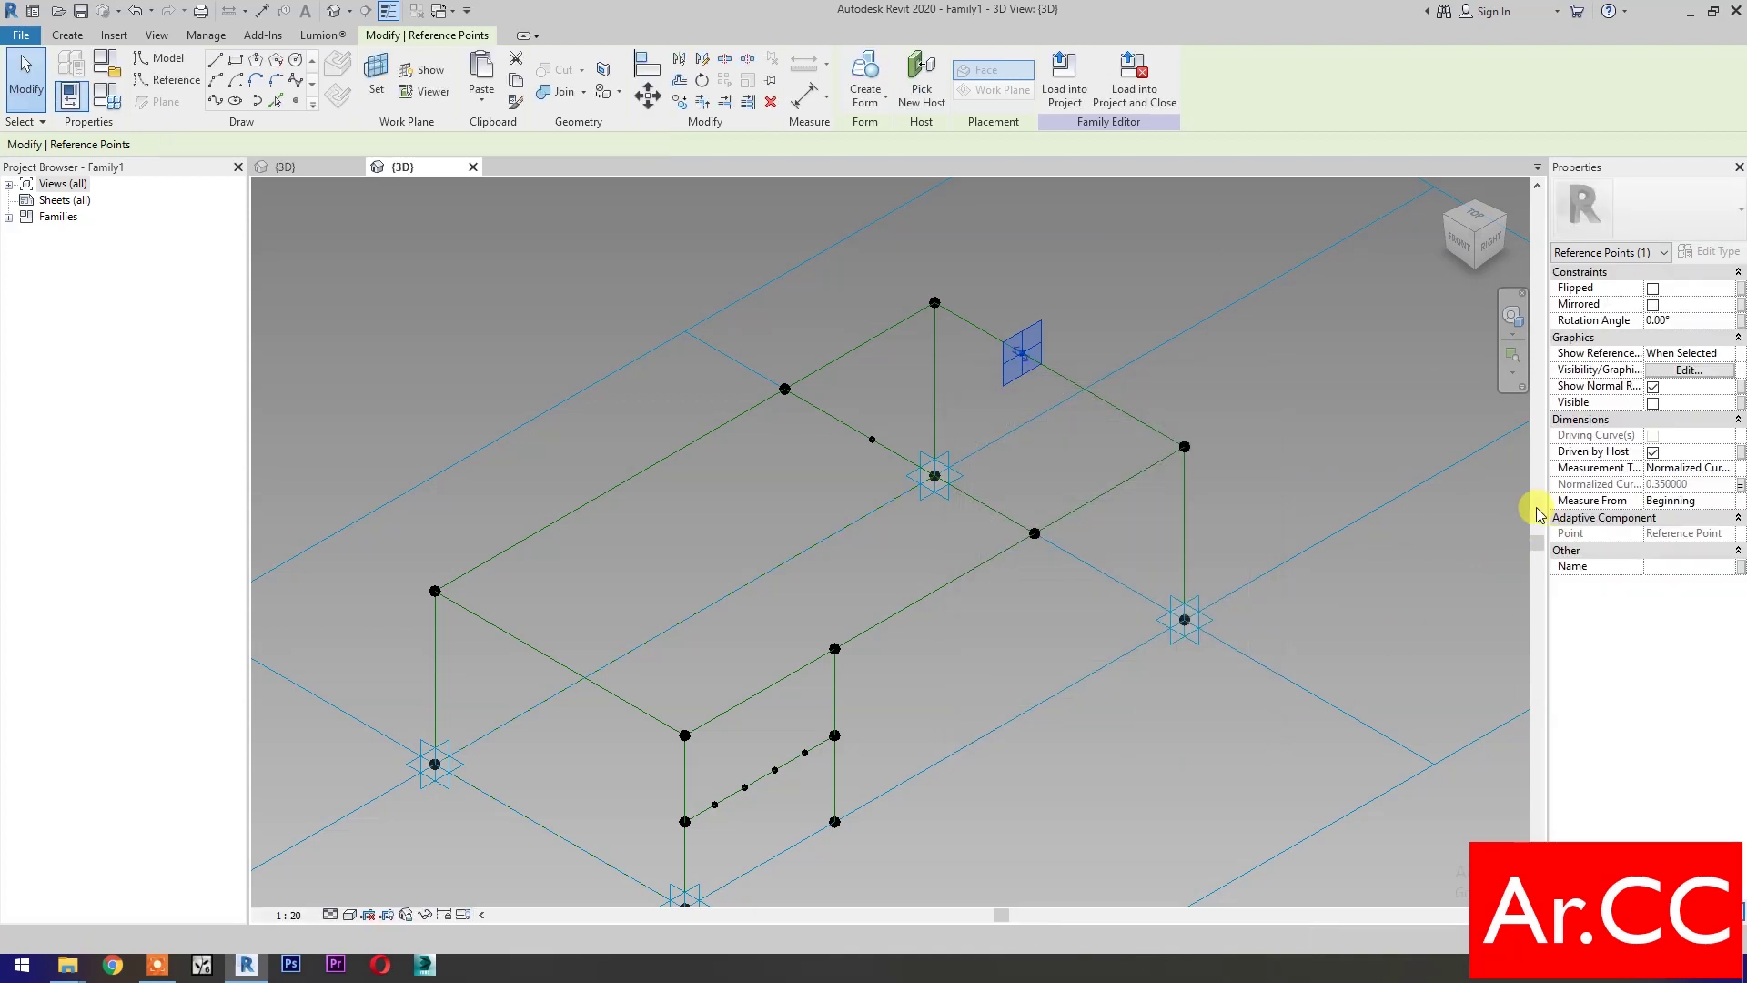
{"action": "left_click", "coordinate": [1038, 617]}
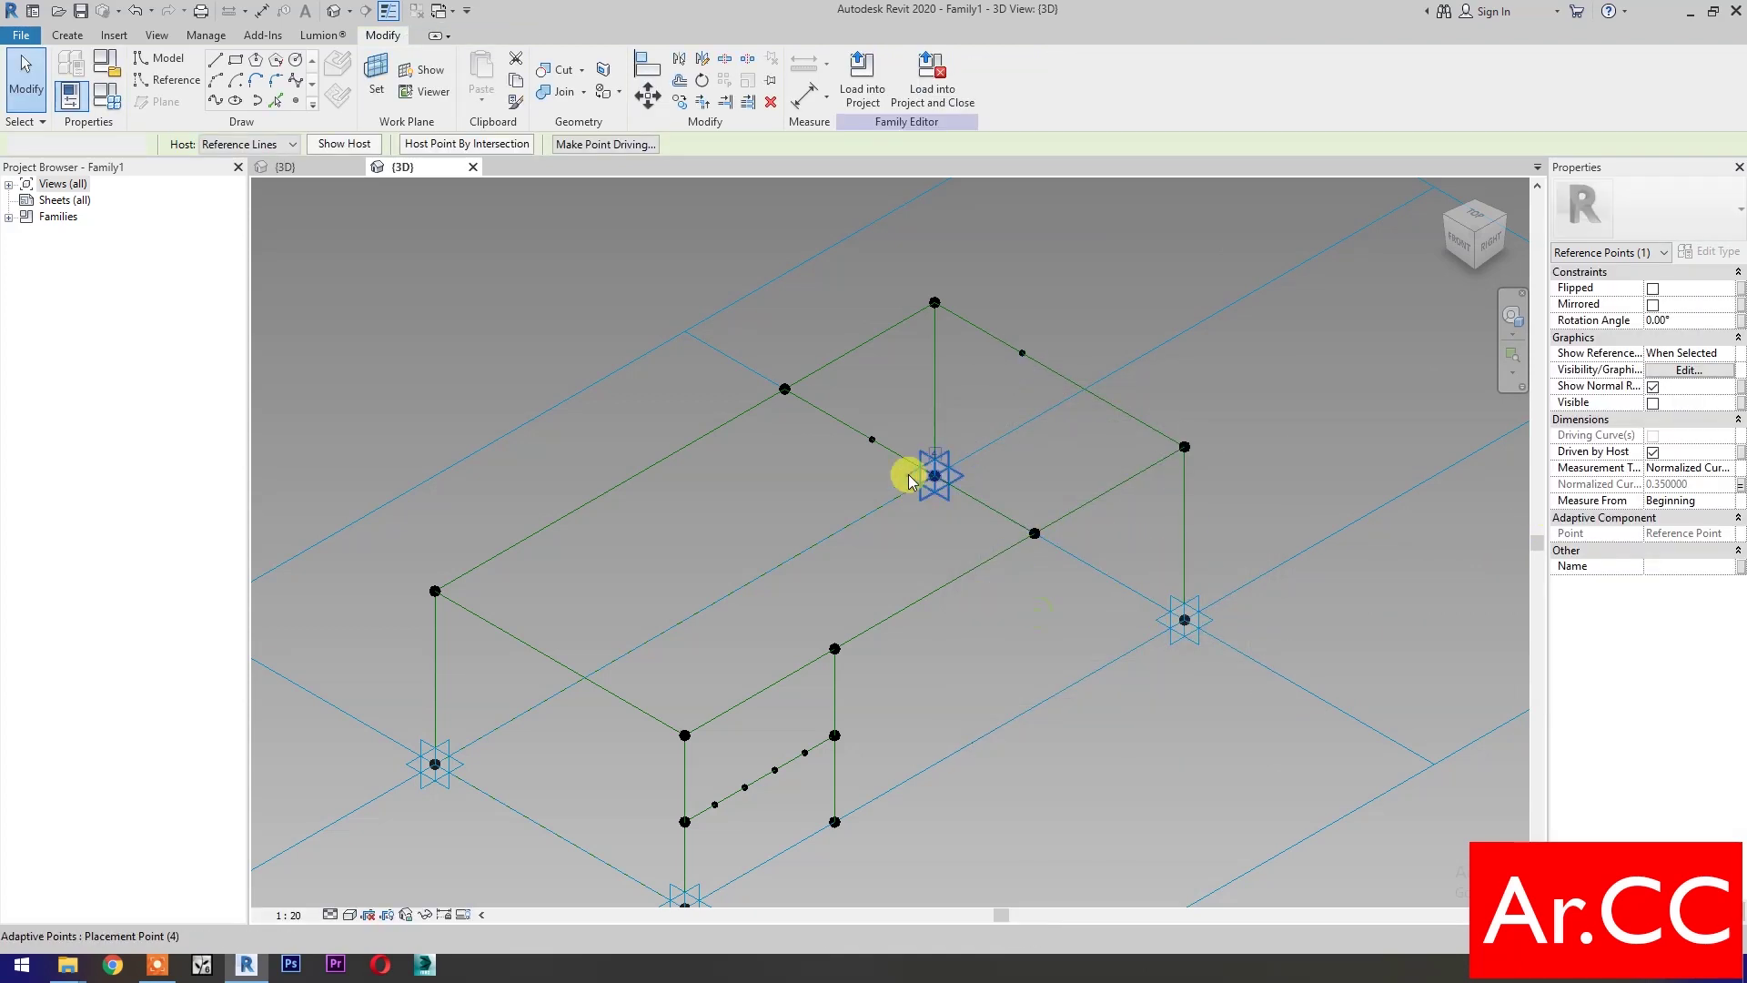
Associate the top reference line point's normalized position with NCP4 as well
{"action": "left_click", "coordinate": [869, 443]}
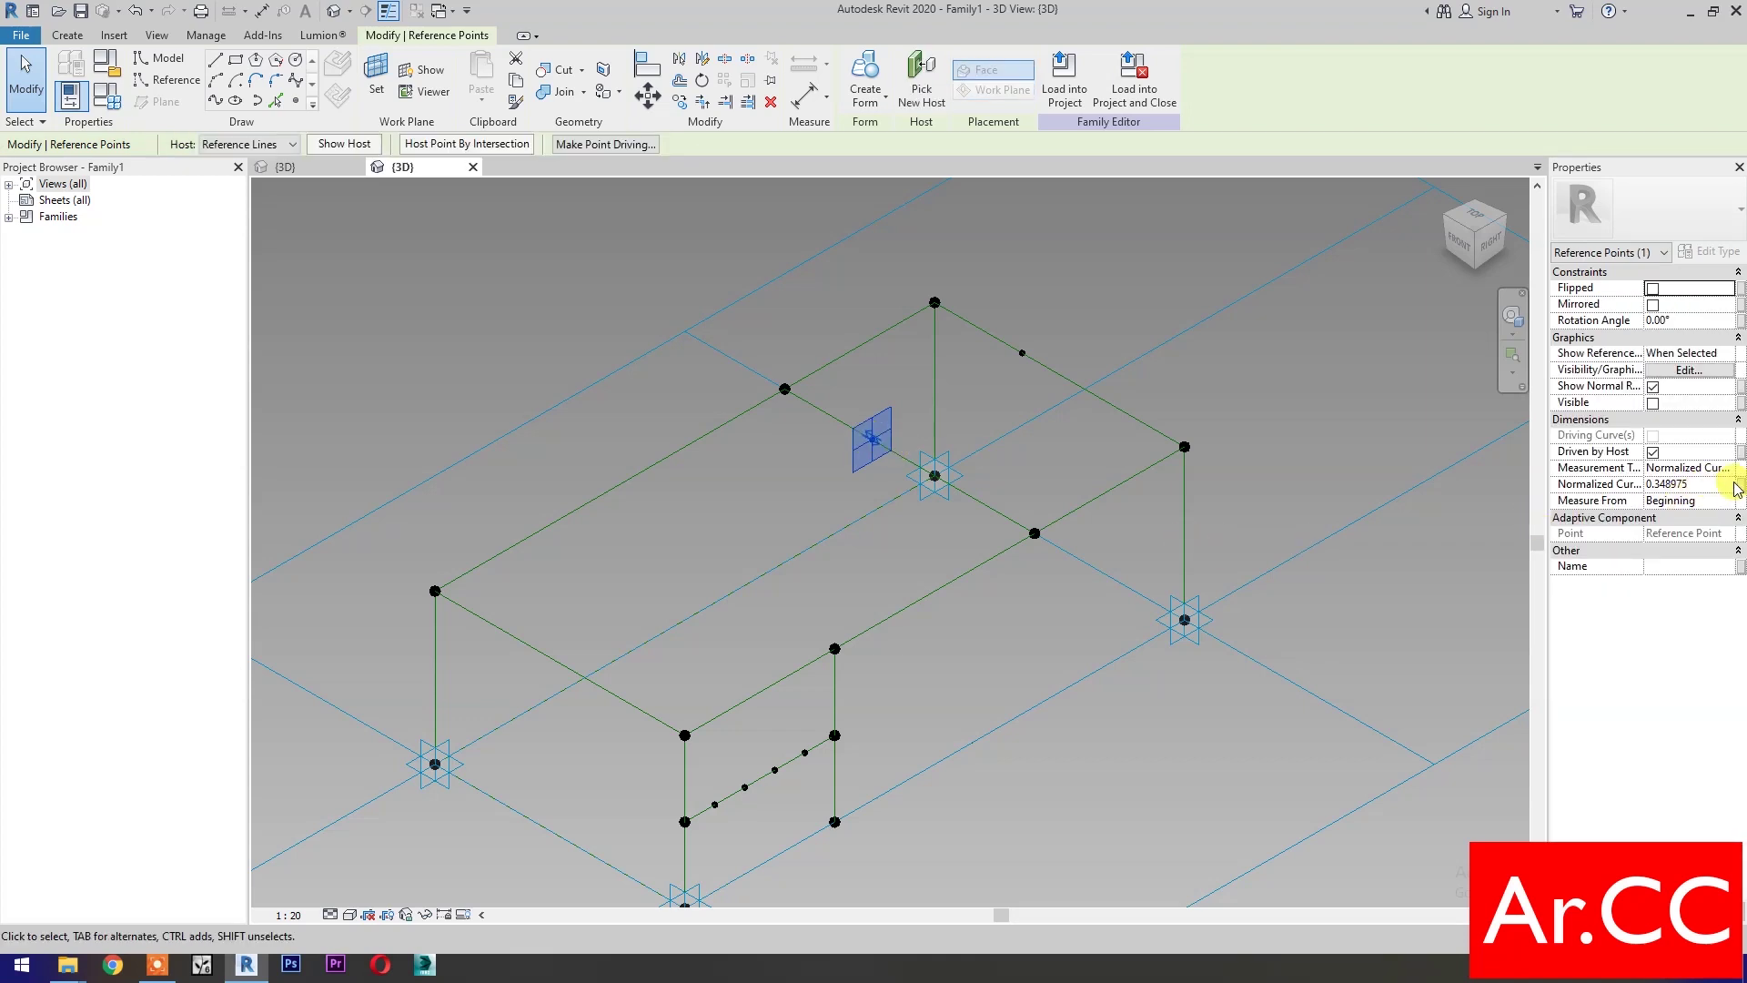
{"action": "left_click", "coordinate": [1741, 485]}
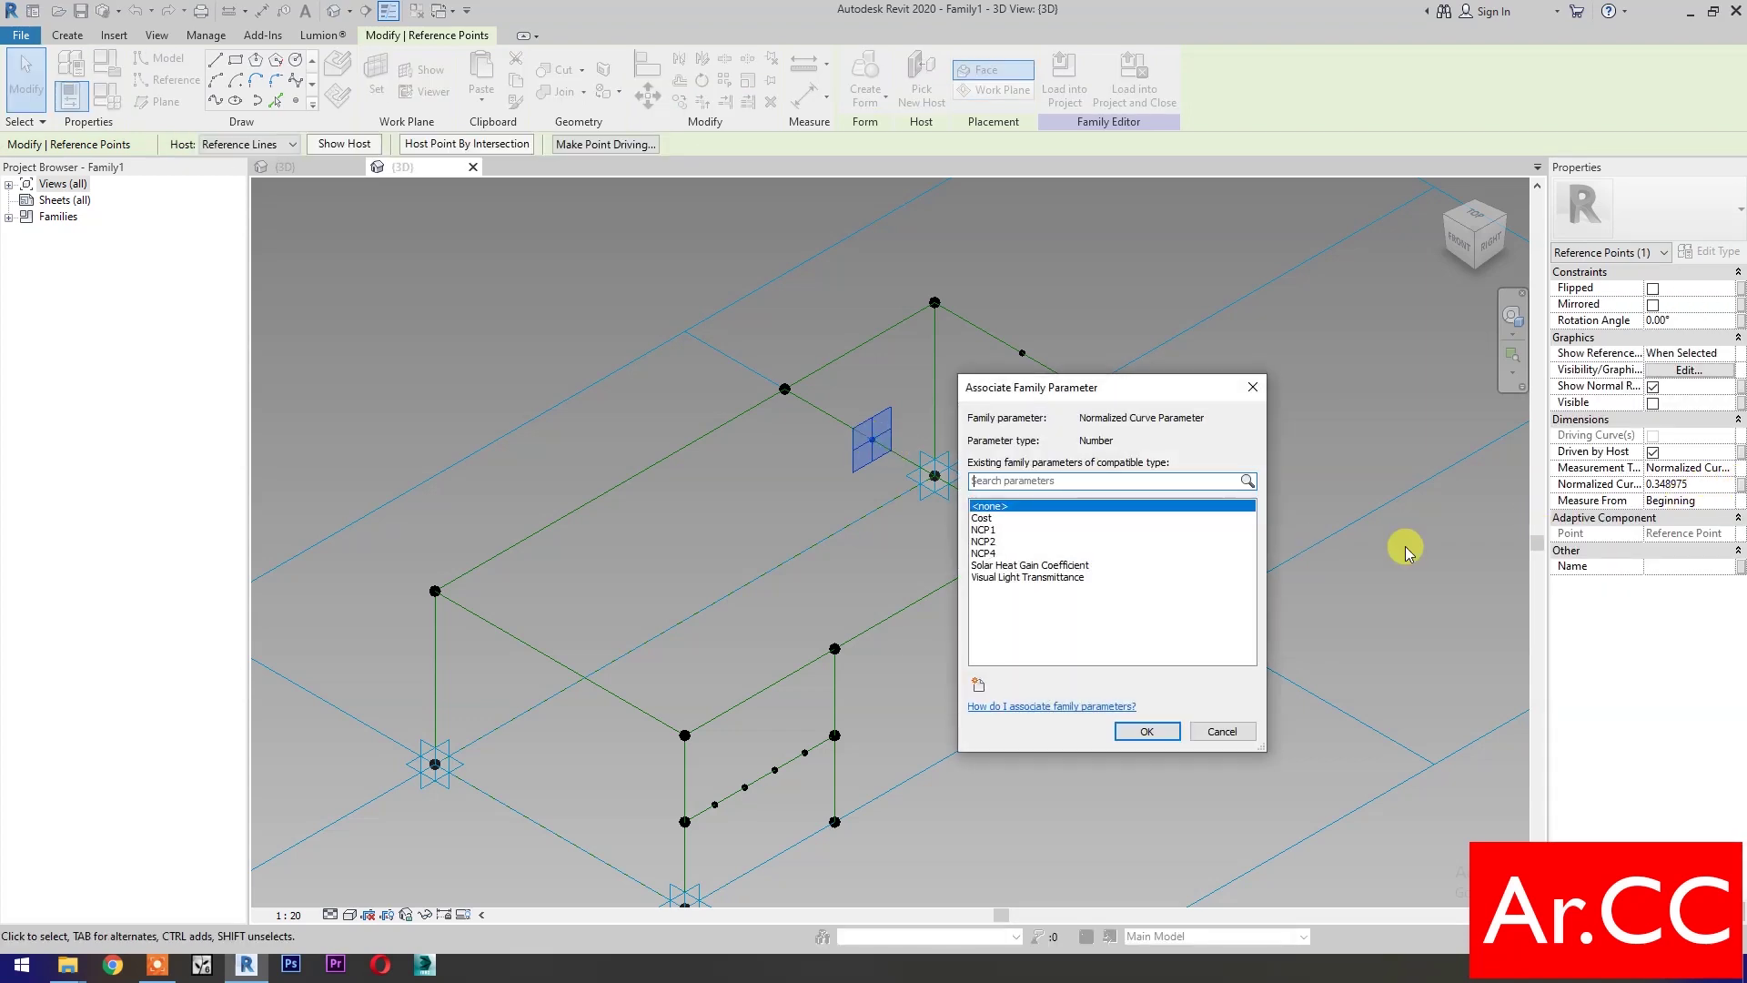
{"action": "left_click", "coordinate": [996, 554]}
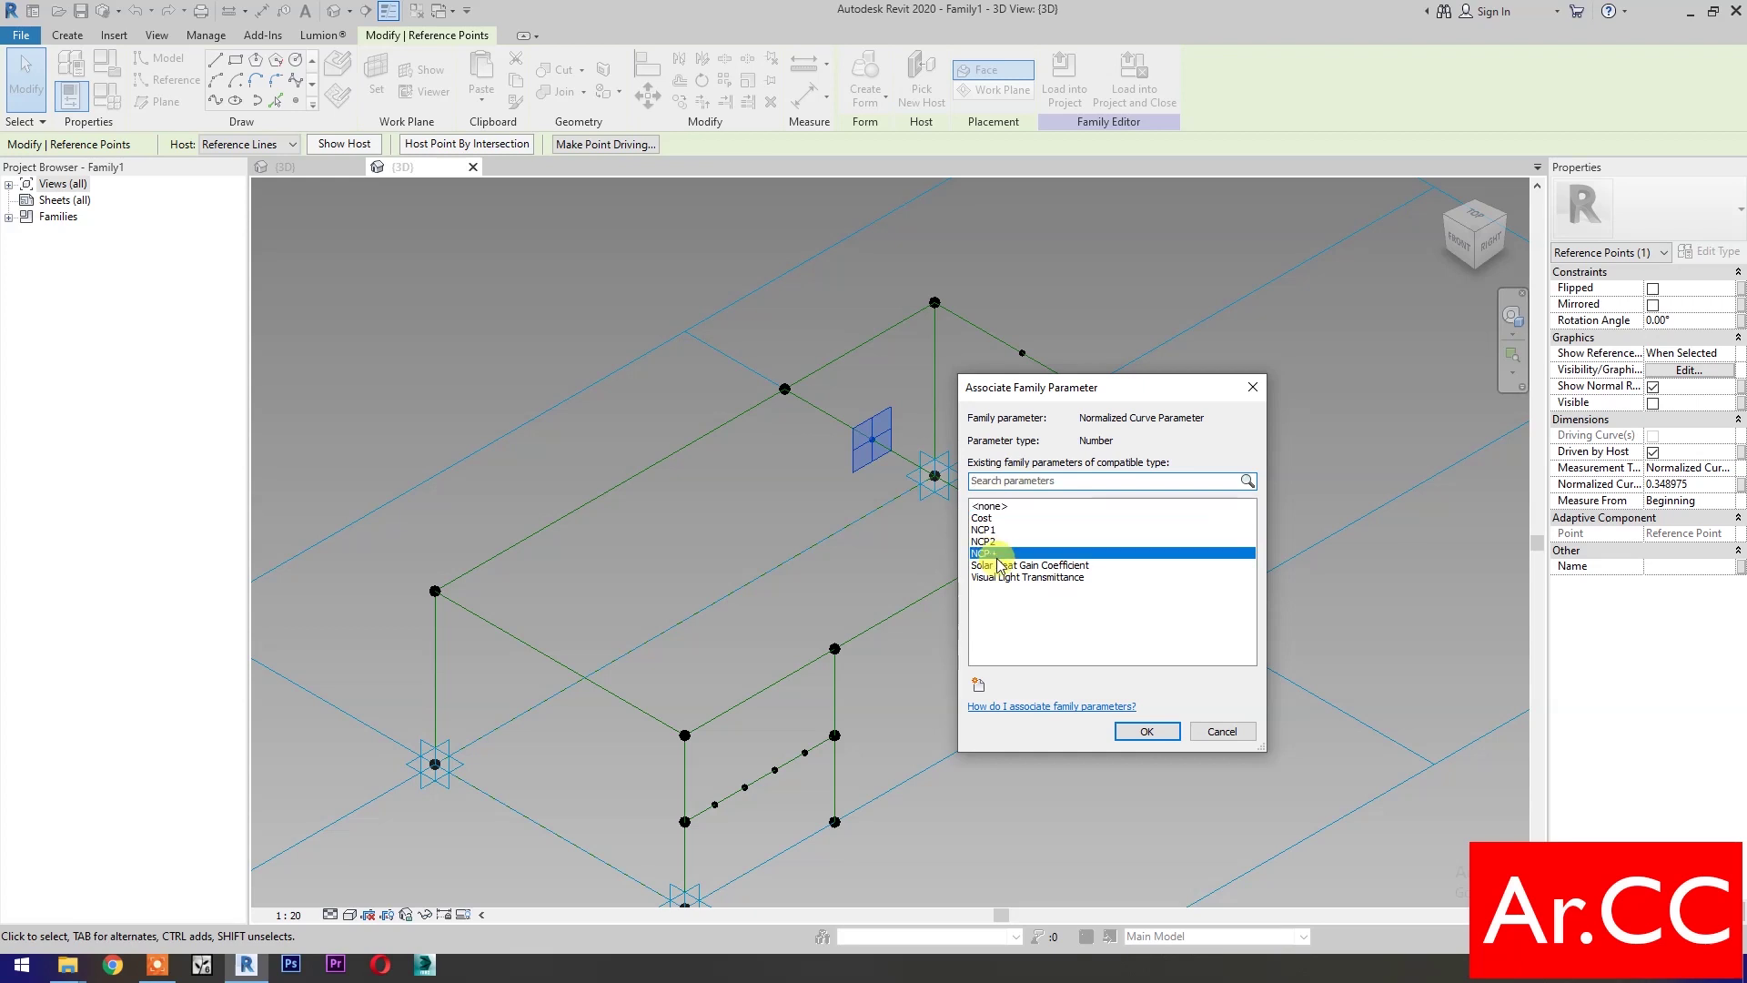
{"action": "left_click", "coordinate": [1140, 733]}
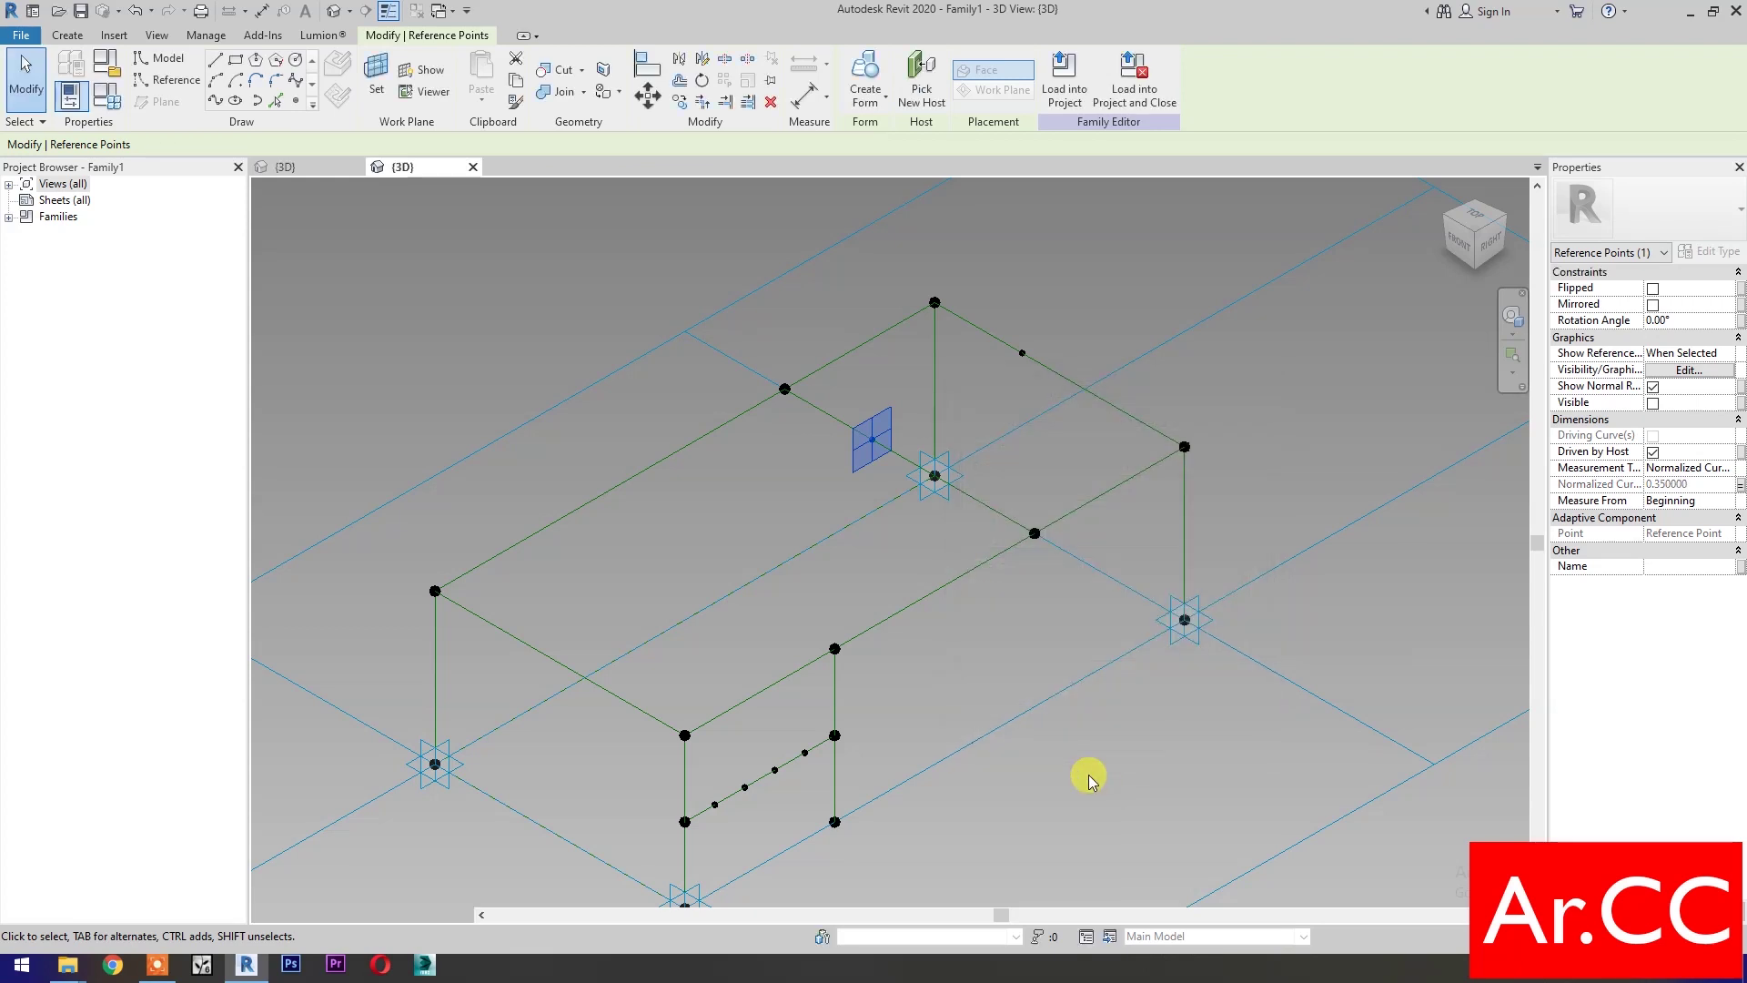
{"action": "left_click", "coordinate": [824, 496]}
Make the top edge line a reference line and place four points along it
{"action": "left_click", "coordinate": [871, 428]}
{"action": "left_click_drag", "start_coordinate": [1030, 315], "coordinate": [995, 390], "text": "ctrl"}
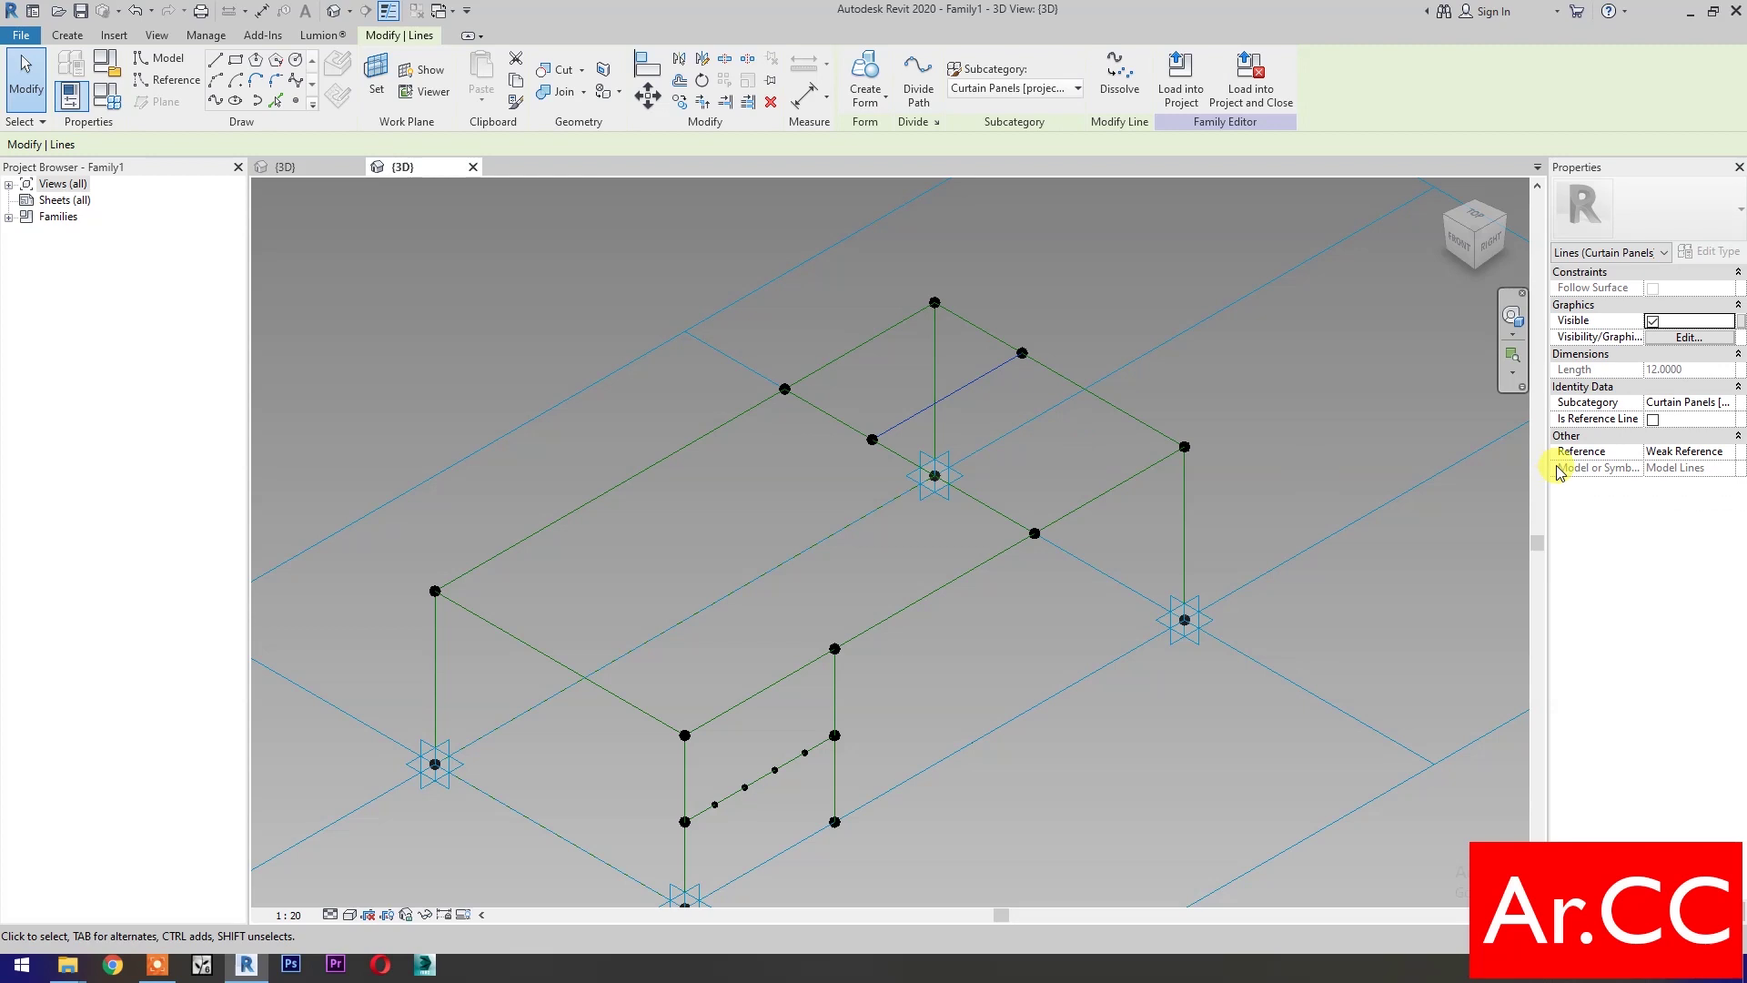
{"action": "left_click", "coordinate": [1654, 421]}
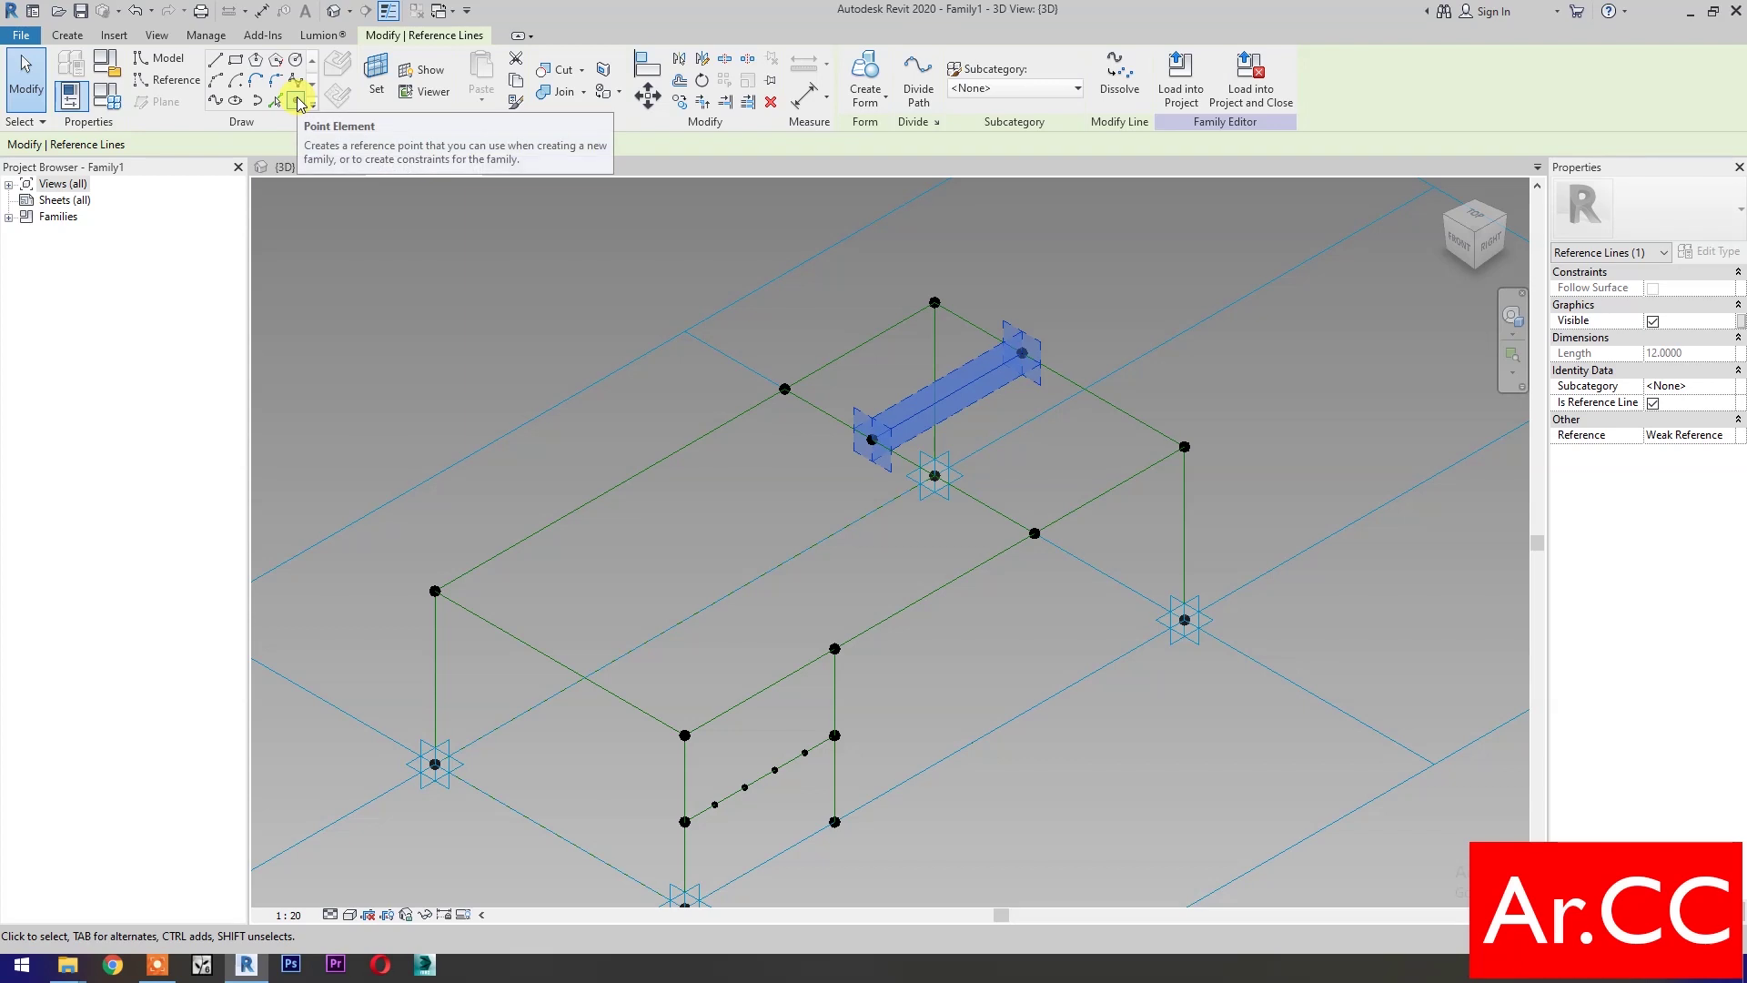
{"action": "left_click", "coordinate": [298, 101]}
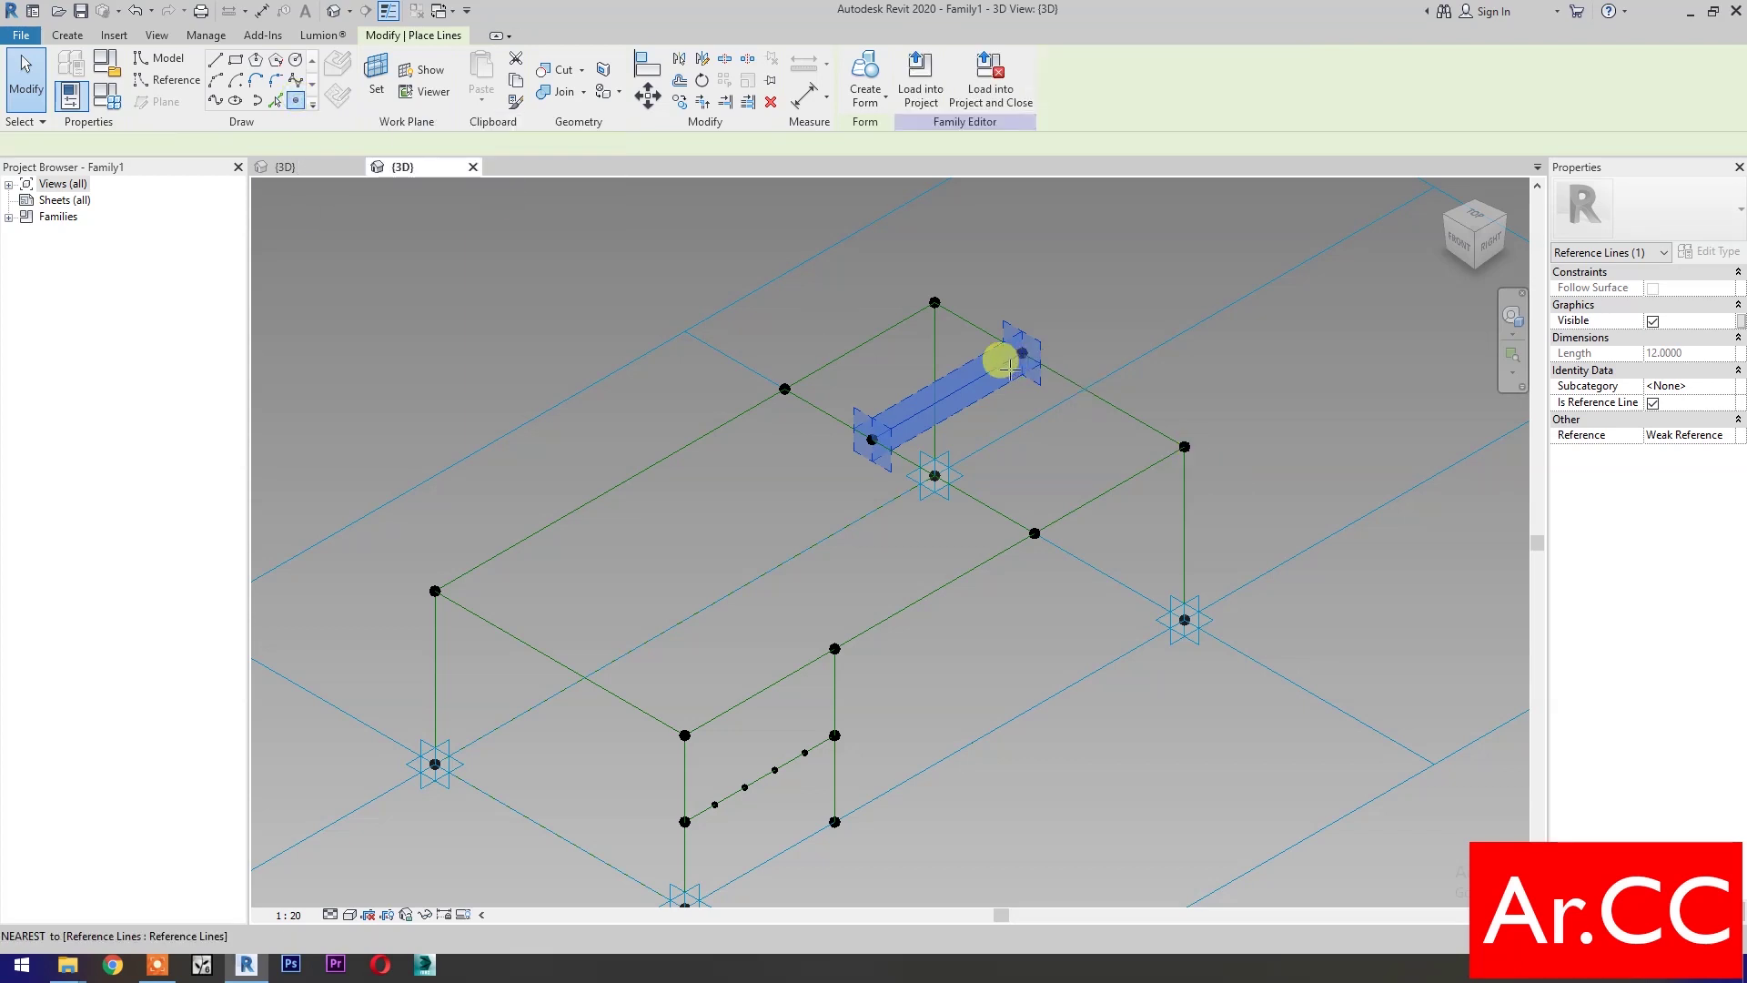
{"action": "scroll", "coordinate": [987, 382], "scroll_direction": "up", "scroll_amount": 2}
{"action": "scroll", "coordinate": [975, 379], "scroll_direction": "up", "scroll_amount": 1}
{"action": "middle_click_drag", "start_coordinate": [972, 550], "coordinate": [894, 597]}
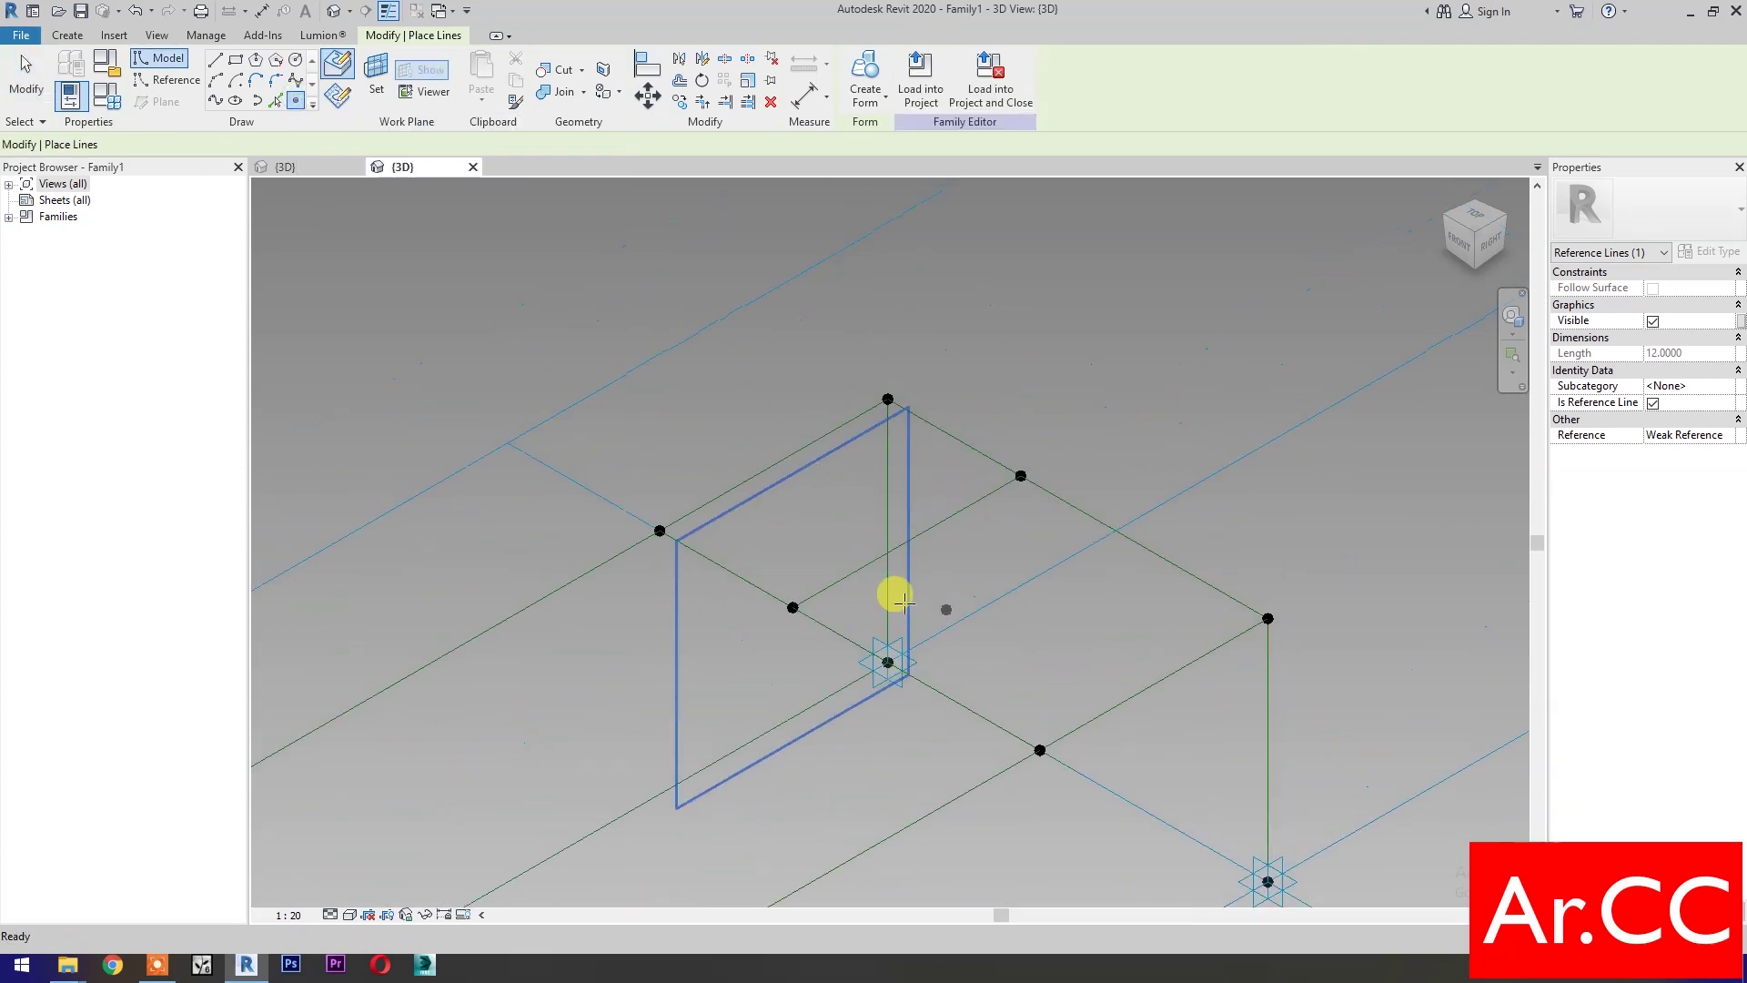
{"action": "left_click", "coordinate": [845, 577]}
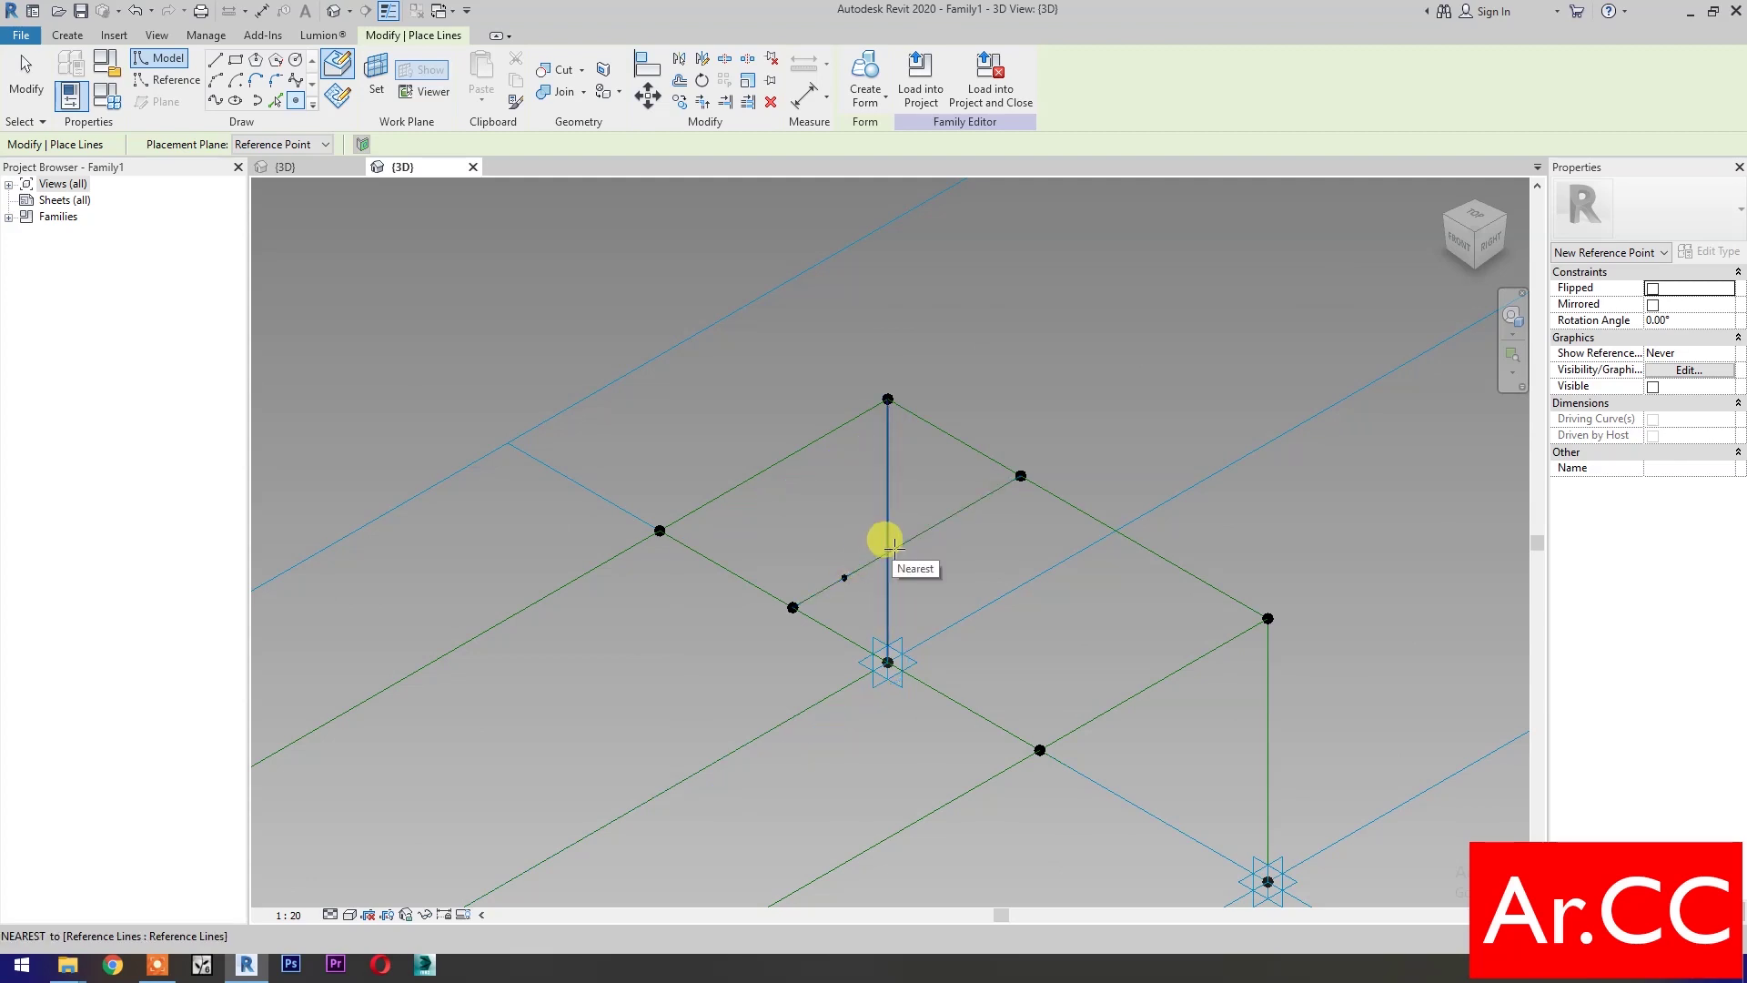
{"action": "left_click", "coordinate": [897, 548]}
{"action": "left_click", "coordinate": [945, 521]}
{"action": "left_click", "coordinate": [992, 493]}
{"action": "key", "text": "Escape"}
Reposition the first new points, setting one to normalized position 0.4
{"action": "left_click", "coordinate": [852, 577]}
{"action": "key", "text": "Escape"}
{"action": "left_click", "coordinate": [845, 577]}
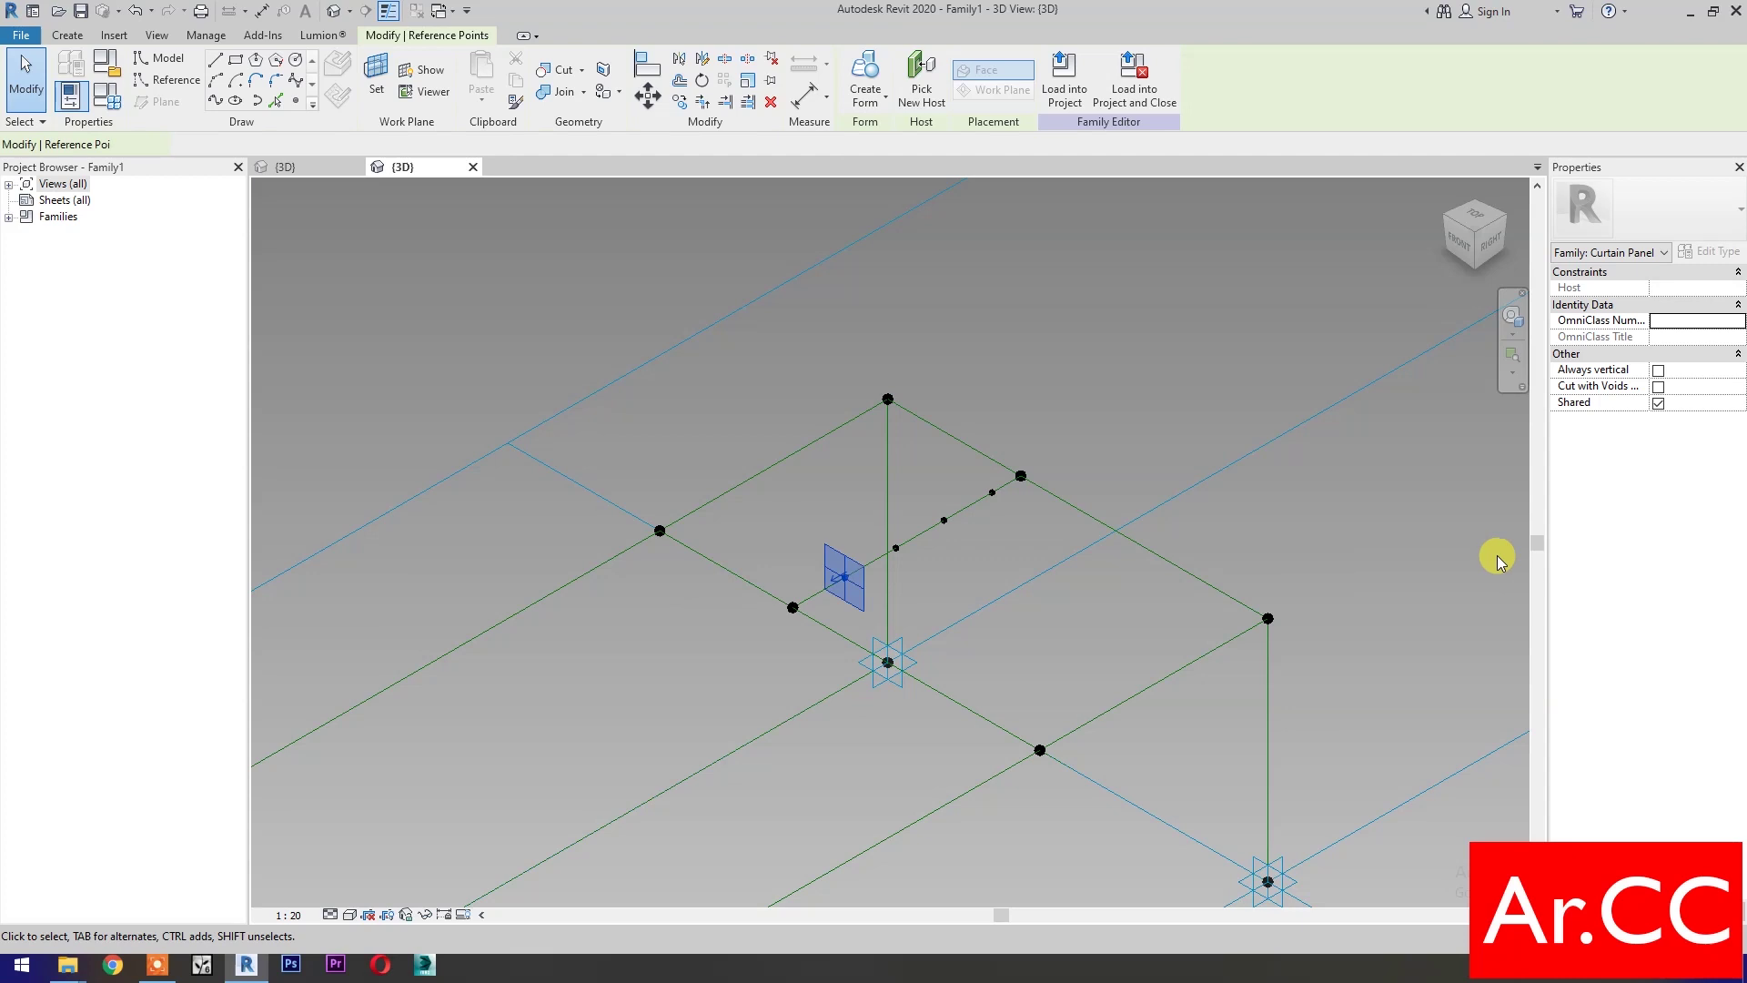
{"action": "left_click", "coordinate": [1706, 485]}
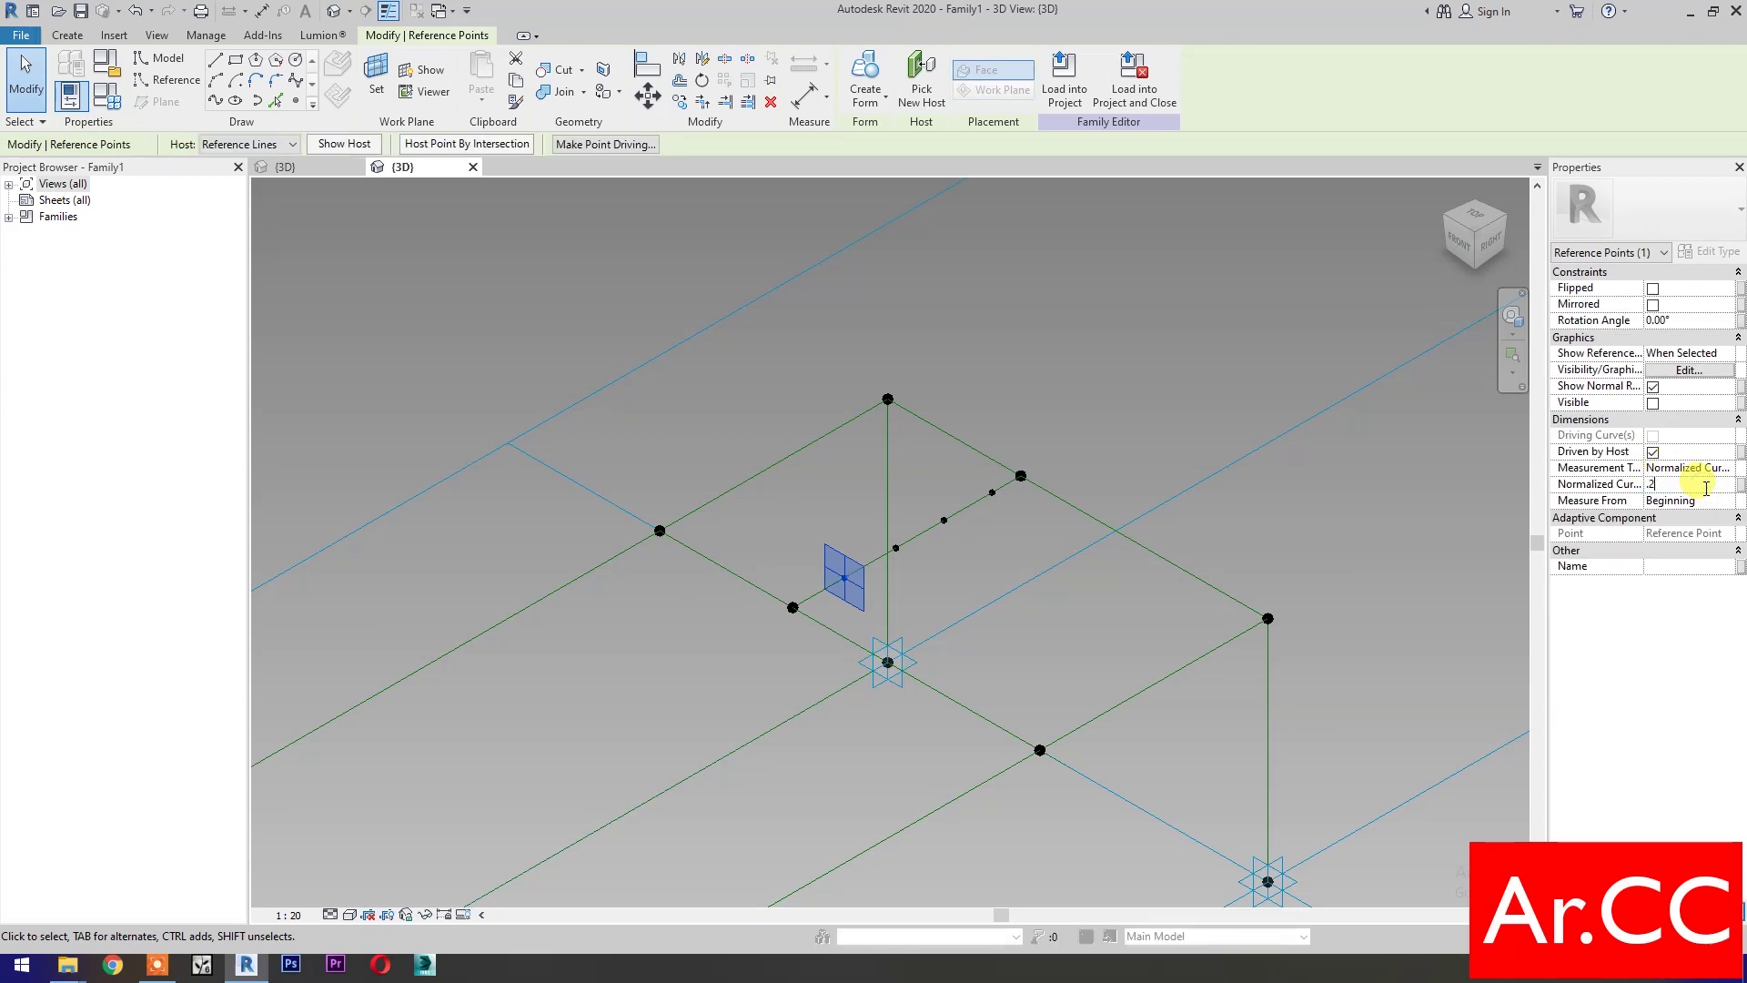
{"action": "left_click_drag", "start_coordinate": [846, 577], "coordinate": [898, 546]}
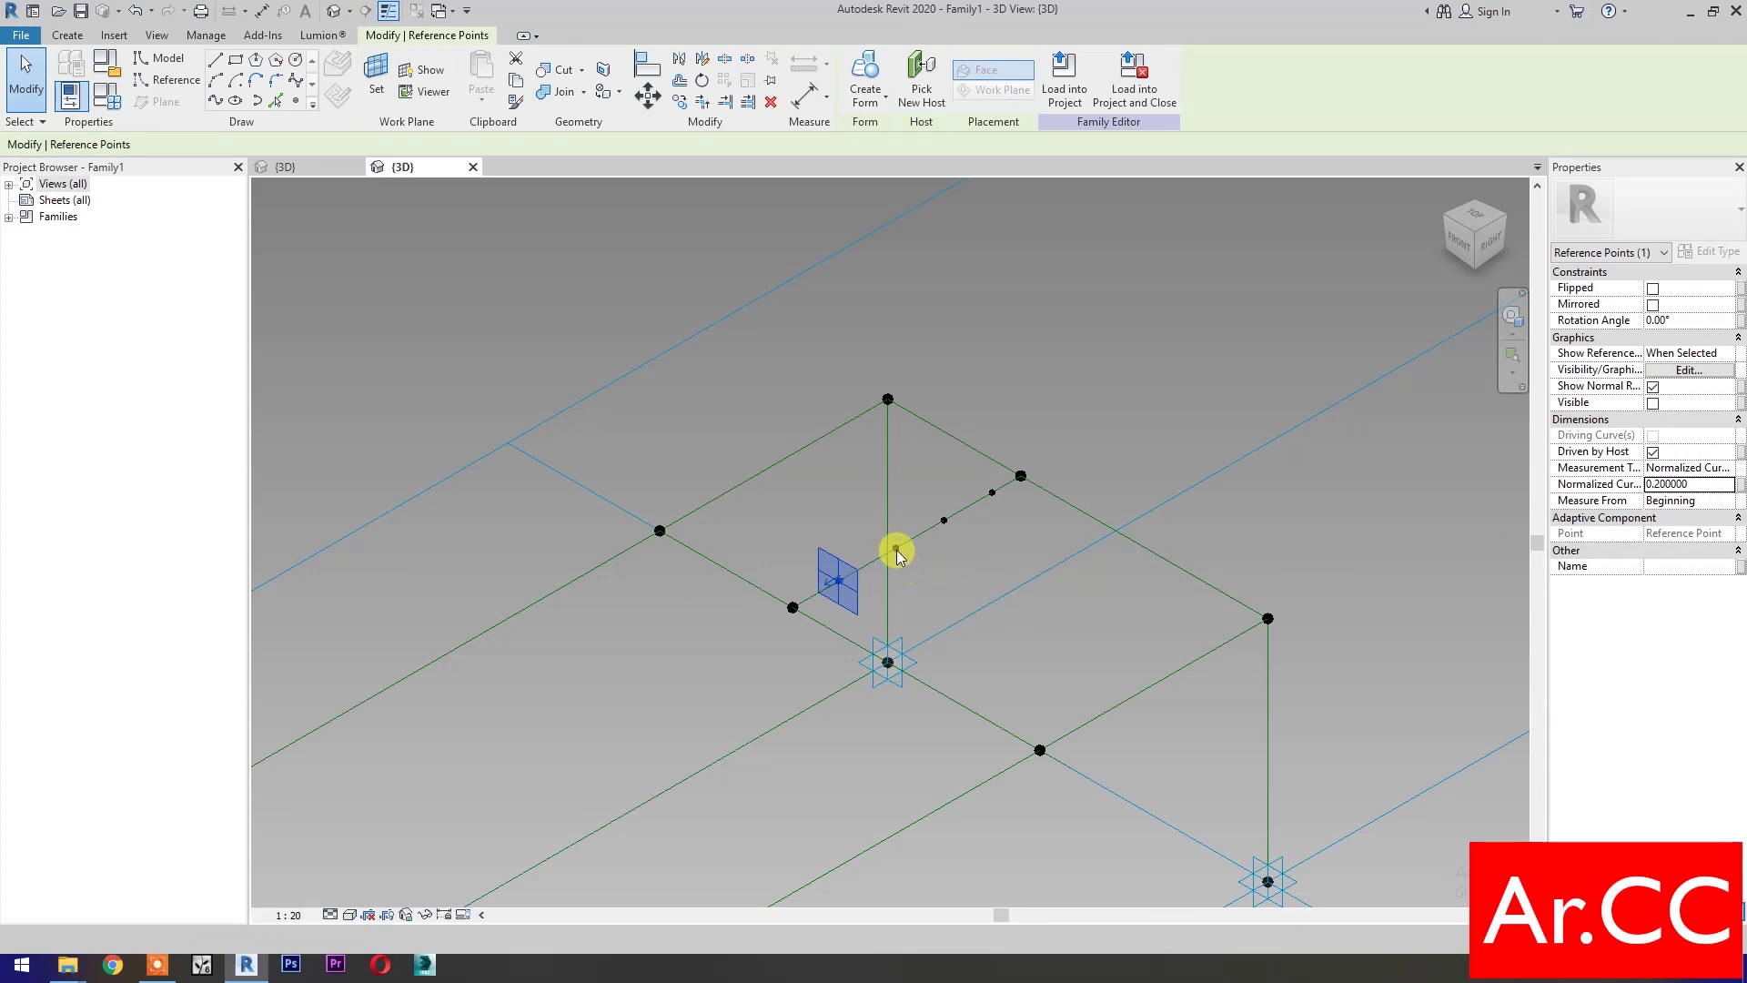
{"action": "left_click", "coordinate": [1702, 485]}
{"action": "type", "text": "0.4"}
{"action": "key", "text": "Return"}
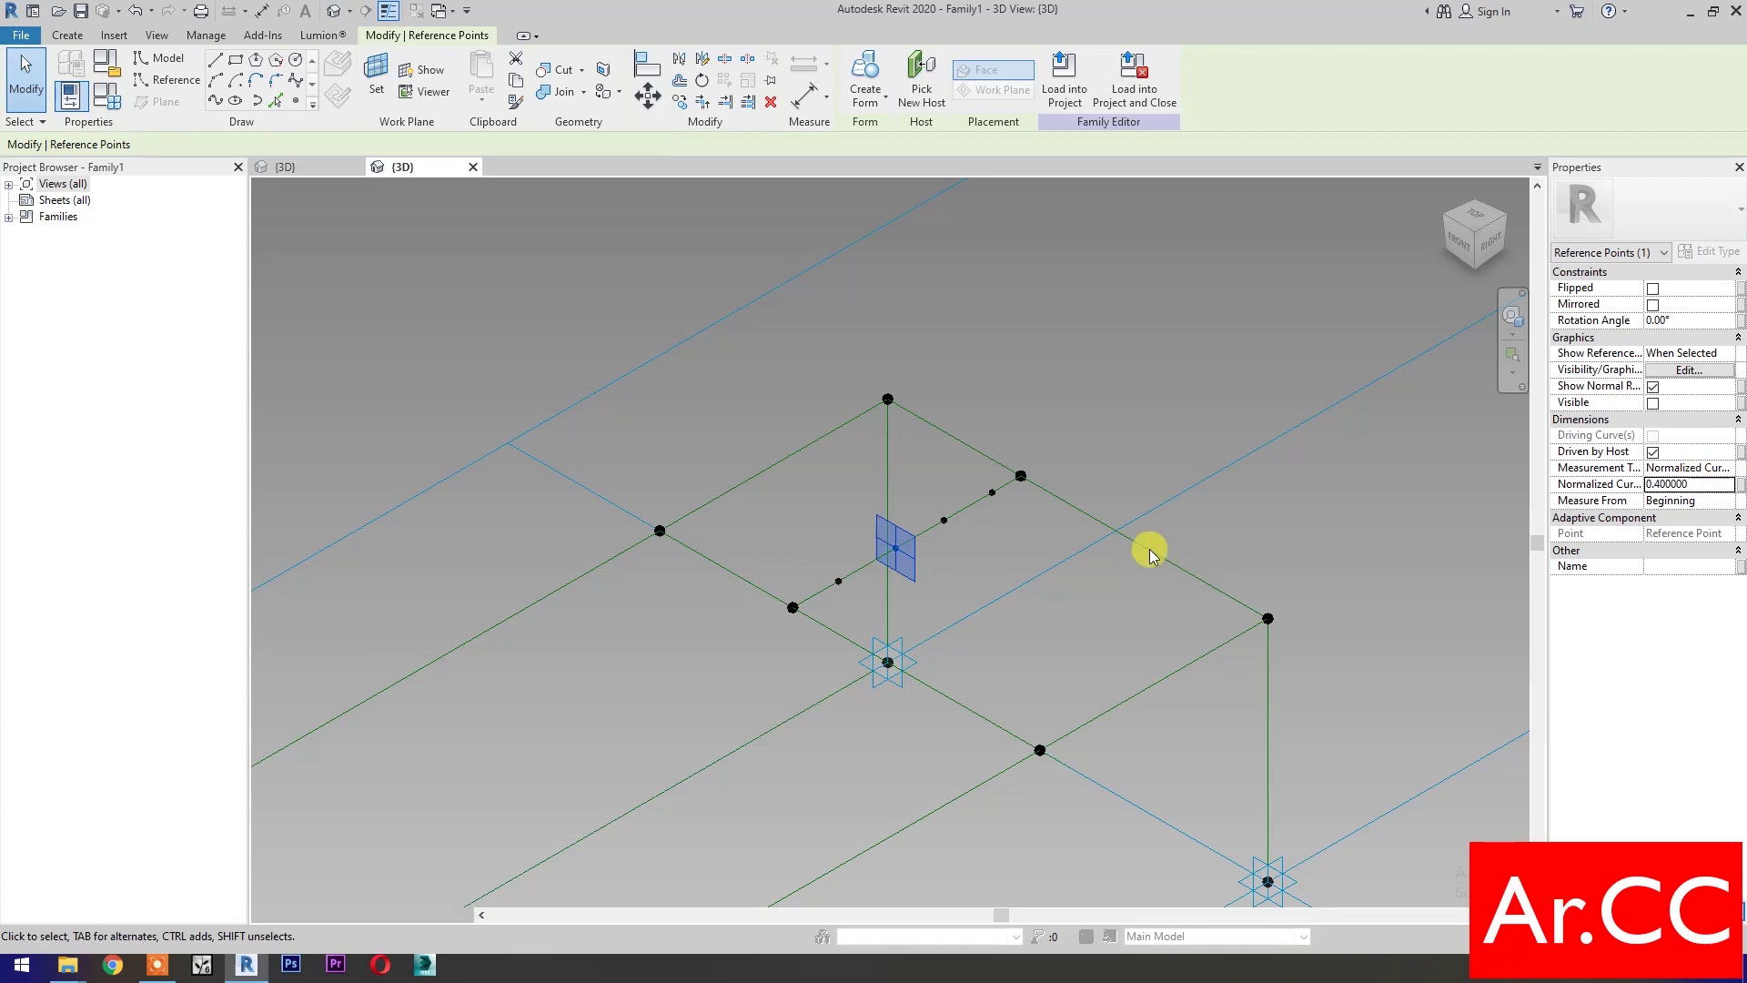
Set the next two points to normalized positions 0.6 and 0.8
{"action": "left_click_drag", "start_coordinate": [885, 553], "coordinate": [946, 522]}
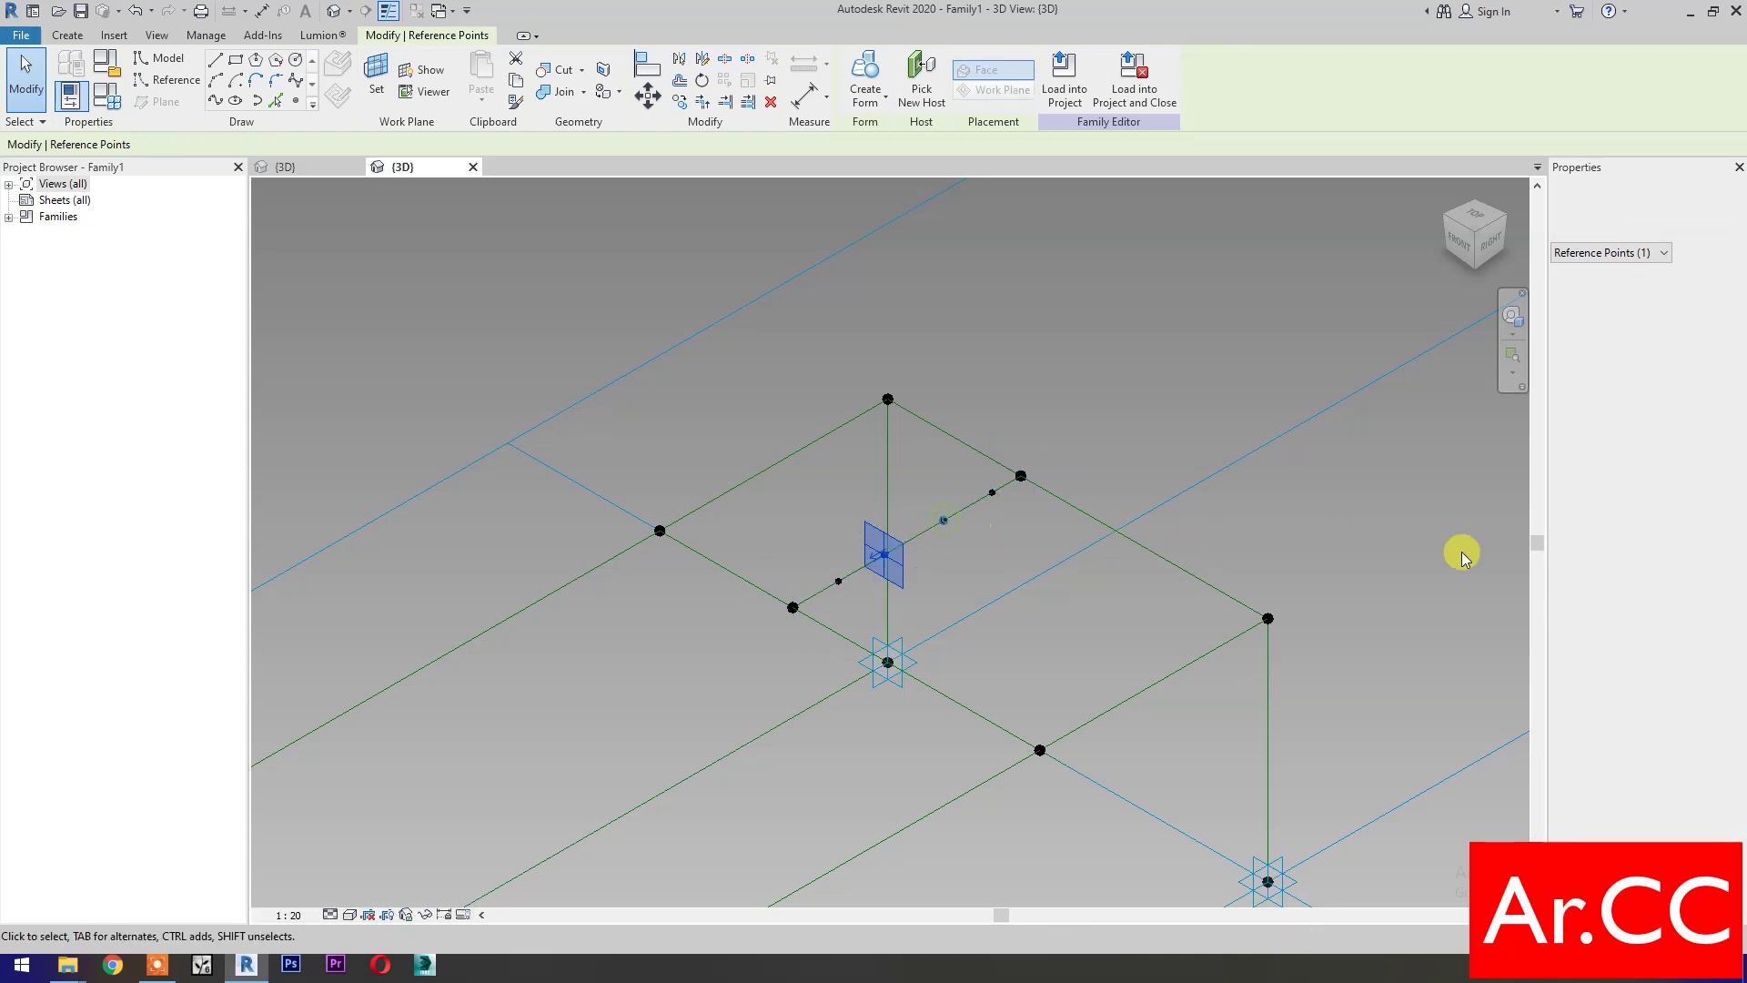
{"action": "left_click", "coordinate": [1708, 486]}
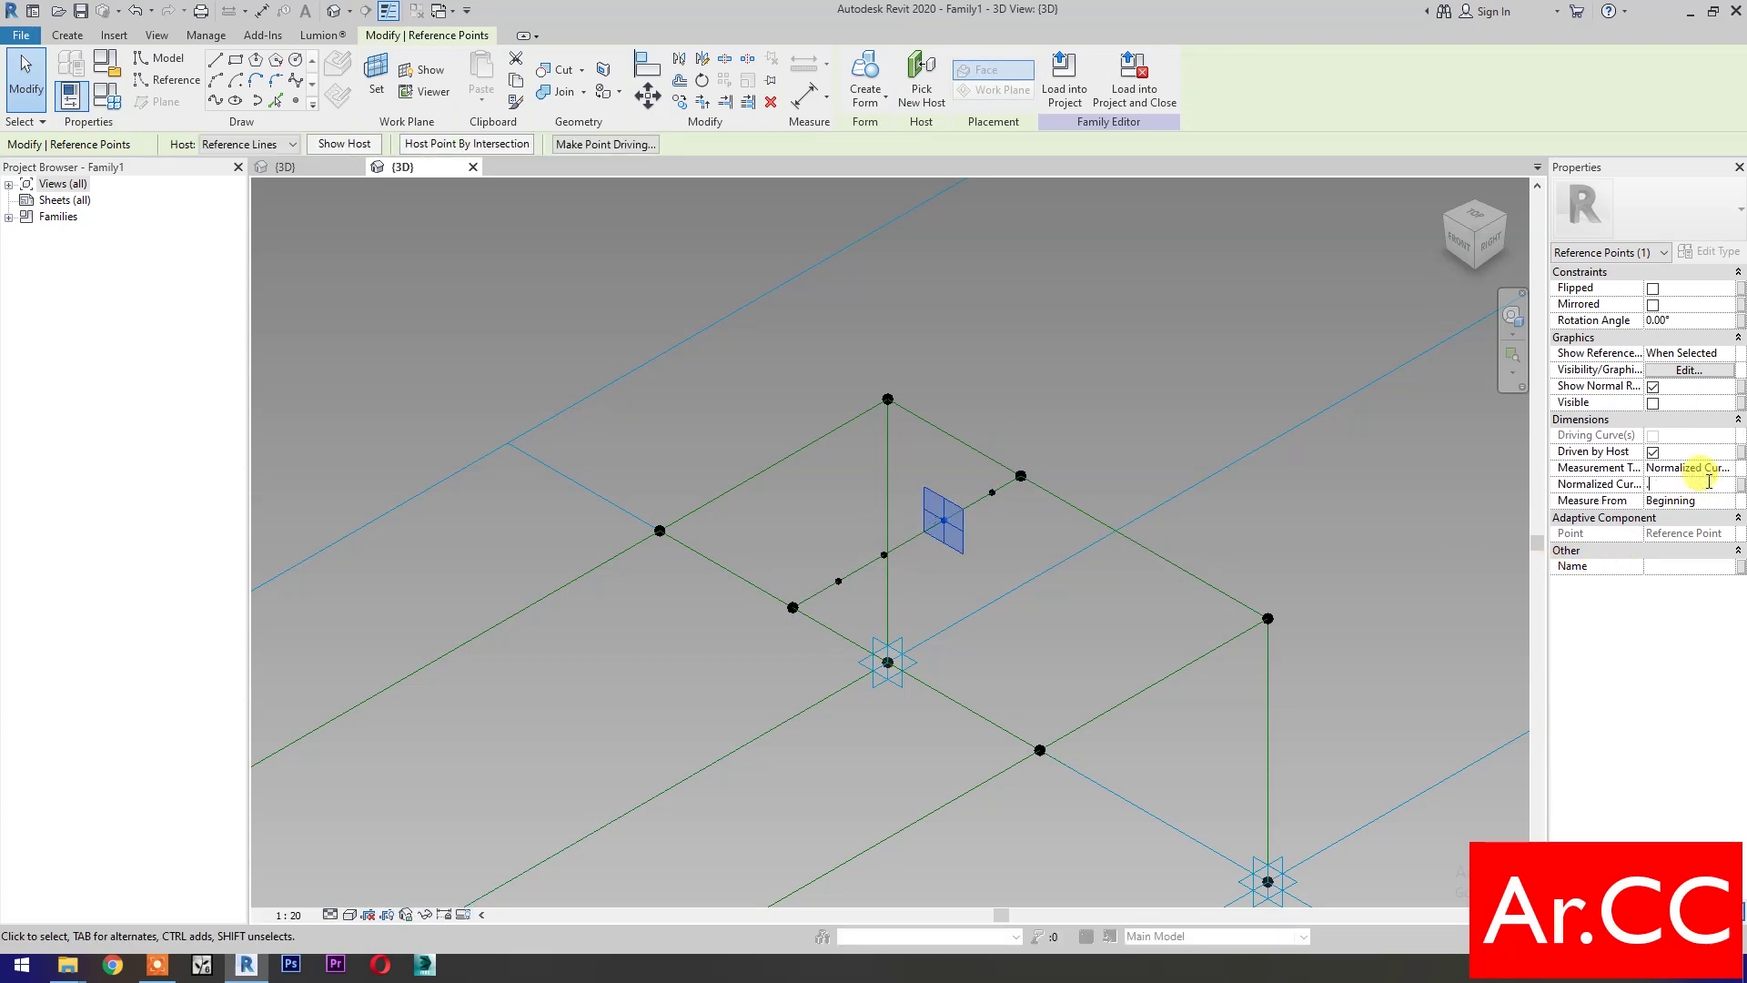
{"action": "type", "text": "0.6"}
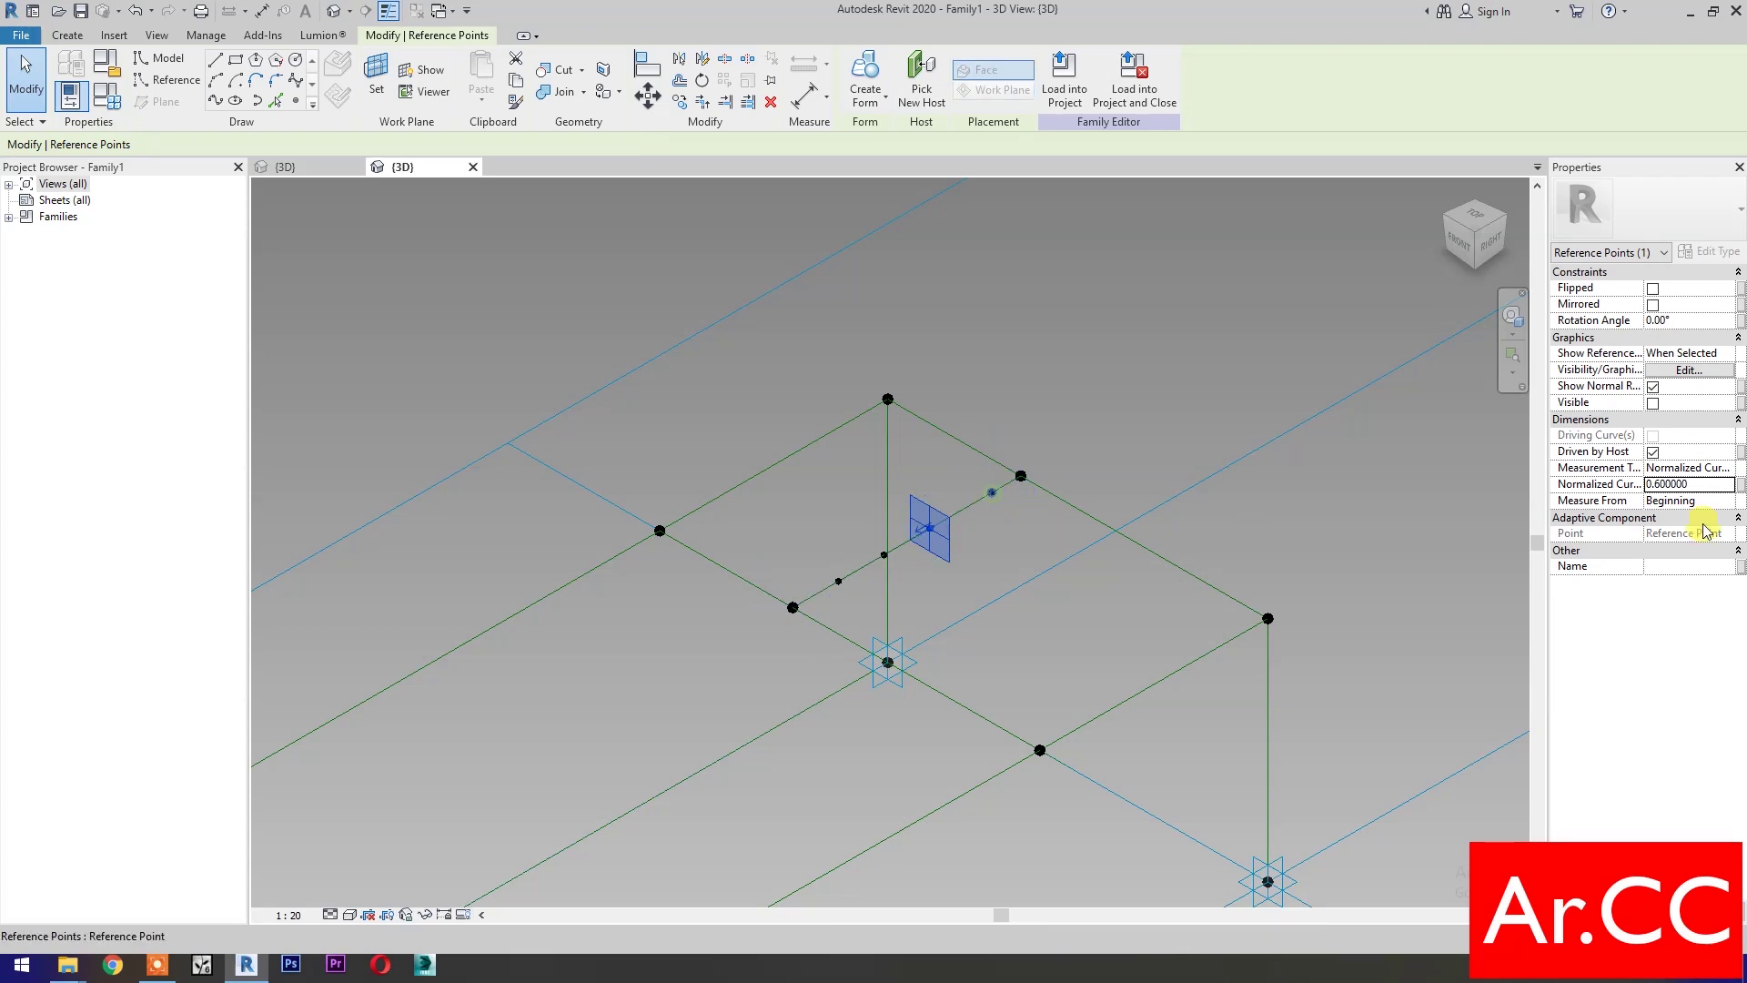
{"action": "left_click_drag", "start_coordinate": [930, 528], "coordinate": [992, 492]}
{"action": "left_click", "coordinate": [1703, 485]}
{"action": "type", "text": "0.8"}
{"action": "left_click", "coordinate": [1068, 620]}
{"action": "left_click", "coordinate": [296, 100]}
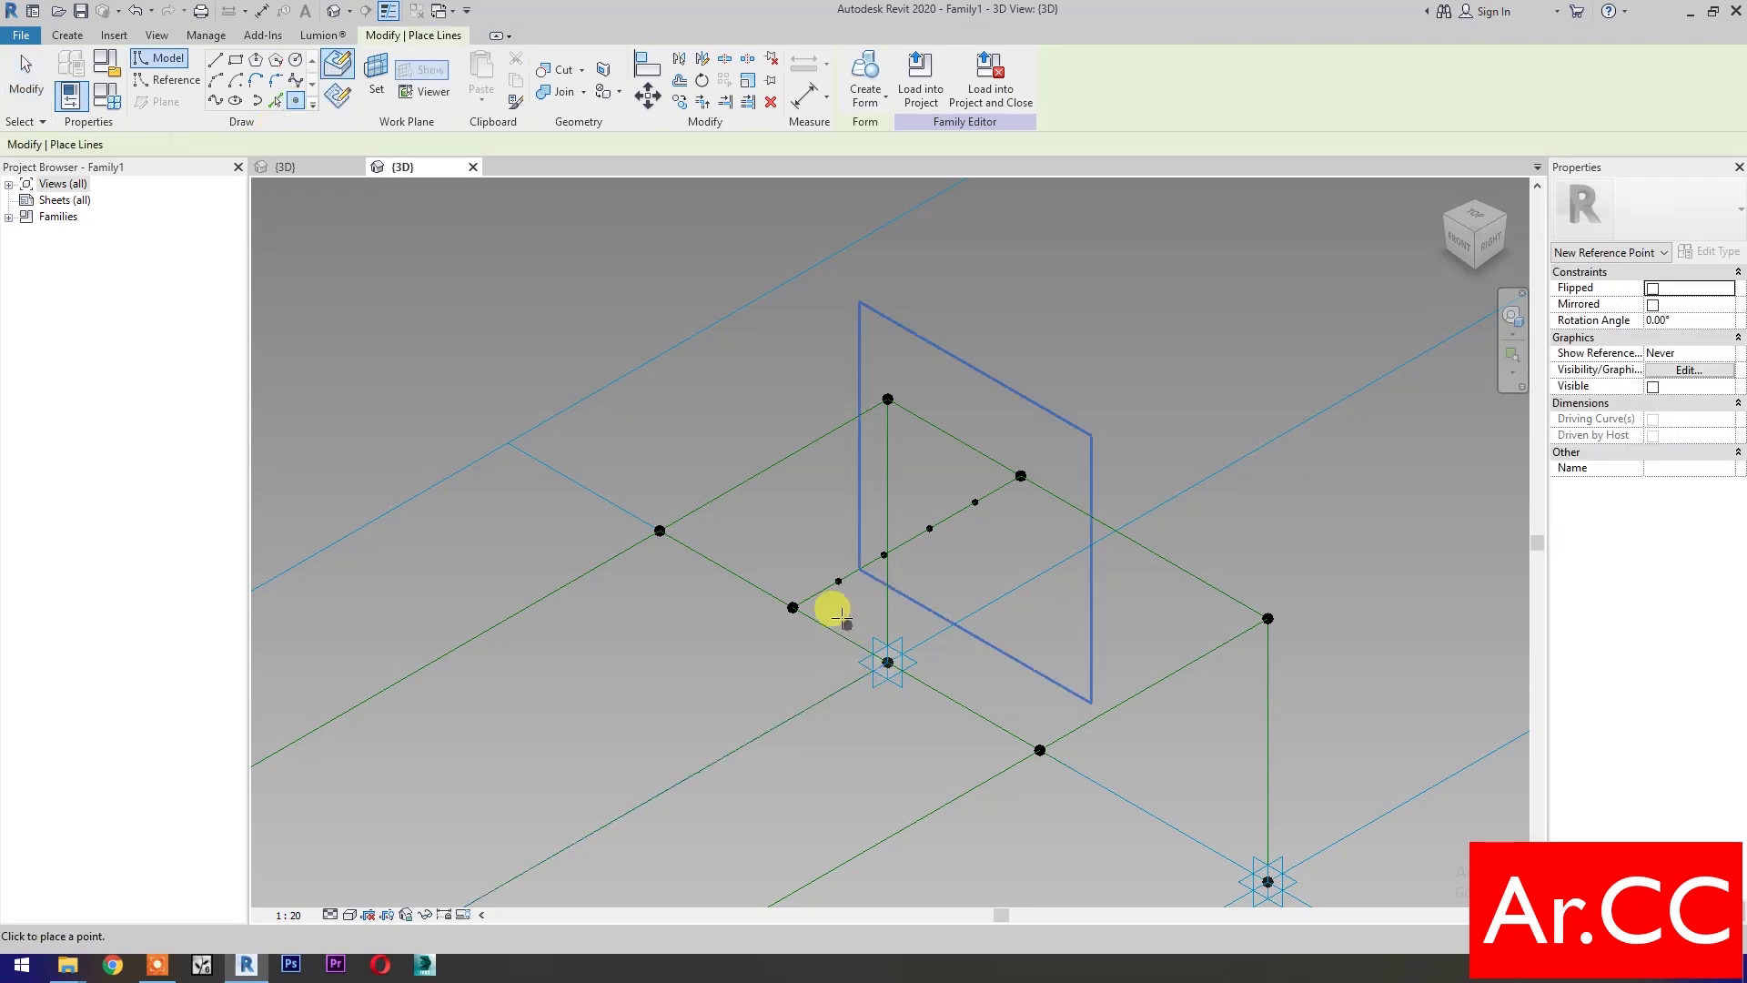
Add a reference point at the near end of the evenly spaced line
{"action": "scroll", "coordinate": [808, 587], "scroll_direction": "up", "scroll_amount": 4}
{"action": "scroll", "coordinate": [808, 590], "scroll_direction": "up", "scroll_amount": 2}
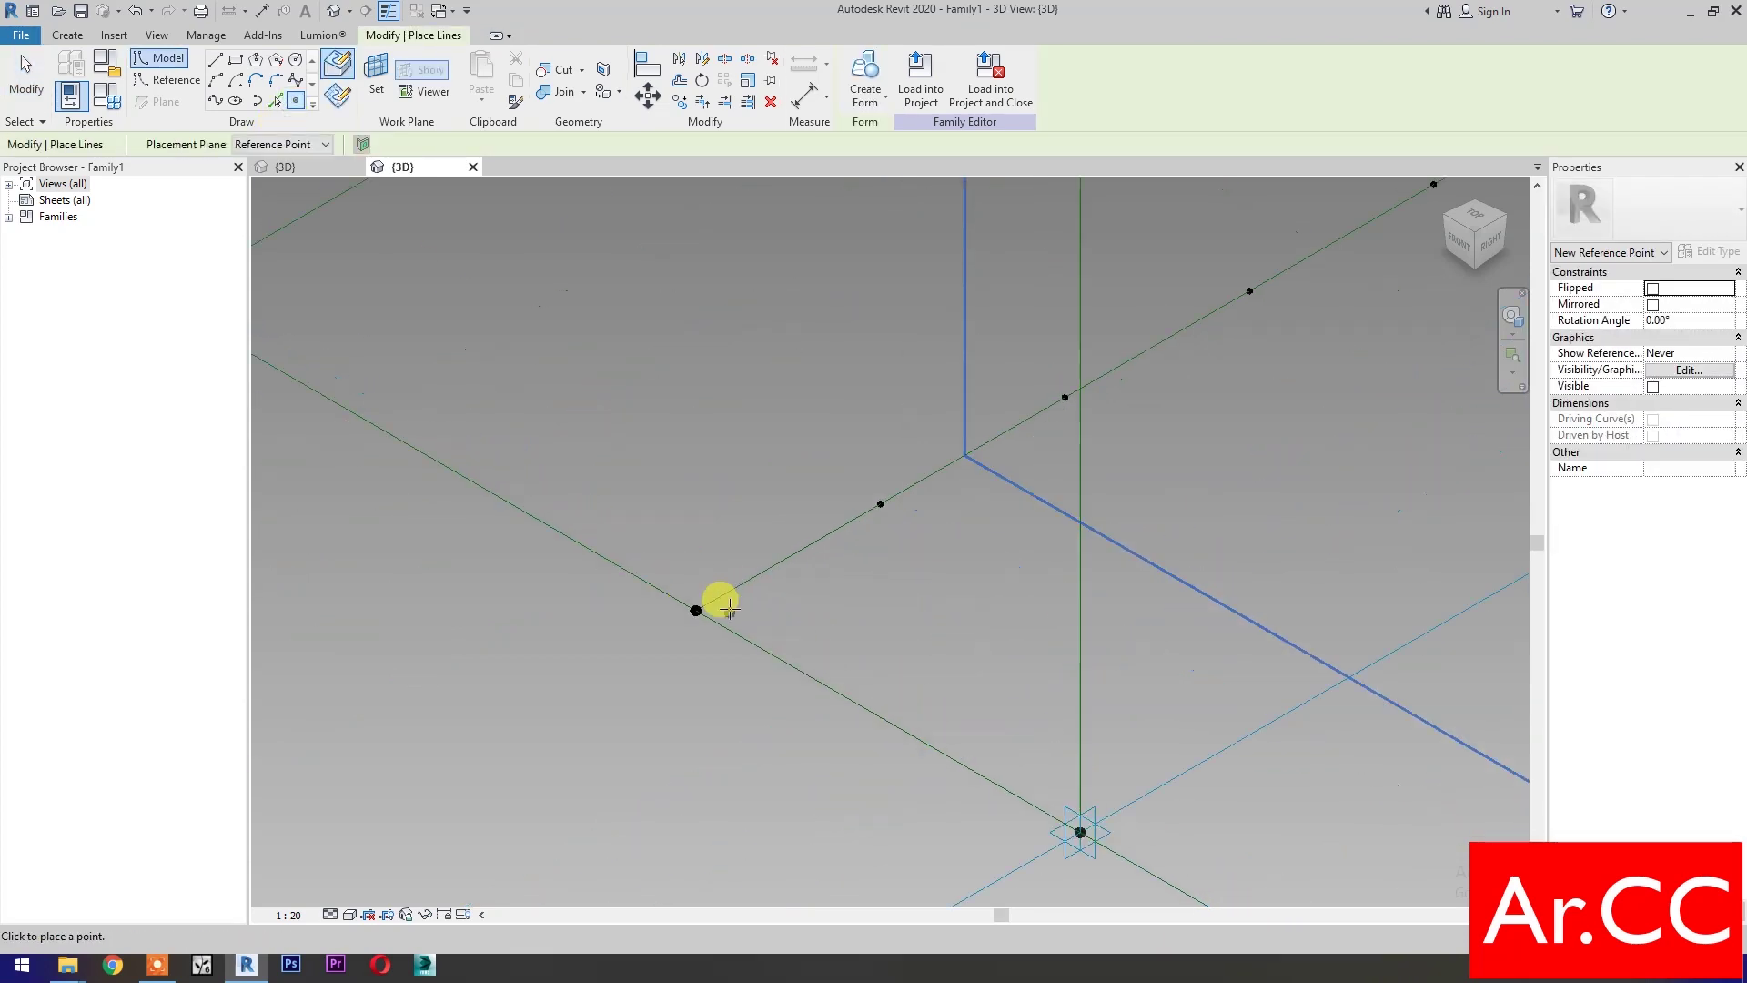
{"action": "scroll", "coordinate": [696, 612], "scroll_direction": "up", "scroll_amount": 2}
{"action": "left_click", "coordinate": [698, 608]}
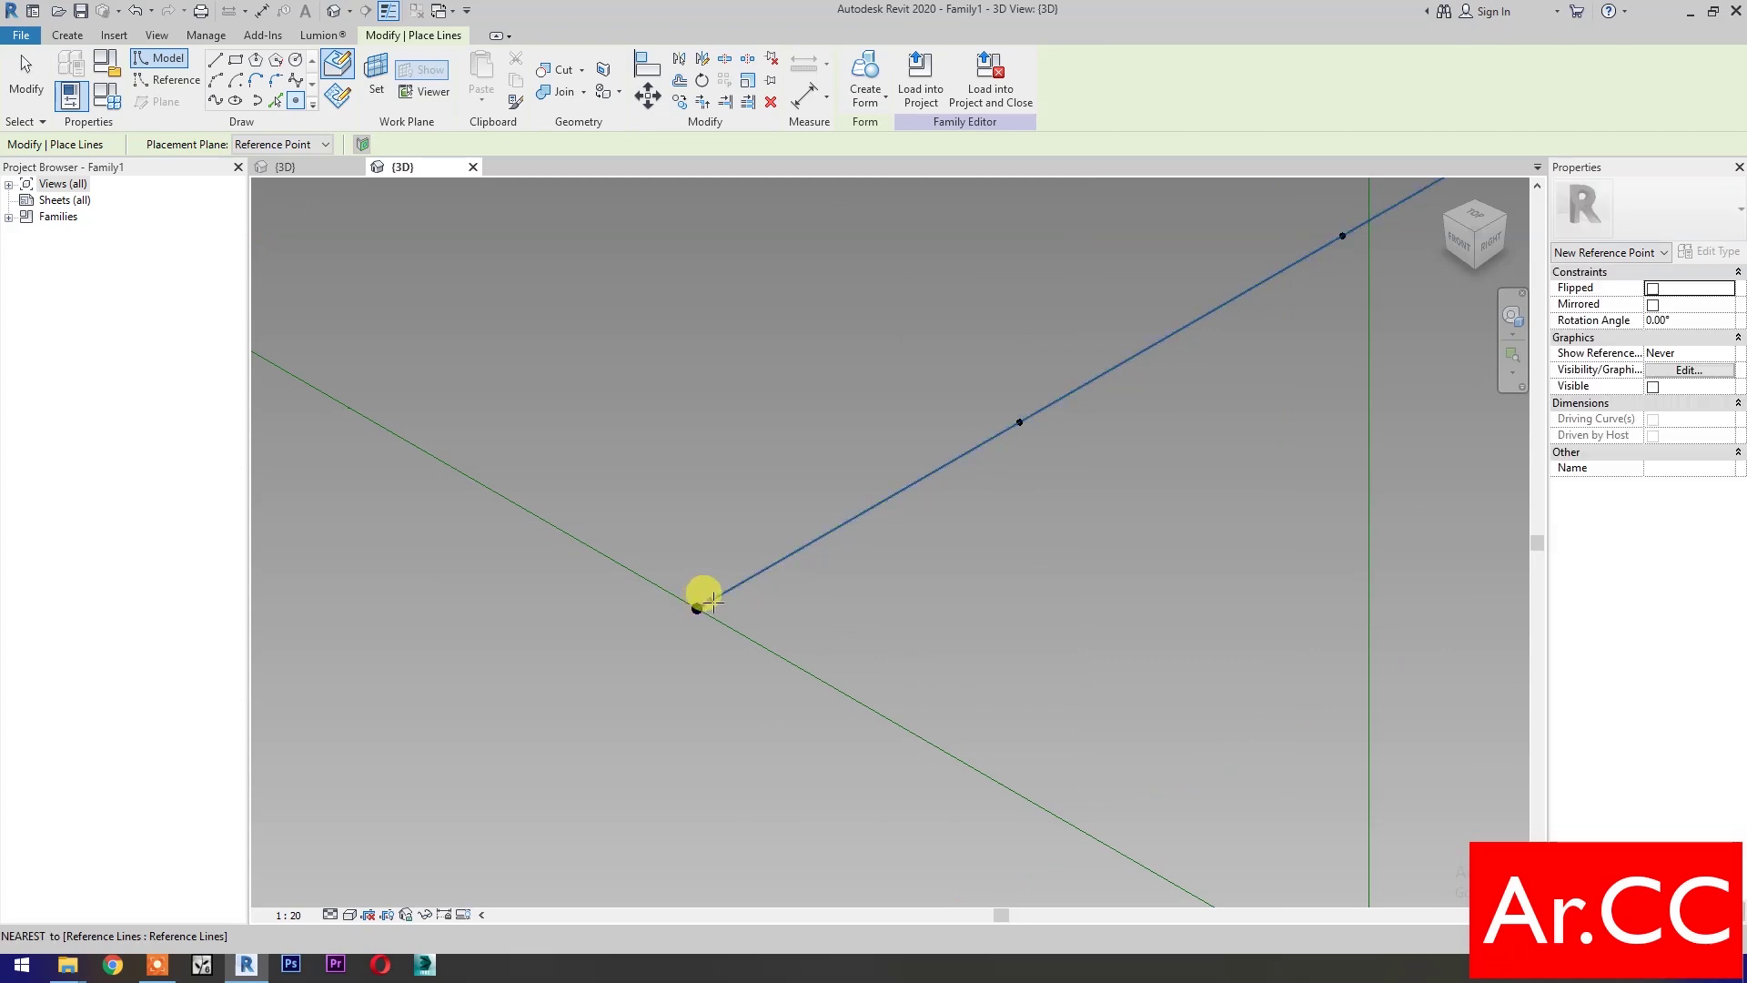
{"action": "left_click", "coordinate": [716, 598]}
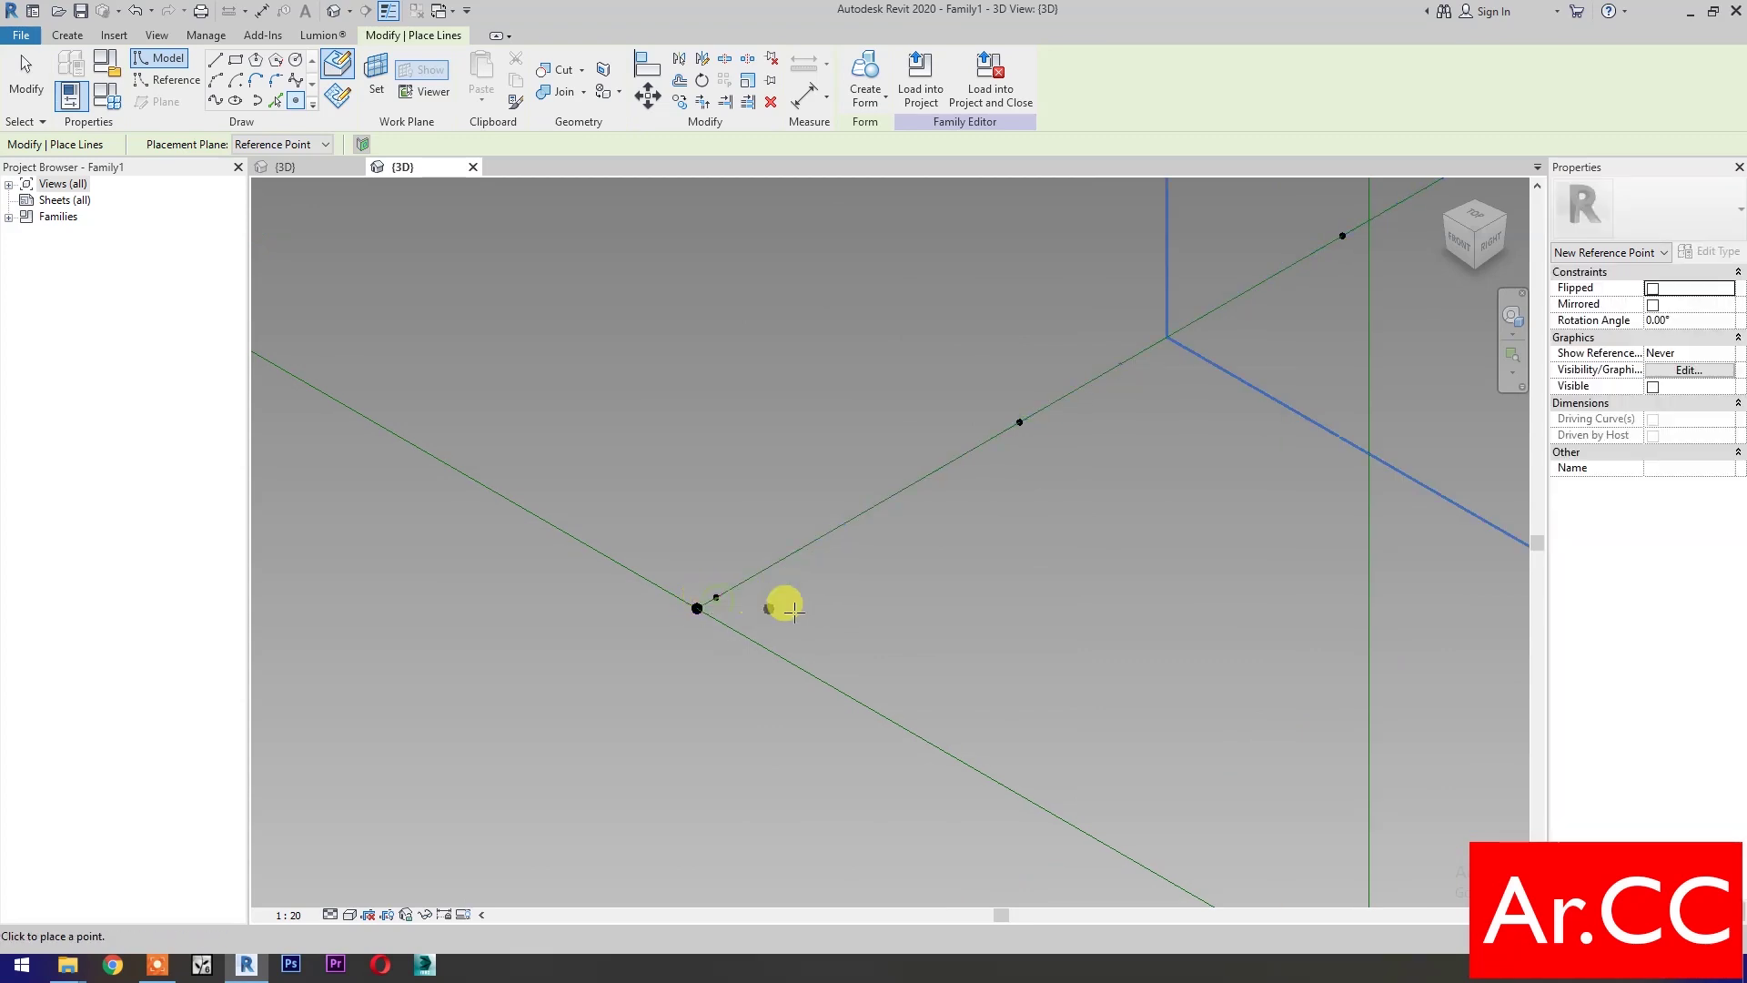
{"action": "key", "text": "Escape"}
{"action": "key", "text": "Escape"}
Reframe the view and window-select the two end points of the right edge
{"action": "scroll", "coordinate": [794, 612], "scroll_direction": "down", "scroll_amount": 3}
{"action": "scroll", "coordinate": [793, 619], "scroll_direction": "down", "scroll_amount": 2}
{"action": "scroll", "coordinate": [793, 618], "scroll_direction": "down", "scroll_amount": 2}
{"action": "mouse_move", "coordinate": [898, 703]}
{"action": "middle_mouse_down"}
{"action": "mouse_move", "coordinate": [906, 577]}
{"action": "mouse_move", "coordinate": [926, 576]}
{"action": "mouse_move", "coordinate": [932, 527]}
{"action": "middle_mouse_up"}
{"action": "scroll", "coordinate": [906, 583], "scroll_direction": "down", "scroll_amount": 1}
{"action": "scroll", "coordinate": [881, 735], "scroll_direction": "up", "scroll_amount": 1}
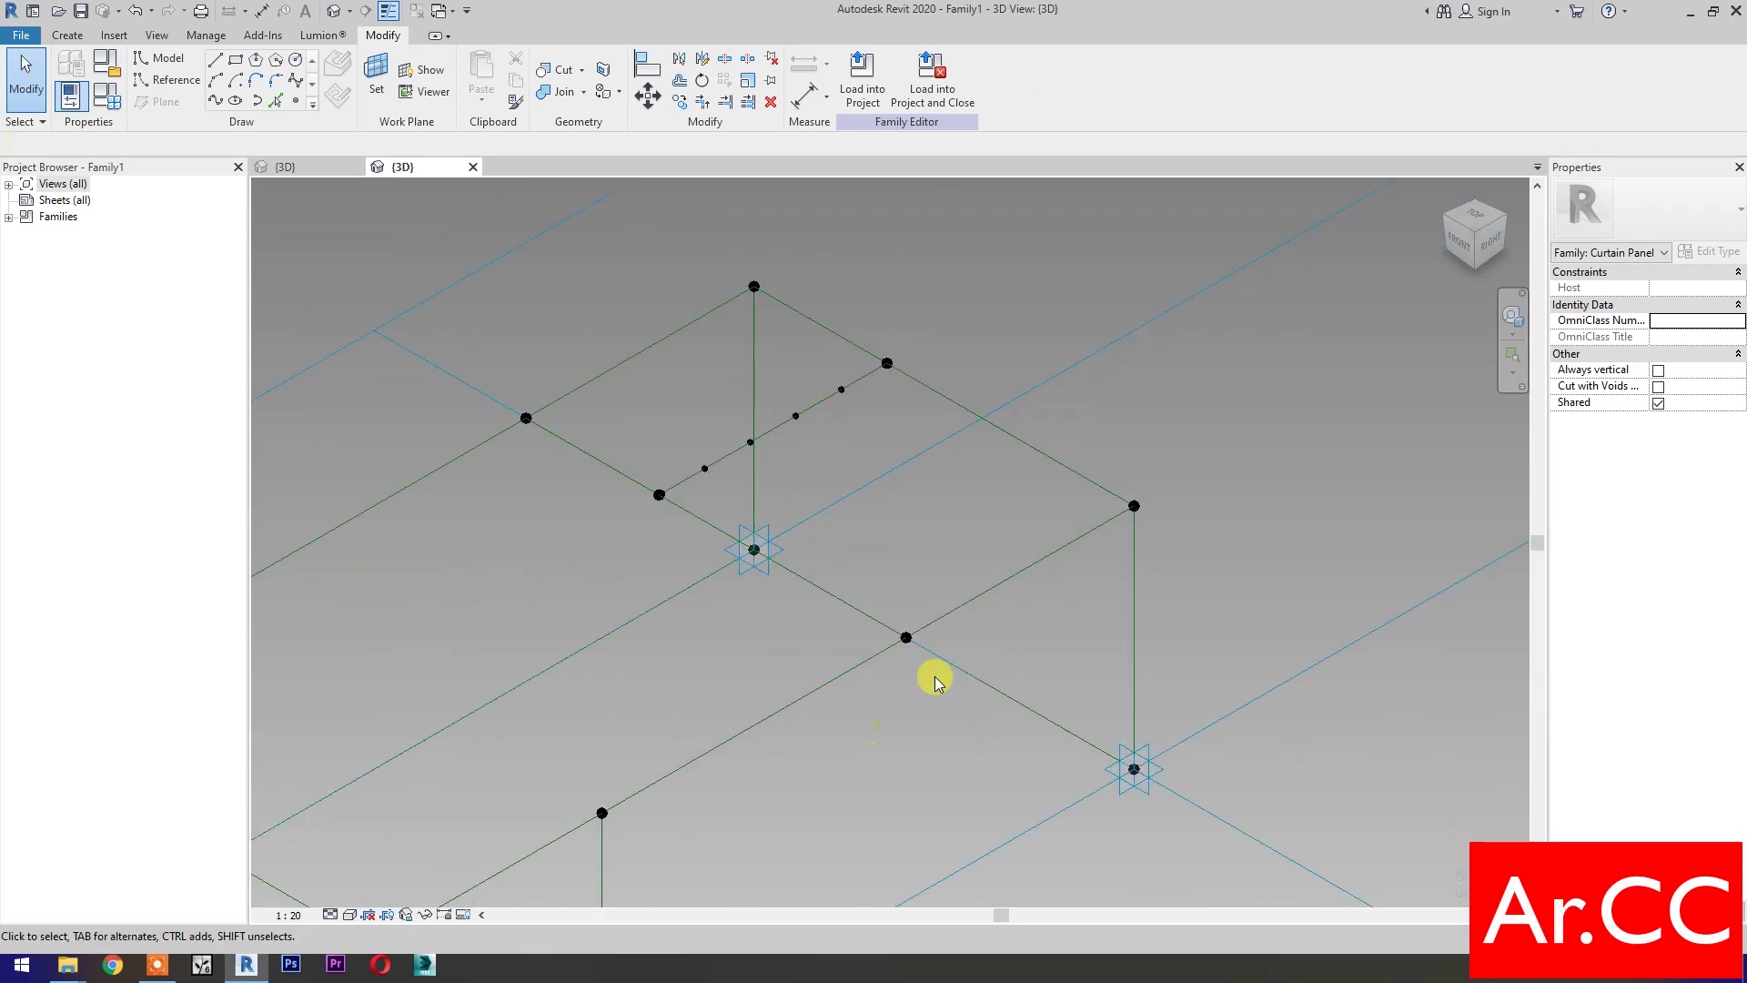
{"action": "left_click_drag", "start_coordinate": [875, 726], "coordinate": [1165, 485]}
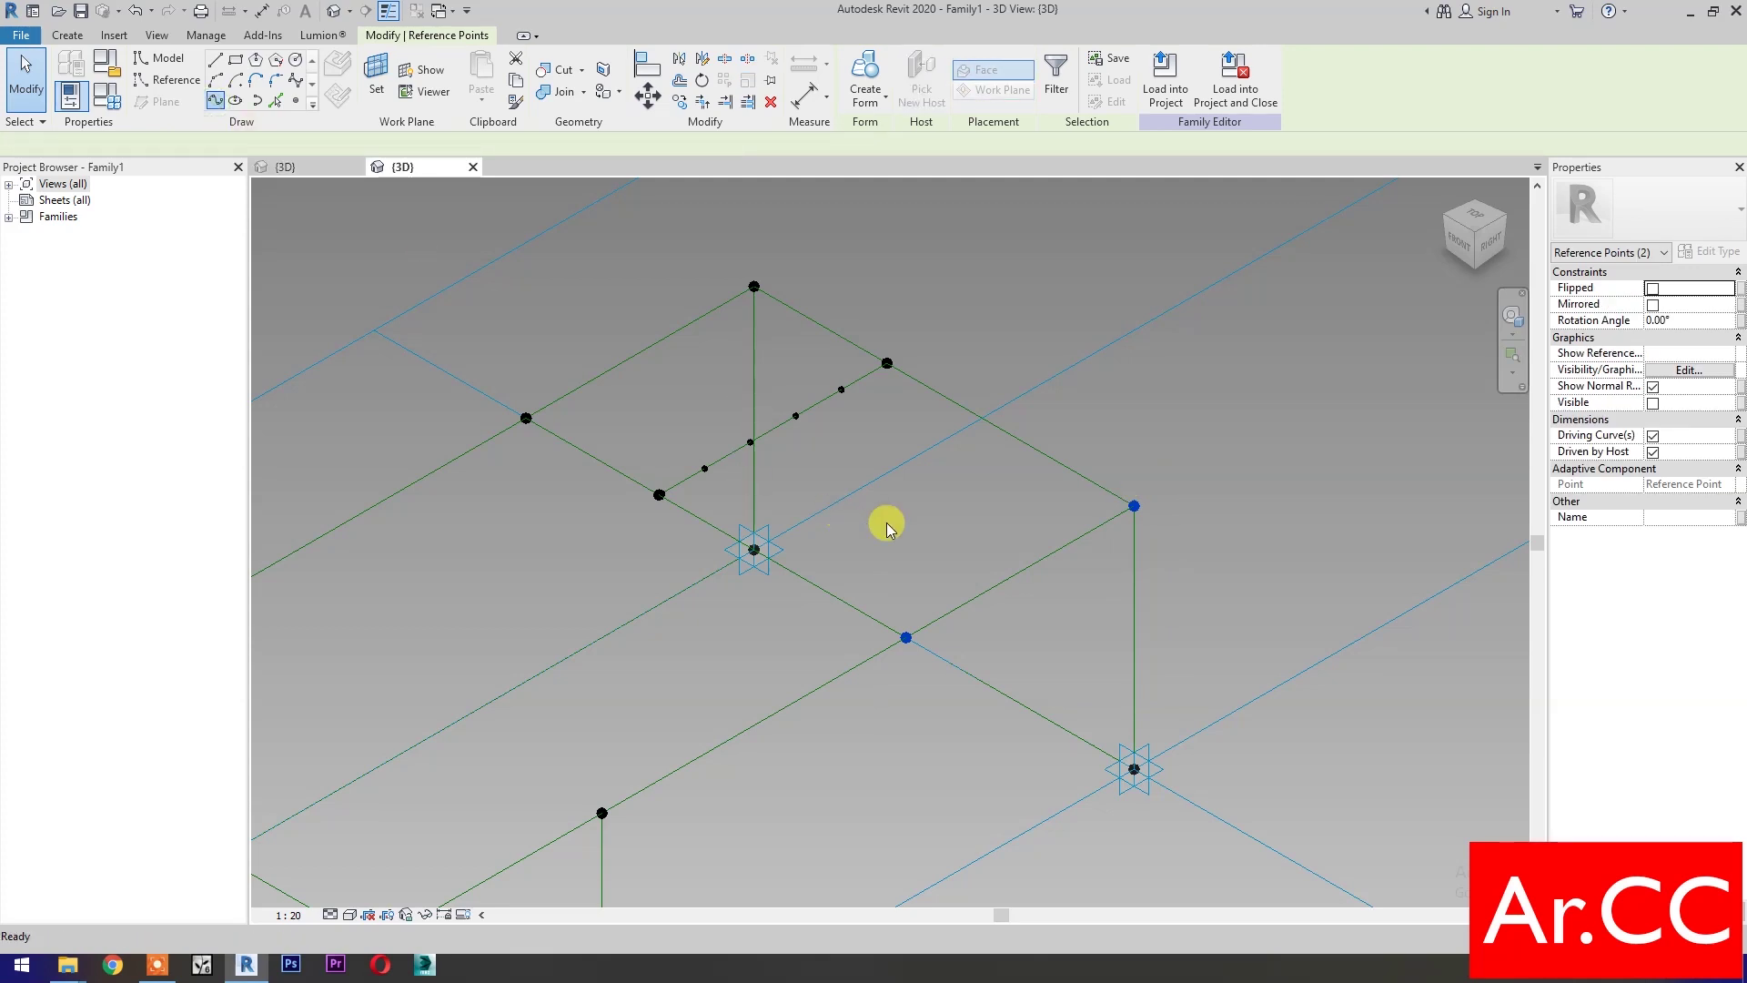
Make the right edge line a reference line with four reference points along it
{"action": "left_click", "coordinate": [1134, 566]}
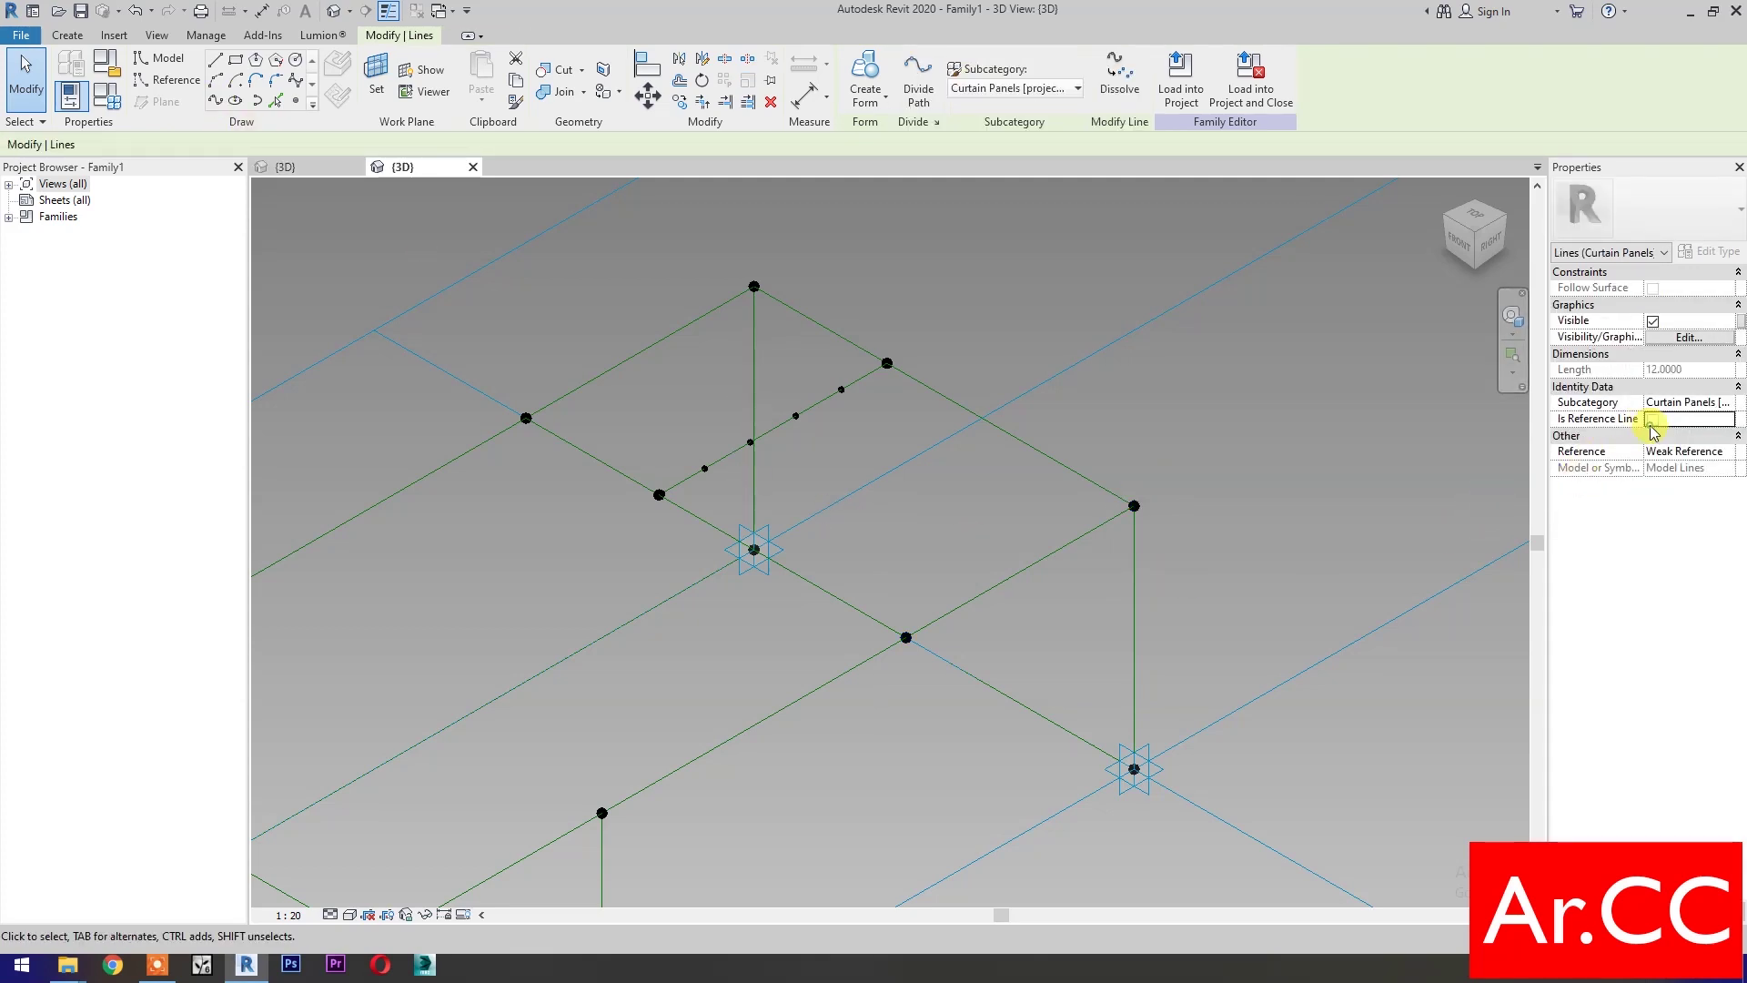
{"action": "left_click", "coordinate": [1651, 421]}
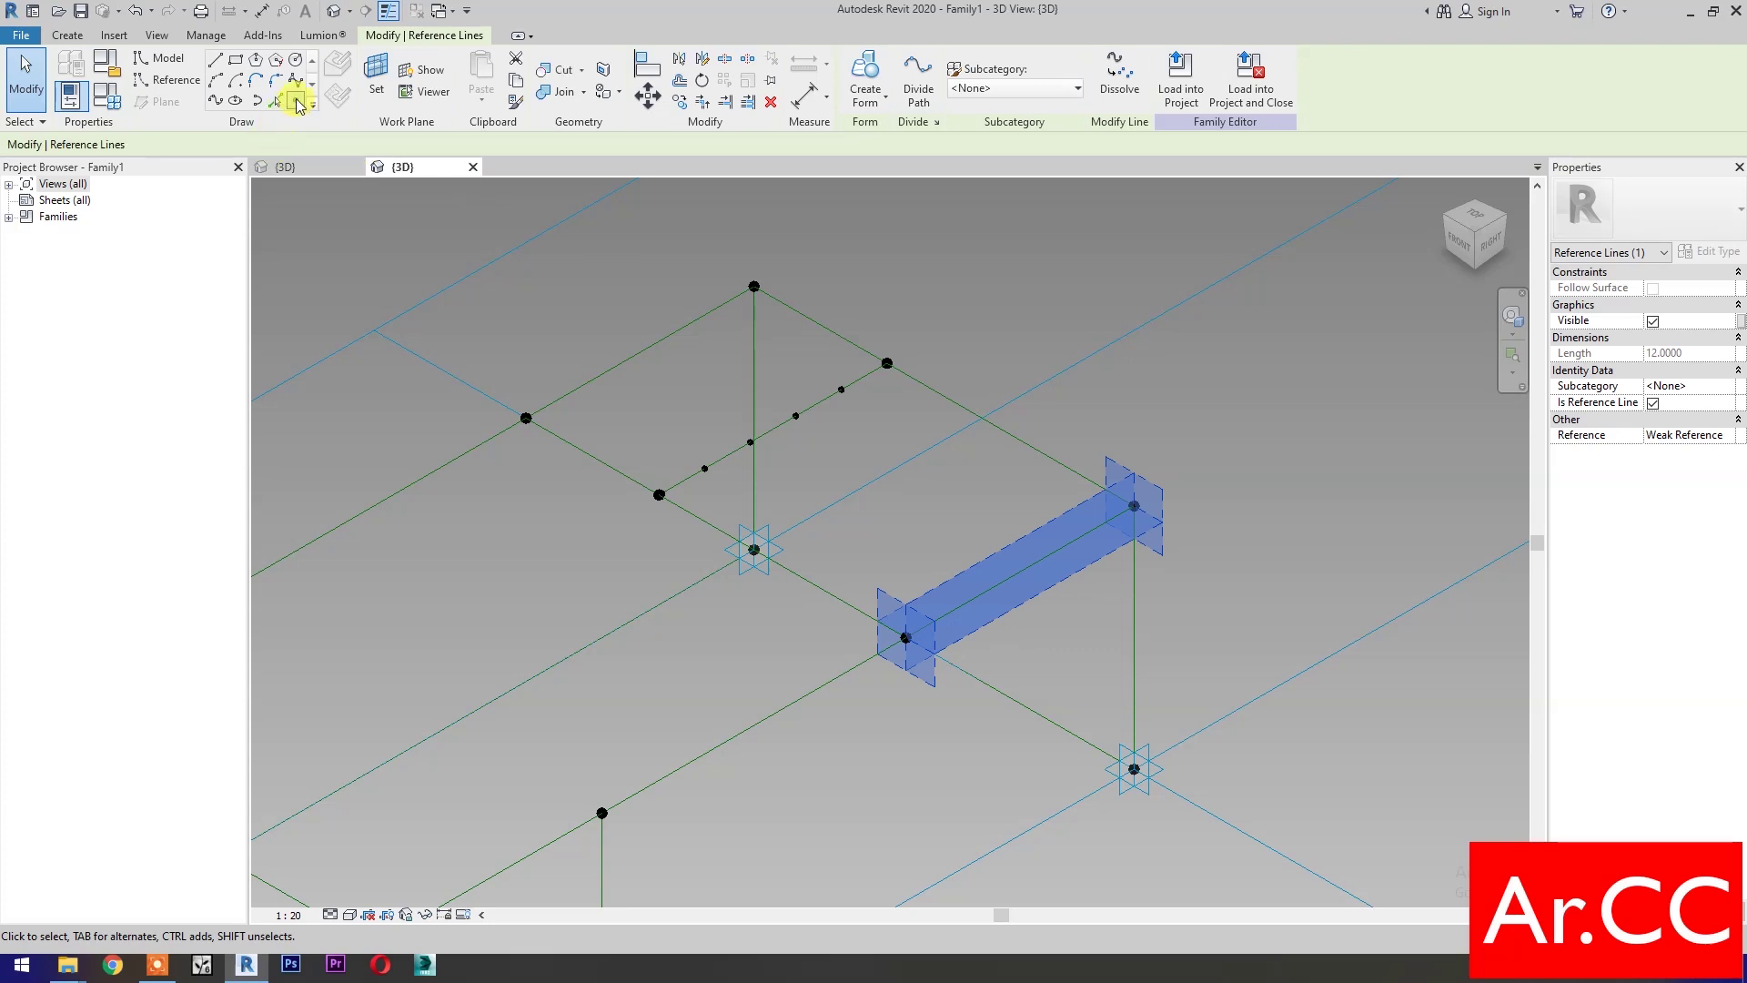
{"action": "left_click", "coordinate": [298, 101]}
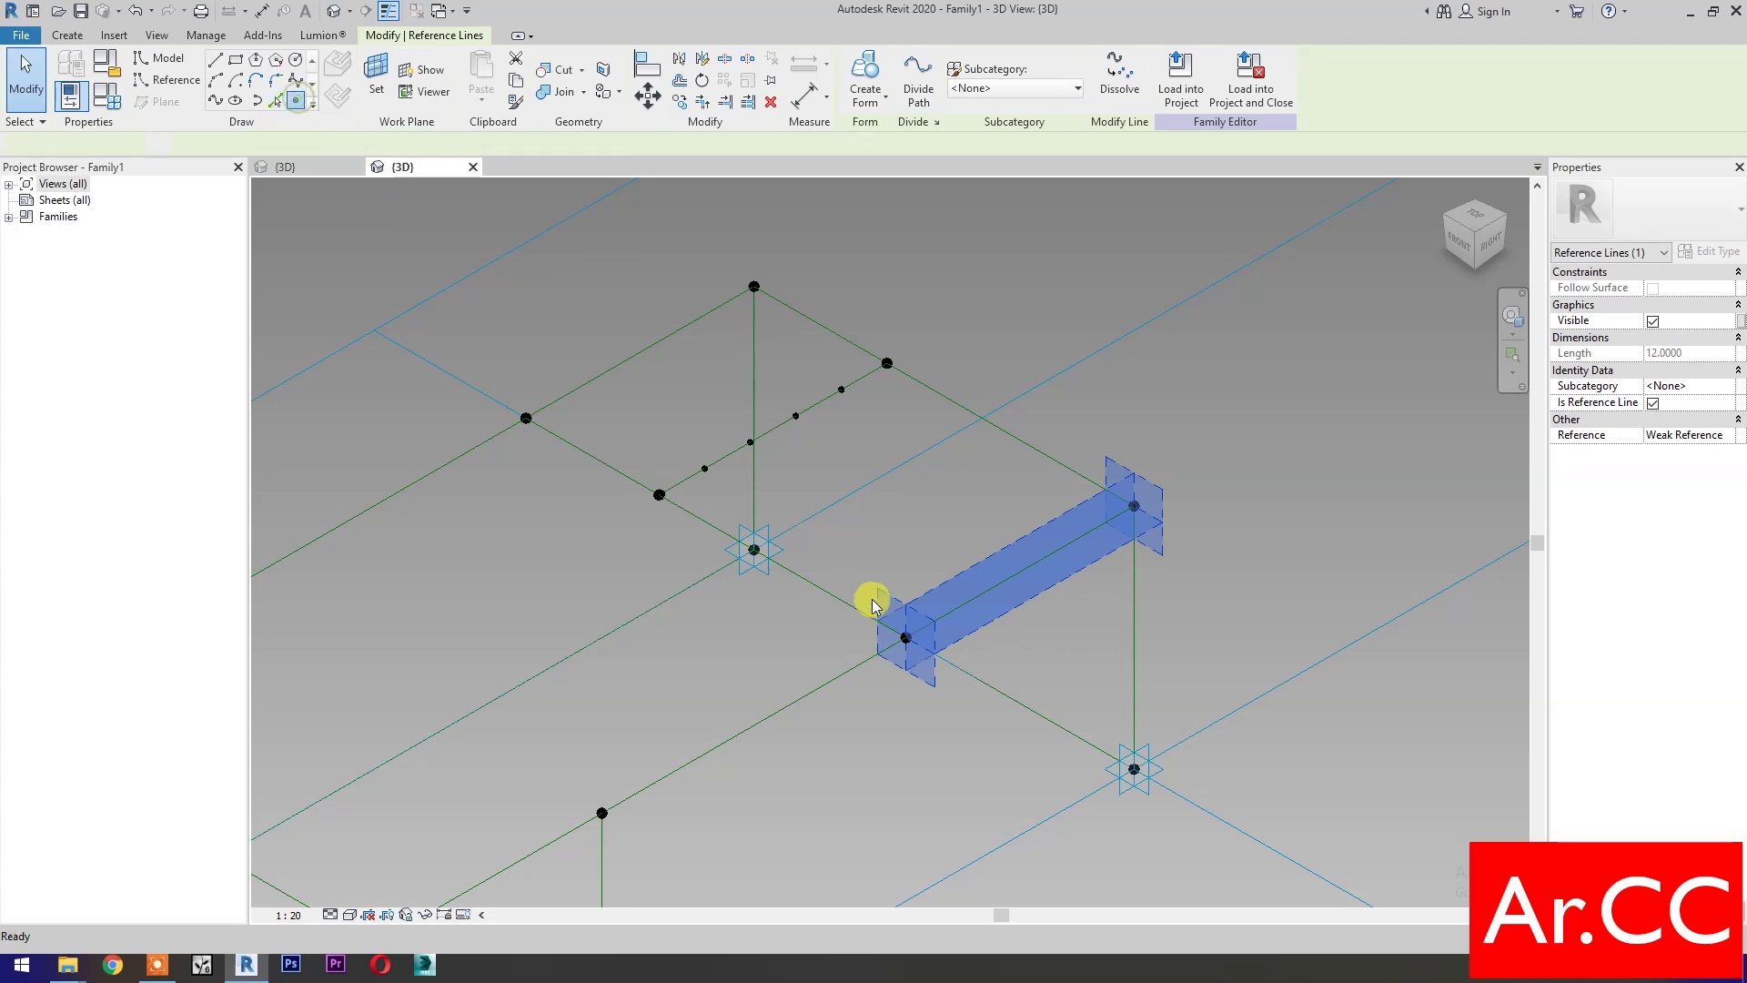
{"action": "left_click", "coordinate": [950, 608]}
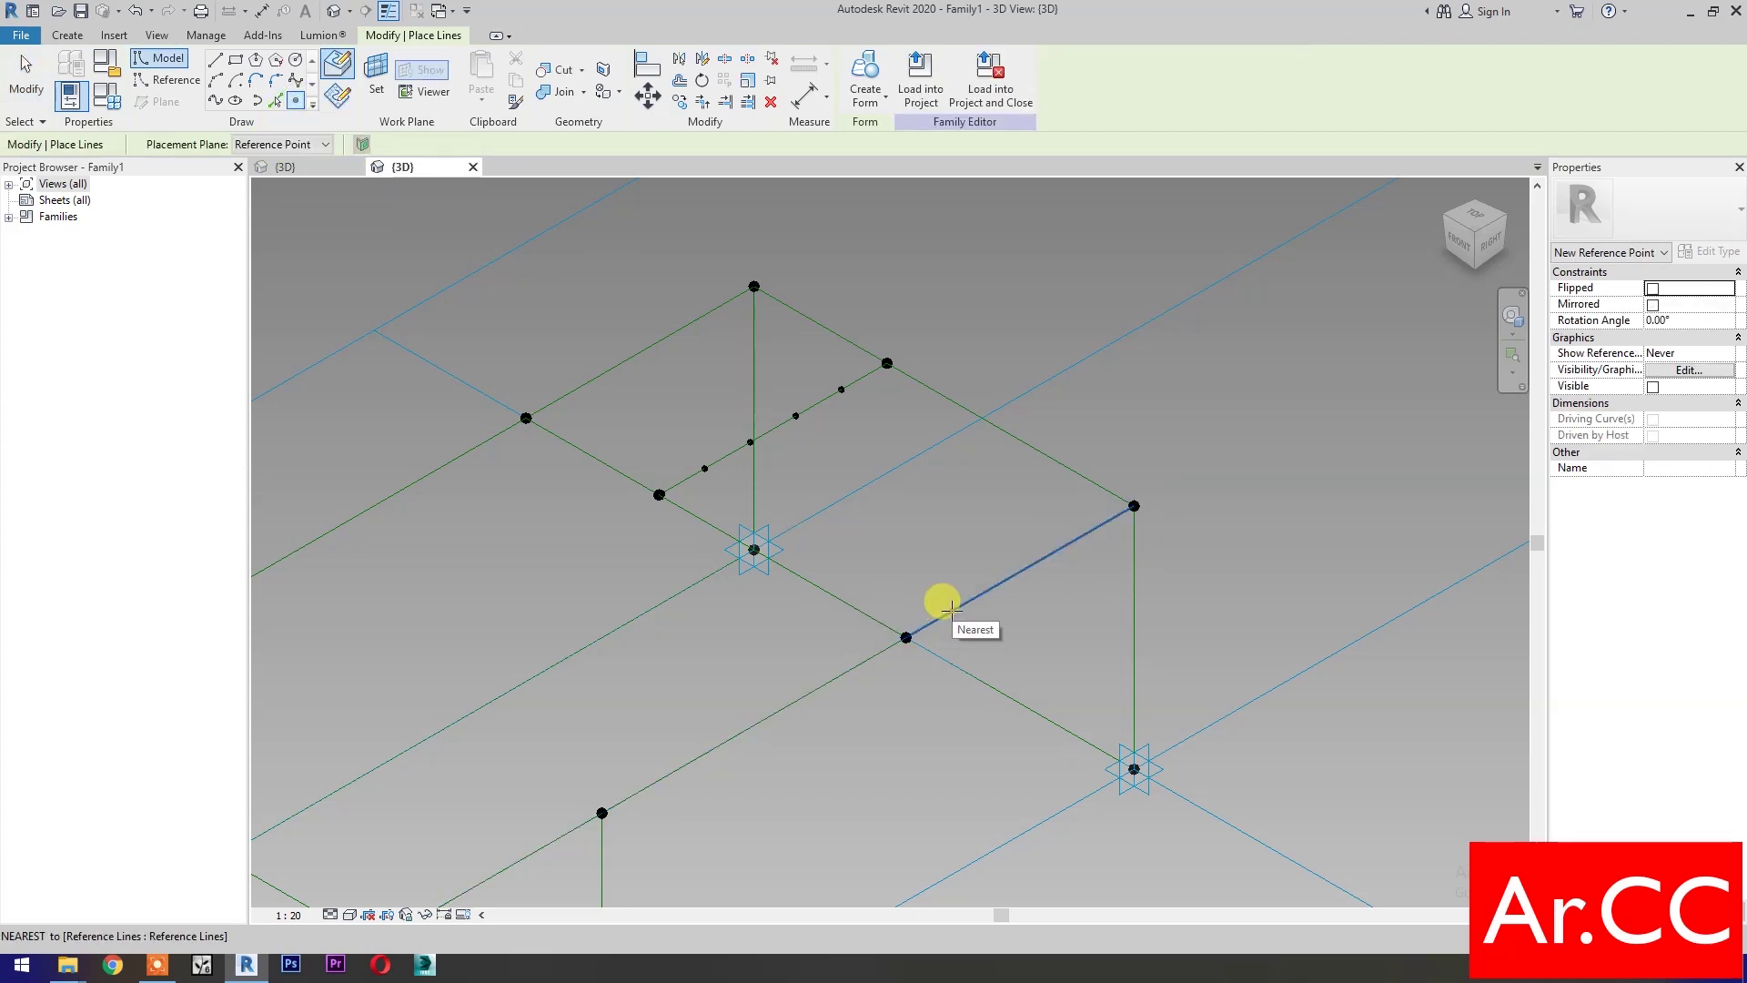
{"action": "left_click", "coordinate": [995, 586]}
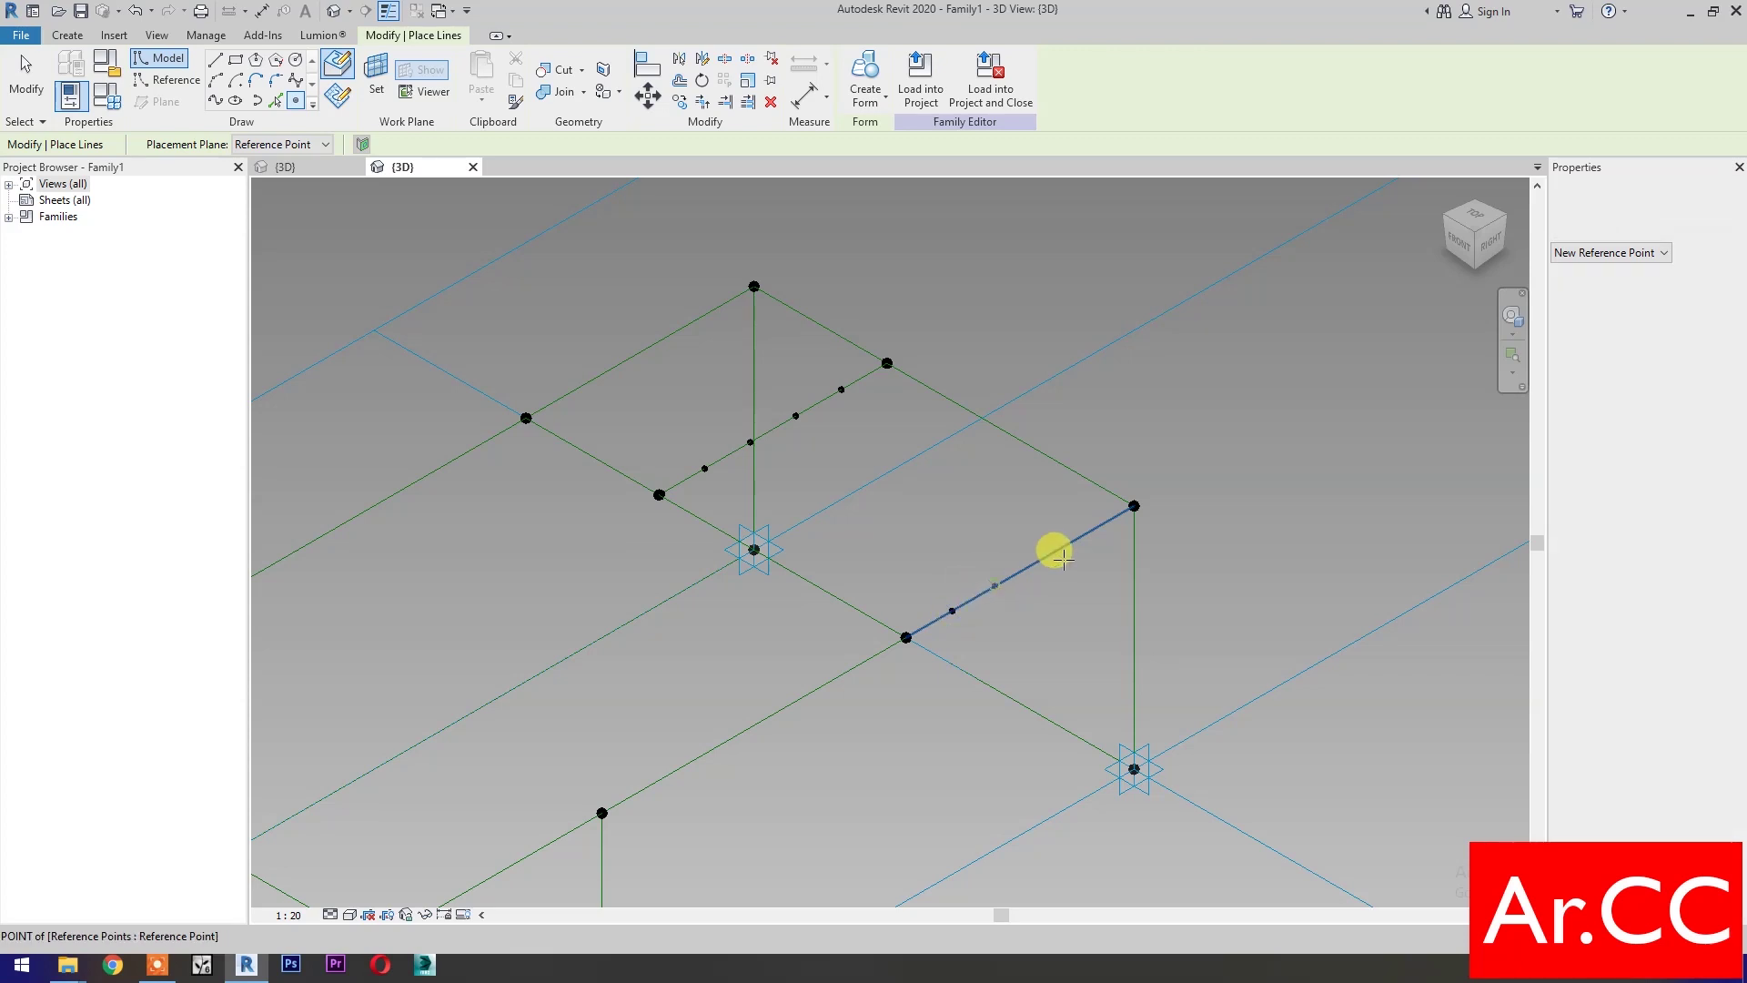
{"action": "left_click", "coordinate": [1050, 557]}
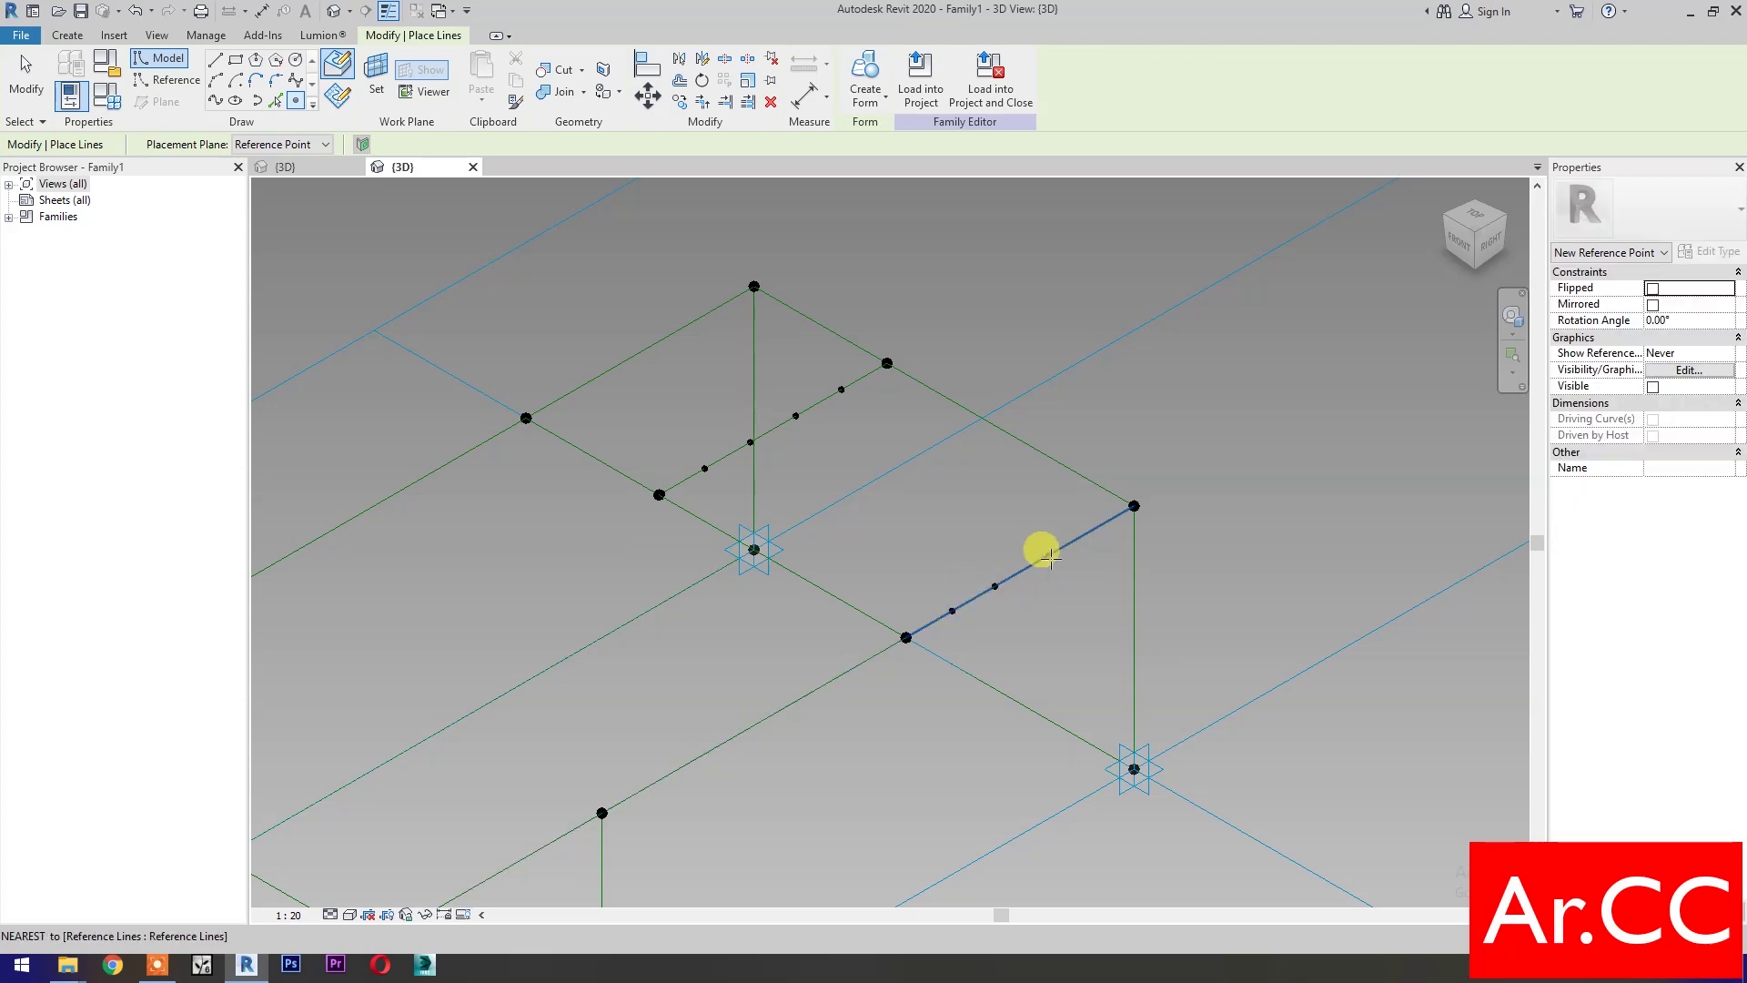
{"action": "left_click", "coordinate": [1090, 535]}
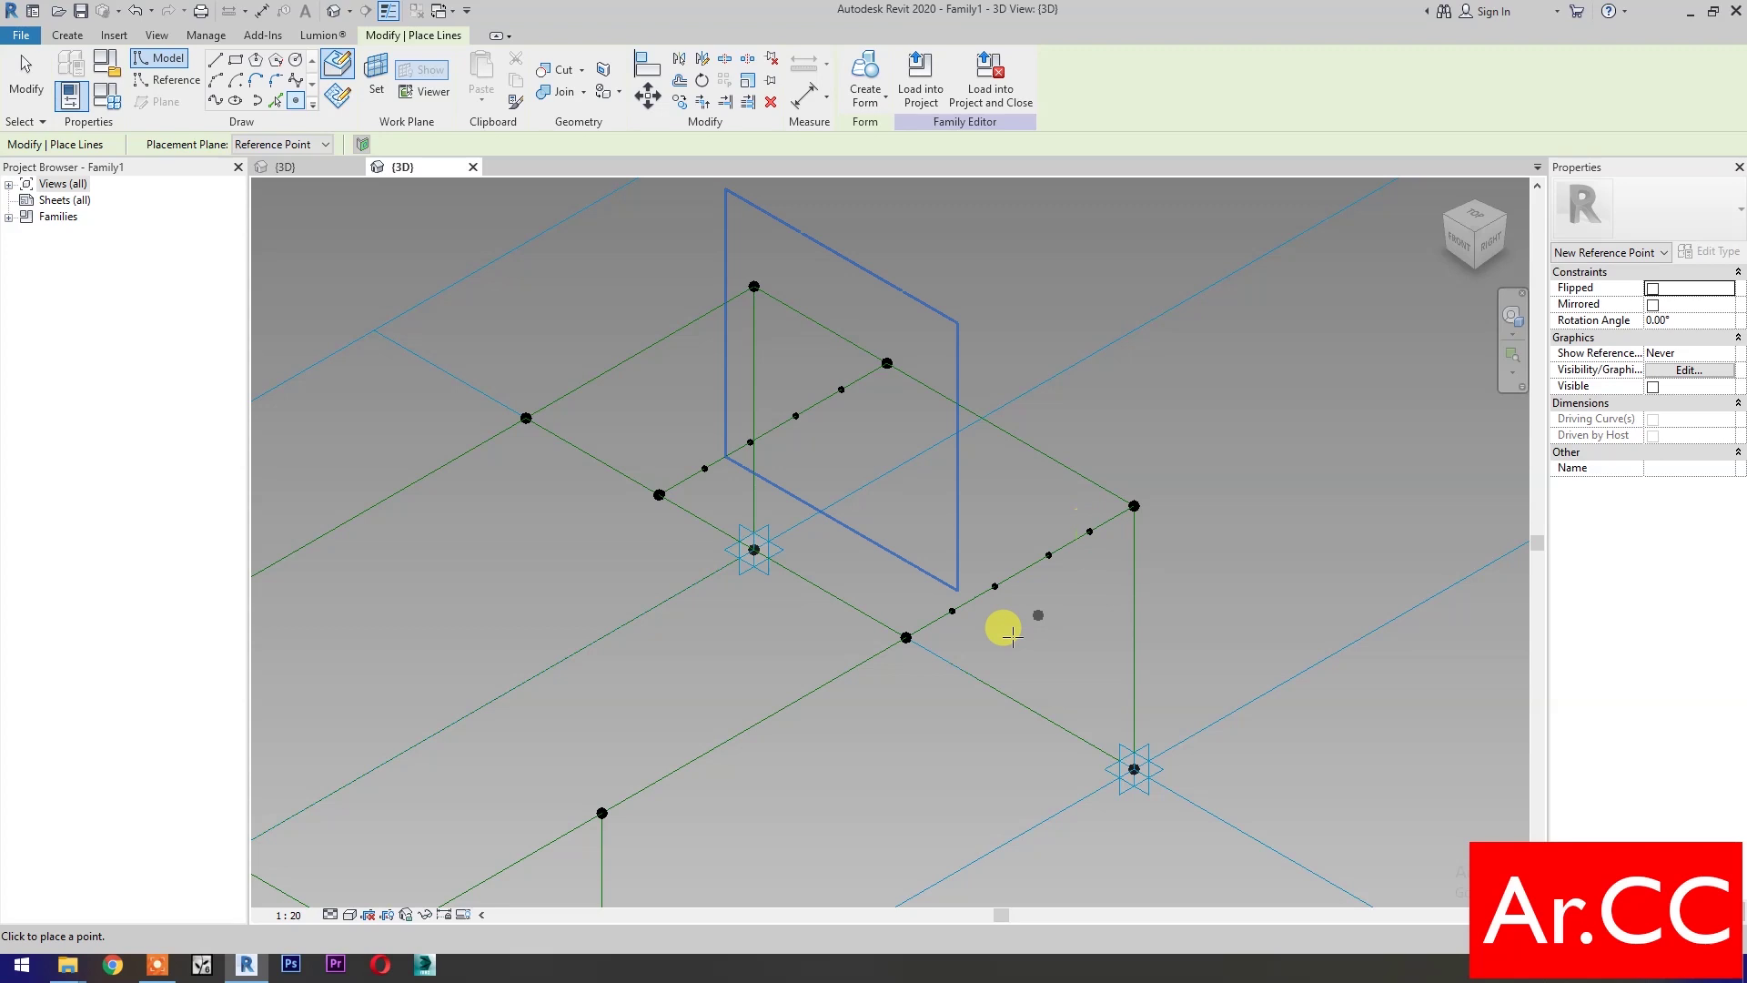
{"action": "key", "text": "Escape"}
{"action": "key", "text": "Escape"}
{"action": "scroll", "coordinate": [1019, 592], "scroll_direction": "up", "scroll_amount": 2}
{"action": "left_click", "coordinate": [899, 624]}
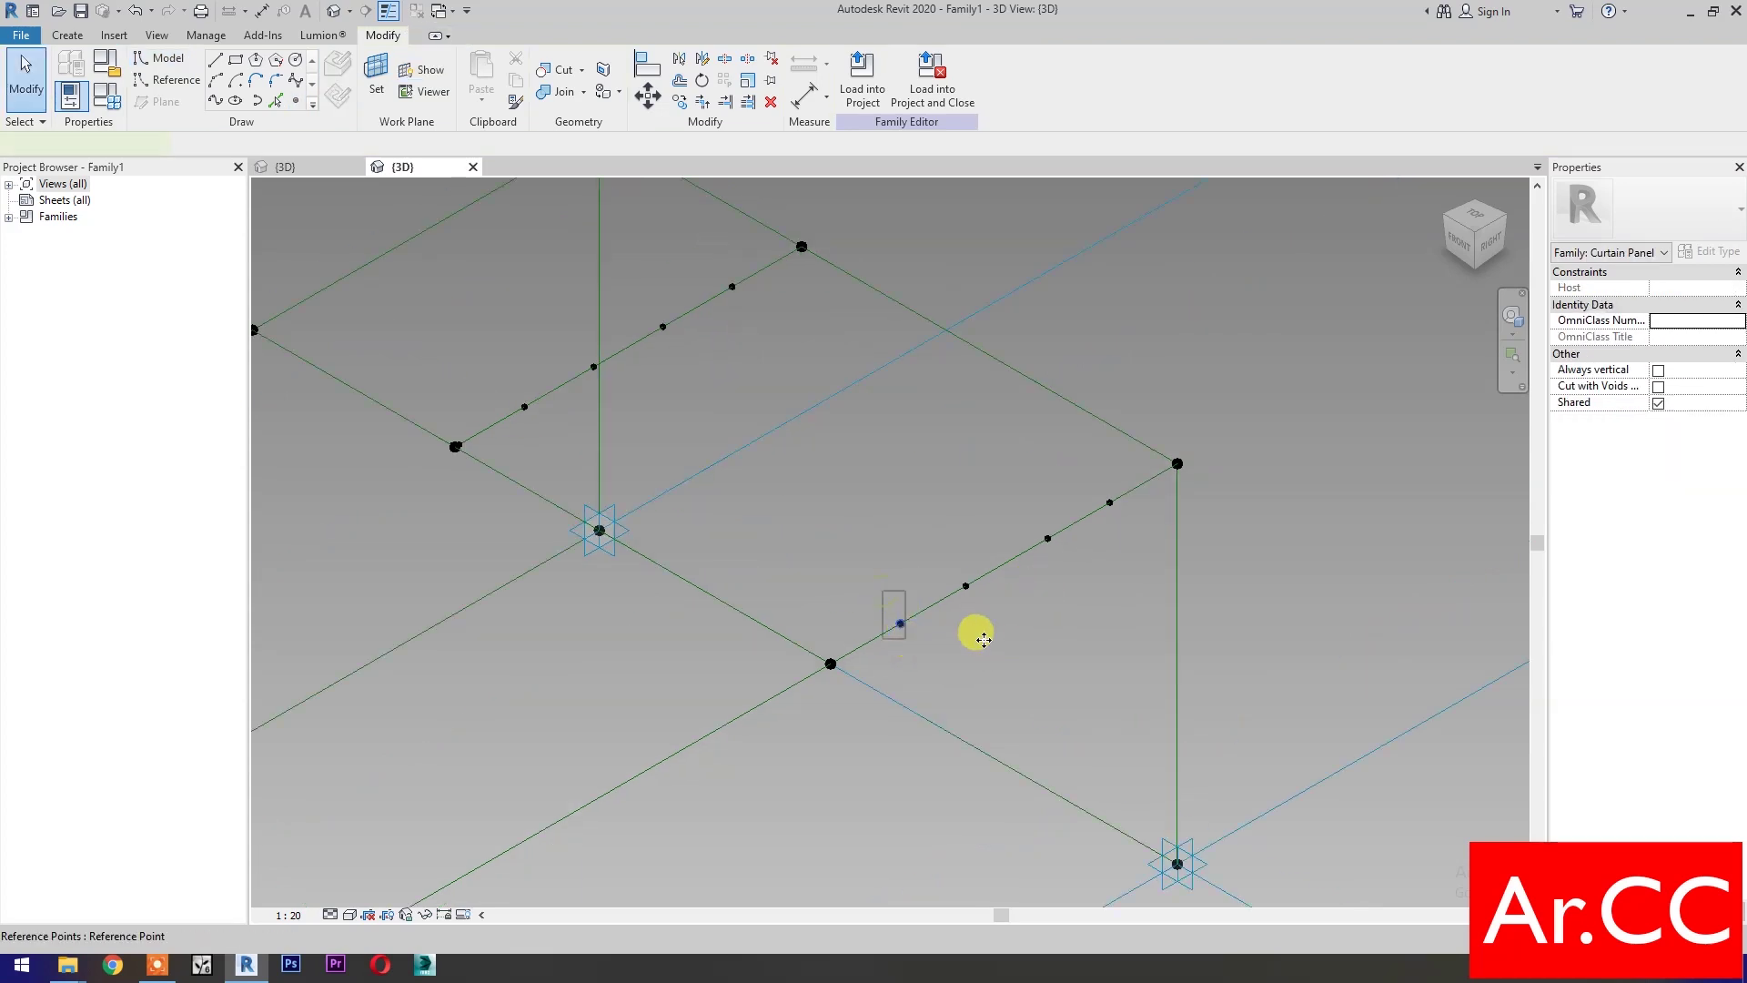
Reposition the first right-edge points, setting one to normalized position 0.4
{"action": "left_click", "coordinate": [1703, 483]}
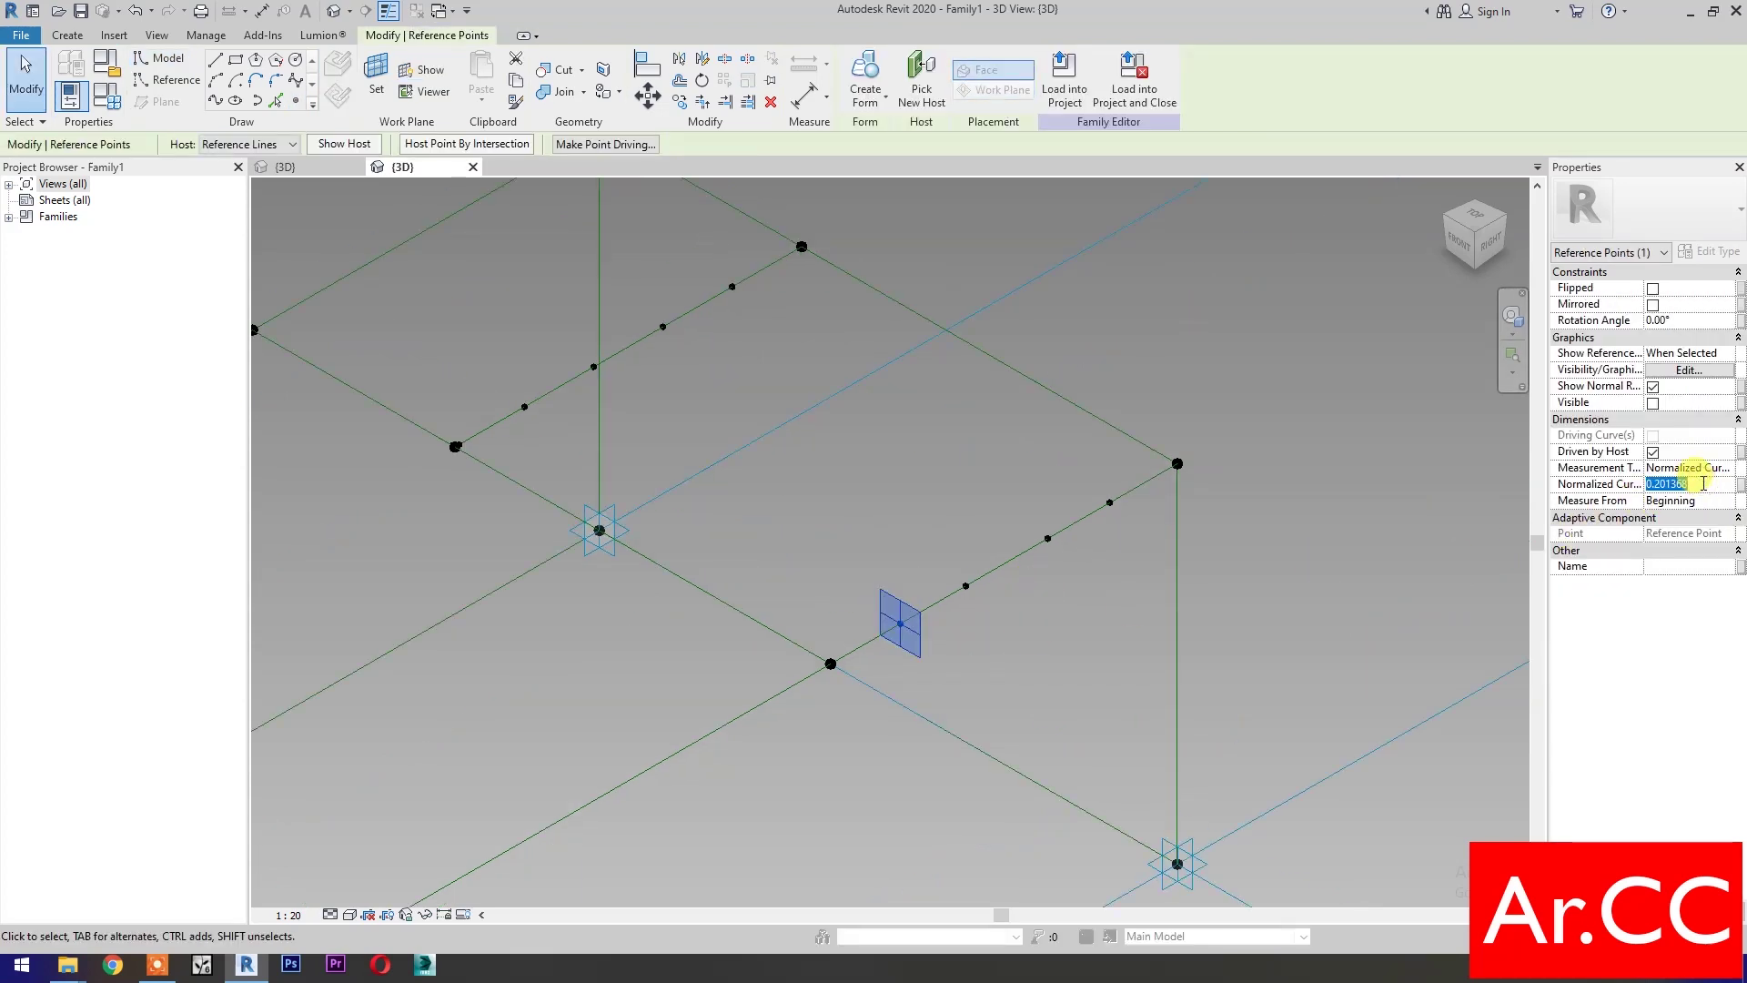
{"action": "left_click", "coordinate": [954, 687]}
{"action": "key", "text": "ctrl+Left"}
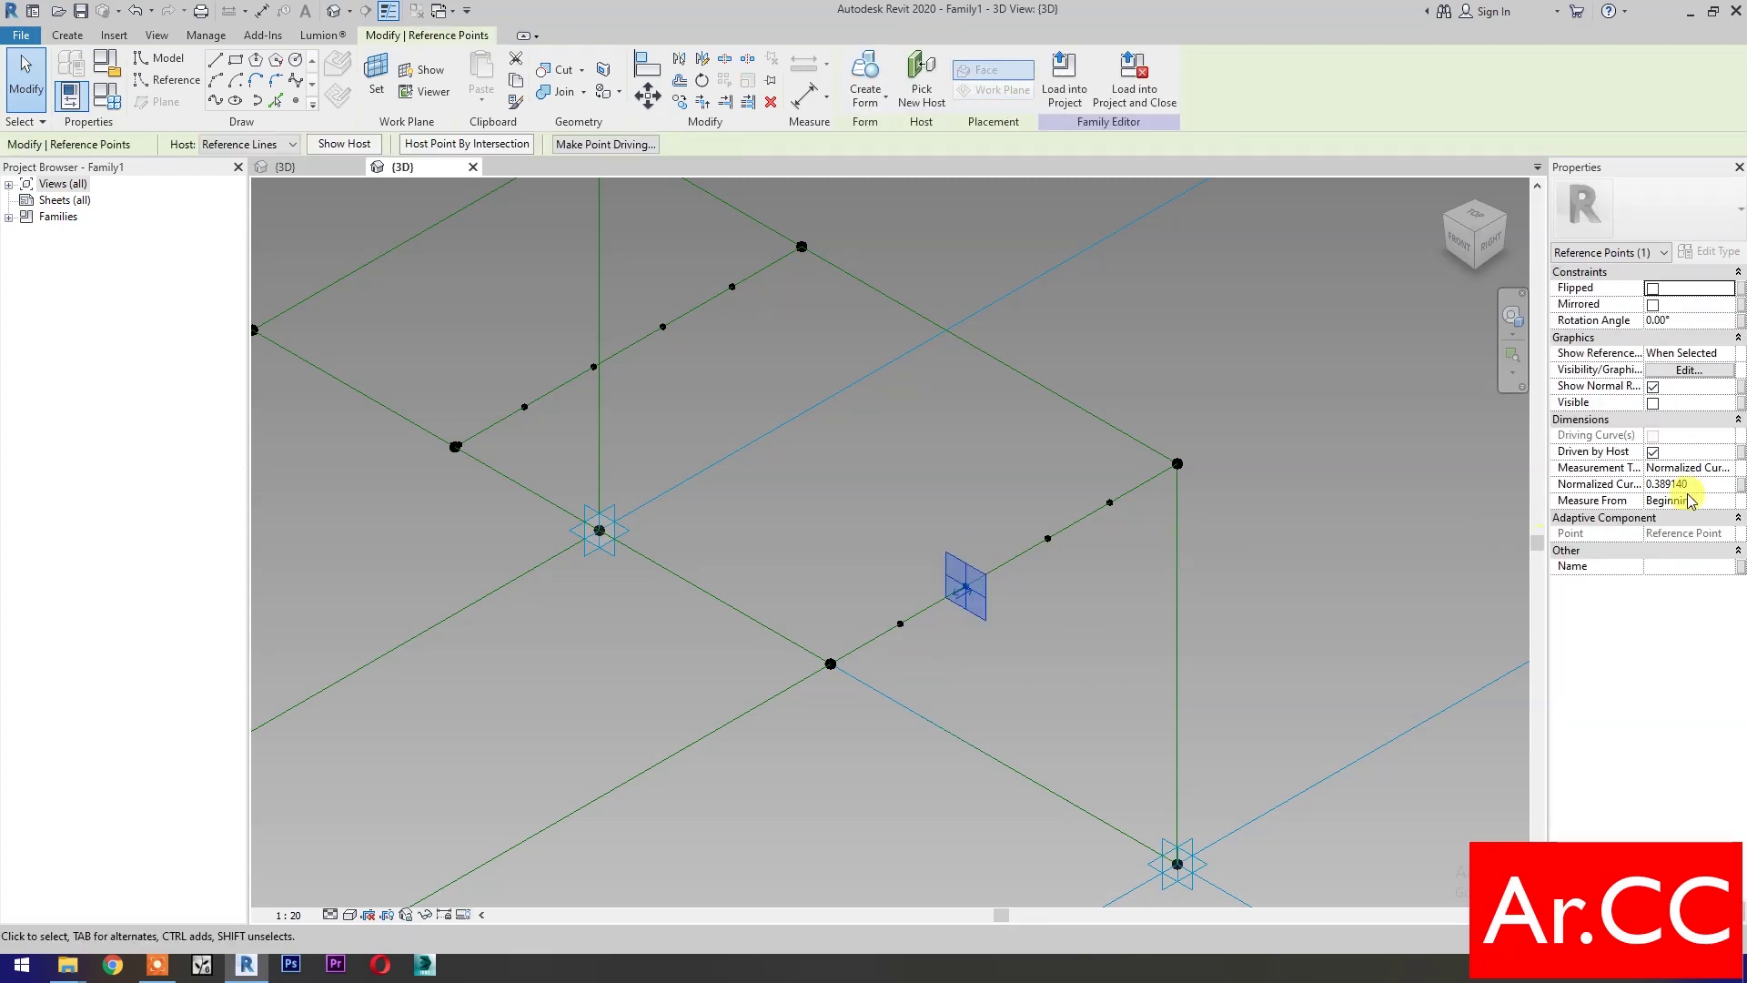
{"action": "left_click", "coordinate": [1716, 483]}
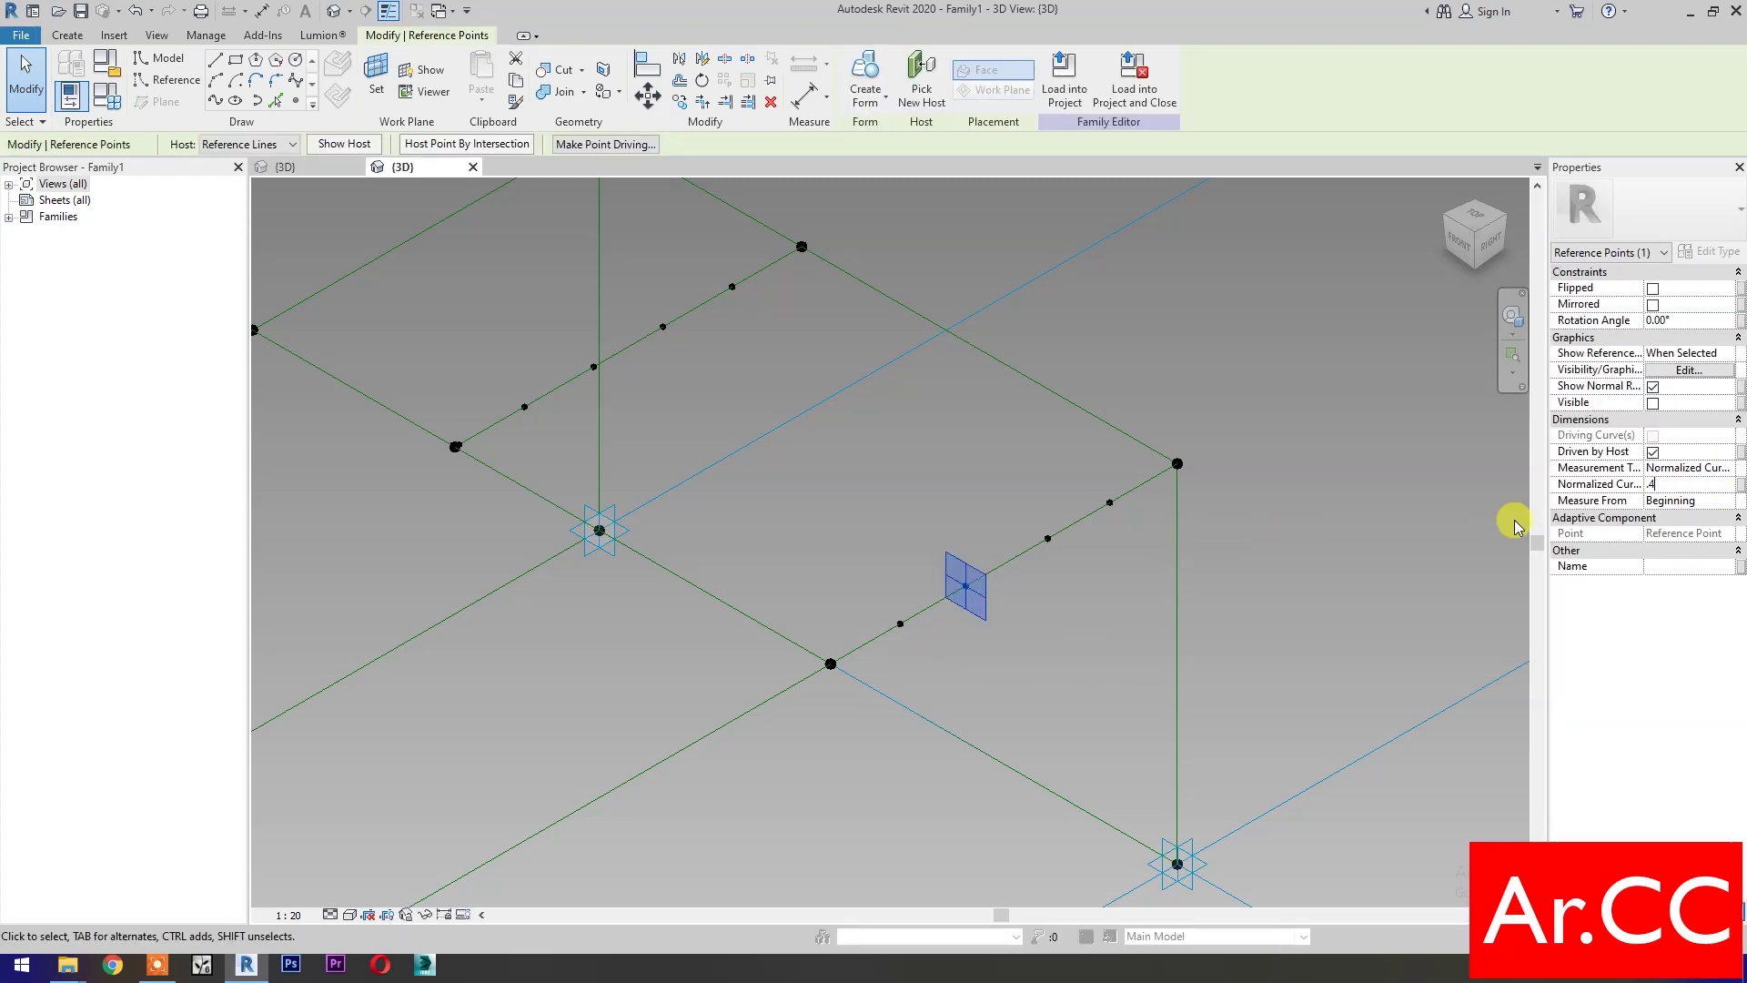
{"action": "left_click", "coordinate": [1027, 616]}
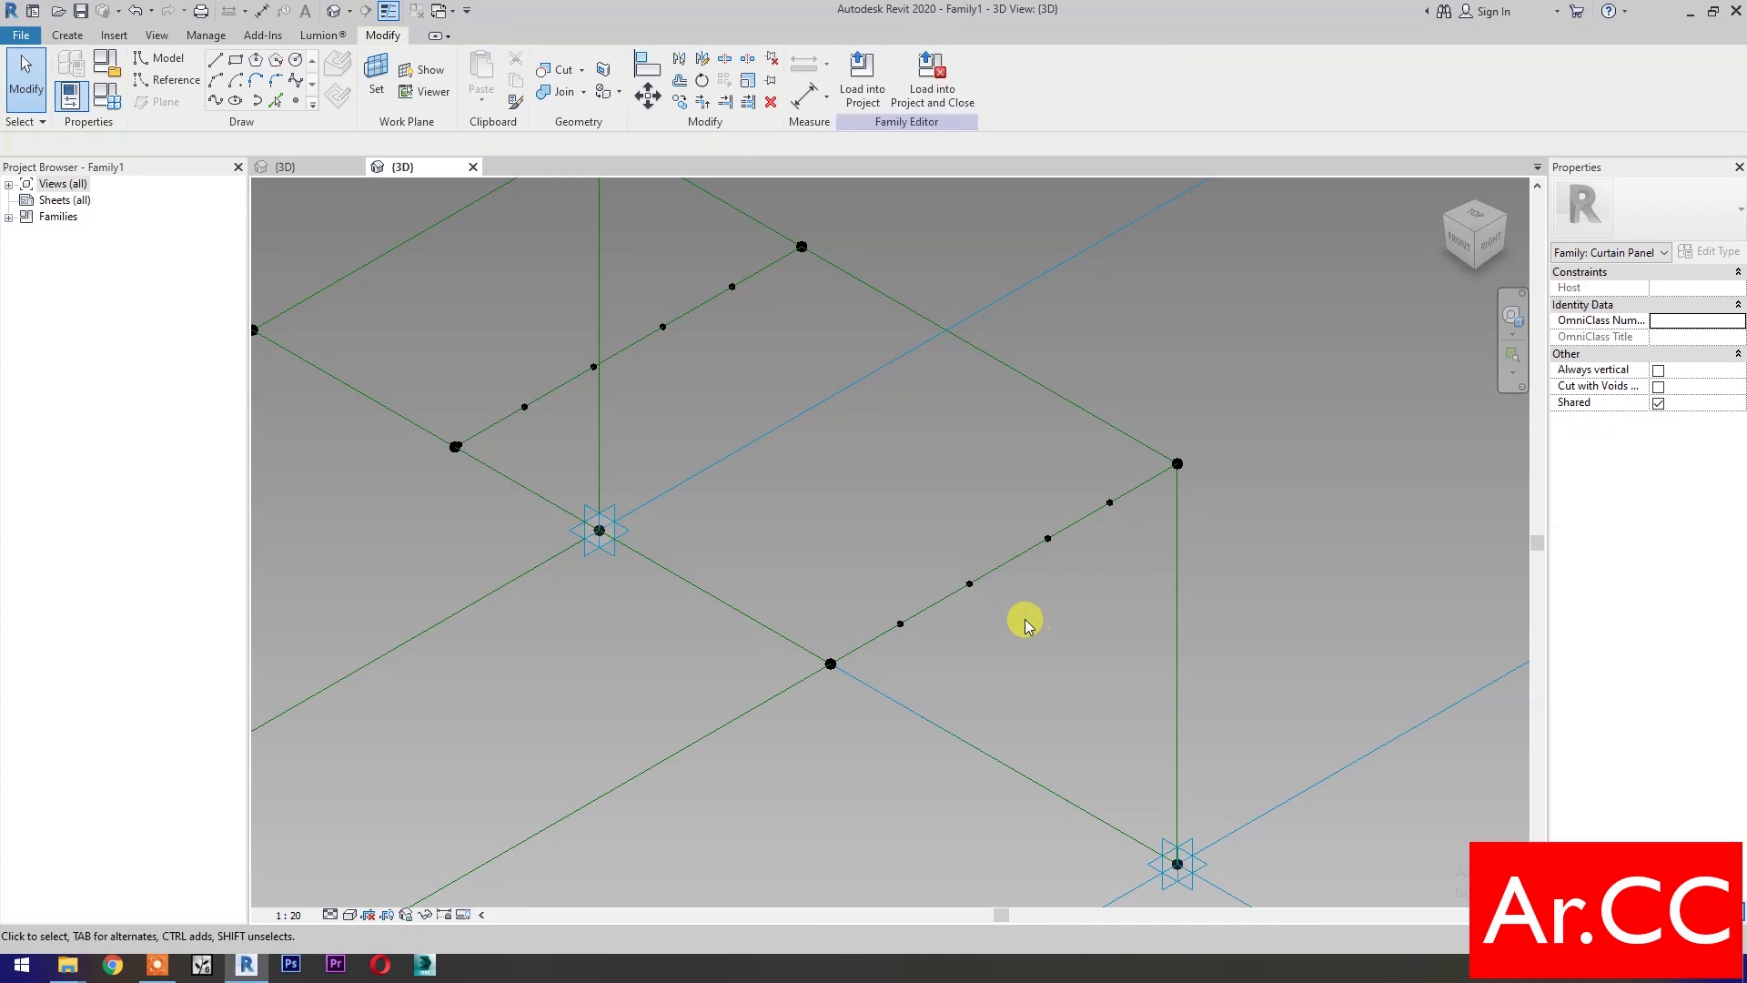
Set the remaining two points to normalized positions 0.6 and 0.8
{"action": "left_click", "coordinate": [1056, 540]}
{"action": "left_click", "coordinate": [1711, 484]}
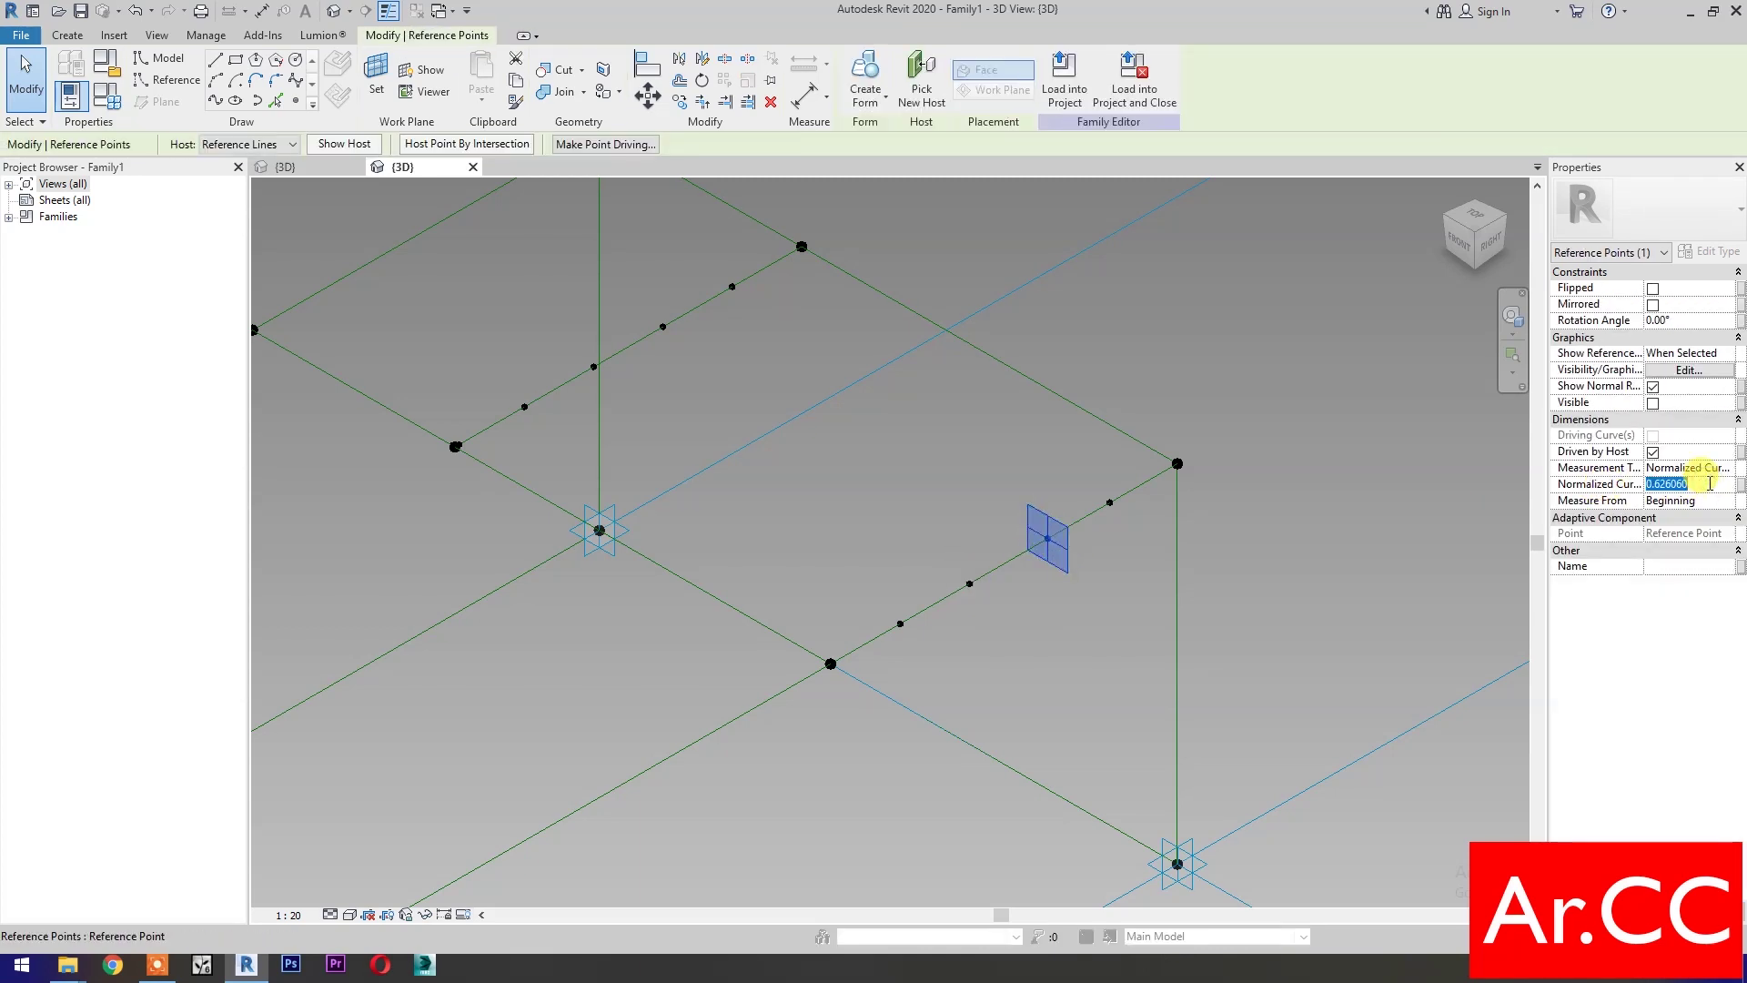
{"action": "type", "text": ".80565"}
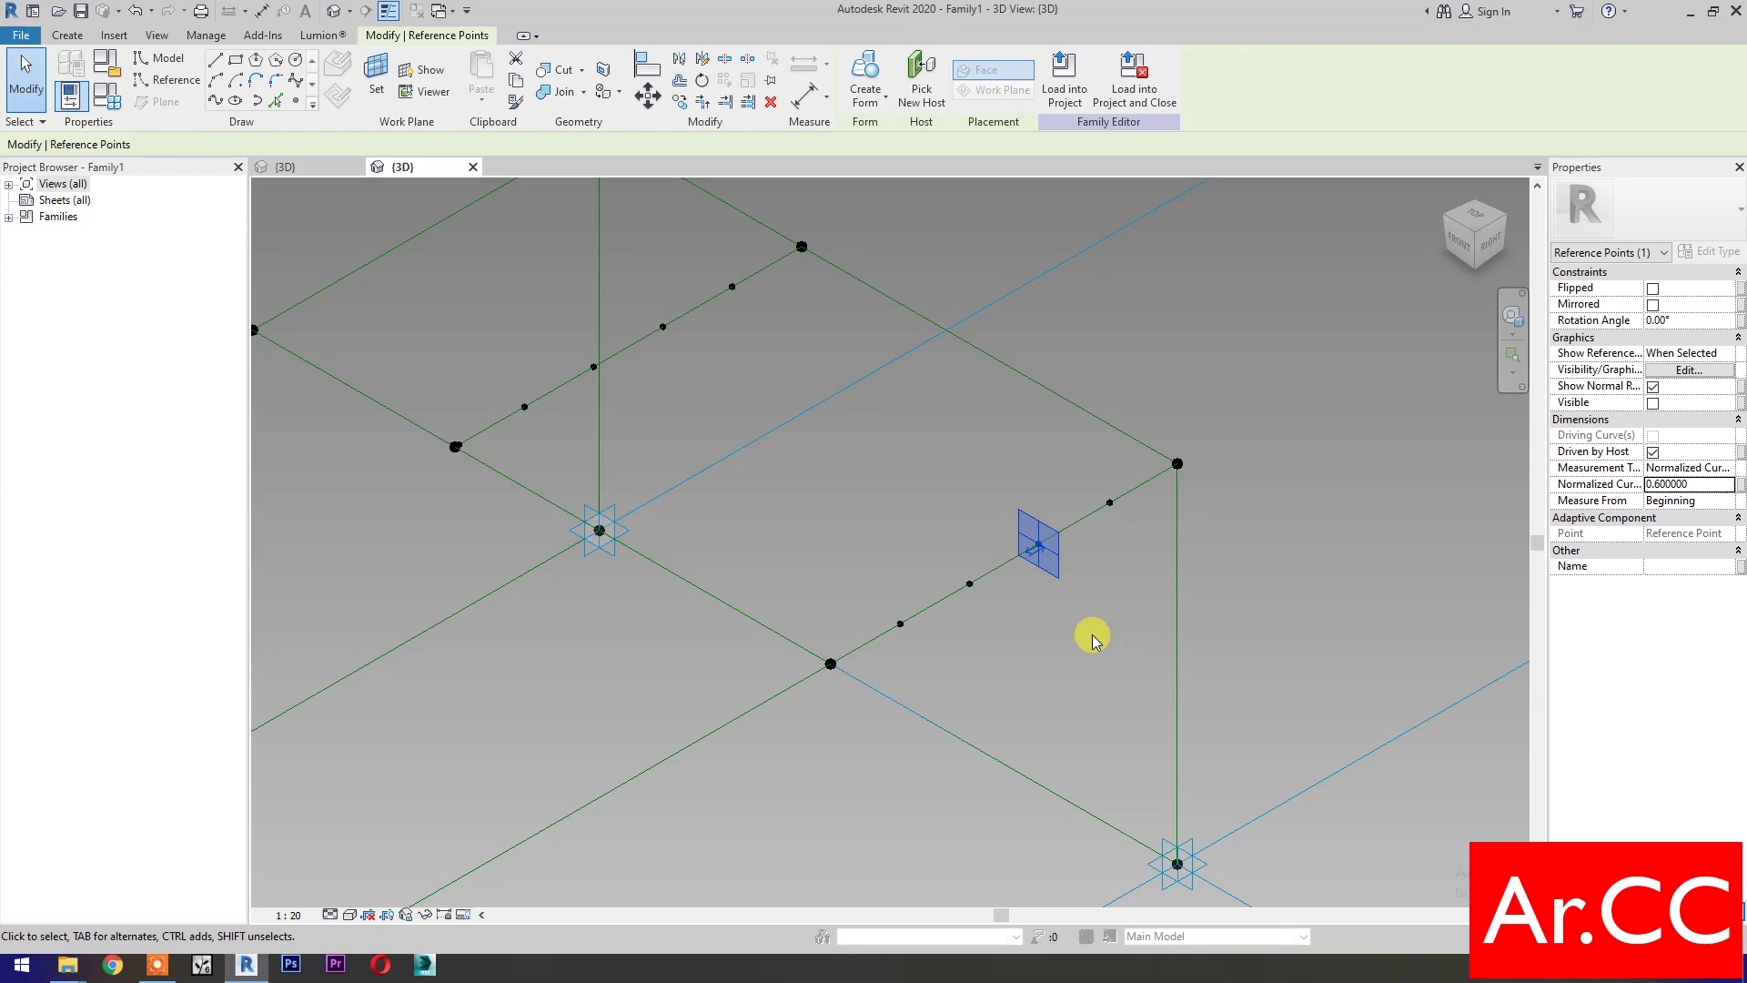
{"action": "left_click", "coordinate": [1119, 510]}
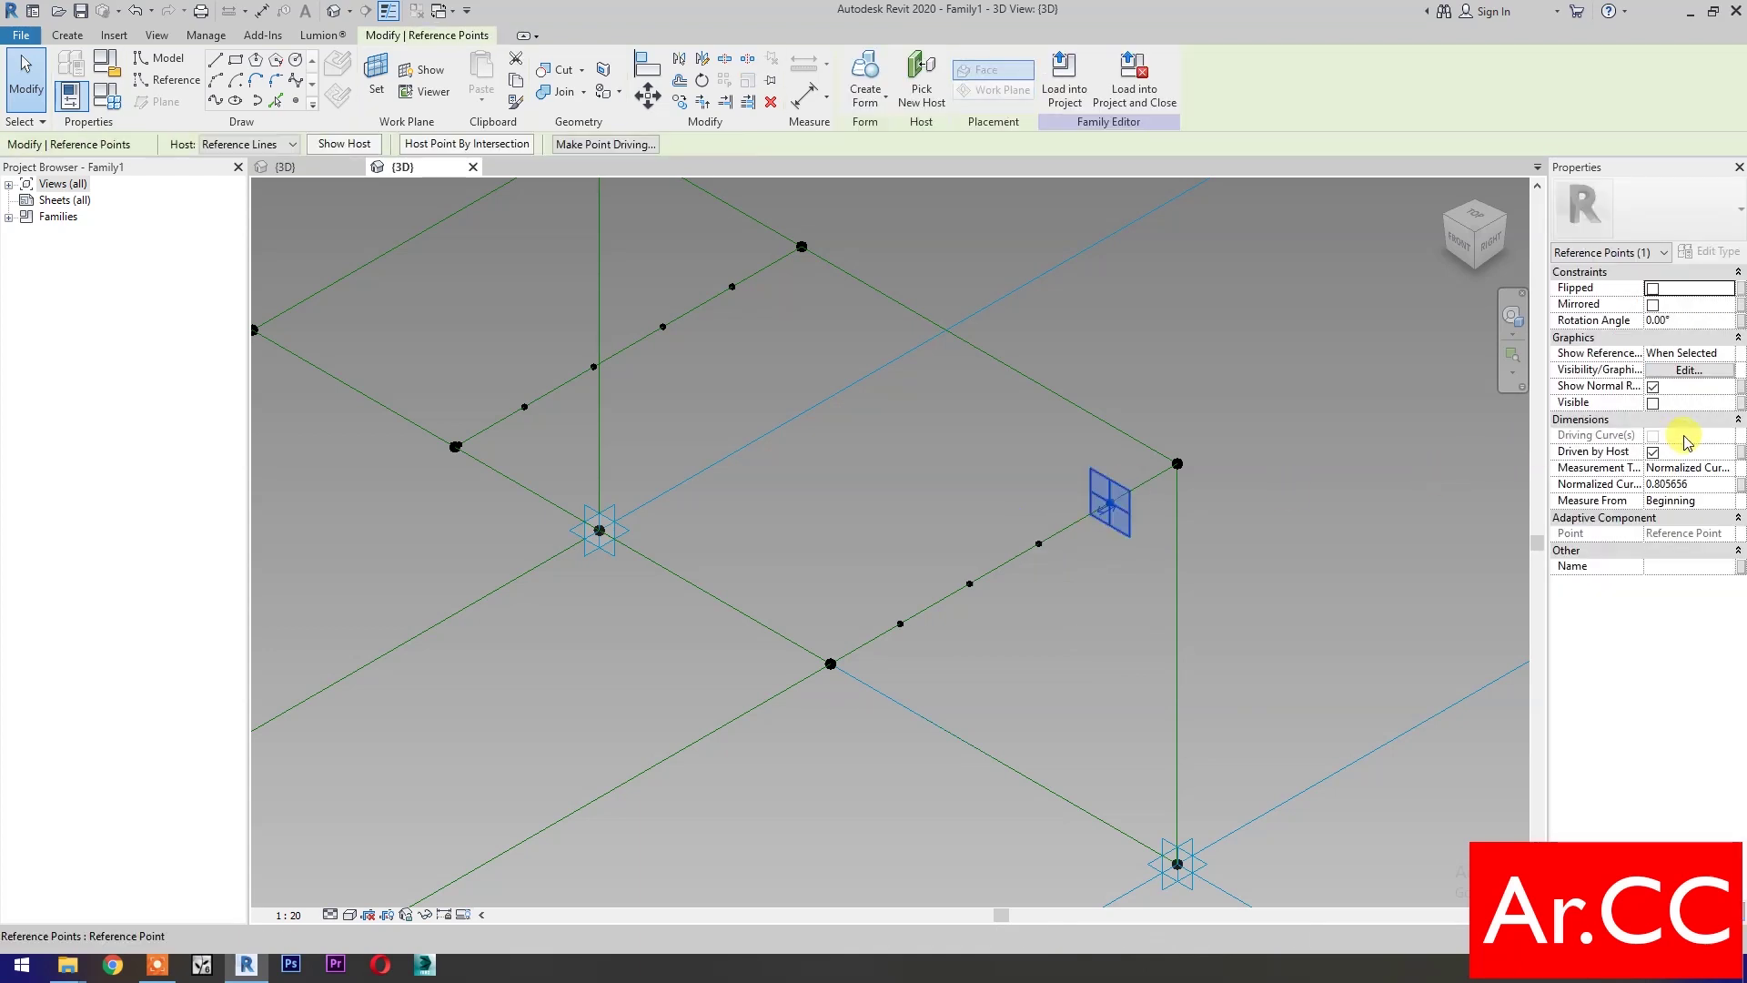
{"action": "left_click", "coordinate": [1704, 483]}
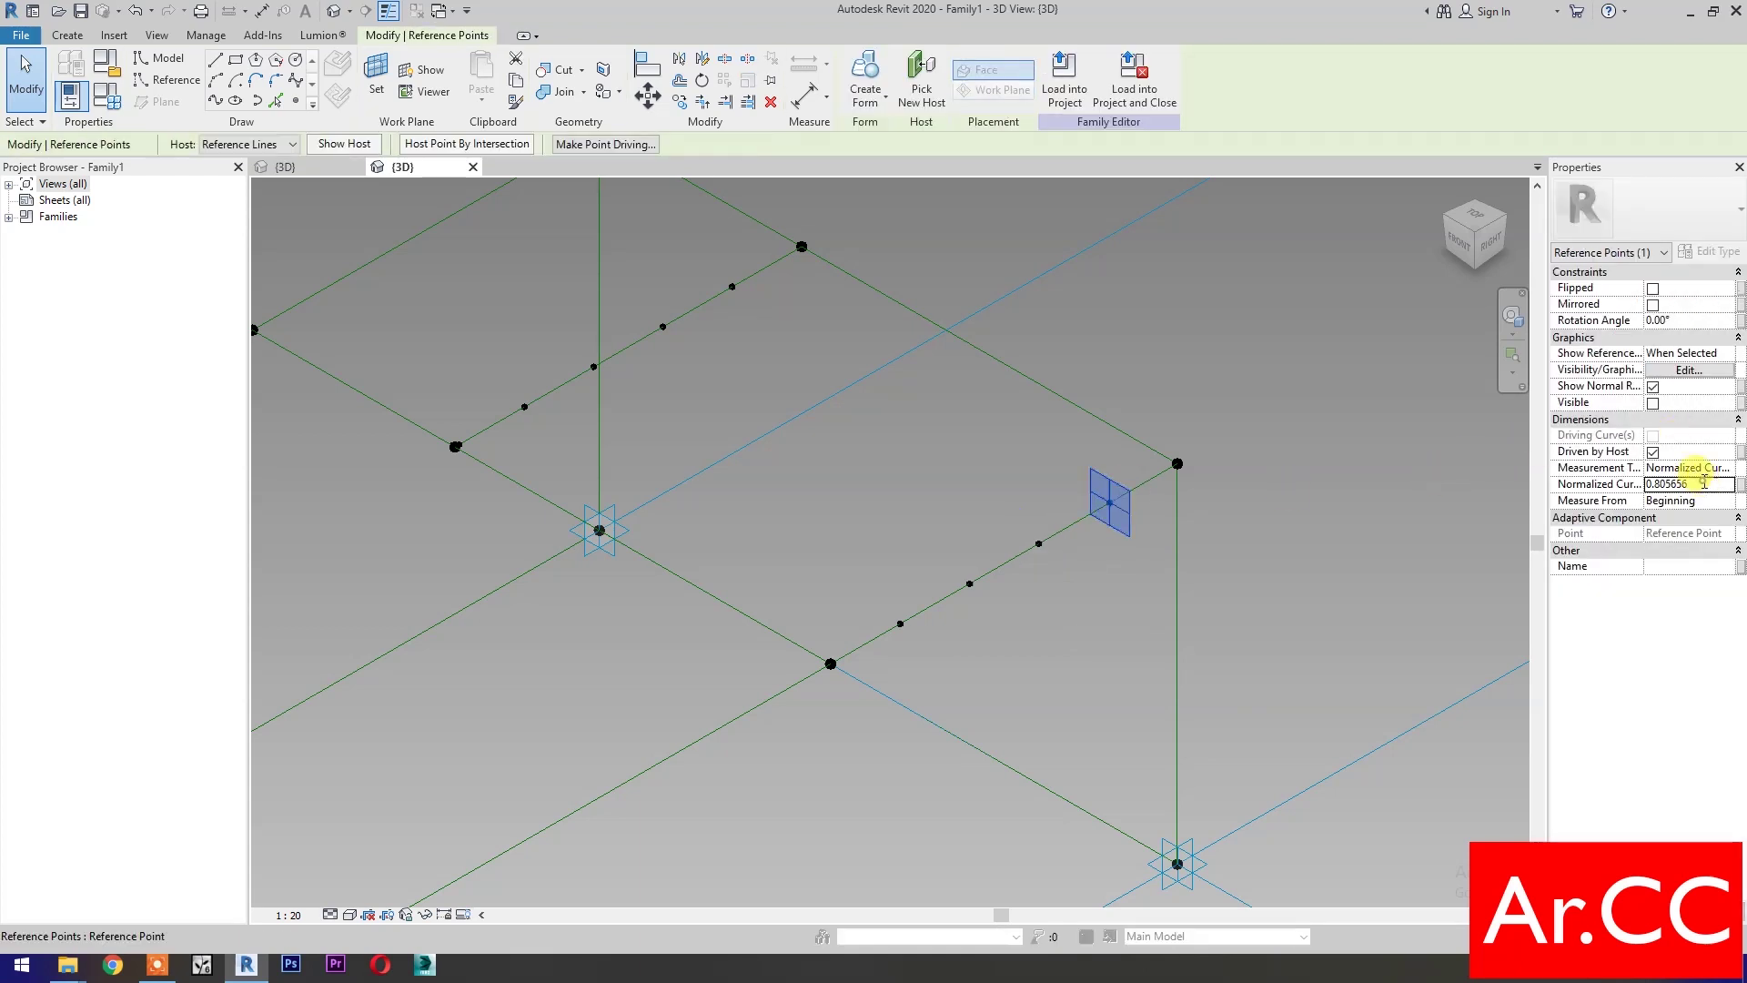
{"action": "left_click", "coordinate": [1023, 691]}
{"action": "scroll", "coordinate": [844, 648], "scroll_direction": "up", "scroll_amount": 3}
{"action": "scroll", "coordinate": [847, 647], "scroll_direction": "up", "scroll_amount": 2}
{"action": "left_click", "coordinate": [298, 102]}
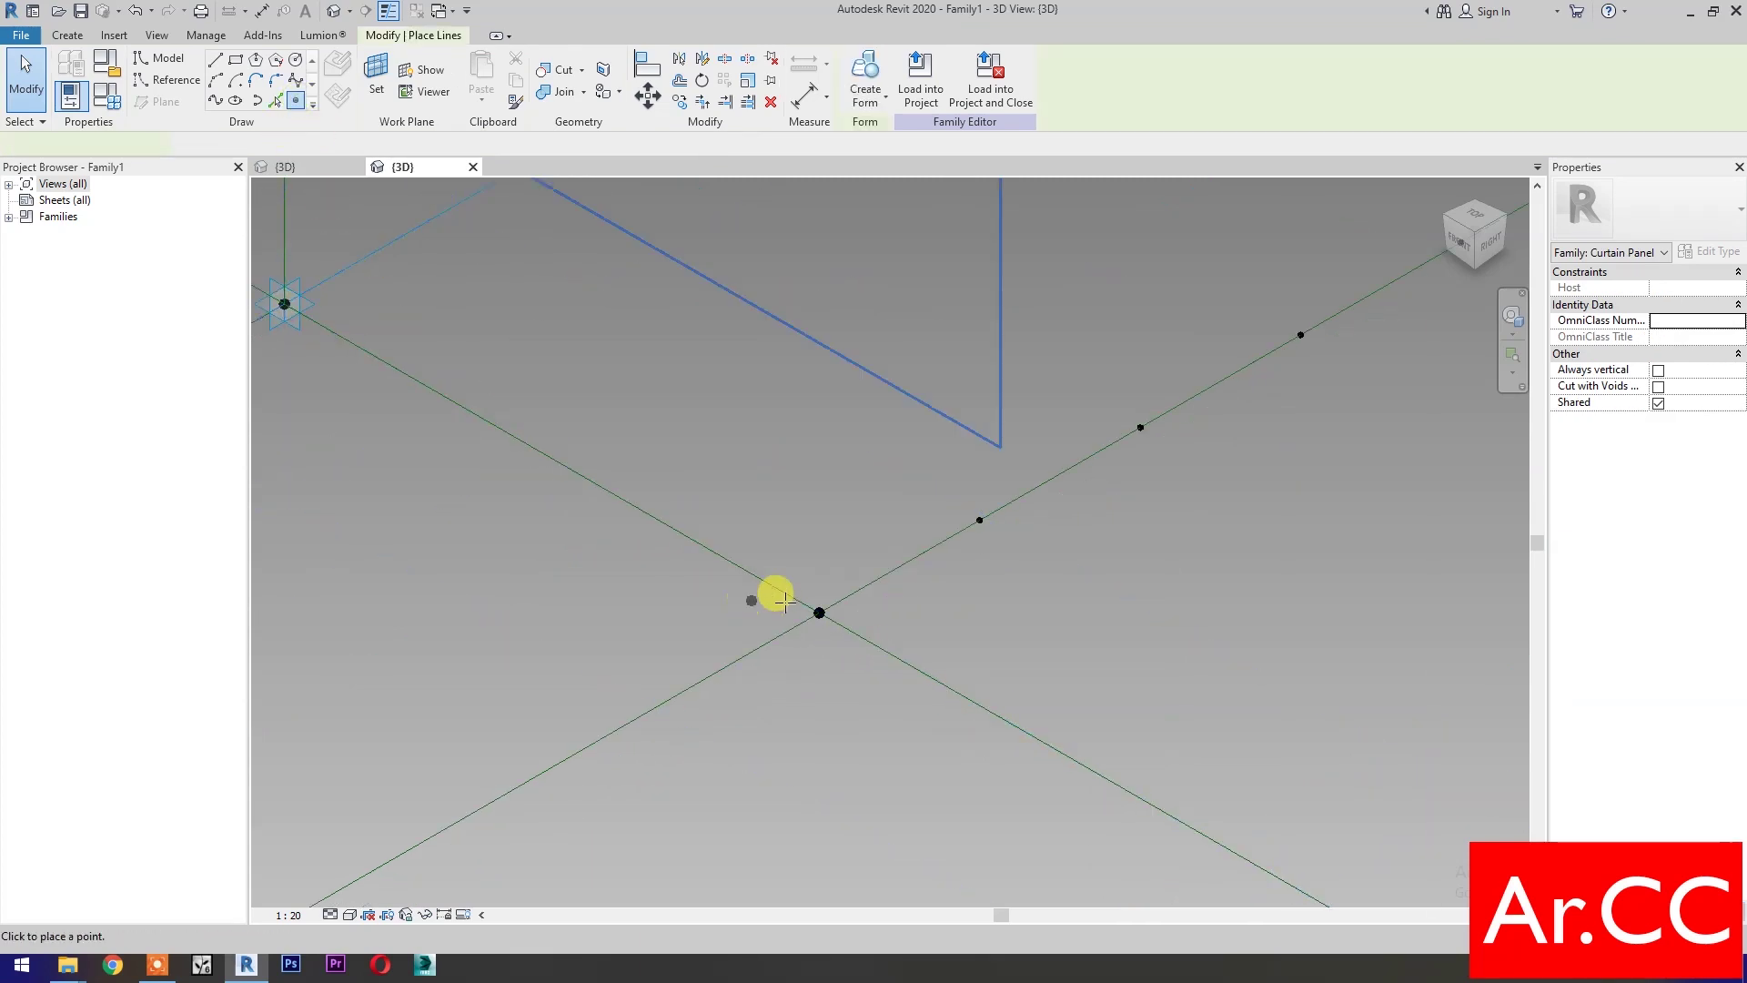
Place a reference point where the lines meet at the front lower corner, then select it
{"action": "left_click", "coordinate": [833, 602]}
{"action": "scroll", "coordinate": [925, 628], "scroll_direction": "down", "scroll_amount": 1}
{"action": "scroll", "coordinate": [896, 681], "scroll_direction": "down", "scroll_amount": 1}
{"action": "key", "text": "Escape"}
{"action": "key", "text": "Escape"}
{"action": "scroll", "coordinate": [891, 689], "scroll_direction": "down", "scroll_amount": 1}
{"action": "scroll", "coordinate": [819, 714], "scroll_direction": "down", "scroll_amount": 1}
{"action": "middle_click_drag", "start_coordinate": [800, 721], "coordinate": [904, 682]}
{"action": "scroll", "coordinate": [903, 682], "scroll_direction": "up", "scroll_amount": 1}
{"action": "middle_click_drag", "start_coordinate": [974, 565], "coordinate": [1005, 517]}
{"action": "scroll", "coordinate": [1006, 517], "scroll_direction": "down", "scroll_amount": 2}
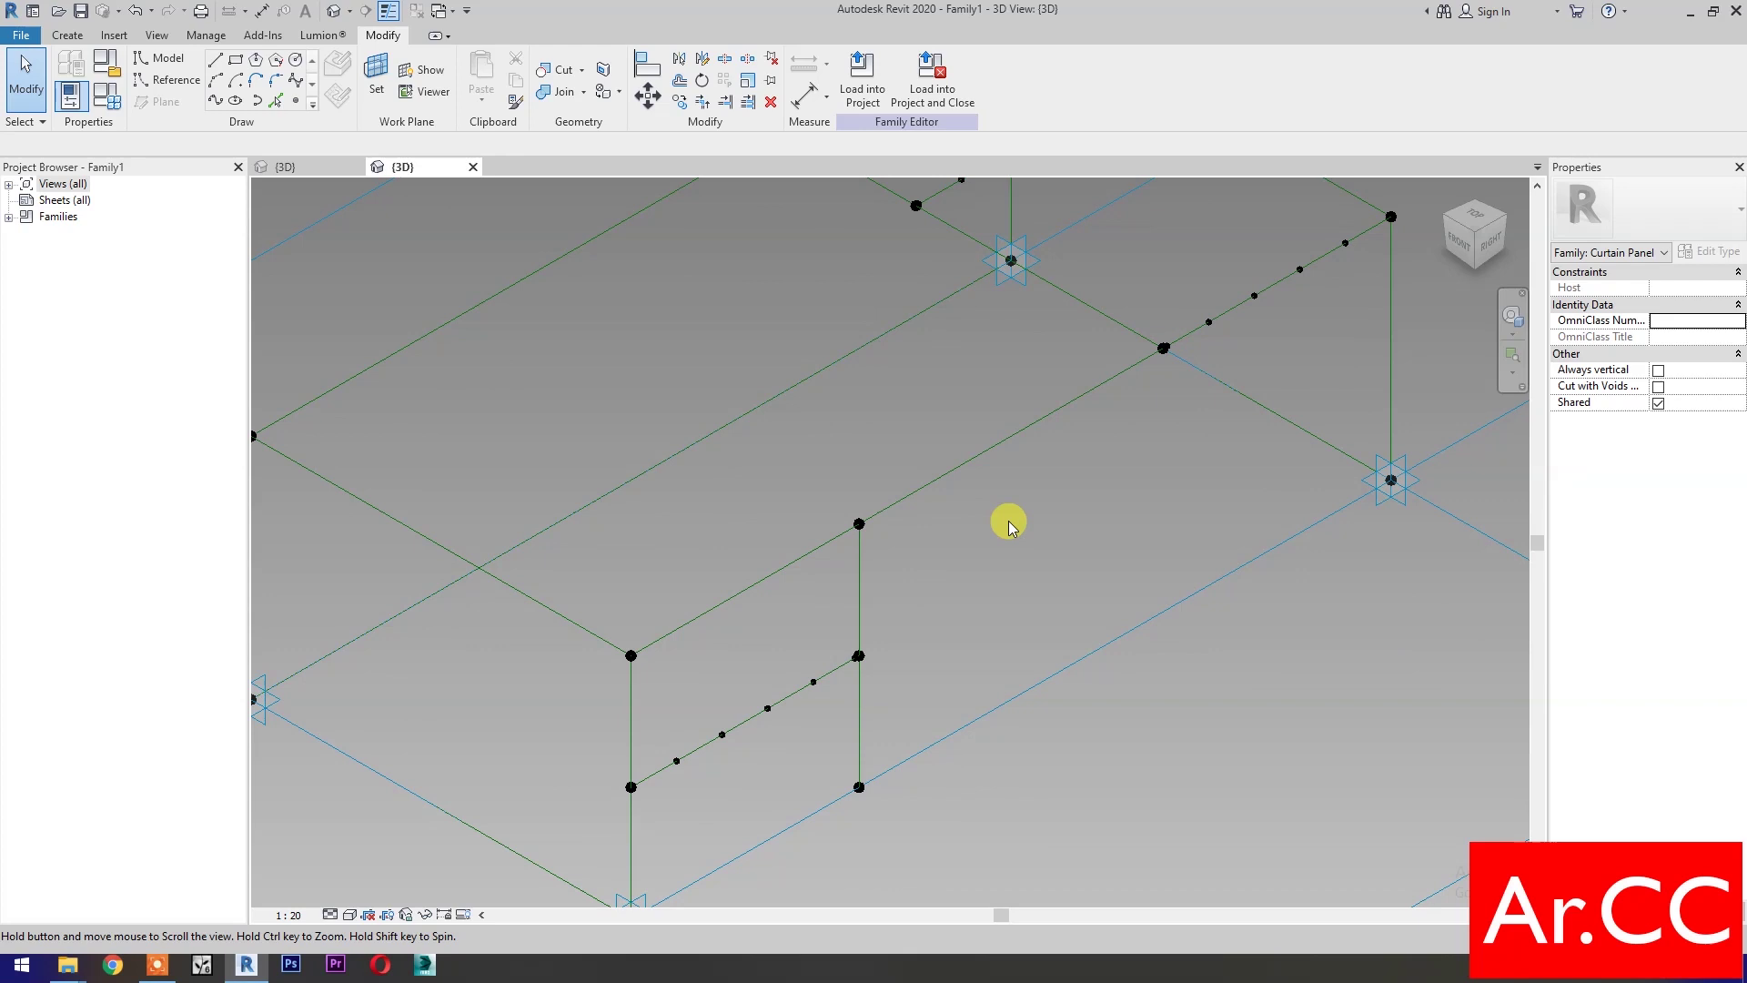
{"action": "left_click", "coordinate": [631, 788]}
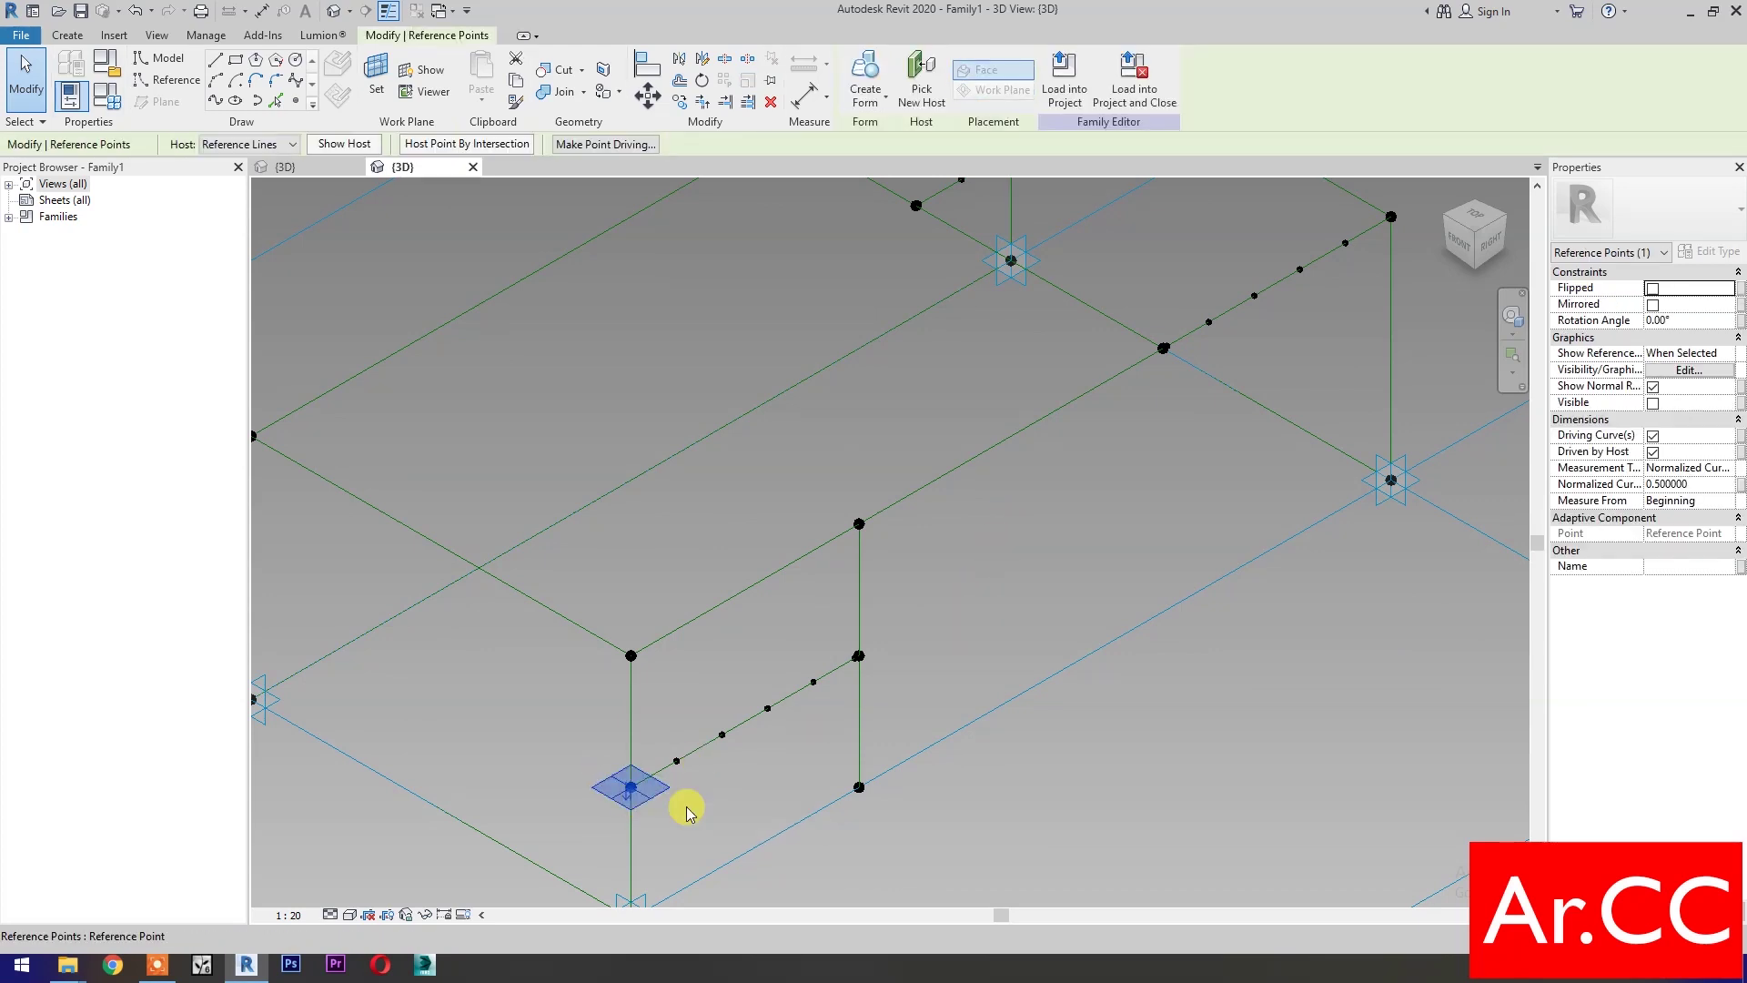
{"action": "left_click", "coordinate": [1740, 484]}
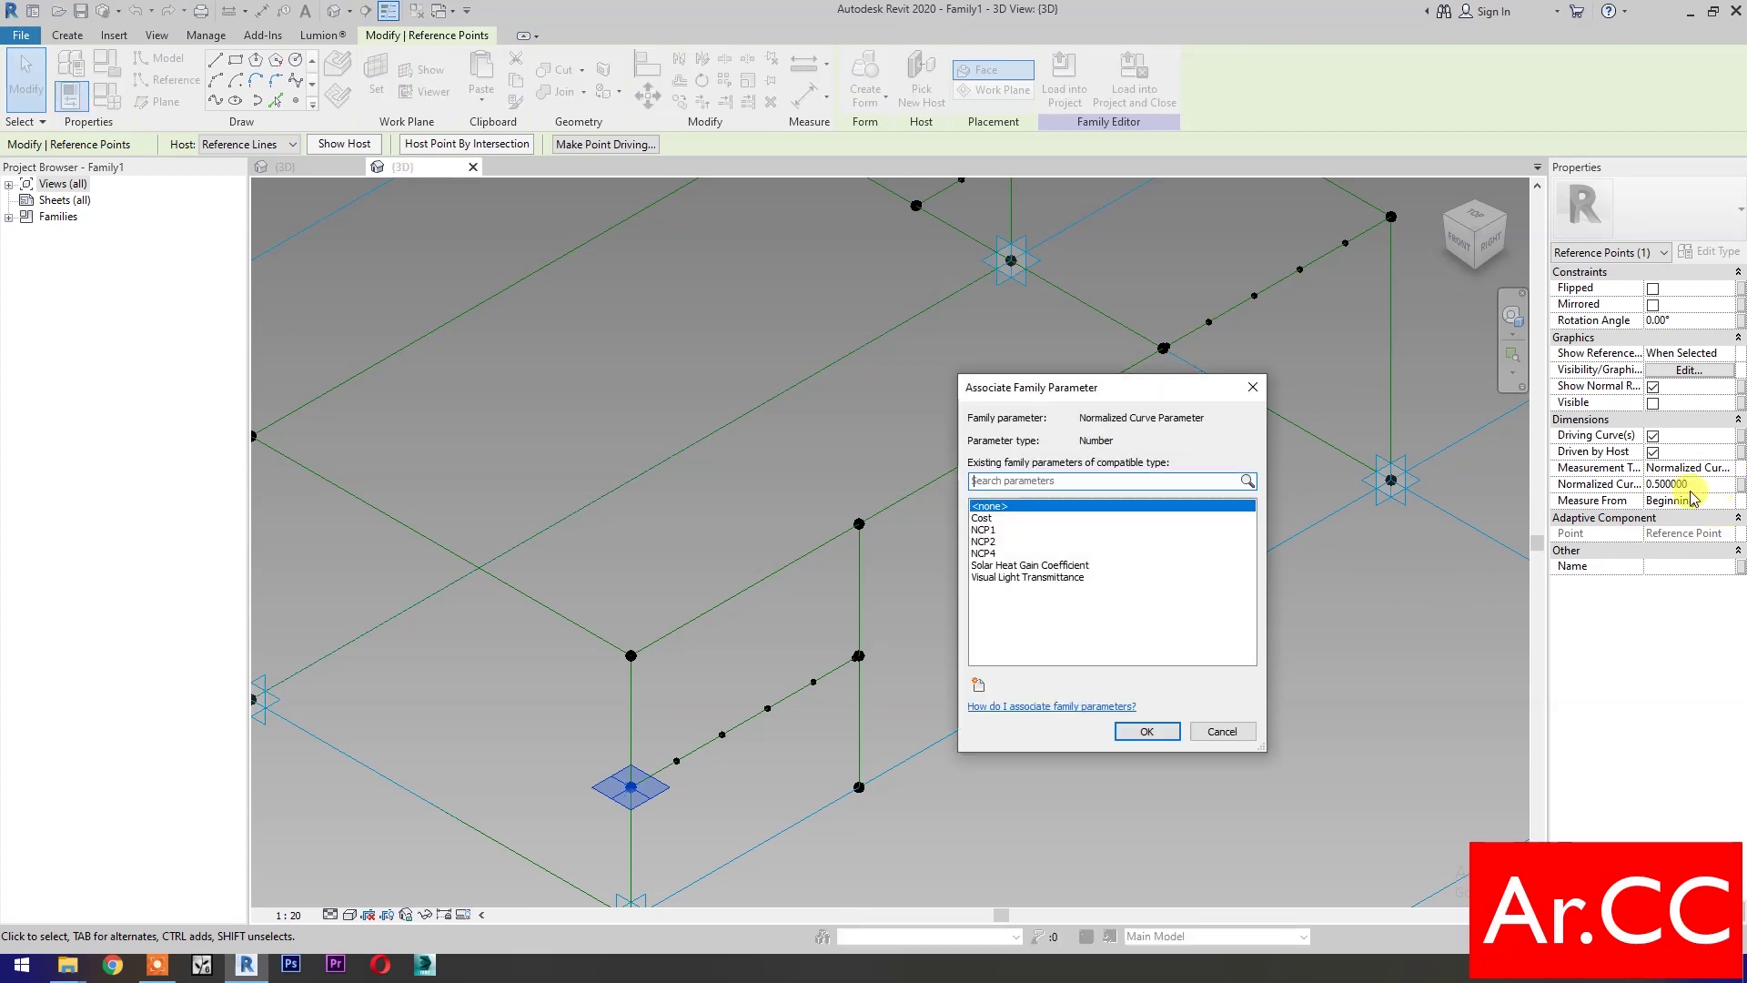
Create family parameter NCP3 and drive the first corner point's position with it
{"action": "left_click", "coordinate": [976, 684]}
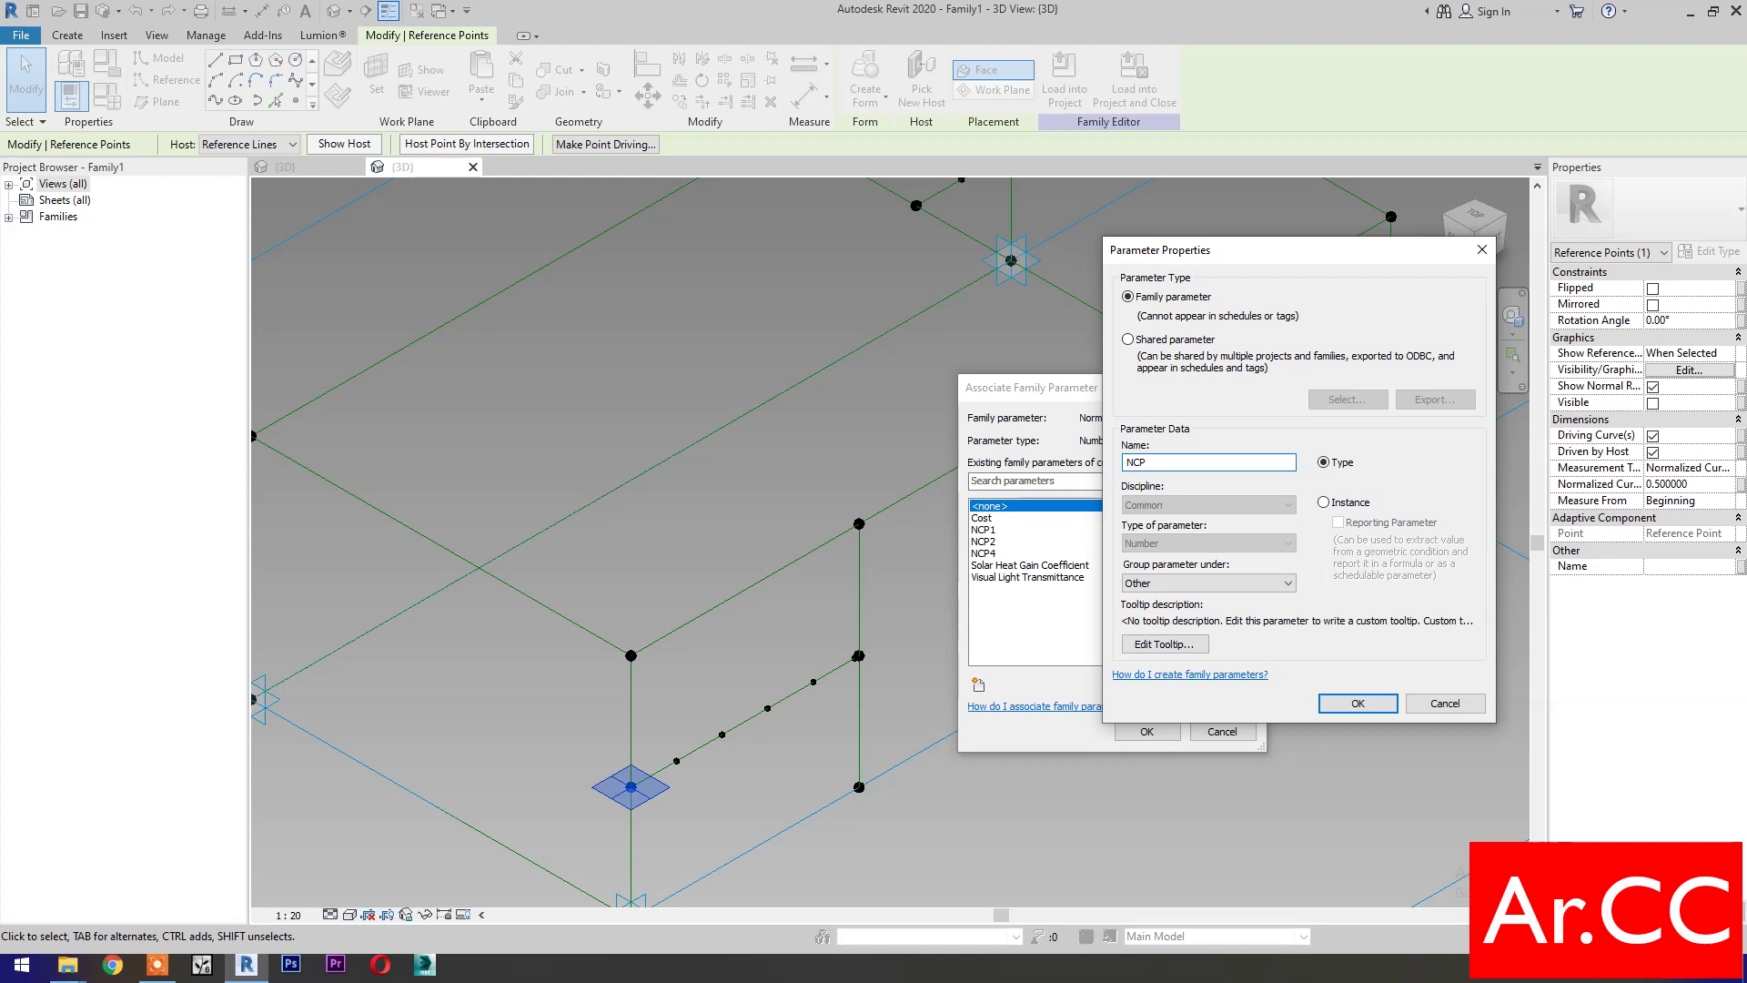
{"action": "type", "text": "NCP3"}
{"action": "left_click", "coordinate": [1365, 703]}
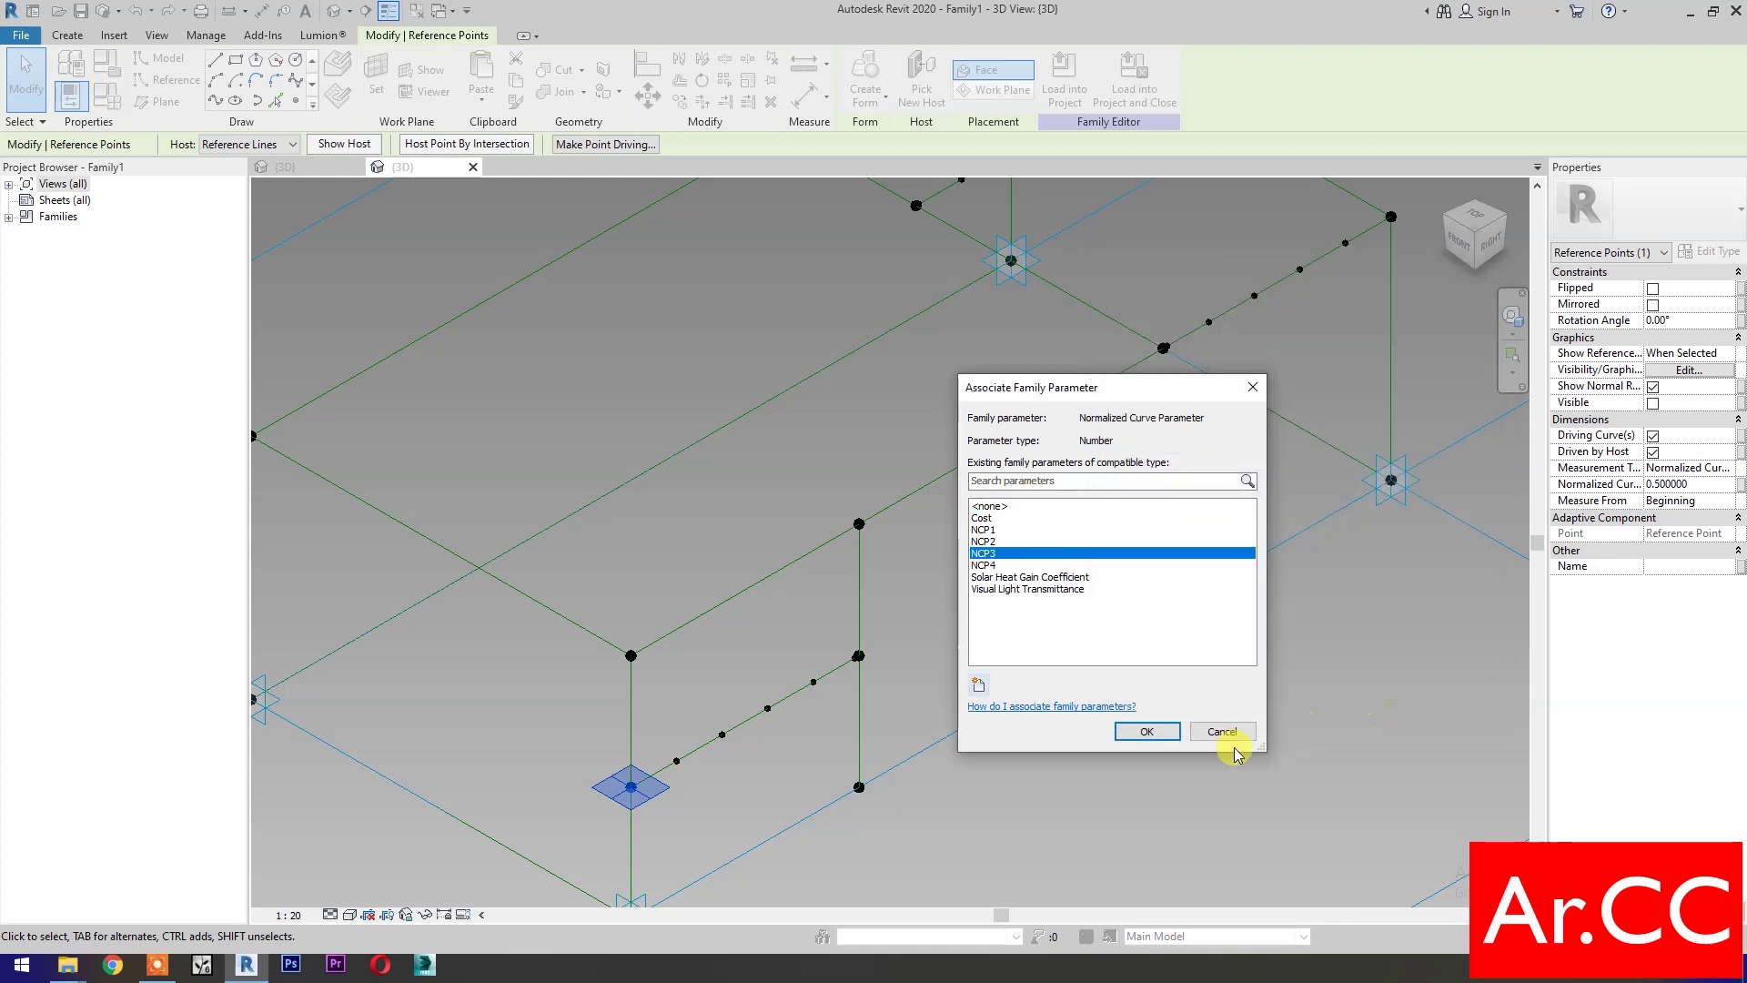
{"action": "left_click", "coordinate": [1147, 731]}
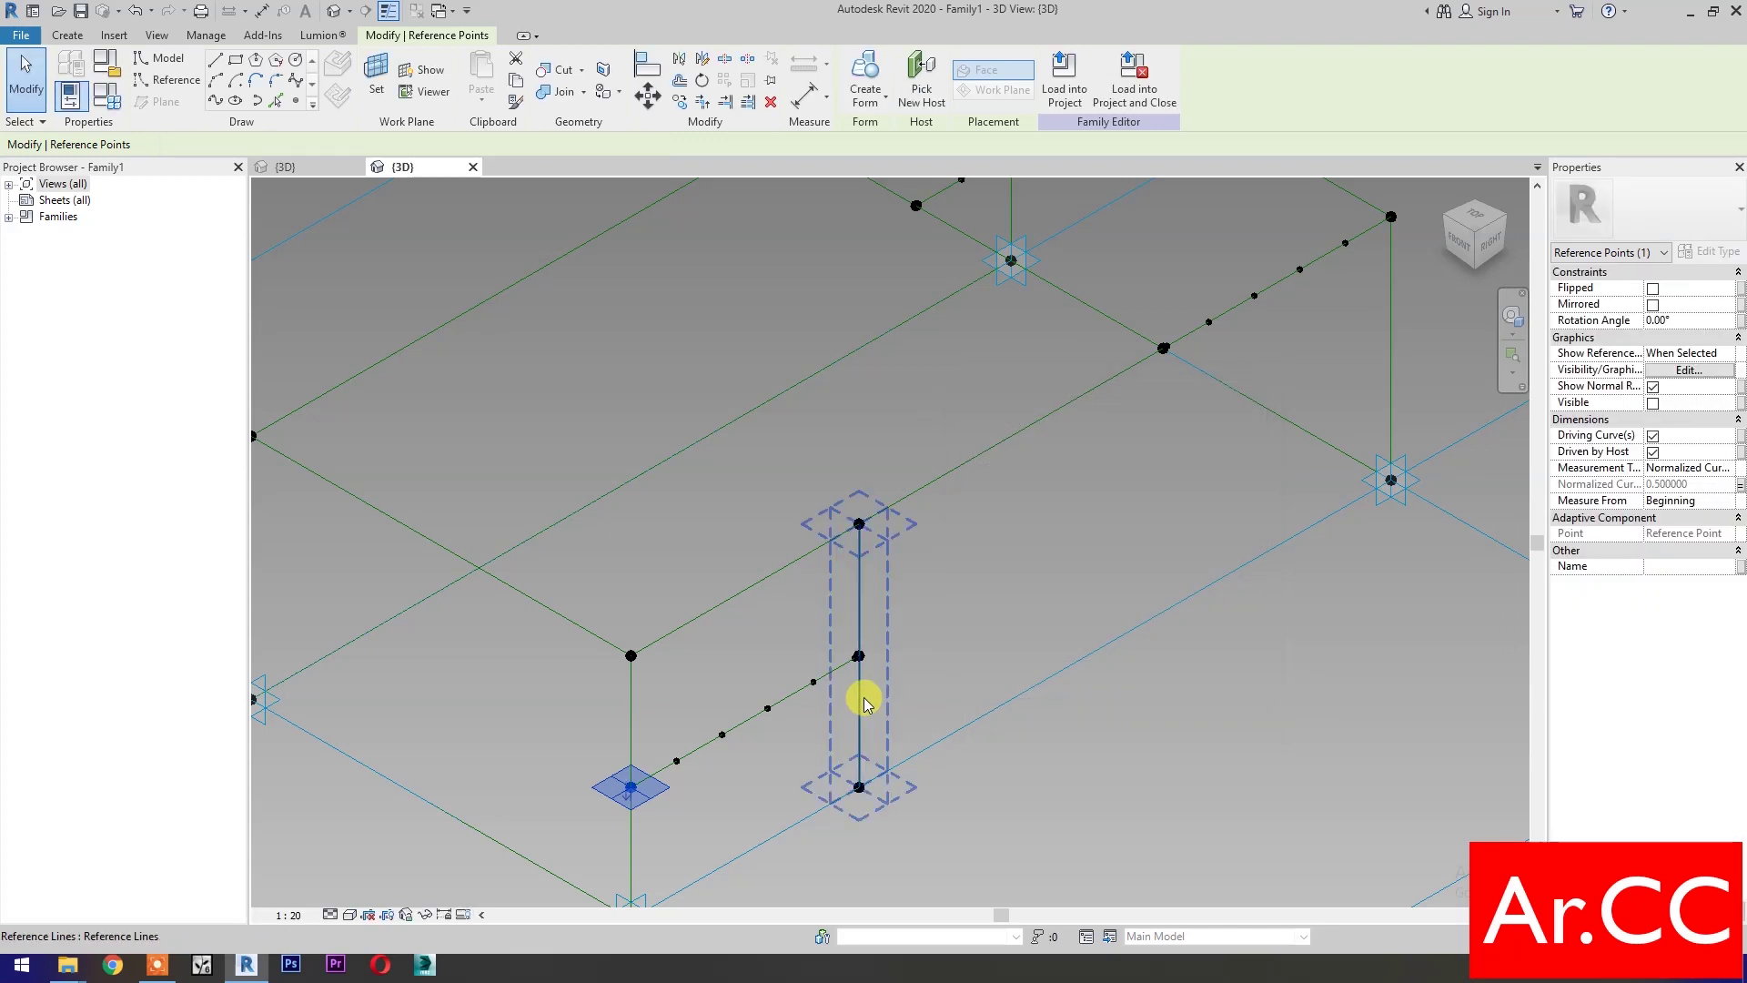
{"action": "left_click", "coordinate": [936, 676]}
{"action": "scroll", "coordinate": [856, 650], "scroll_direction": "up", "scroll_amount": 3}
{"action": "scroll", "coordinate": [864, 658], "scroll_direction": "up", "scroll_amount": 2}
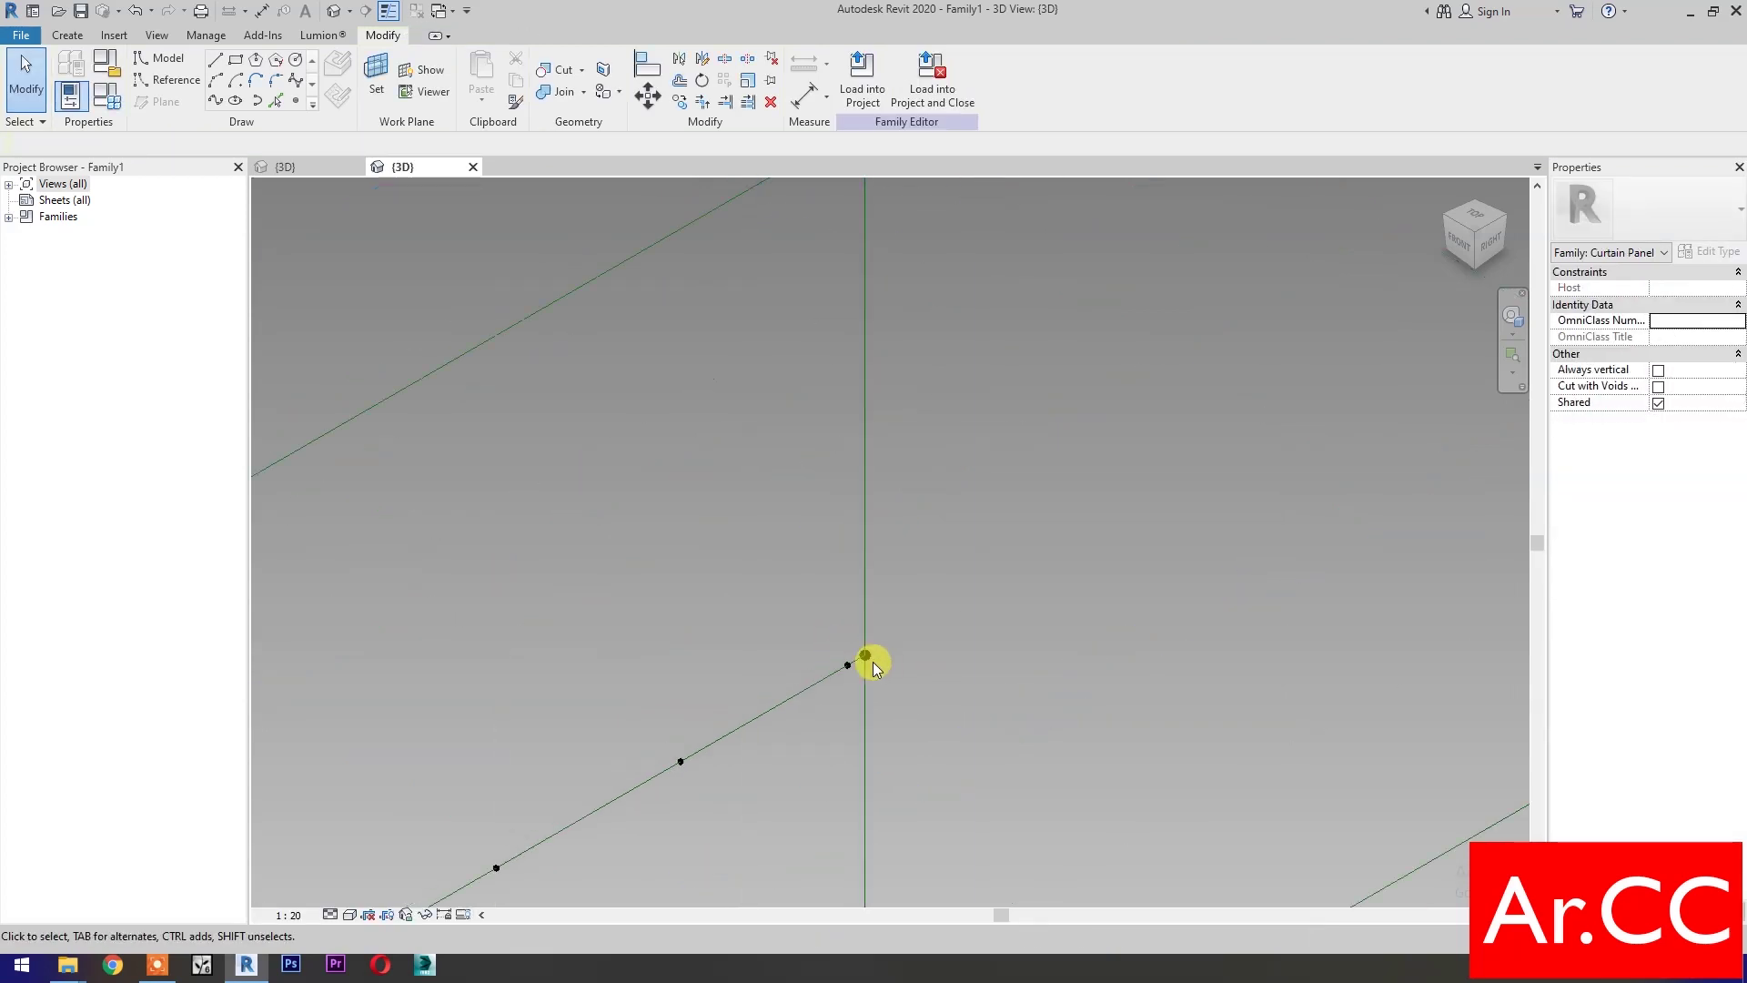
Link the other corner point's normalized position to NCP3 as well
{"action": "left_click", "coordinate": [879, 663]}
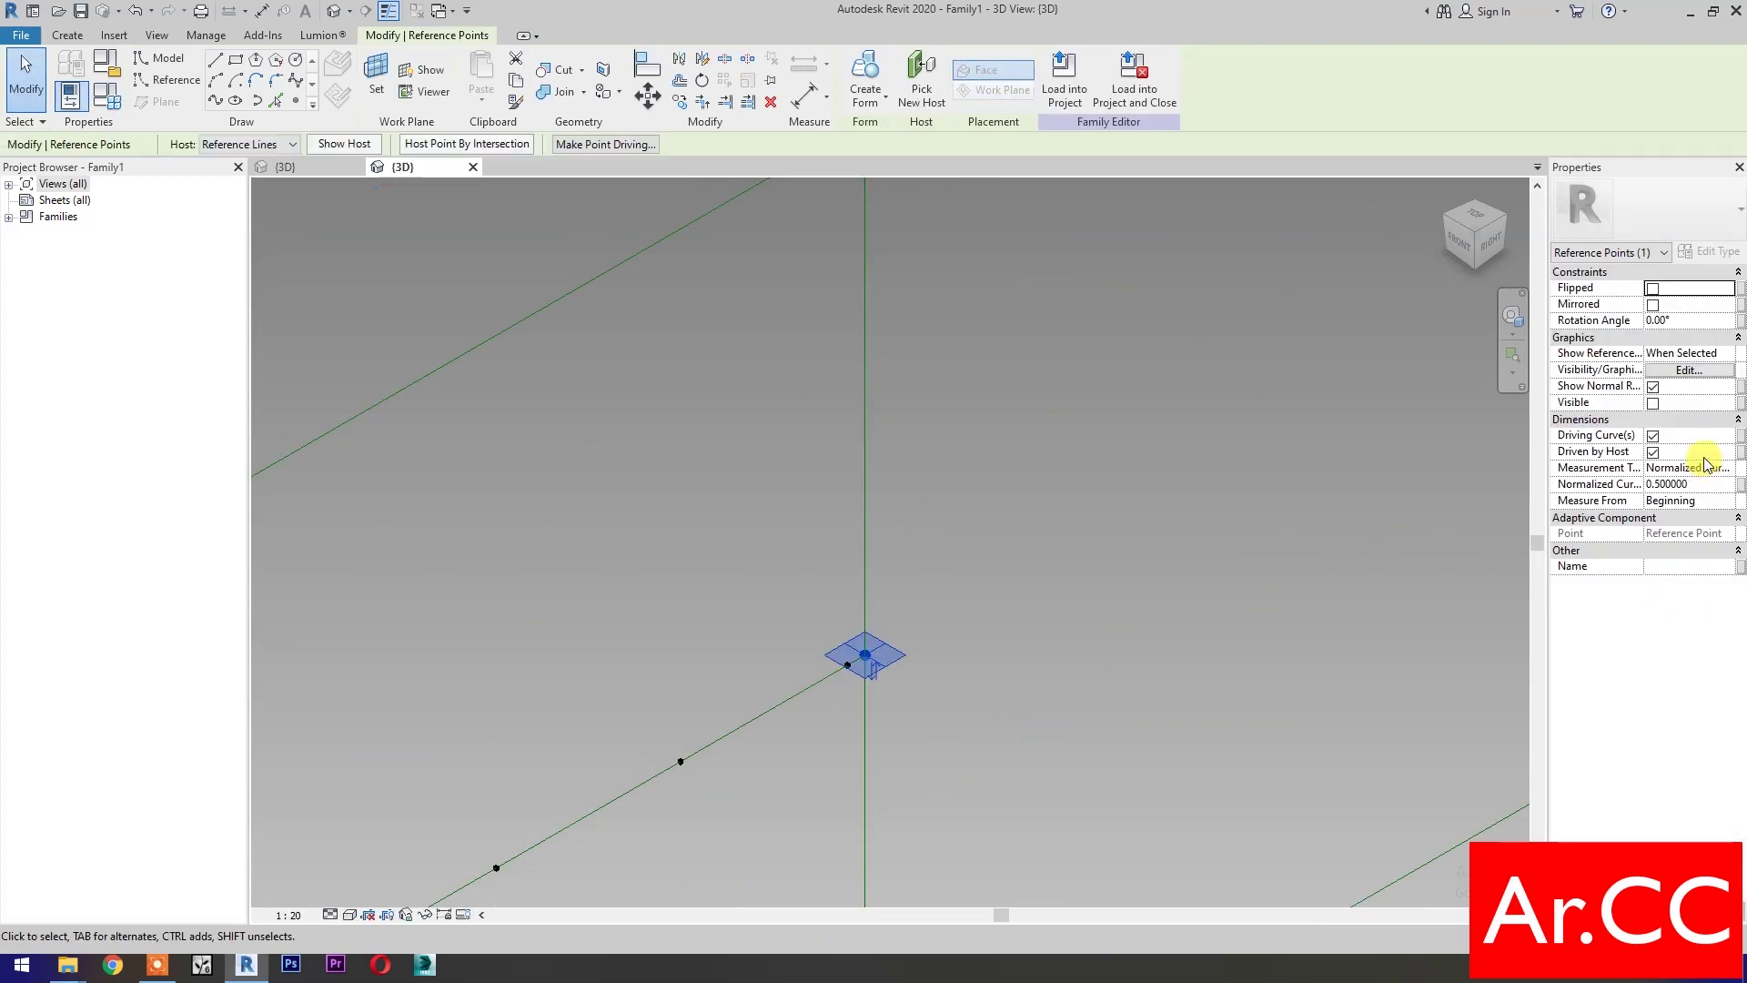
{"action": "left_click", "coordinate": [1740, 485]}
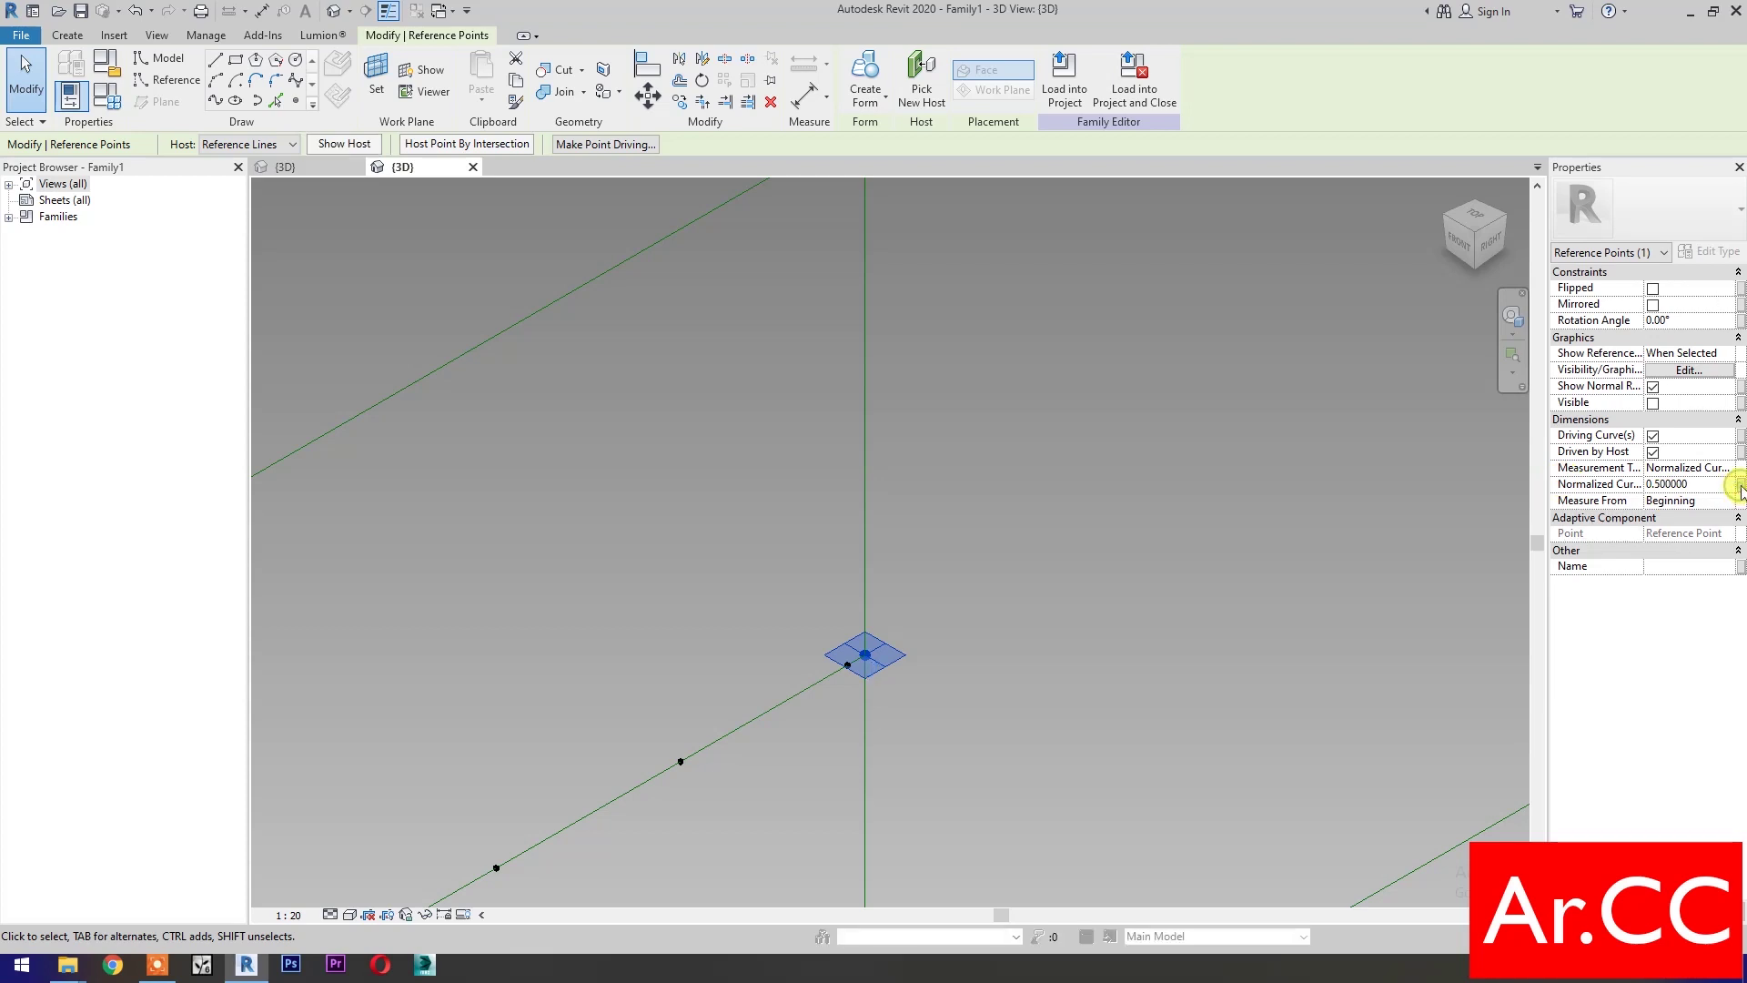
{"action": "left_click", "coordinate": [987, 553]}
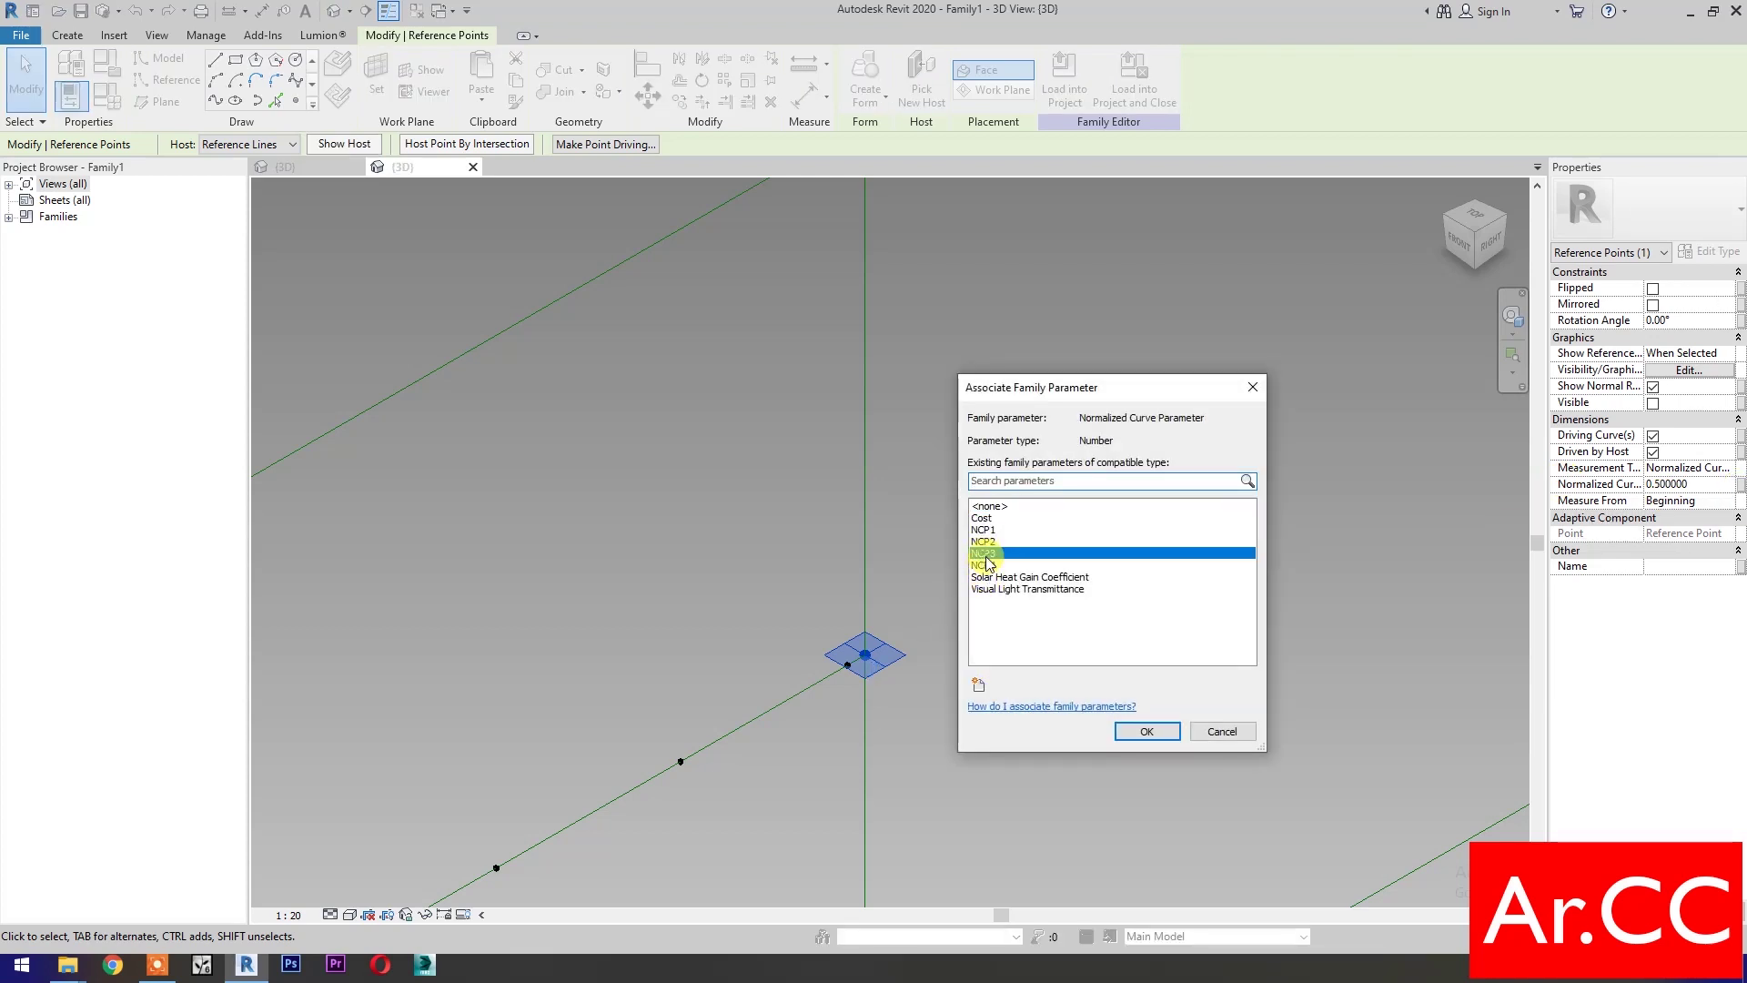
{"action": "left_click", "coordinate": [1135, 732]}
{"action": "left_click", "coordinate": [1090, 559]}
{"action": "scroll", "coordinate": [1090, 558], "scroll_direction": "down", "scroll_amount": 5}
{"action": "scroll", "coordinate": [1090, 559], "scroll_direction": "down", "scroll_amount": 2}
{"action": "scroll", "coordinate": [1232, 546], "scroll_direction": "down", "scroll_amount": 1}
{"action": "scroll", "coordinate": [1111, 604], "scroll_direction": "down", "scroll_amount": 1}
{"action": "scroll", "coordinate": [1045, 631], "scroll_direction": "down", "scroll_amount": 1}
{"action": "scroll", "coordinate": [1060, 618], "scroll_direction": "down", "scroll_amount": 1}
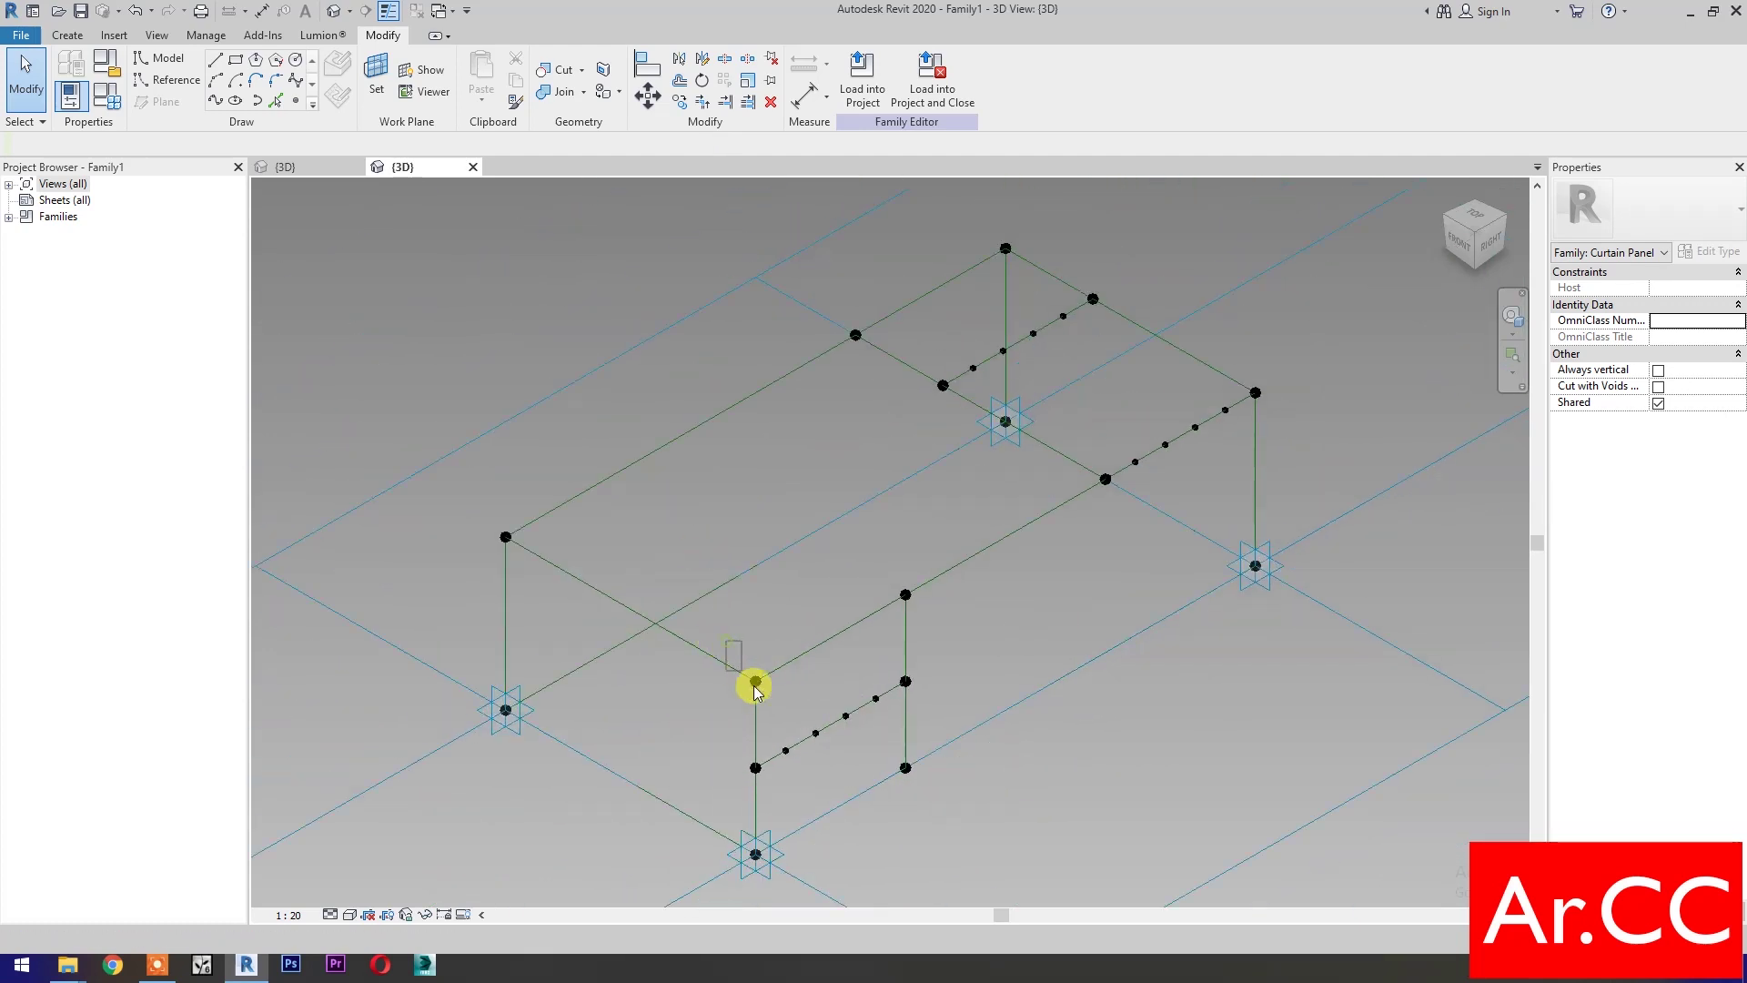
Join the two corner reference points with a spline set as a reference line
{"action": "left_click", "coordinate": [856, 566]}
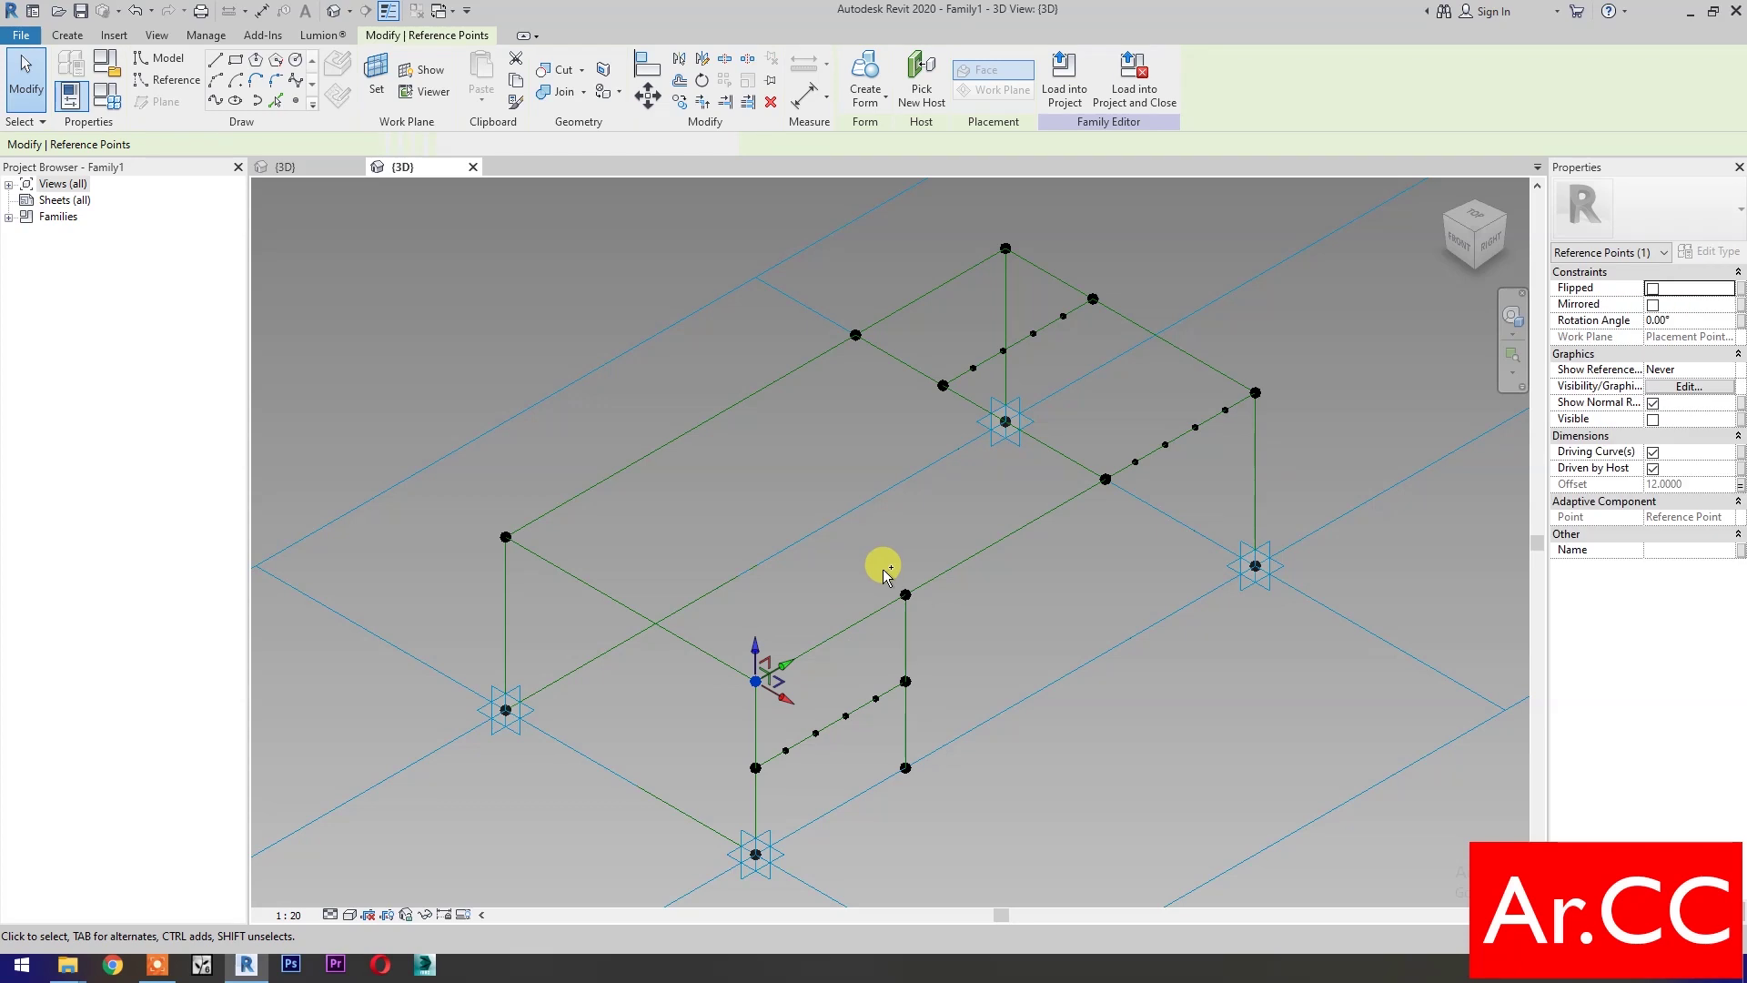
{"action": "left_click", "coordinate": [921, 626], "text": "ctrl"}
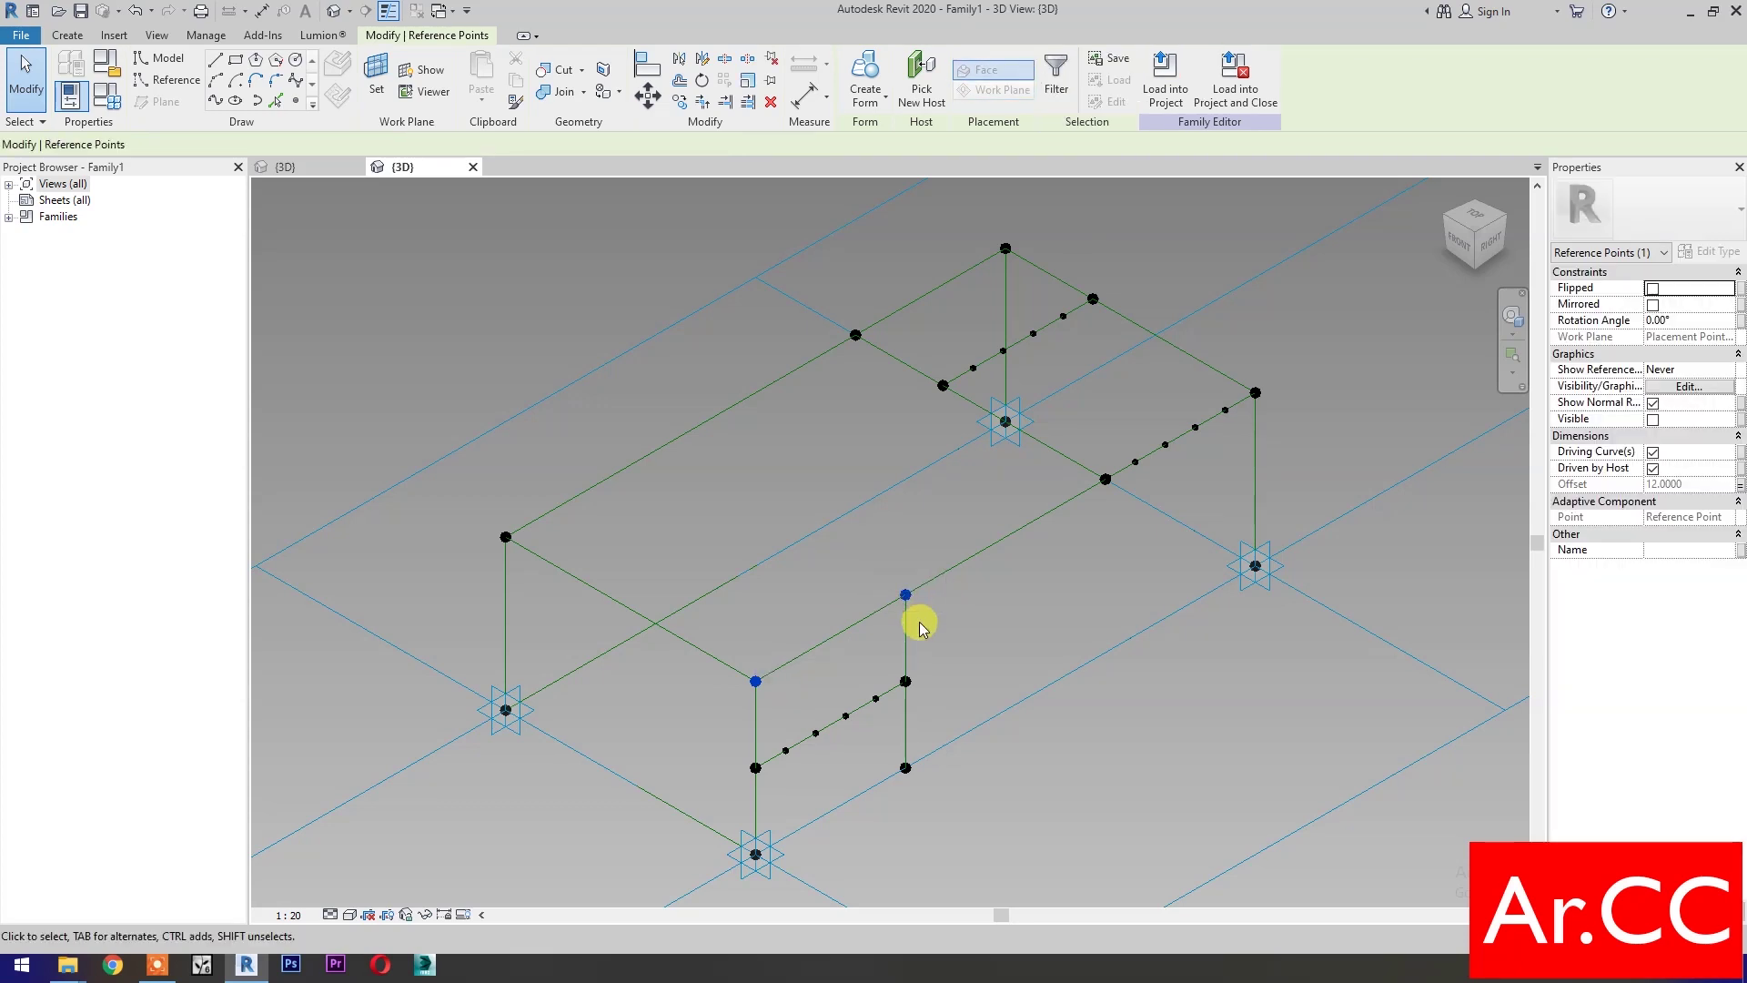
{"action": "left_click", "coordinate": [217, 102]}
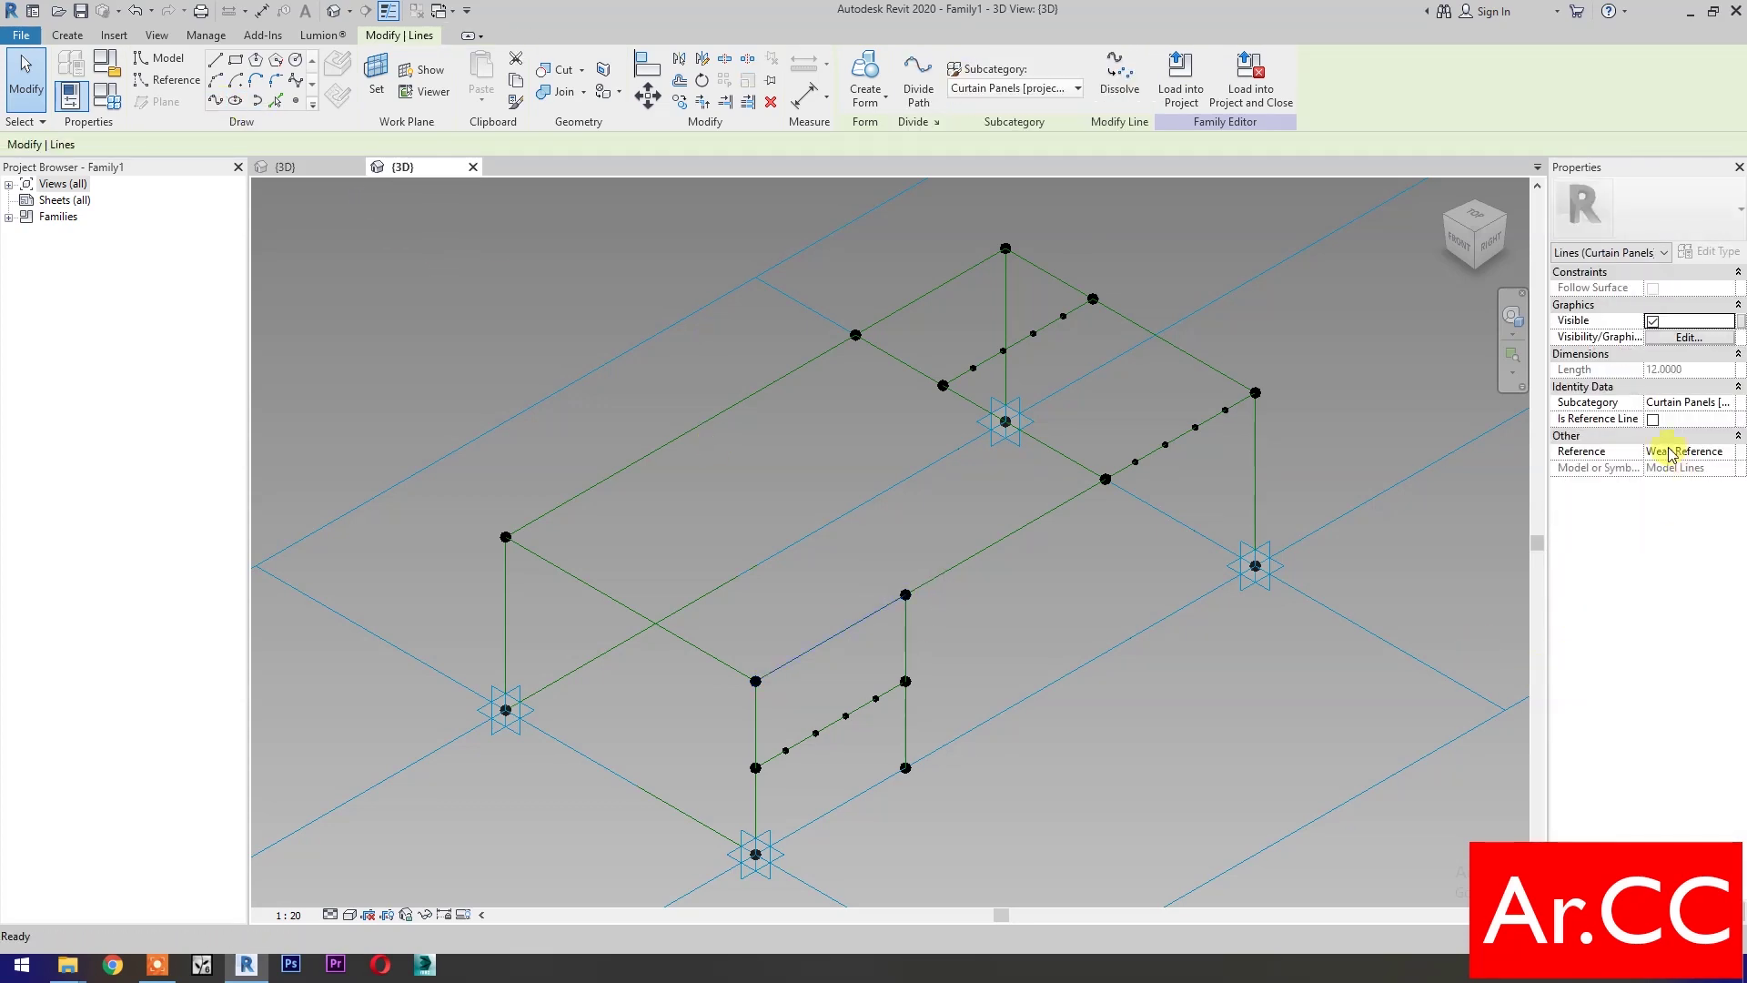
{"action": "left_click", "coordinate": [1653, 420]}
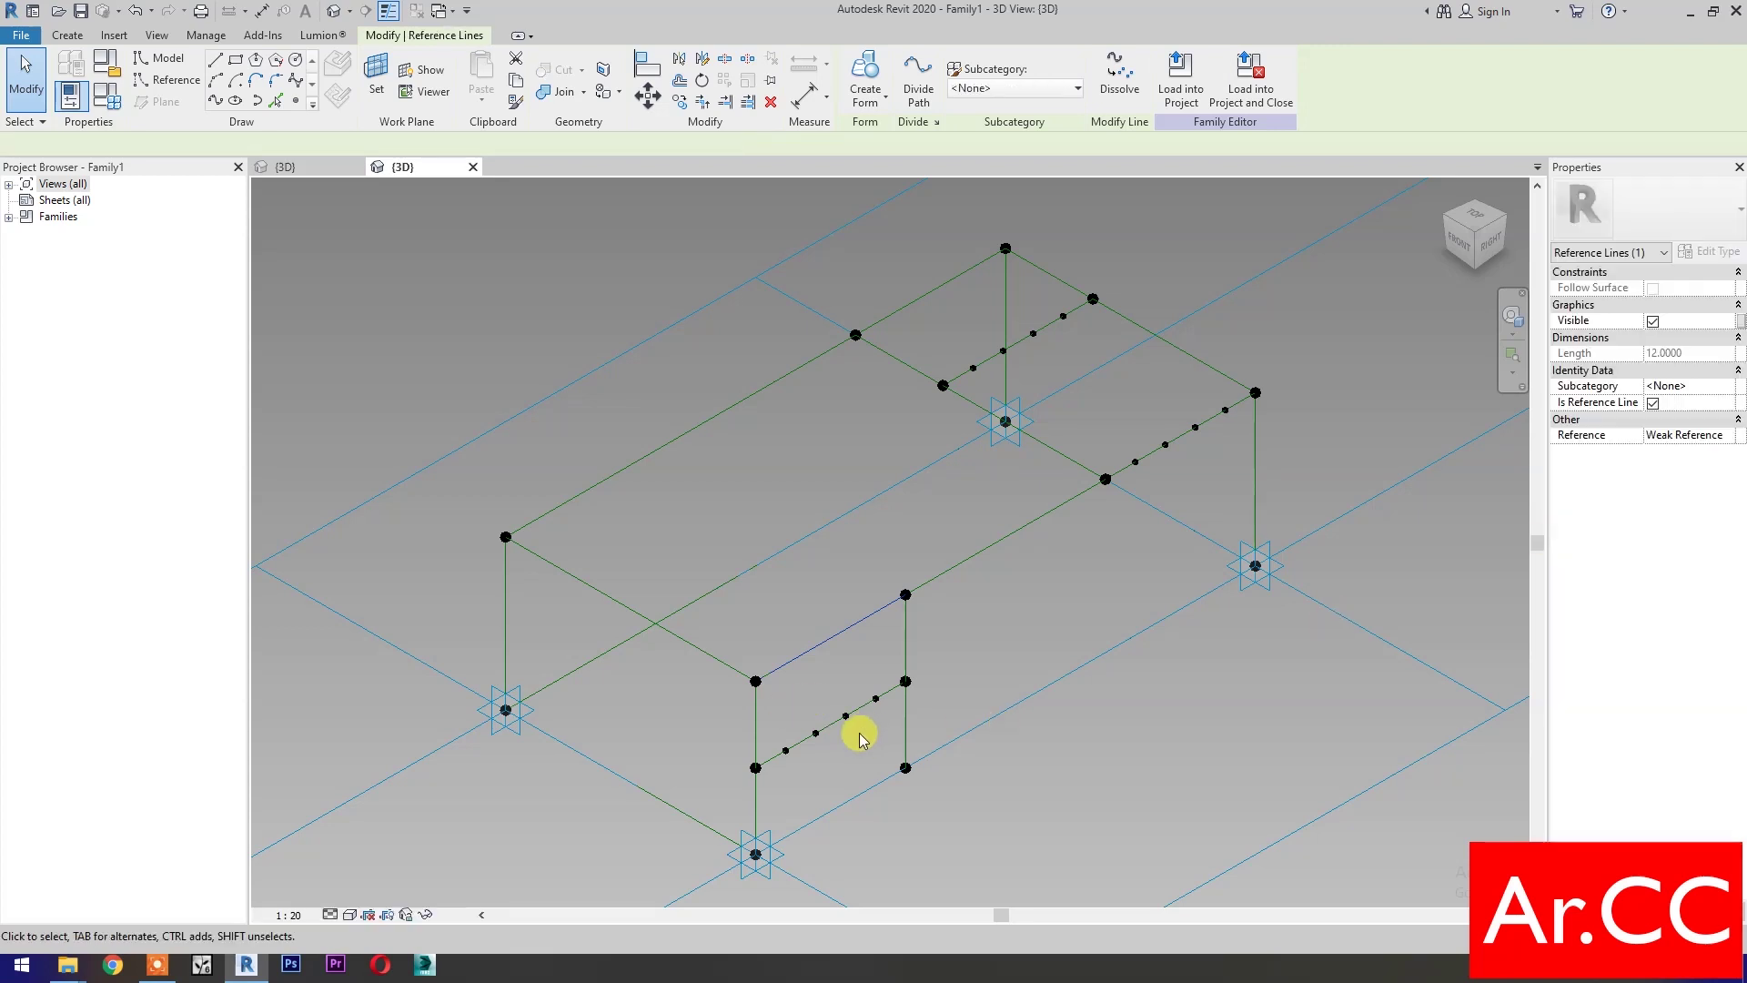
{"action": "scroll", "coordinate": [844, 762], "scroll_direction": "up", "scroll_amount": 2}
{"action": "scroll", "coordinate": [845, 755], "scroll_direction": "up", "scroll_amount": 2}
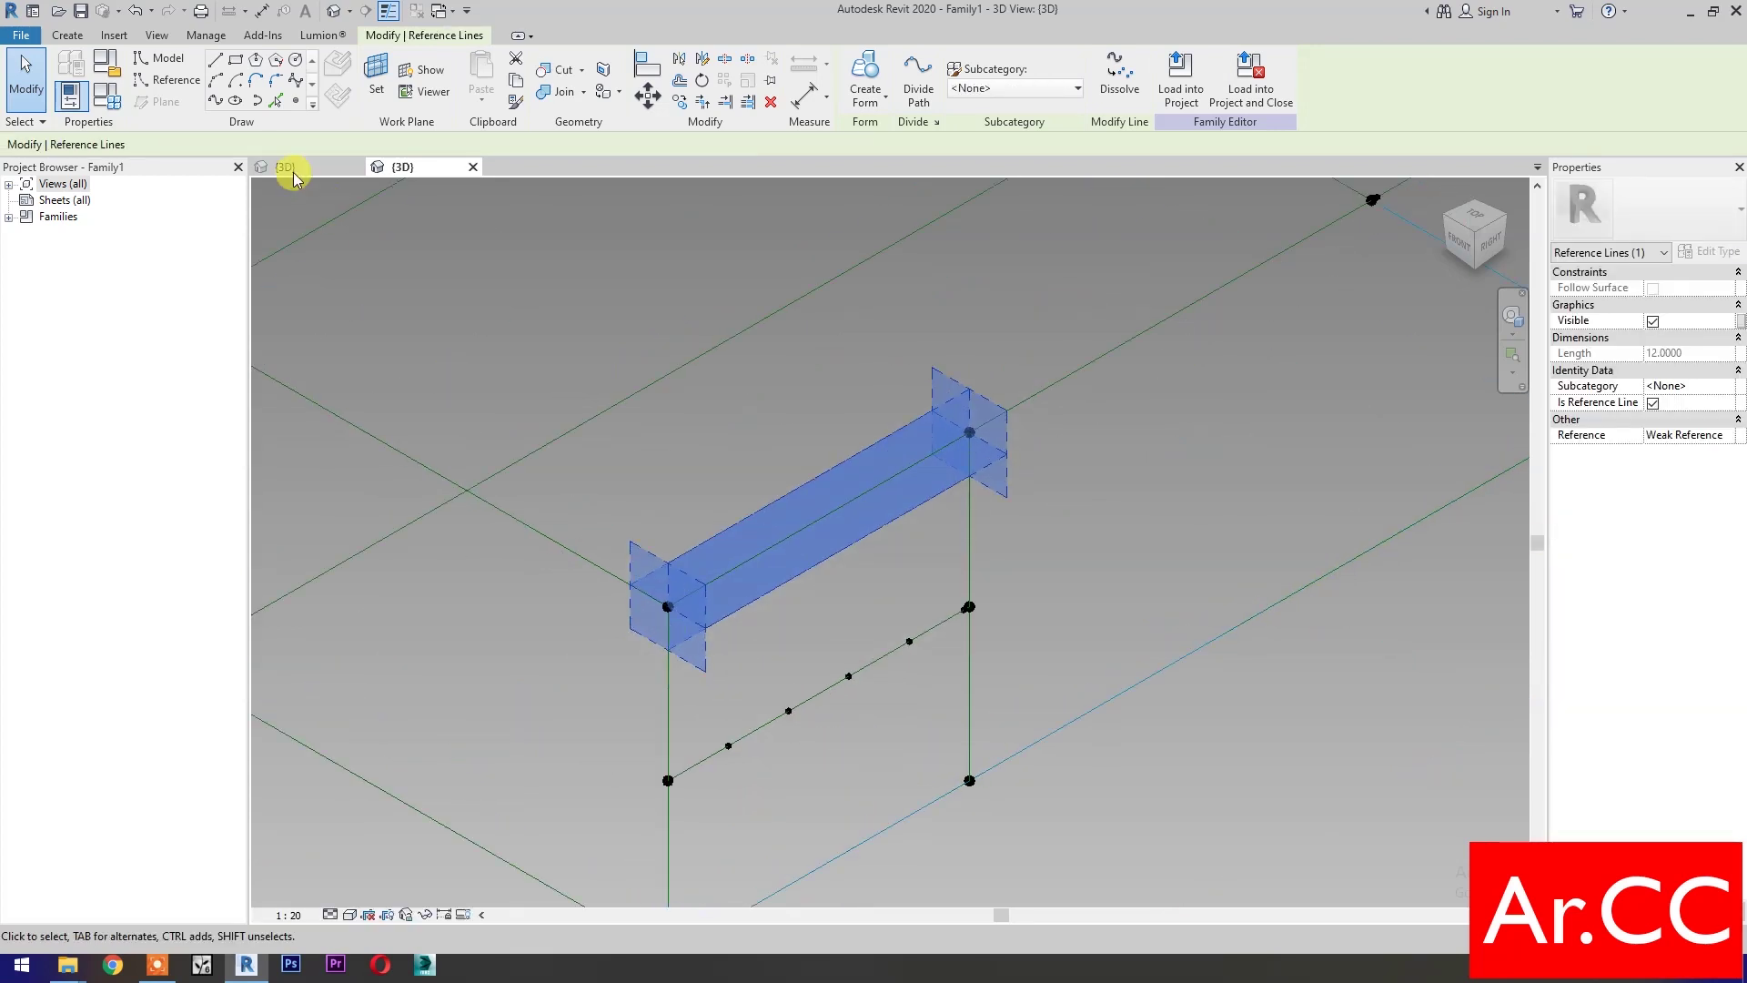
{"action": "left_click", "coordinate": [293, 101]}
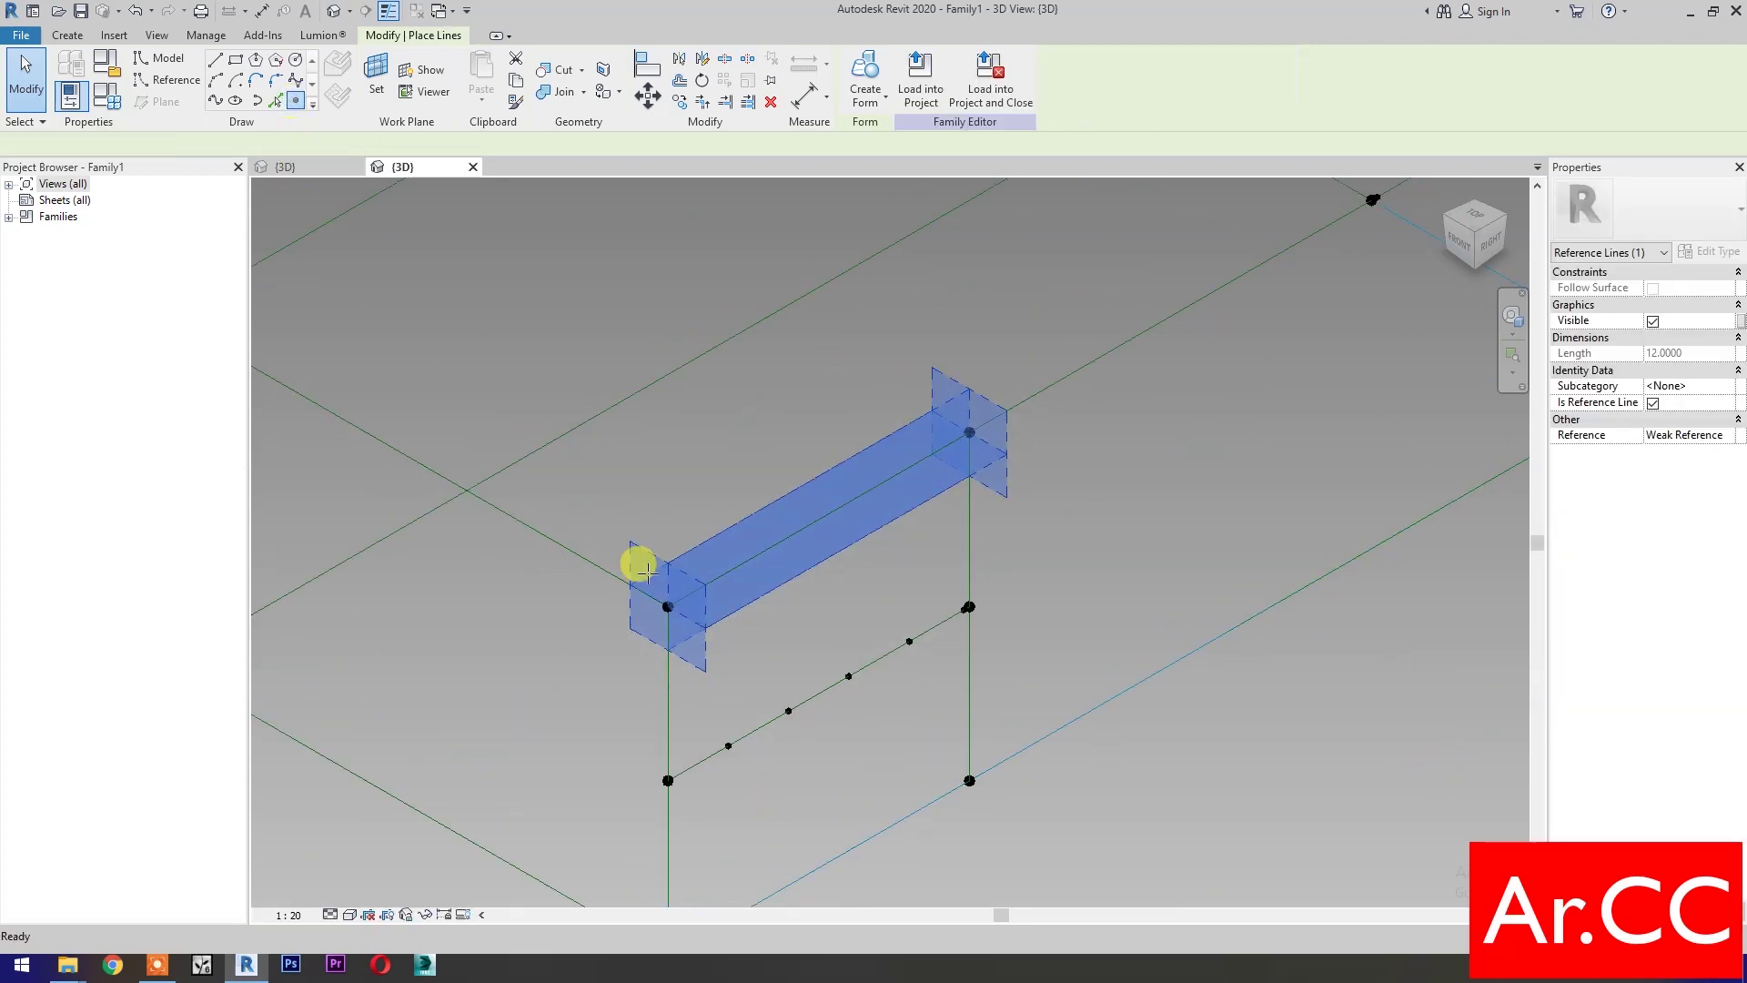
Place four reference points along the new reference line and select the first one
{"action": "left_click", "coordinate": [715, 579]}
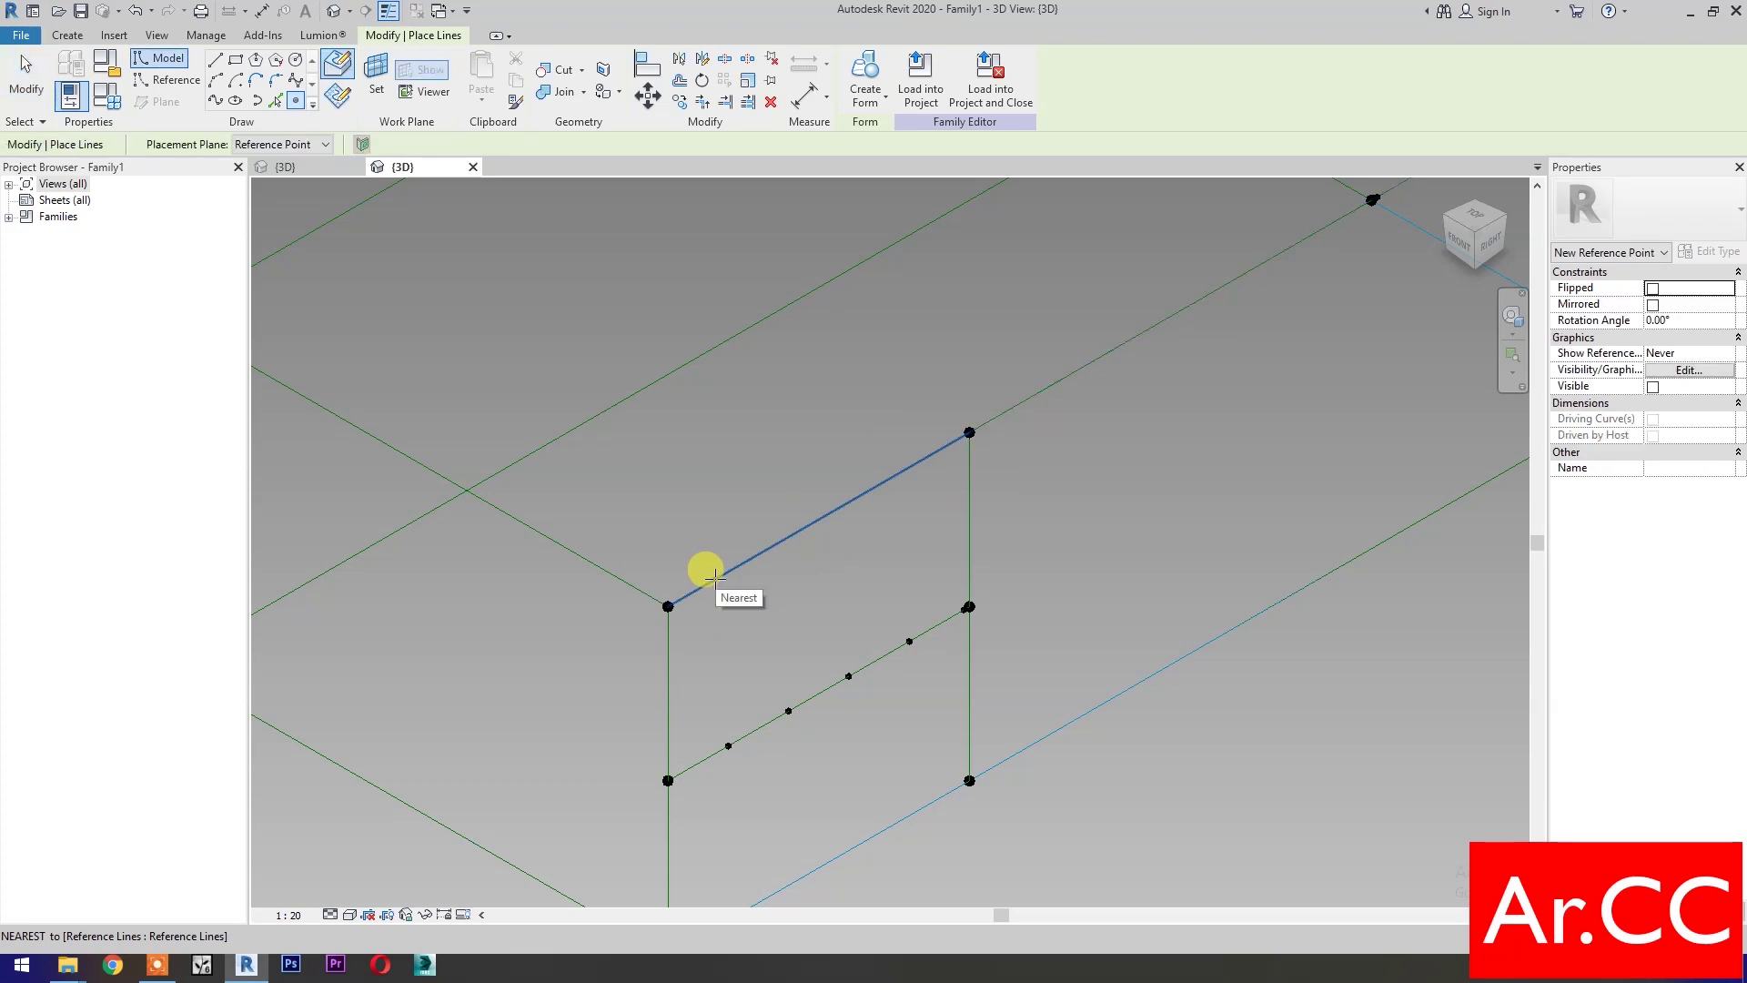
{"action": "left_click", "coordinate": [775, 544]}
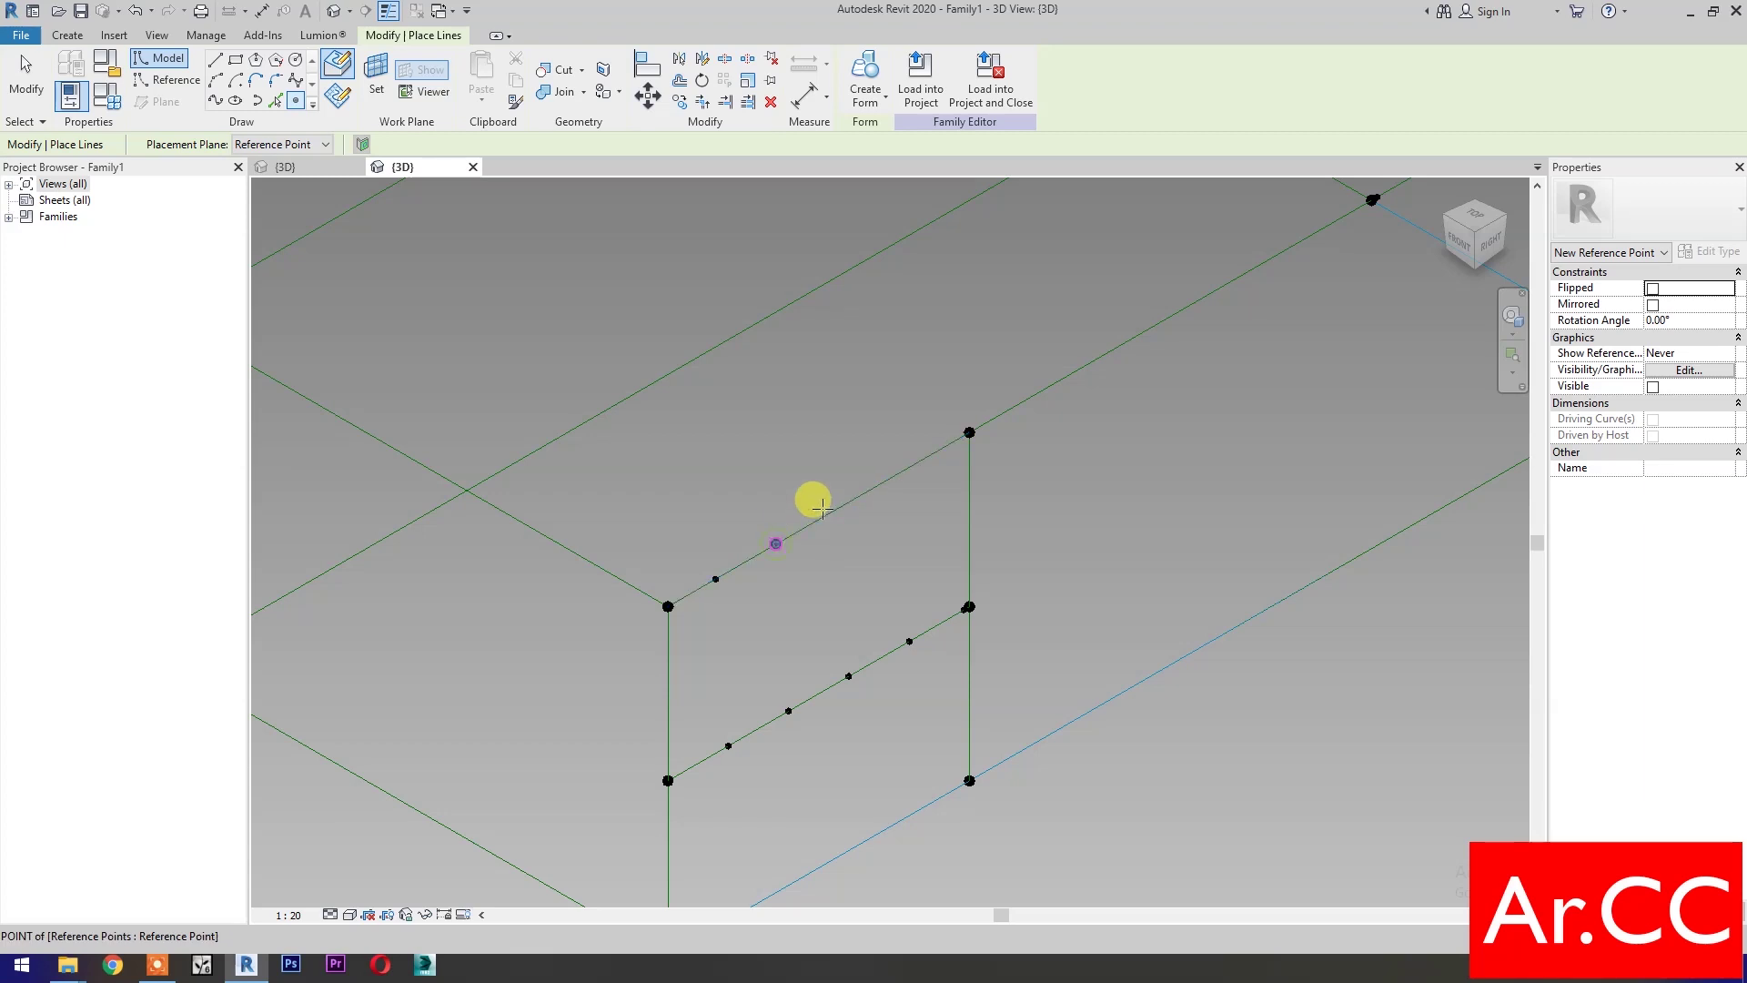
{"action": "left_click", "coordinate": [831, 514]}
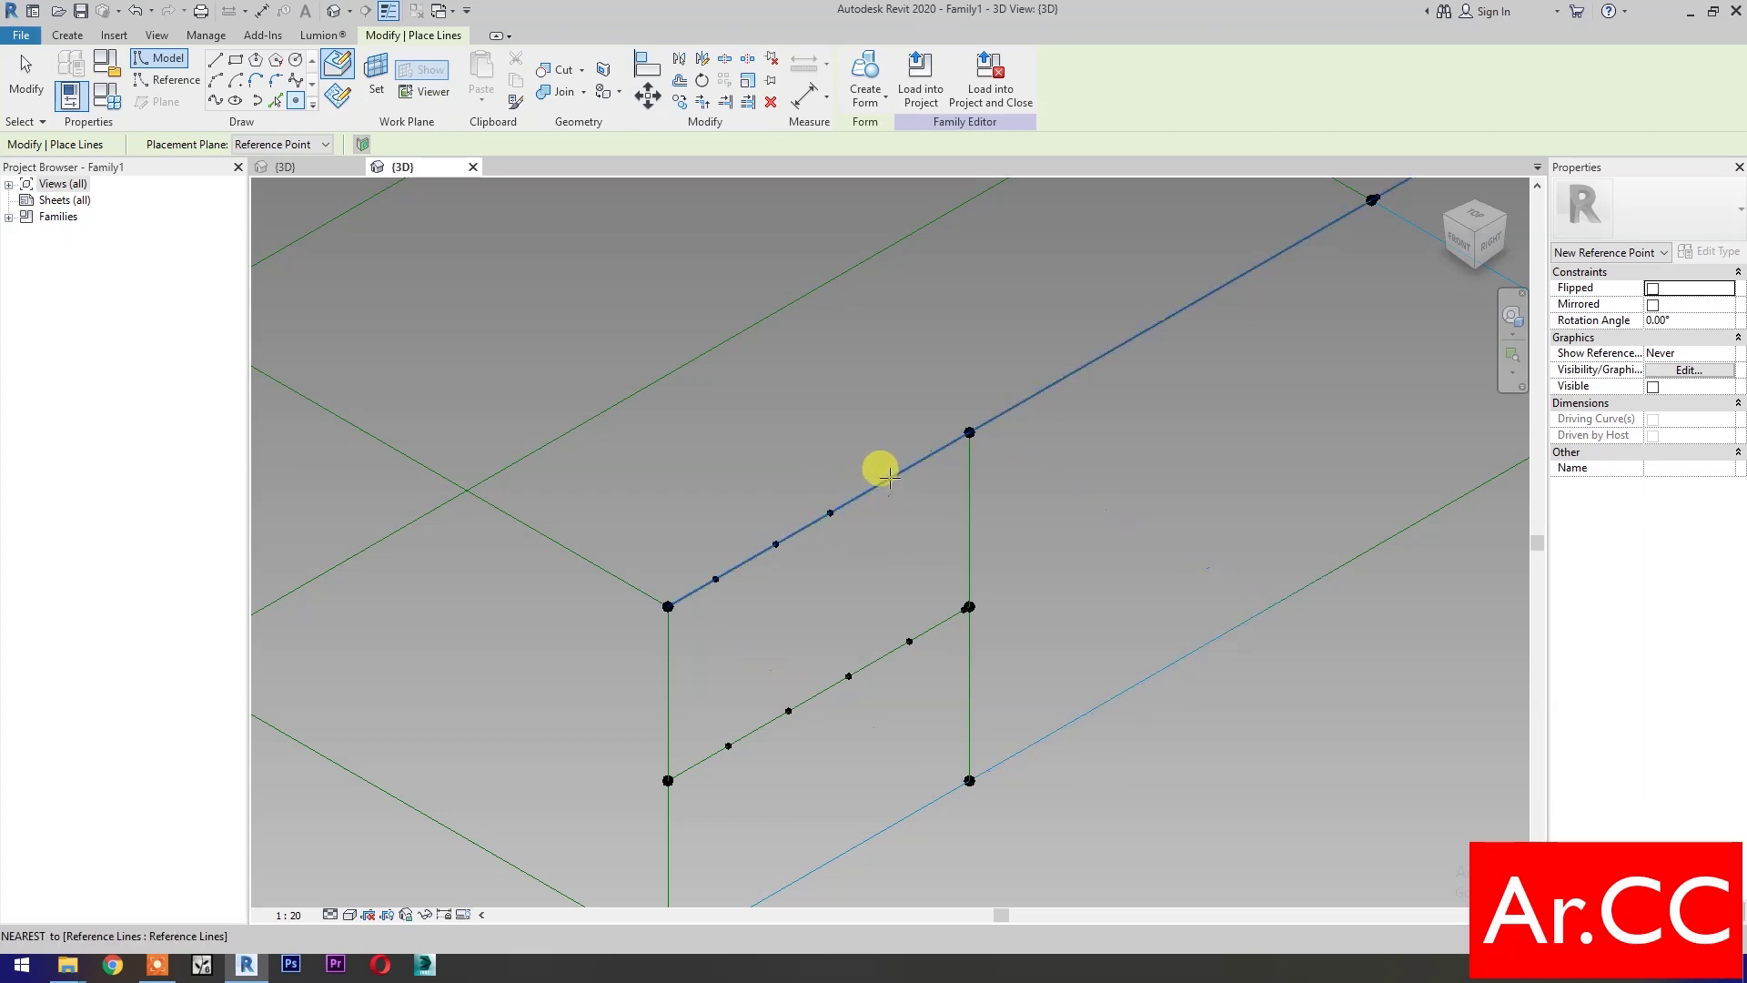
{"action": "left_click", "coordinate": [888, 475]}
{"action": "key", "text": "Escape"}
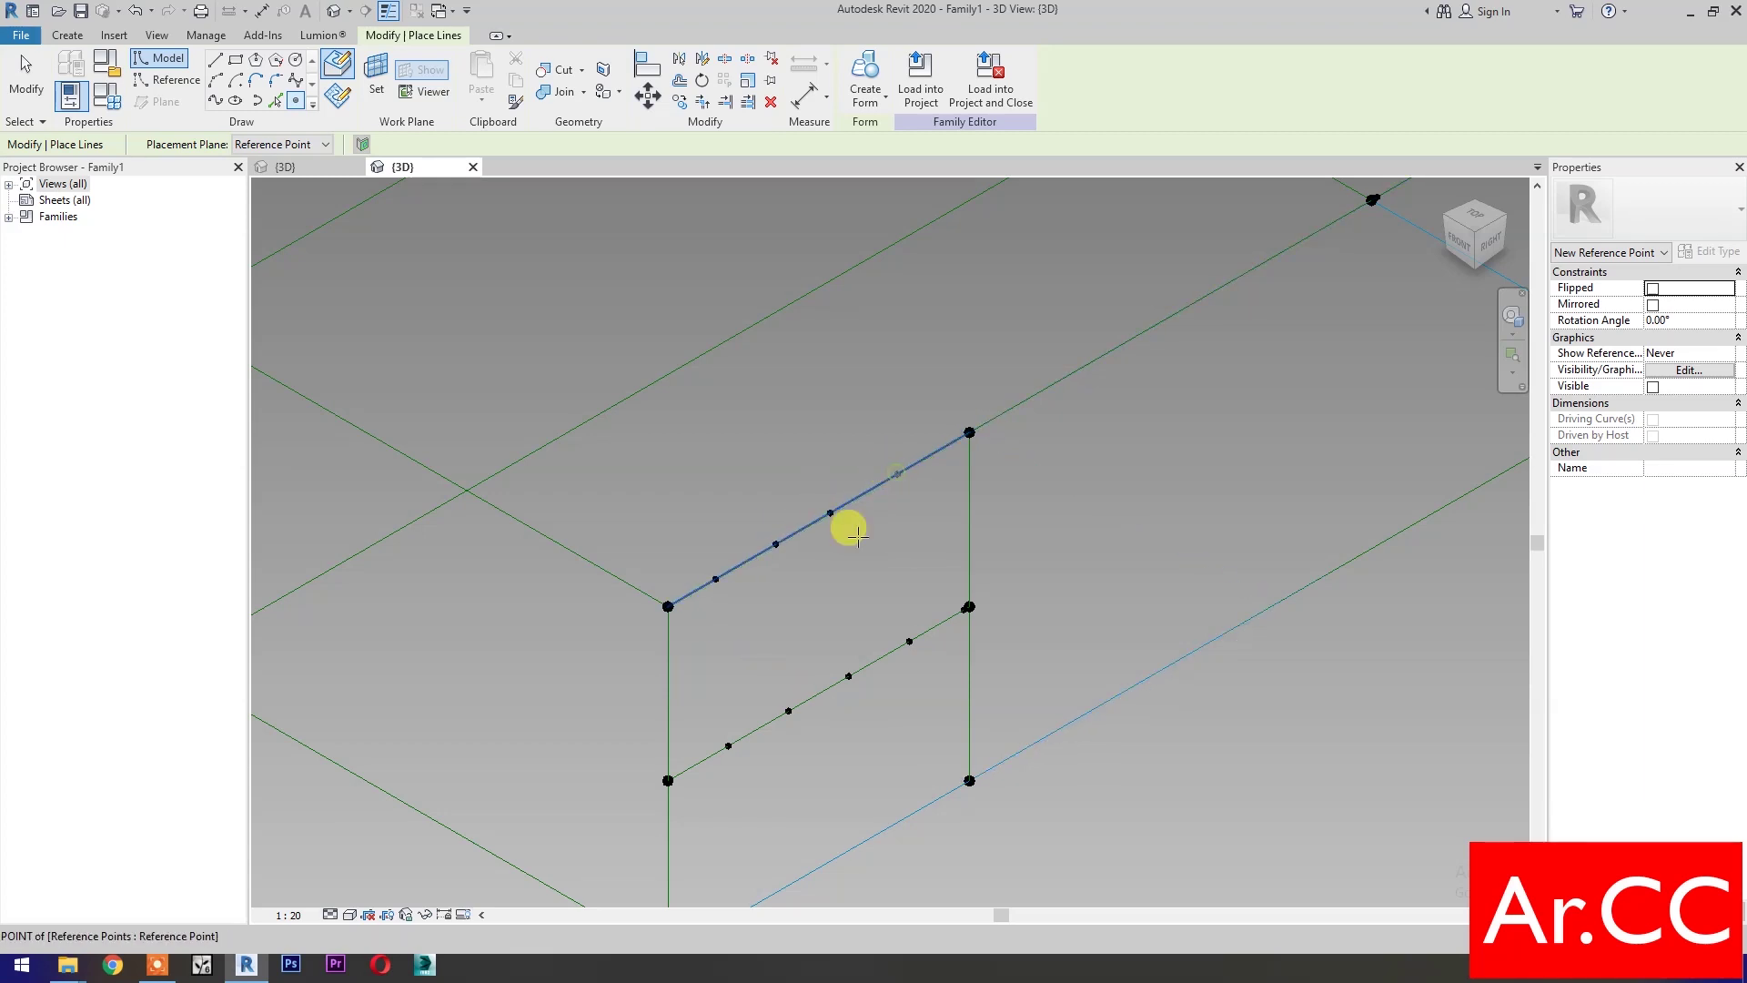
{"action": "key", "text": "Escape"}
{"action": "left_click", "coordinate": [716, 579]}
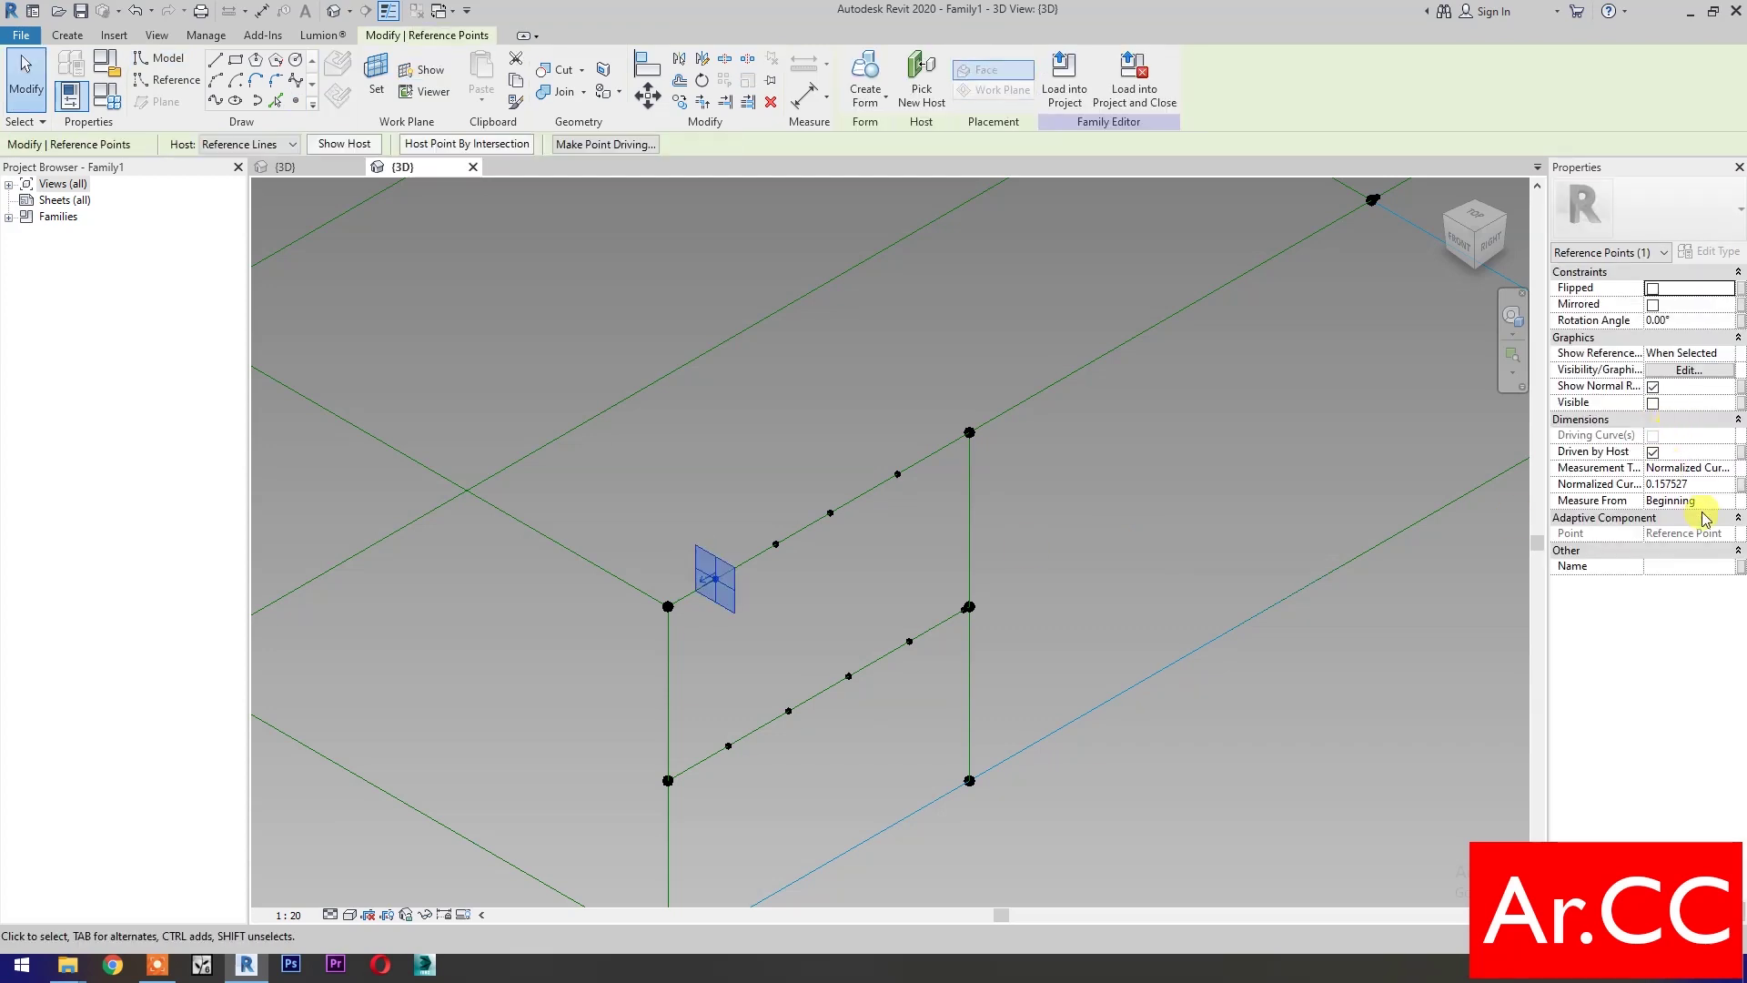
Respace the first two points on the new line to positions 0.2 and 0.4
{"action": "left_click", "coordinate": [1708, 485]}
{"action": "type", "text": "0.2"}
{"action": "key", "text": "Return"}
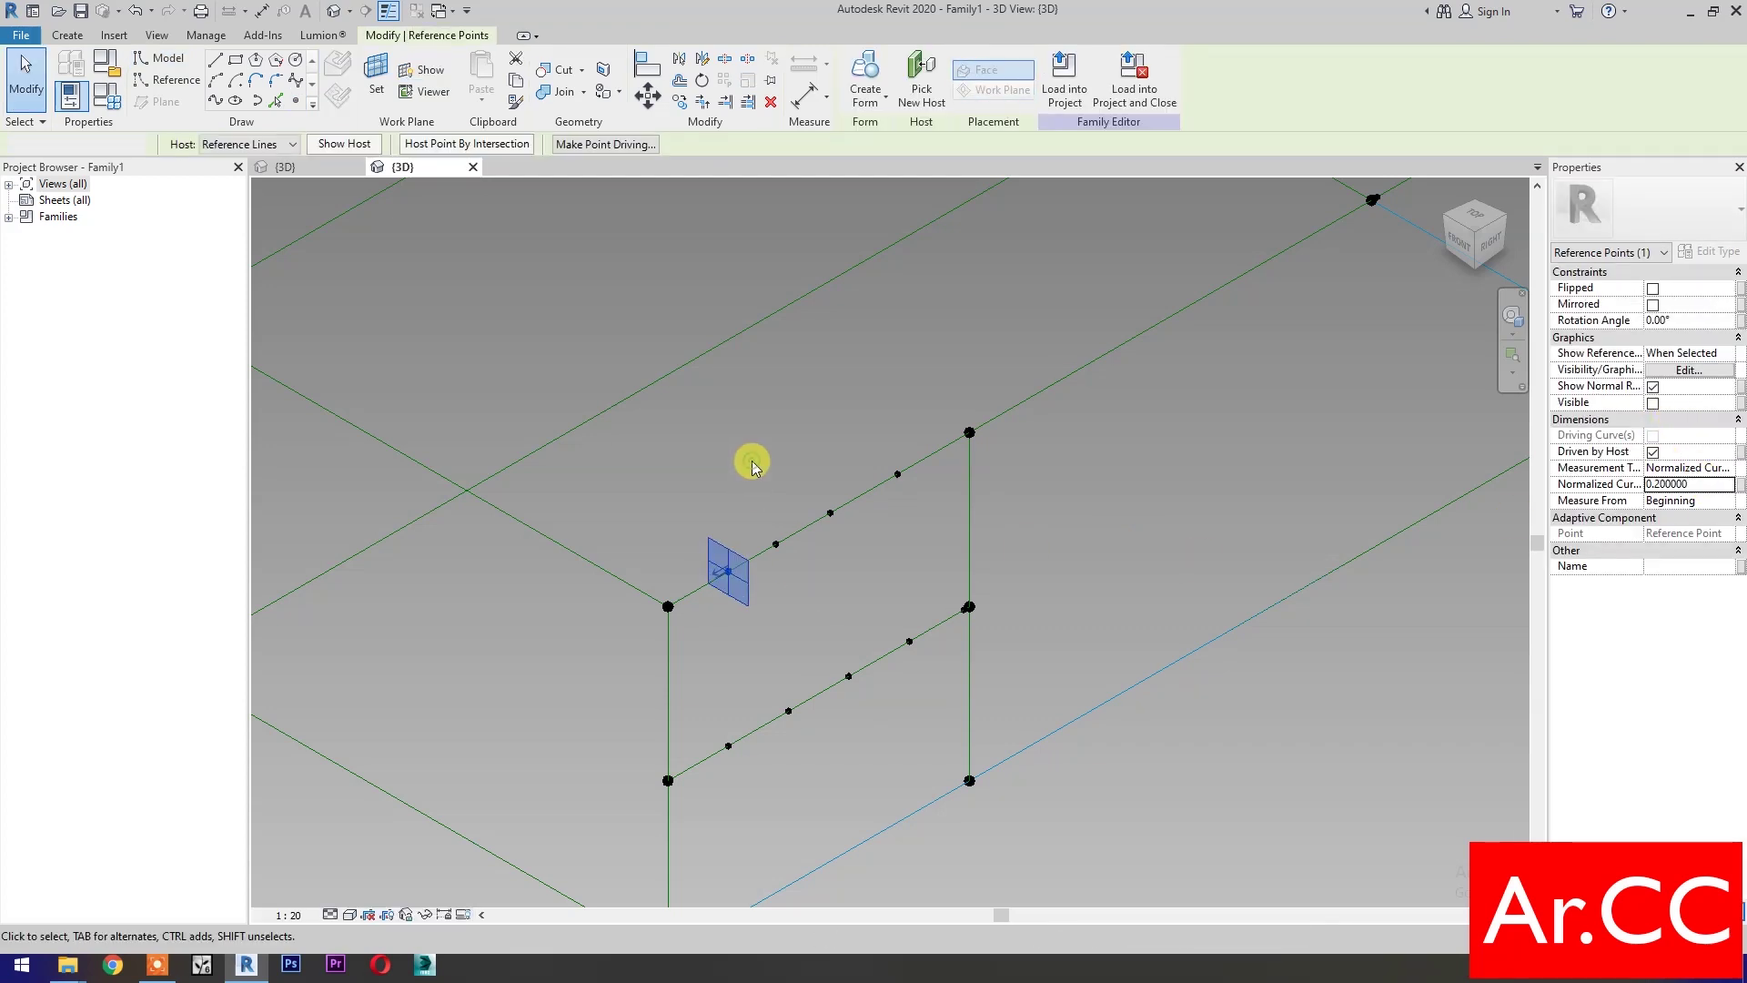
{"action": "left_click", "coordinate": [859, 460]}
{"action": "left_click", "coordinate": [775, 544]}
{"action": "left_click", "coordinate": [1702, 484]}
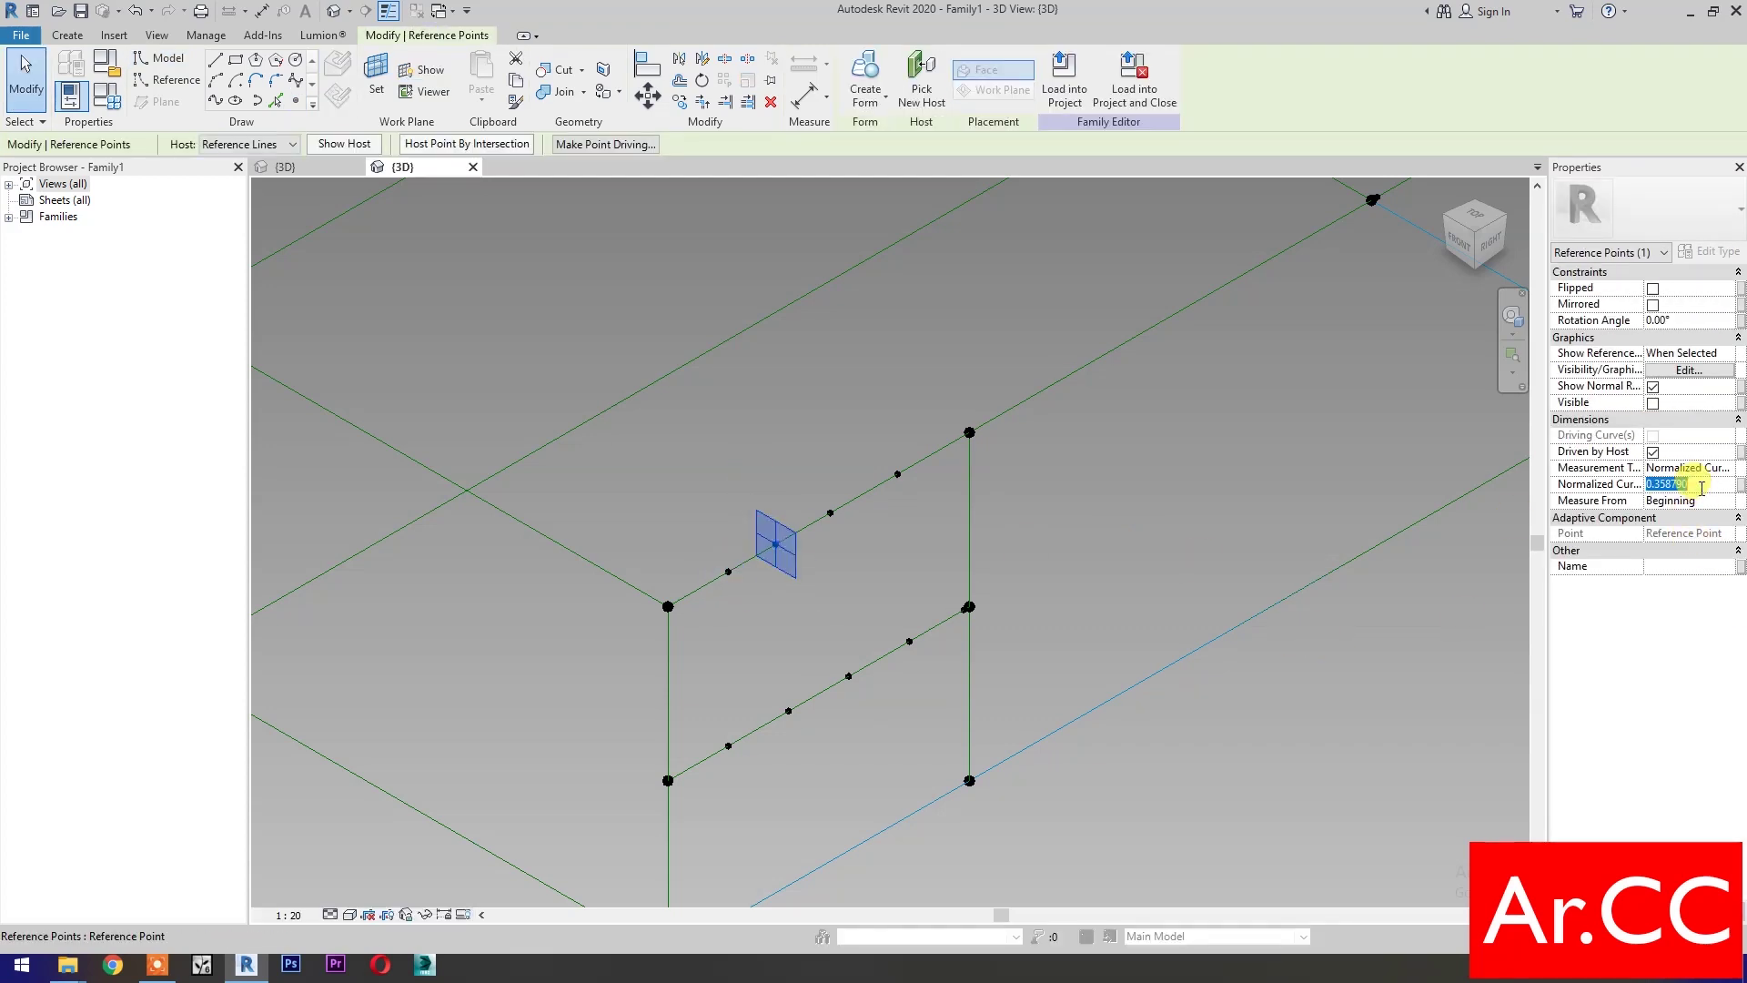
{"action": "type", "text": "0.4"}
{"action": "key", "text": "Return"}
{"action": "left_click", "coordinate": [796, 446]}
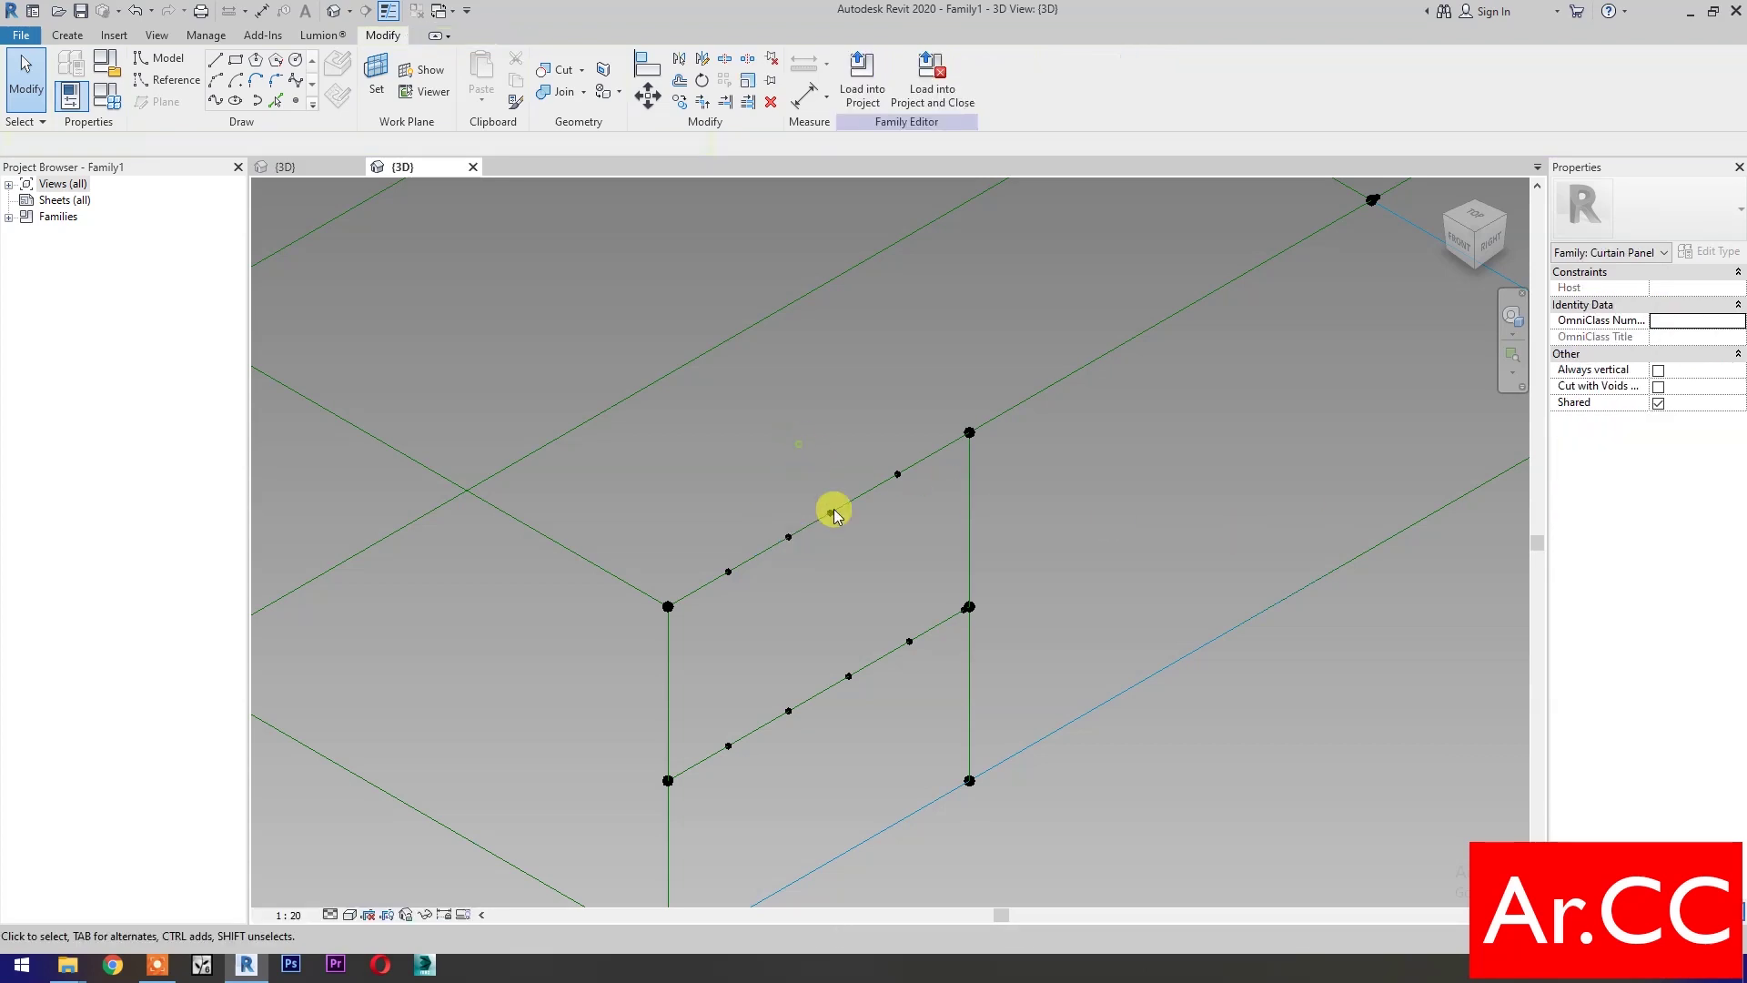
Move the remaining hosted points to 0.6 and 0.8 along the line
{"action": "left_click_drag", "start_coordinate": [799, 444], "coordinate": [839, 521]}
{"action": "left_click", "coordinate": [1702, 484]}
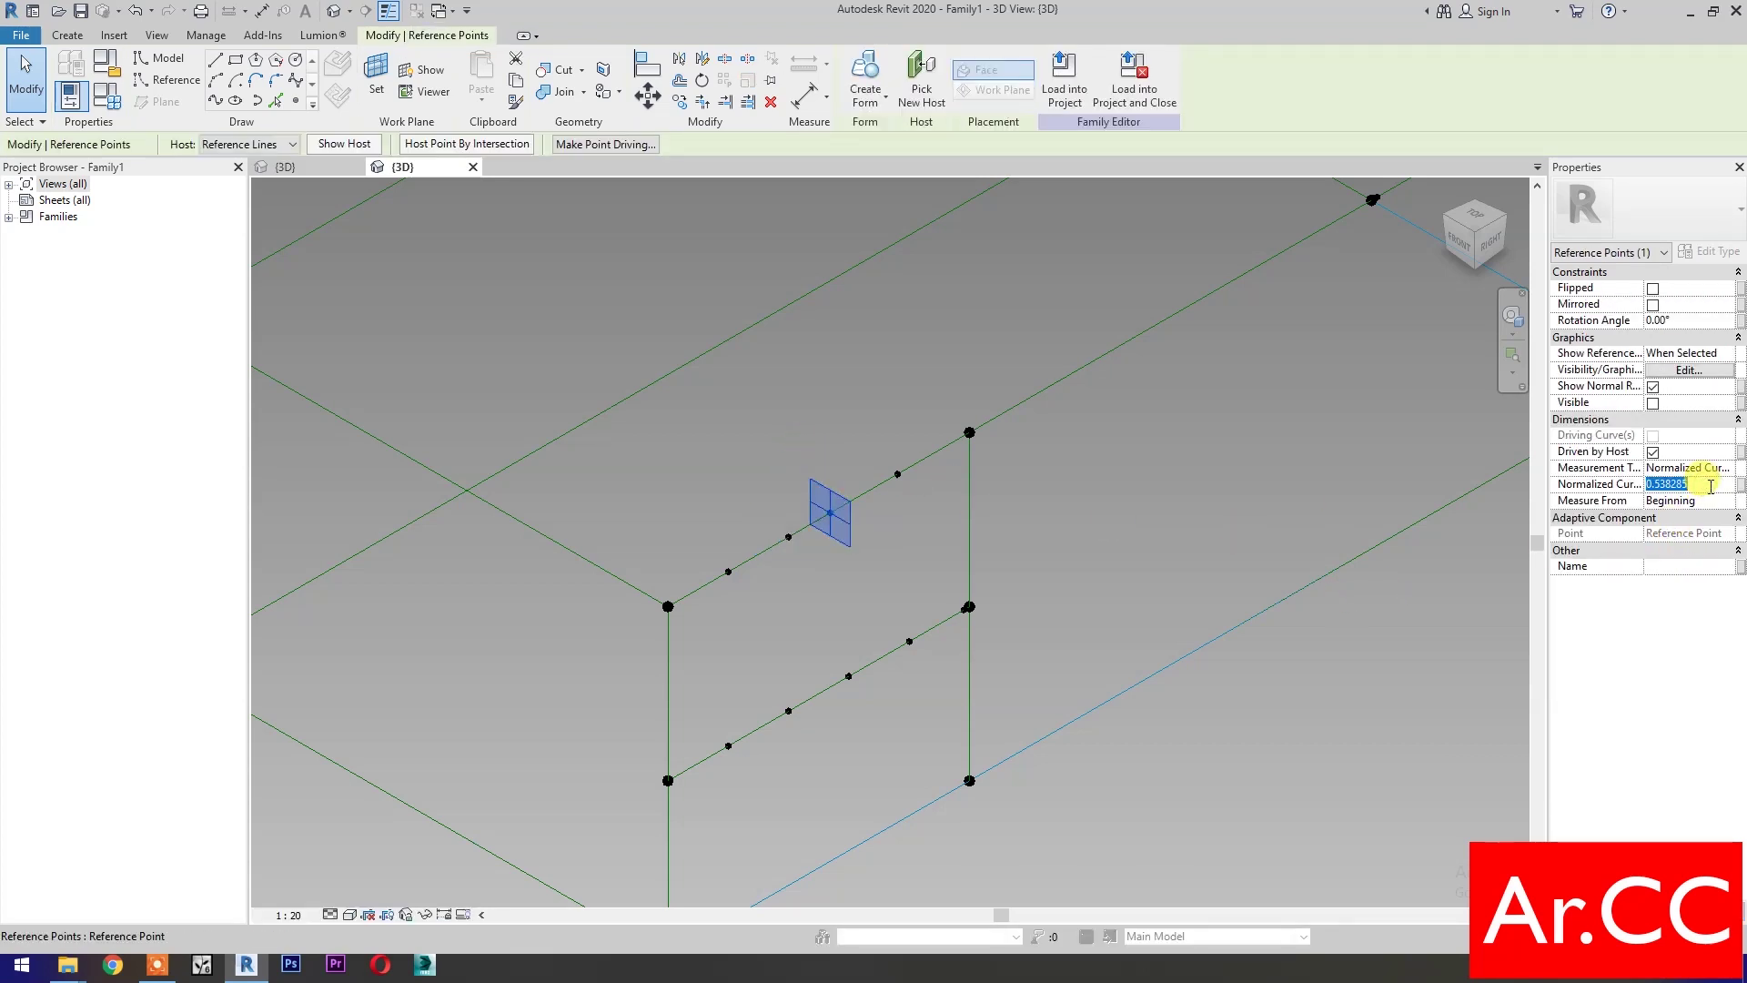
{"action": "type", "text": "0."}
{"action": "key", "text": "Return"}
{"action": "left_click", "coordinate": [876, 417]}
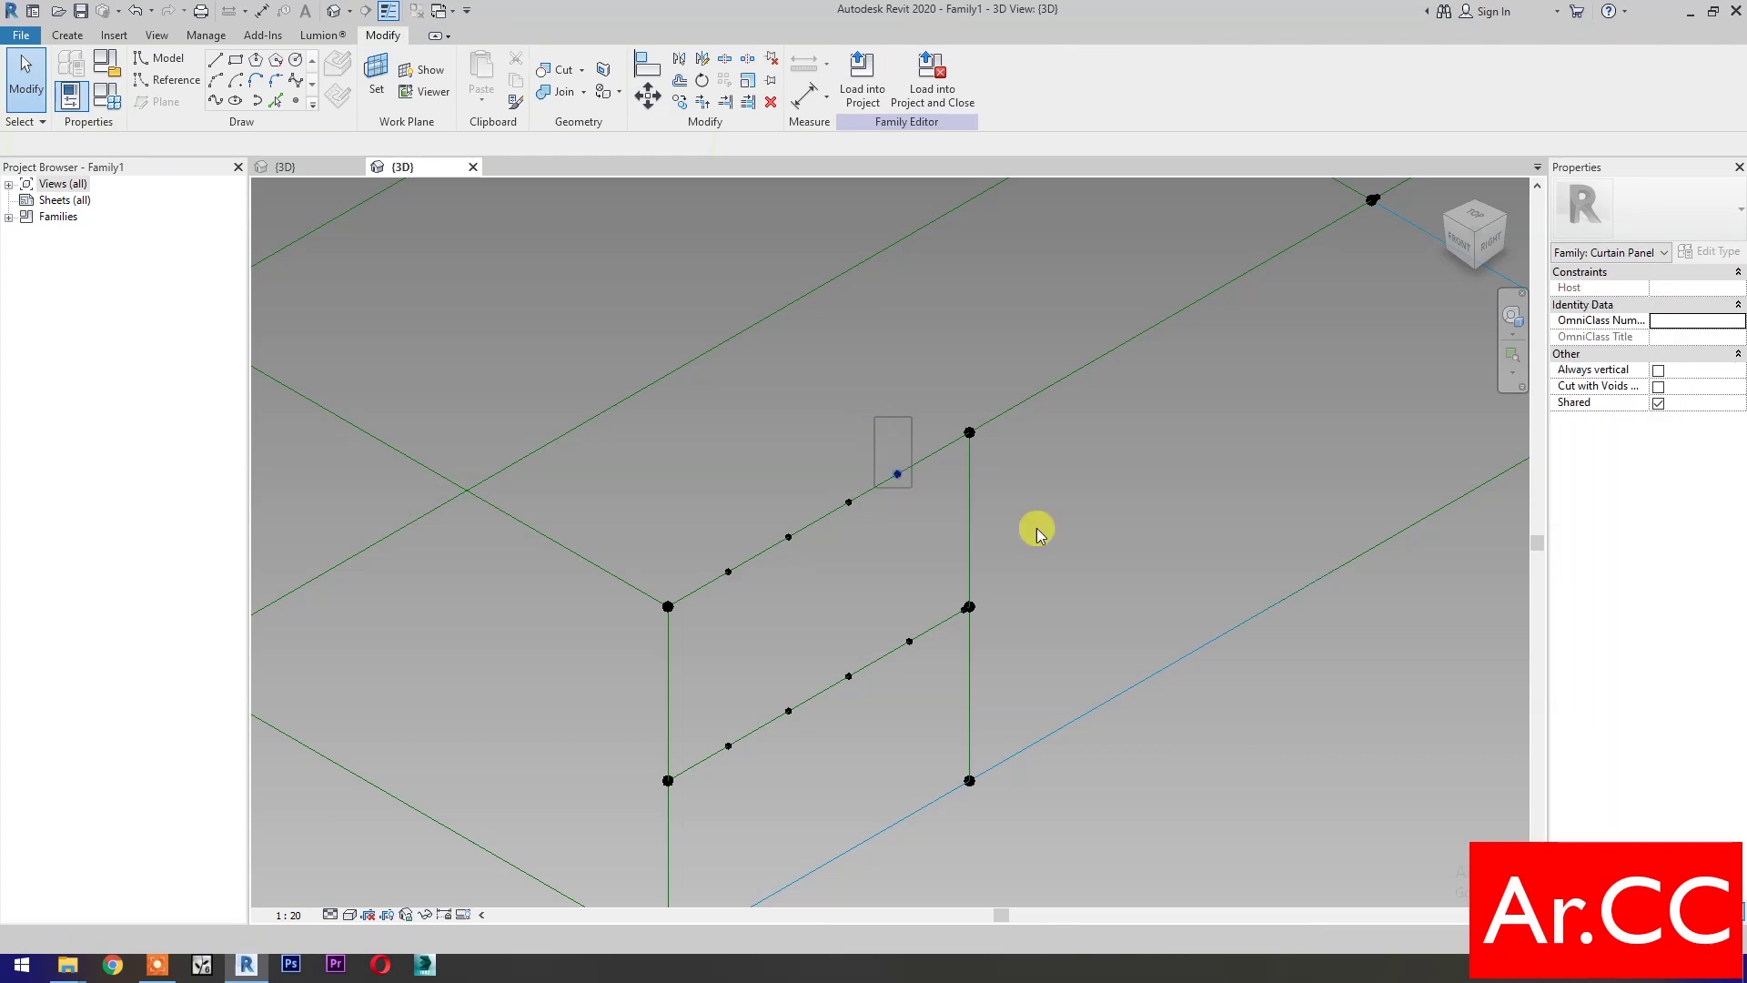
{"action": "left_click", "coordinate": [1720, 484]}
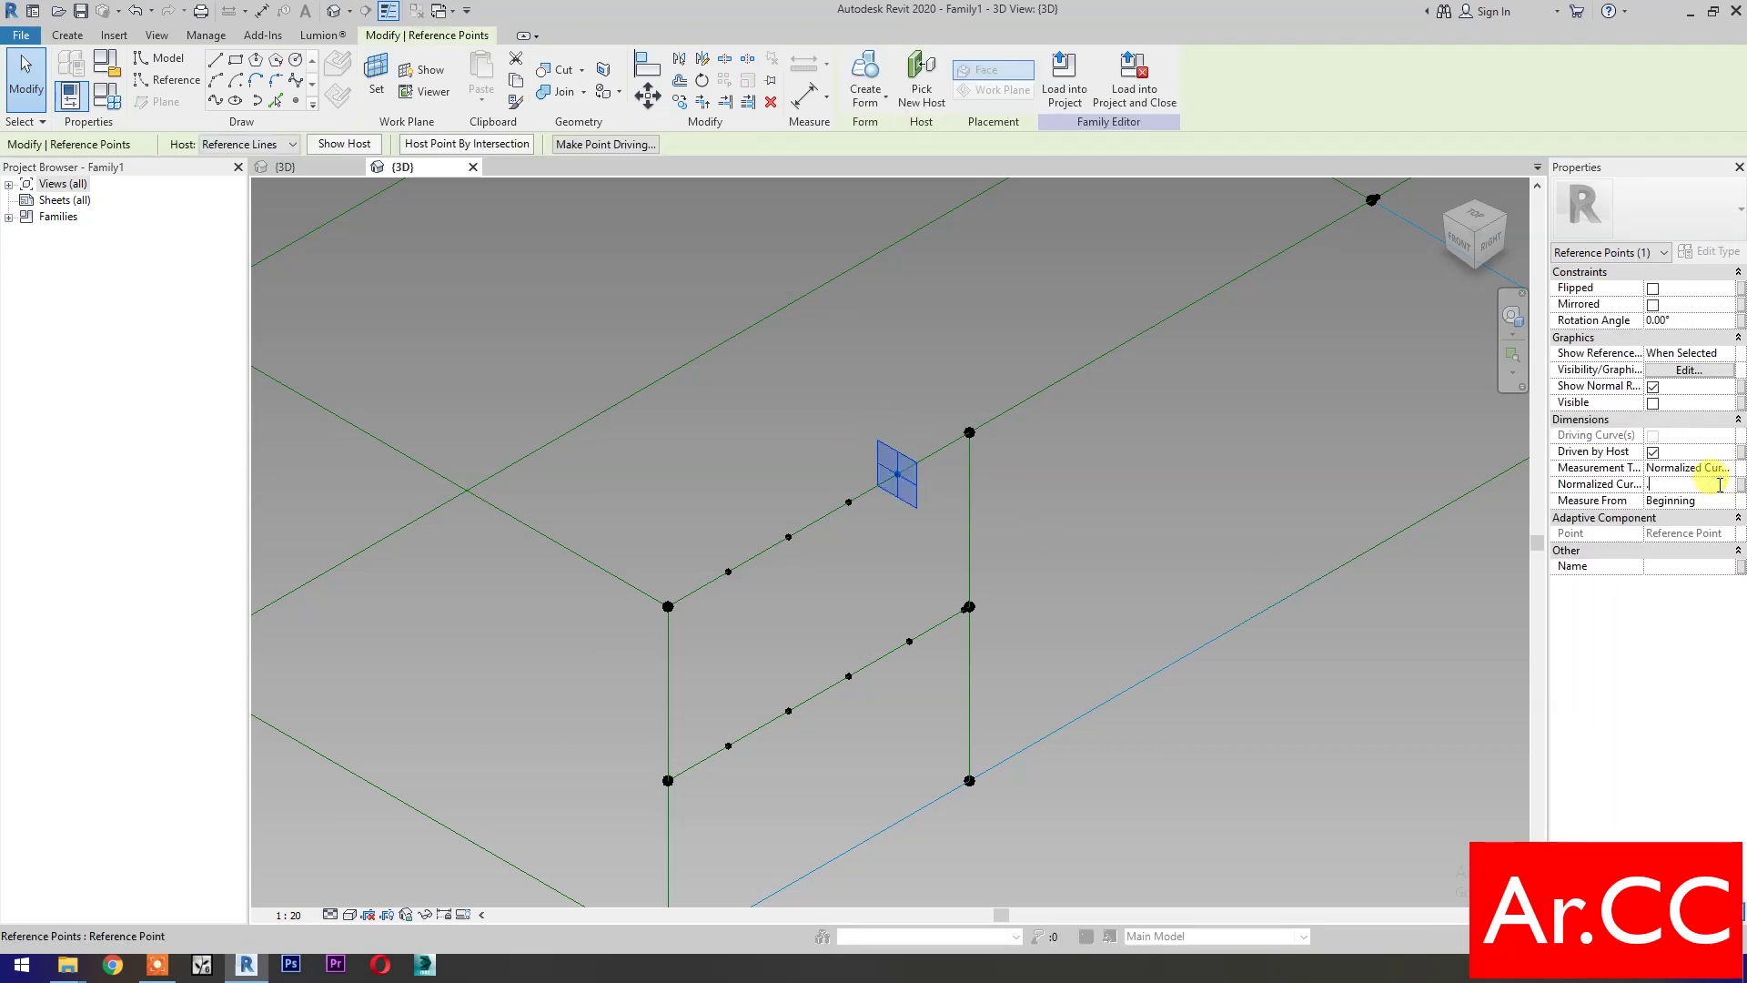
{"action": "type", "text": "0.8"}
{"action": "left_click", "coordinate": [1150, 549]}
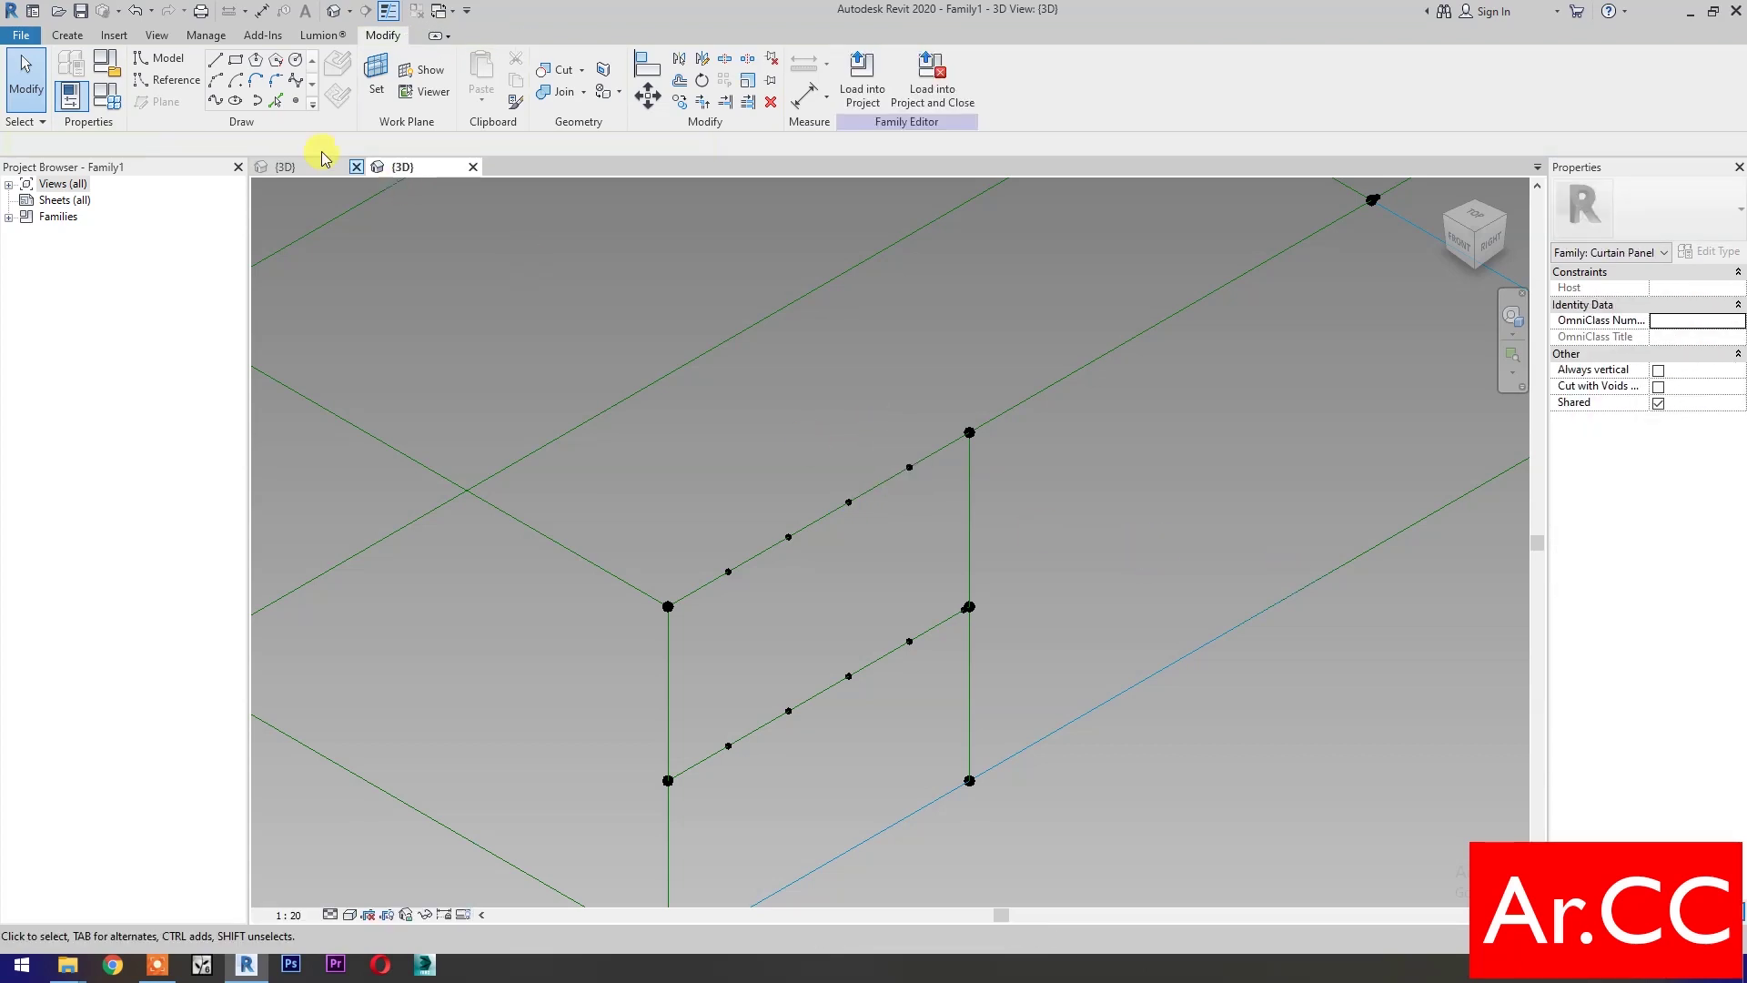
{"action": "left_click", "coordinate": [294, 104]}
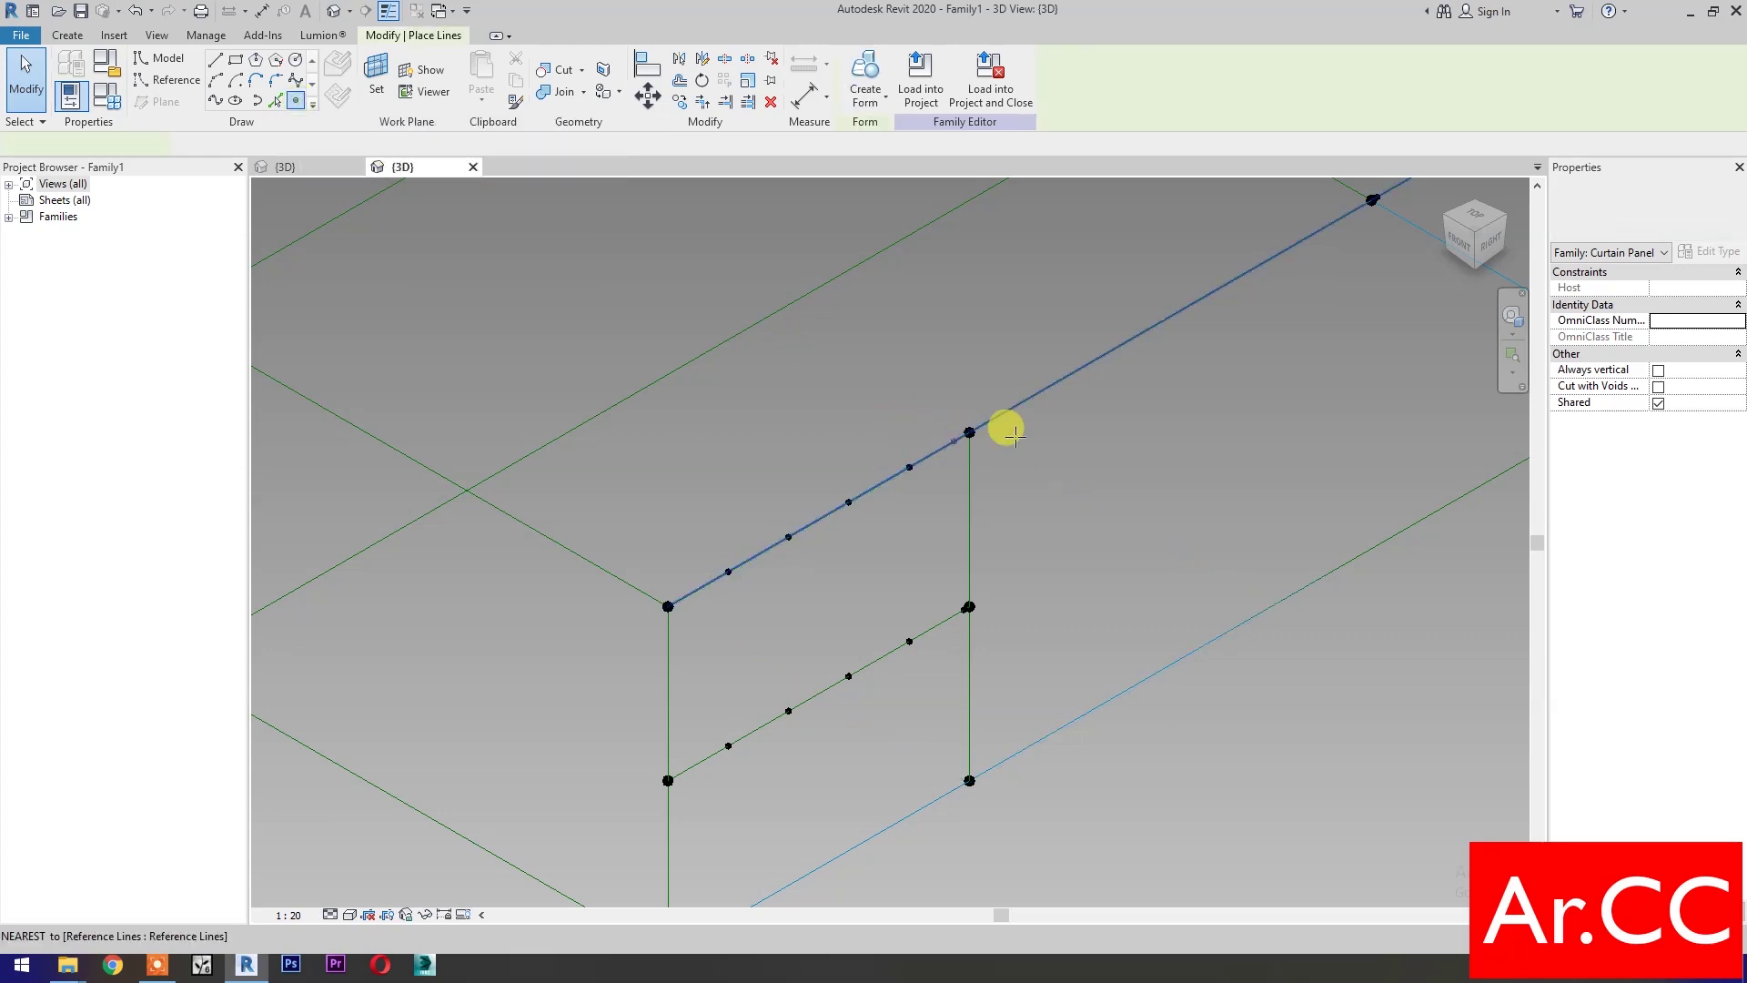
Add a new reference point on the upper reference line near its corner
{"action": "scroll", "coordinate": [992, 424], "scroll_direction": "up", "scroll_amount": 2}
{"action": "scroll", "coordinate": [905, 418], "scroll_direction": "up", "scroll_amount": 3}
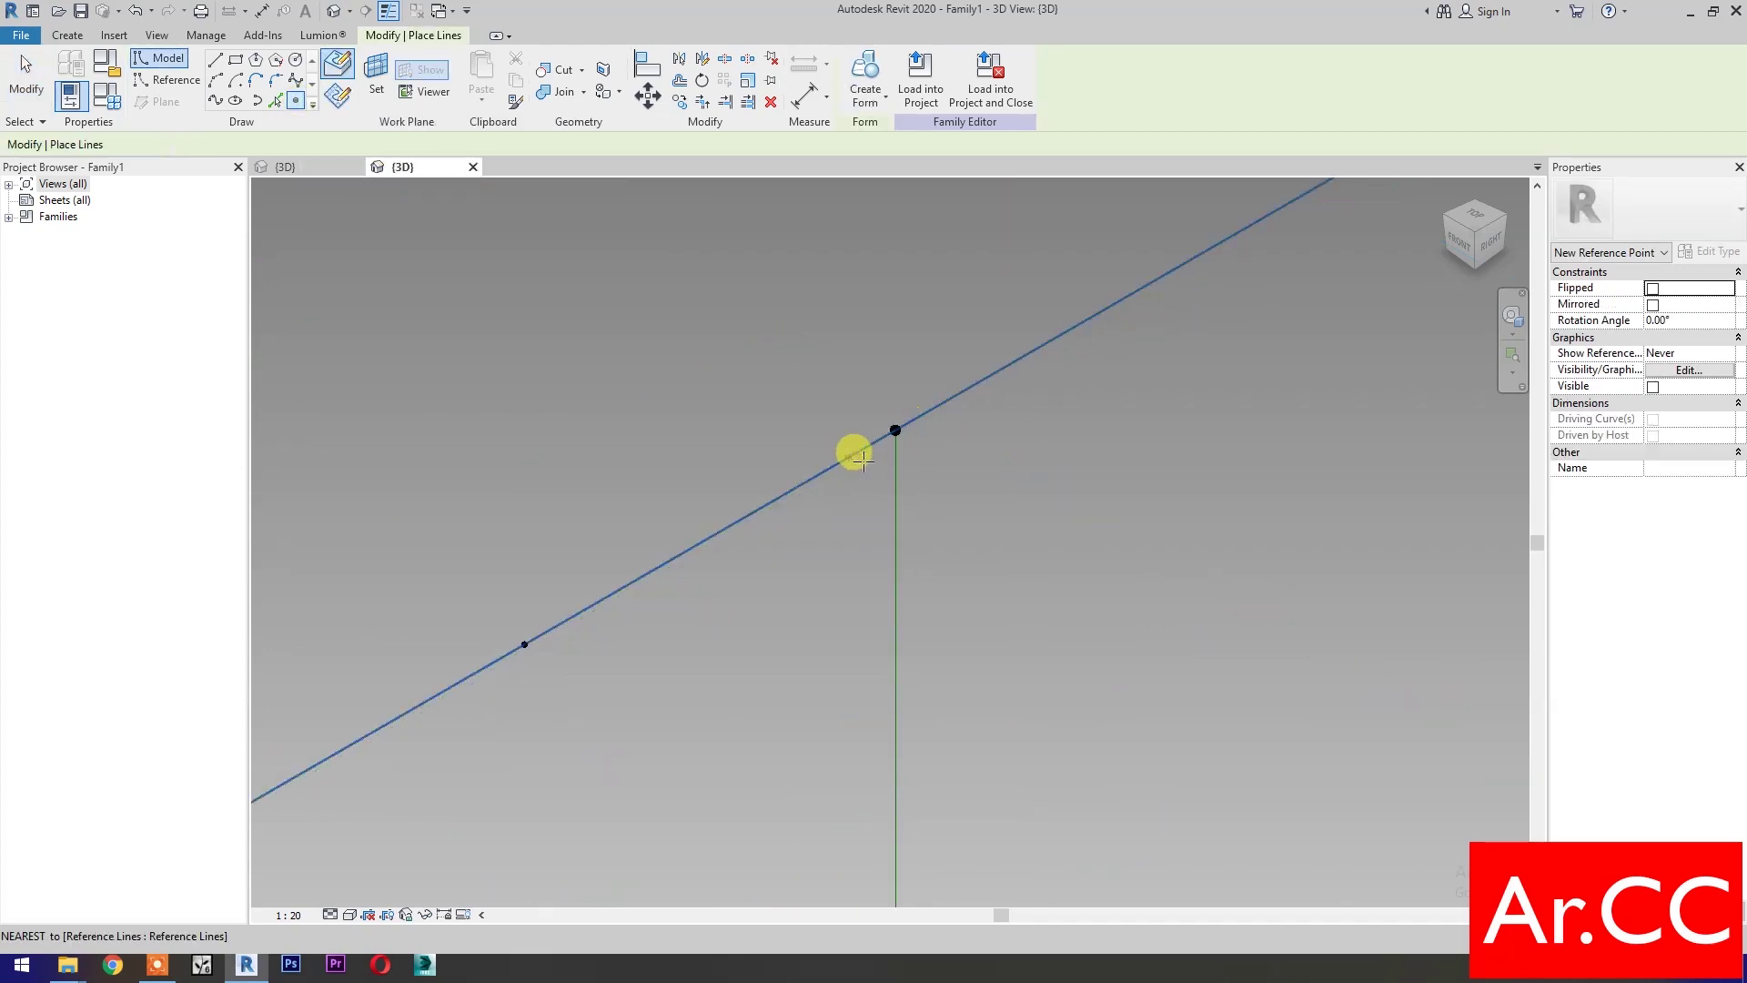
{"action": "scroll", "coordinate": [911, 496], "scroll_direction": "up", "scroll_amount": 2}
{"action": "left_click", "coordinate": [912, 496]}
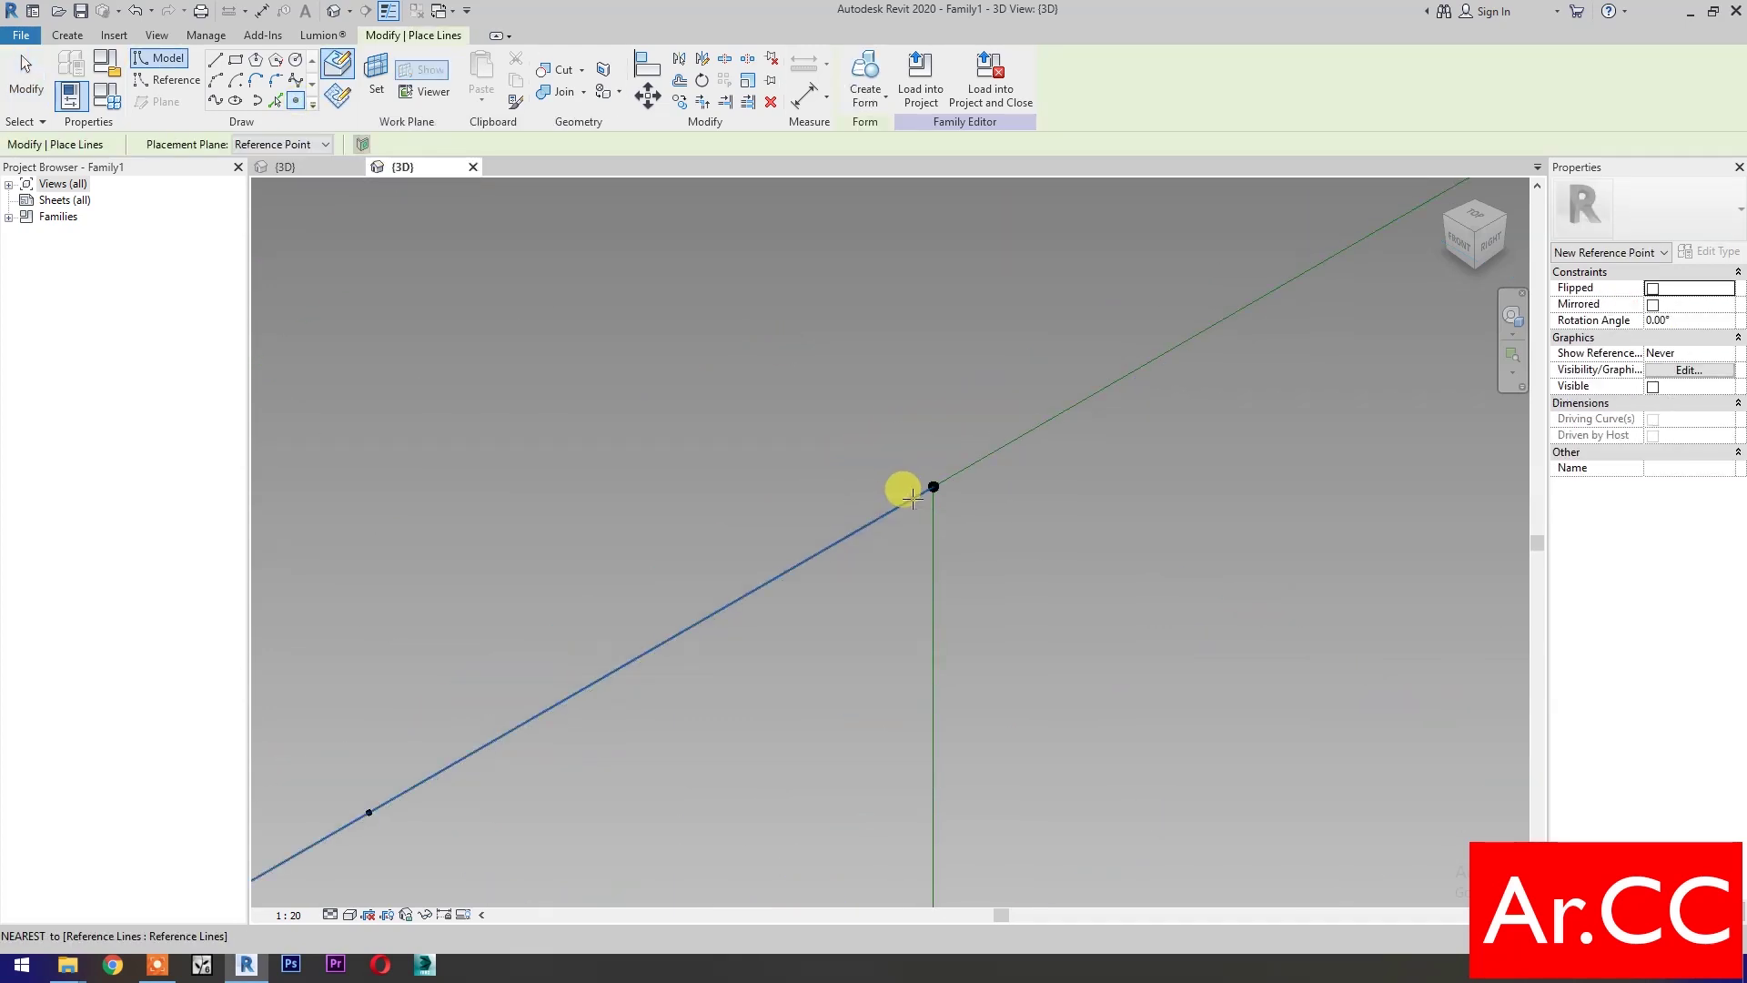
{"action": "left_click", "coordinate": [912, 497]}
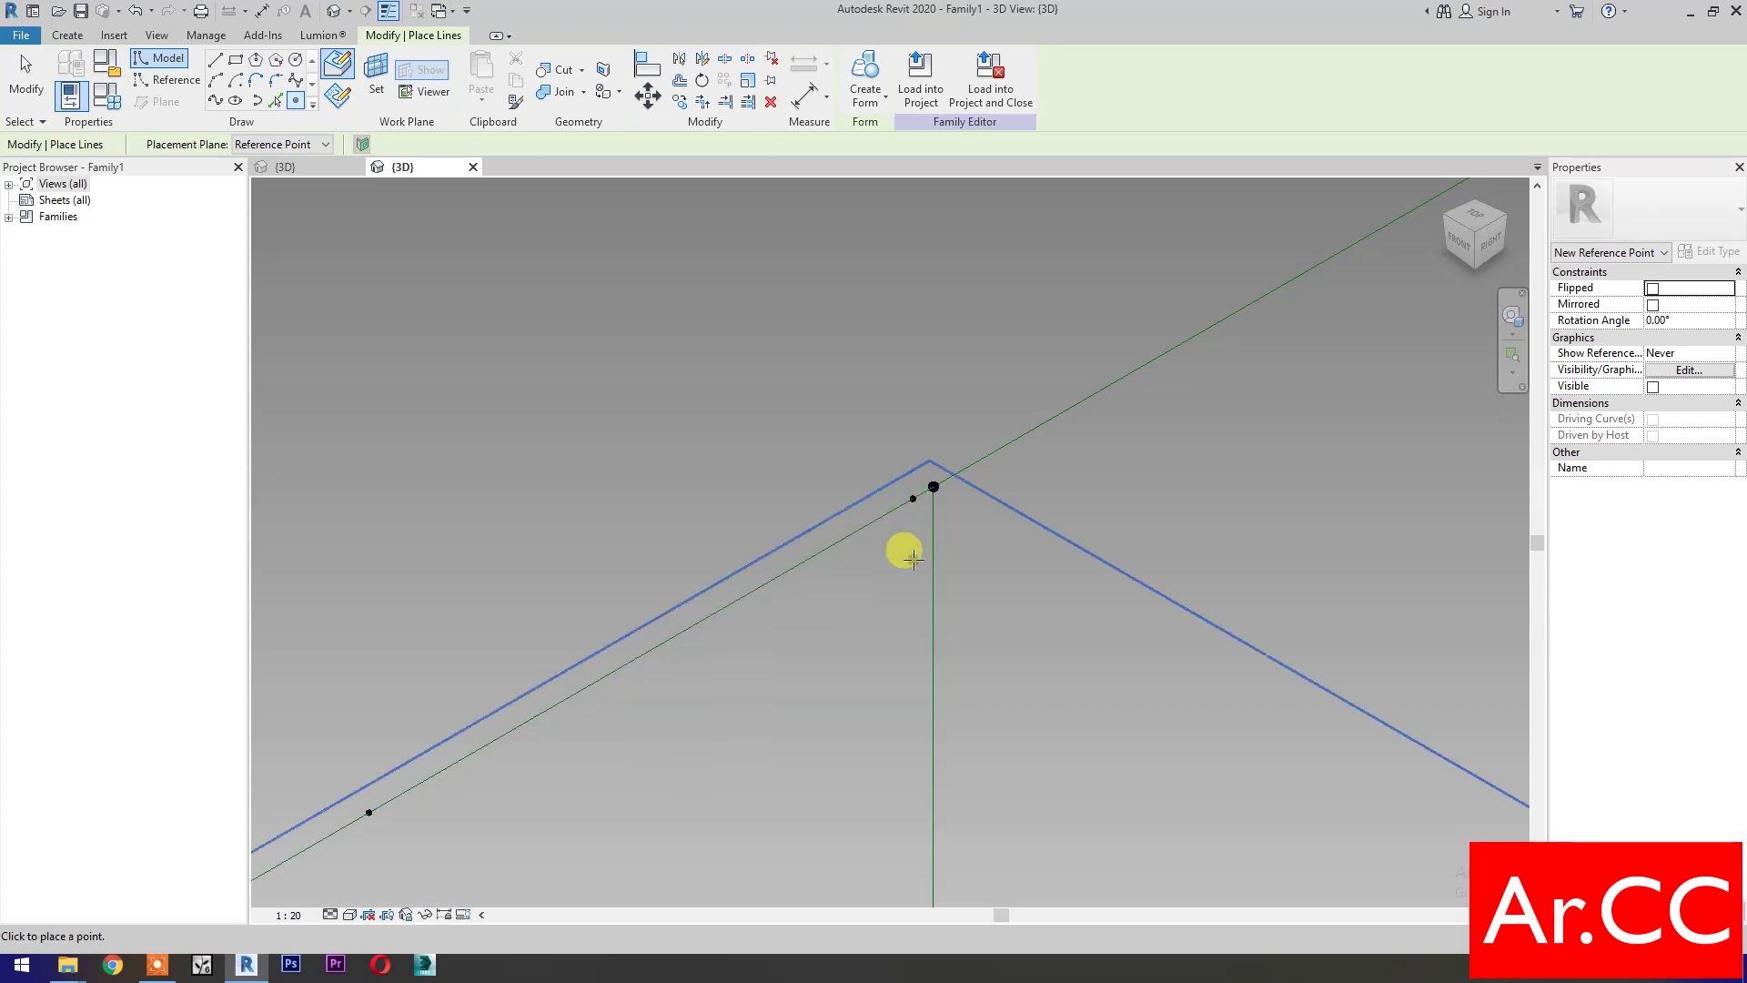
{"action": "key", "text": "Escape"}
Bring the whole panel frame into view and show the Family Types parameters
{"action": "scroll", "coordinate": [926, 569], "scroll_direction": "down", "scroll_amount": 2}
{"action": "scroll", "coordinate": [925, 571], "scroll_direction": "down", "scroll_amount": 3}
{"action": "scroll", "coordinate": [964, 597], "scroll_direction": "up", "scroll_amount": 1}
{"action": "middle_click_drag", "start_coordinate": [1144, 607], "coordinate": [1037, 702]}
{"action": "scroll", "coordinate": [1037, 702], "scroll_direction": "down", "scroll_amount": 2}
{"action": "middle_click_drag", "start_coordinate": [1287, 647], "coordinate": [1354, 647]}
{"action": "left_click", "coordinate": [107, 94]}
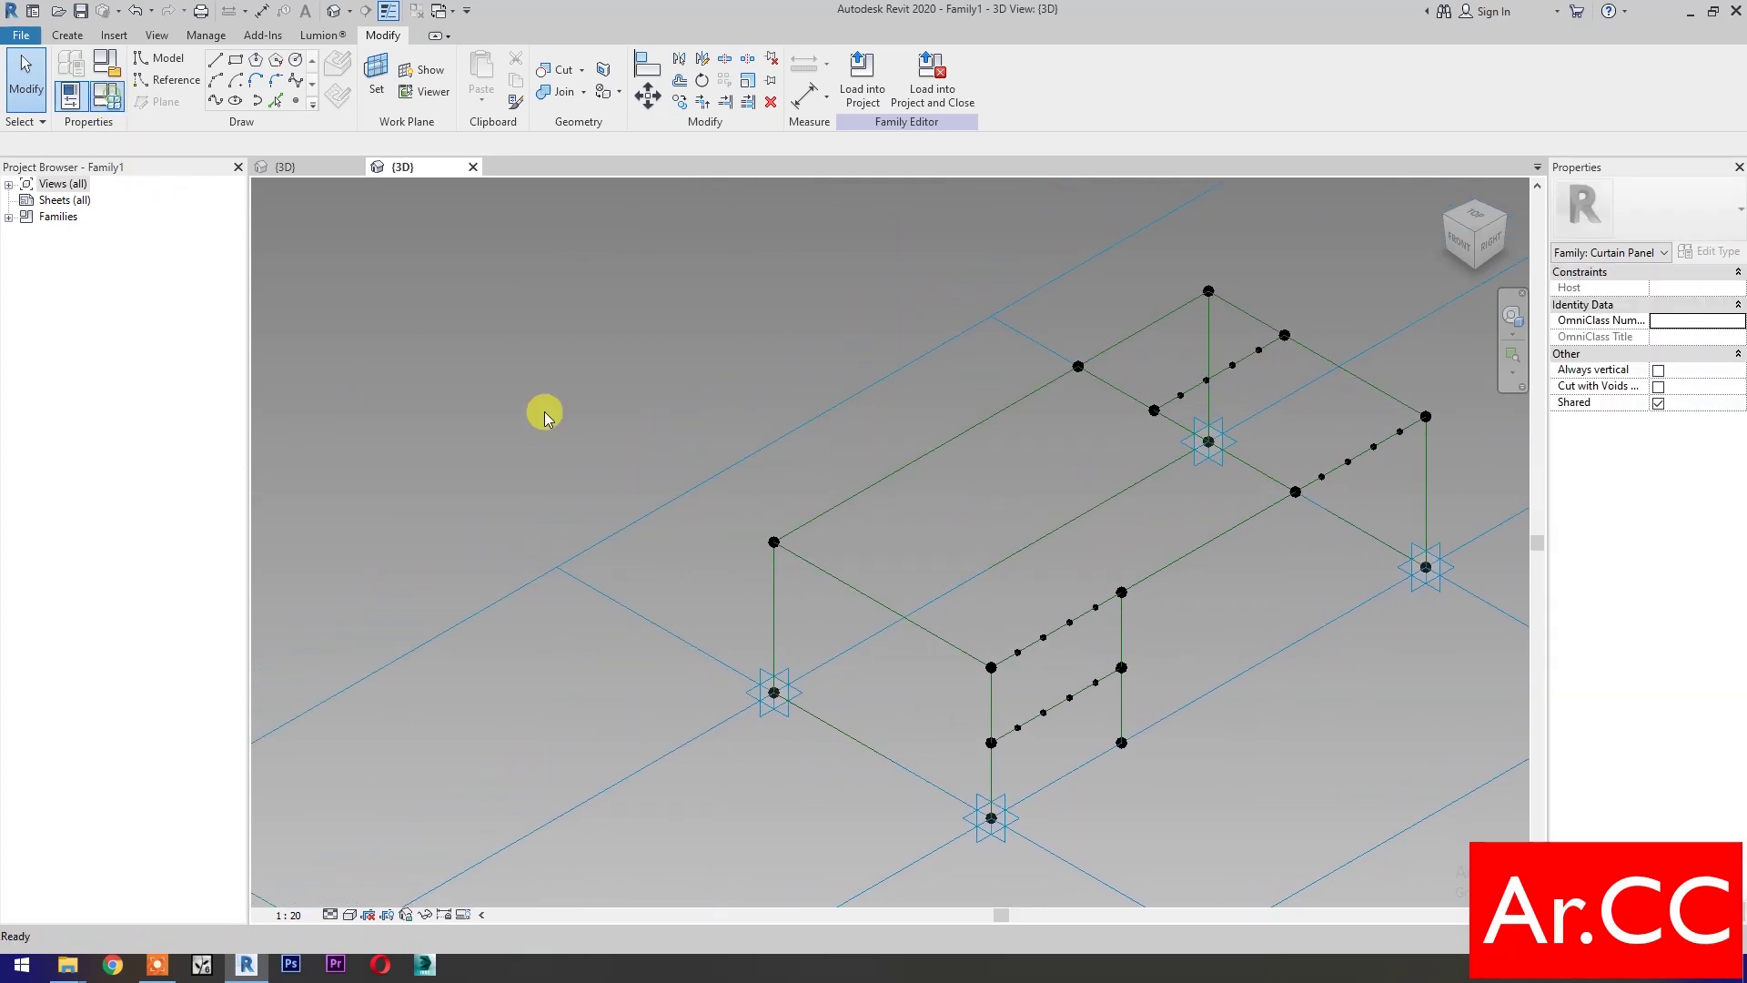
{"action": "left_click_drag", "start_coordinate": [634, 235], "coordinate": [499, 236]}
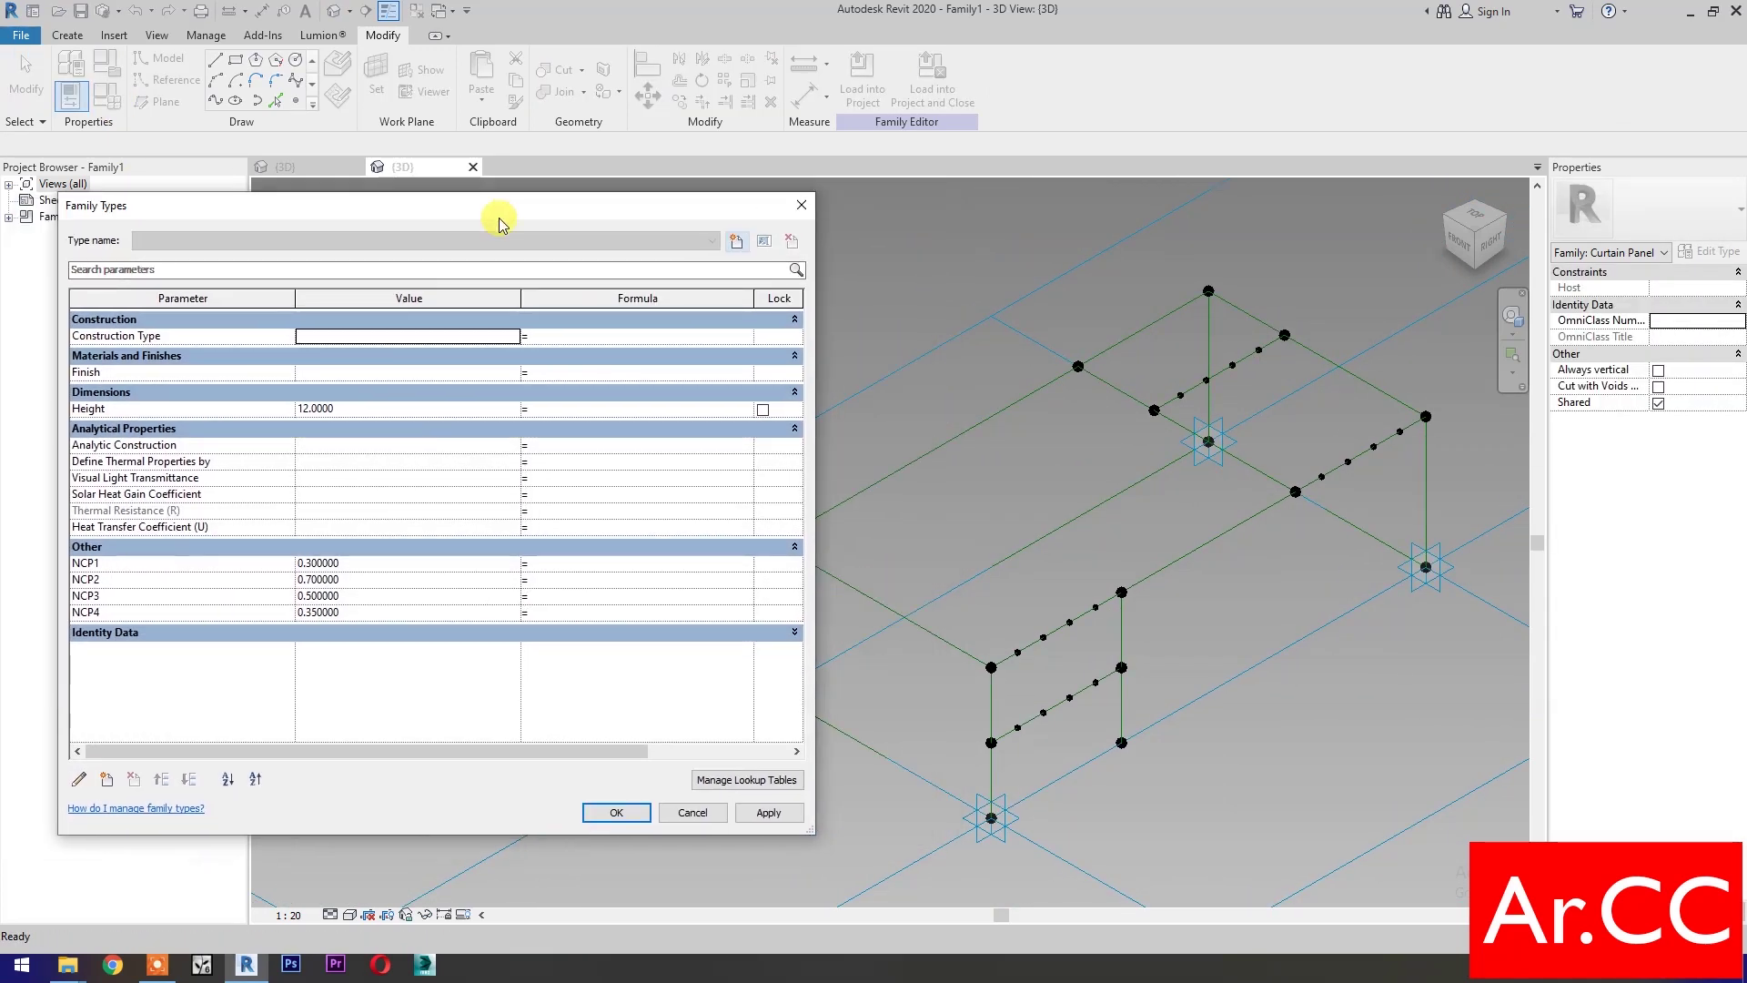
Preview trial values in Family Types: NCP1 0.4, a changed NCP2, and NCP3 0.3
{"action": "left_click", "coordinate": [374, 575]}
{"action": "type", "text": ".4"}
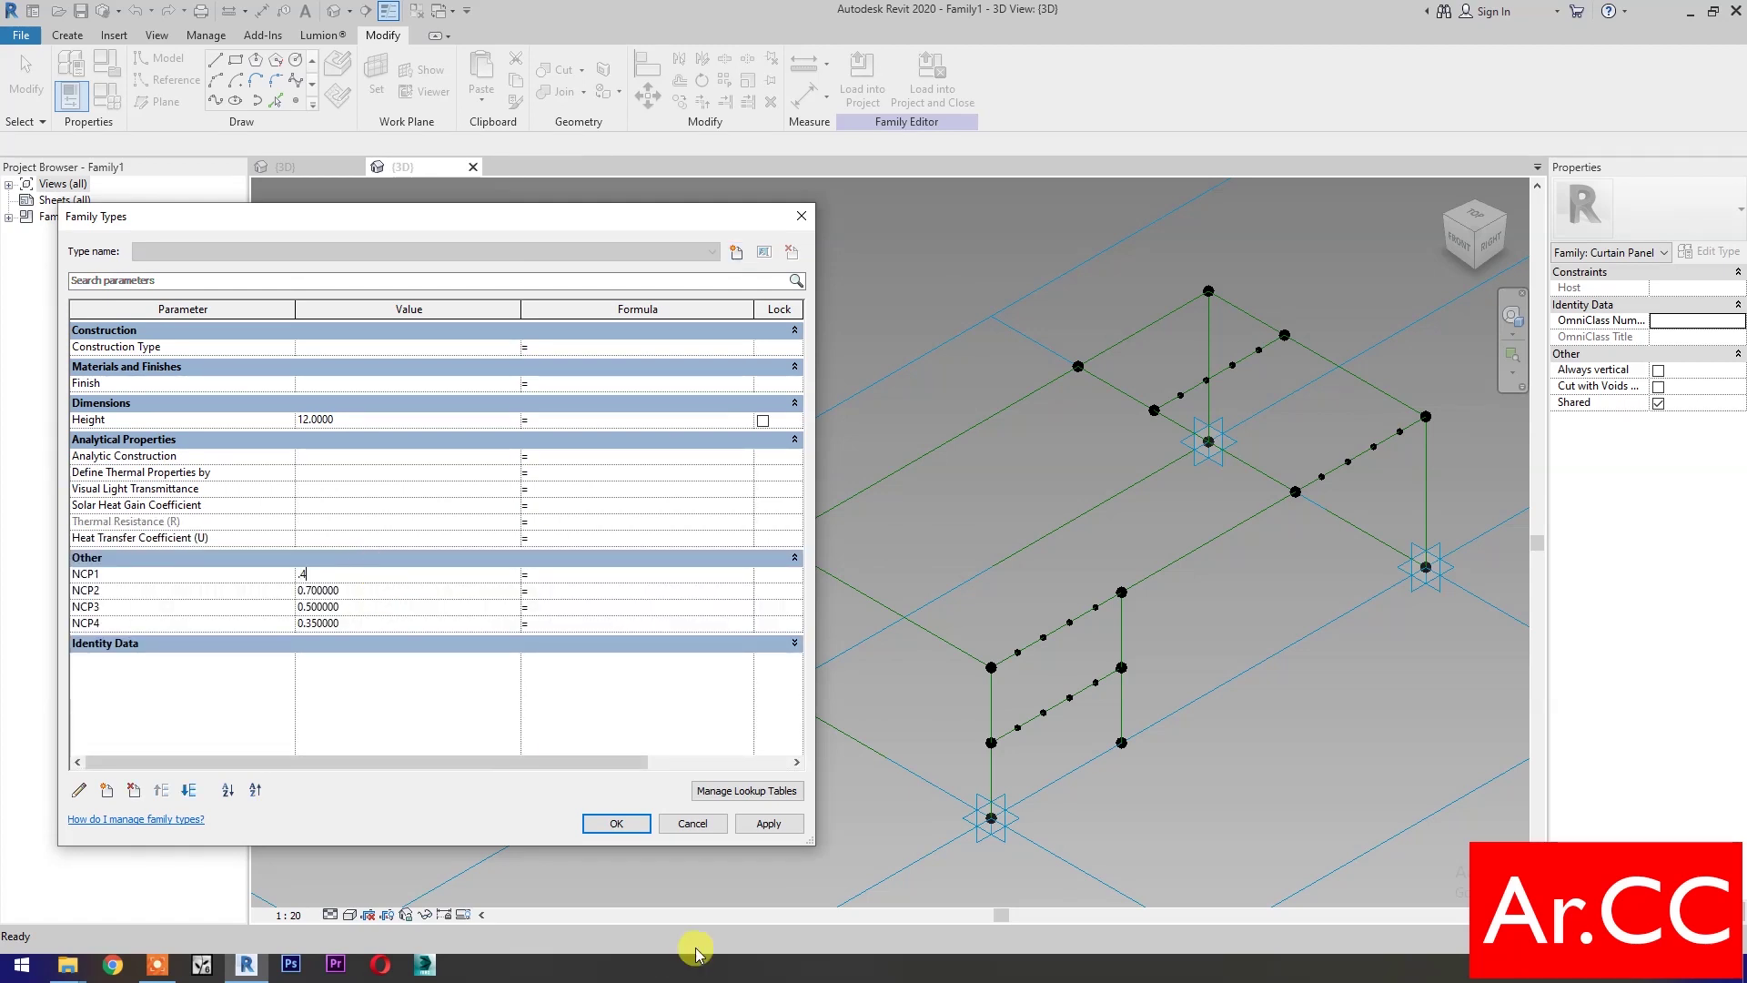
{"action": "left_click", "coordinate": [764, 825]}
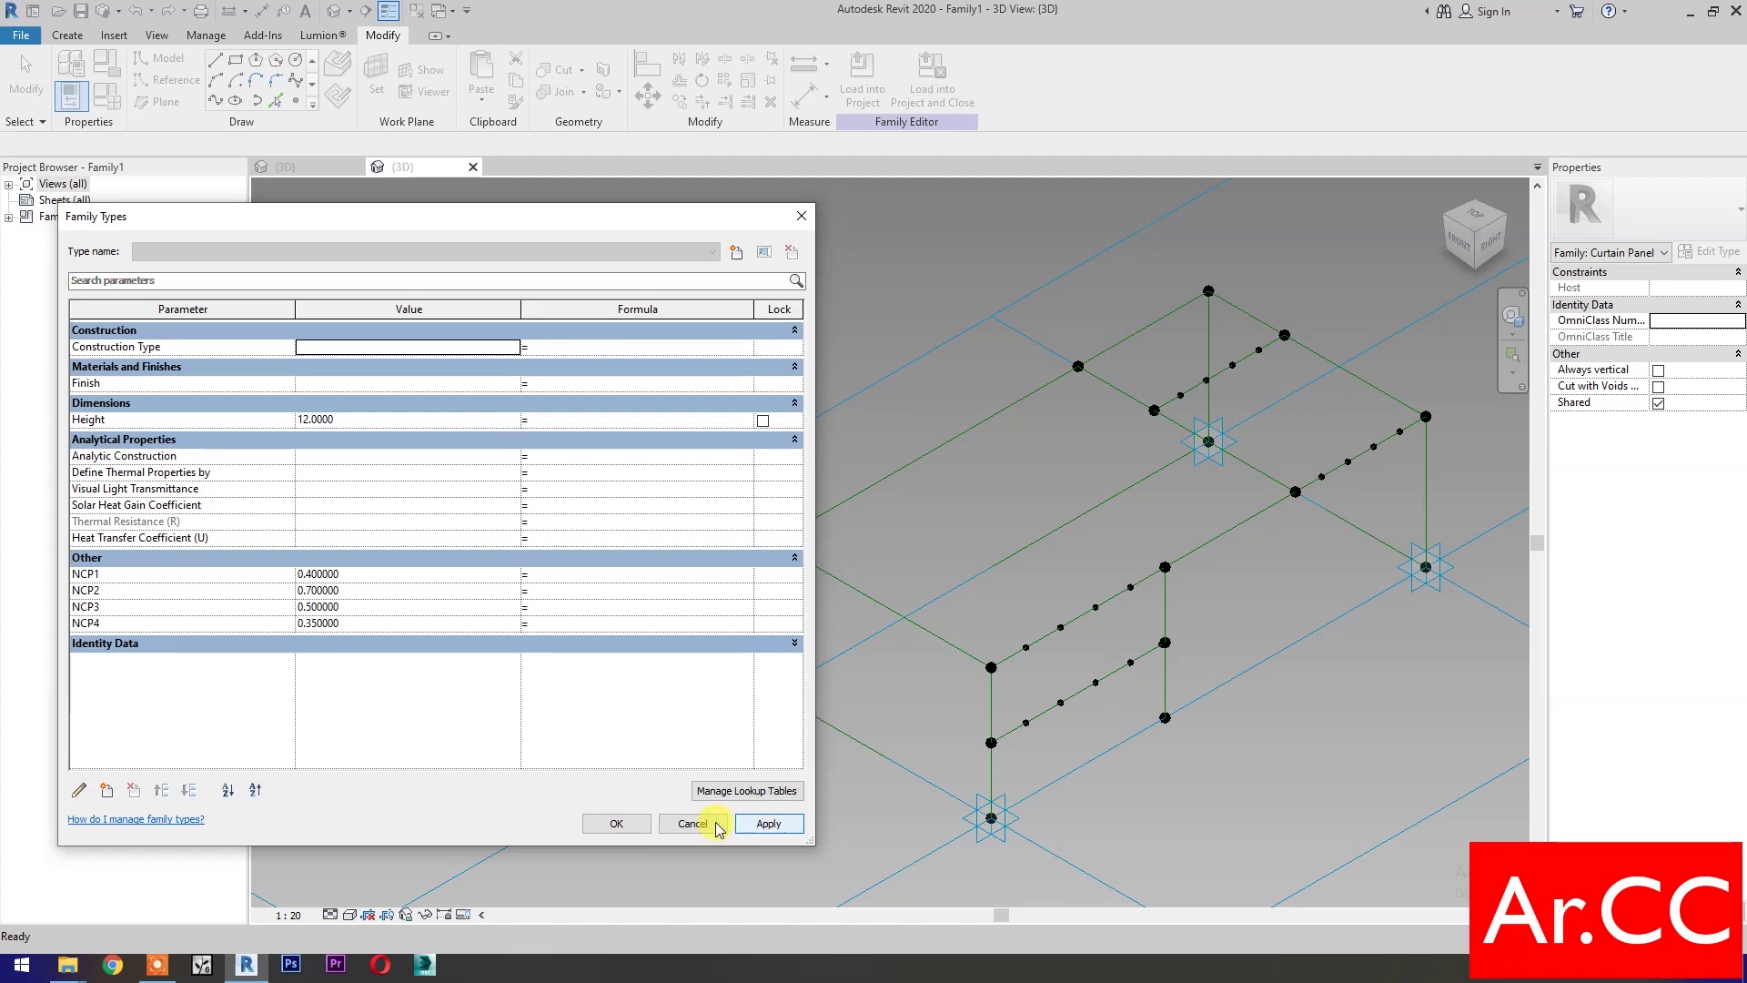
{"action": "left_click", "coordinate": [383, 591]}
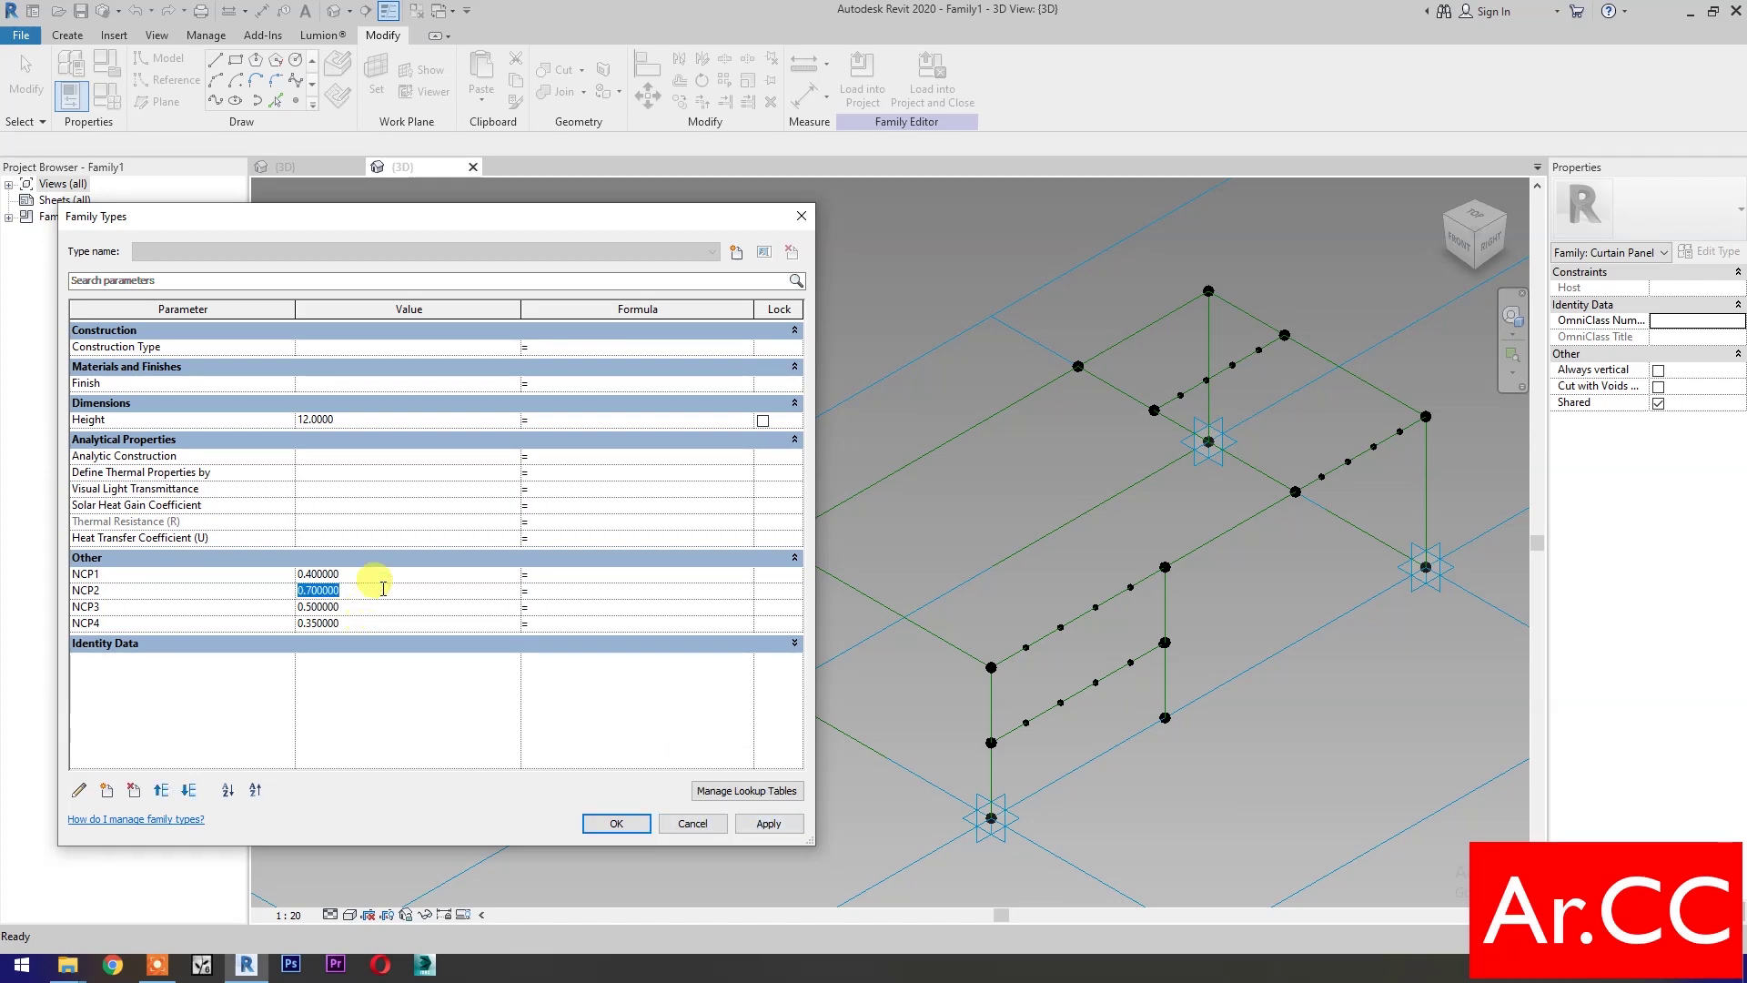
{"action": "left_click", "coordinate": [763, 829]}
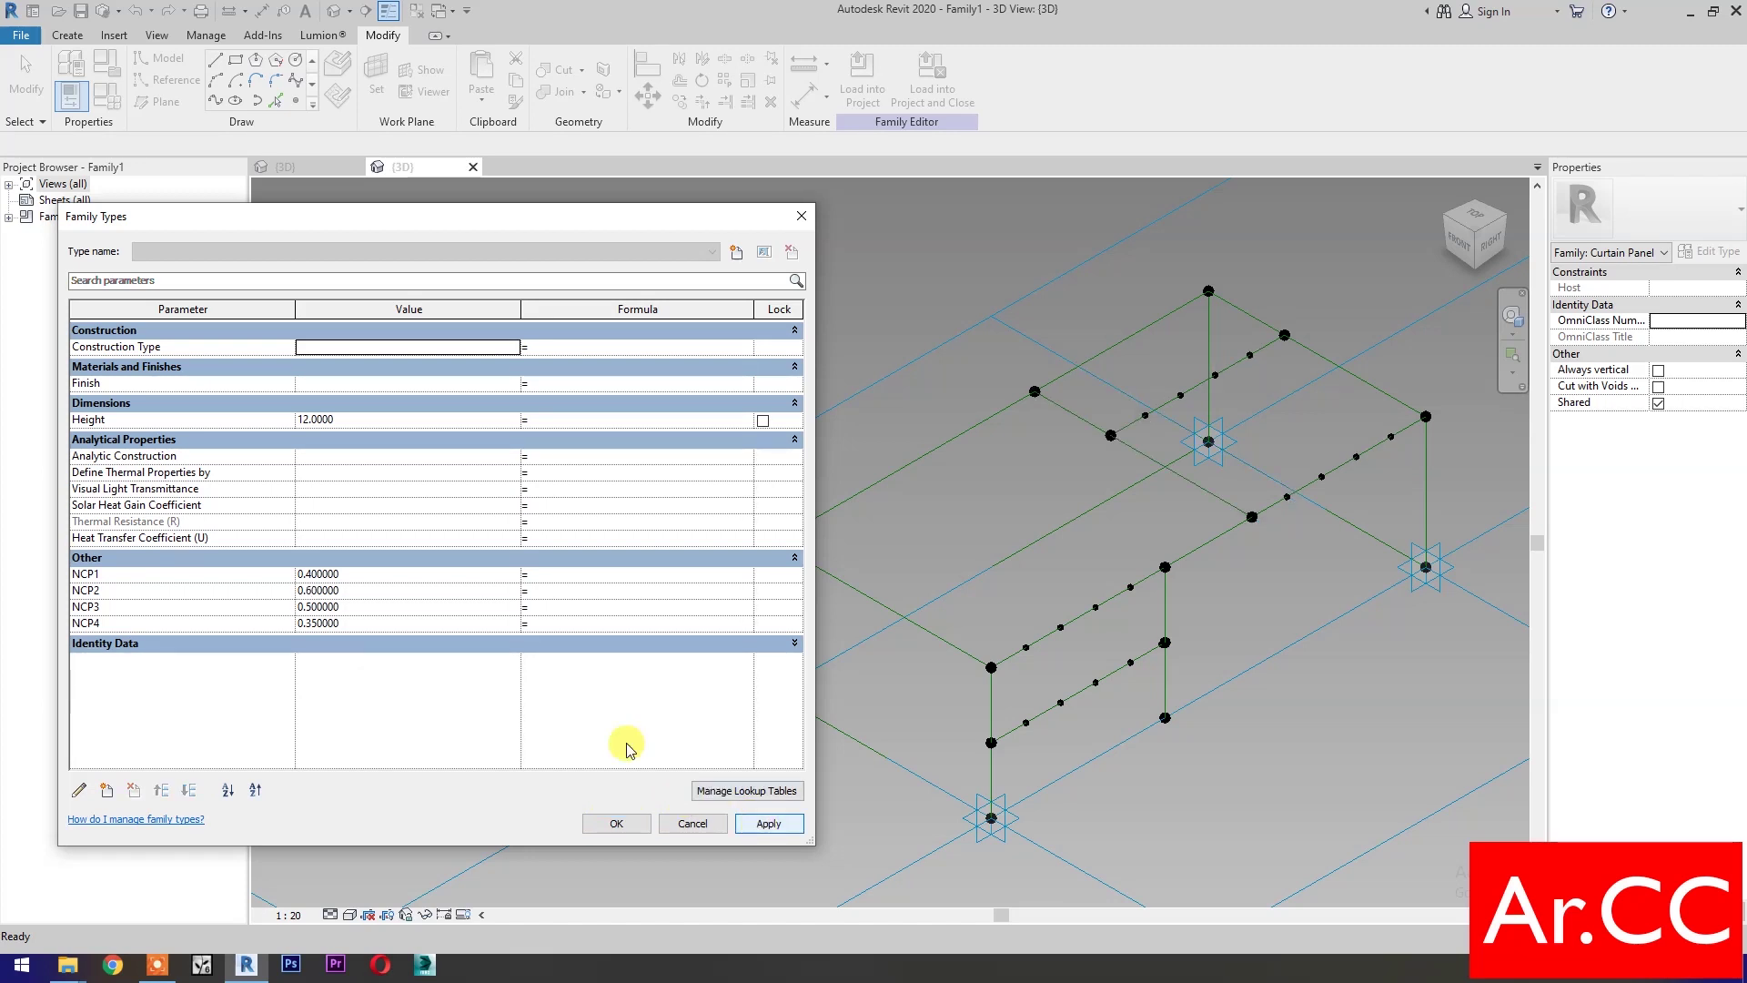
{"action": "left_click", "coordinate": [384, 609]}
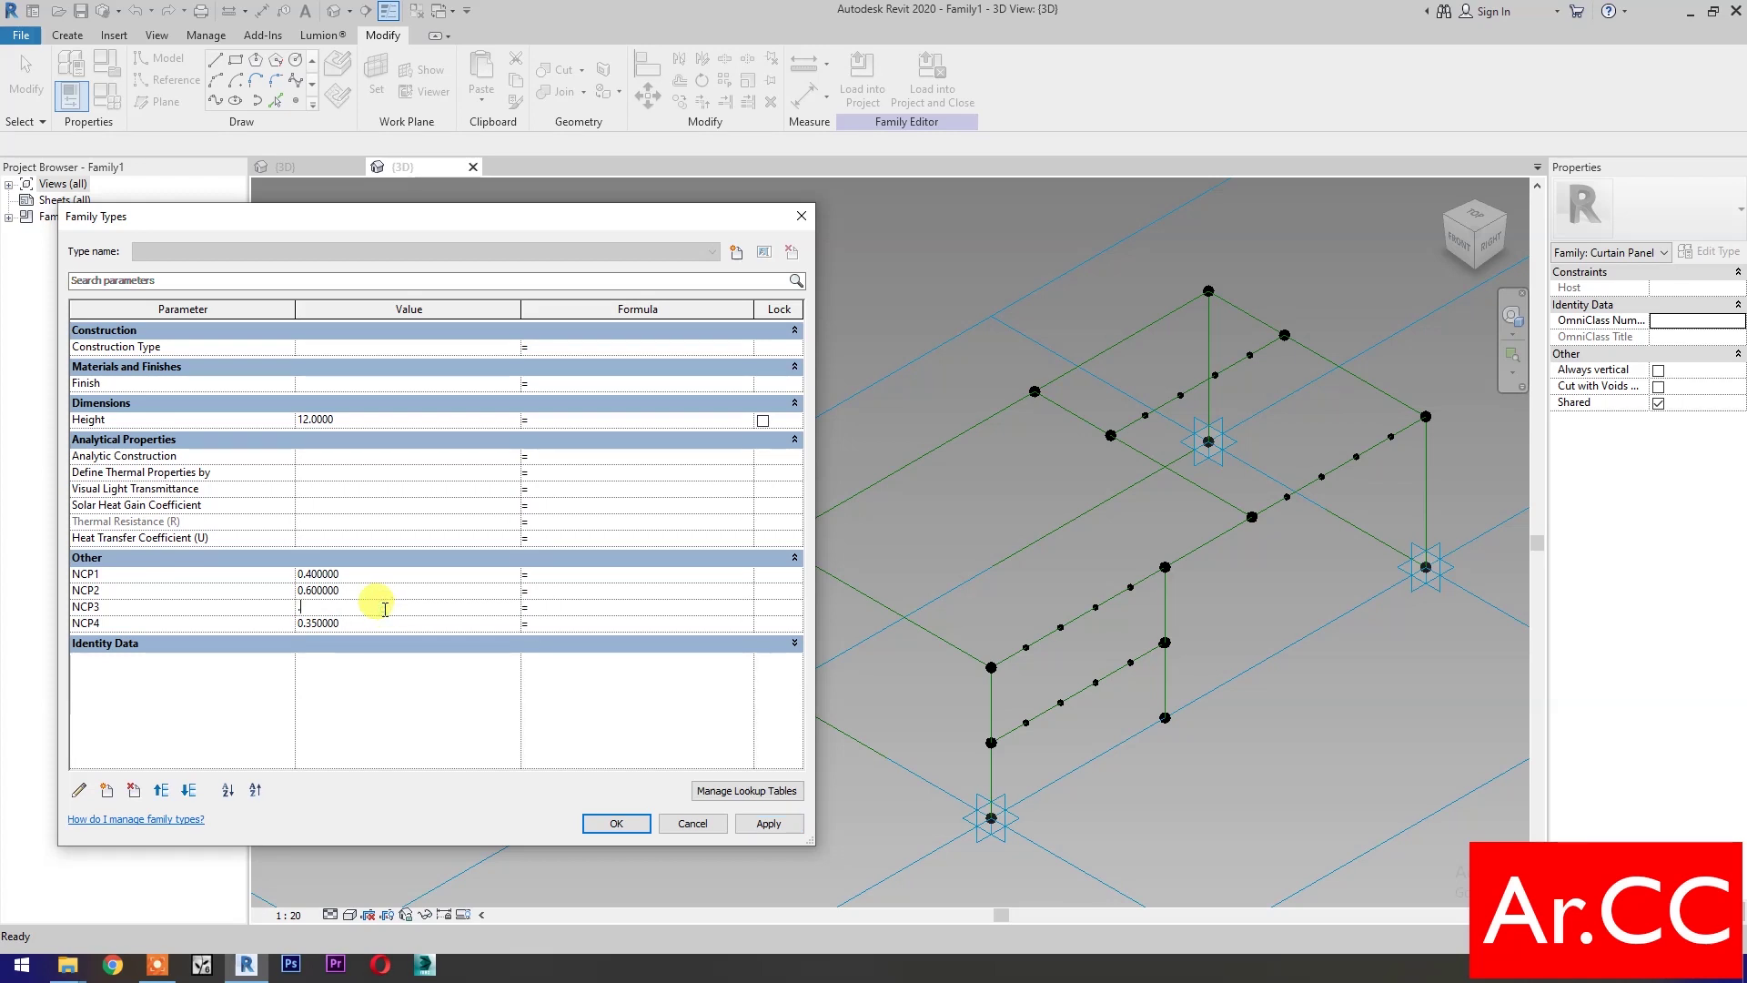
{"action": "type", "text": "3"}
{"action": "left_click", "coordinate": [754, 825]}
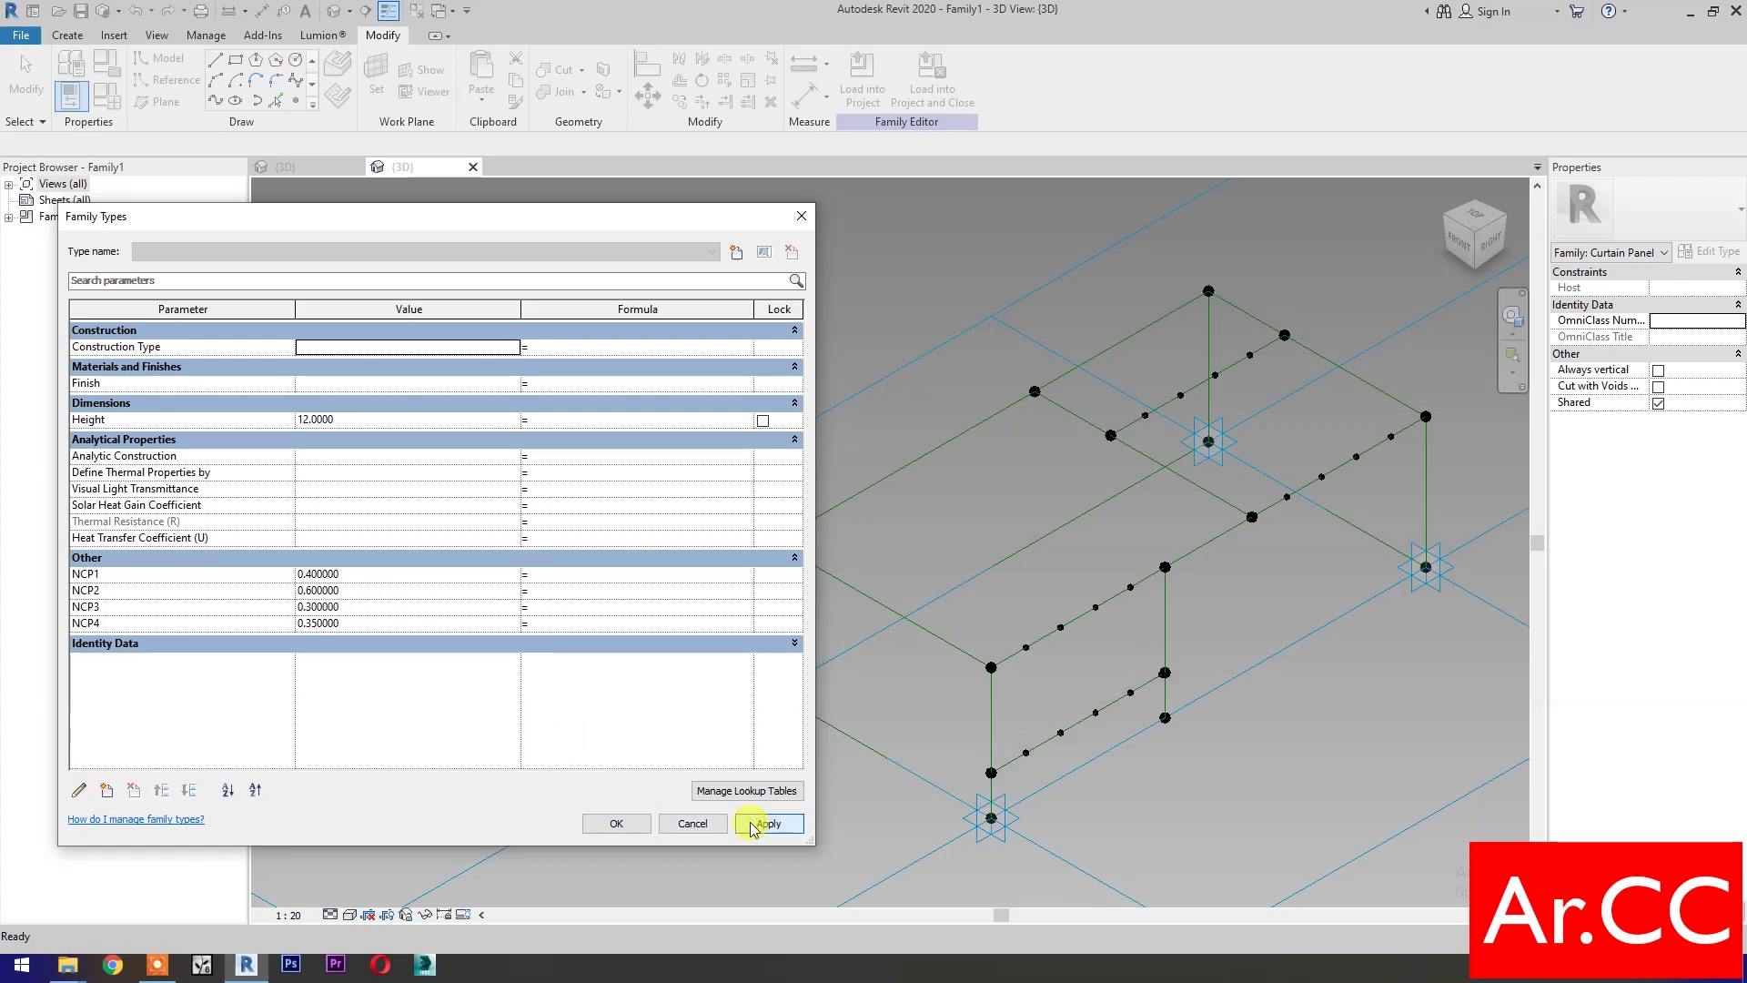
Finalize NCP1 at 0.3 and NCP2 at 0.7, and accept the Family Types changes
{"action": "left_click", "coordinate": [364, 574]}
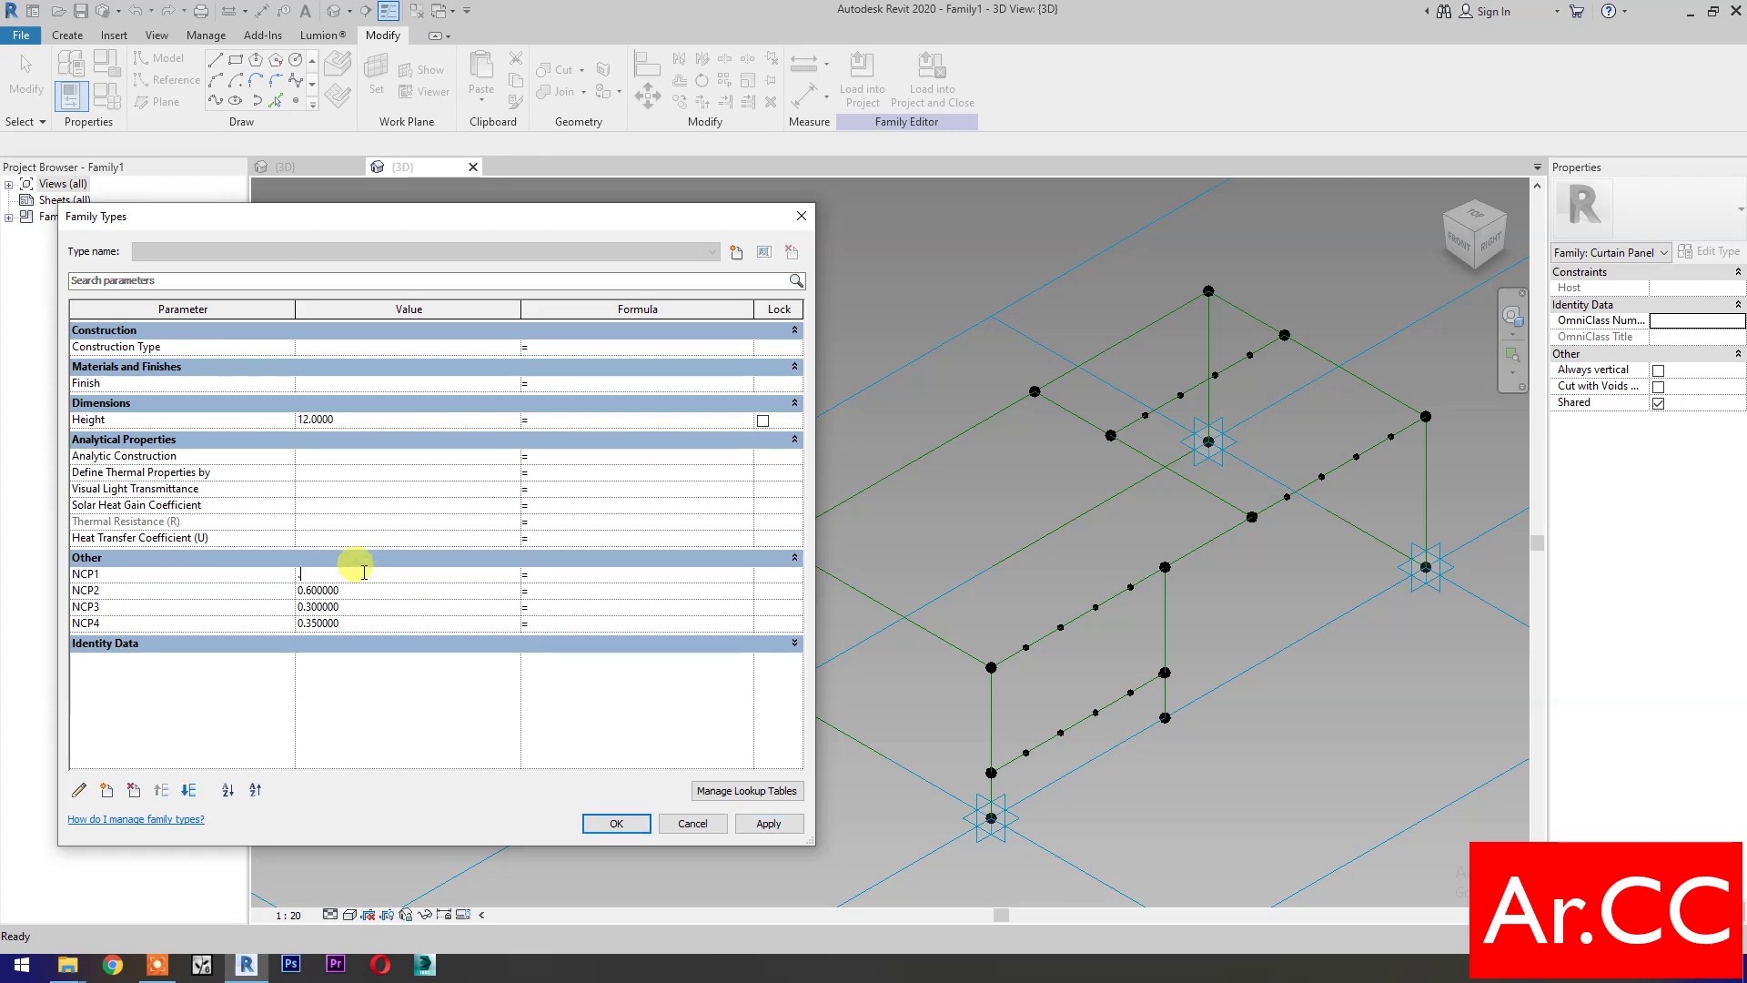
{"action": "type", "text": ".3"}
{"action": "left_click", "coordinate": [365, 591]}
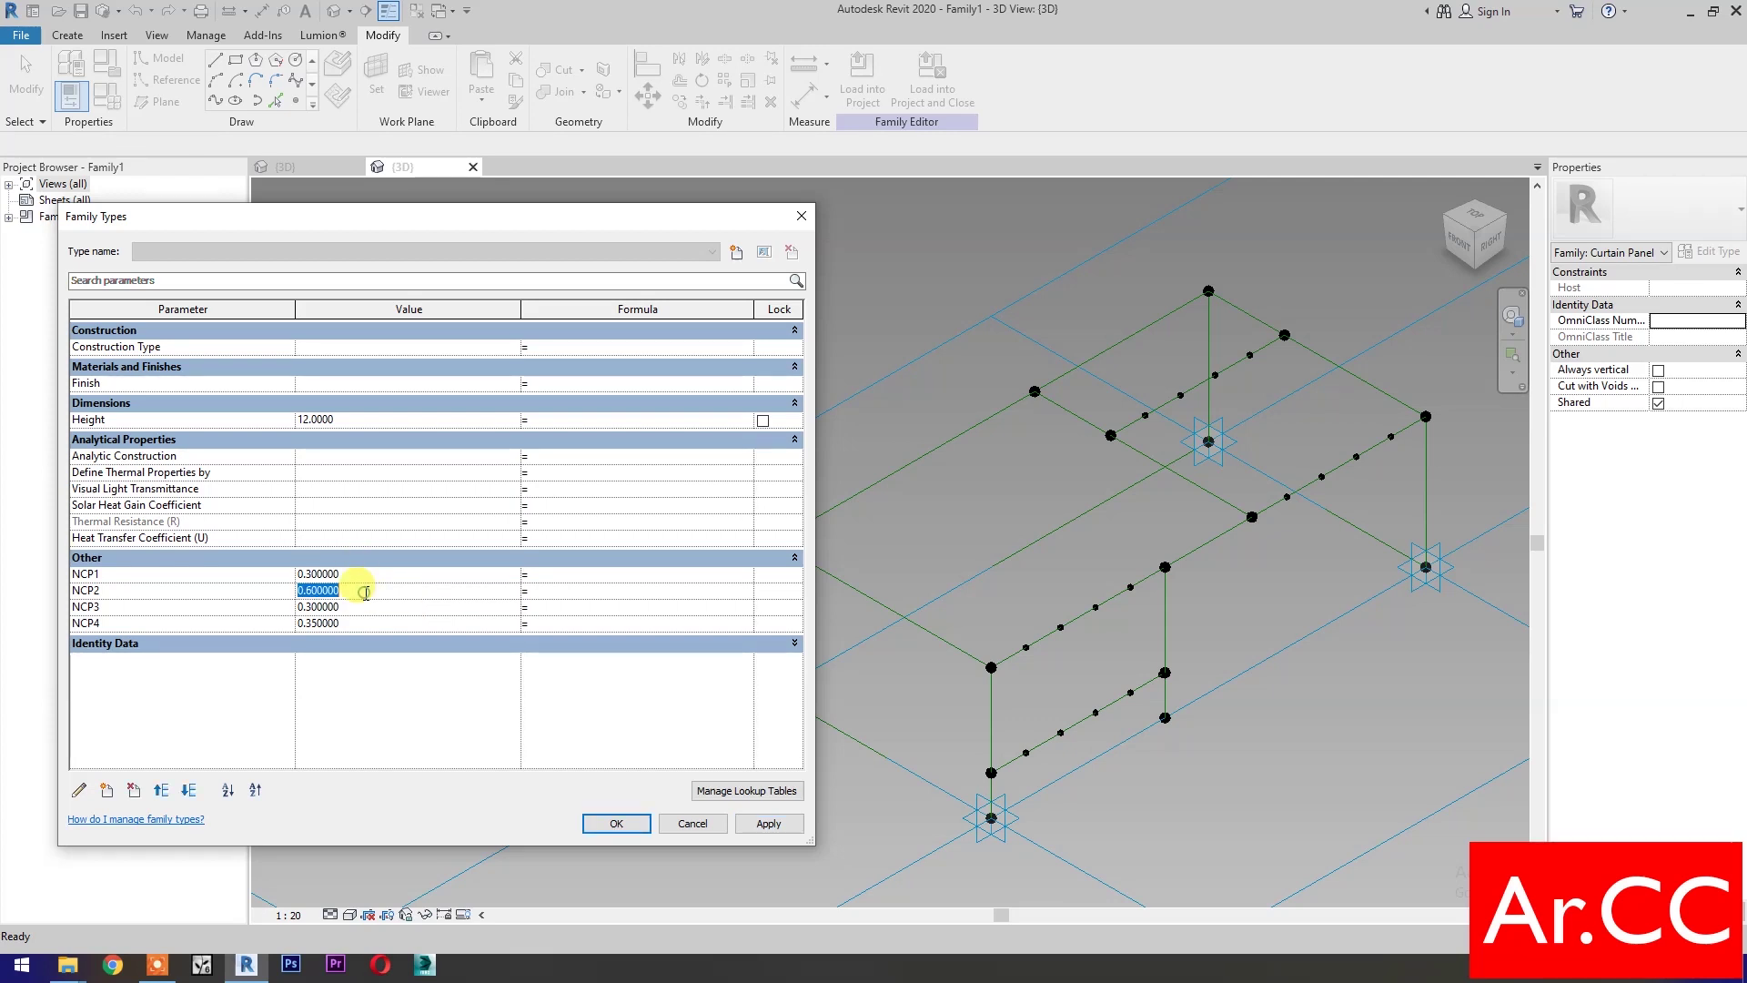
{"action": "type", "text": "7"}
{"action": "left_click", "coordinate": [769, 825]}
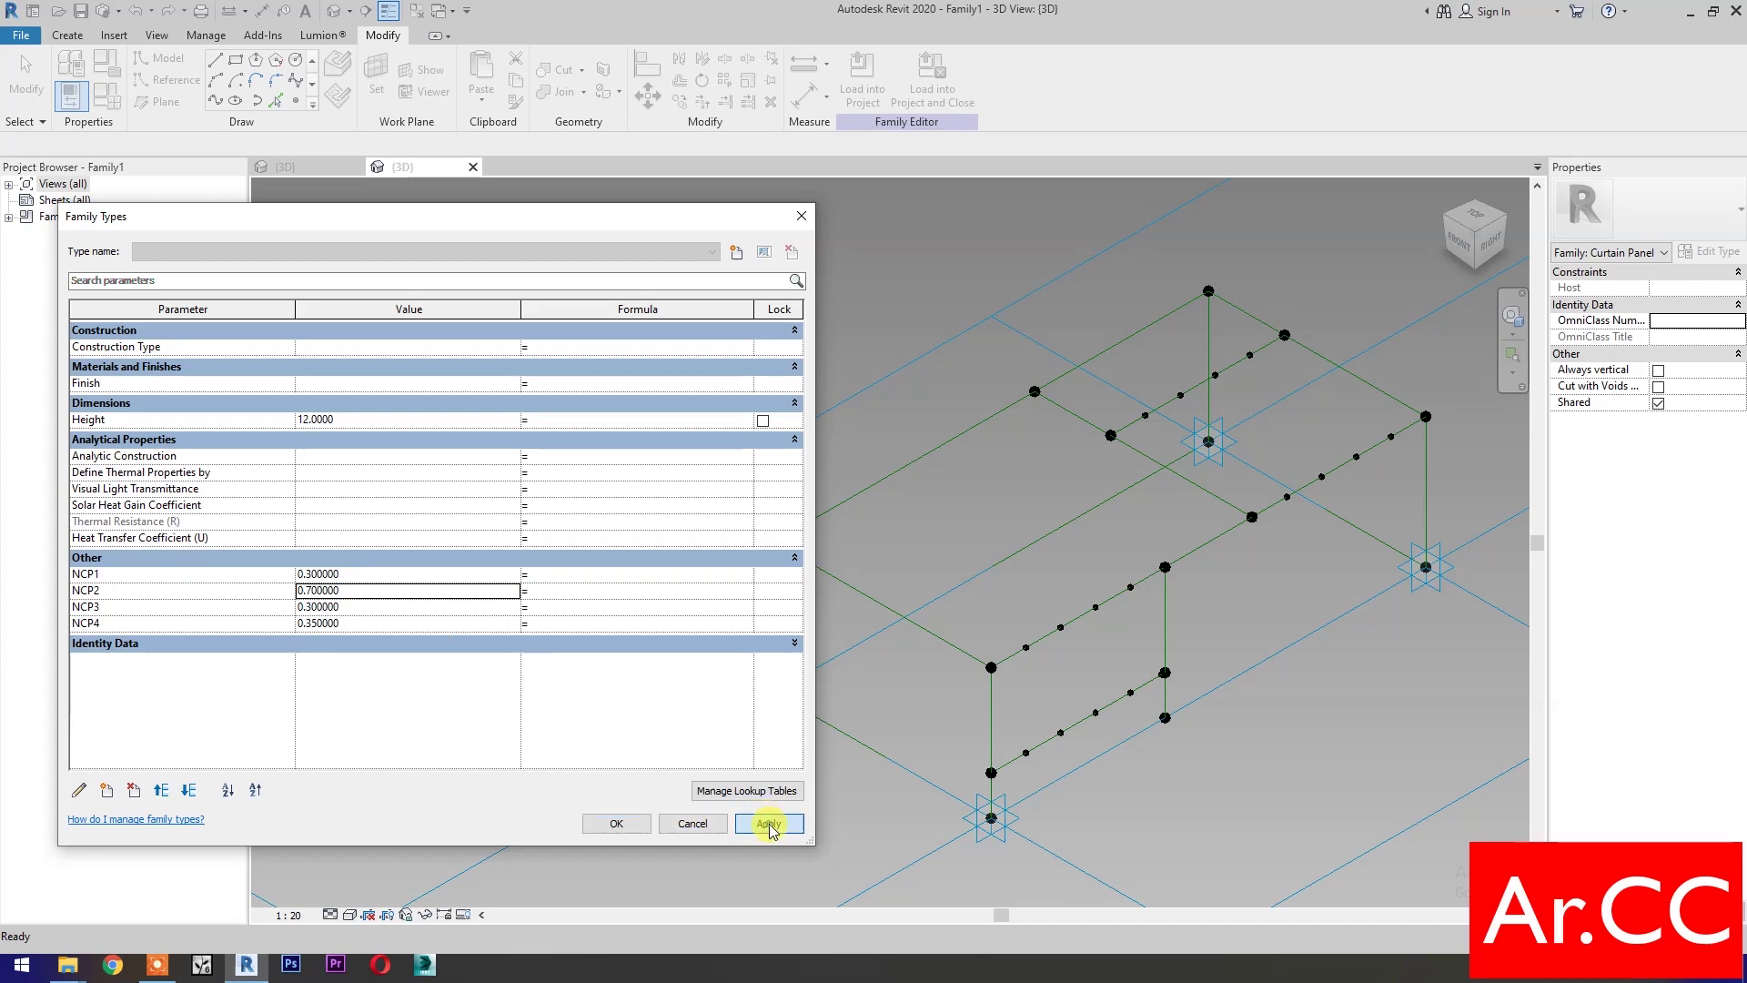
{"action": "left_click", "coordinate": [617, 824]}
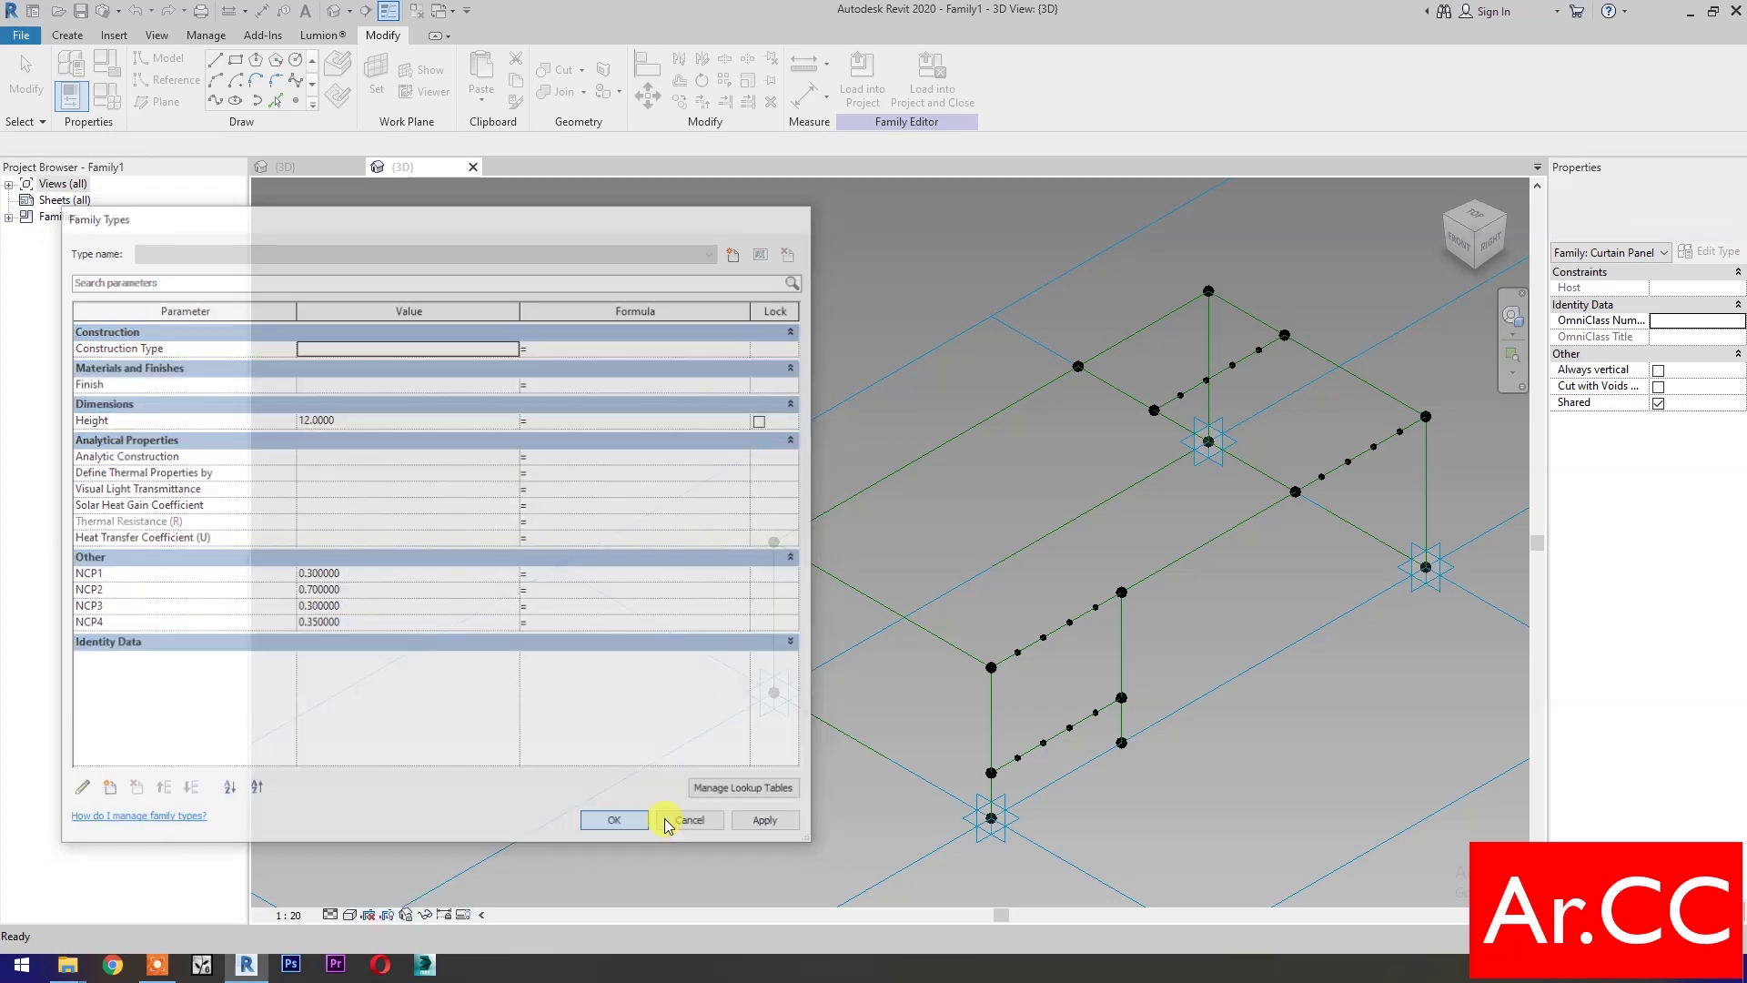
{"action": "middle_click_drag", "start_coordinate": [783, 819], "coordinate": [577, 823]}
Run a spline reference line through the upper-front and back-edge reference points
{"action": "left_click", "coordinate": [786, 672]}
{"action": "left_click_drag", "start_coordinate": [746, 687], "coordinate": [925, 604]}
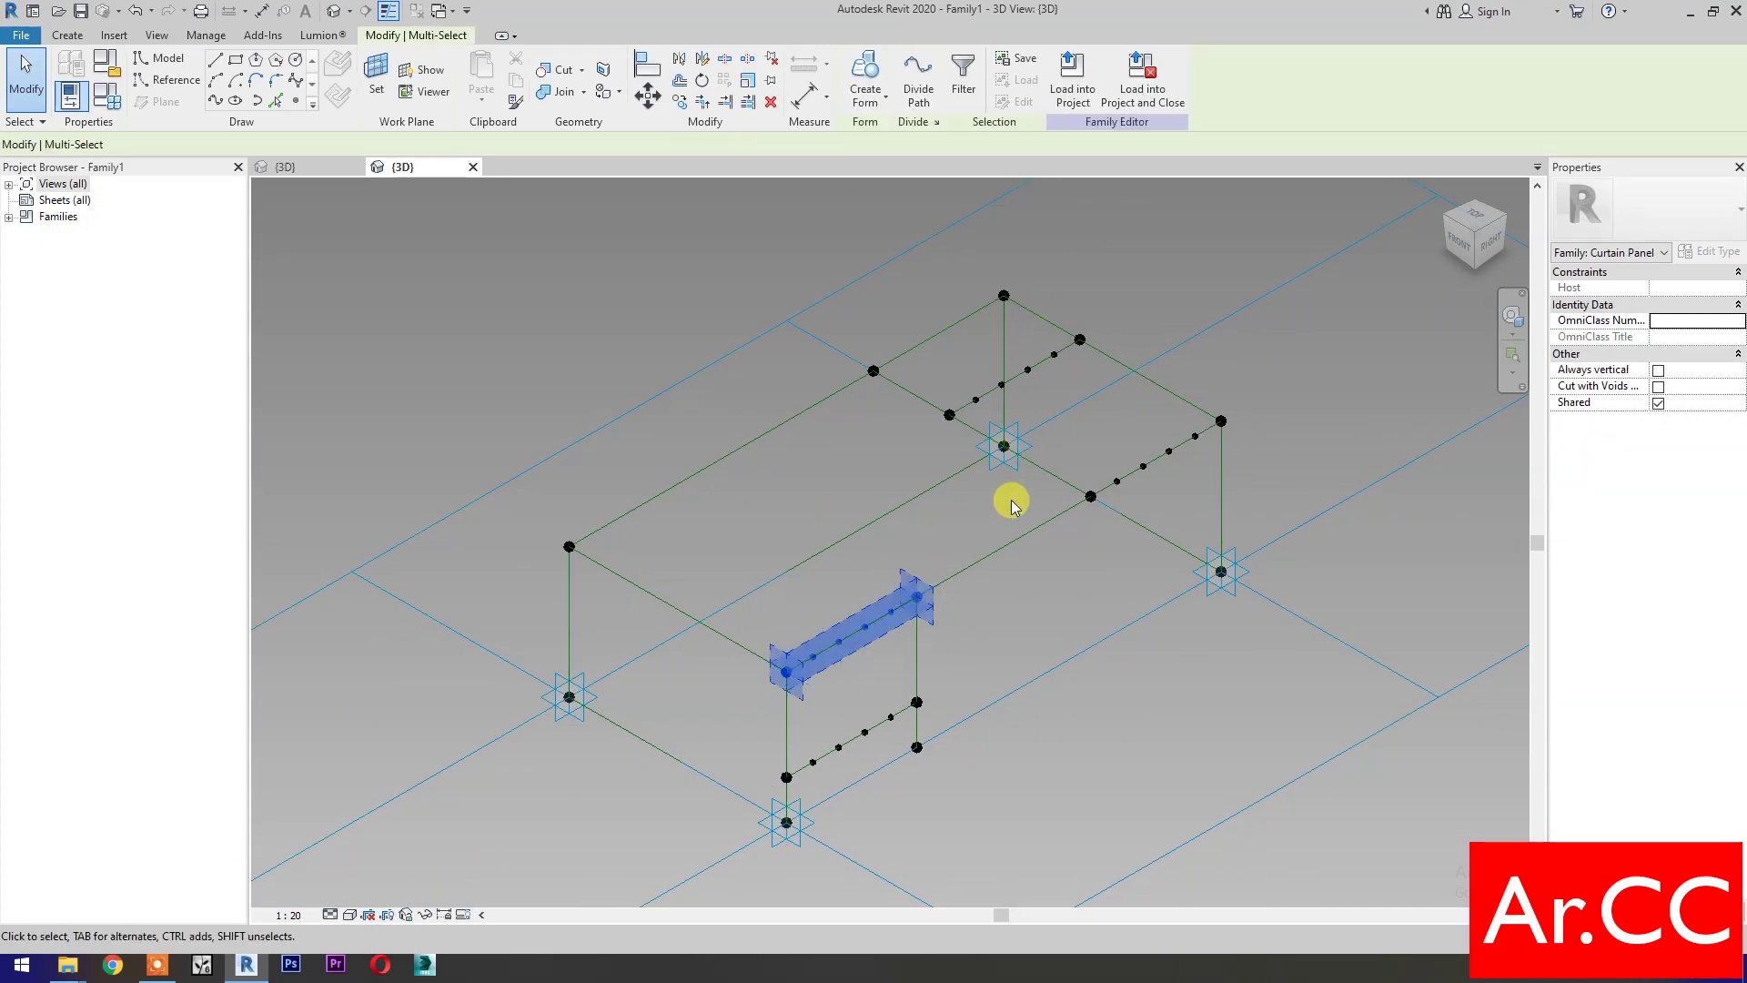
{"action": "left_click_drag", "start_coordinate": [915, 429], "coordinate": [1114, 319], "text": "ctrl"}
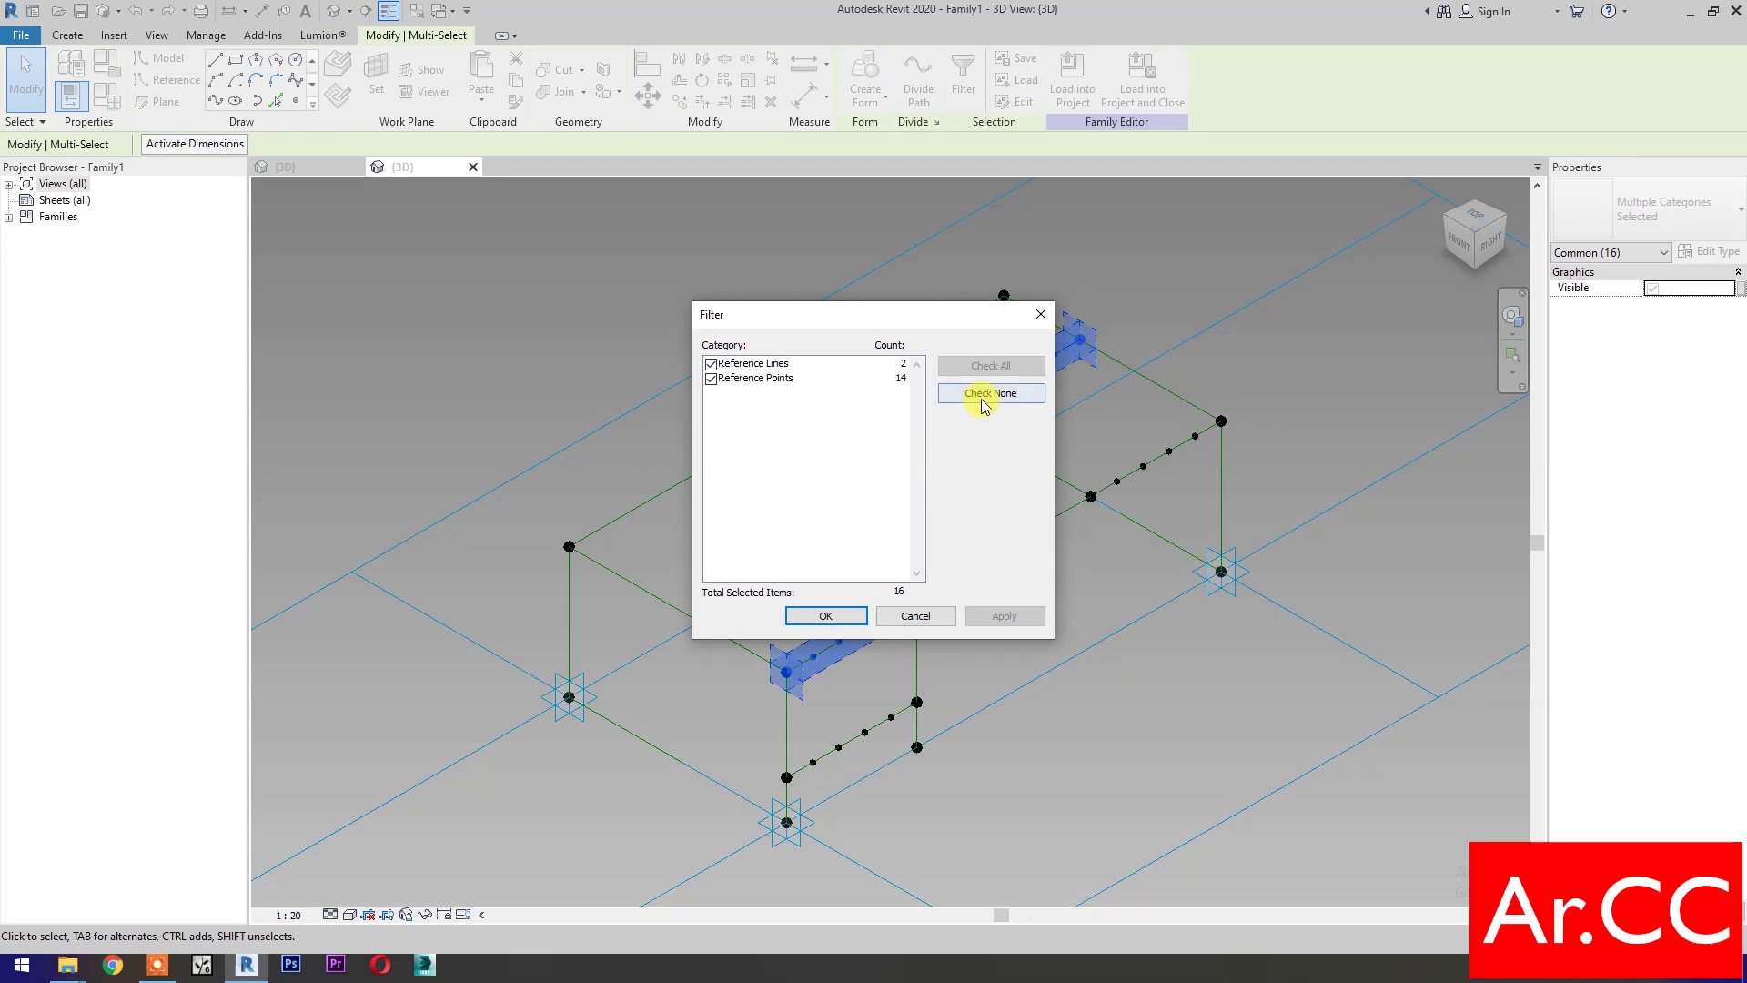
{"action": "left_click", "coordinate": [984, 404]}
{"action": "left_click", "coordinate": [710, 379]}
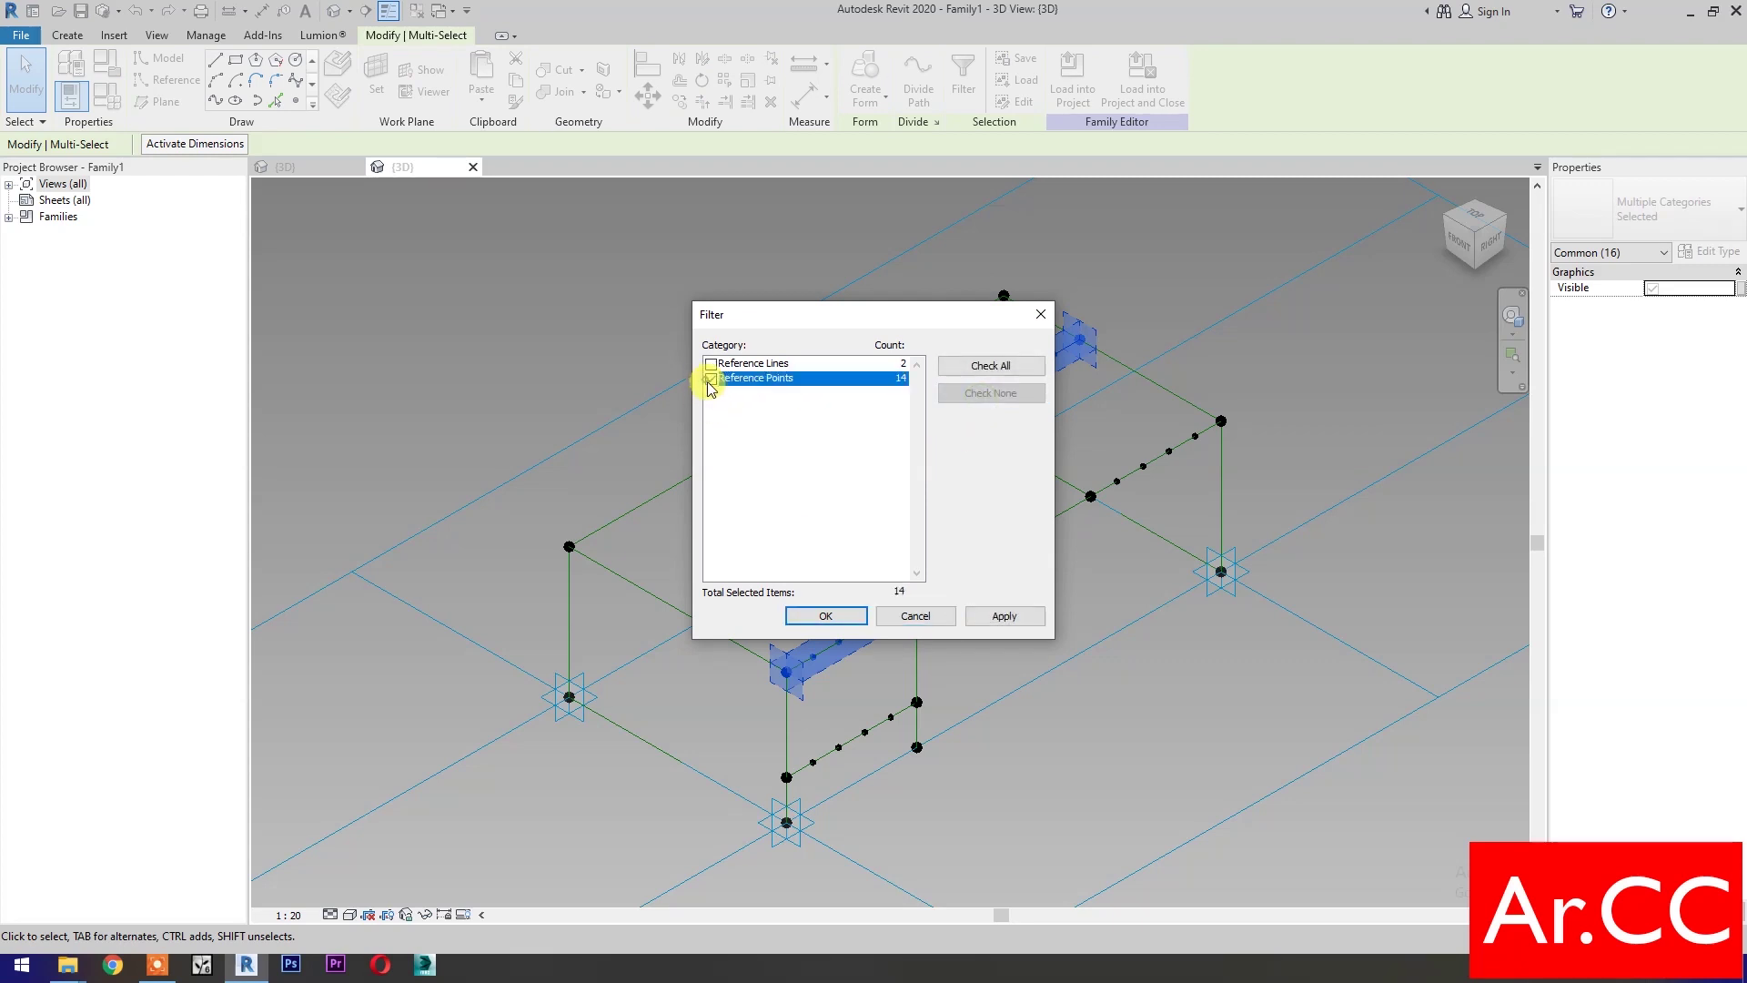
{"action": "left_click", "coordinate": [830, 617]}
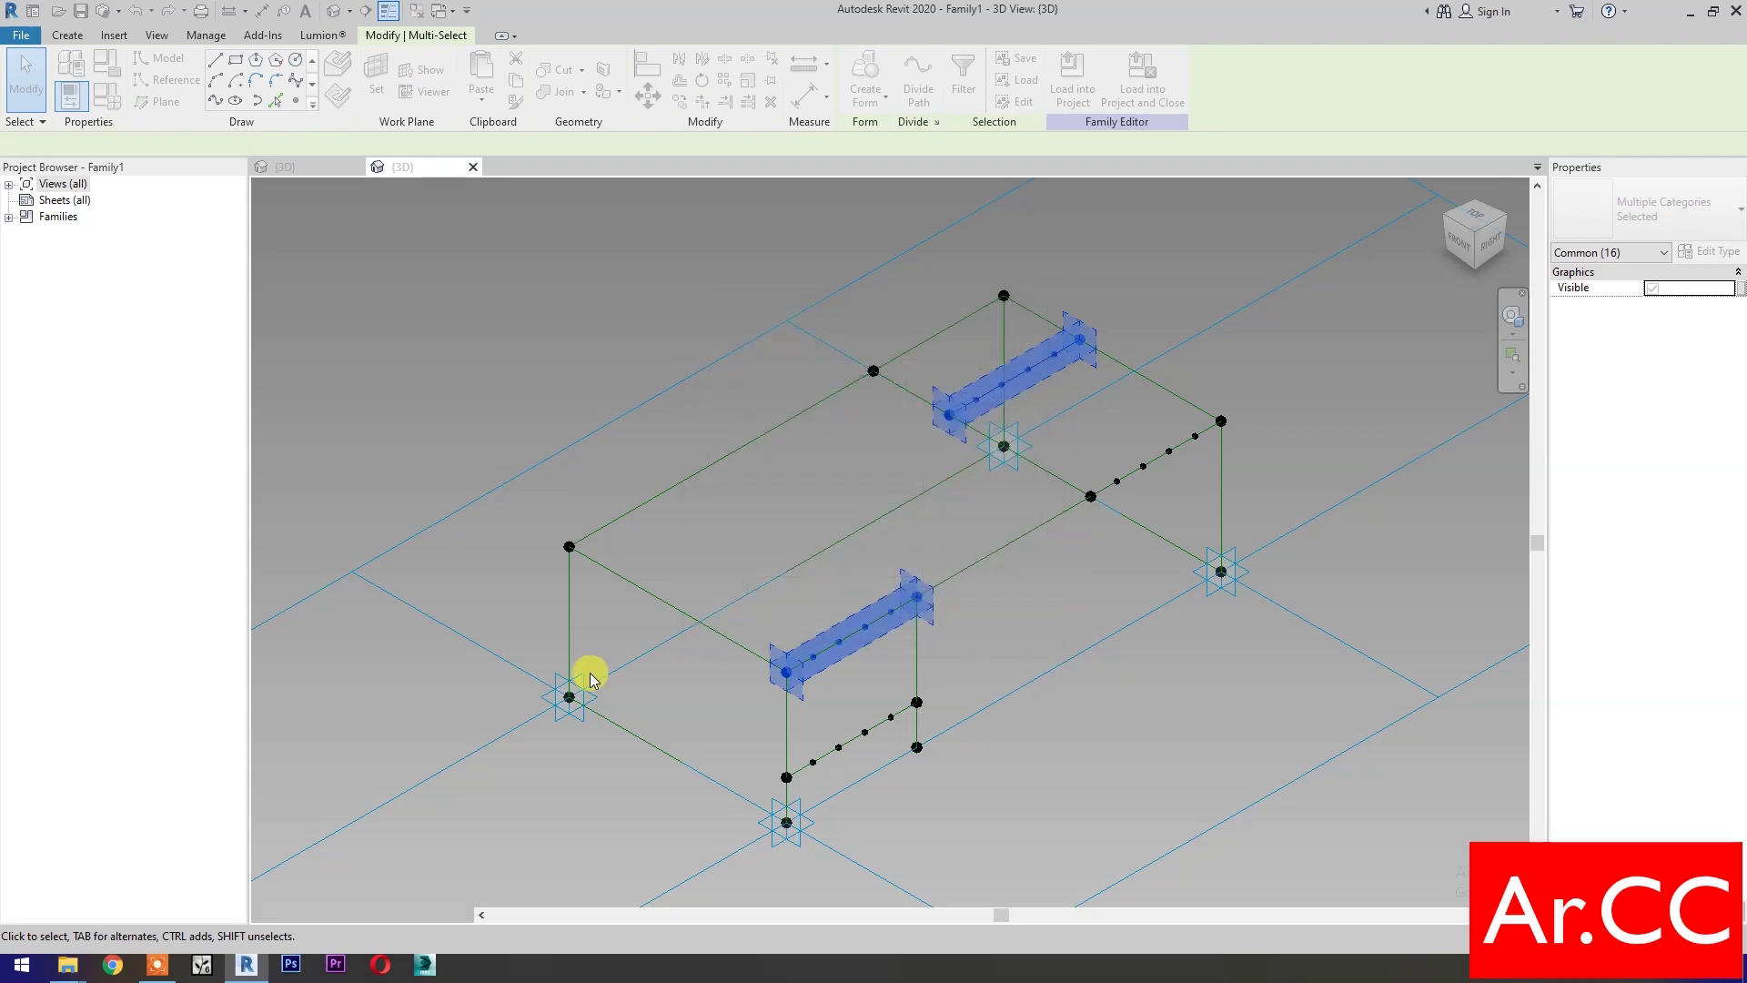
{"action": "left_click", "coordinate": [218, 102]}
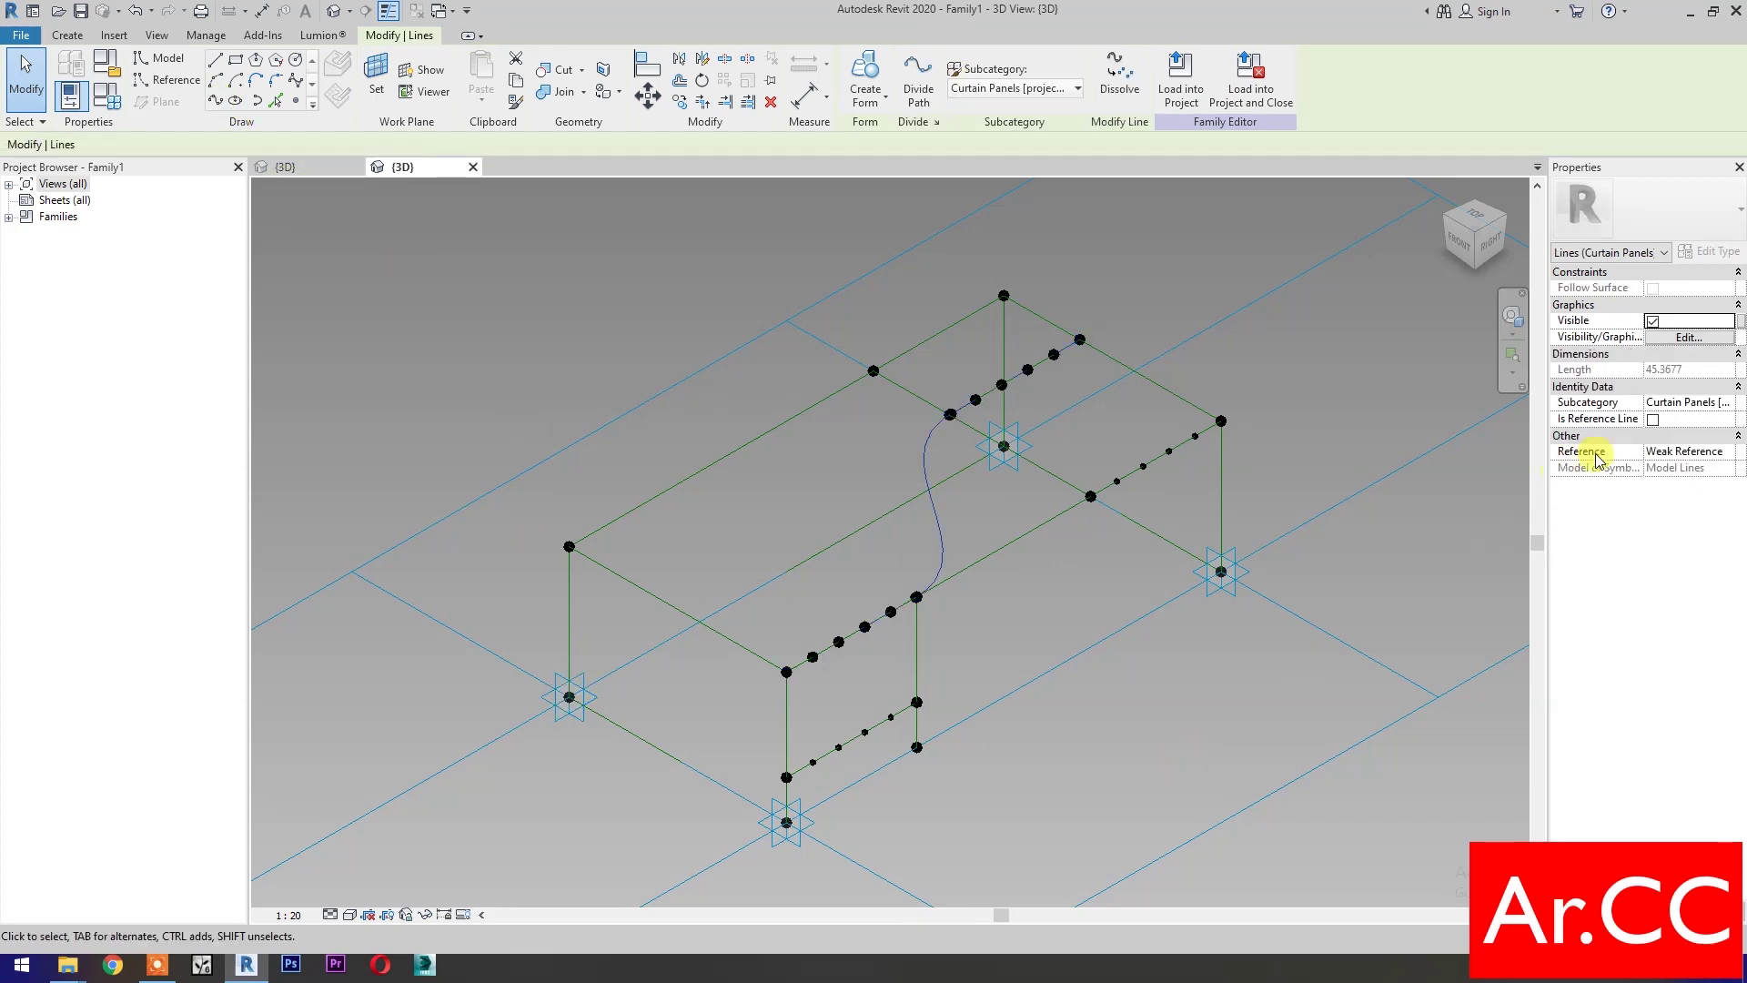
{"action": "left_click", "coordinate": [1653, 419]}
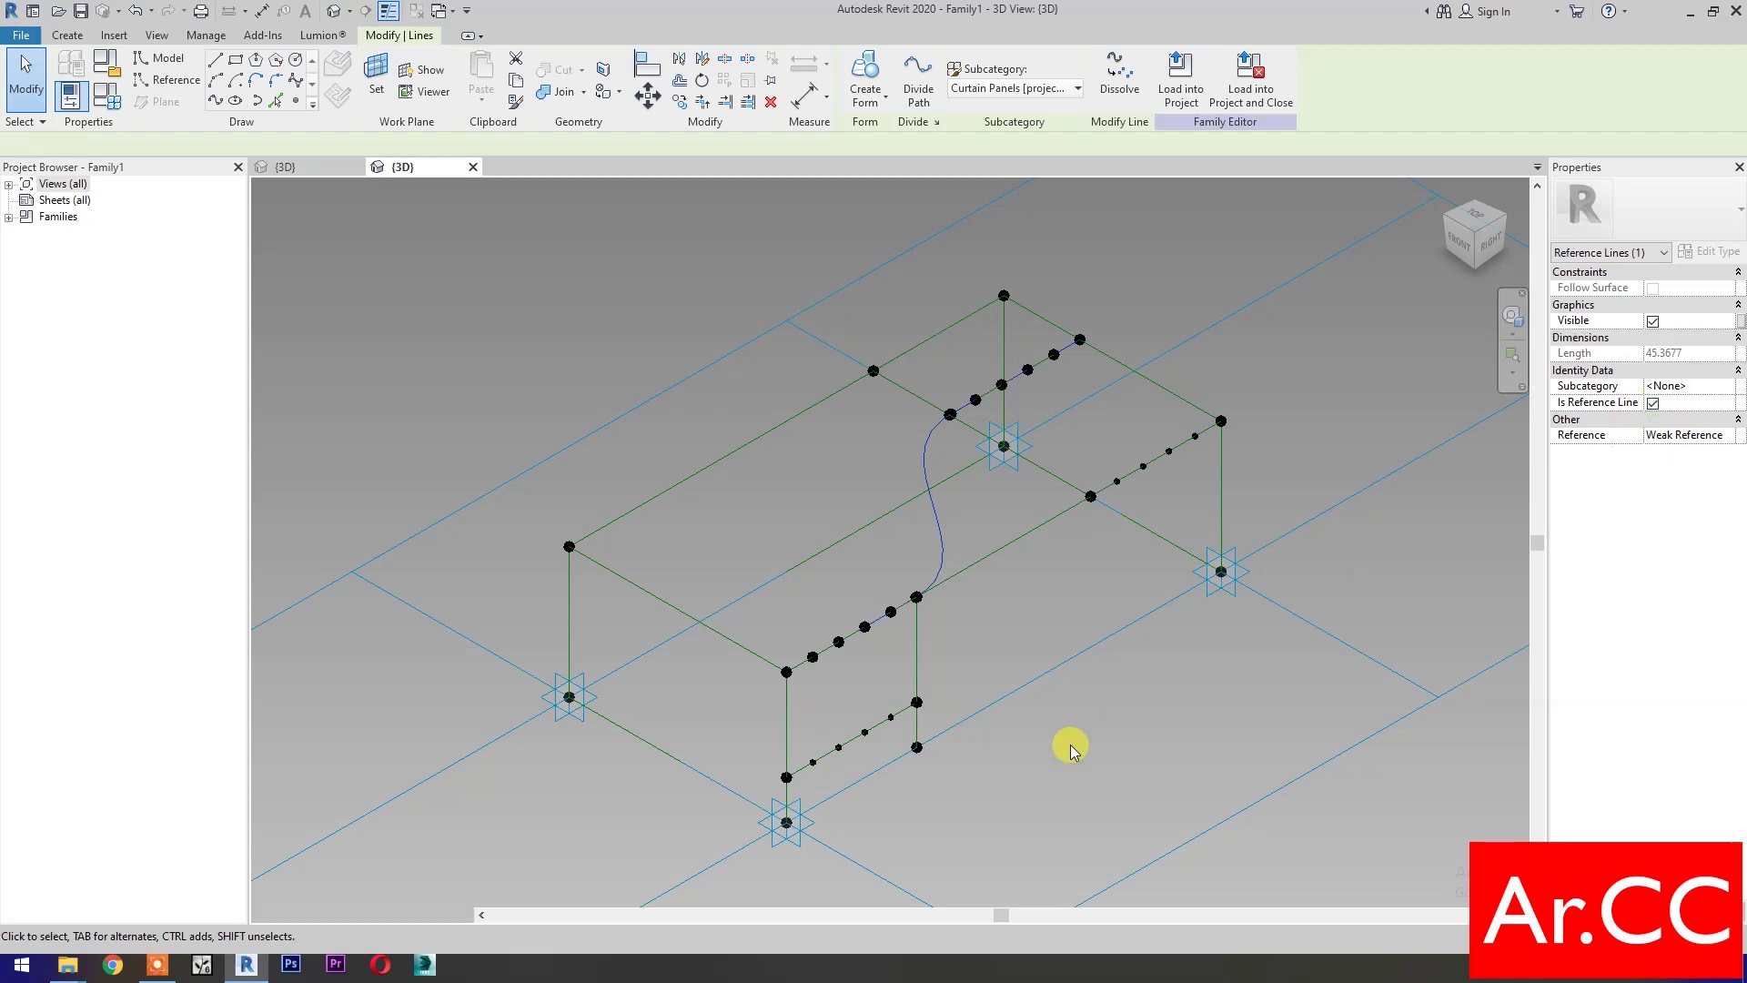
{"action": "left_click", "coordinate": [1071, 746]}
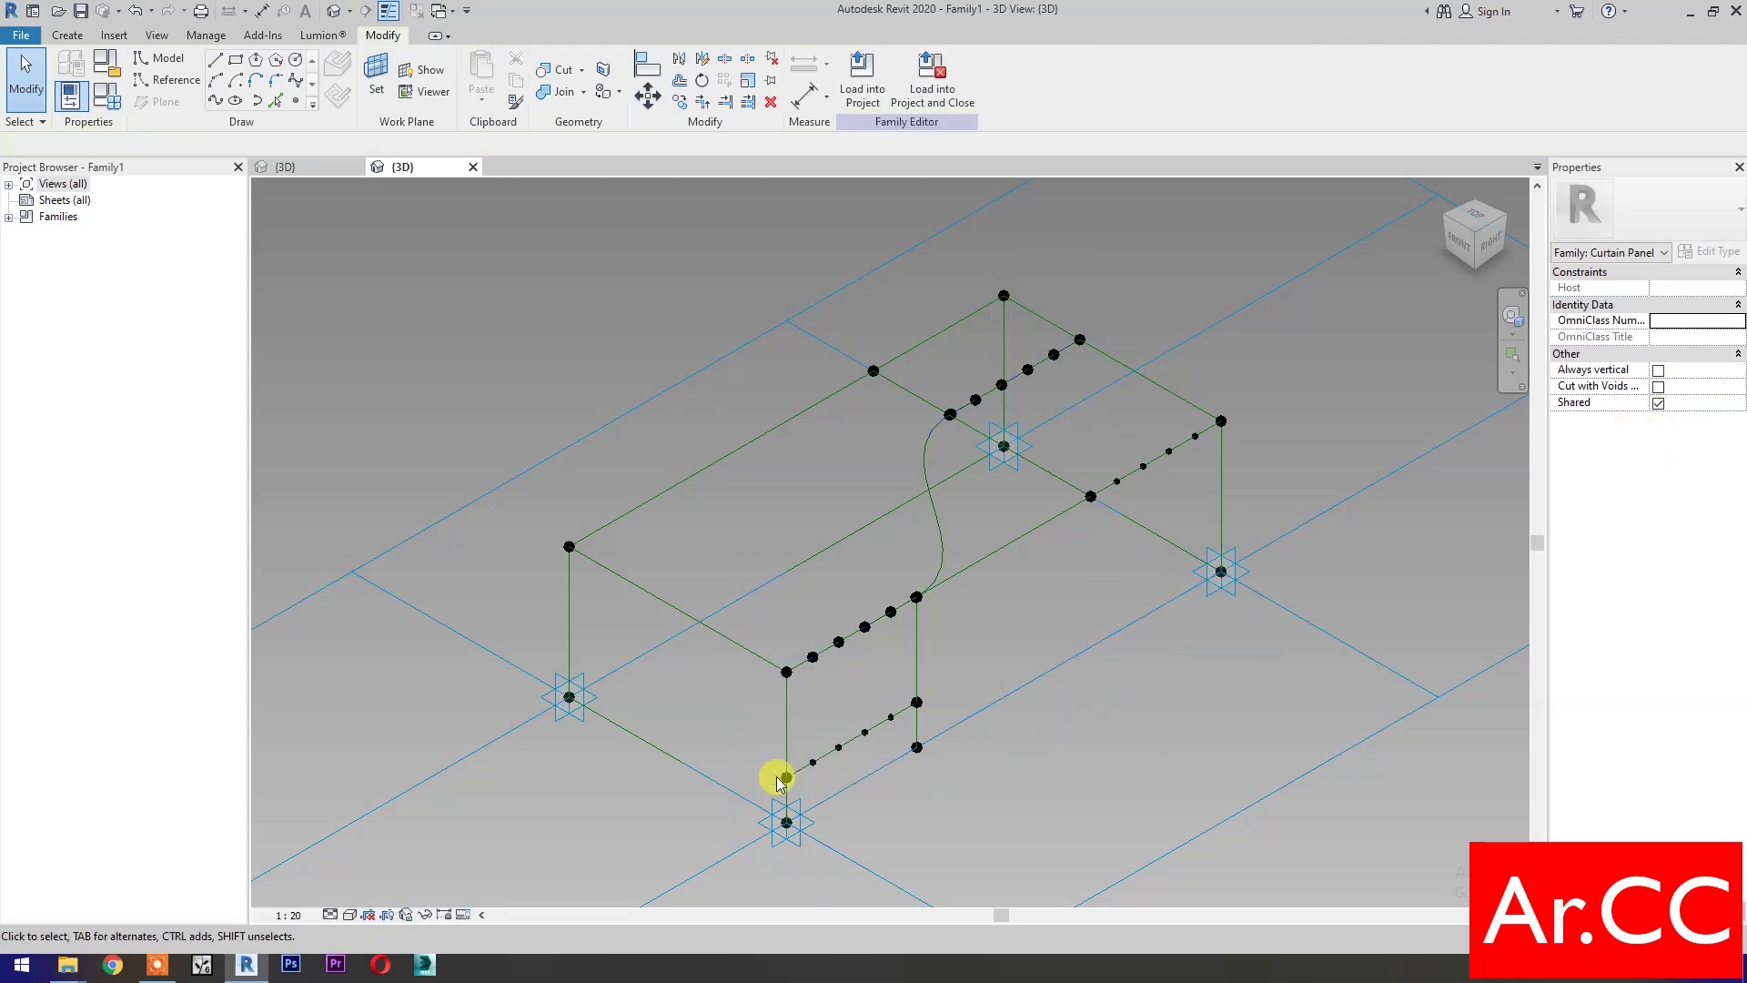
Draw a spline through the lower-front and right-edge reference points, filtered to points only
{"action": "mouse_move", "coordinate": [767, 785]}
{"action": "left_mouse_down"}
{"action": "mouse_move", "coordinate": [895, 697]}
{"action": "mouse_move", "coordinate": [956, 724]}
{"action": "left_mouse_up"}
{"action": "left_click_drag", "start_coordinate": [1059, 541], "coordinate": [1284, 402], "text": "ctrl"}
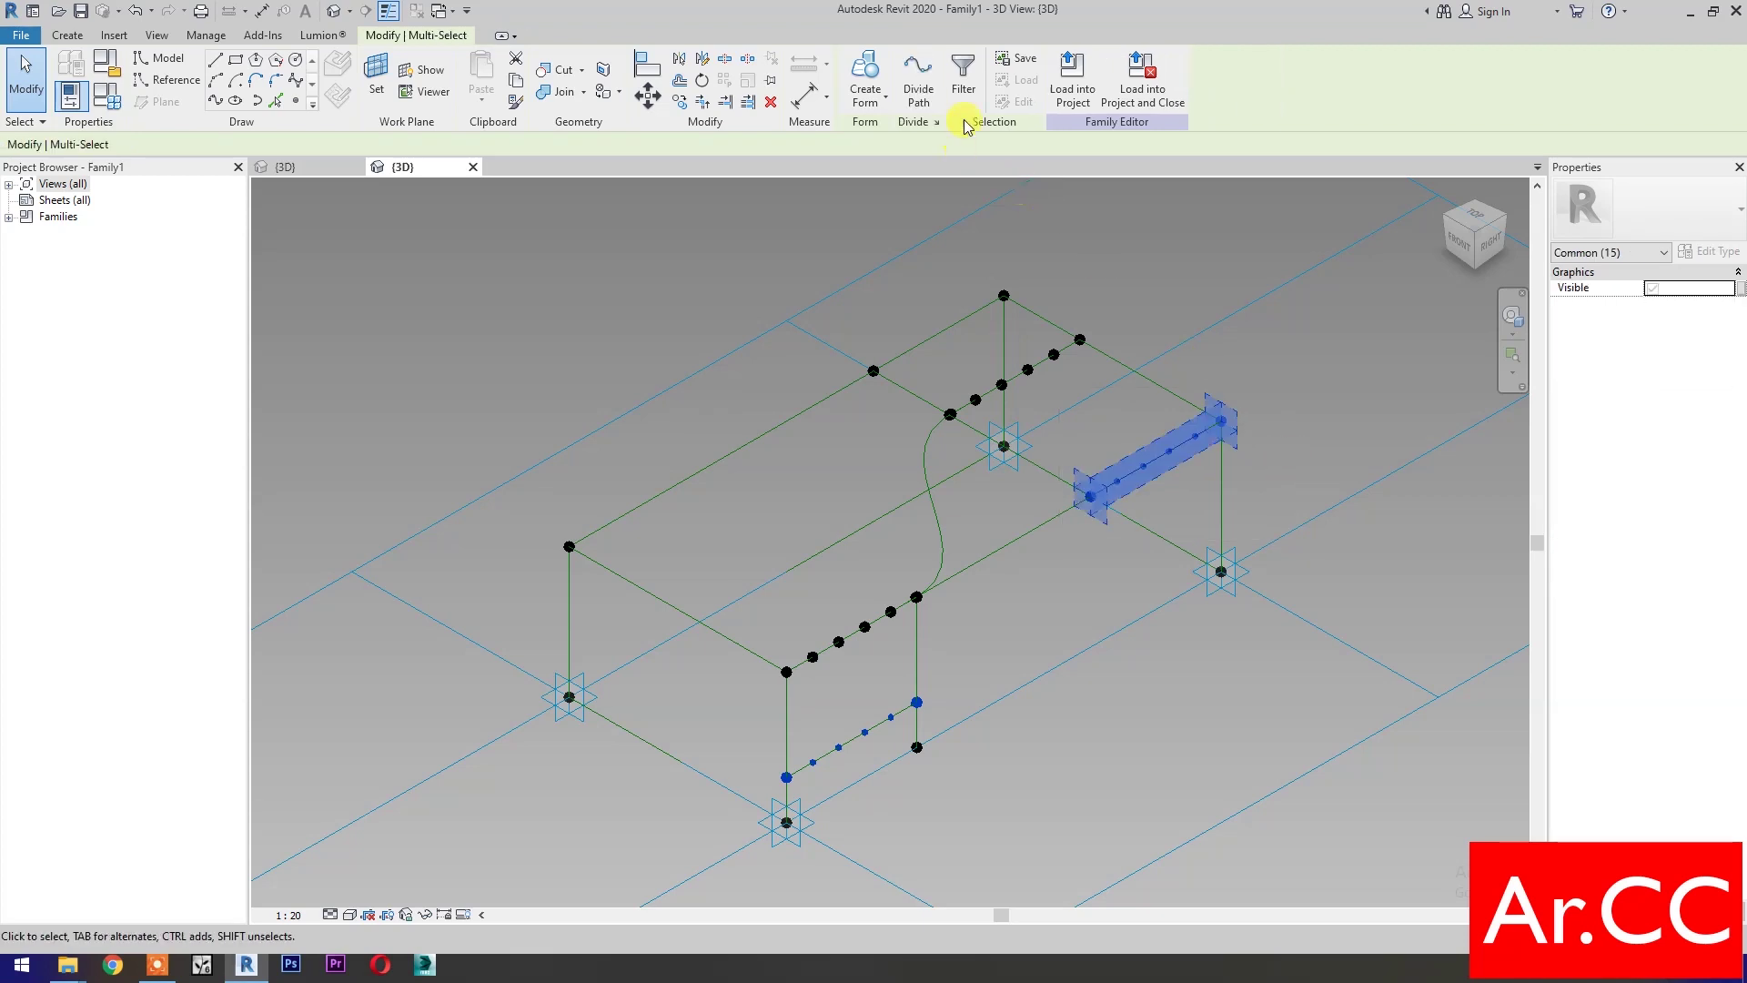
{"action": "left_click", "coordinate": [963, 80]}
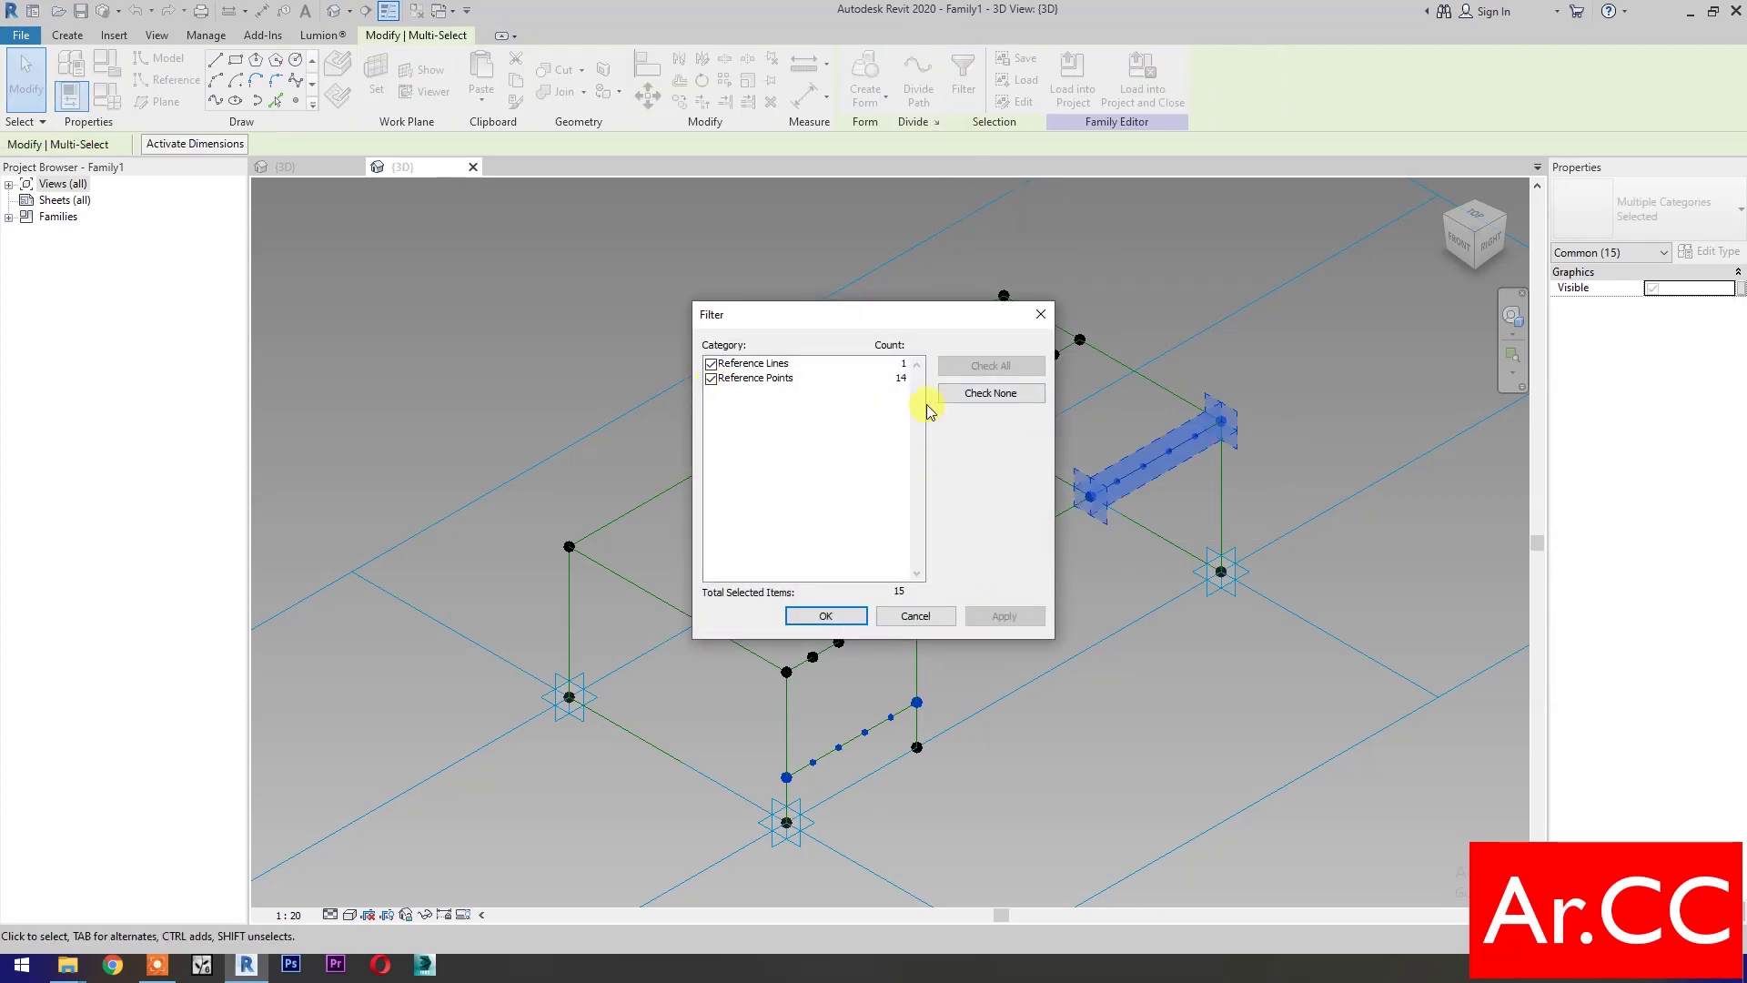
{"action": "left_click", "coordinate": [963, 394]}
{"action": "left_click", "coordinate": [711, 378]}
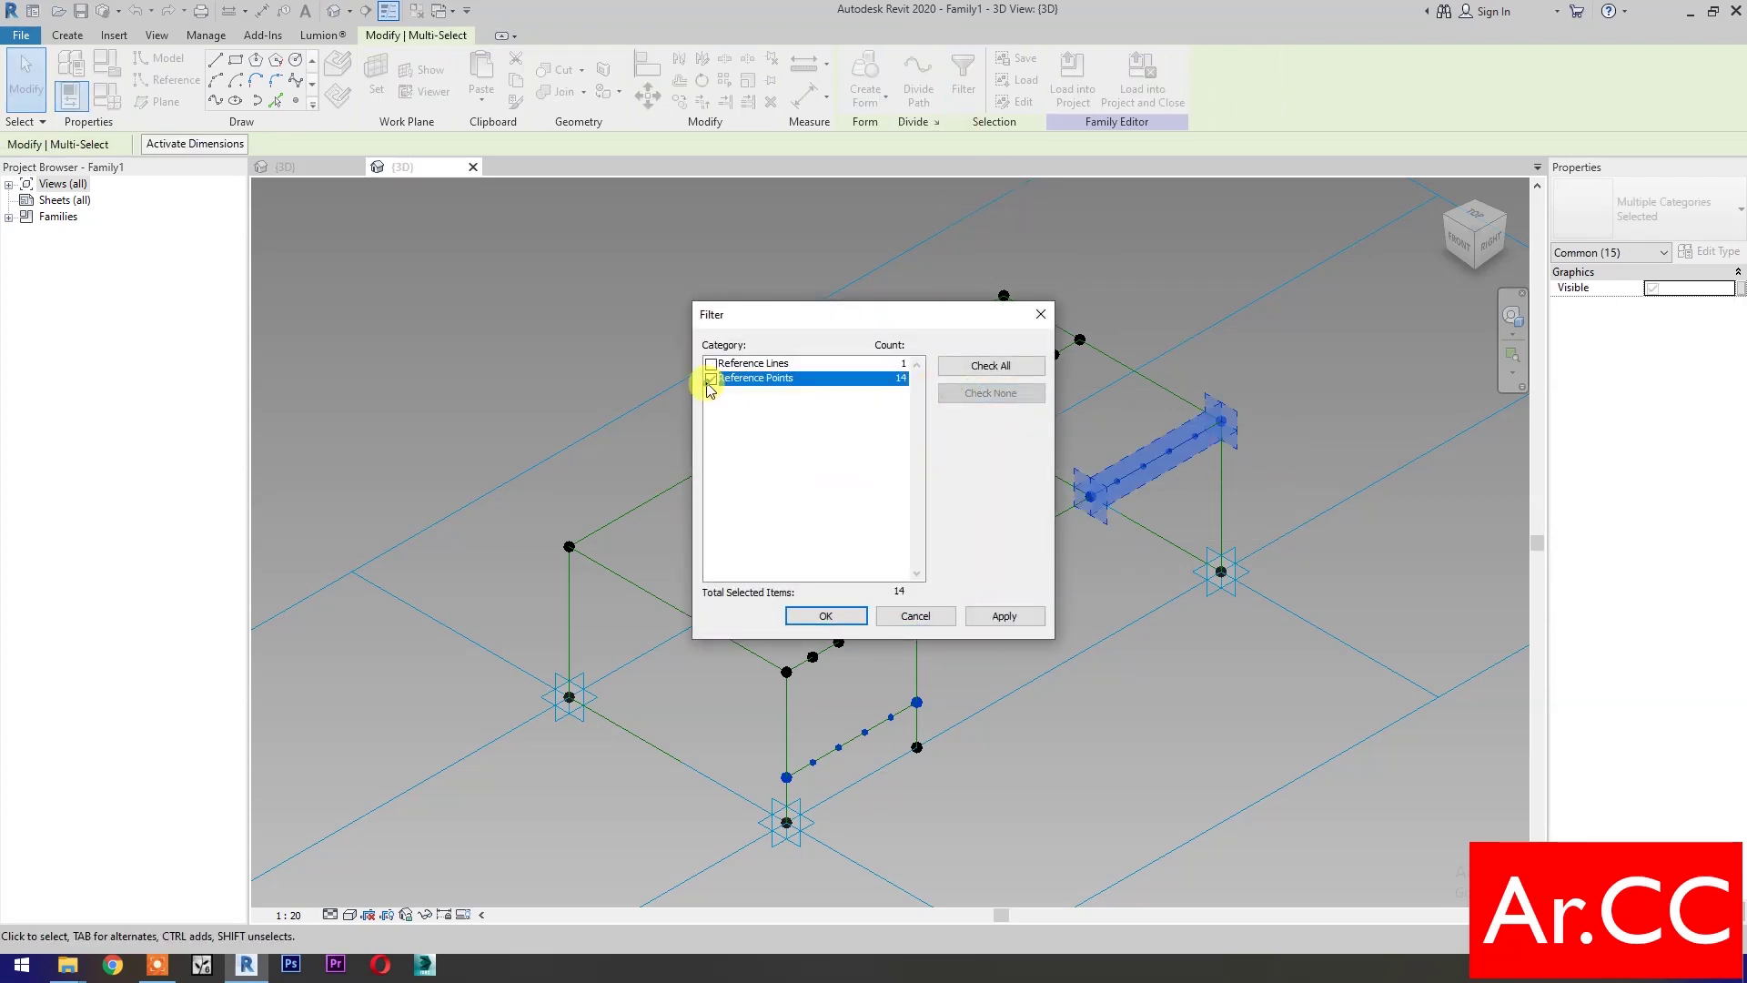
{"action": "left_click", "coordinate": [826, 616]}
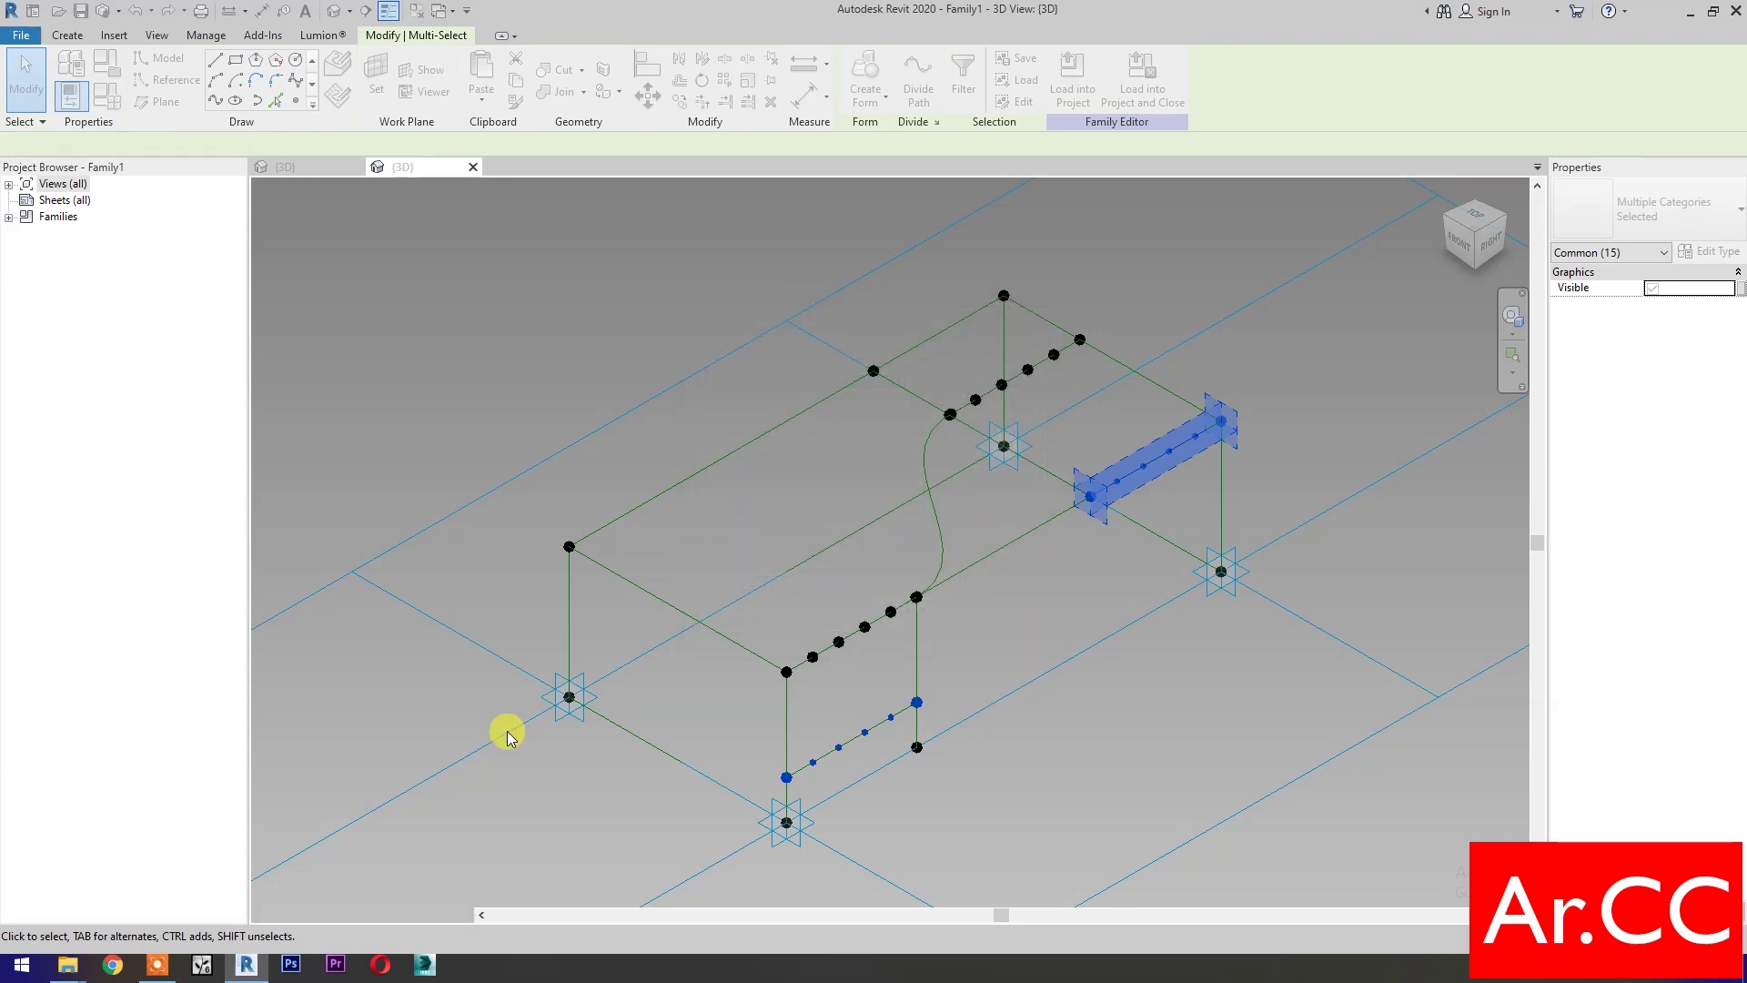
{"action": "left_click", "coordinate": [215, 100]}
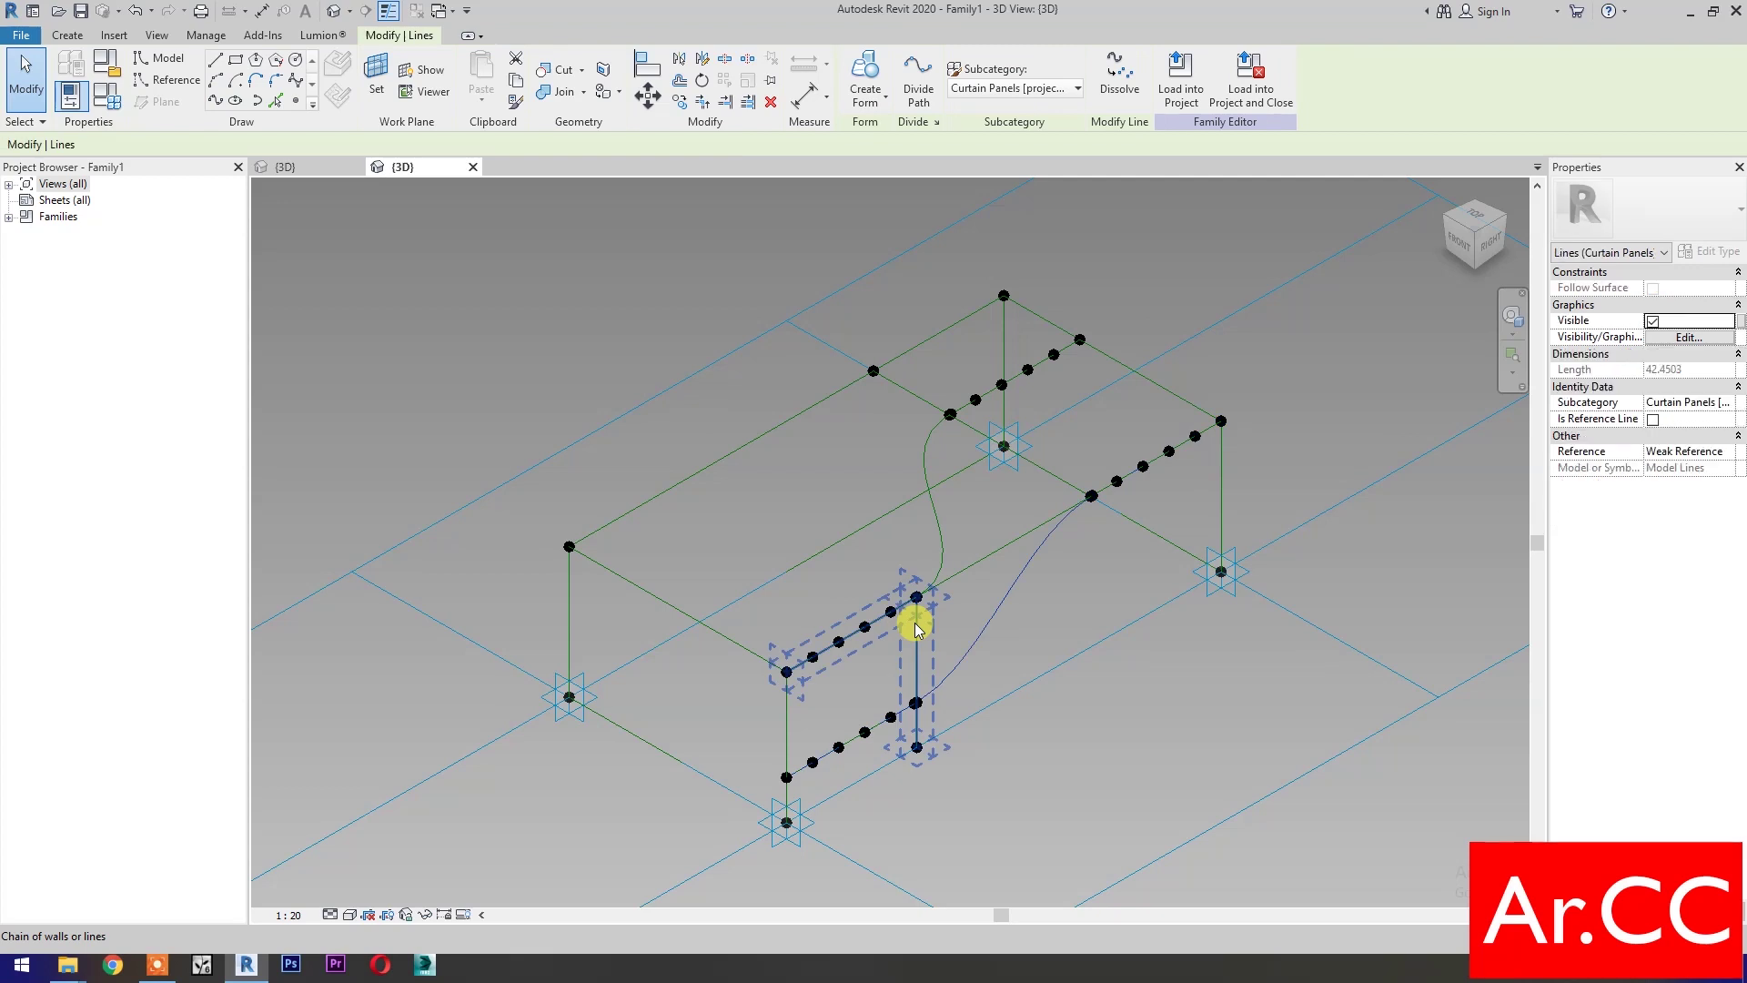
{"action": "left_click", "coordinate": [1112, 719]}
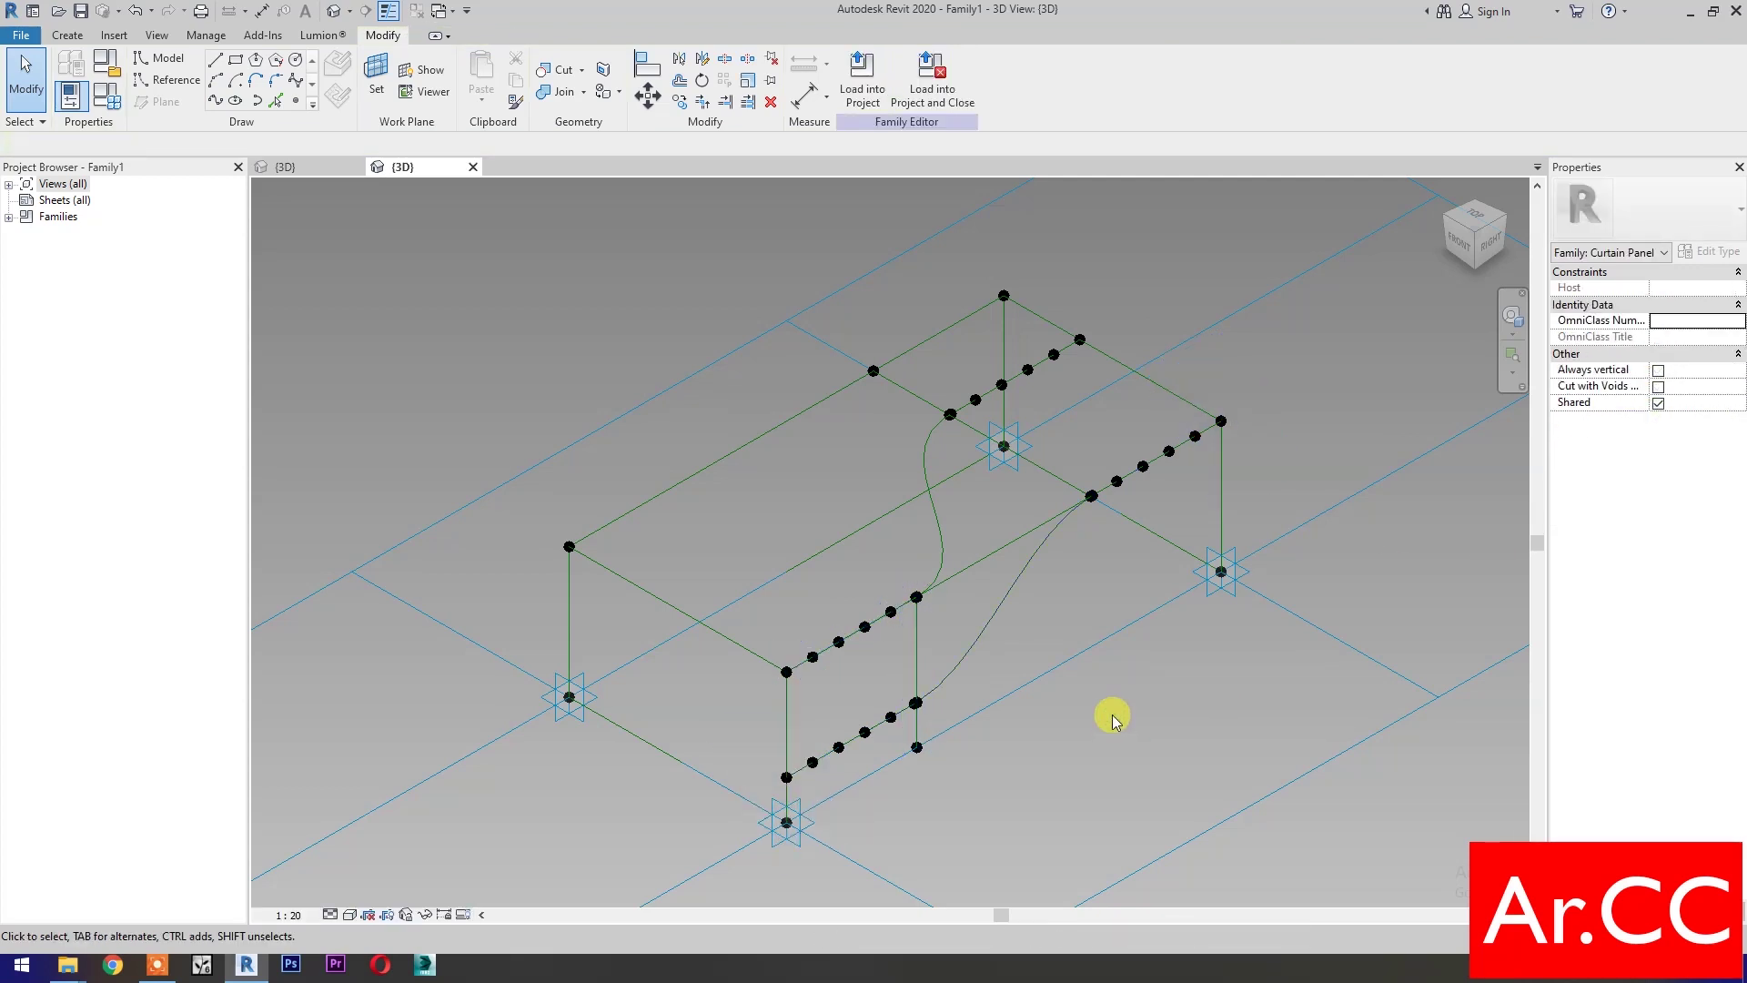
{"action": "scroll", "coordinate": [866, 695], "scroll_direction": "up", "scroll_amount": 1}
{"action": "scroll", "coordinate": [847, 519], "scroll_direction": "up", "scroll_amount": 2}
{"action": "scroll", "coordinate": [888, 523], "scroll_direction": "up", "scroll_amount": 5}
{"action": "scroll", "coordinate": [888, 522], "scroll_direction": "down", "scroll_amount": 1}
{"action": "scroll", "coordinate": [1094, 555], "scroll_direction": "down", "scroll_amount": 2}
{"action": "mouse_move", "coordinate": [1098, 644]}
{"action": "middle_mouse_down"}
{"action": "mouse_move", "coordinate": [996, 357]}
{"action": "mouse_move", "coordinate": [988, 256]}
{"action": "middle_mouse_up"}
{"action": "scroll", "coordinate": [1101, 657], "scroll_direction": "up", "scroll_amount": 2}
{"action": "scroll", "coordinate": [1102, 641], "scroll_direction": "up", "scroll_amount": 1}
{"action": "scroll", "coordinate": [1101, 641], "scroll_direction": "down", "scroll_amount": 1}
{"action": "scroll", "coordinate": [1102, 642], "scroll_direction": "down", "scroll_amount": 2}
{"action": "scroll", "coordinate": [1119, 642], "scroll_direction": "down", "scroll_amount": 2}
{"action": "scroll", "coordinate": [1109, 730], "scroll_direction": "up", "scroll_amount": 2}
{"action": "scroll", "coordinate": [1065, 690], "scroll_direction": "up", "scroll_amount": 1}
{"action": "scroll", "coordinate": [1065, 690], "scroll_direction": "down", "scroll_amount": 2}
{"action": "middle_click_drag", "start_coordinate": [1065, 689], "coordinate": [1084, 652]}
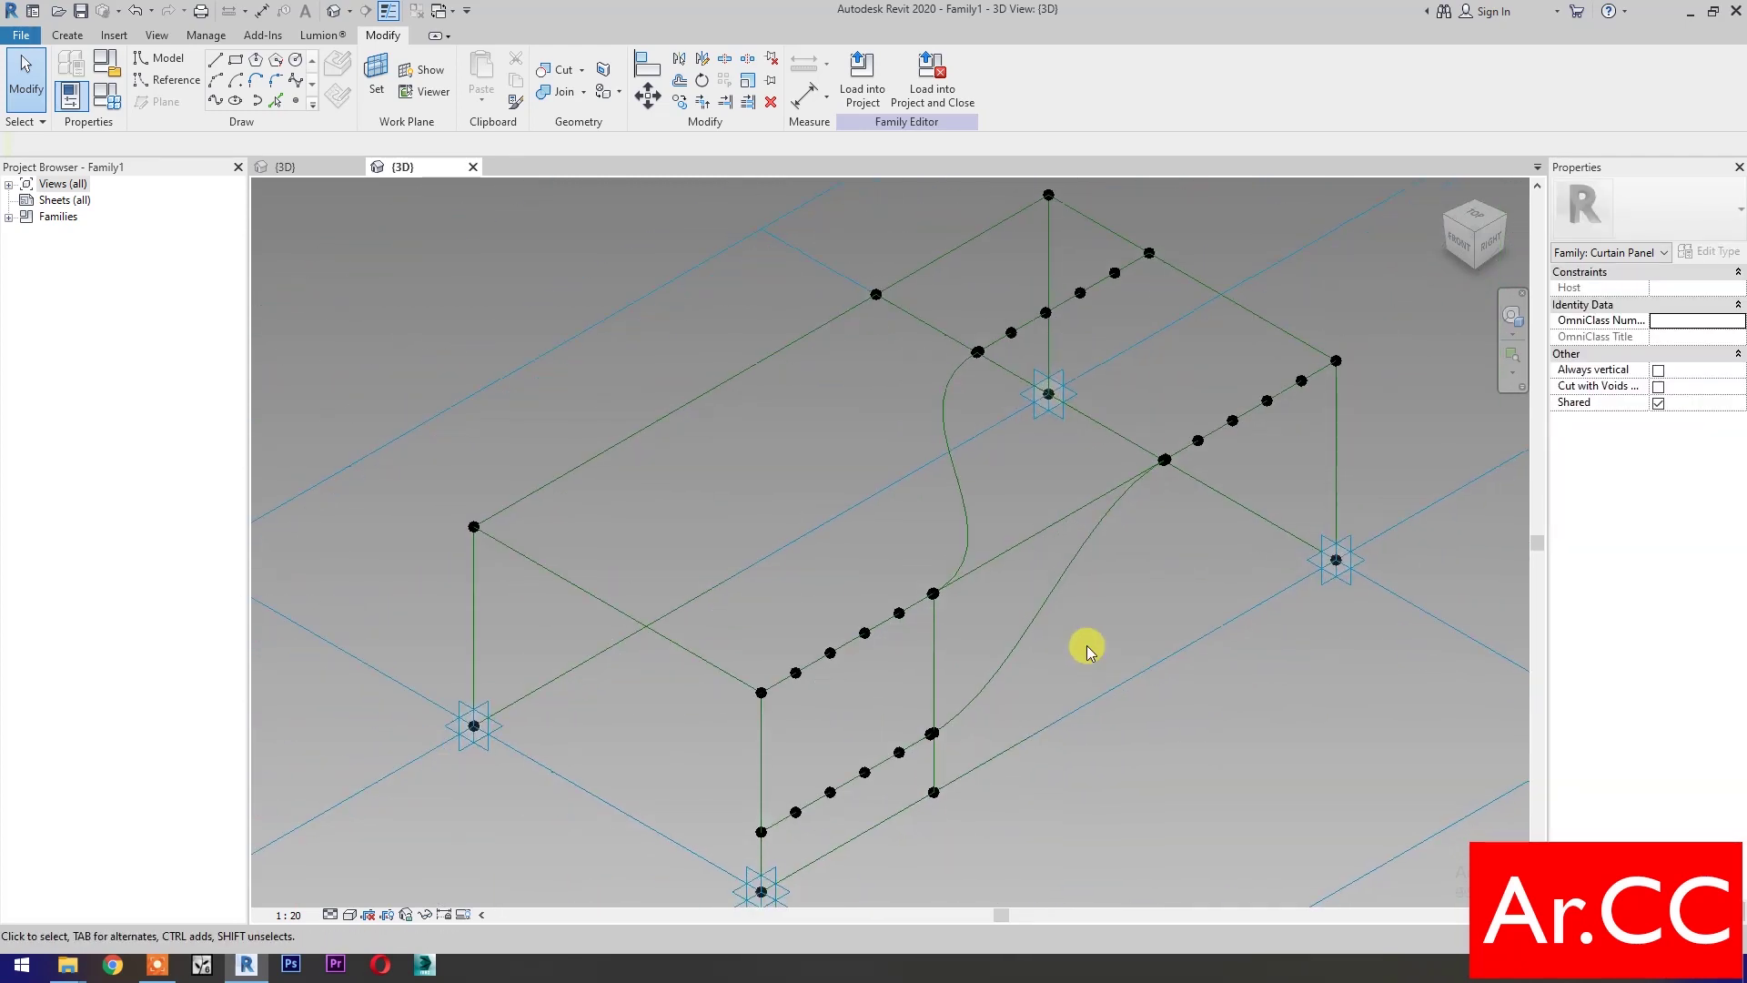
{"action": "scroll", "coordinate": [1070, 622], "scroll_direction": "down", "scroll_amount": 2}
{"action": "key", "text": "Tab"}
Create a surface form between the two spline reference lines, then select it
{"action": "left_click", "coordinate": [942, 544]}
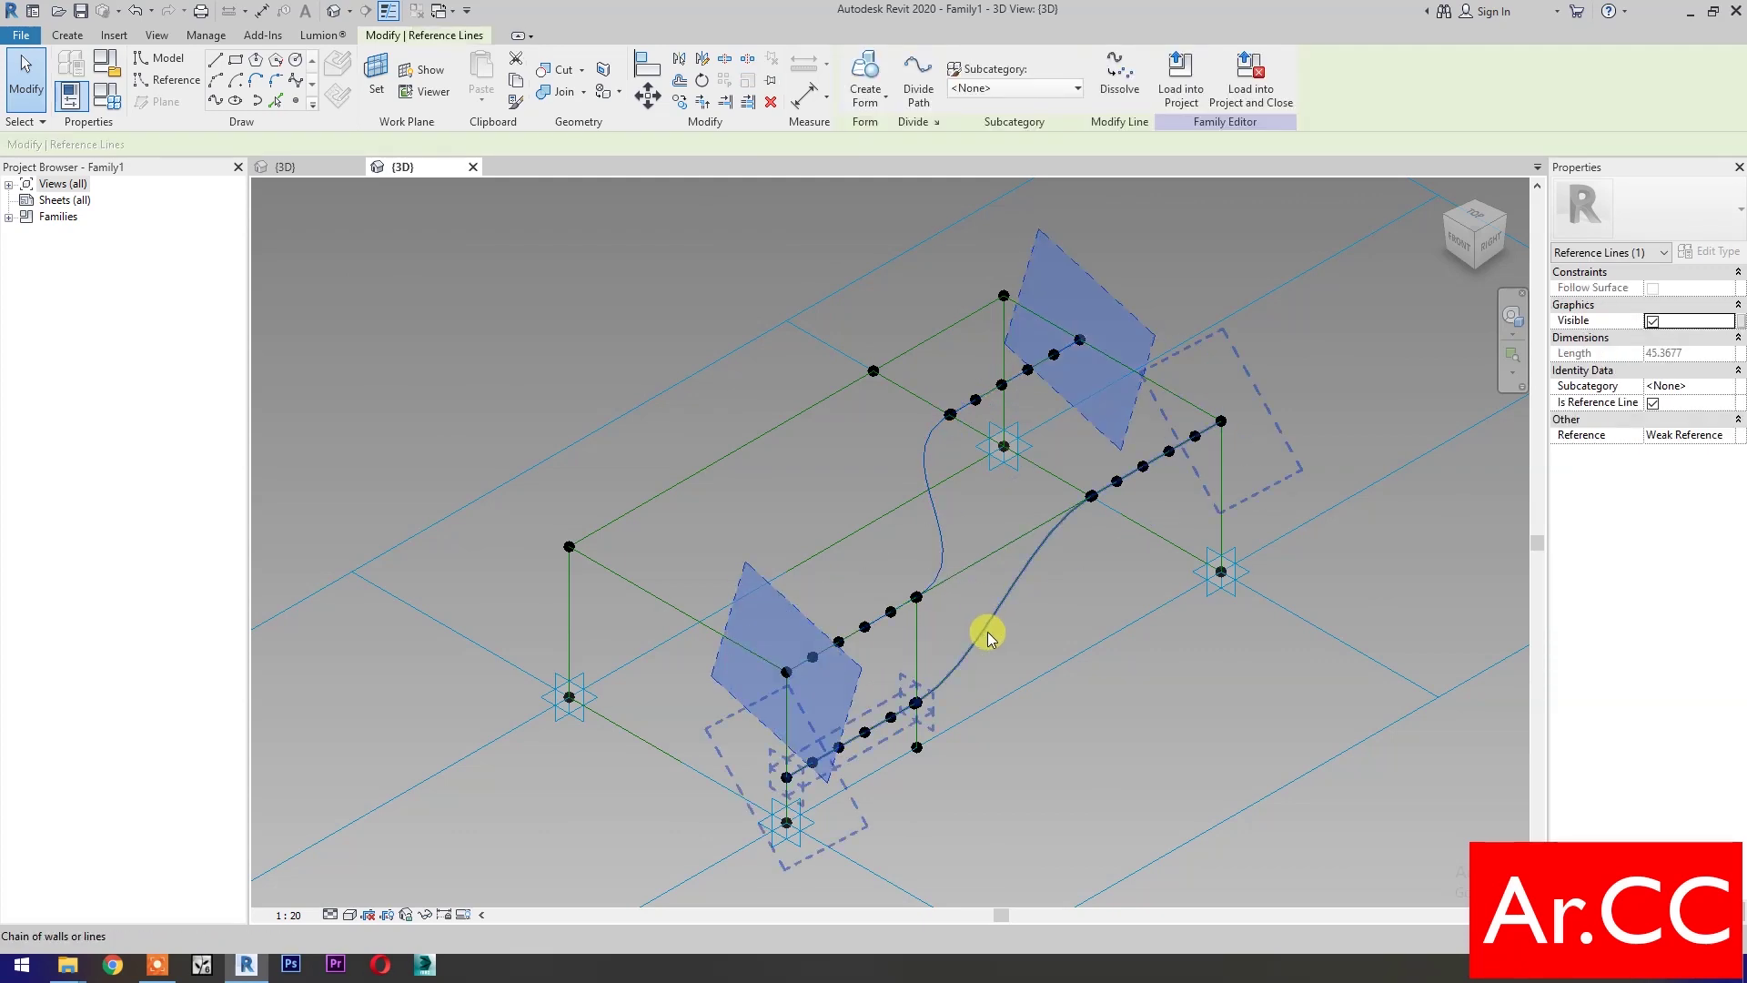
{"action": "key", "text": "Tab"}
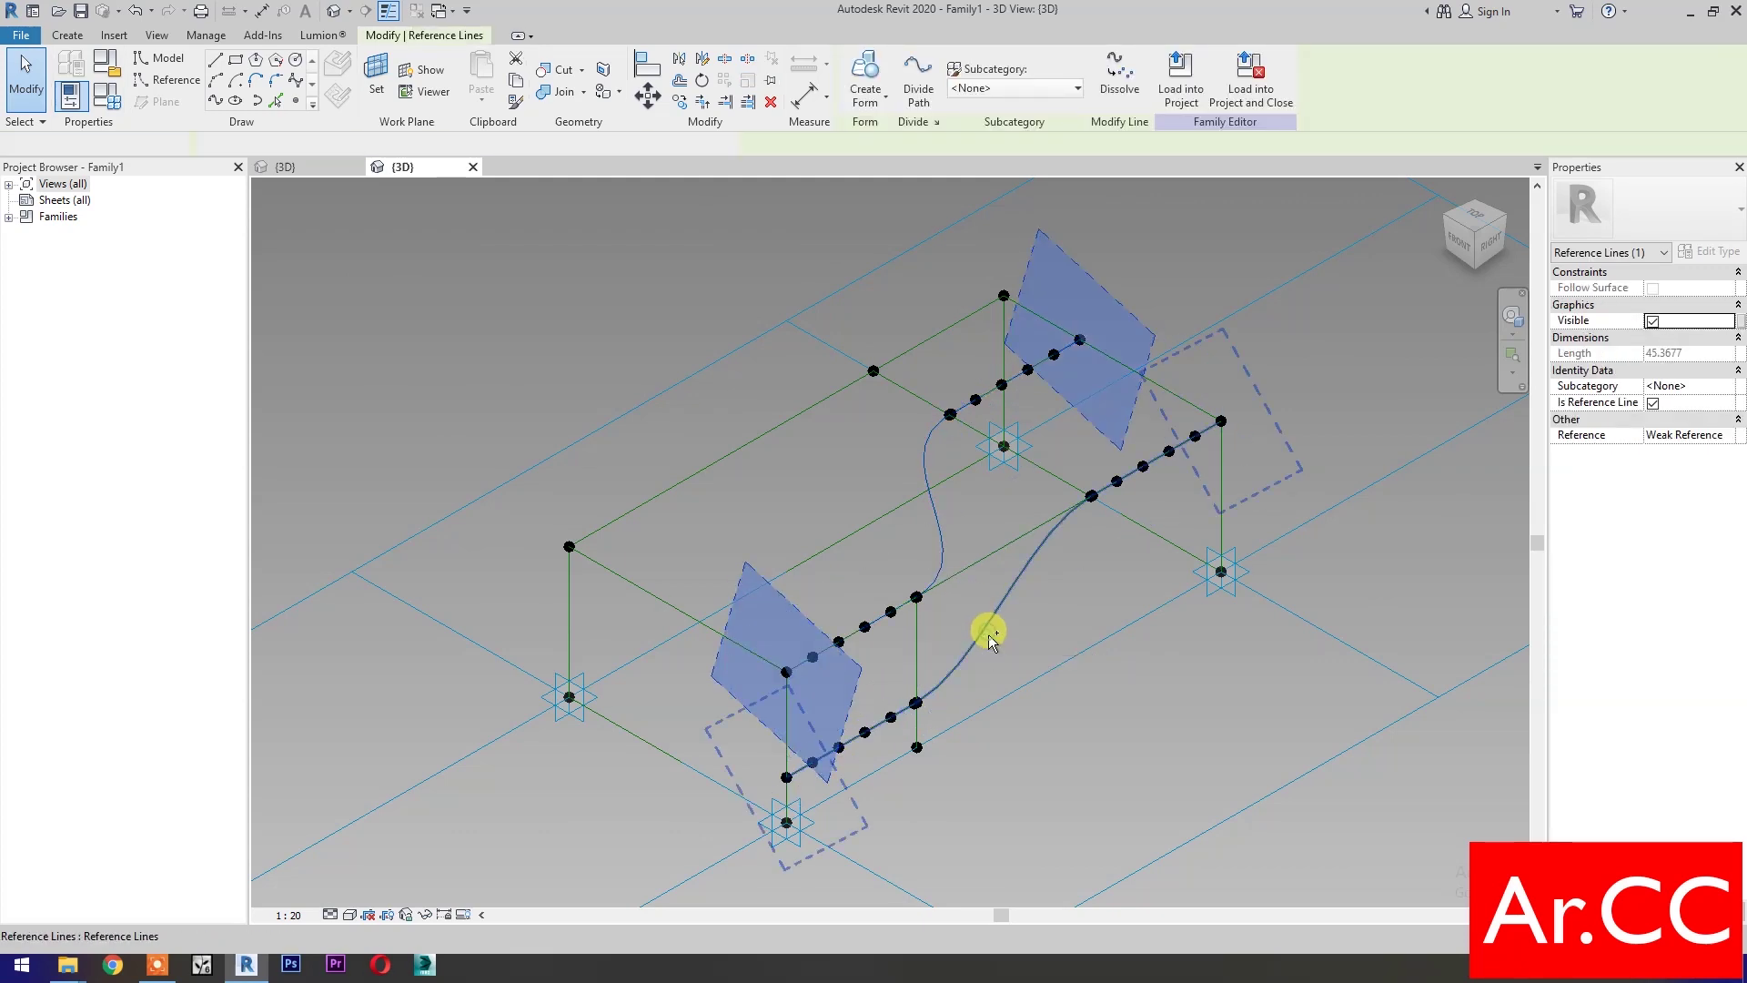
{"action": "left_click", "coordinate": [988, 636], "text": "ctrl"}
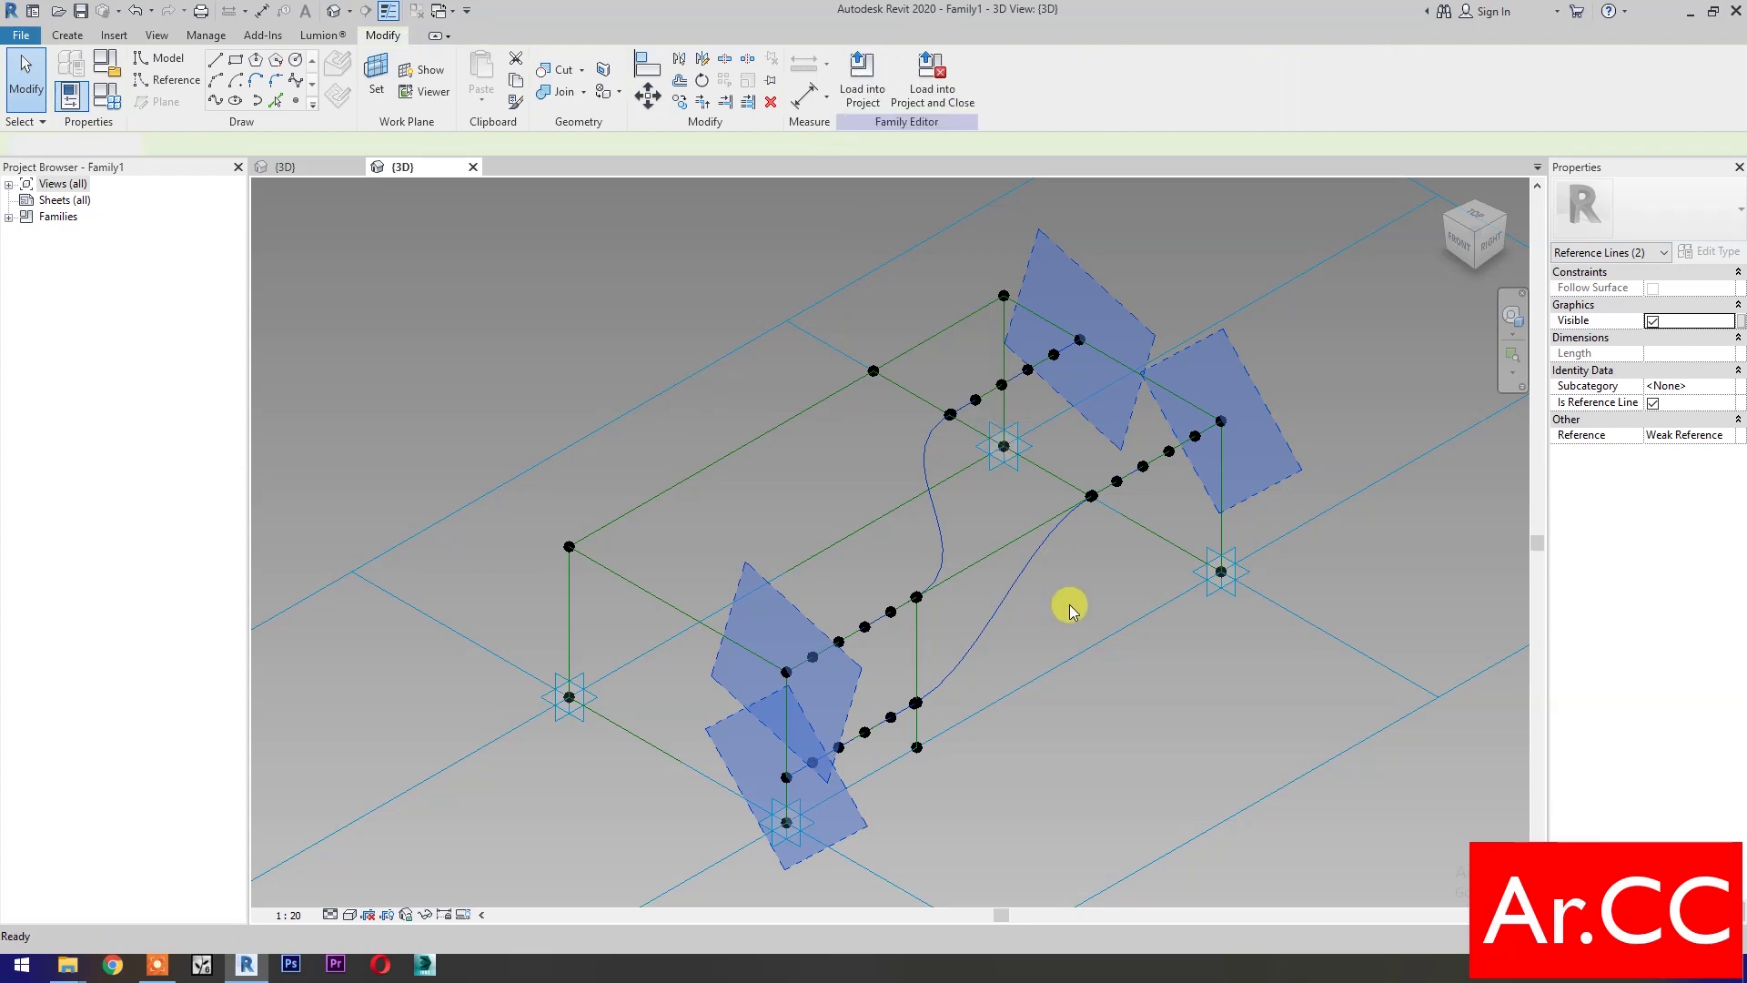
{"action": "key", "text": "c"}
{"action": "key", "text": "f"}
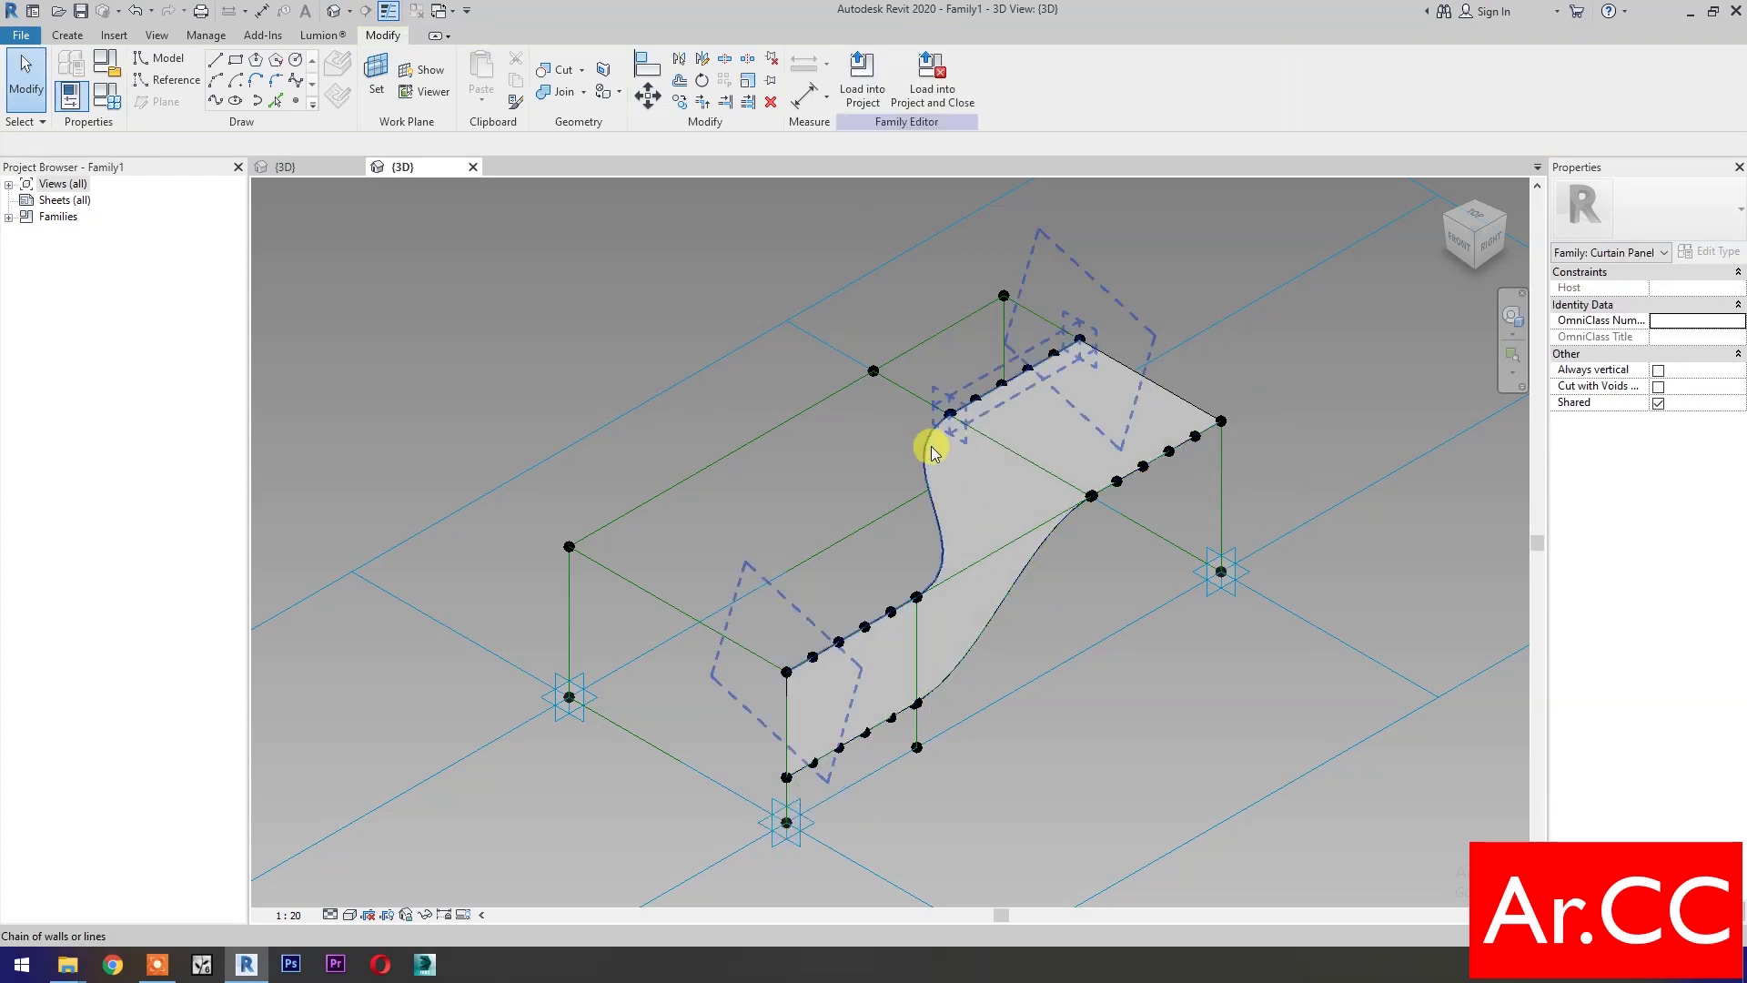
{"action": "key", "text": "Tab"}
{"action": "key", "text": "Tab"}
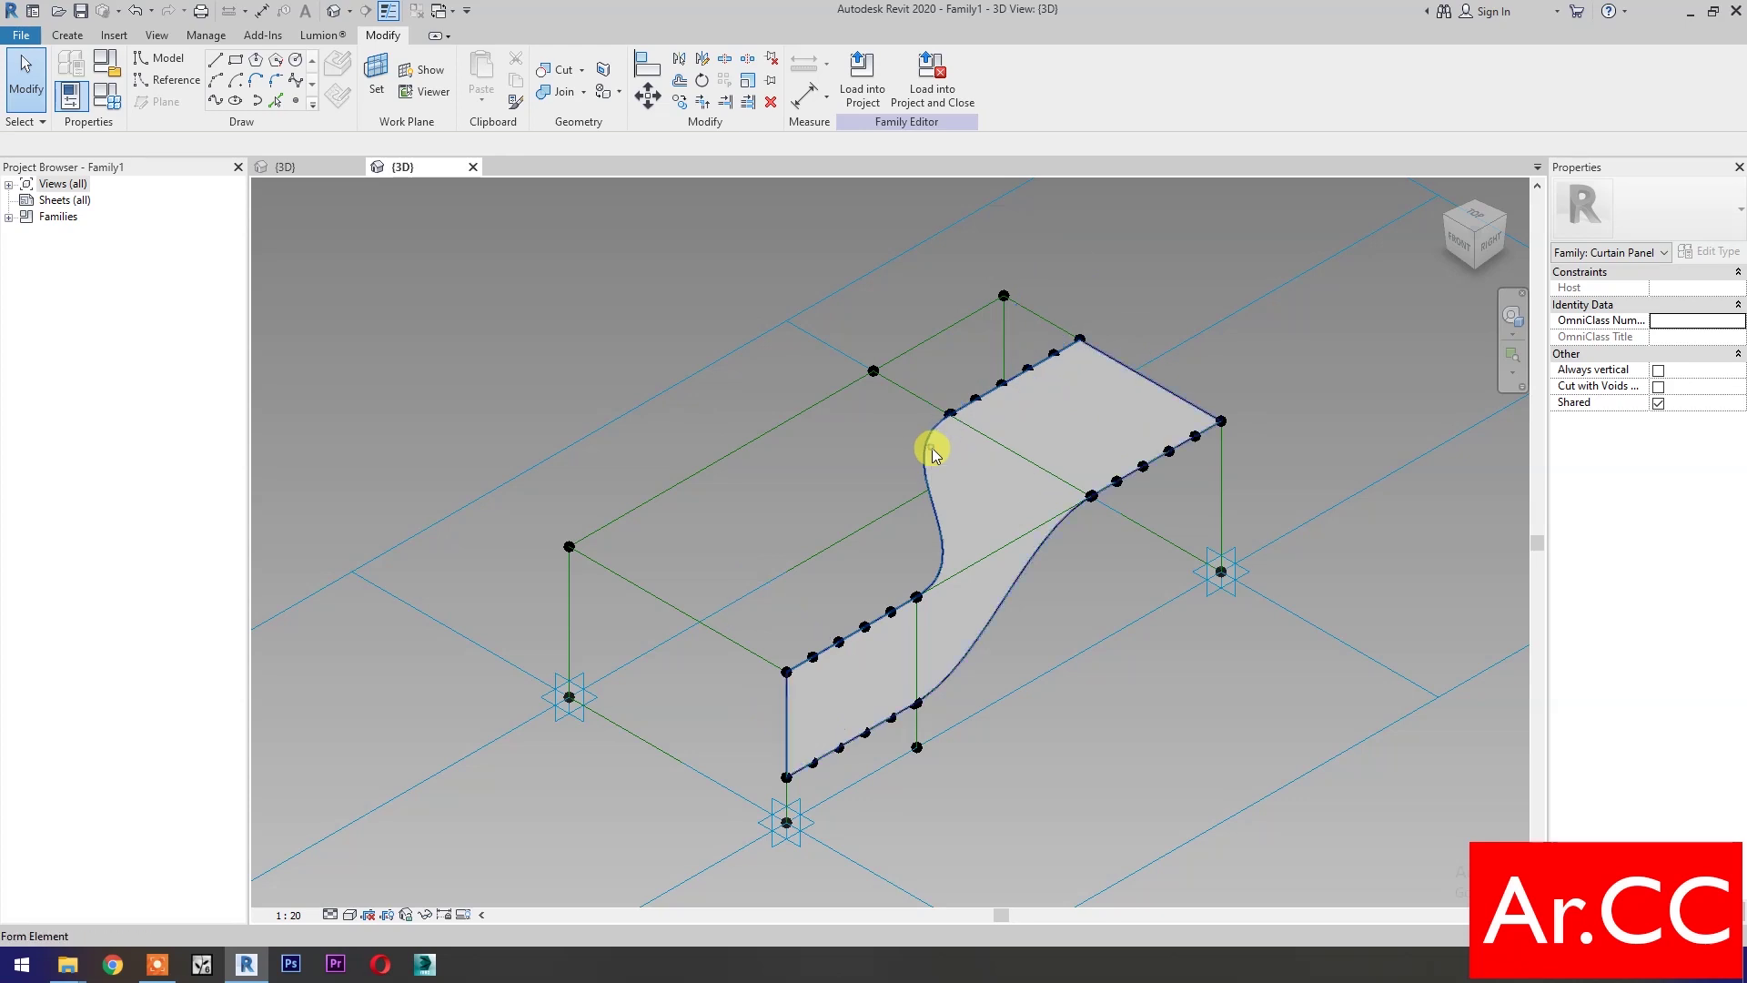
{"action": "left_click", "coordinate": [931, 446]}
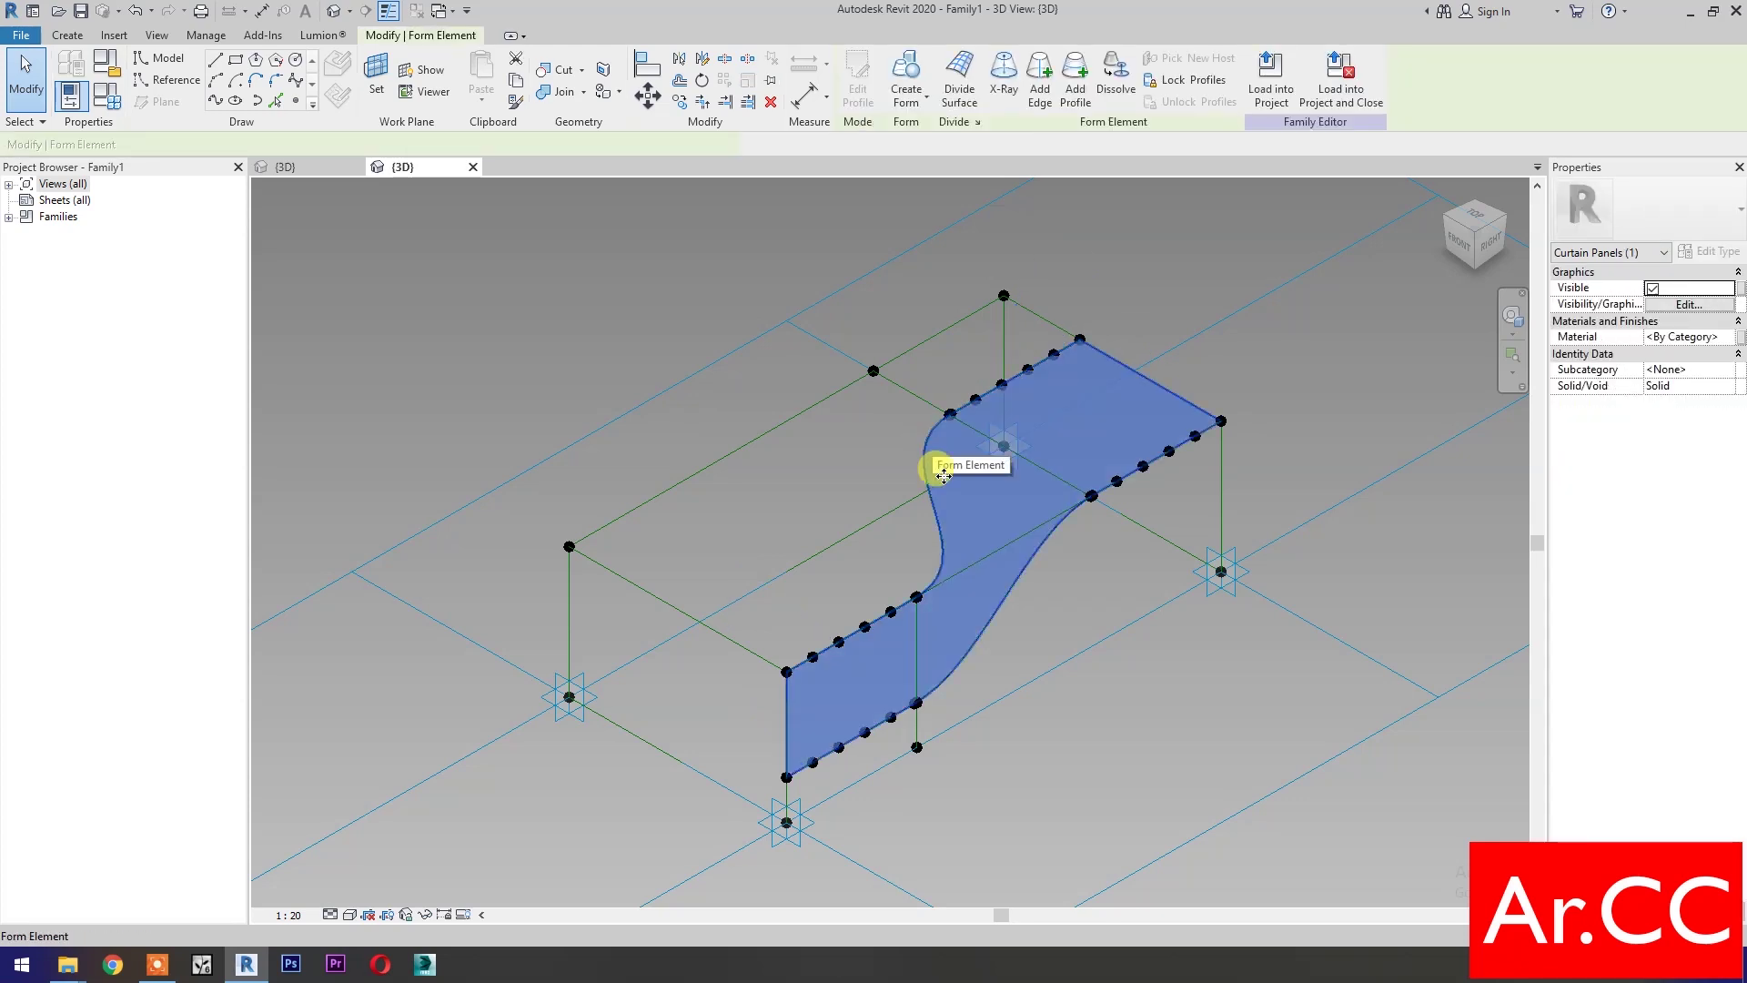
Divide the S-shaped surface into a UV grid with 10 U and 28 V divisions
{"action": "left_click", "coordinate": [958, 99]}
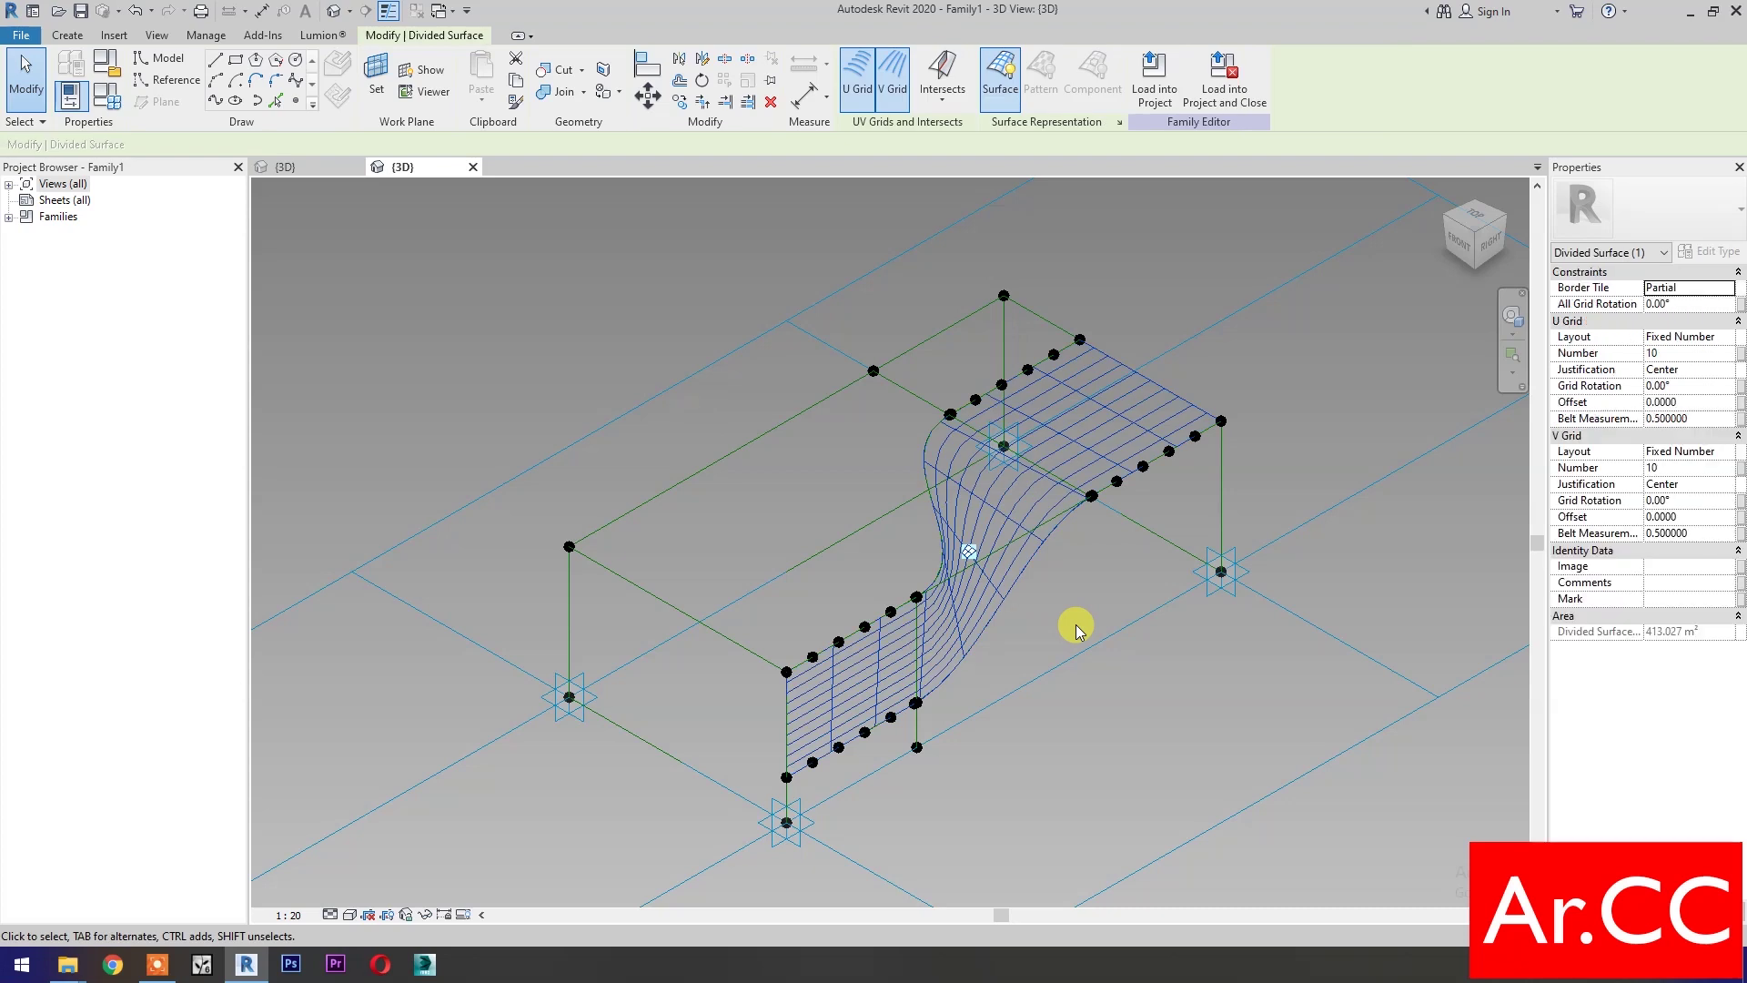
{"action": "left_click", "coordinate": [1690, 467]}
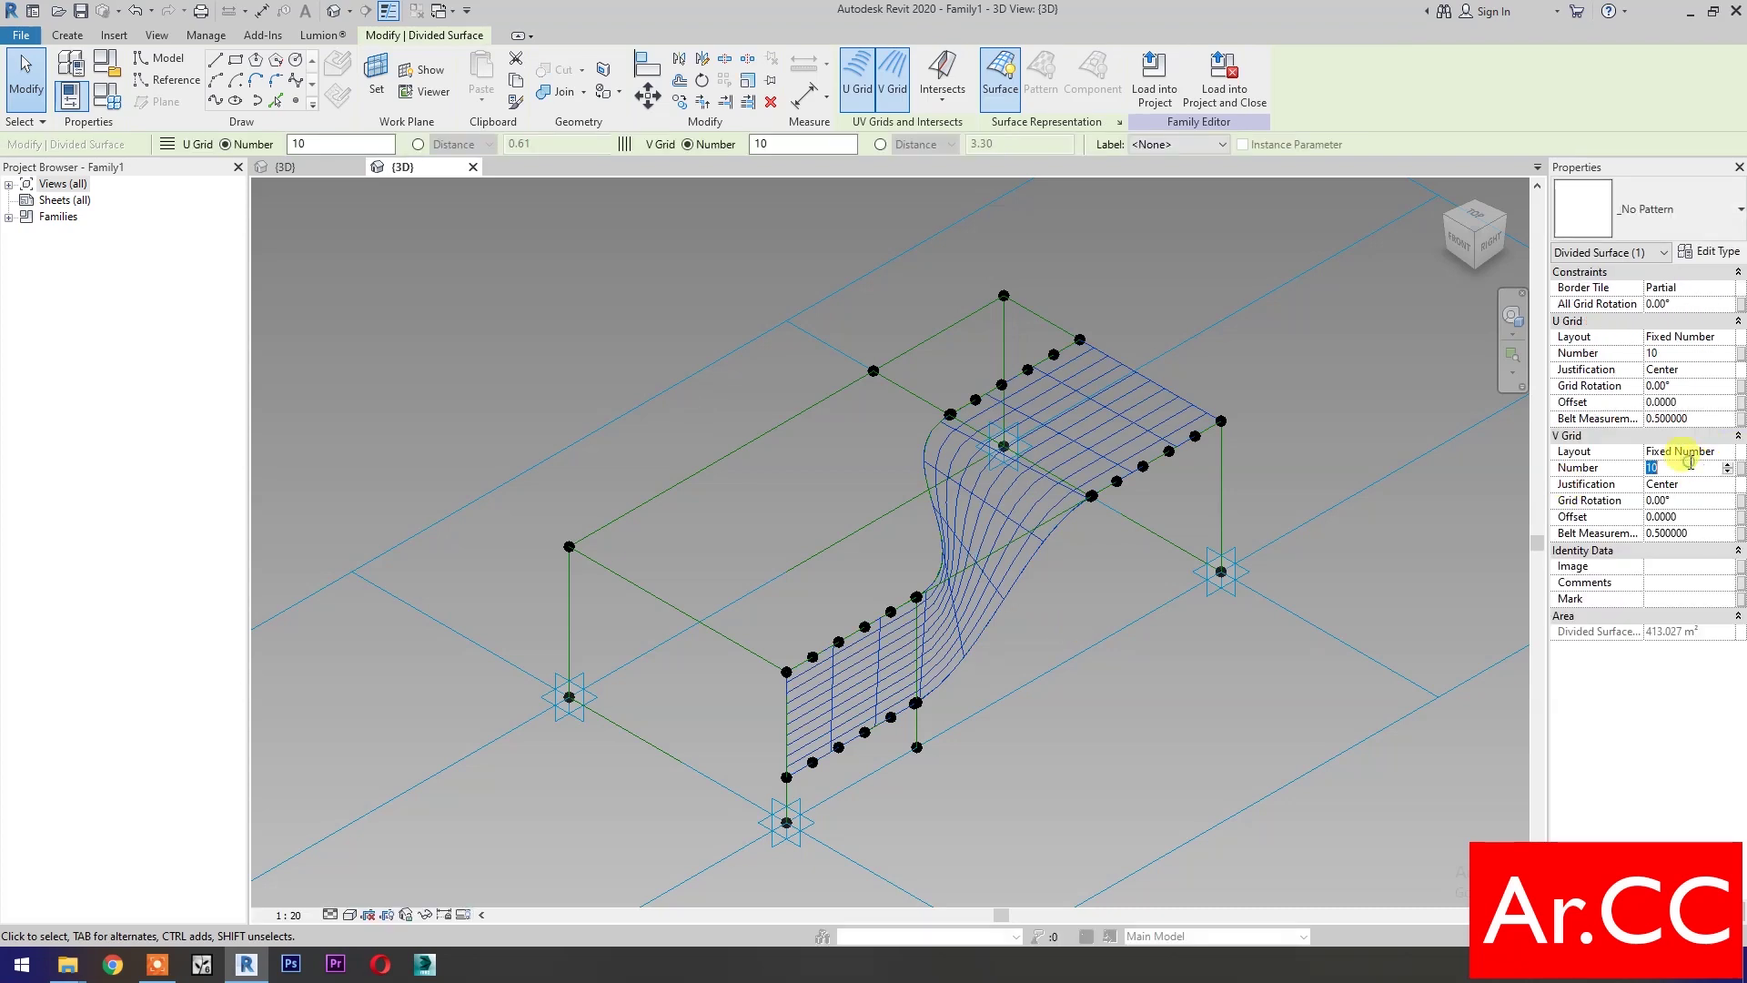
{"action": "type", "text": "20"}
{"action": "left_click", "coordinate": [1107, 715]}
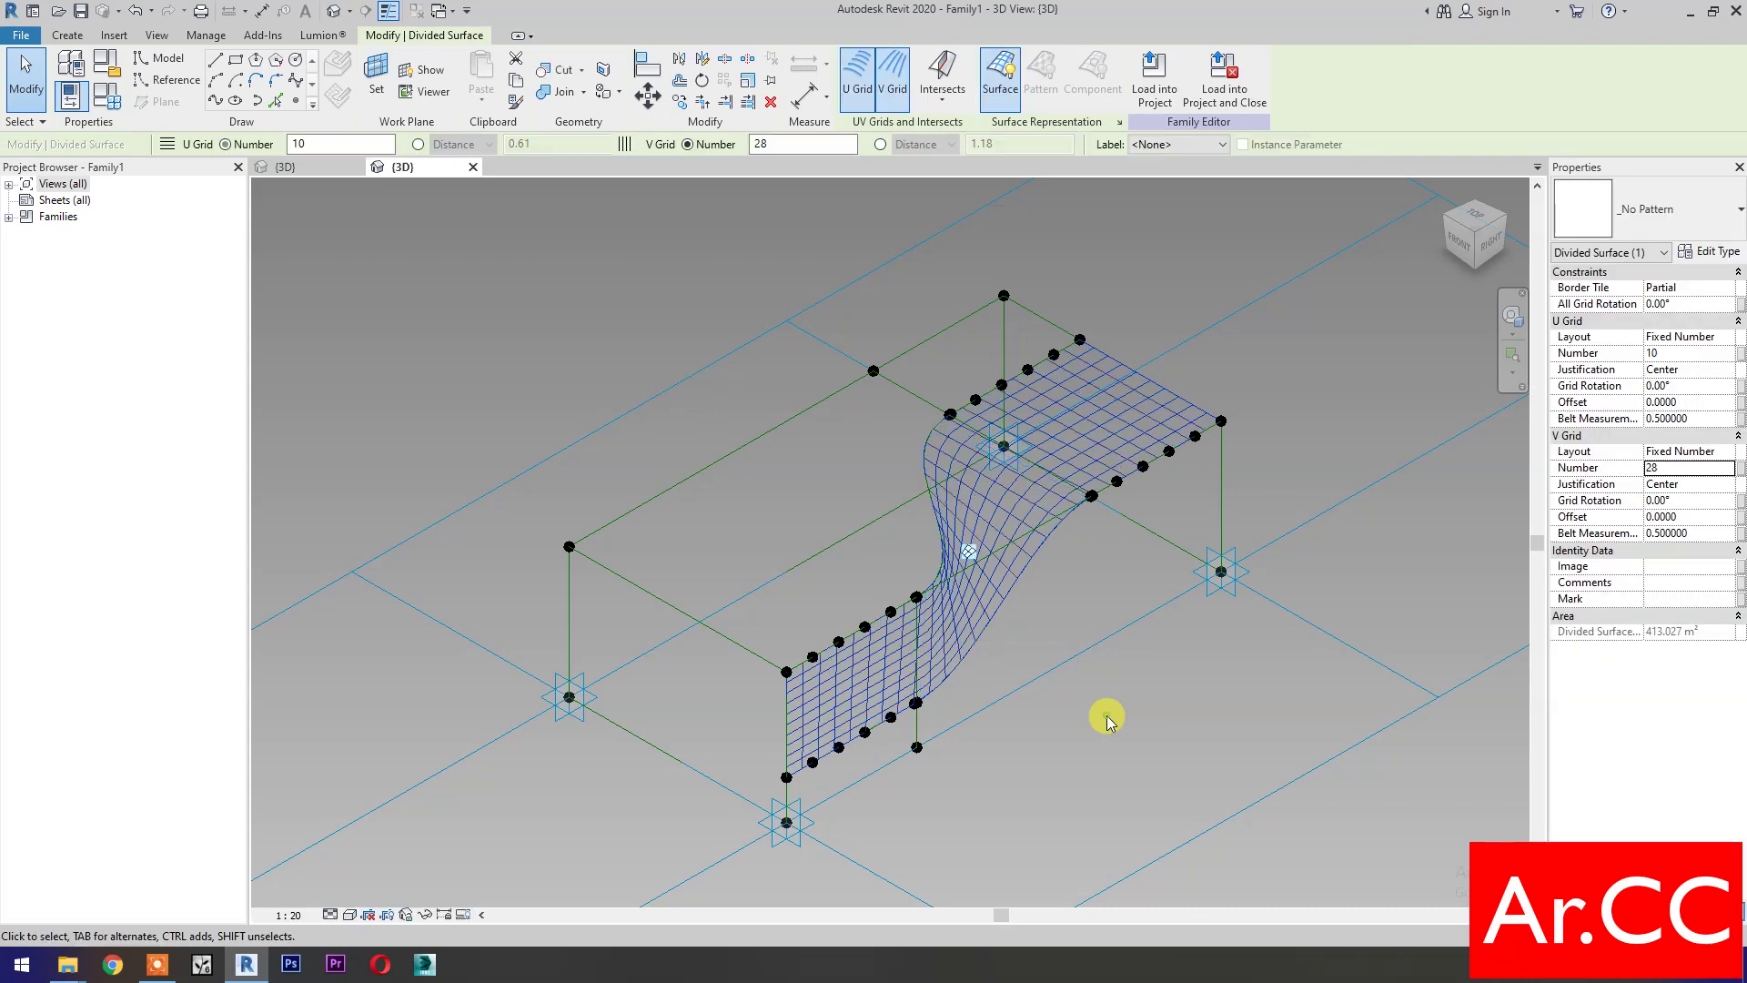
{"action": "left_click", "coordinate": [114, 41]}
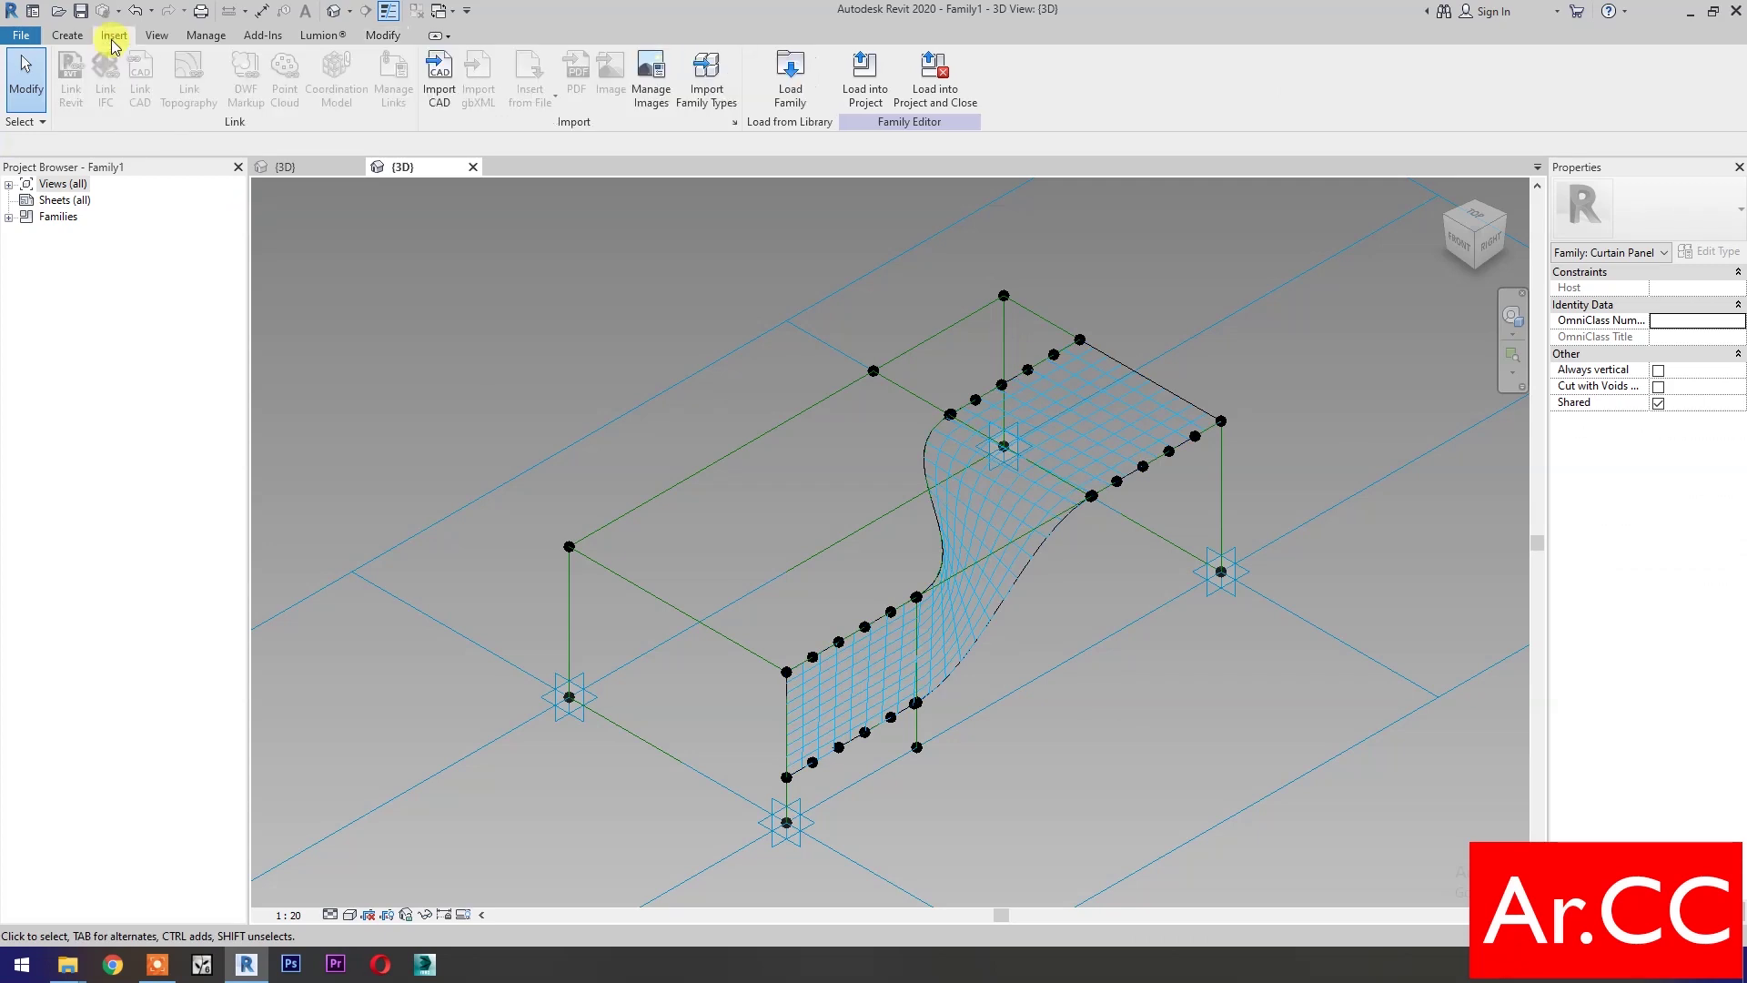
Load the Rectangle P01a.rfa panel family into the family
{"action": "left_click", "coordinate": [816, 86]}
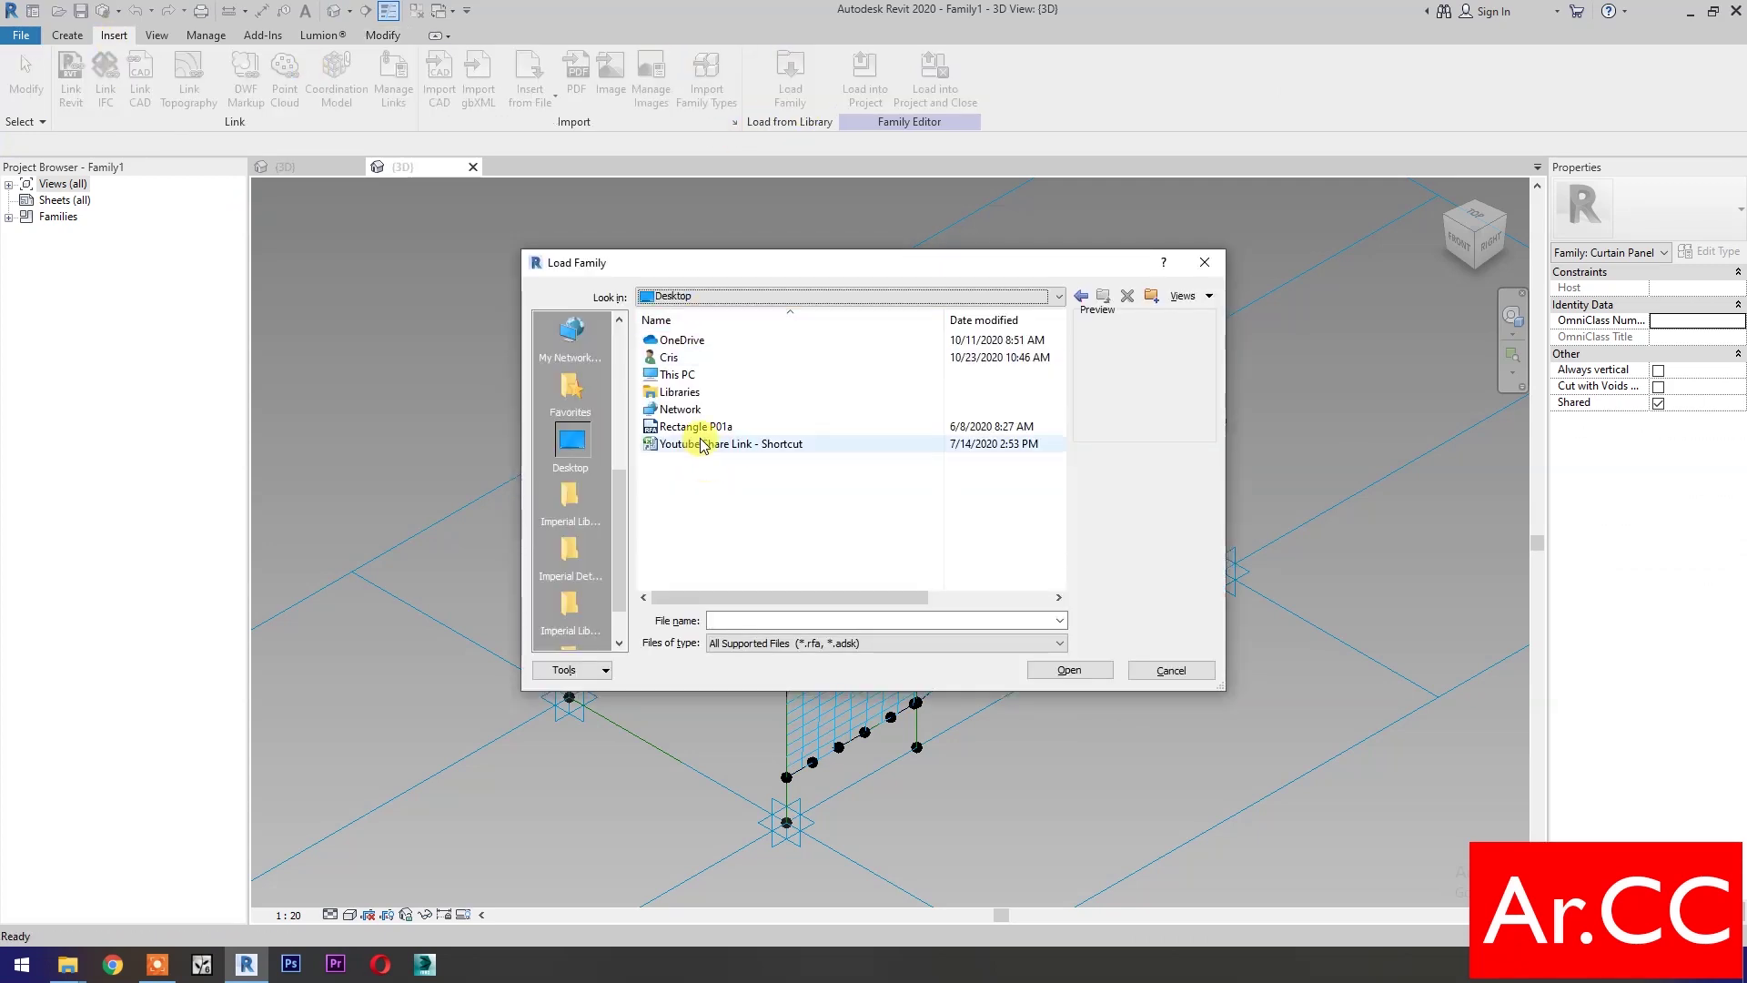
{"action": "left_click", "coordinate": [699, 428]}
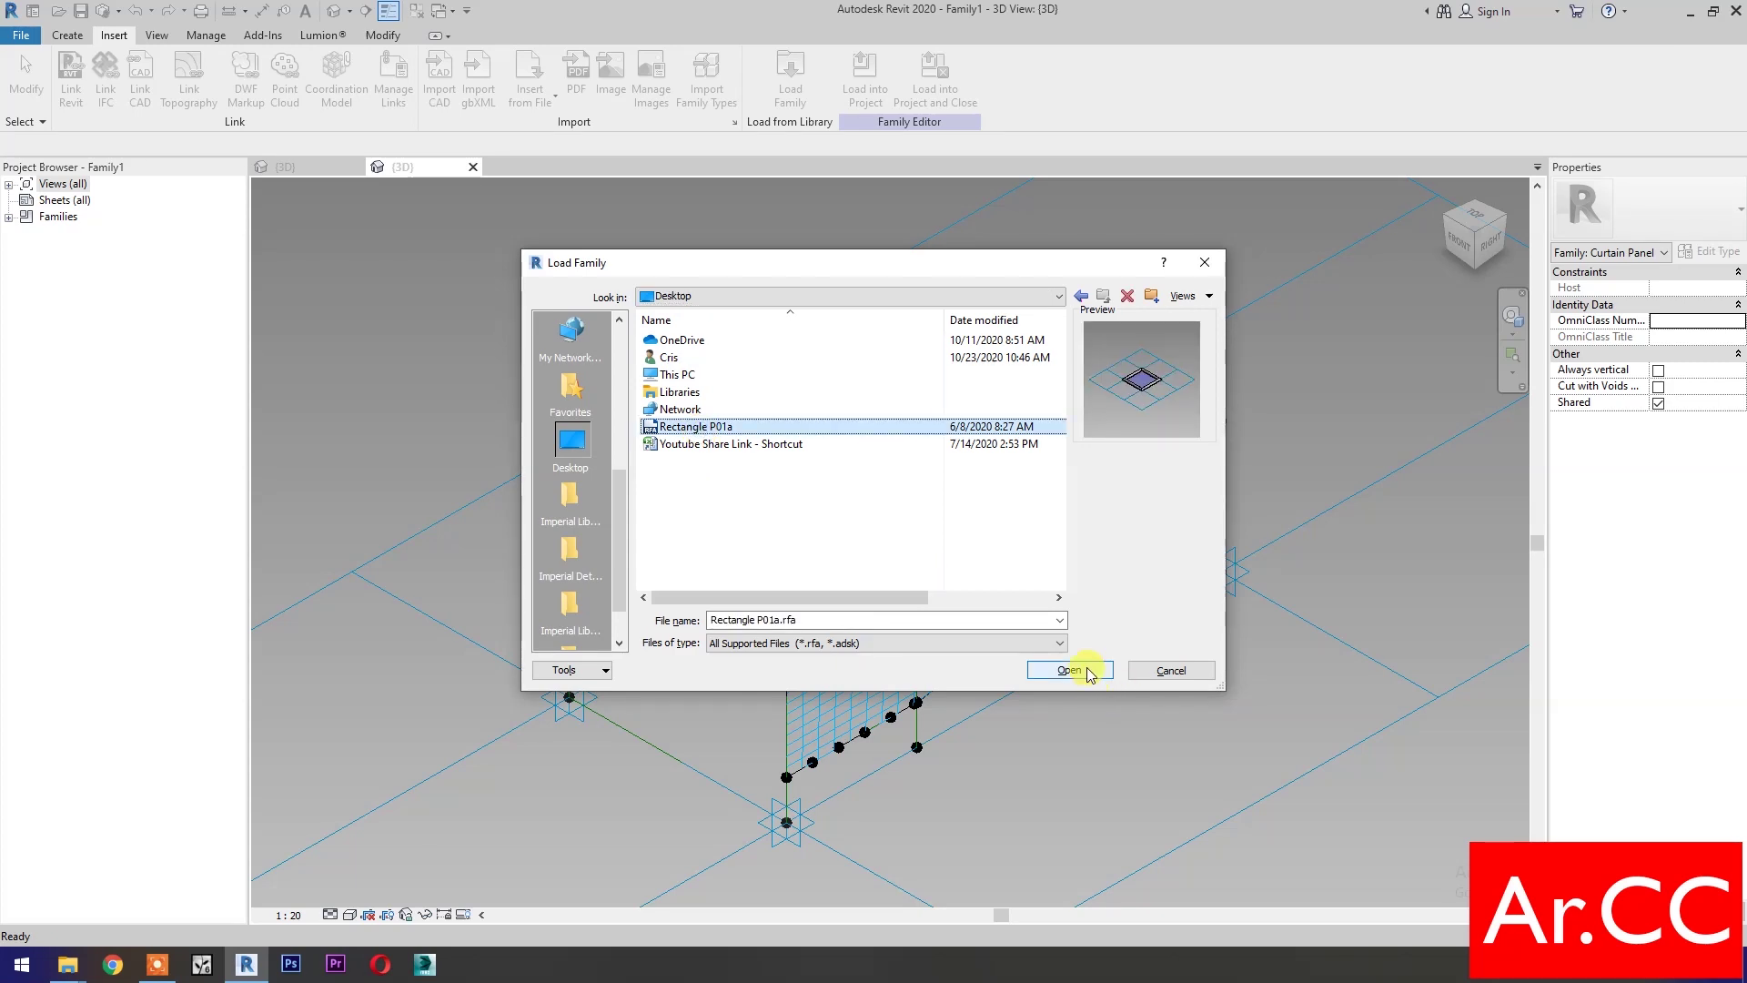
{"action": "left_click", "coordinate": [1088, 670]}
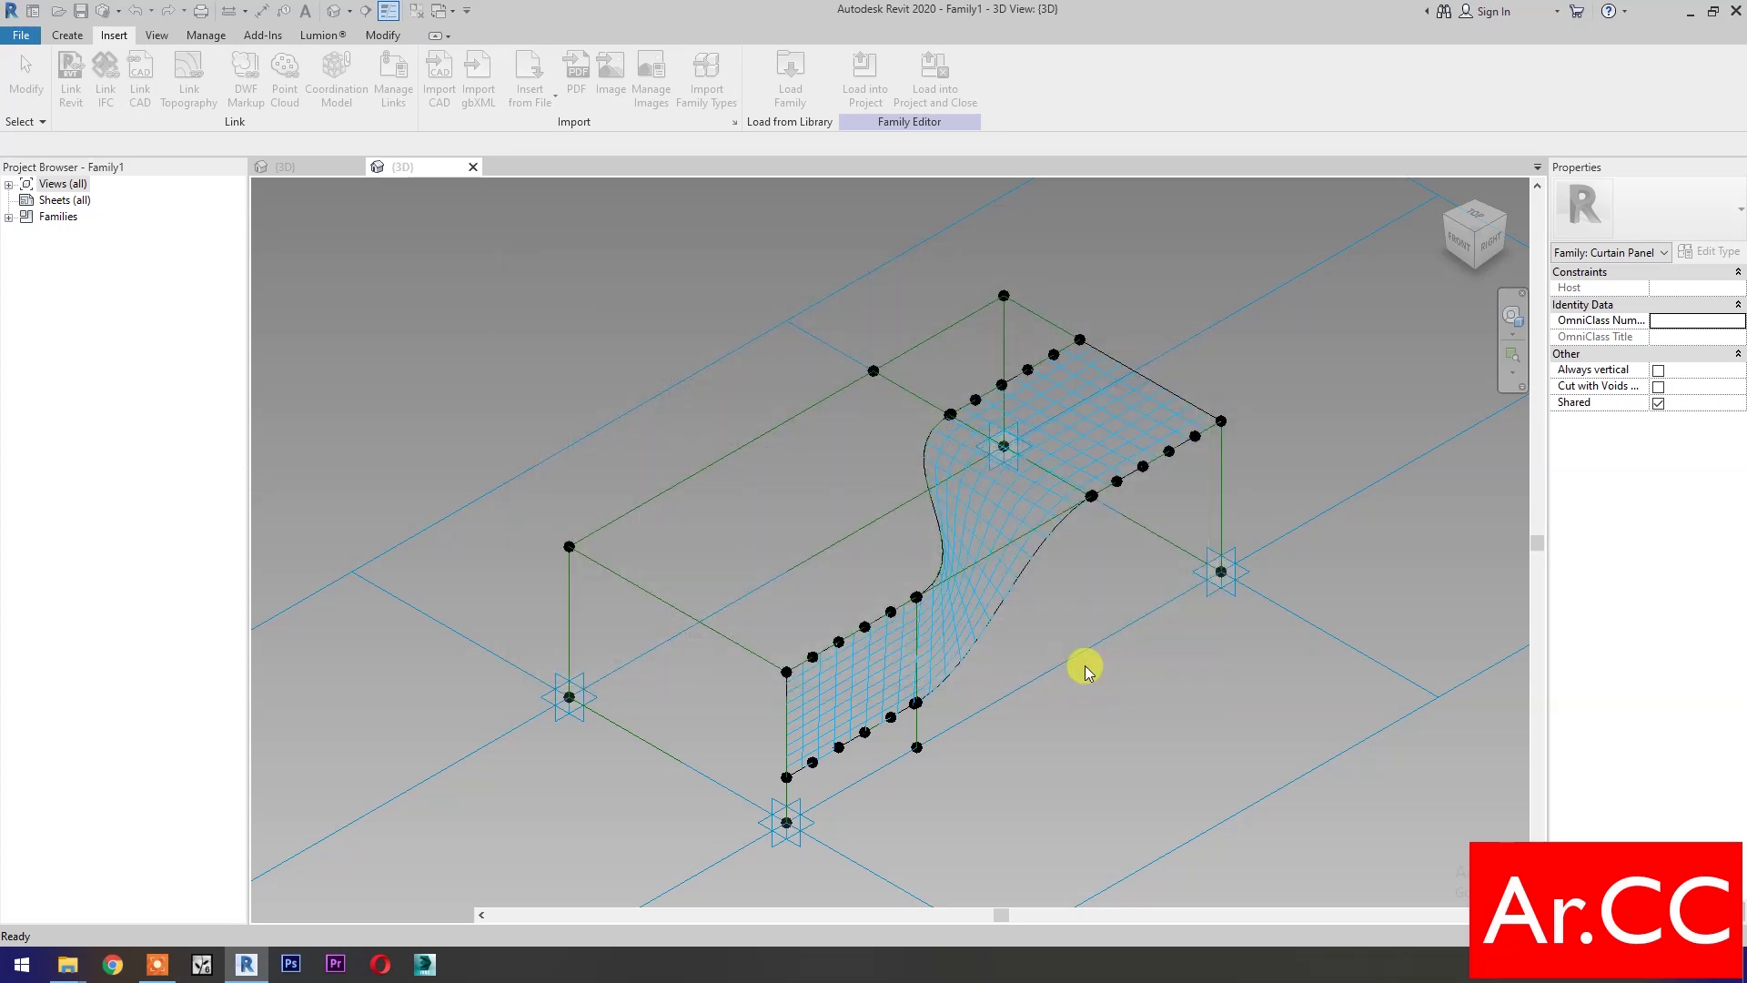
Apply Rectangle P01a panels to the divided surface
{"action": "left_click", "coordinate": [1005, 515]}
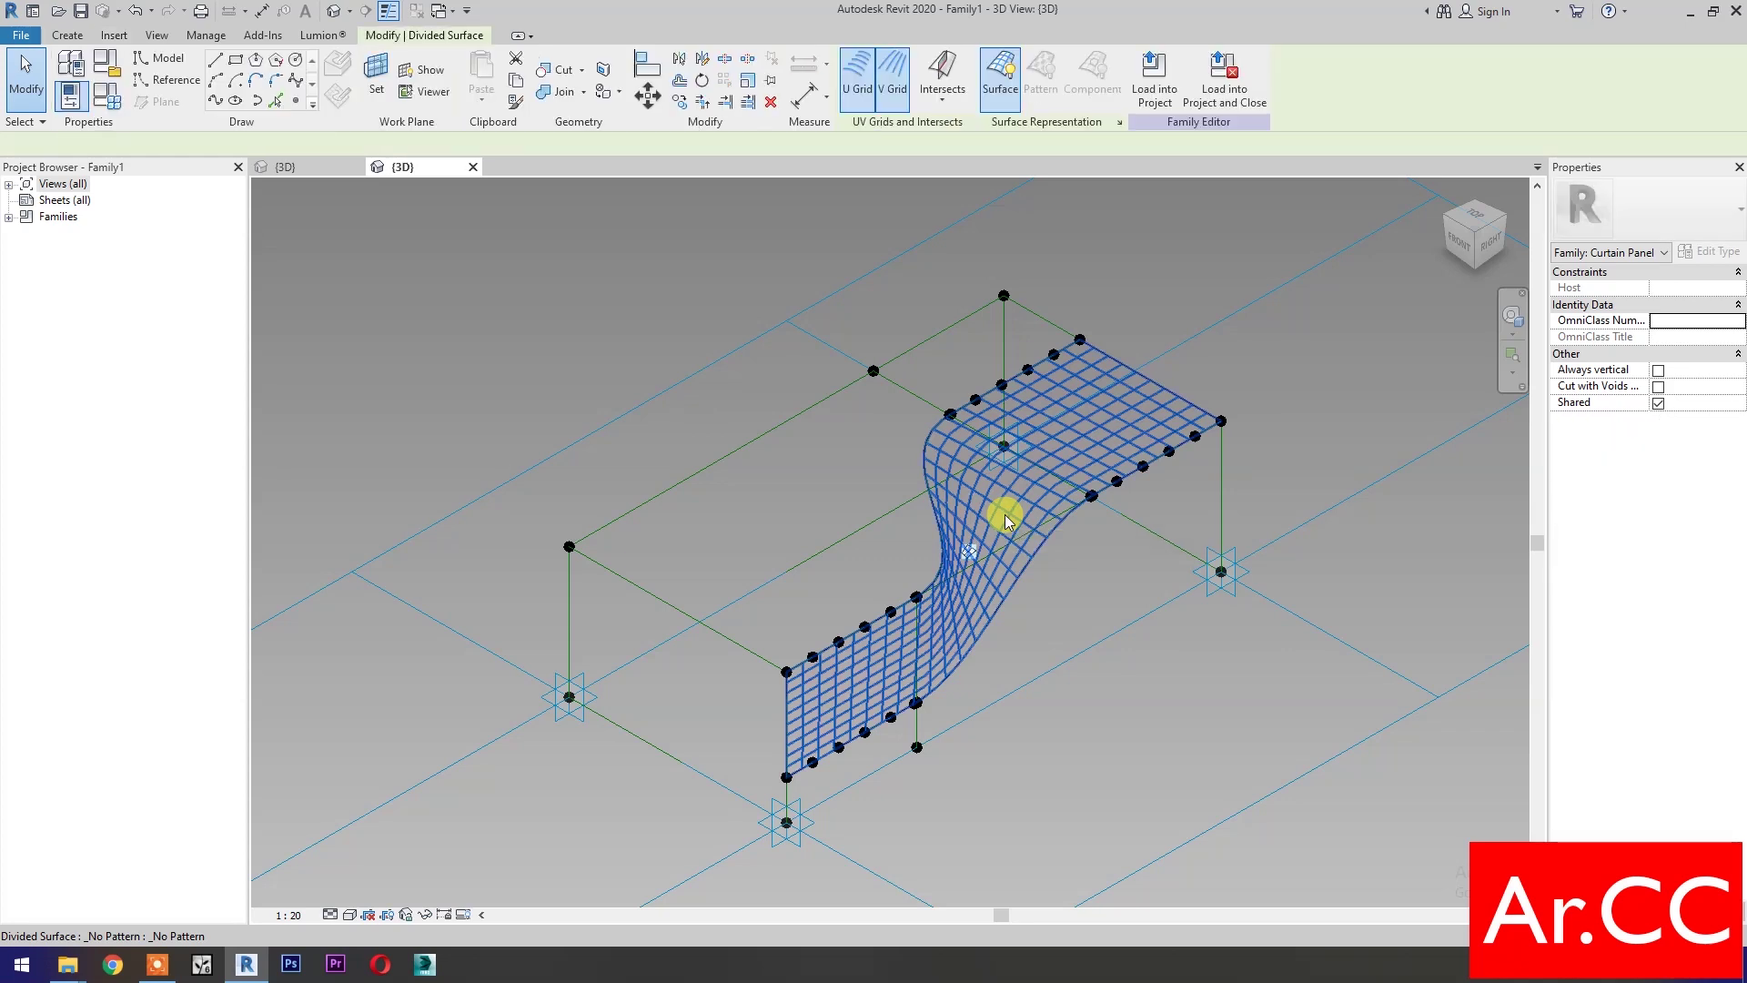
{"action": "left_click", "coordinate": [1688, 218]}
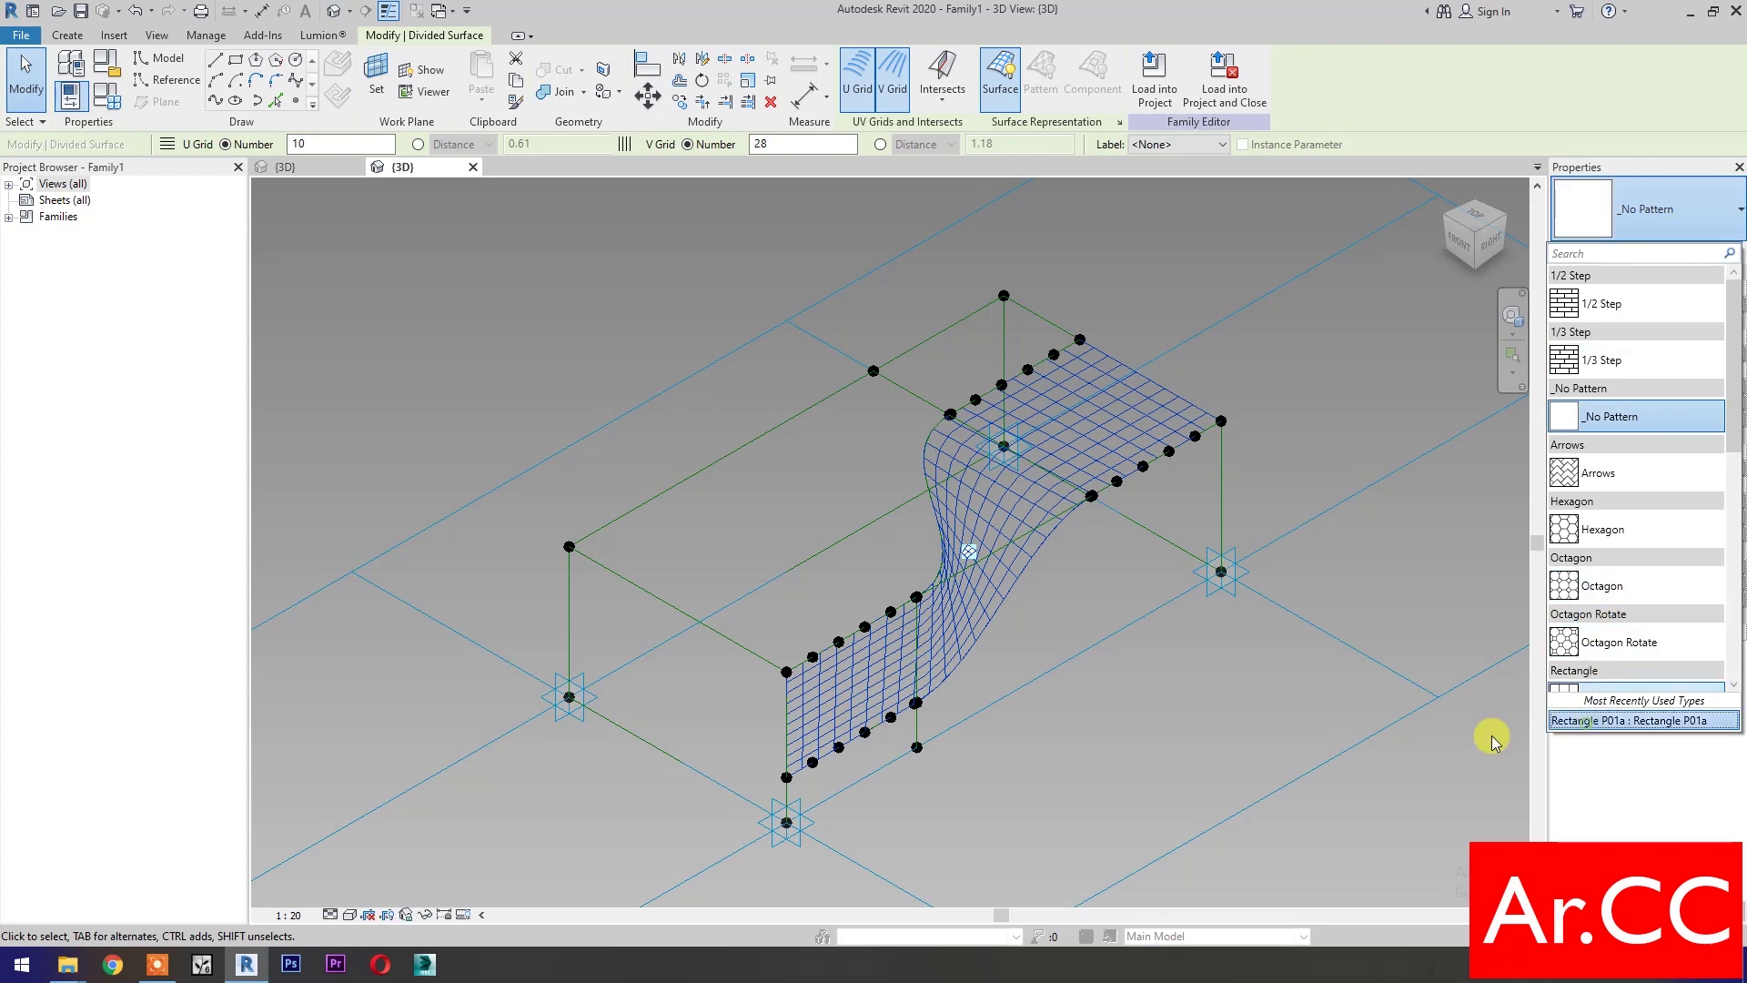
{"action": "left_click", "coordinate": [1586, 721]}
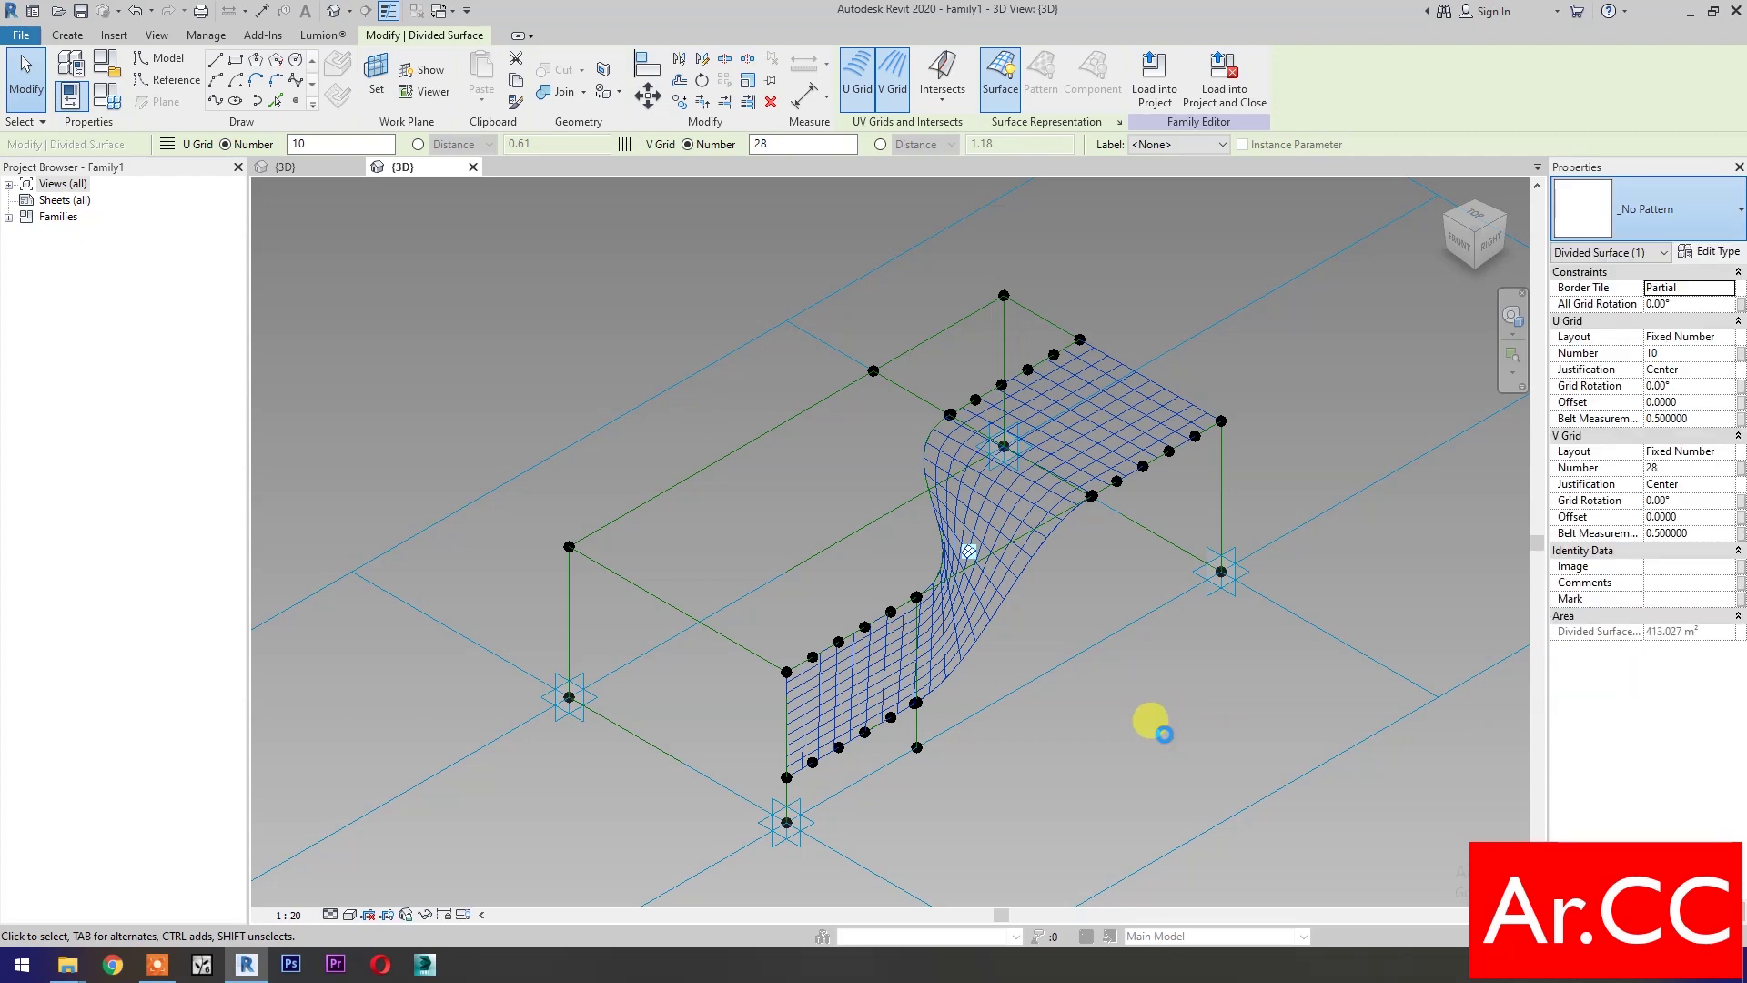
{"action": "left_click", "coordinate": [1144, 723]}
{"action": "scroll", "coordinate": [991, 697], "scroll_direction": "up", "scroll_amount": 2}
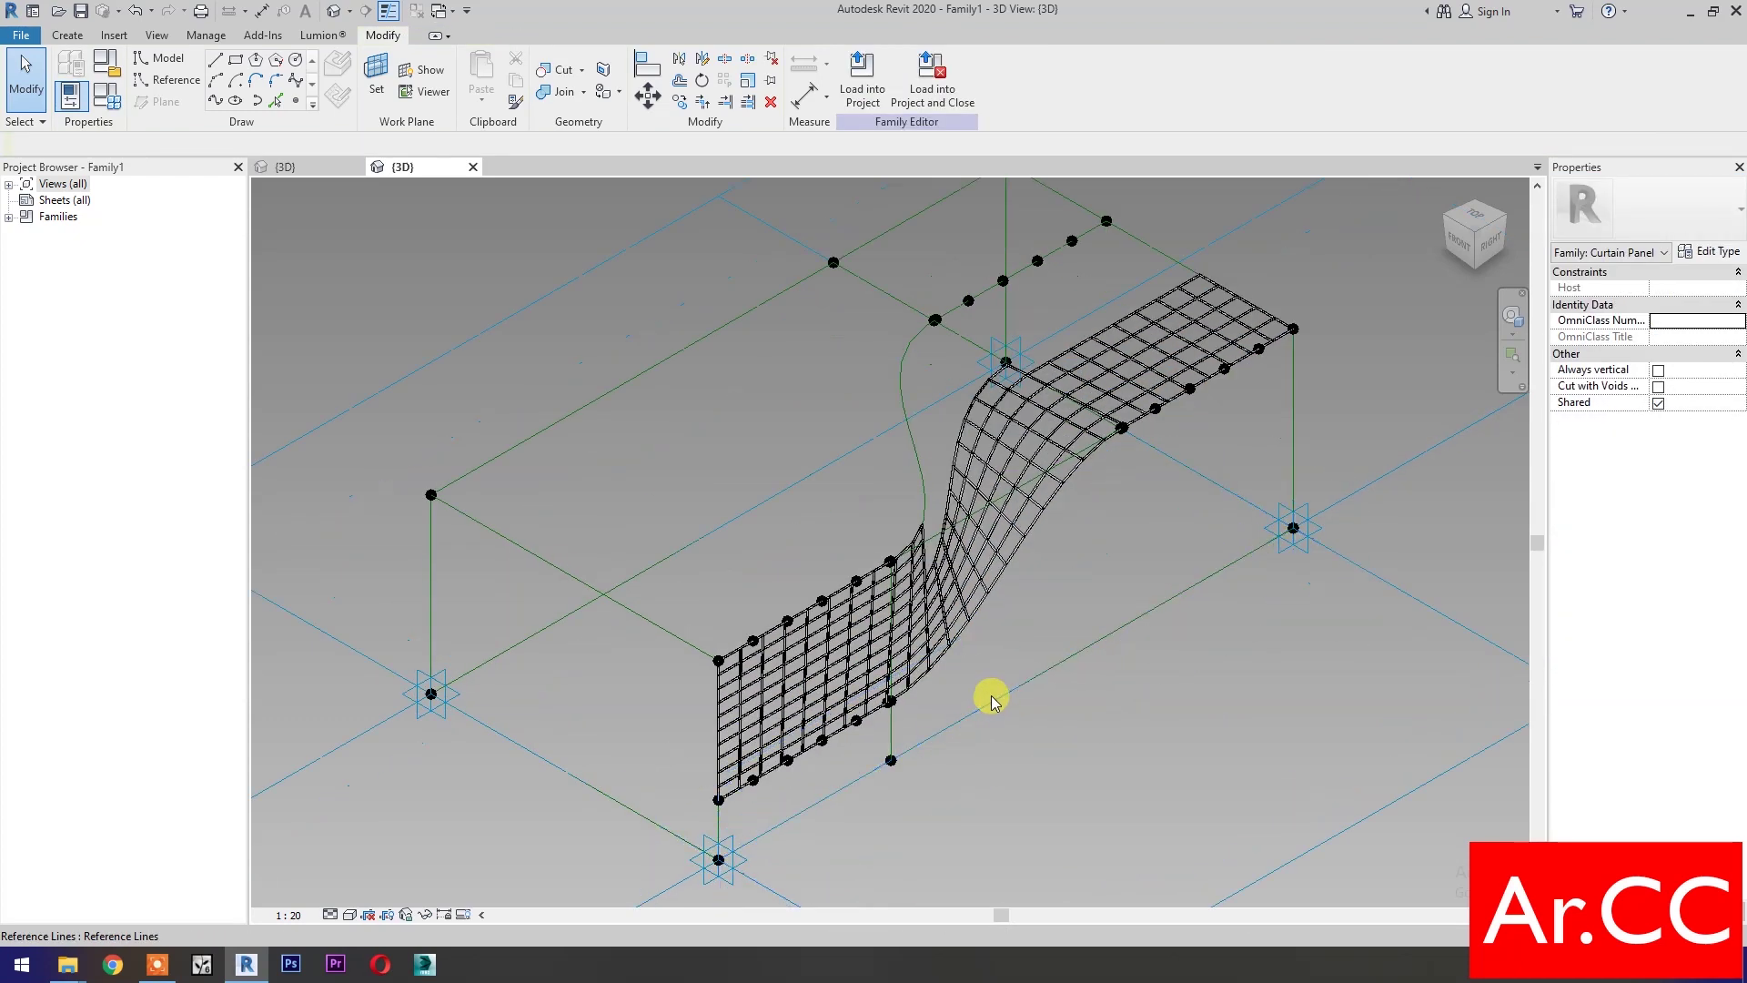
{"action": "scroll", "coordinate": [992, 696], "scroll_direction": "up", "scroll_amount": 2}
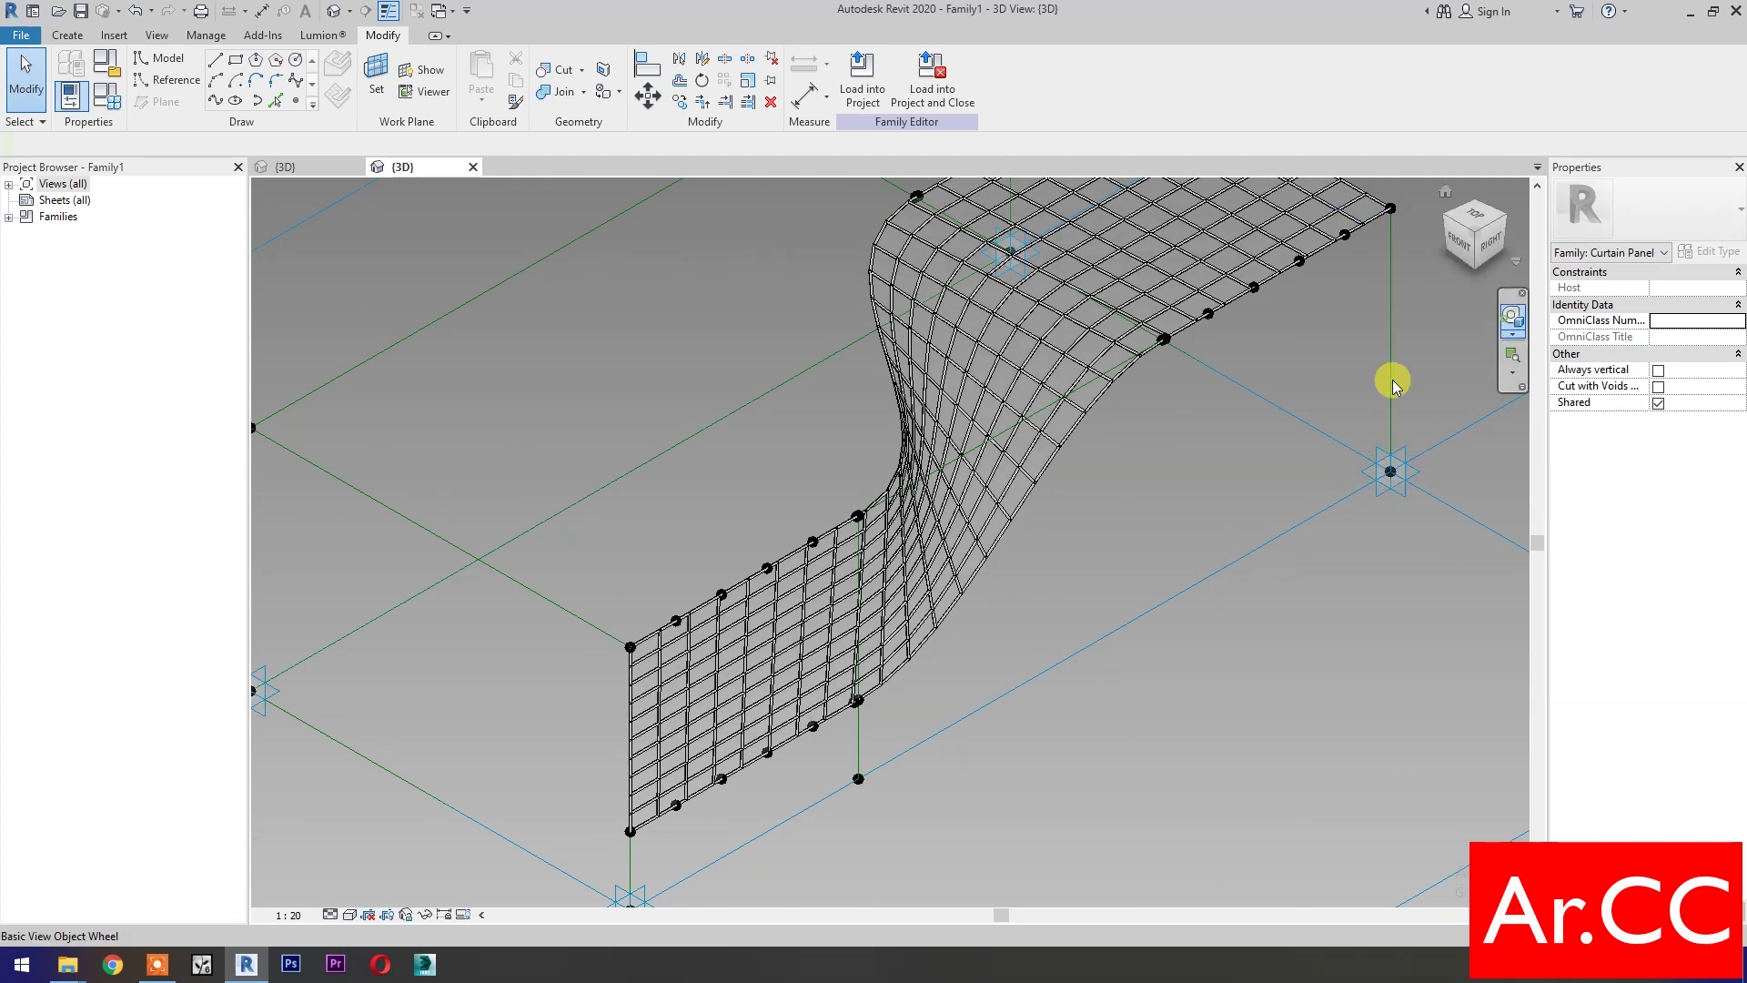
{"action": "left_click", "coordinate": [1510, 318]}
{"action": "mouse_move", "coordinate": [1103, 713]}
{"action": "left_mouse_down"}
{"action": "mouse_move", "coordinate": [1033, 706]}
{"action": "mouse_move", "coordinate": [1041, 768]}
{"action": "mouse_move", "coordinate": [1068, 709]}
{"action": "mouse_move", "coordinate": [1101, 753]}
{"action": "mouse_move", "coordinate": [1094, 695]}
{"action": "mouse_move", "coordinate": [1106, 707]}
{"action": "left_mouse_up"}
{"action": "middle_click_drag", "start_coordinate": [1106, 707], "coordinate": [1074, 766], "text": "shift"}
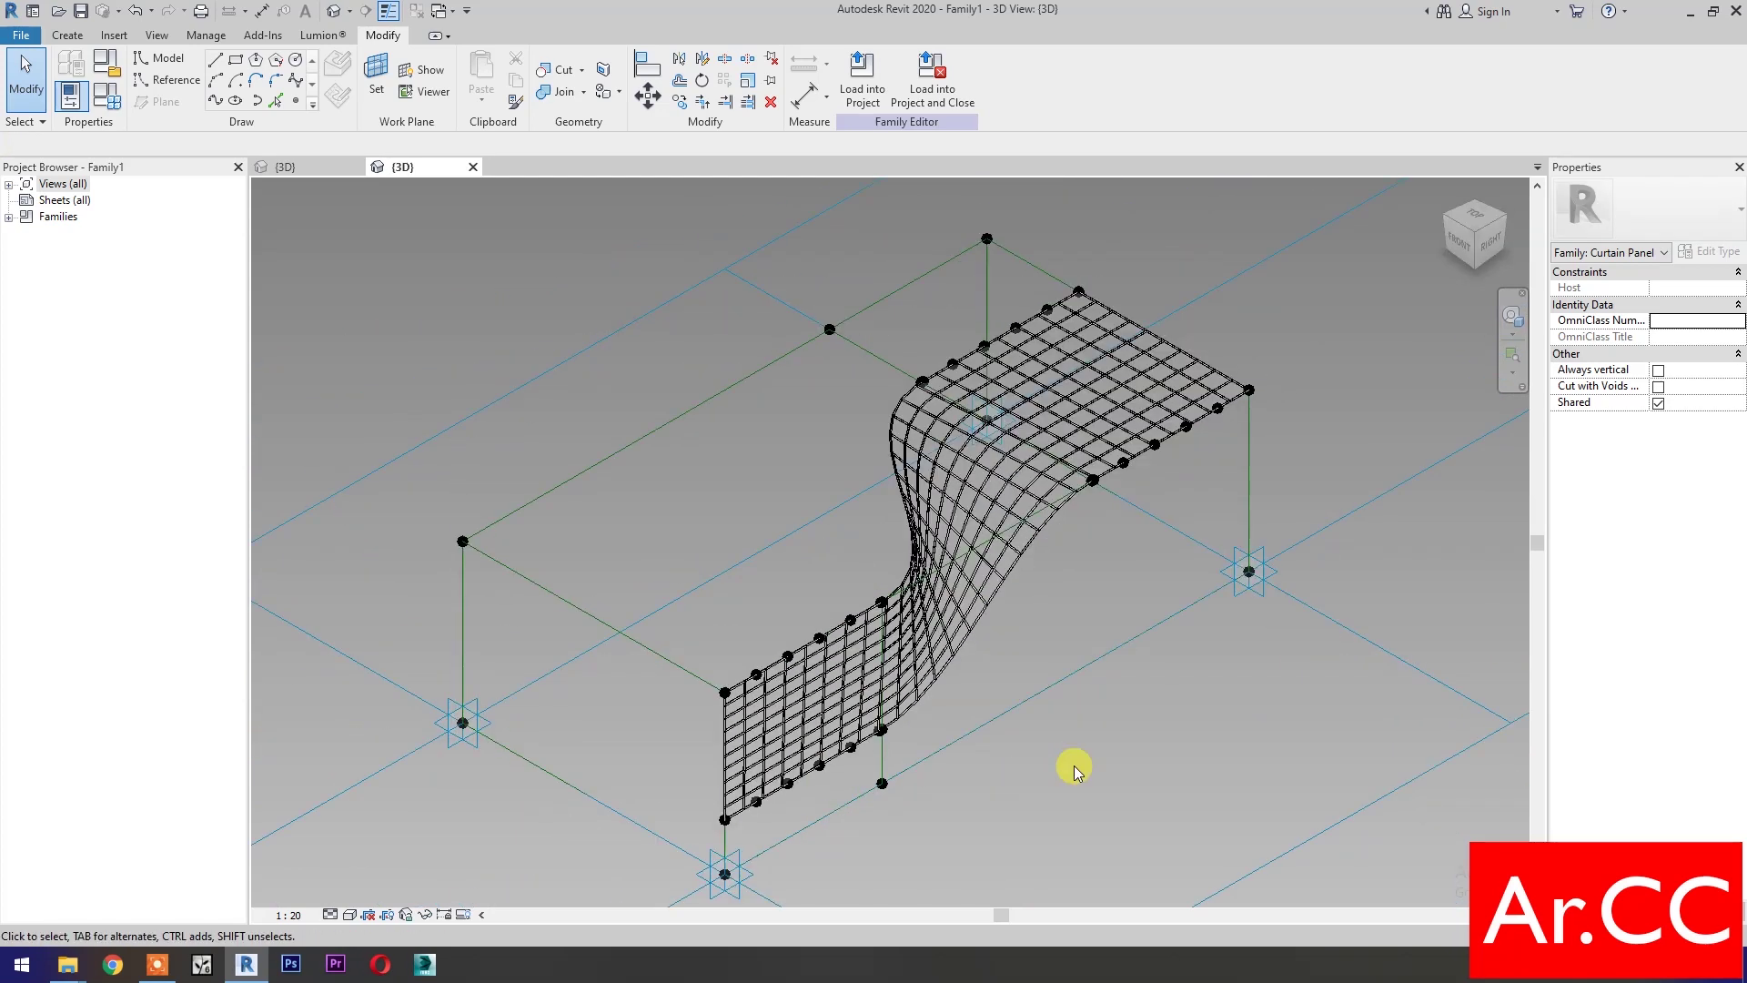
{"action": "key", "text": "l"}
{"action": "key", "text": "i"}
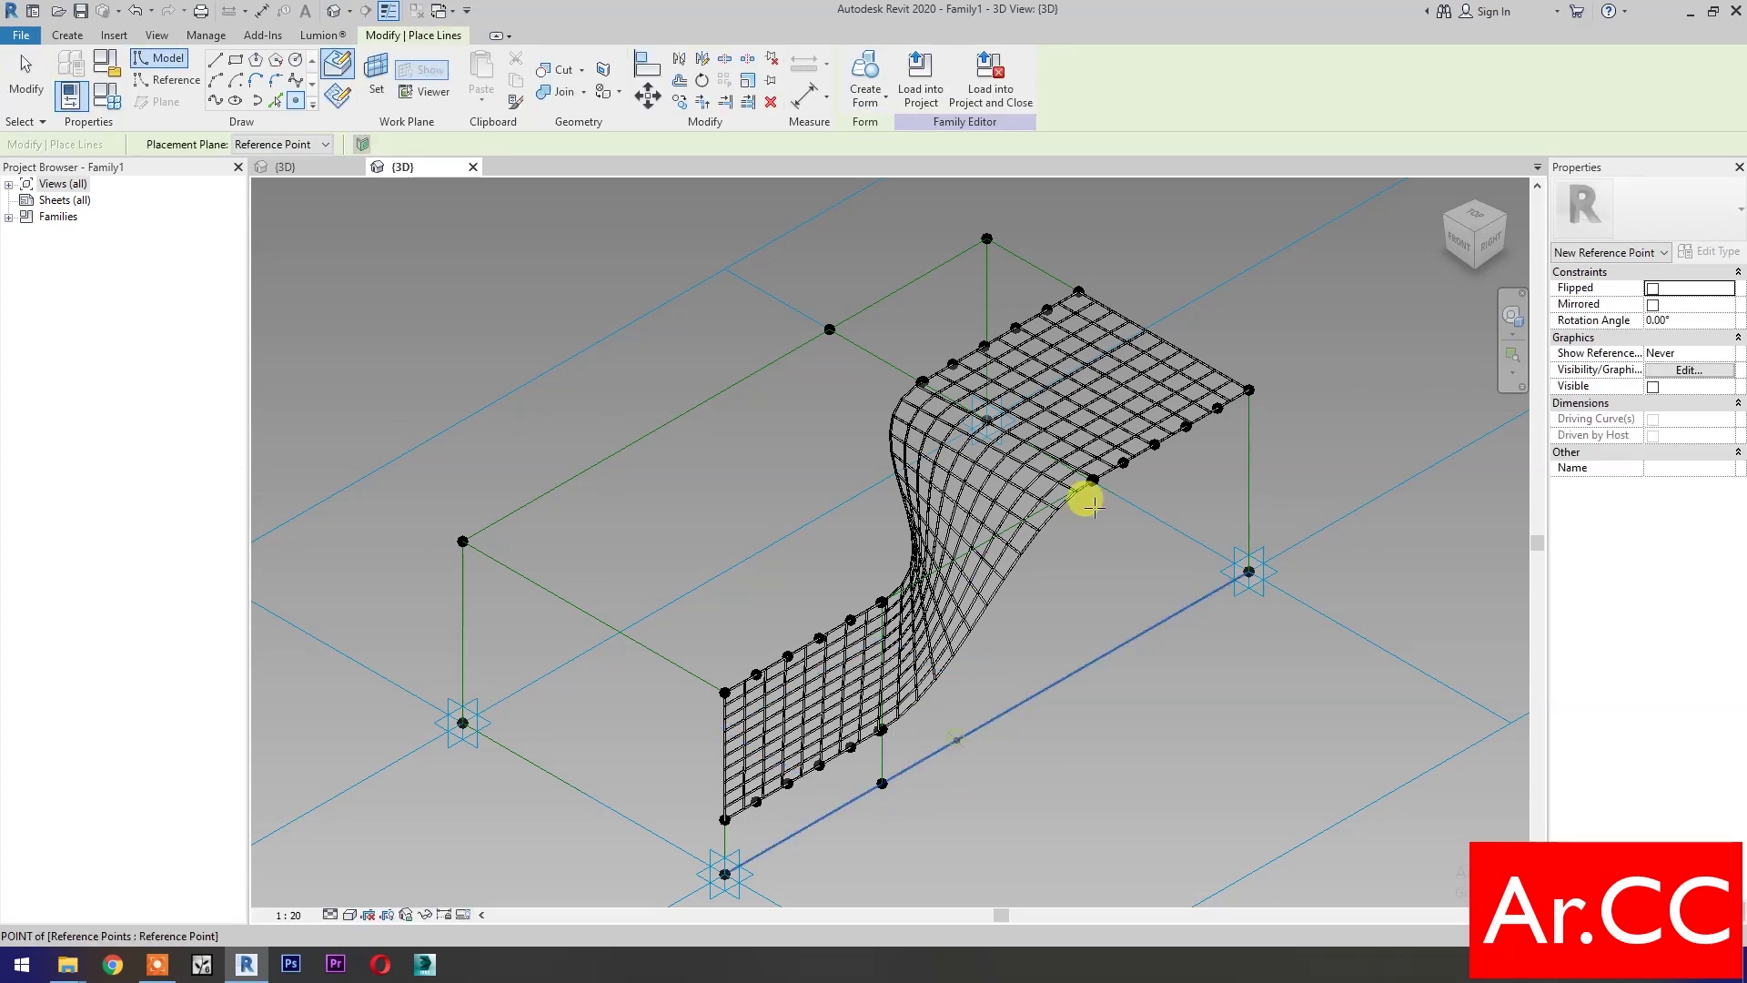
{"action": "left_click", "coordinate": [1511, 316]}
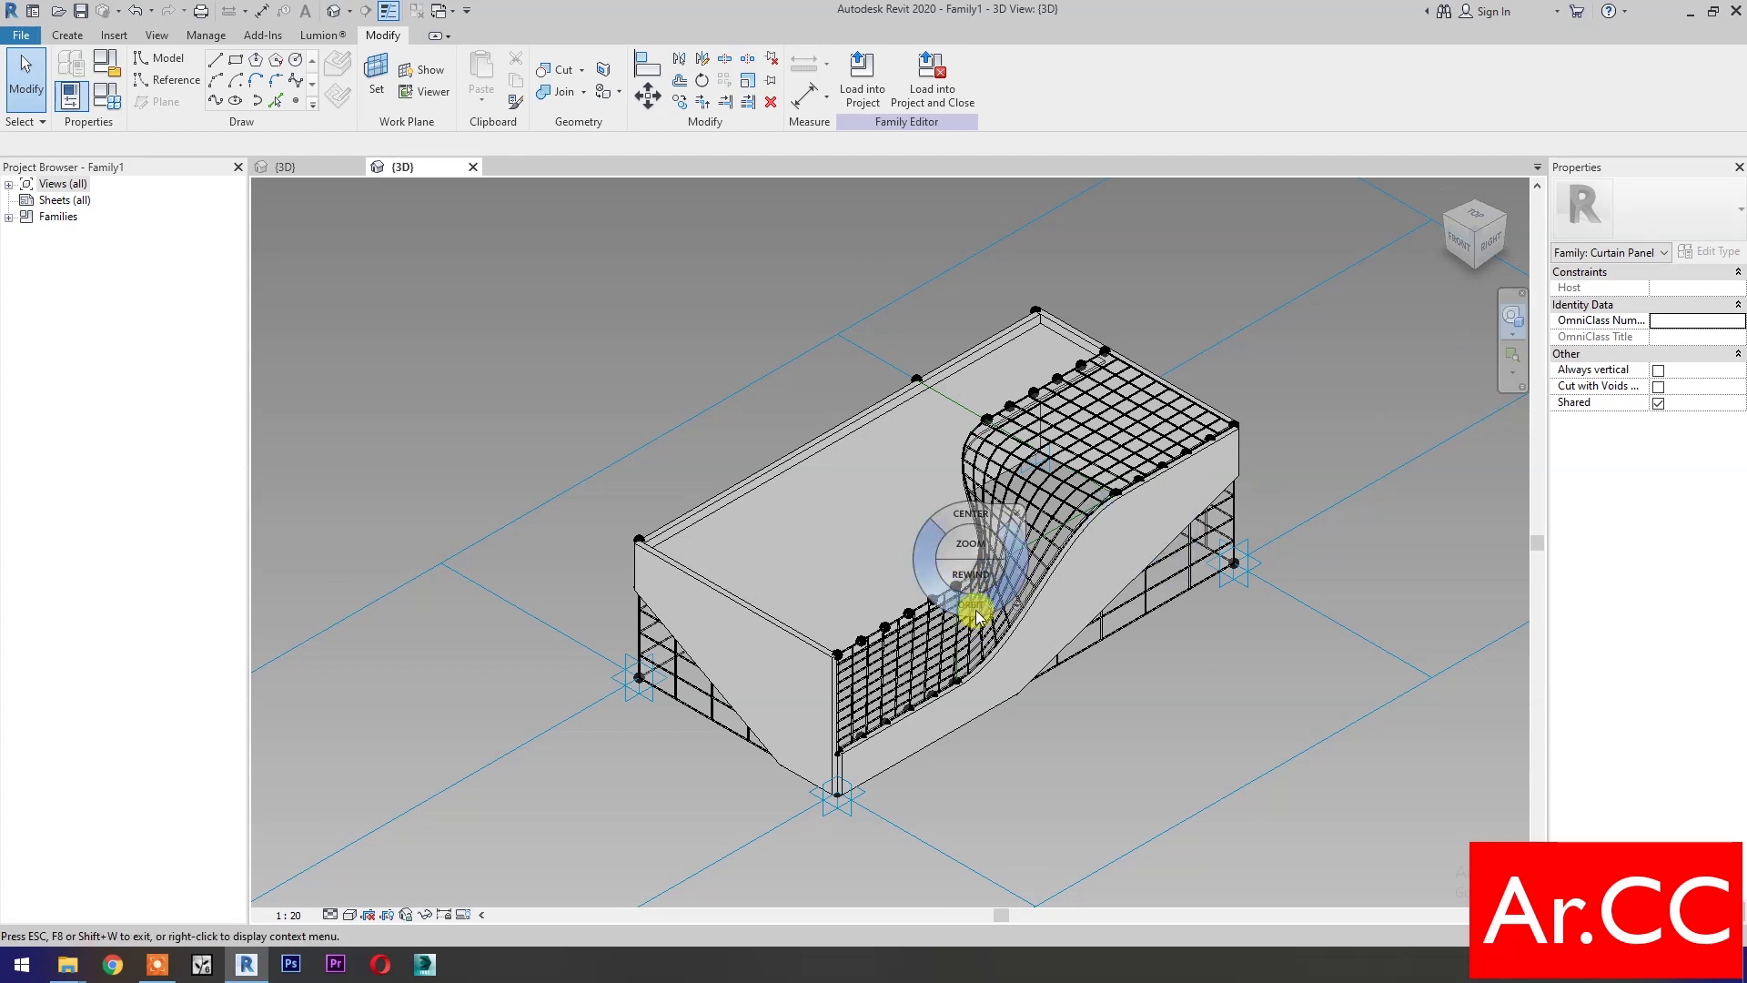
{"action": "left_click_drag", "start_coordinate": [961, 605], "coordinate": [779, 580]}
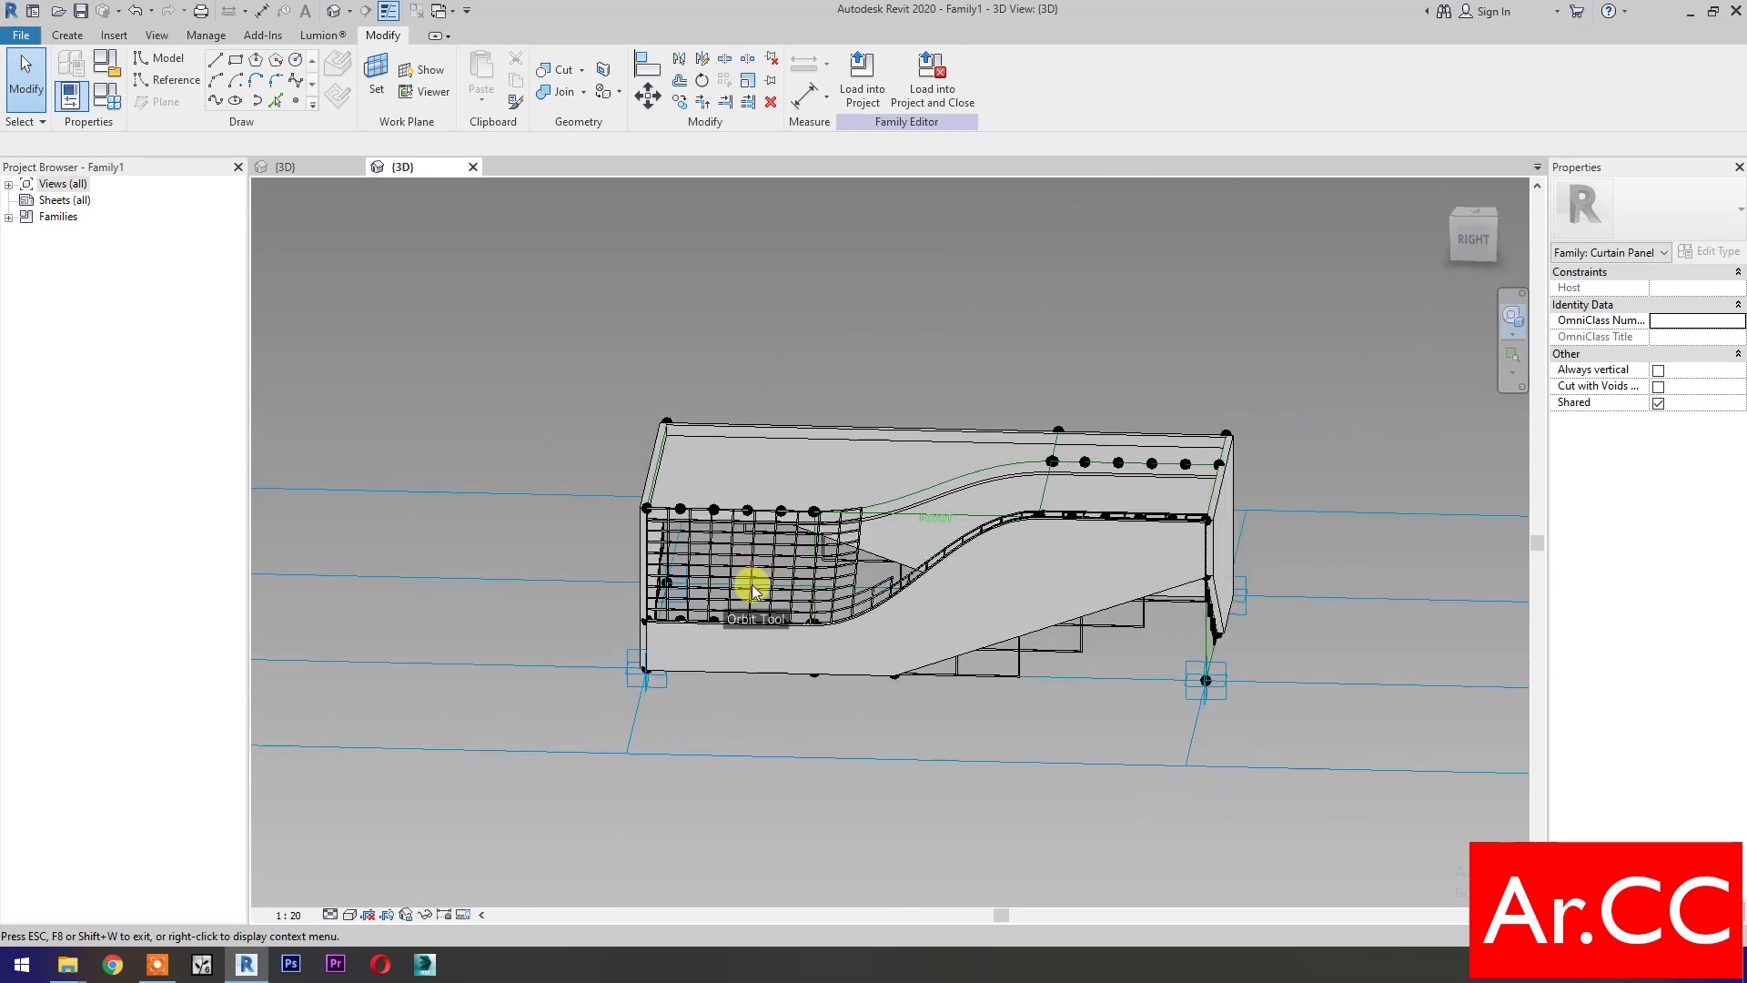
{"action": "mouse_move", "coordinate": [779, 580]}
{"action": "left_mouse_down"}
{"action": "mouse_move", "coordinate": [883, 815]}
{"action": "mouse_move", "coordinate": [792, 775]}
{"action": "left_mouse_up"}
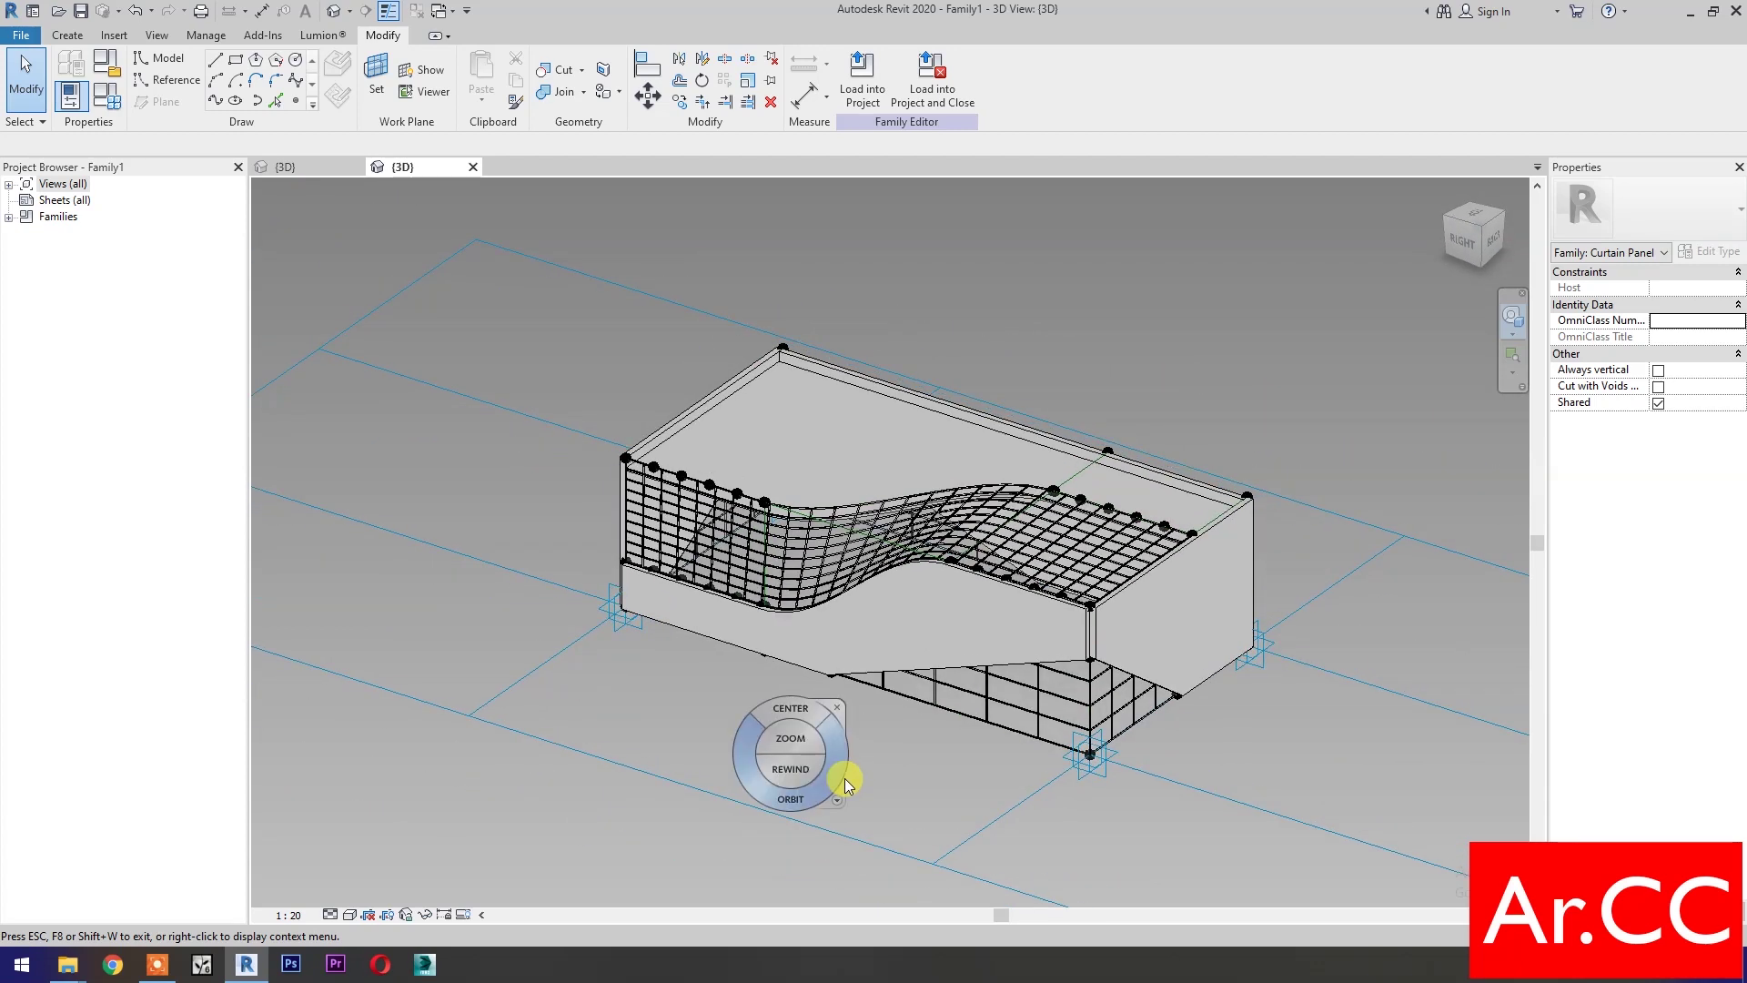
{"action": "key", "text": "Escape"}
{"action": "left_click", "coordinate": [1482, 232]}
{"action": "type", "text": "Wall to Roof"}
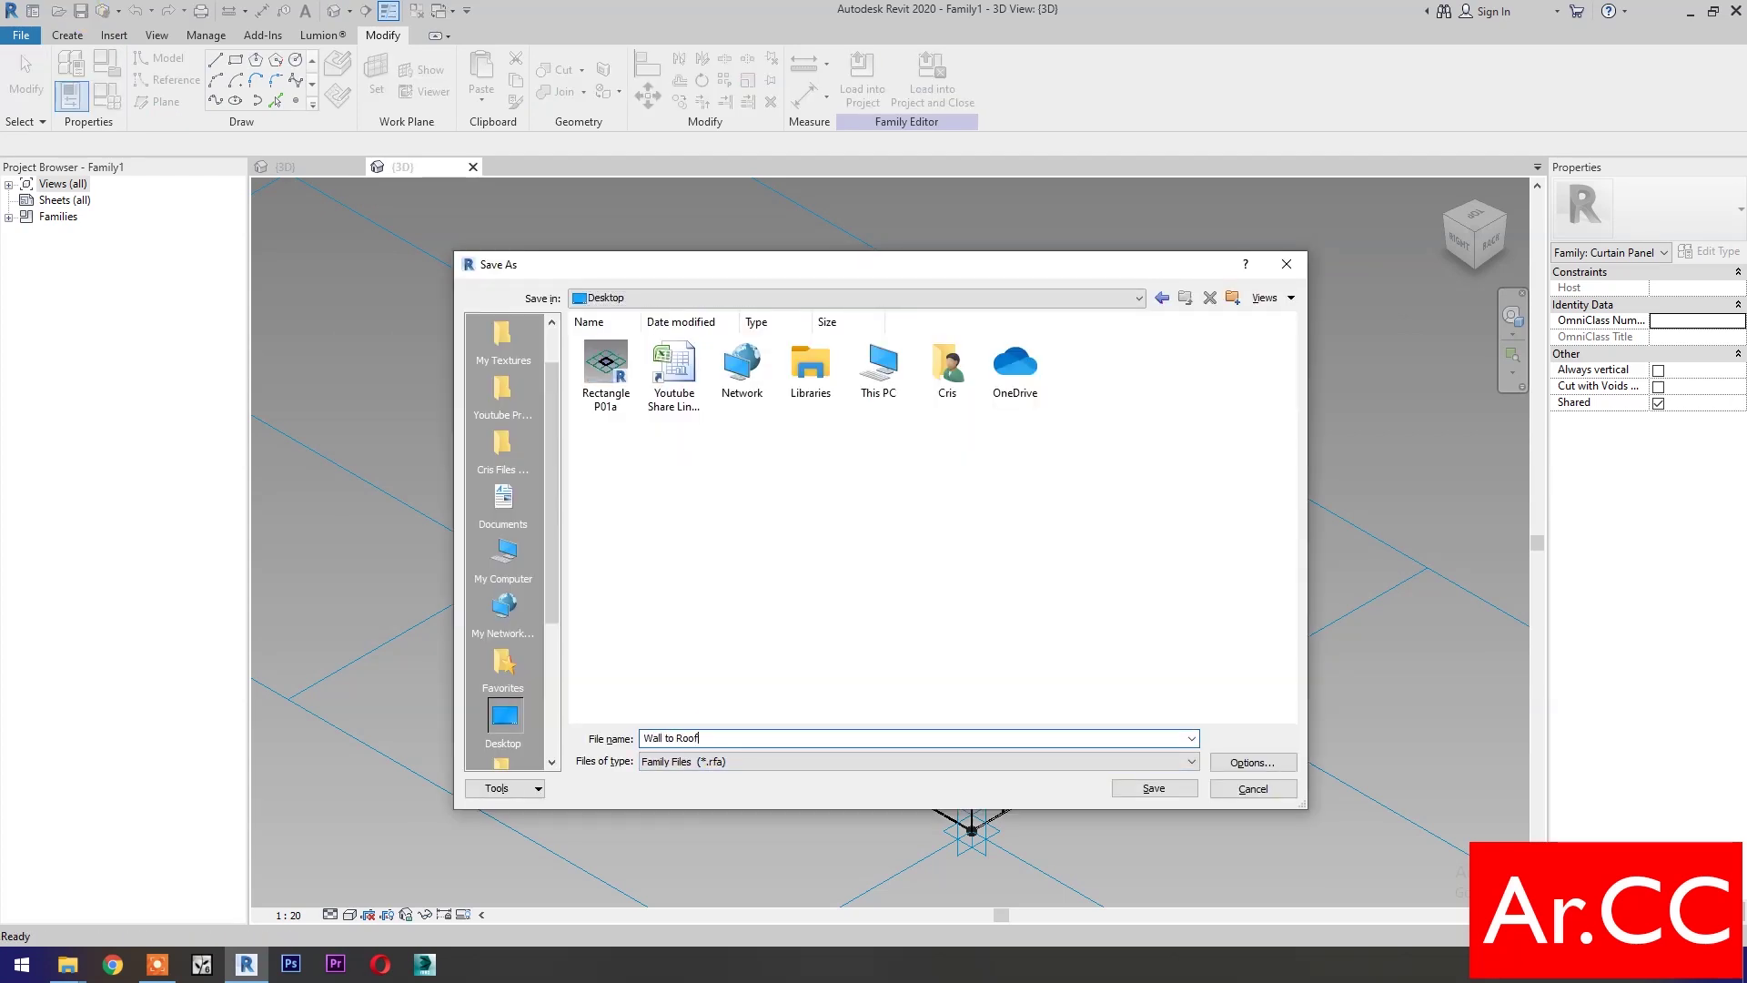
Save the panel family as 'Wall to Roof' and load it into the project
{"action": "left_click", "coordinate": [1147, 789]}
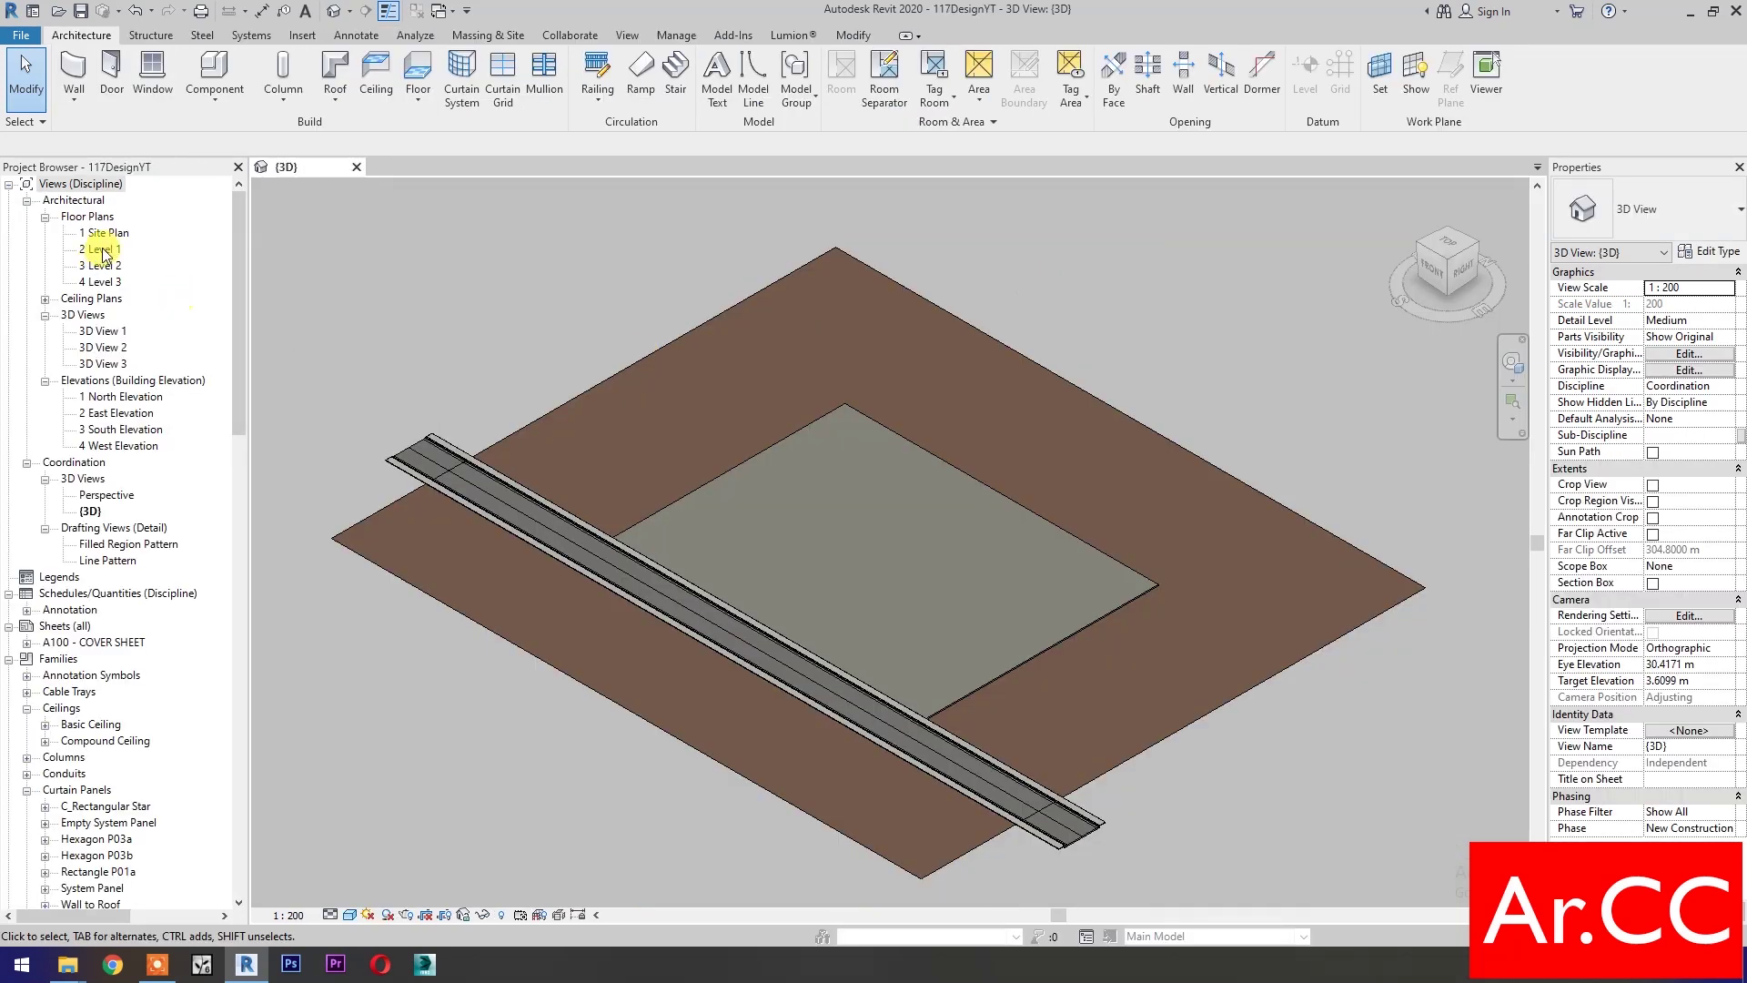
{"action": "left_click", "coordinate": [102, 250]}
On the 2 Level 1 plan, show mass forms and start the in-place mass 'Mass 1'
{"action": "double_click", "coordinate": [101, 253]}
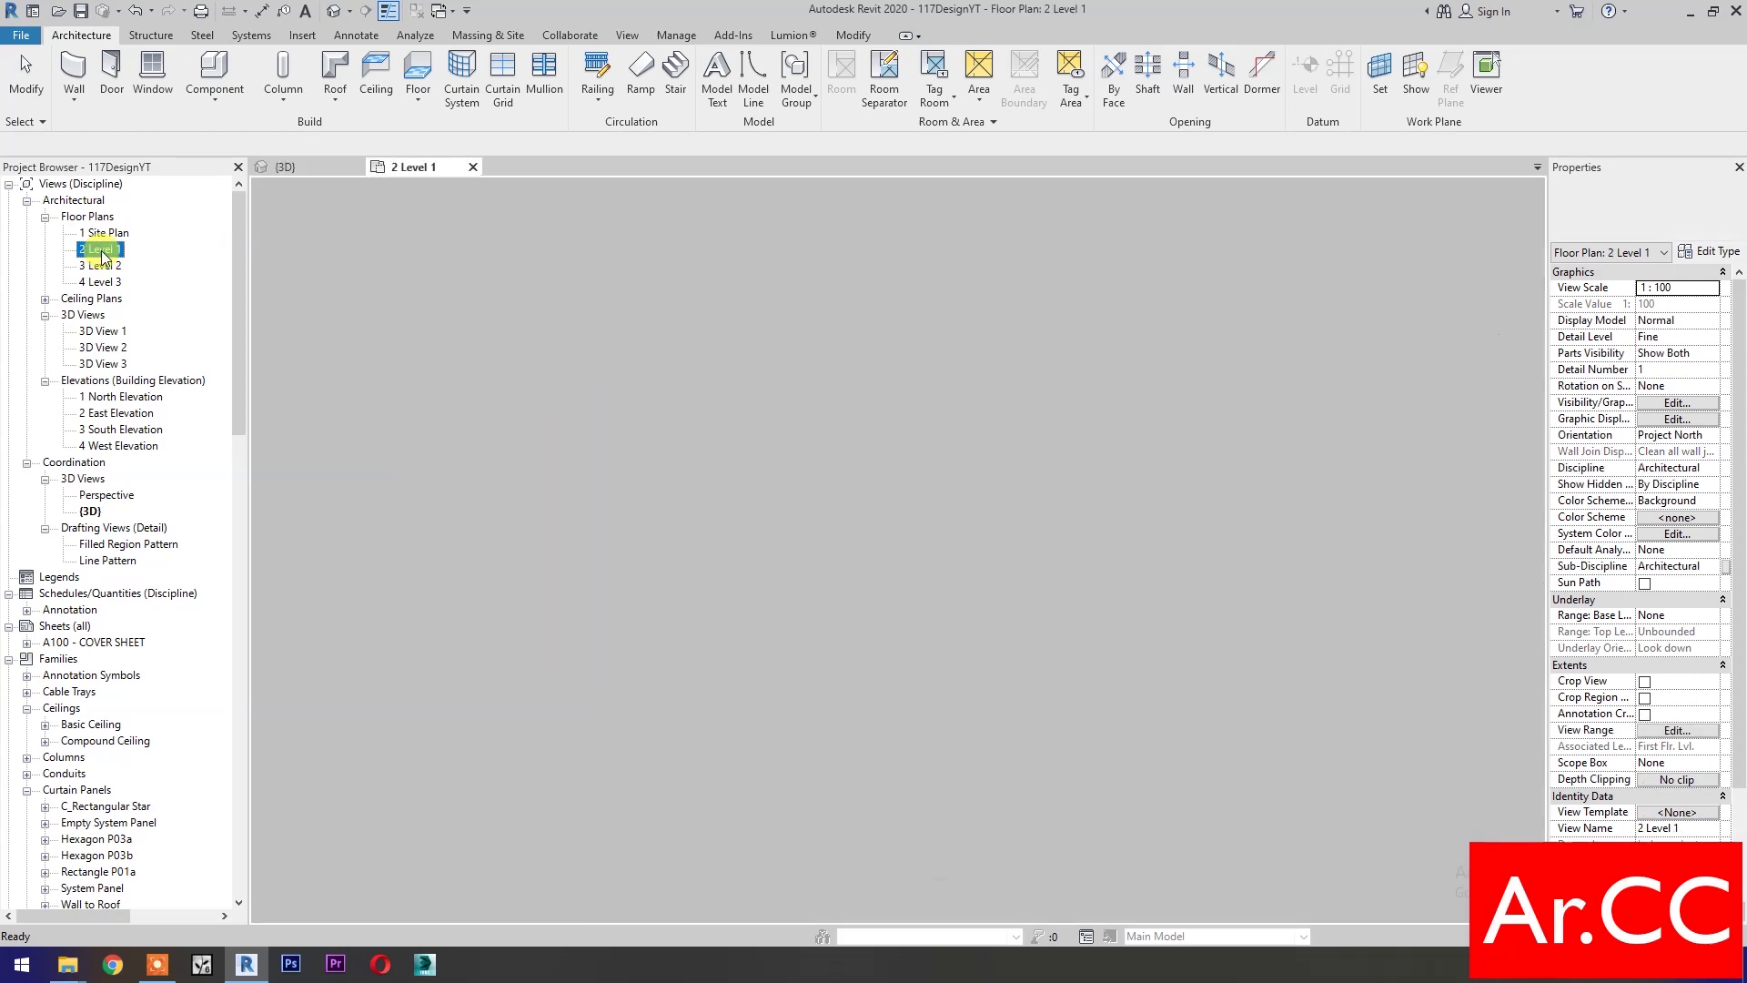
{"action": "scroll", "coordinate": [773, 483], "scroll_direction": "up", "scroll_amount": 2}
{"action": "middle_click_drag", "start_coordinate": [816, 445], "coordinate": [792, 597]}
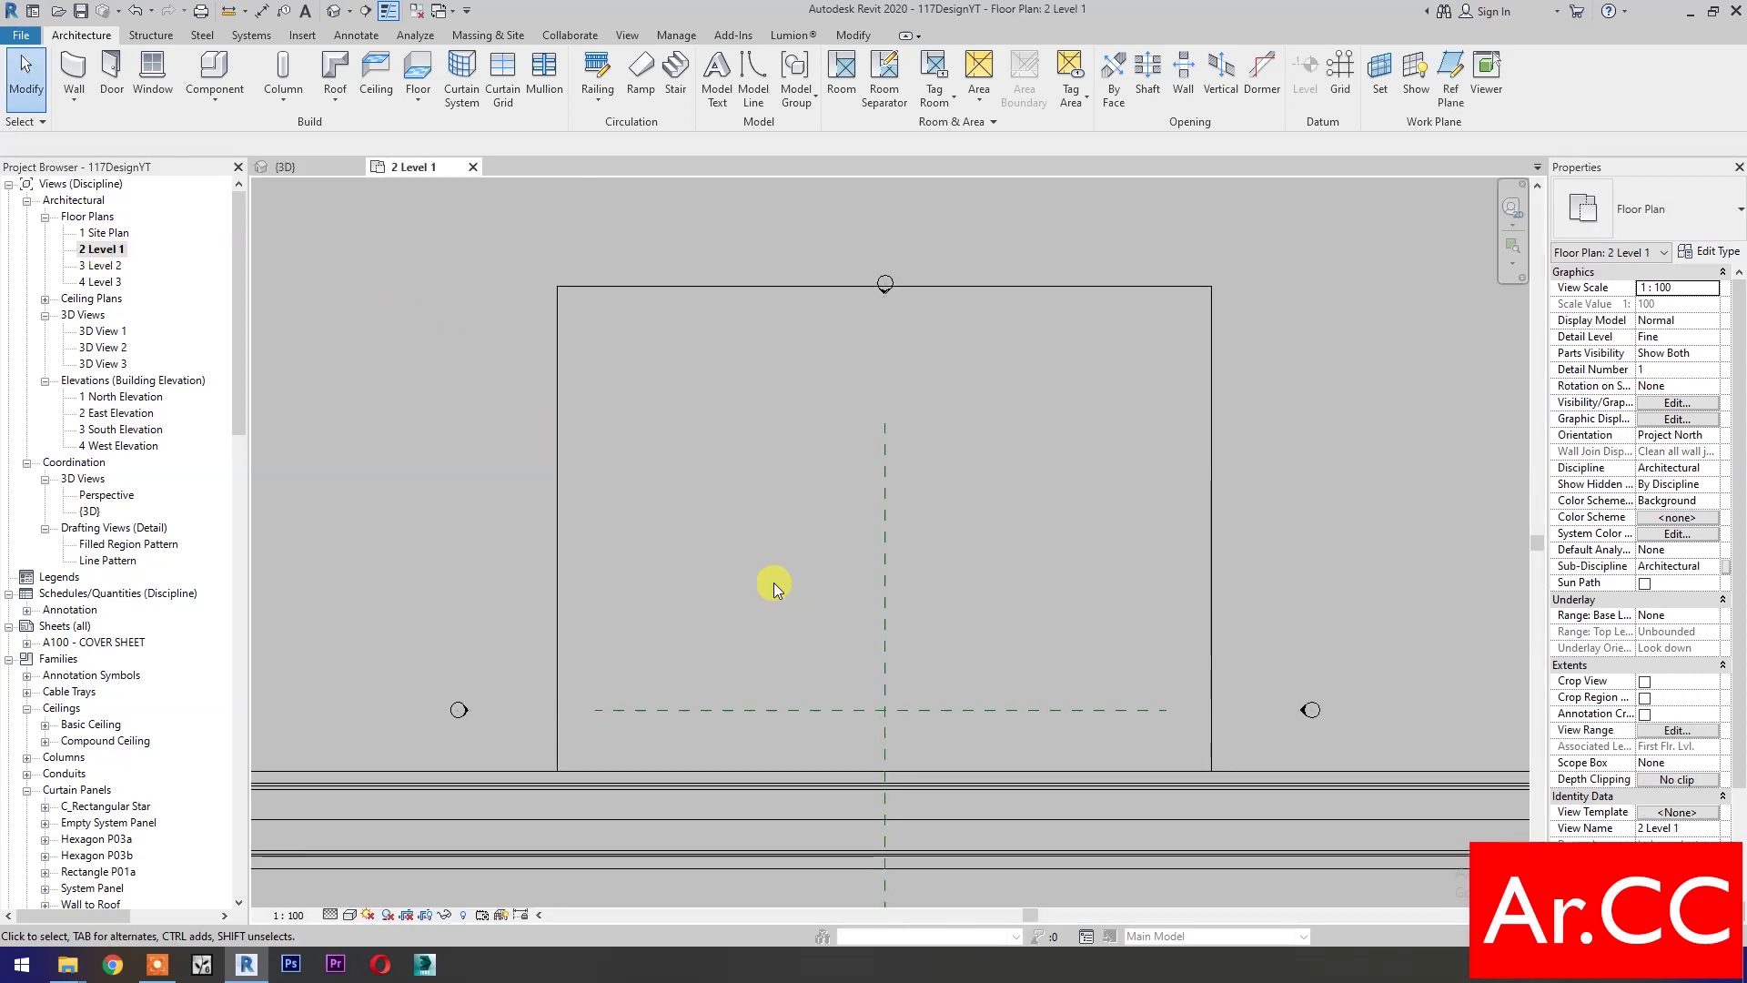
{"action": "left_click", "coordinate": [496, 38]}
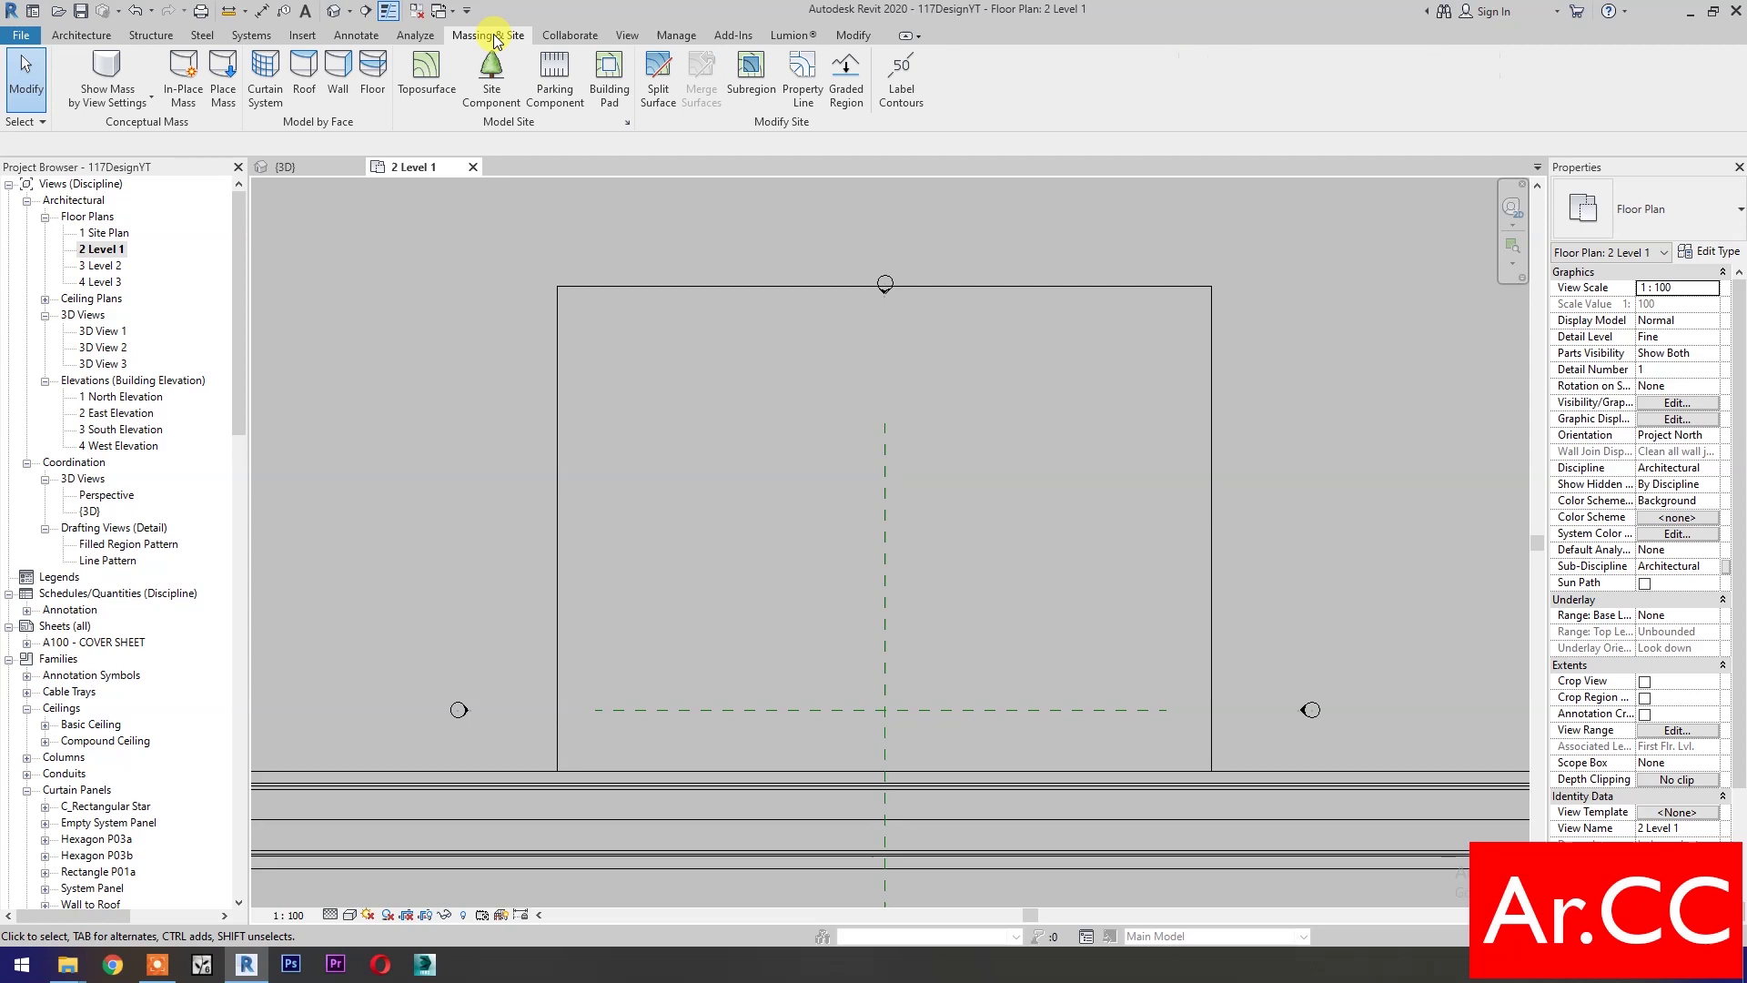
{"action": "left_click", "coordinate": [119, 78]}
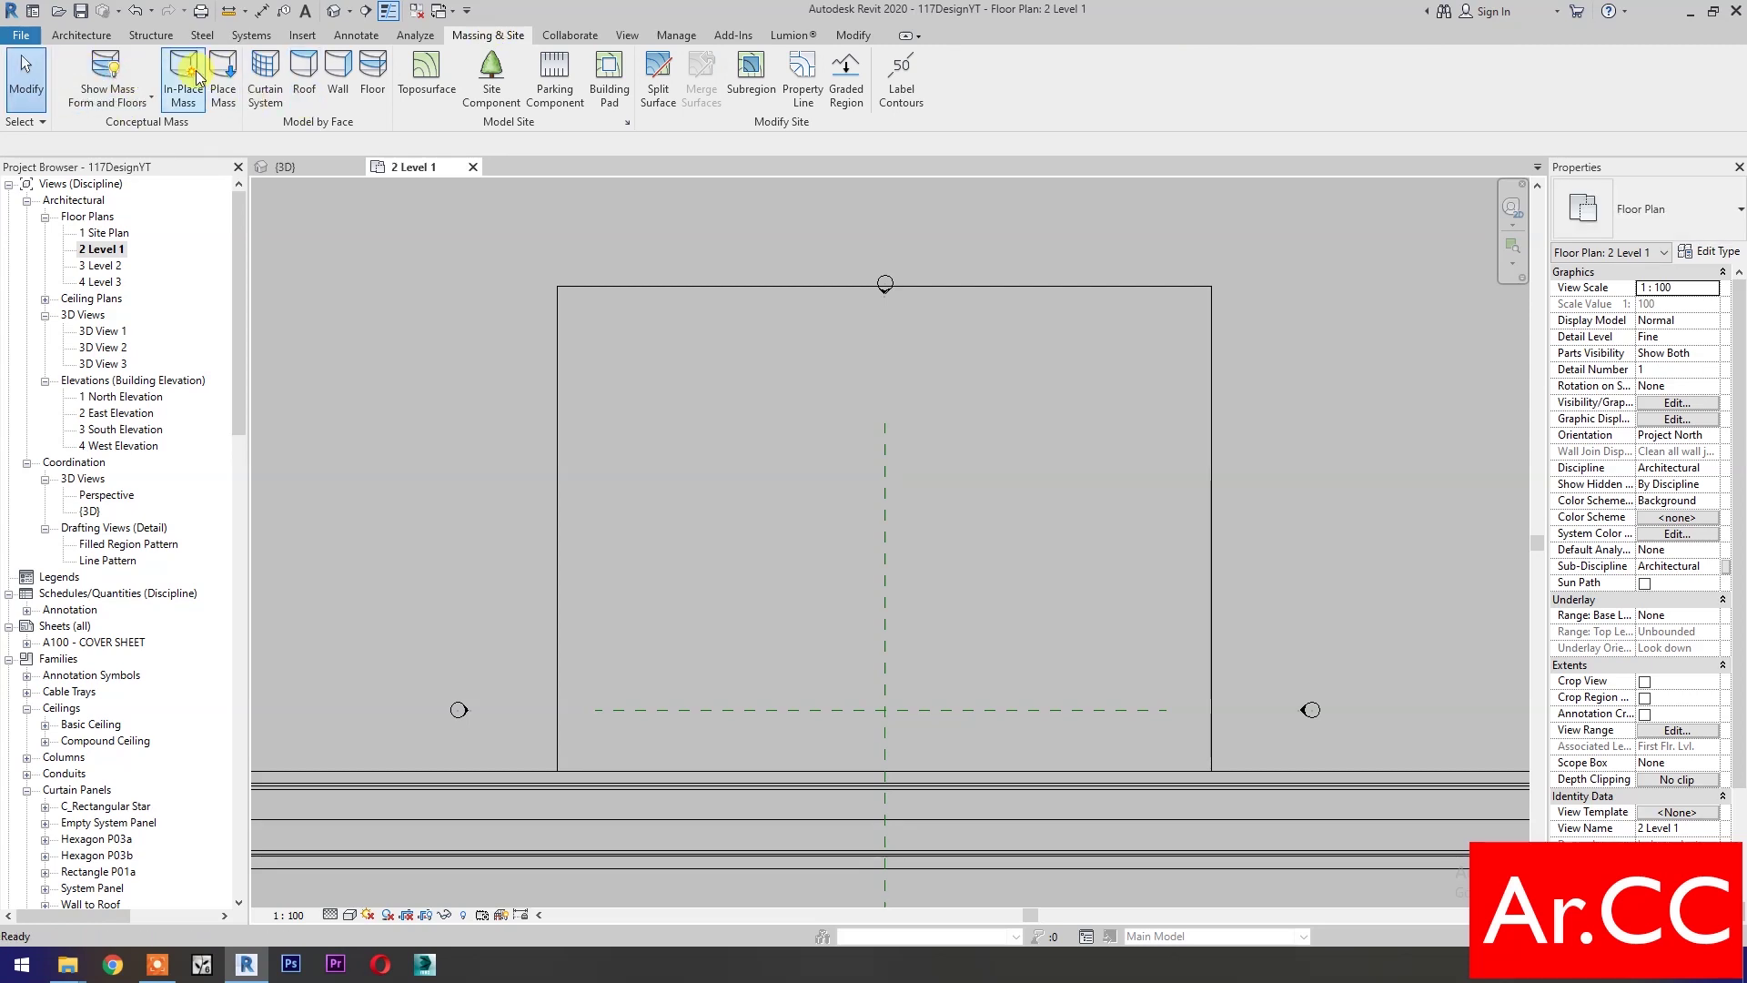
{"action": "left_click", "coordinate": [188, 77]}
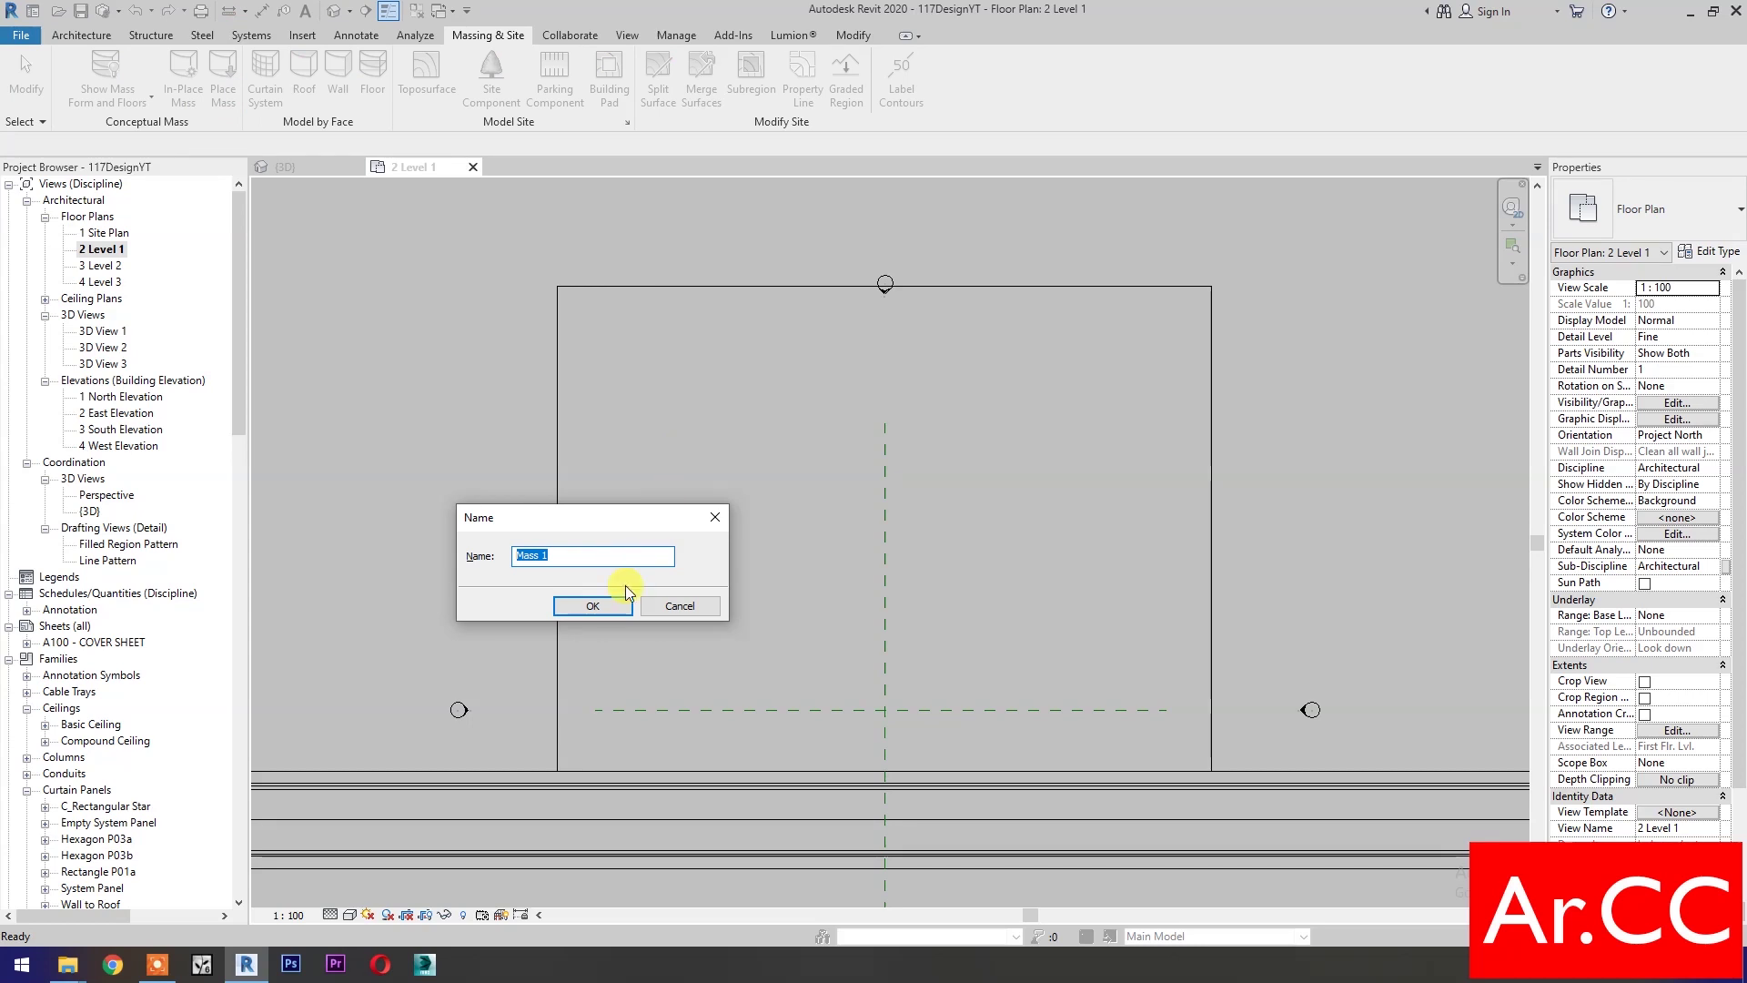
{"action": "left_click", "coordinate": [610, 608]}
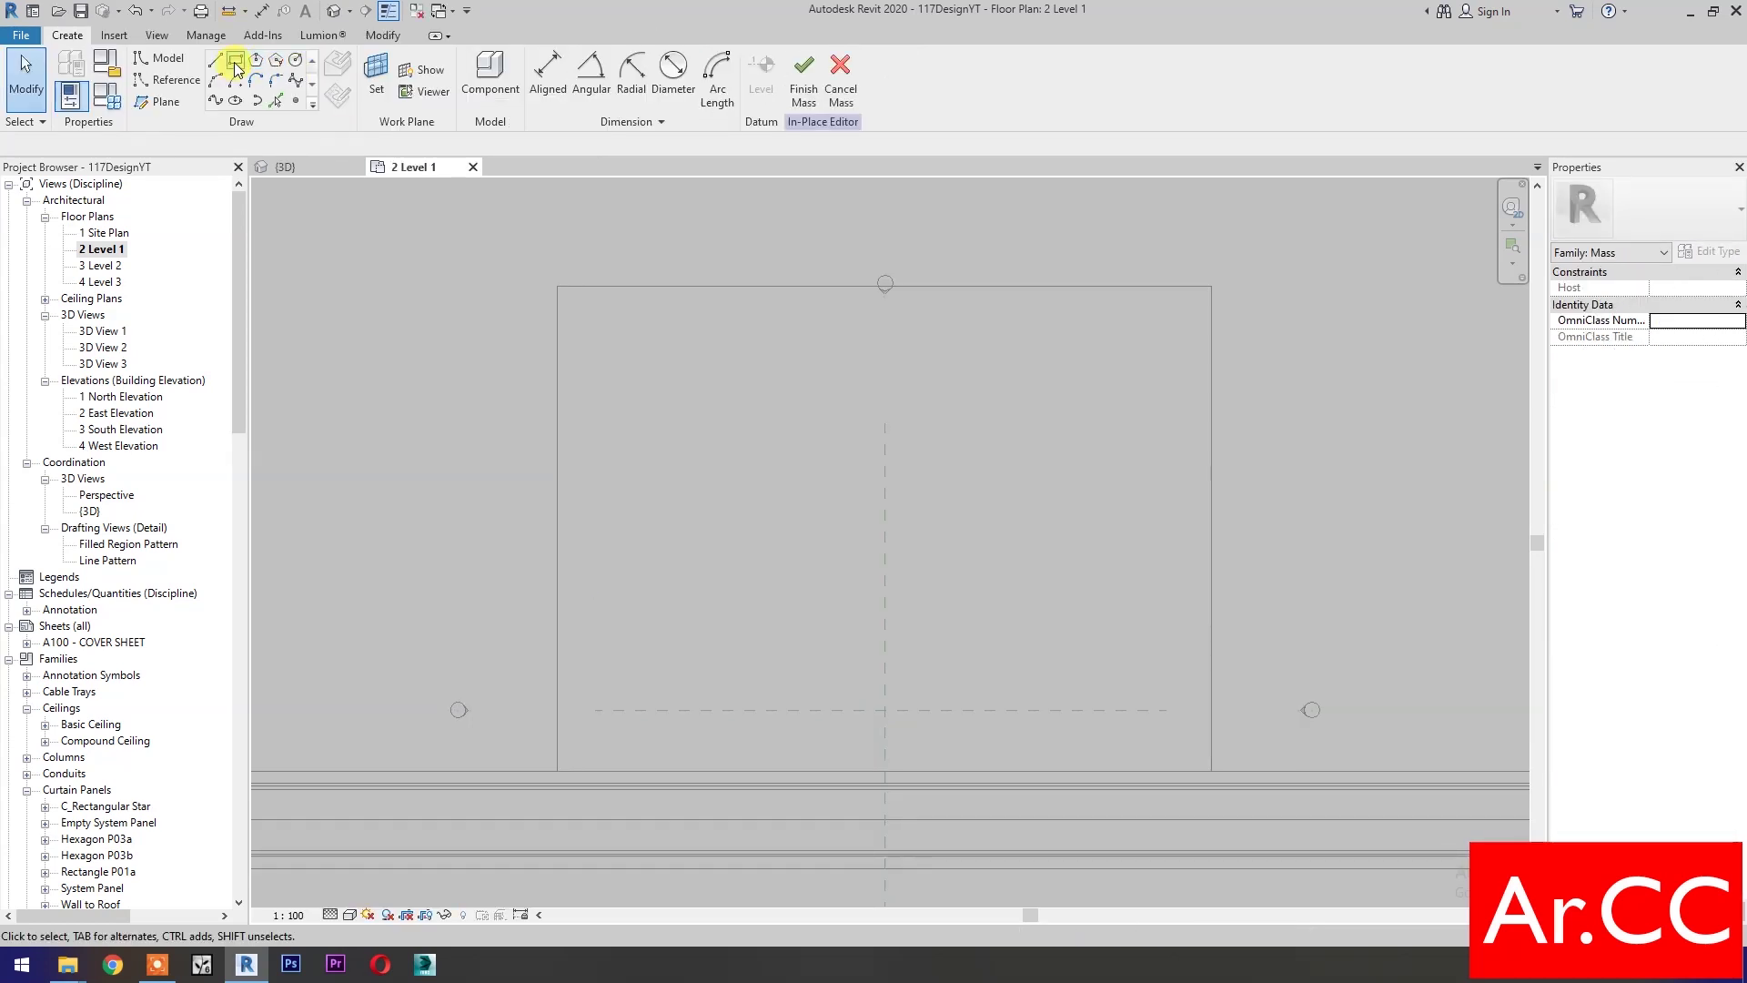
Draw a rectangle of lines on Level 1 sized 40 m by 20 m
{"action": "left_click", "coordinate": [612, 709]}
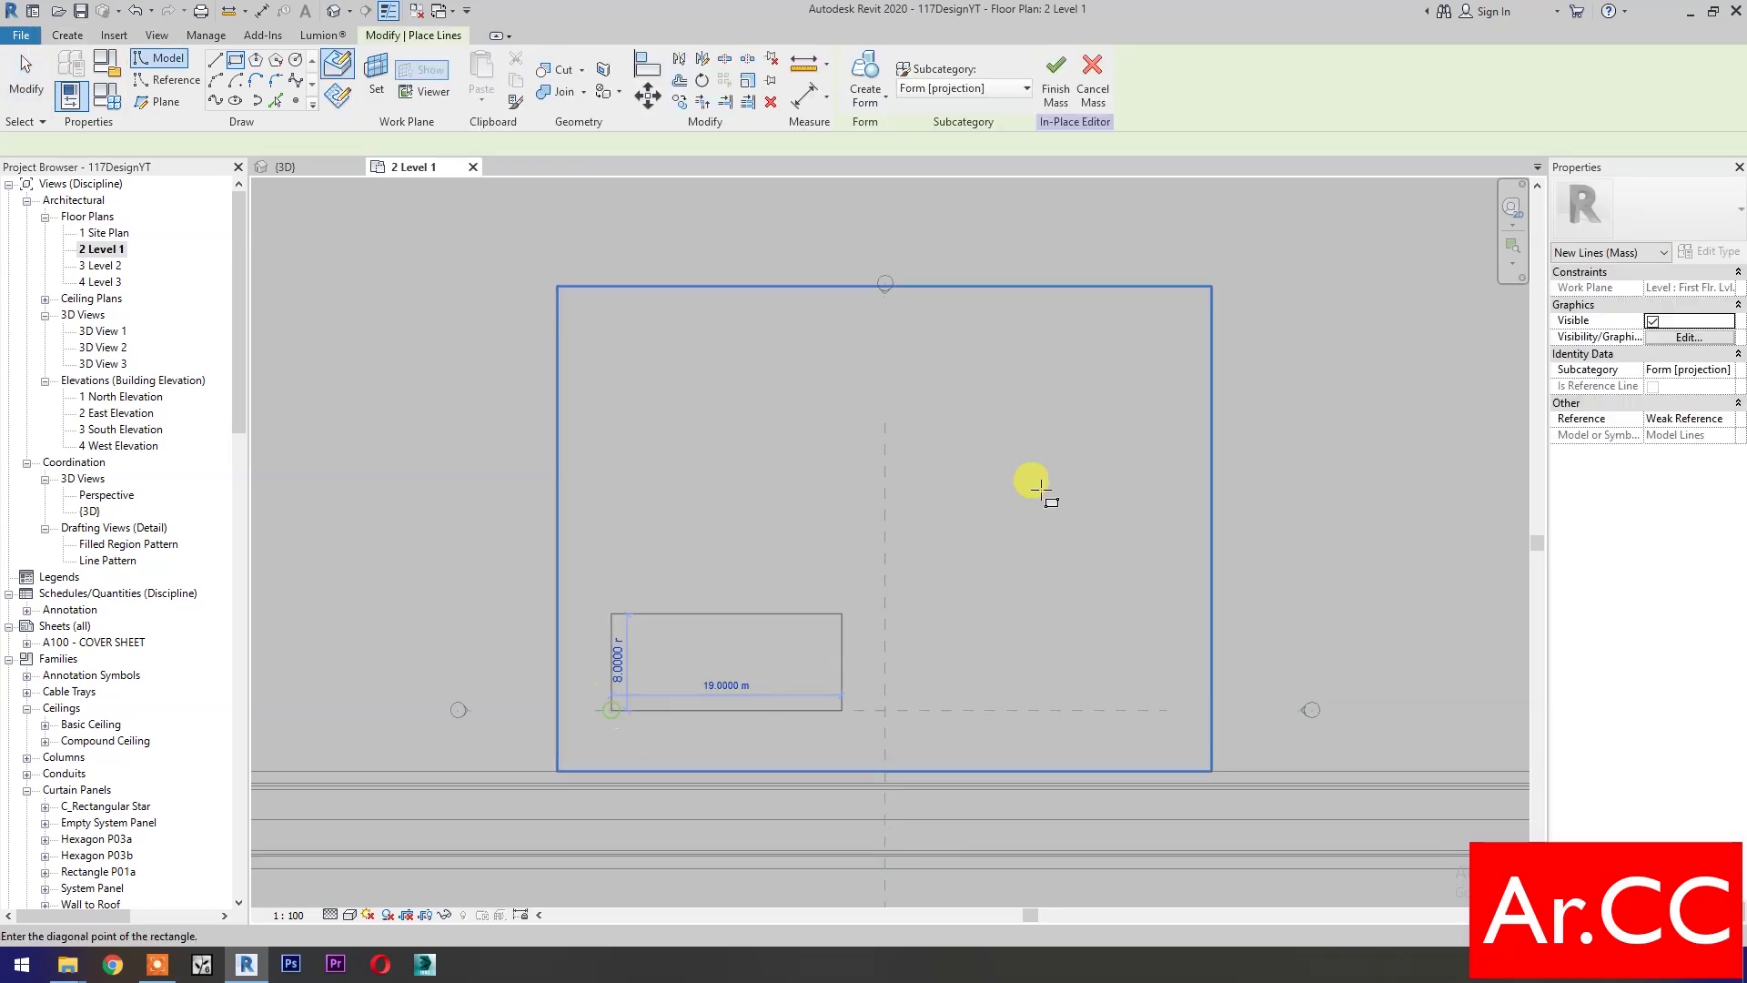
{"action": "left_click", "coordinate": [1143, 359]}
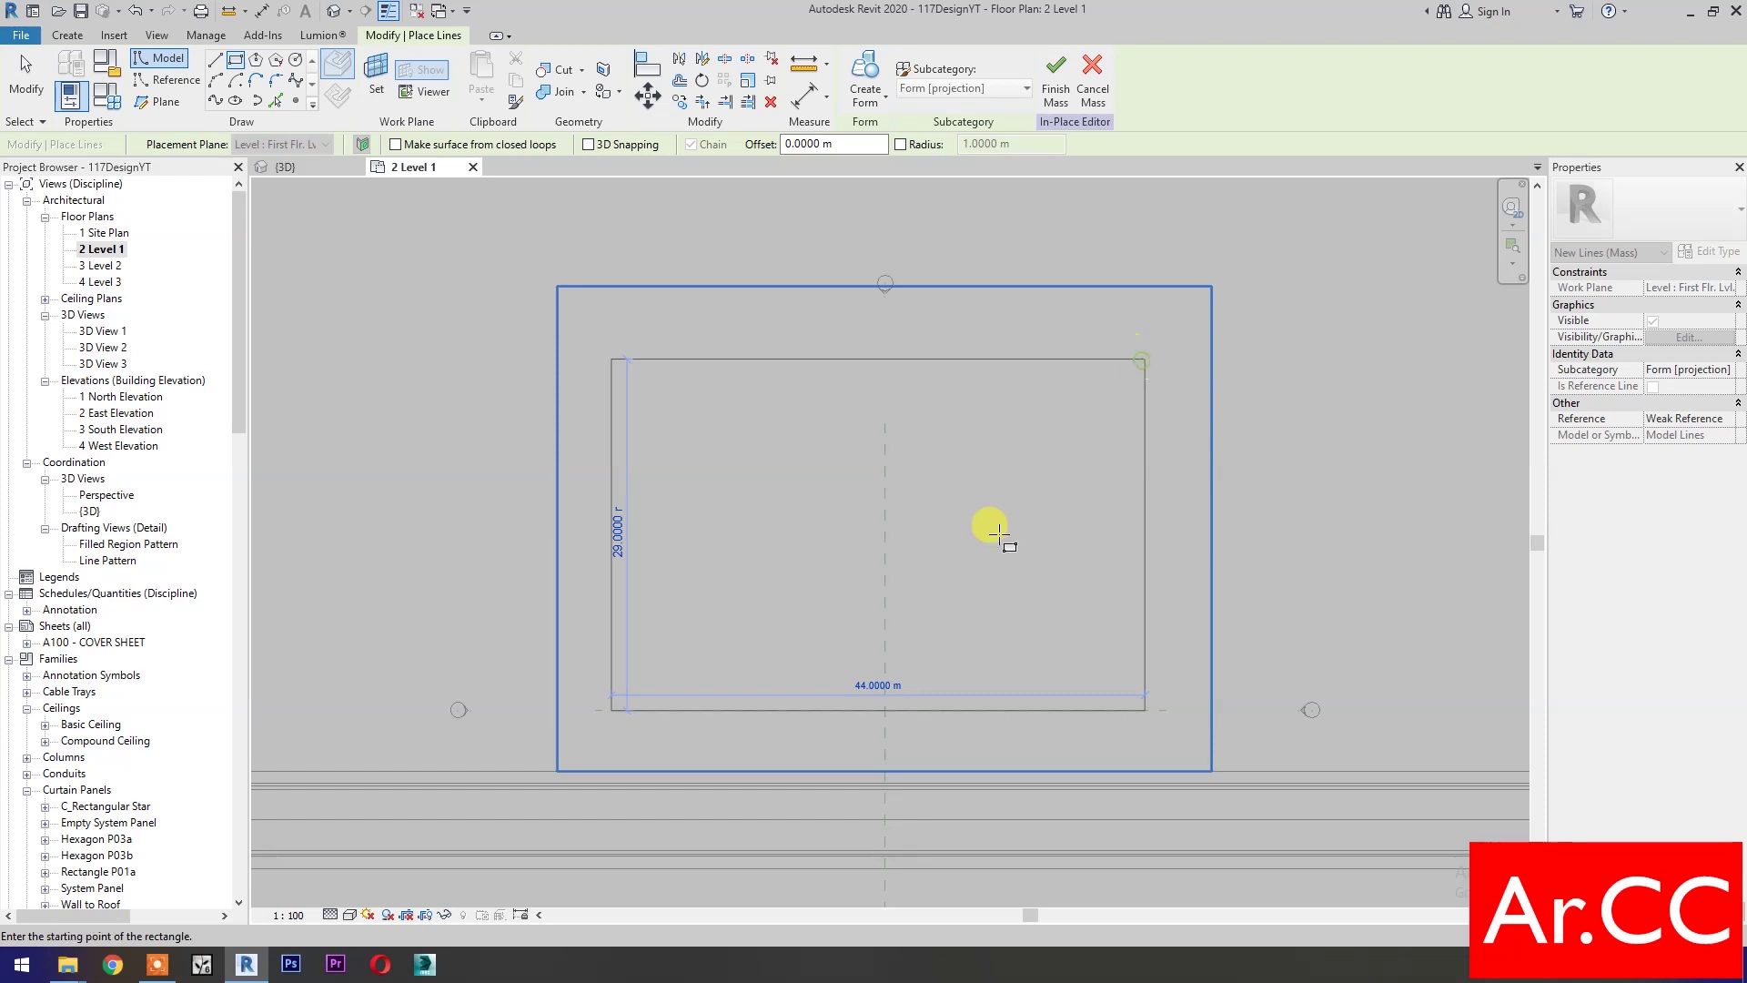
{"action": "key", "text": "Escape"}
{"action": "key", "text": "Escape"}
{"action": "left_click", "coordinate": [610, 542]}
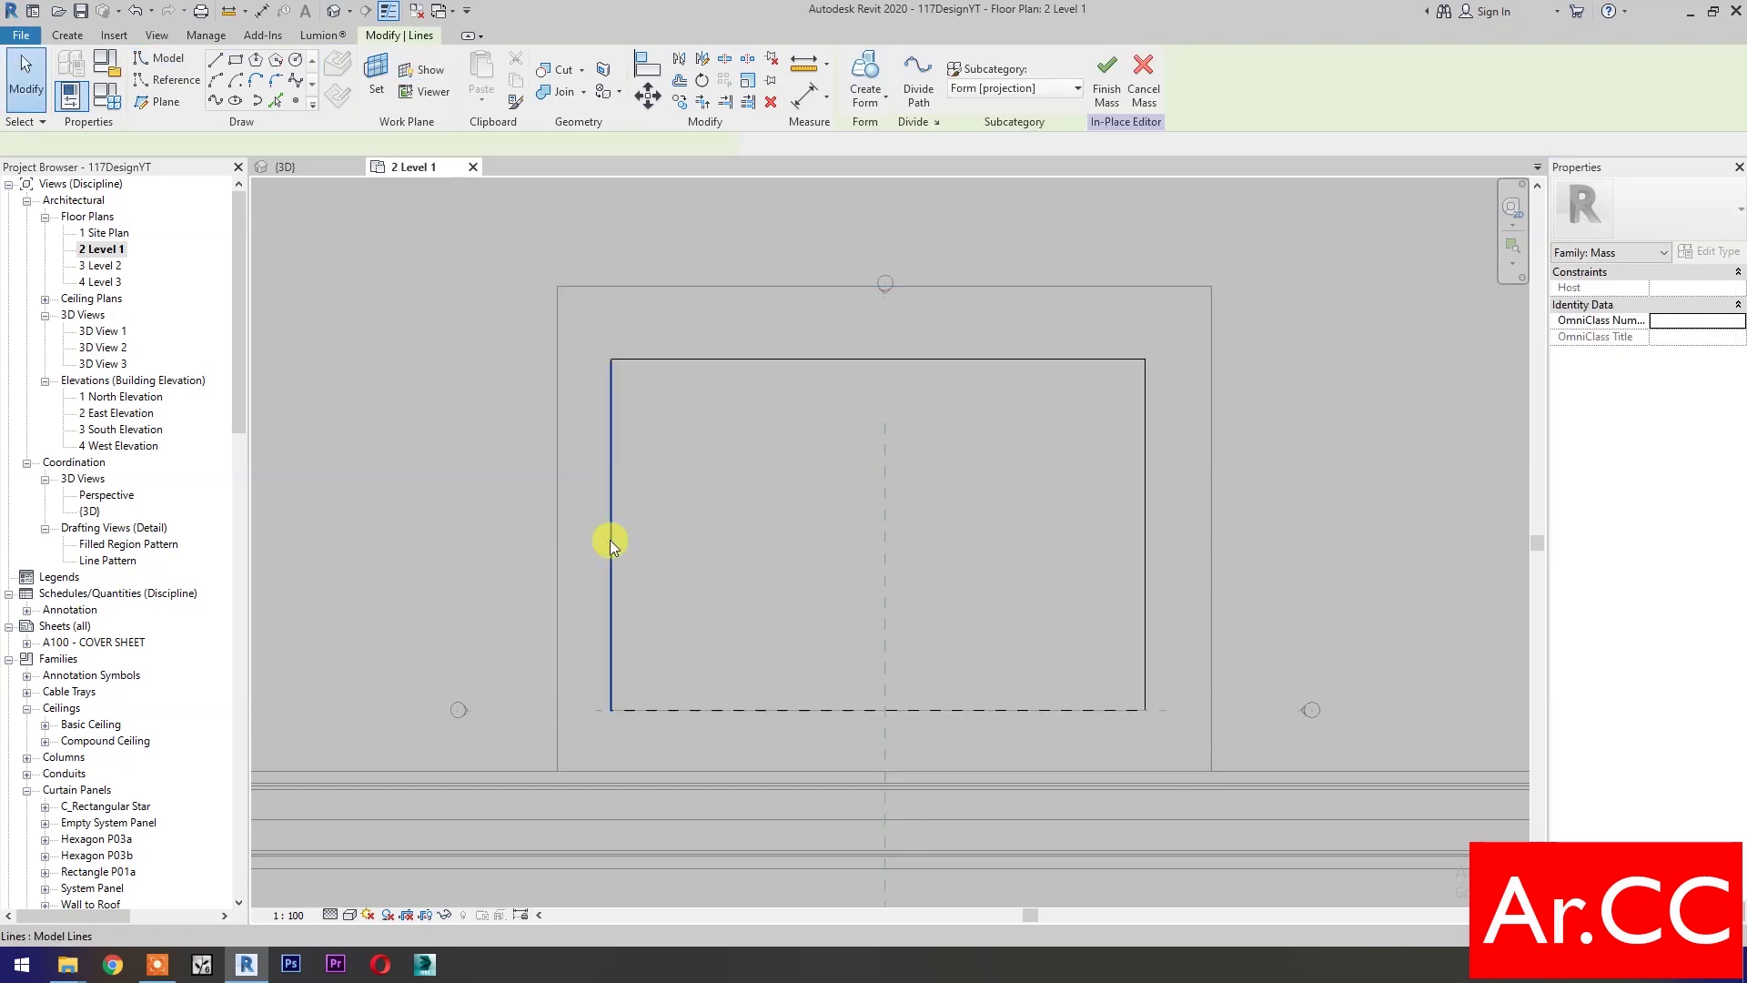
{"action": "left_click", "coordinate": [872, 309]}
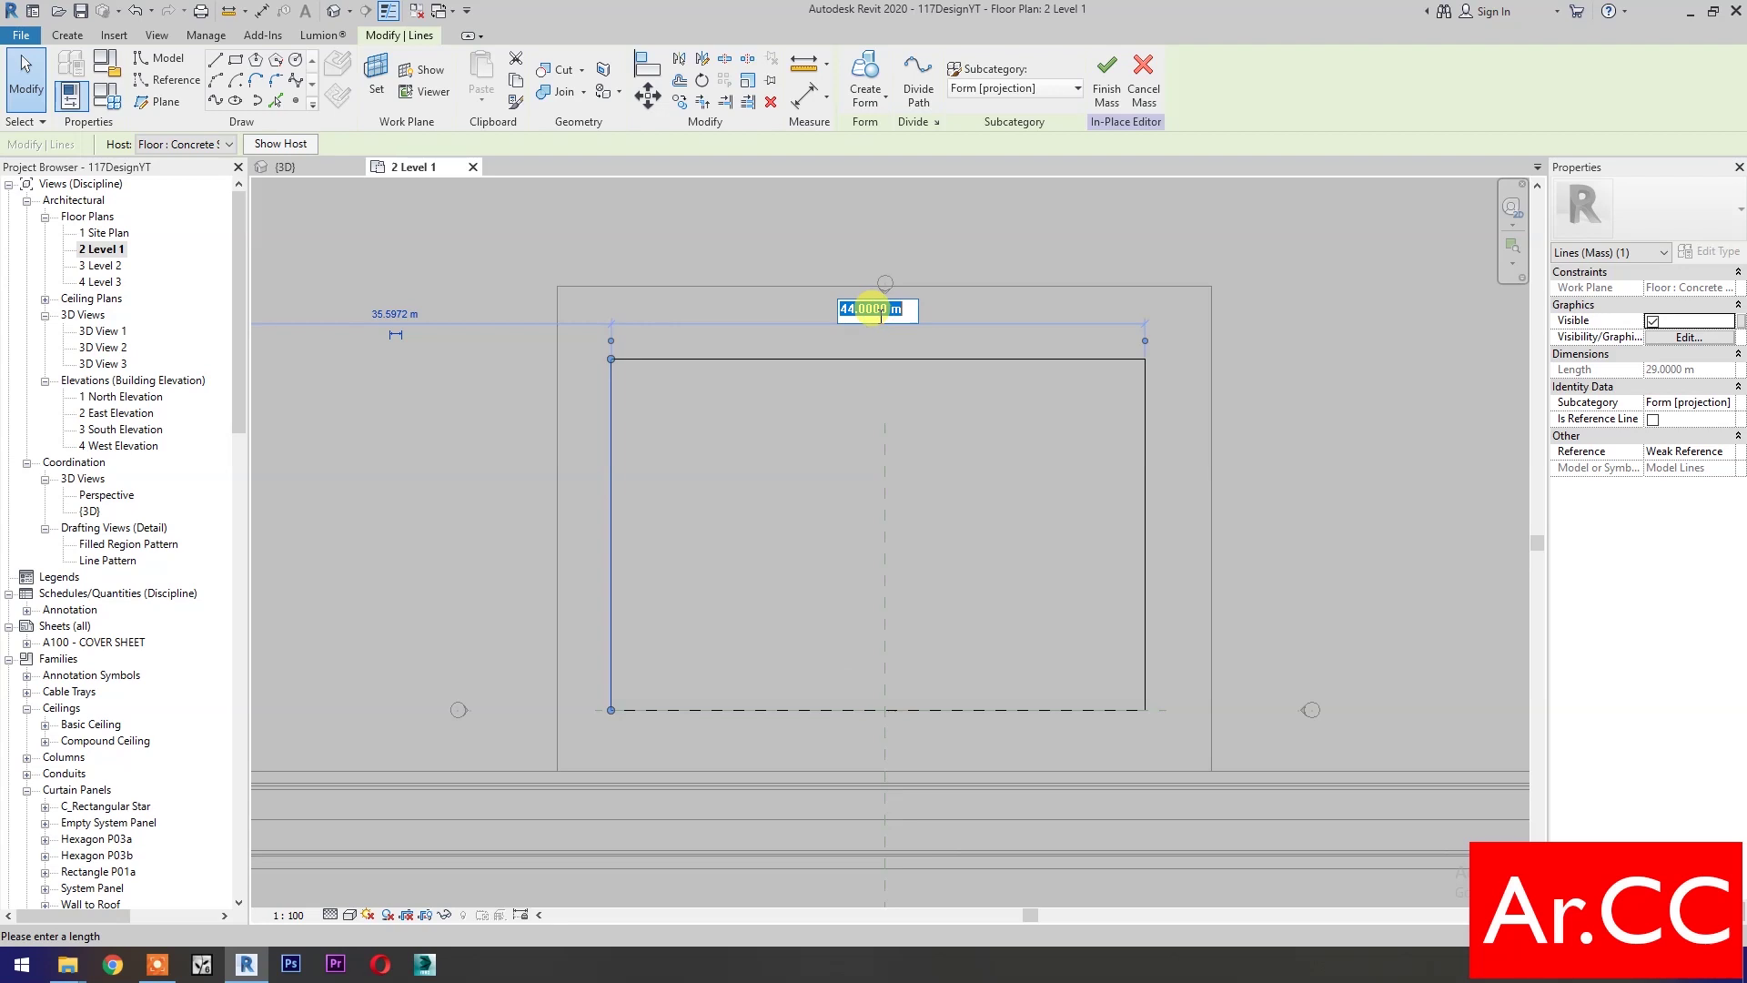
{"action": "key", "text": "Return"}
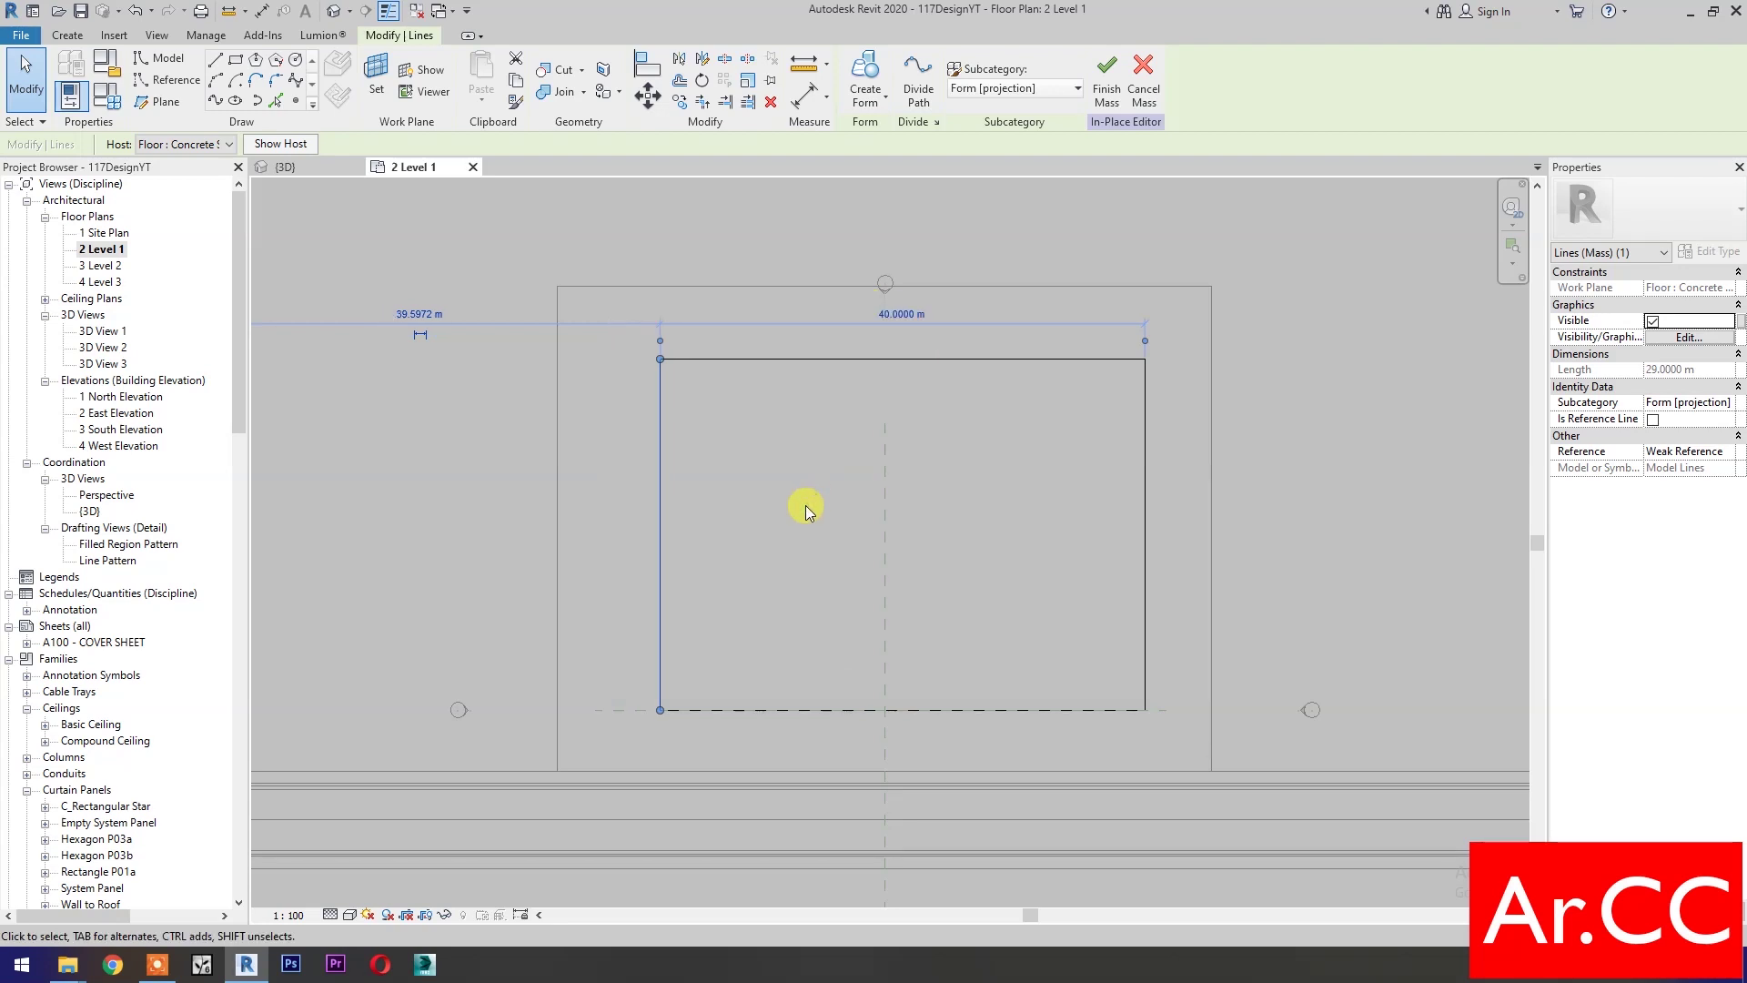
{"action": "left_click", "coordinate": [839, 363]}
{"action": "left_click", "coordinate": [1170, 550]}
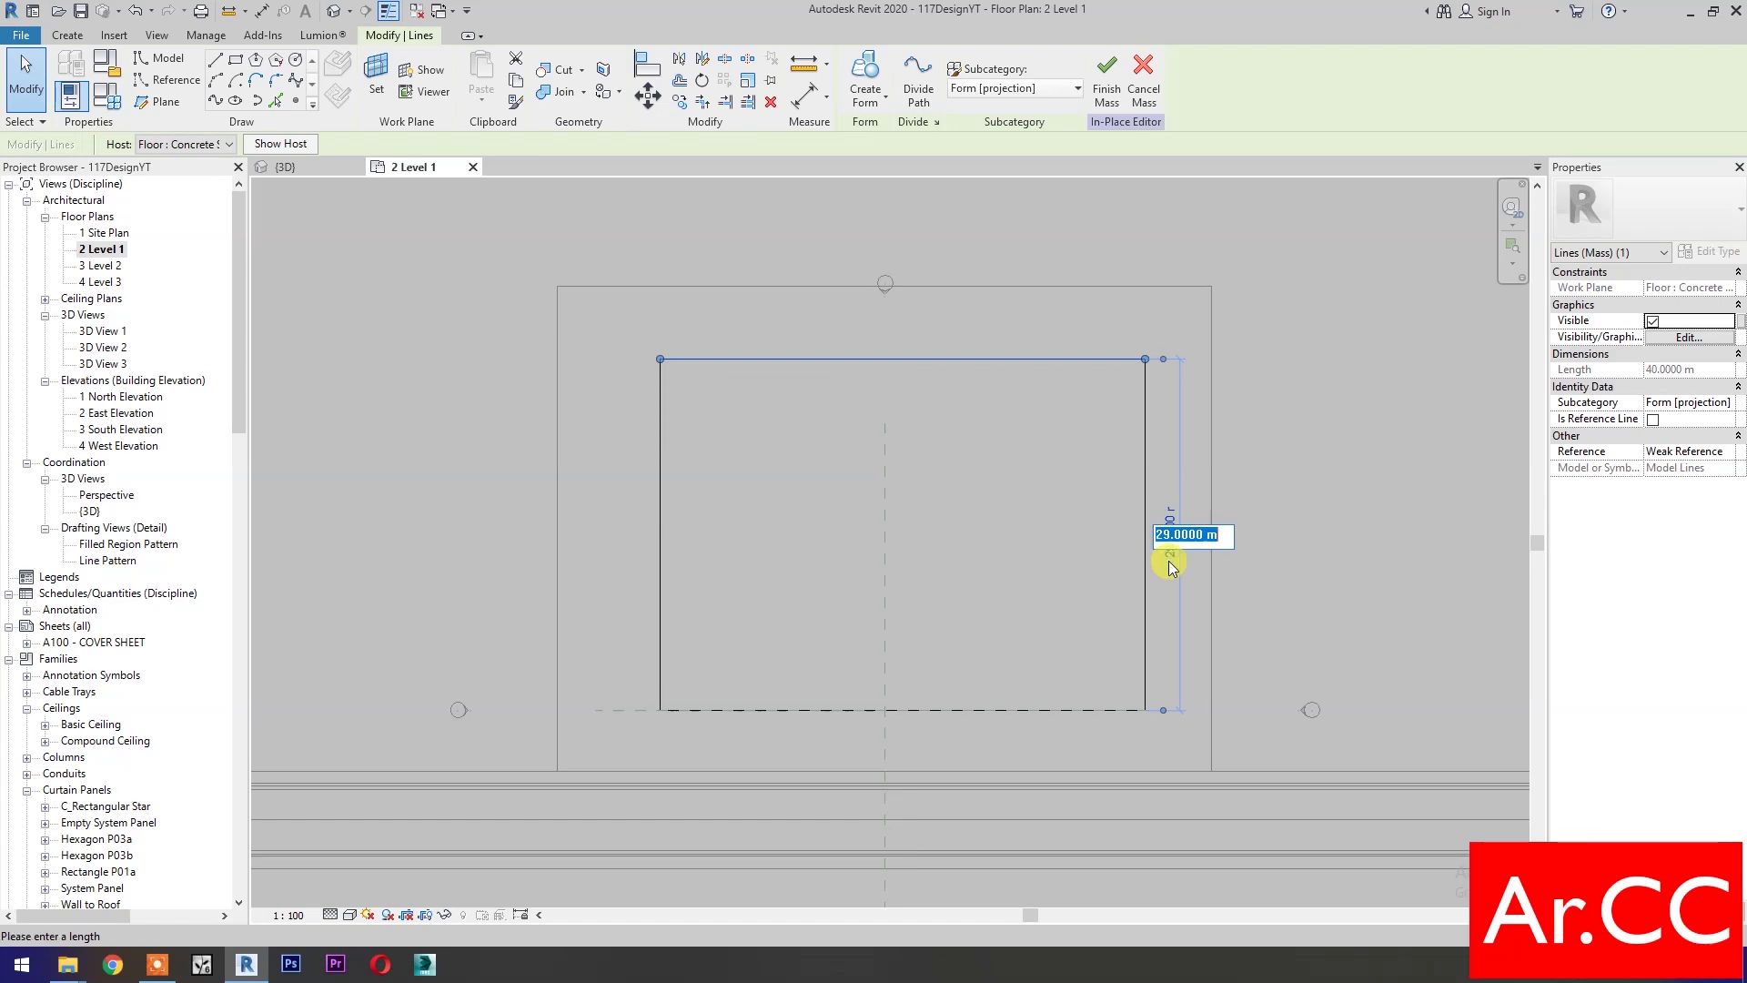
{"action": "type", "text": "20"}
{"action": "key", "text": "Return"}
{"action": "left_click", "coordinate": [1330, 550]}
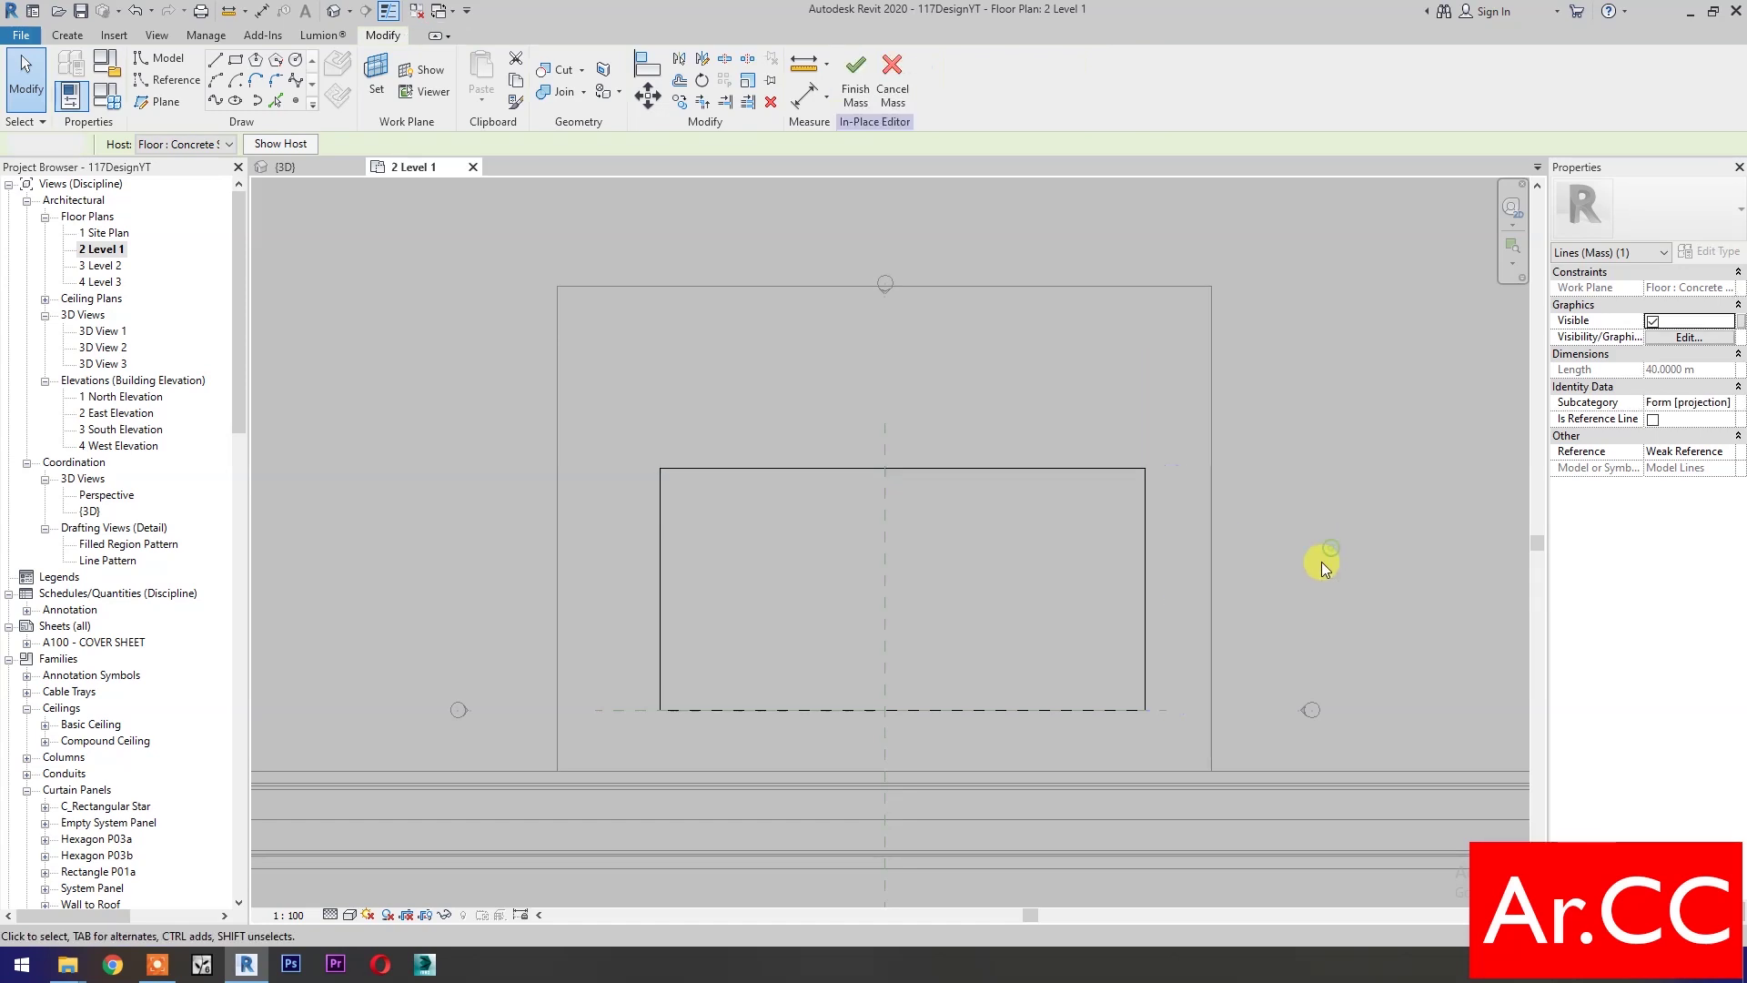
Make the four lines reference lines, create a mass form, and view it in 3D
{"action": "left_click_drag", "start_coordinate": [671, 467], "coordinate": [652, 467]}
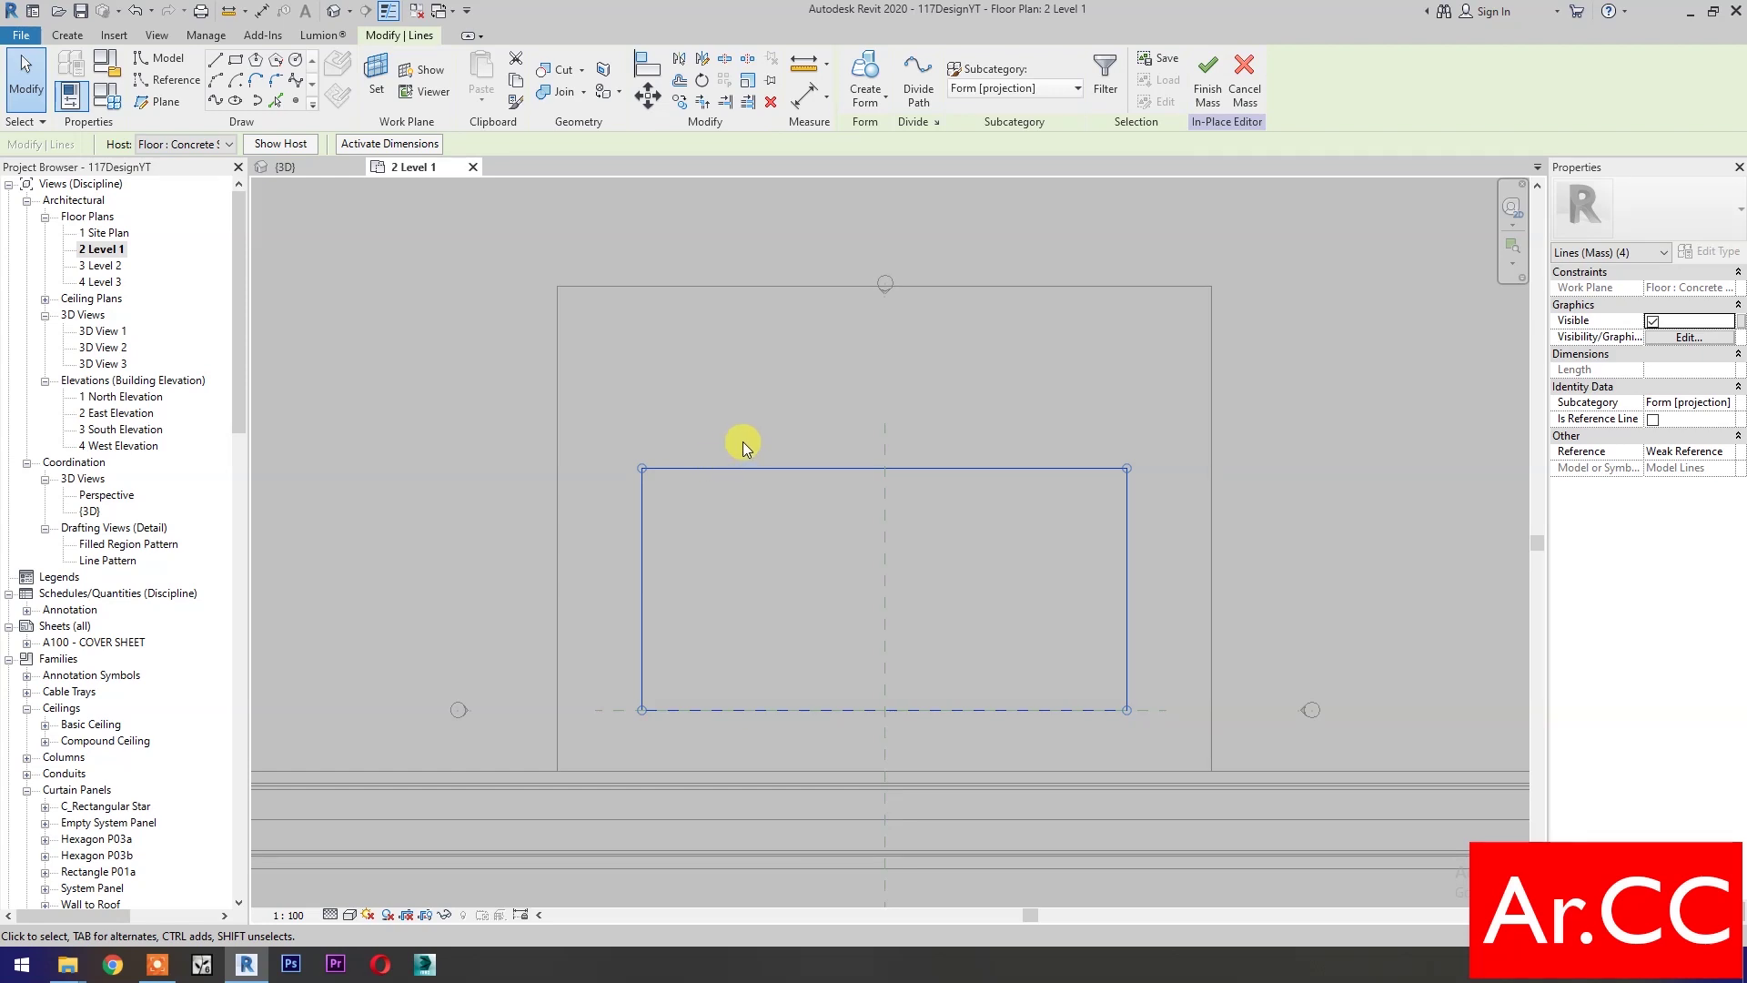
{"action": "left_click", "coordinate": [1653, 419]}
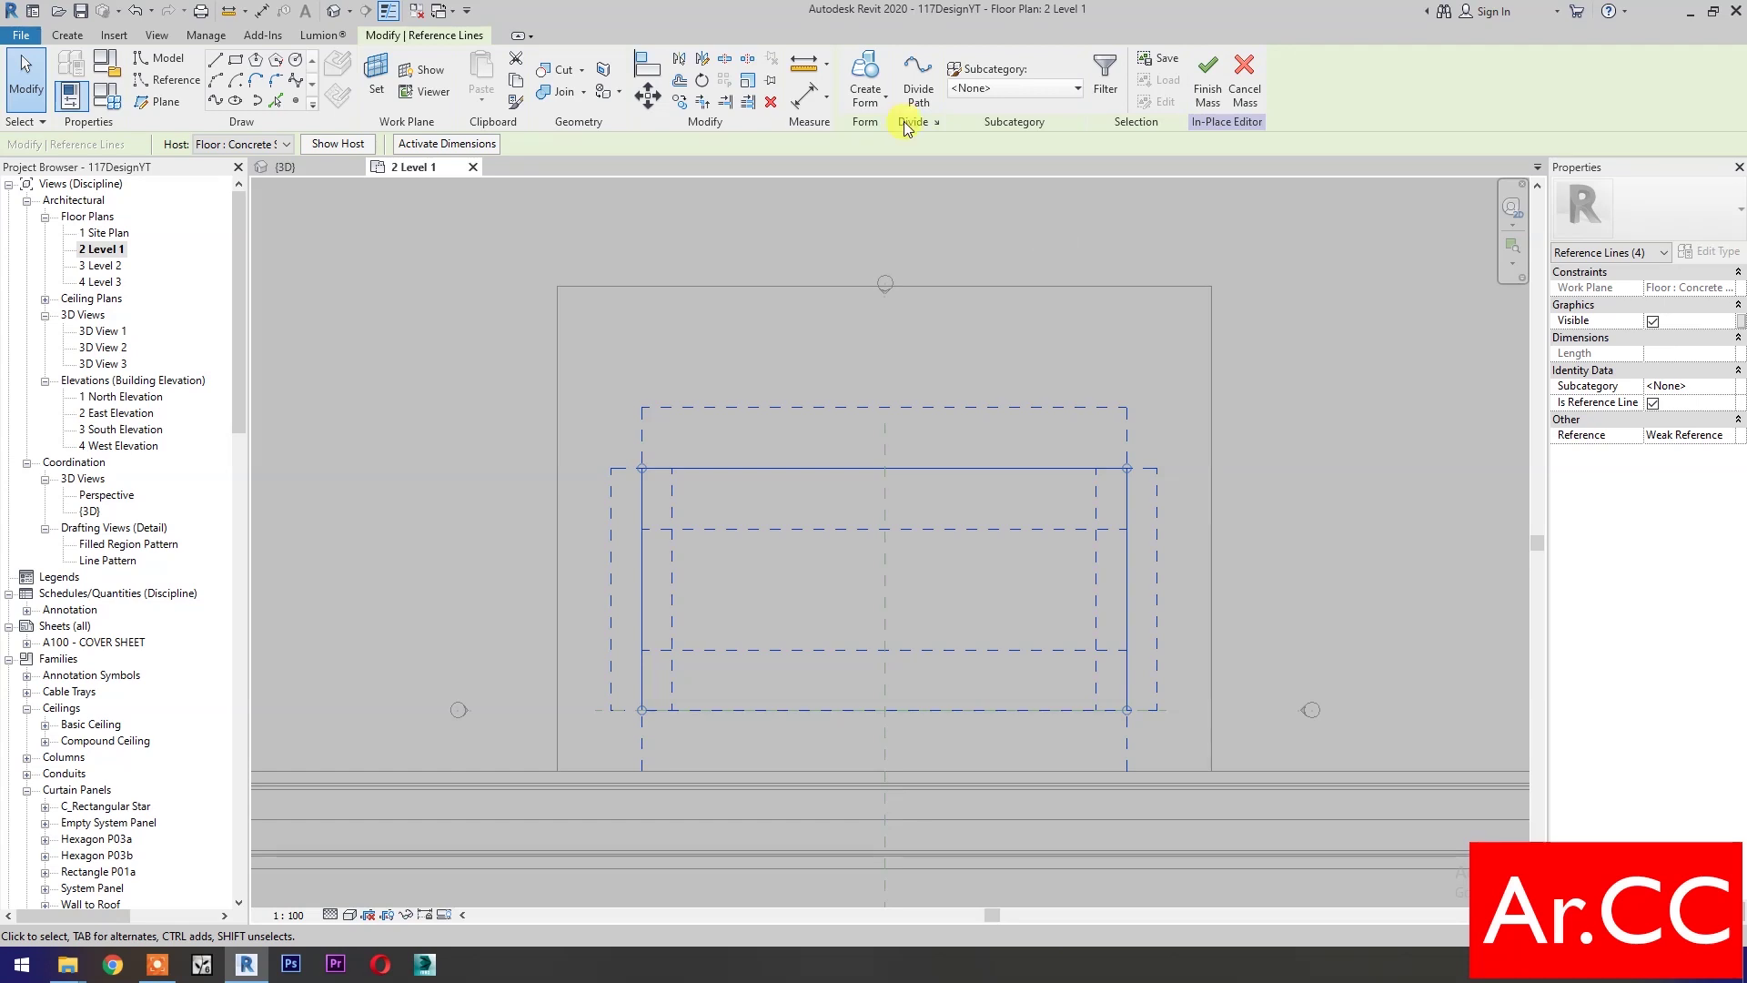
{"action": "left_click", "coordinate": [867, 79]}
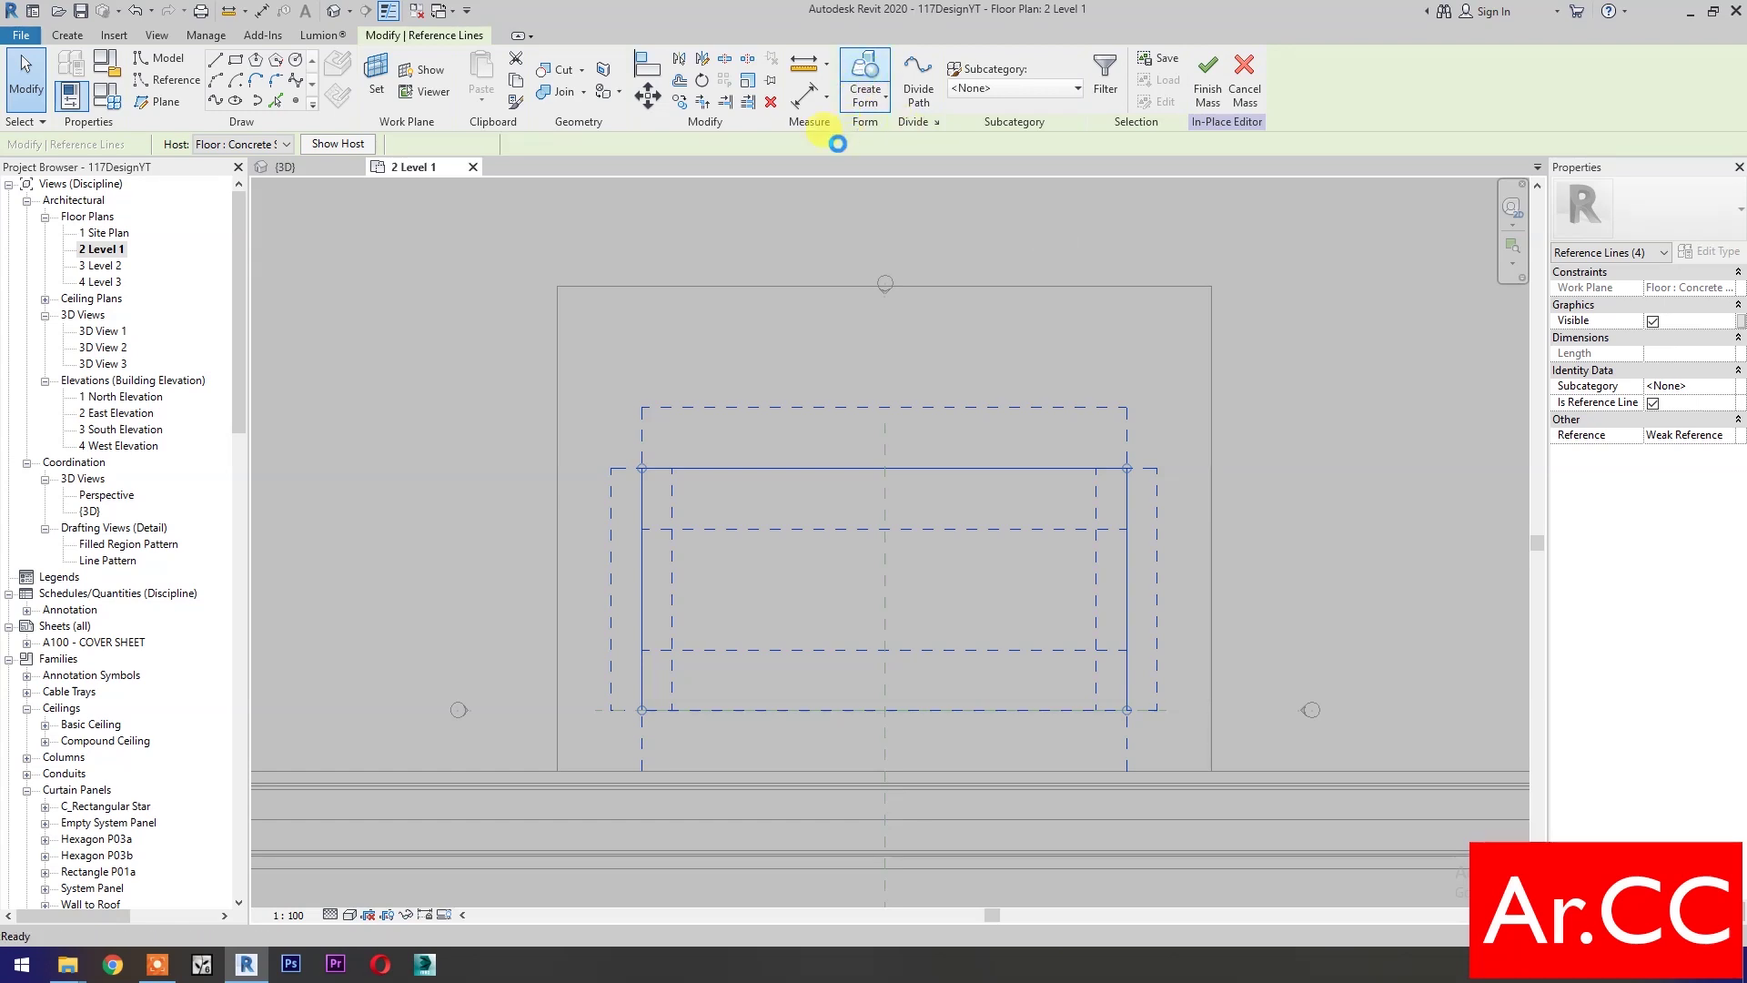
{"action": "left_click", "coordinate": [782, 753]}
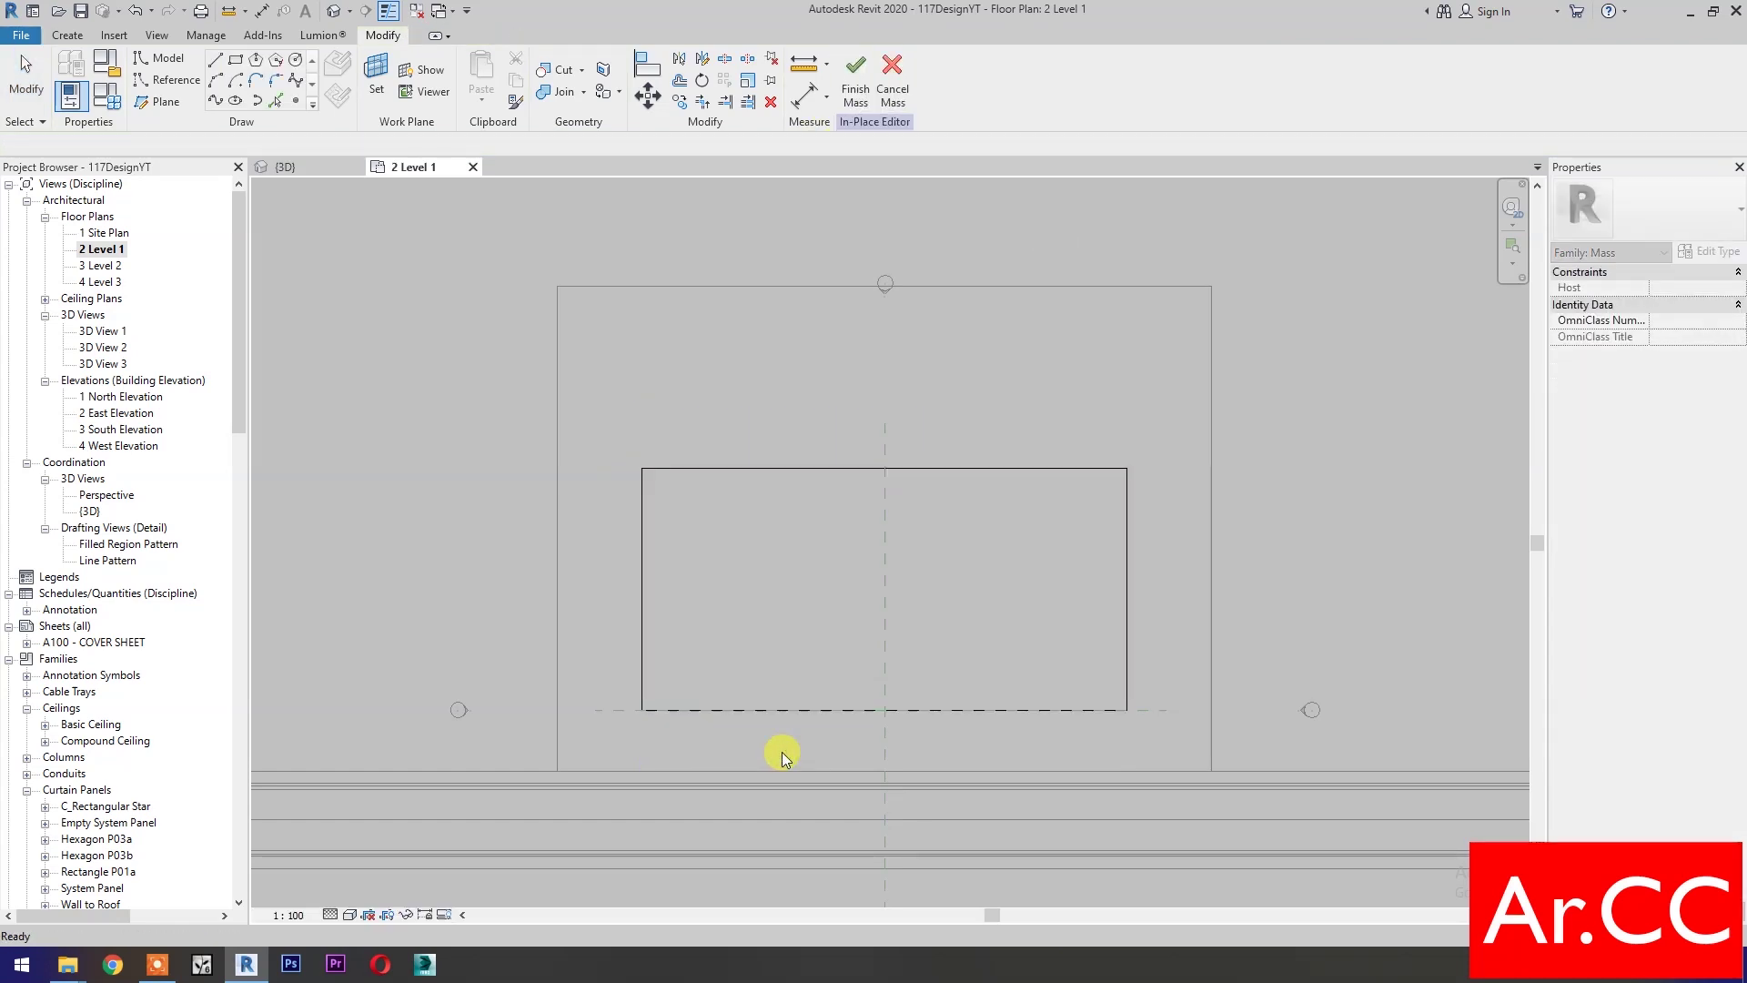
{"action": "left_click", "coordinate": [314, 167]}
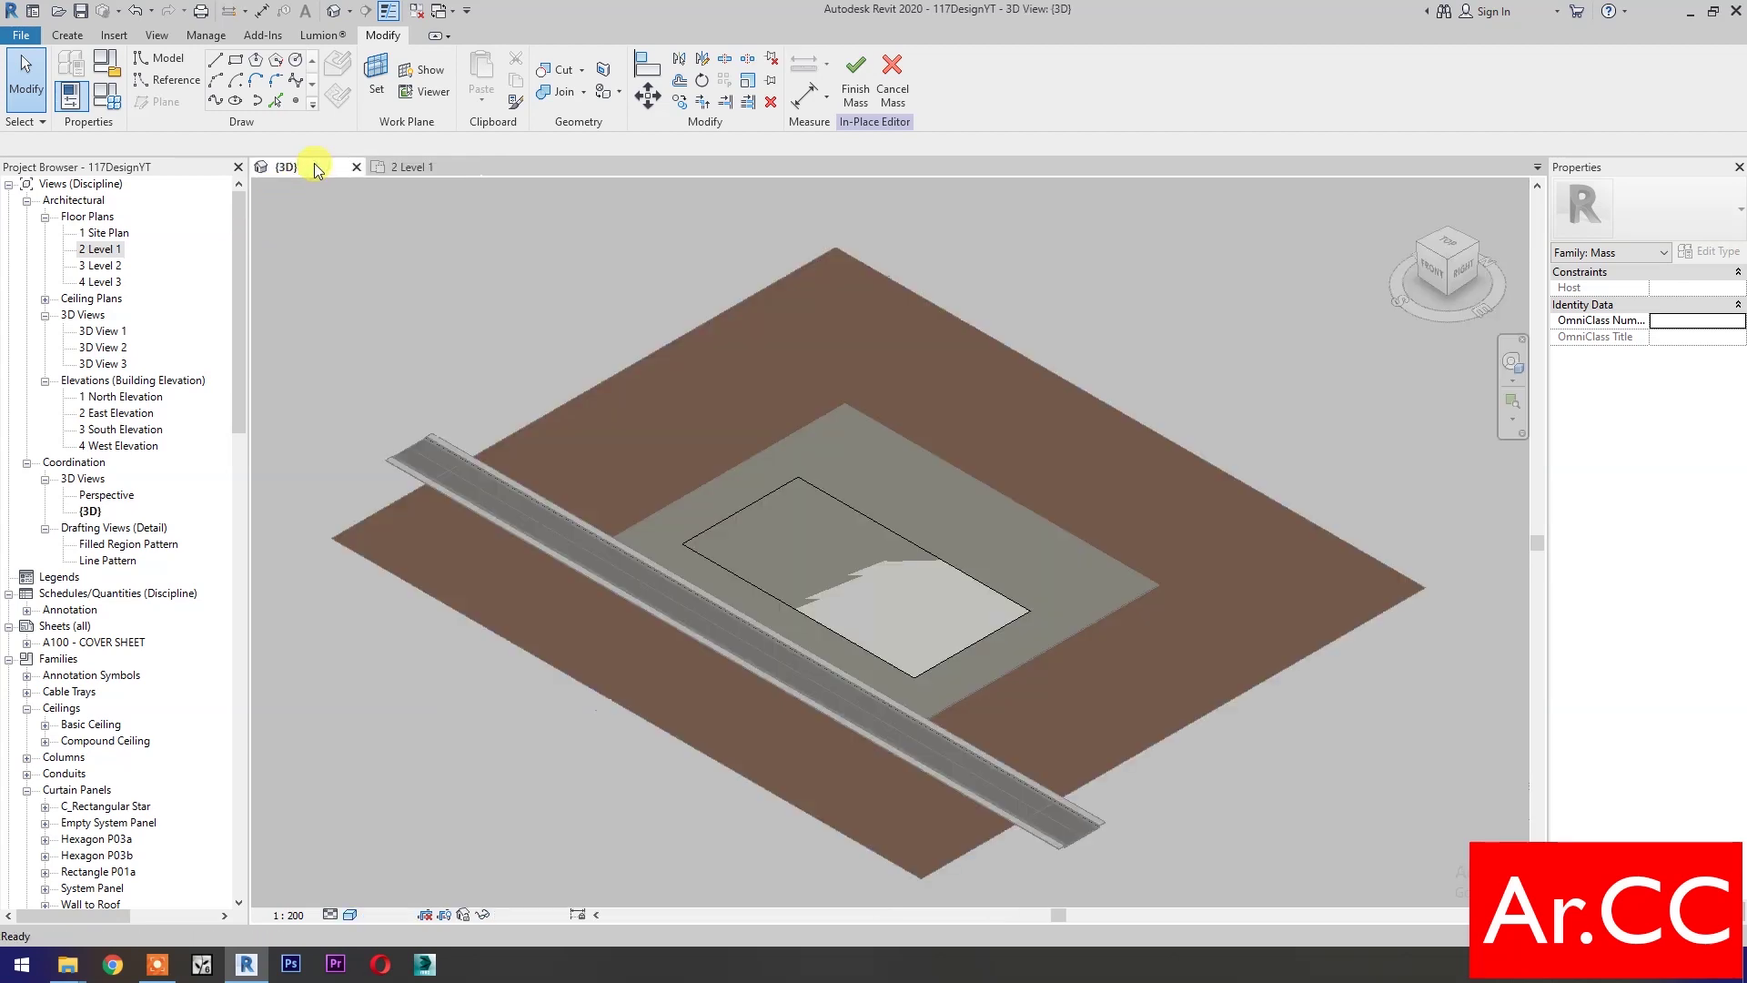
Divide the form's surface into a 1×1 grid filled with the flipped Wall to Roof panel
{"action": "left_click", "coordinate": [827, 501]}
{"action": "left_click", "coordinate": [962, 77]}
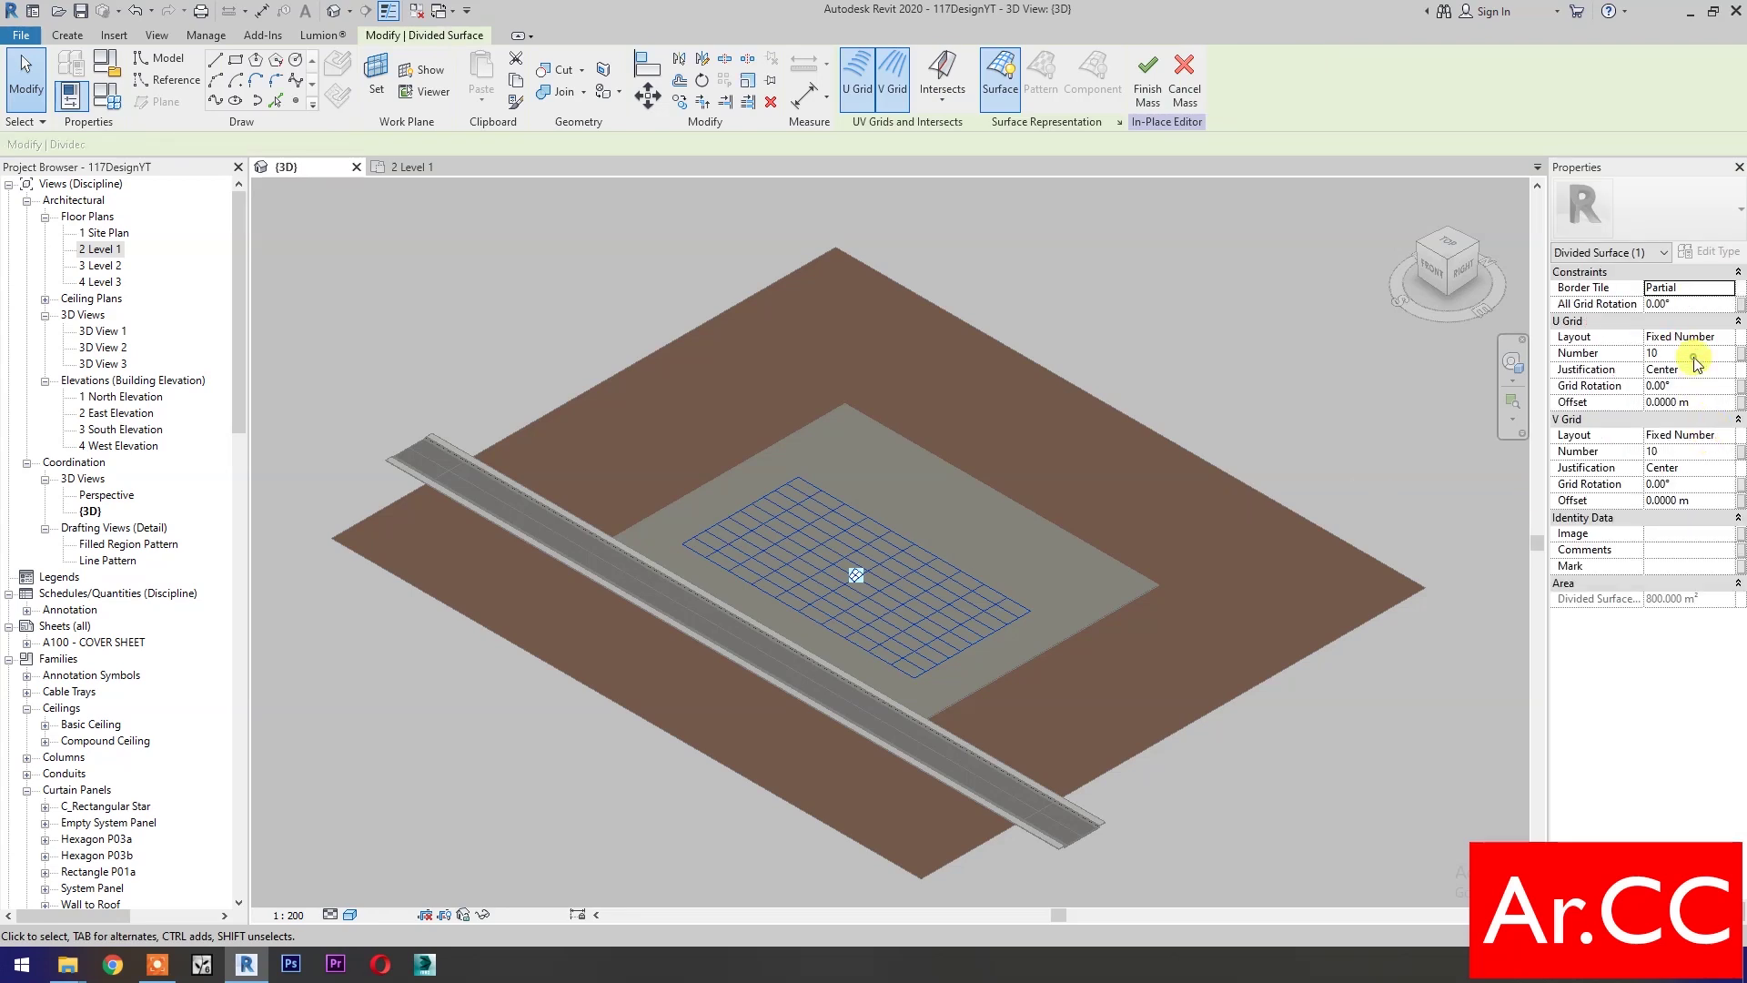
{"action": "left_click", "coordinate": [1695, 354]}
{"action": "type", "text": "1"}
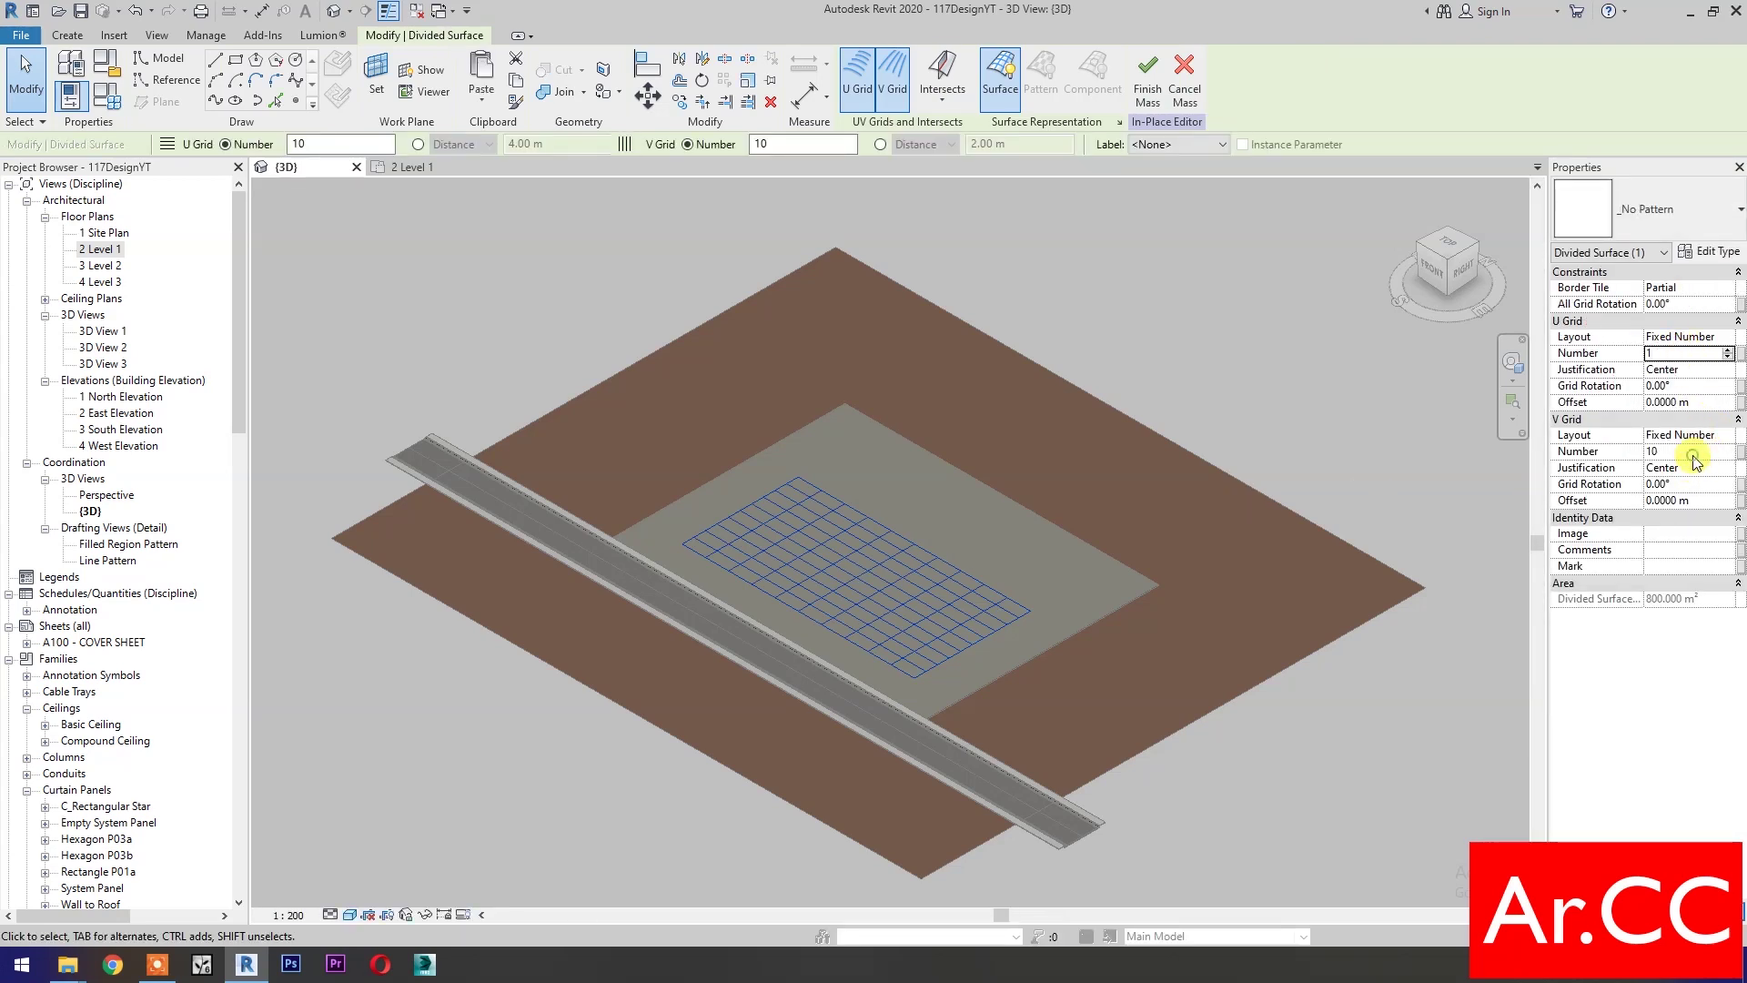
{"action": "left_click", "coordinate": [1694, 451]}
{"action": "type", "text": "1"}
{"action": "key", "text": "Return"}
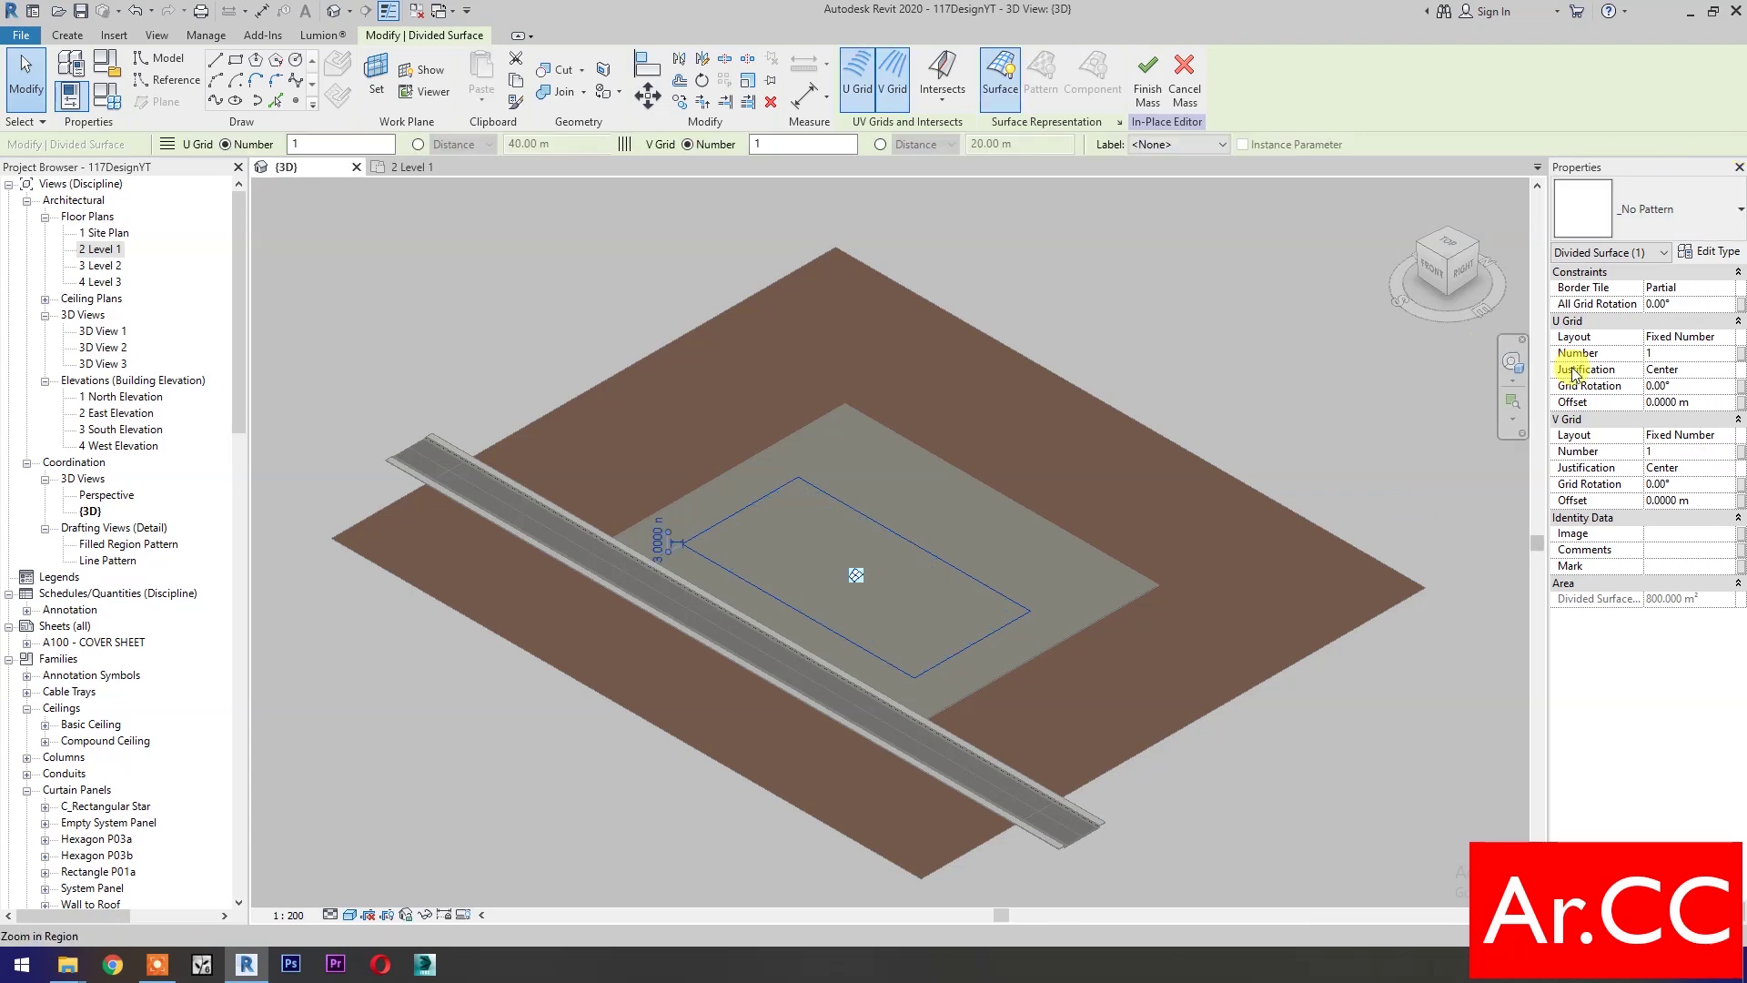
{"action": "left_click", "coordinate": [1662, 211]}
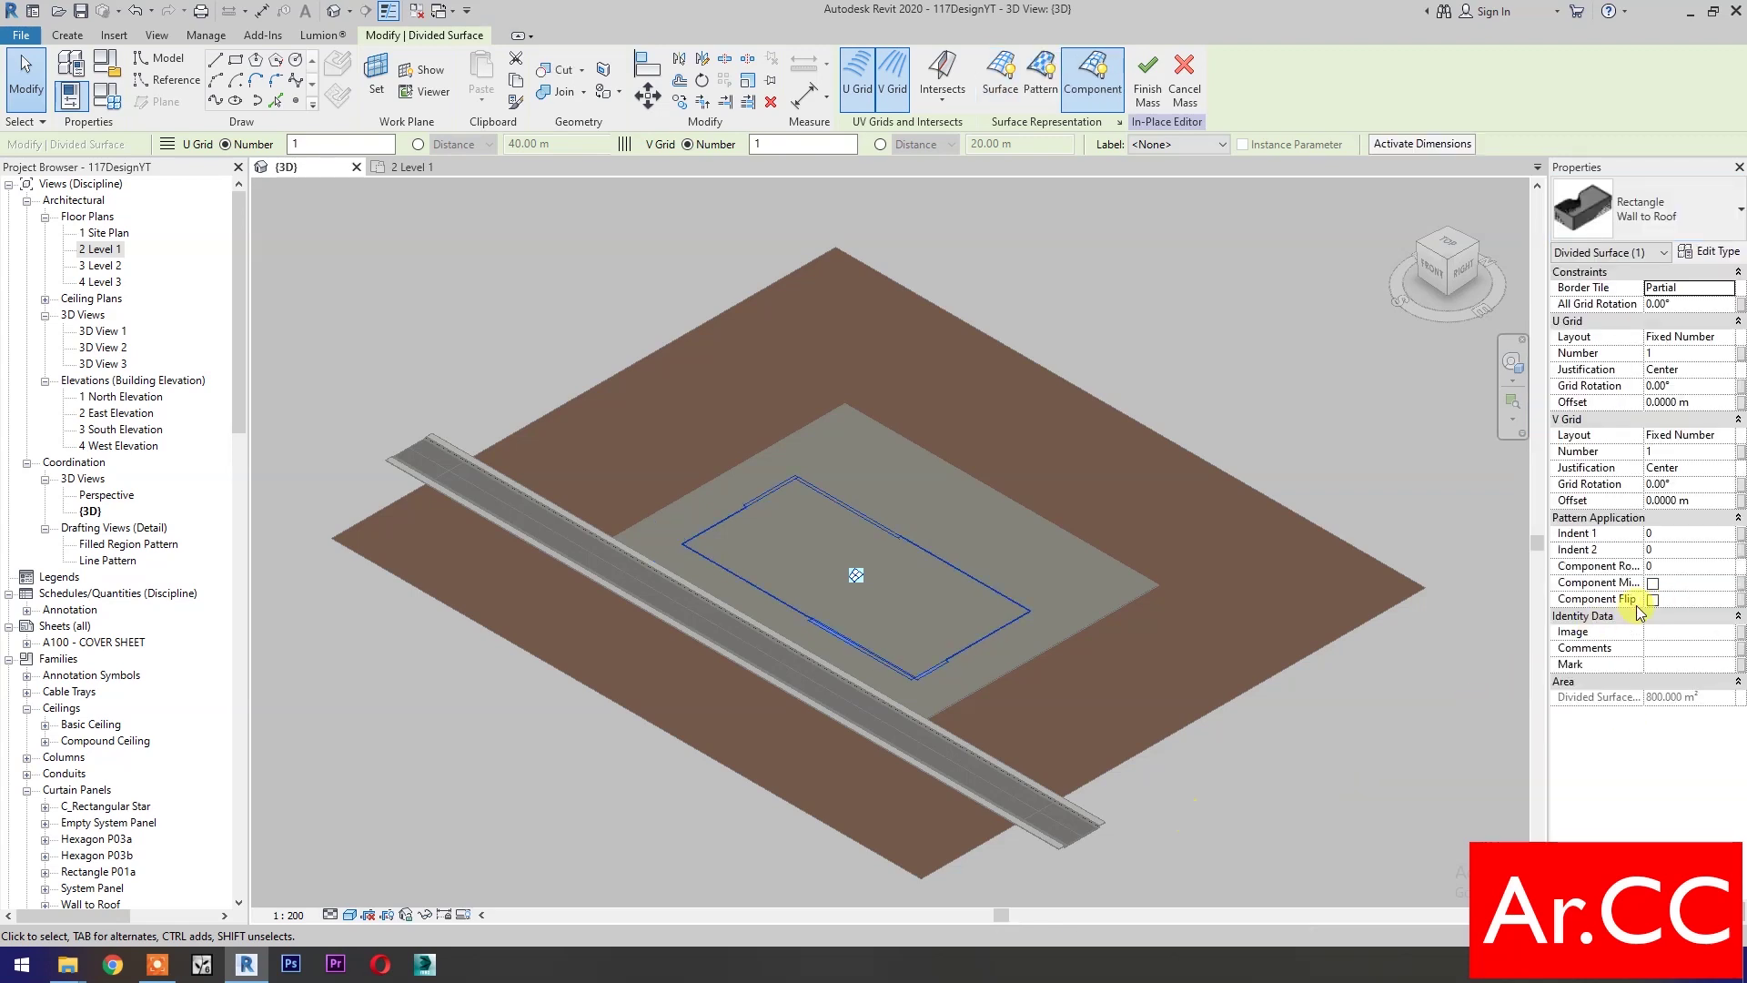
{"action": "left_click", "coordinate": [1653, 600]}
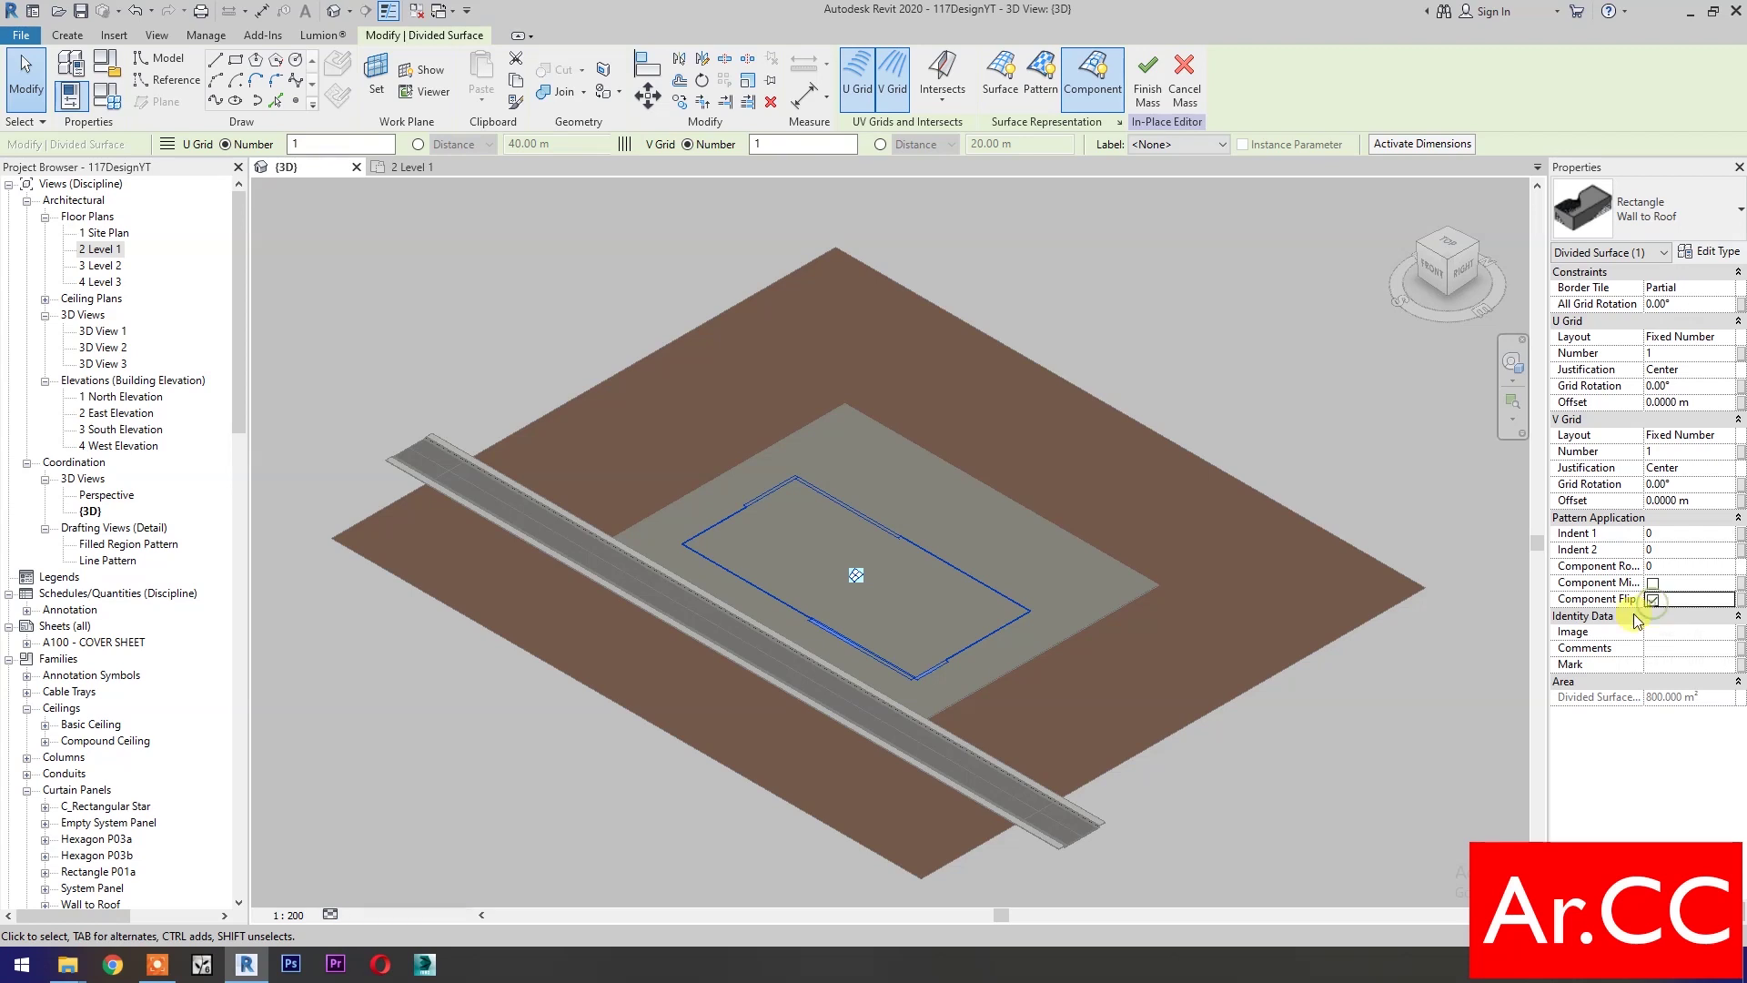
Mirror the Wall to Roof panel, rotate the grid 180°, and finish Mass 1
{"action": "left_click", "coordinate": [1392, 763]}
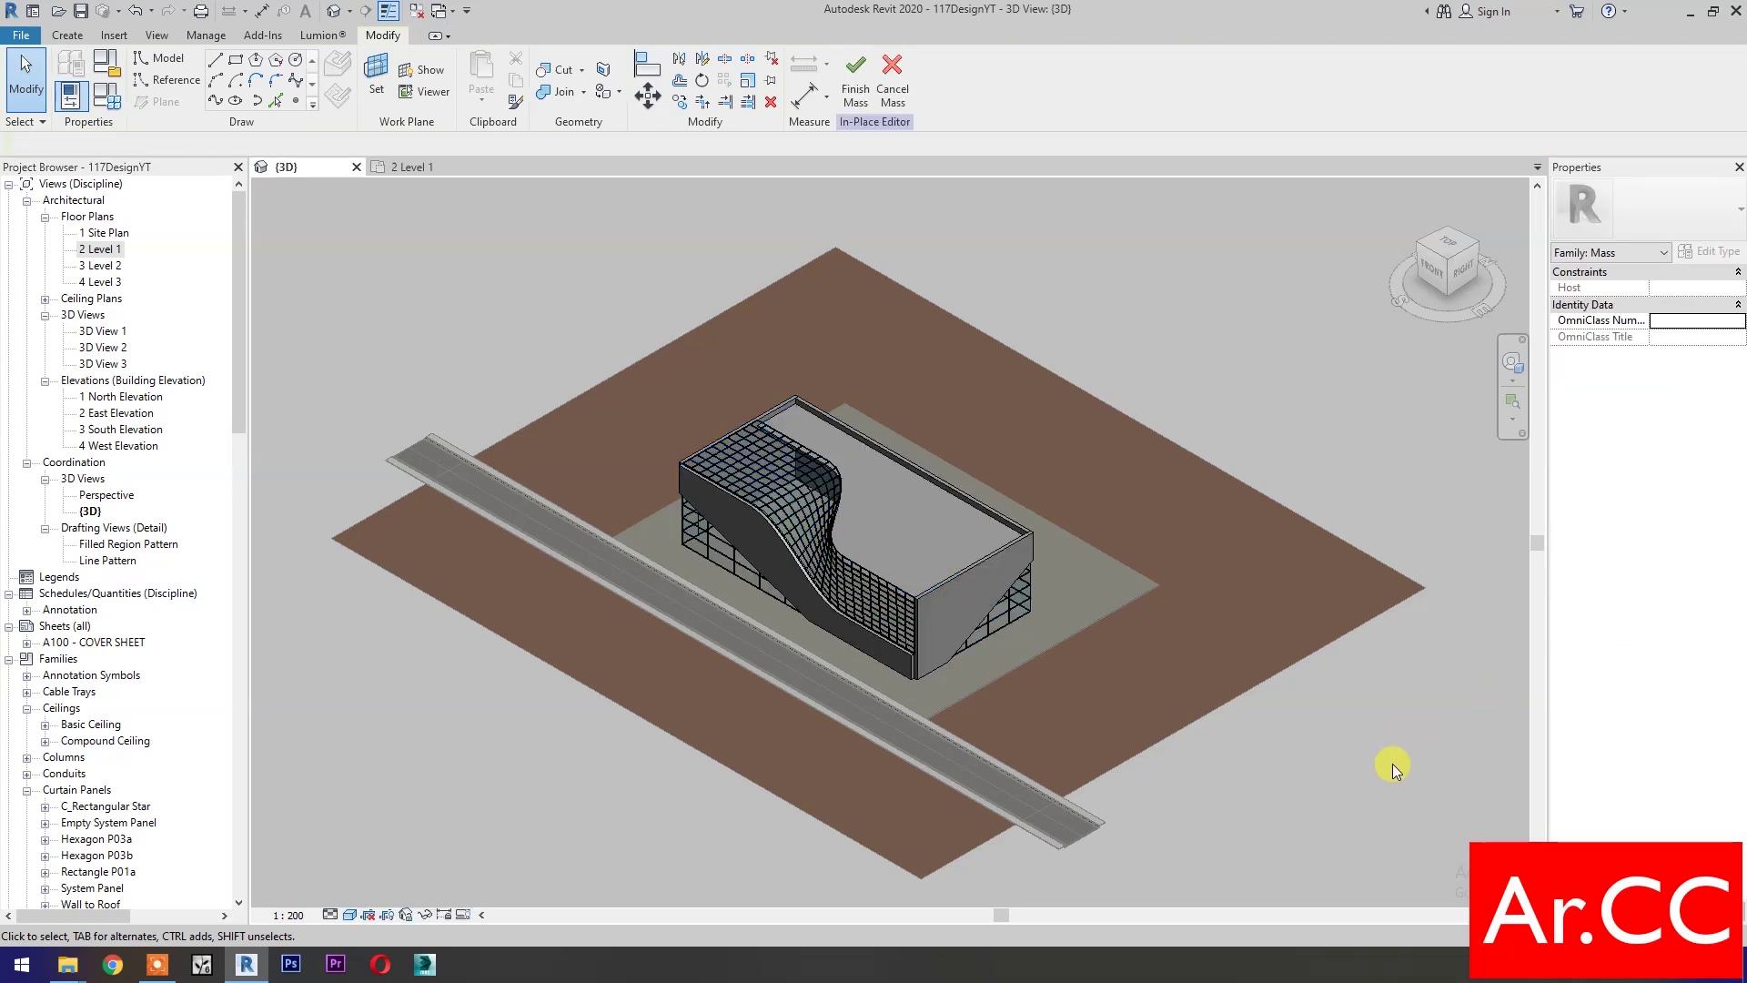
{"action": "left_click", "coordinate": [1003, 553]}
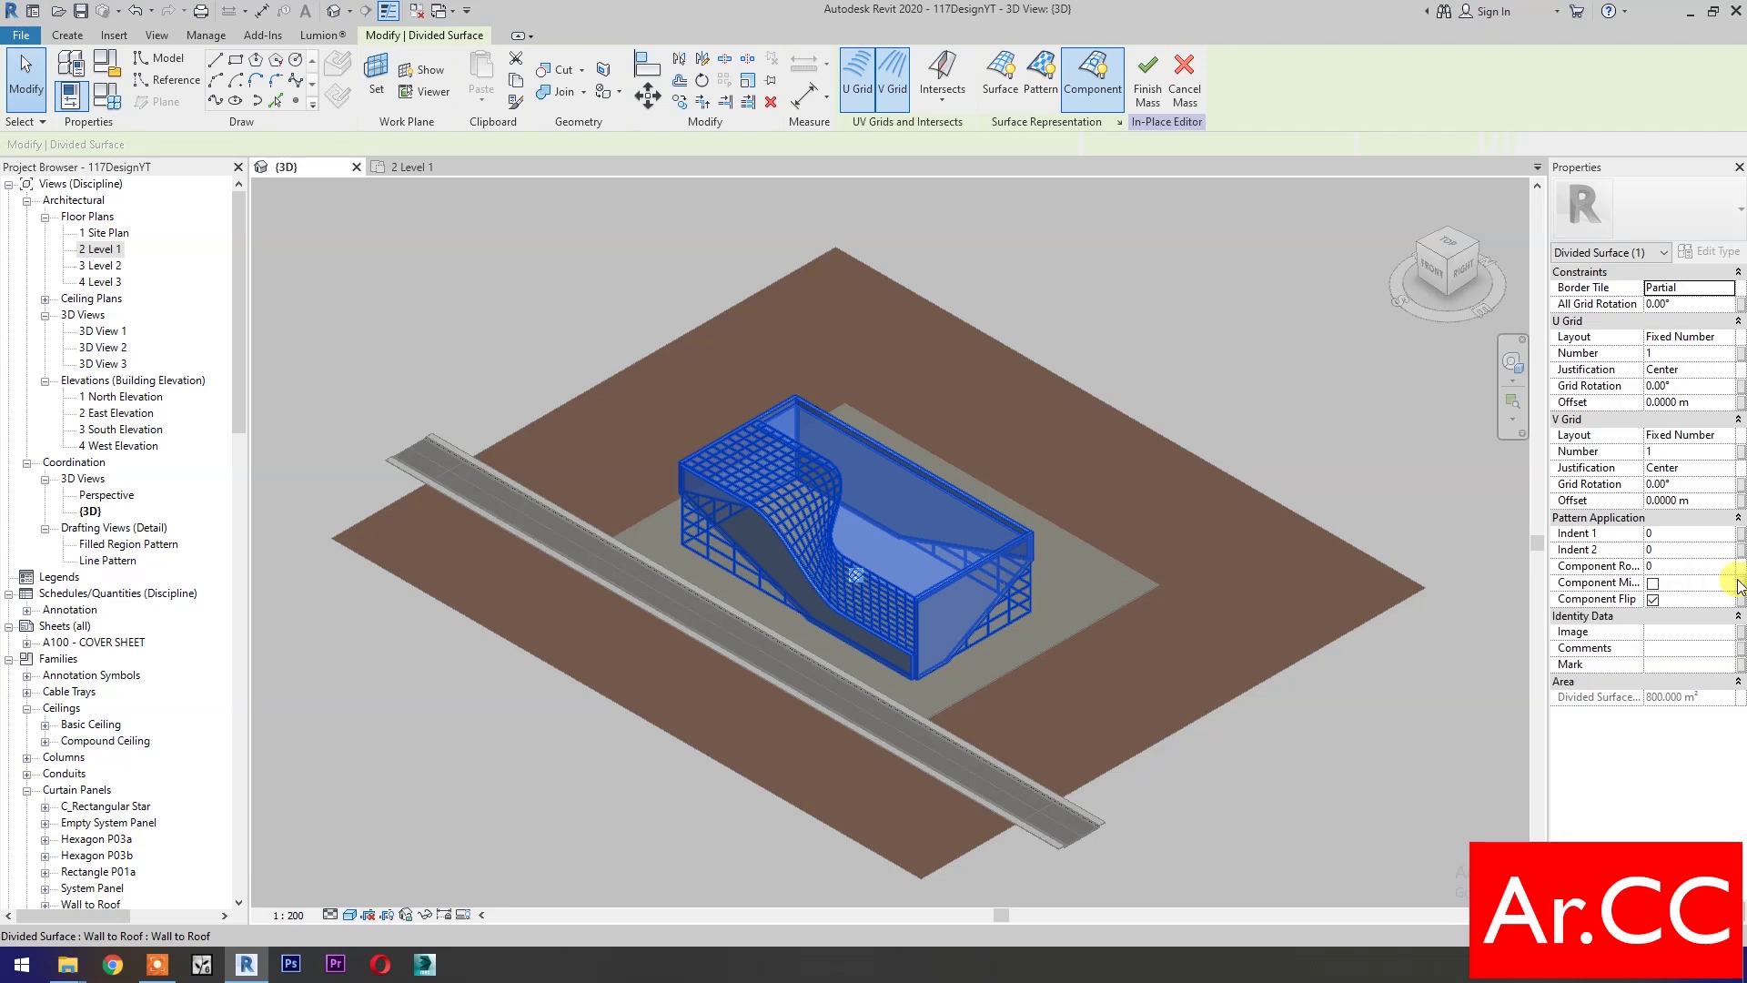
{"action": "left_click", "coordinate": [1653, 584]}
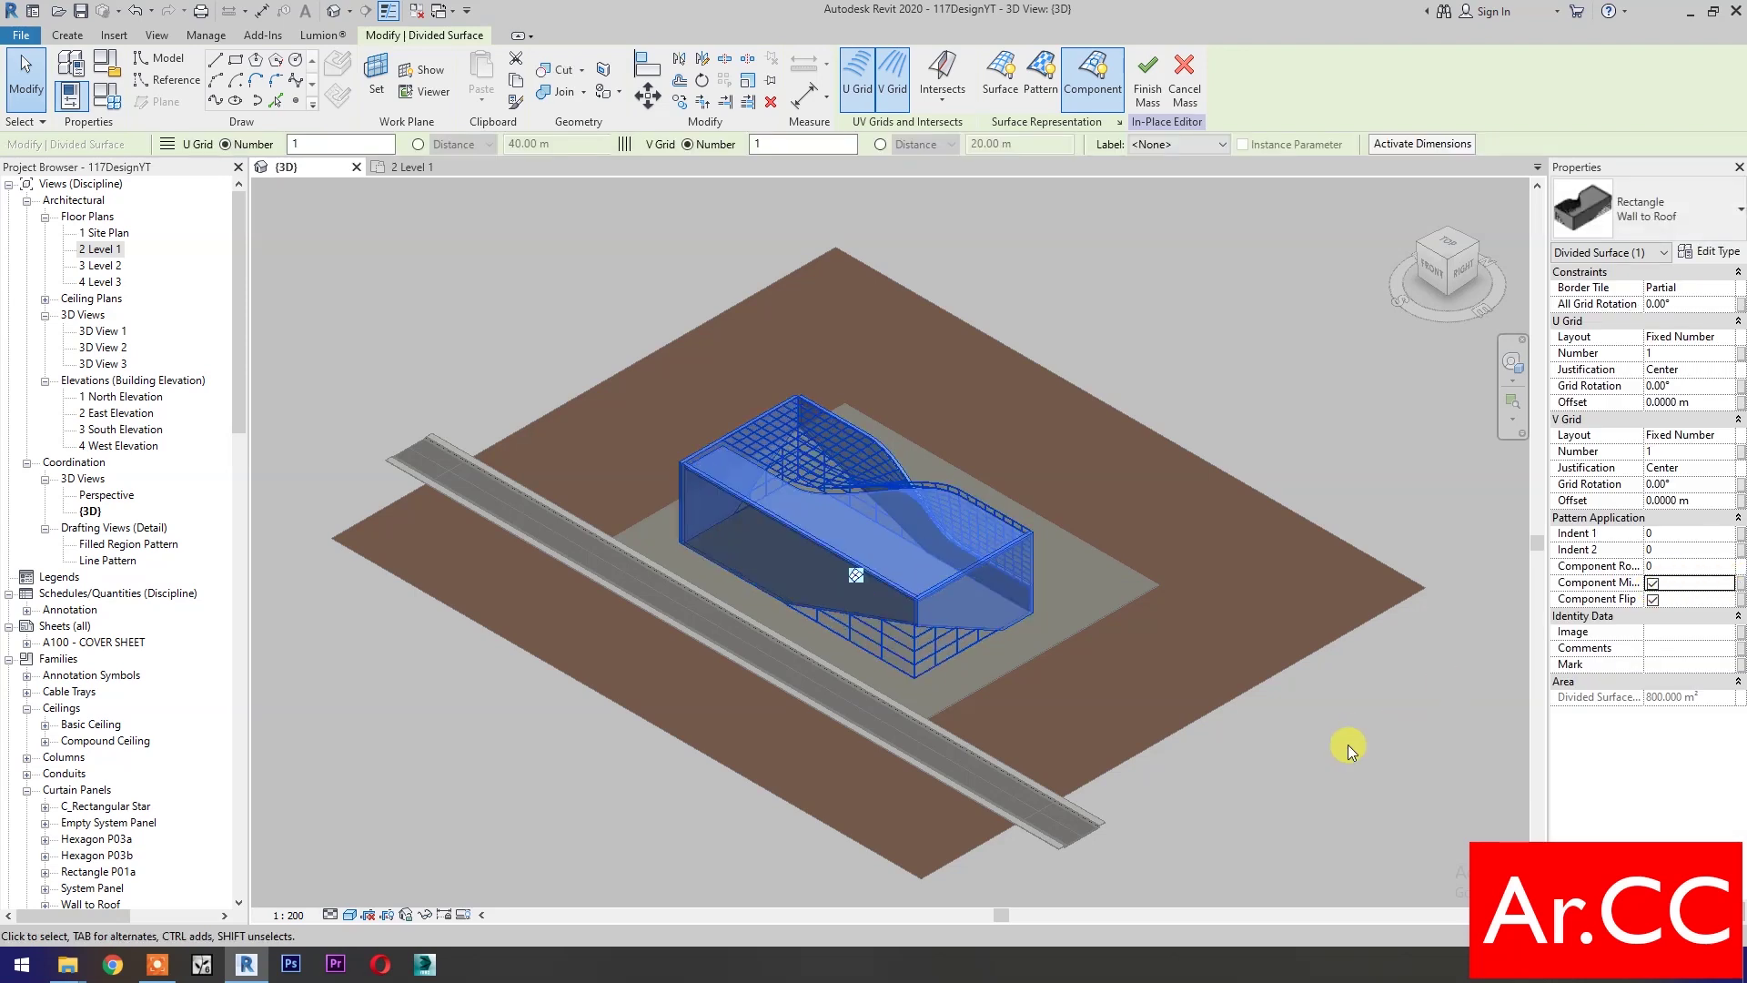
{"action": "left_click", "coordinate": [1691, 302]}
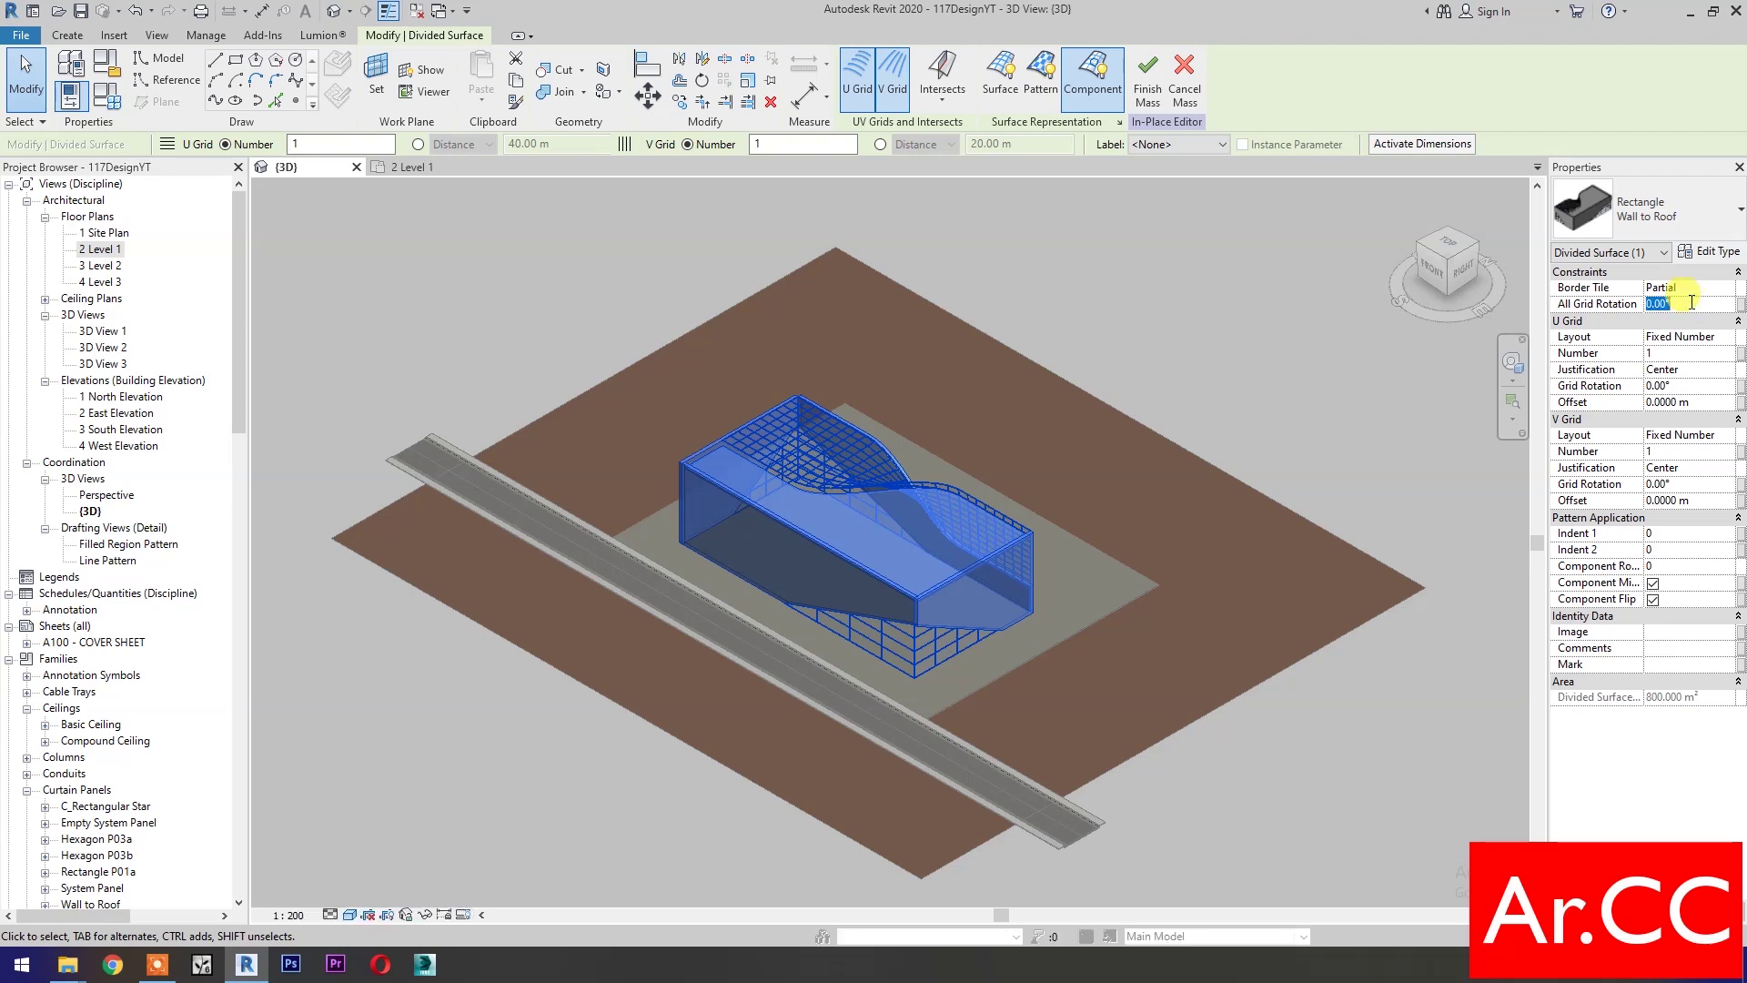
{"action": "type", "text": "180"}
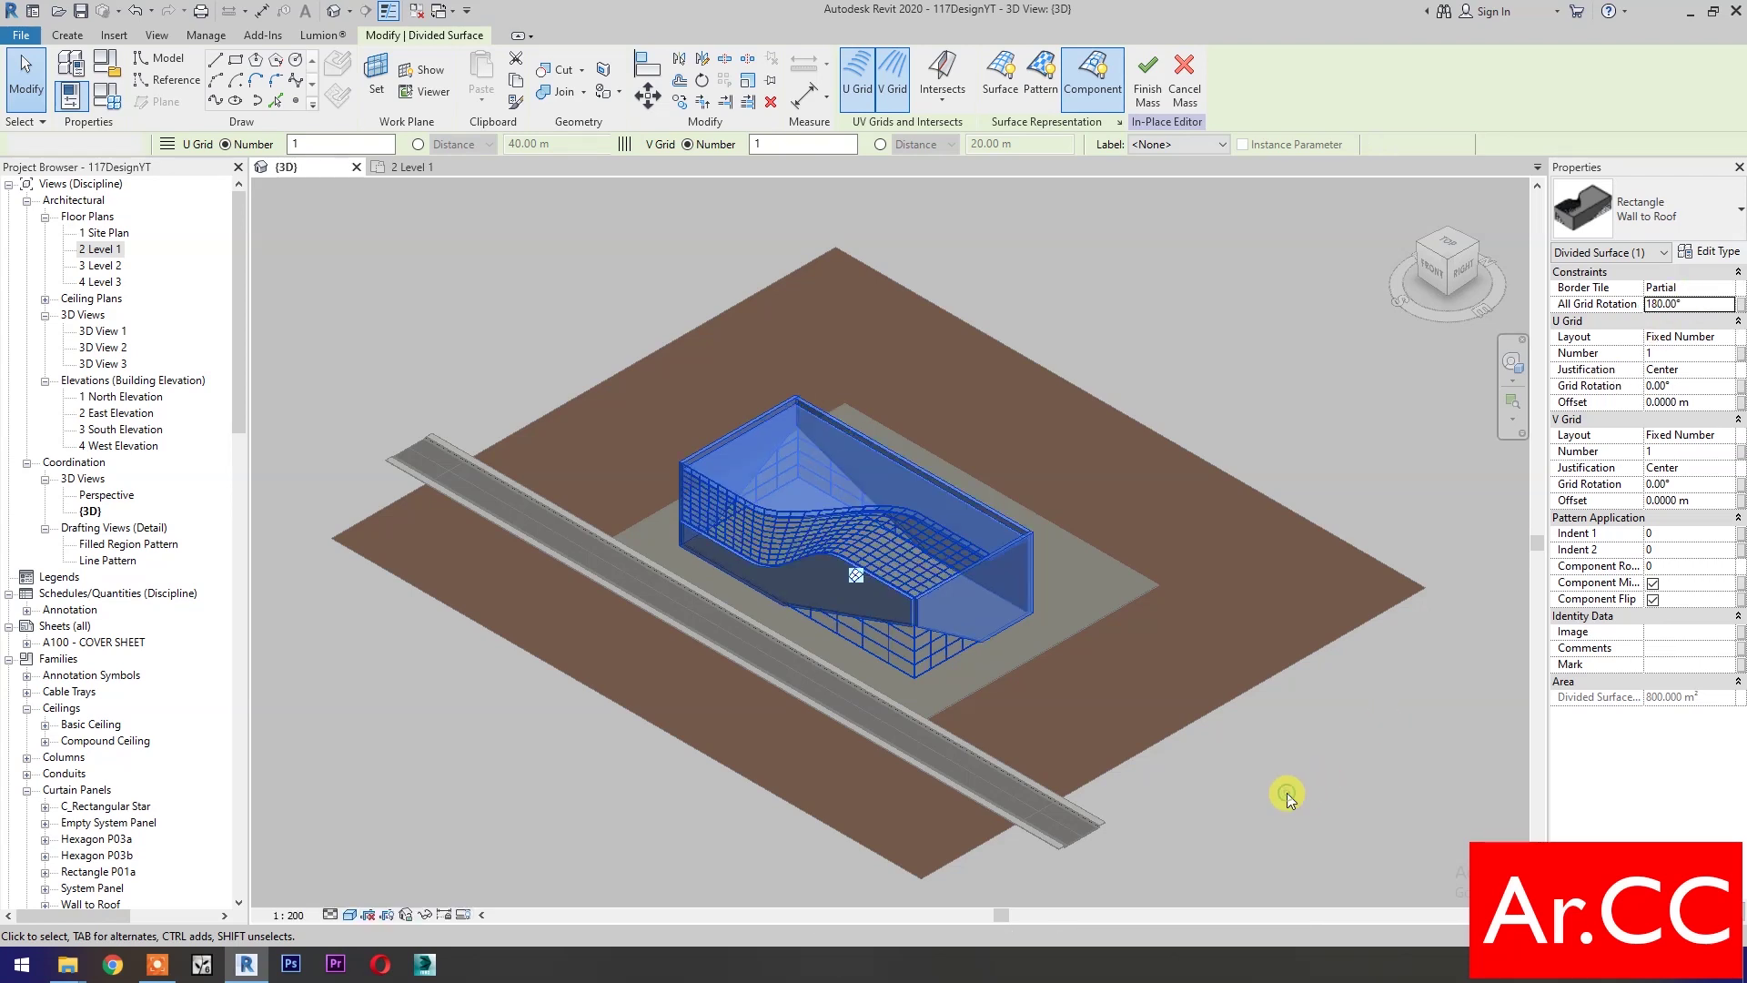
{"action": "left_click", "coordinate": [1258, 789]}
{"action": "scroll", "coordinate": [554, 681], "scroll_direction": "up", "scroll_amount": 5}
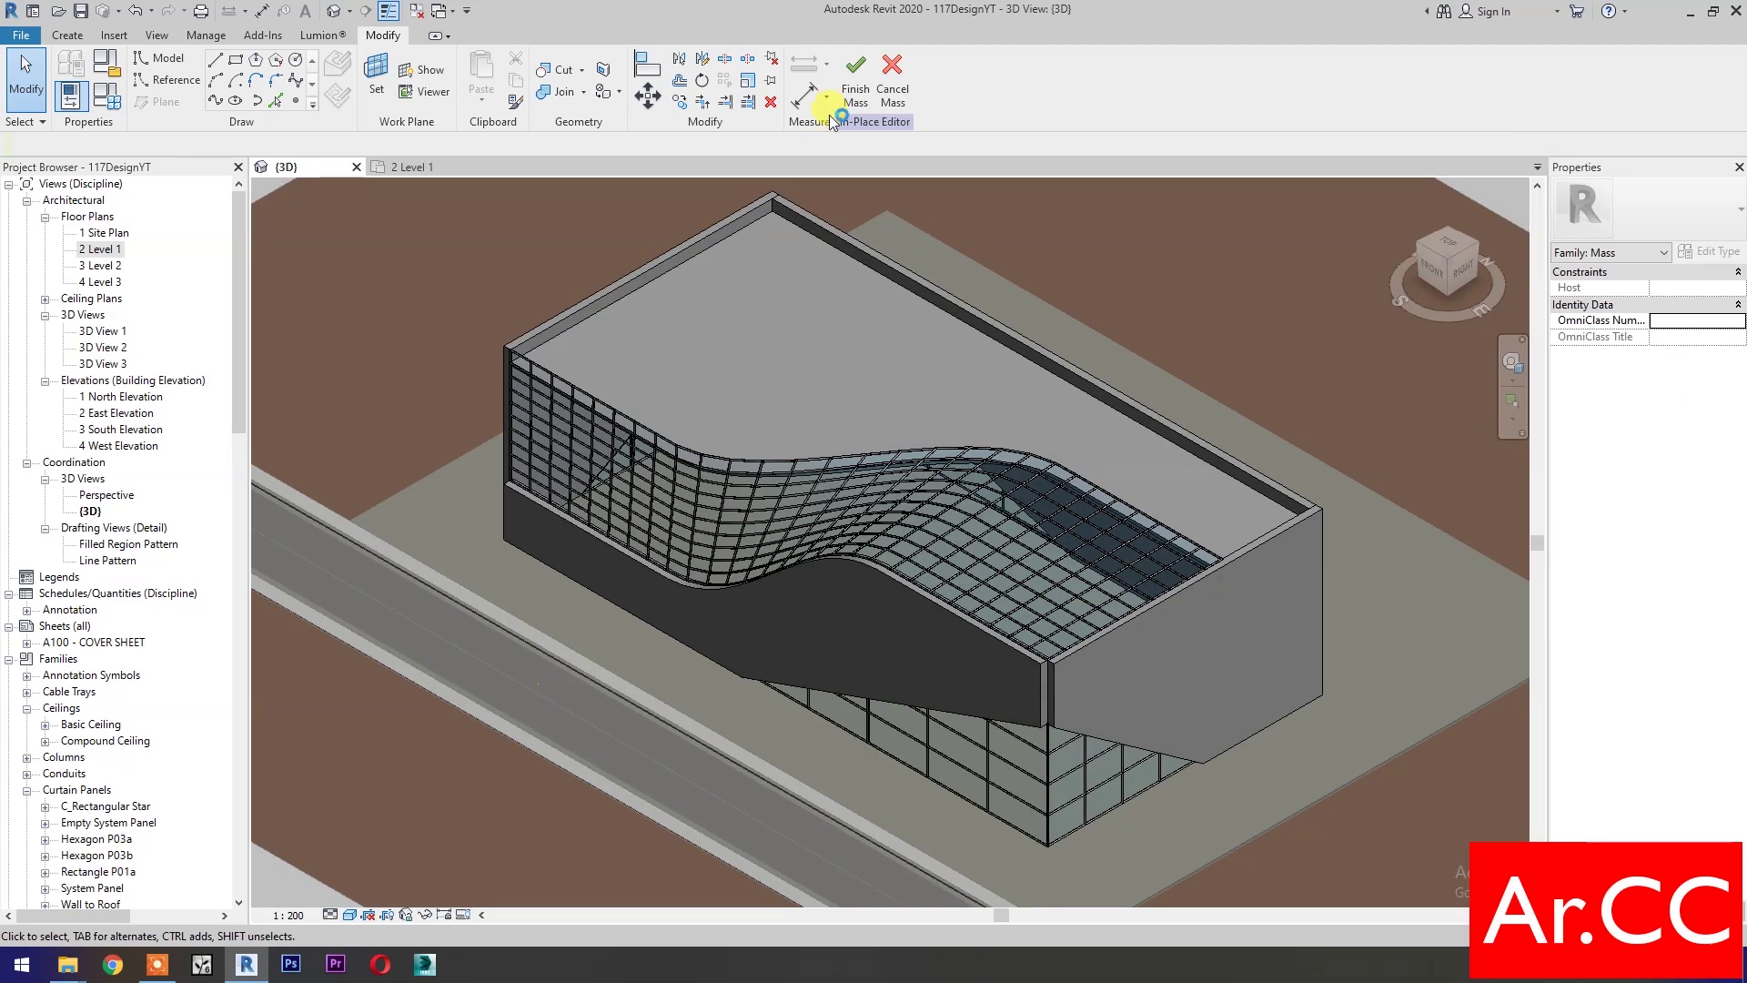
{"action": "left_click", "coordinate": [845, 73]}
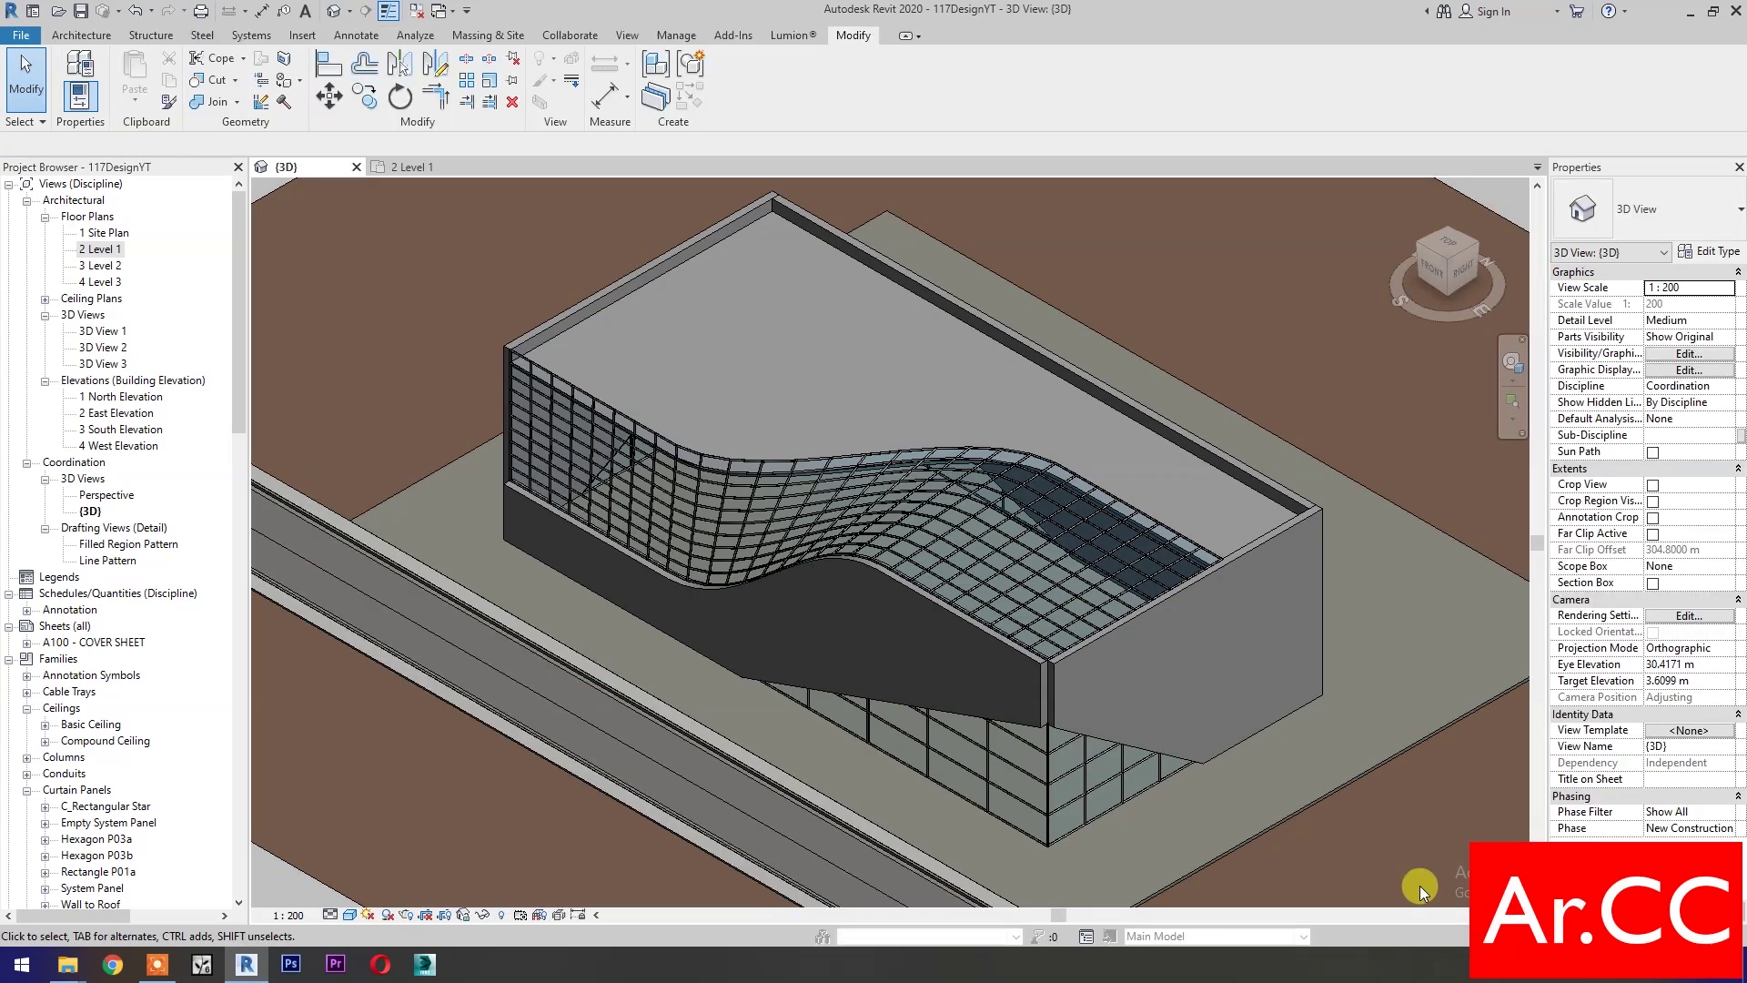